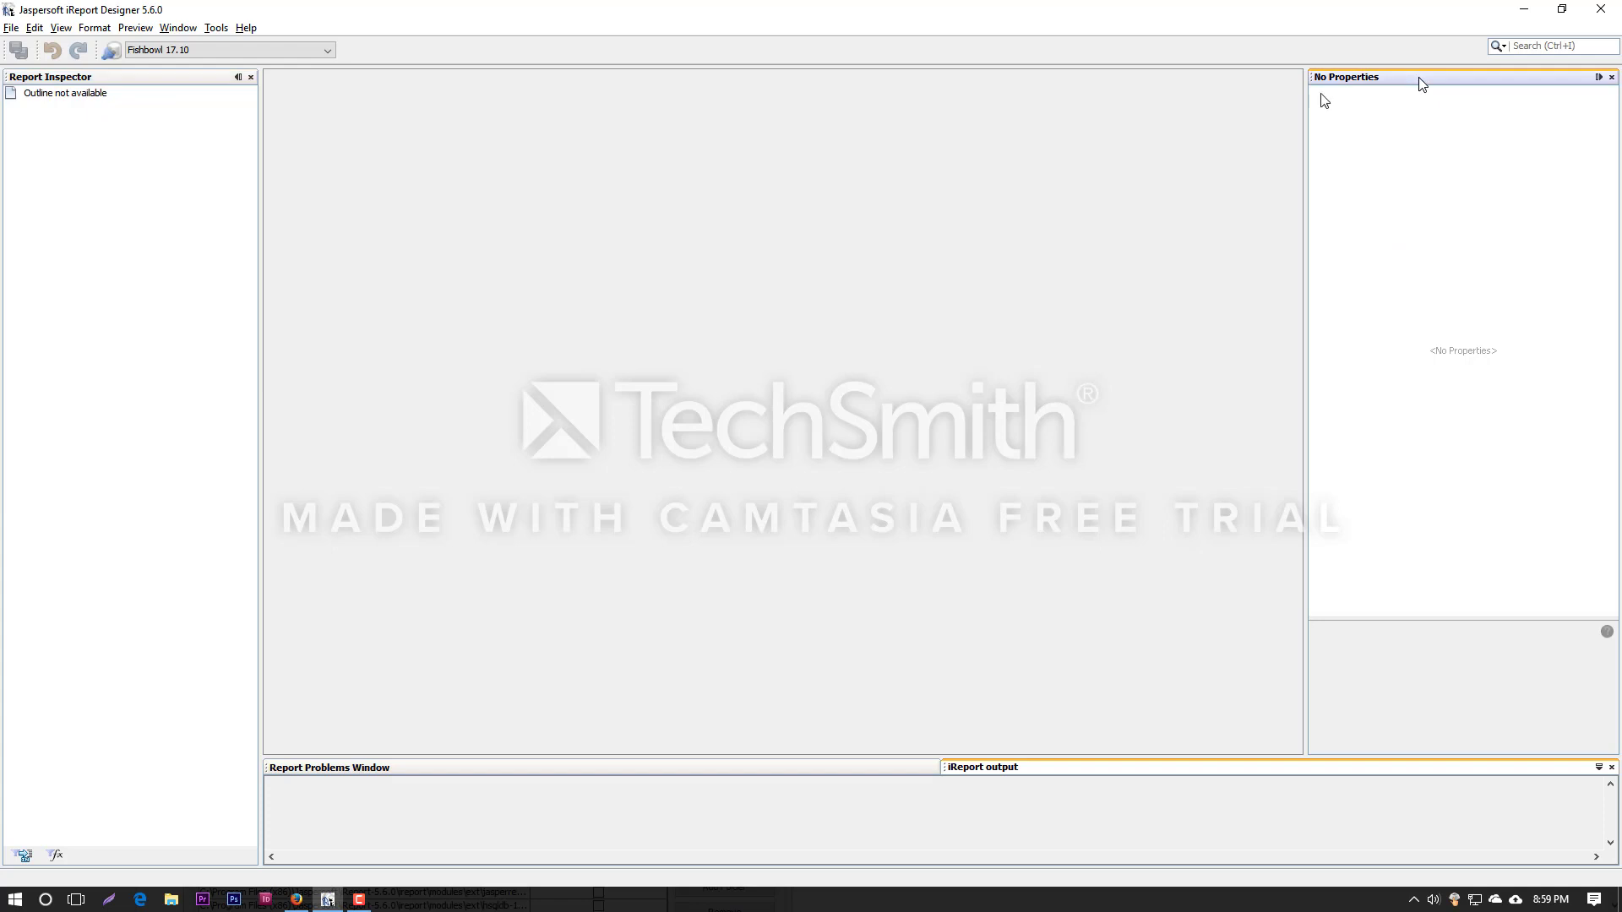
Start a new report from the Blank Letter template.
click(12, 28)
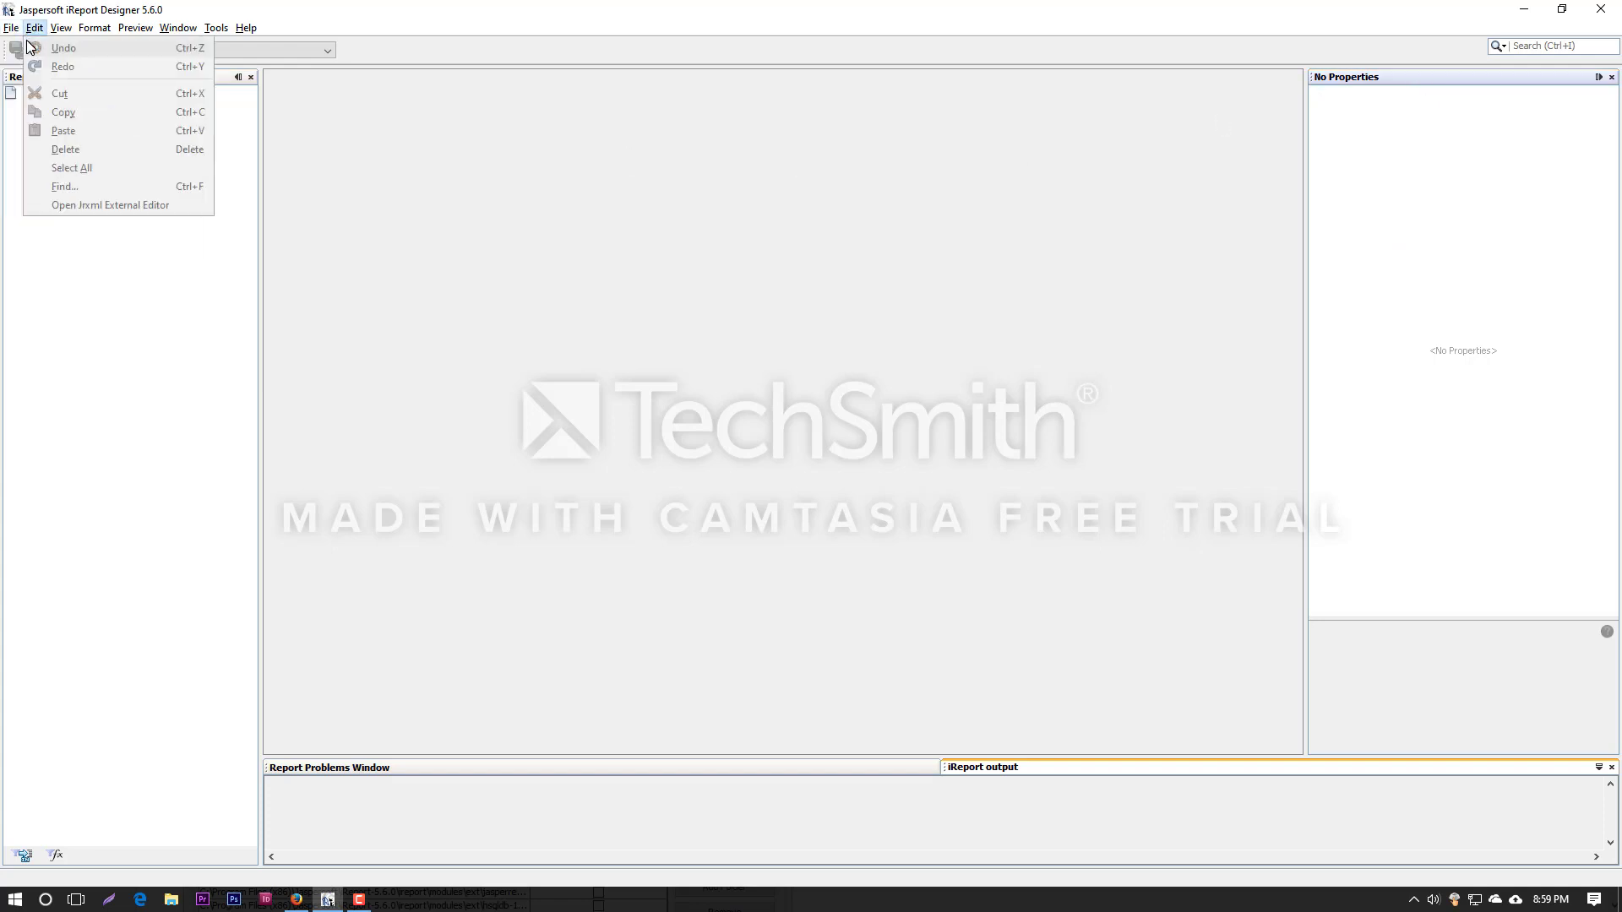
click(40, 49)
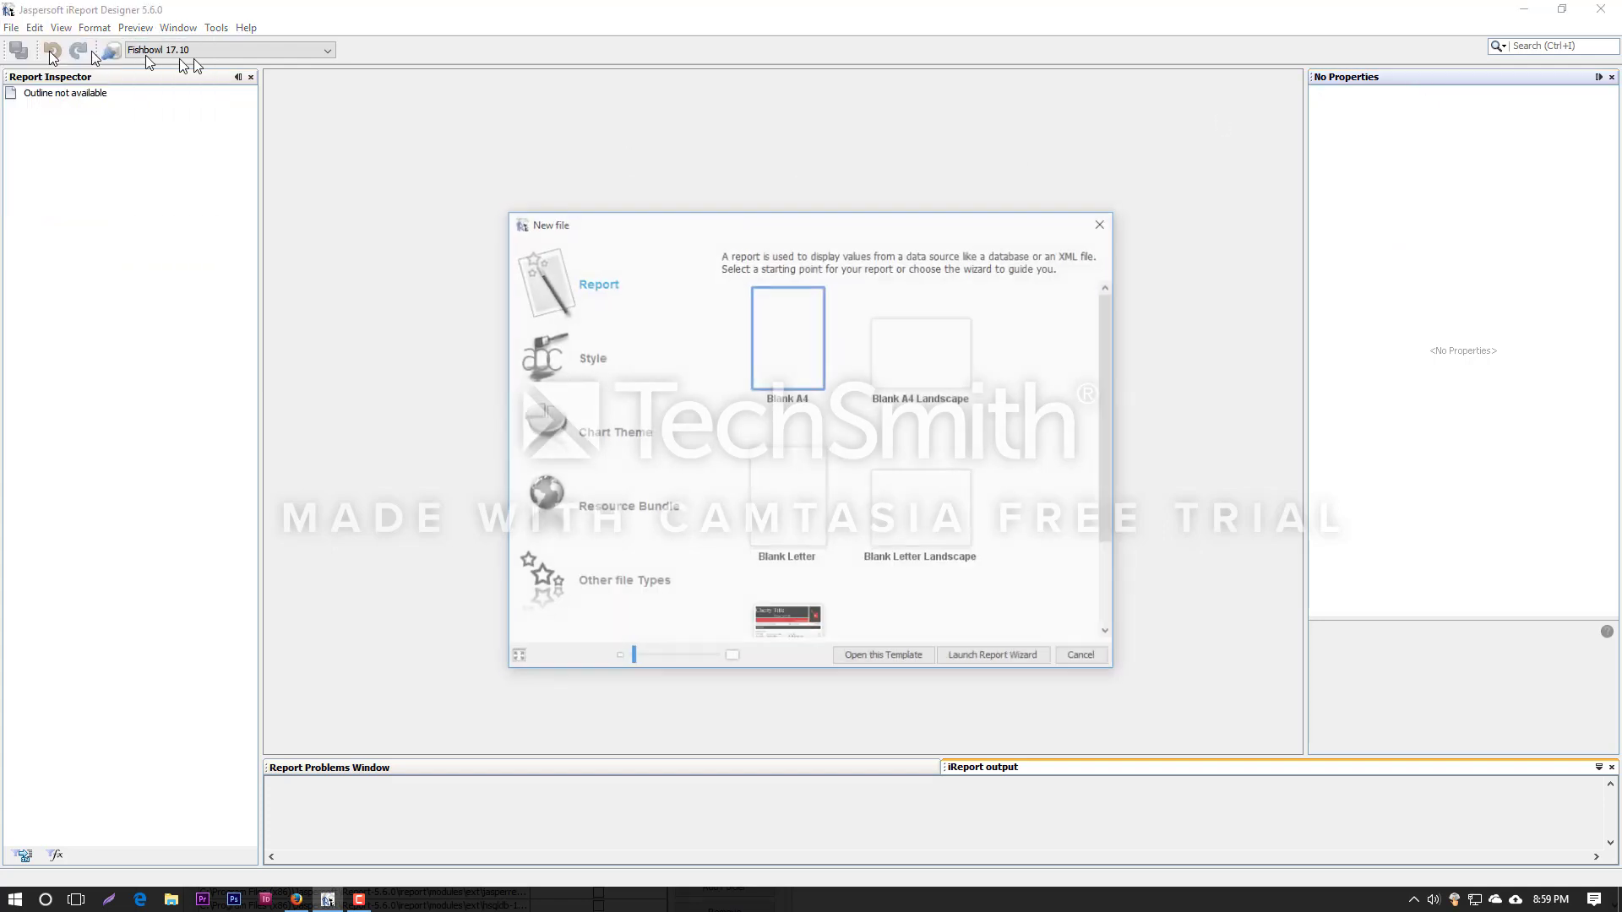
click(792, 511)
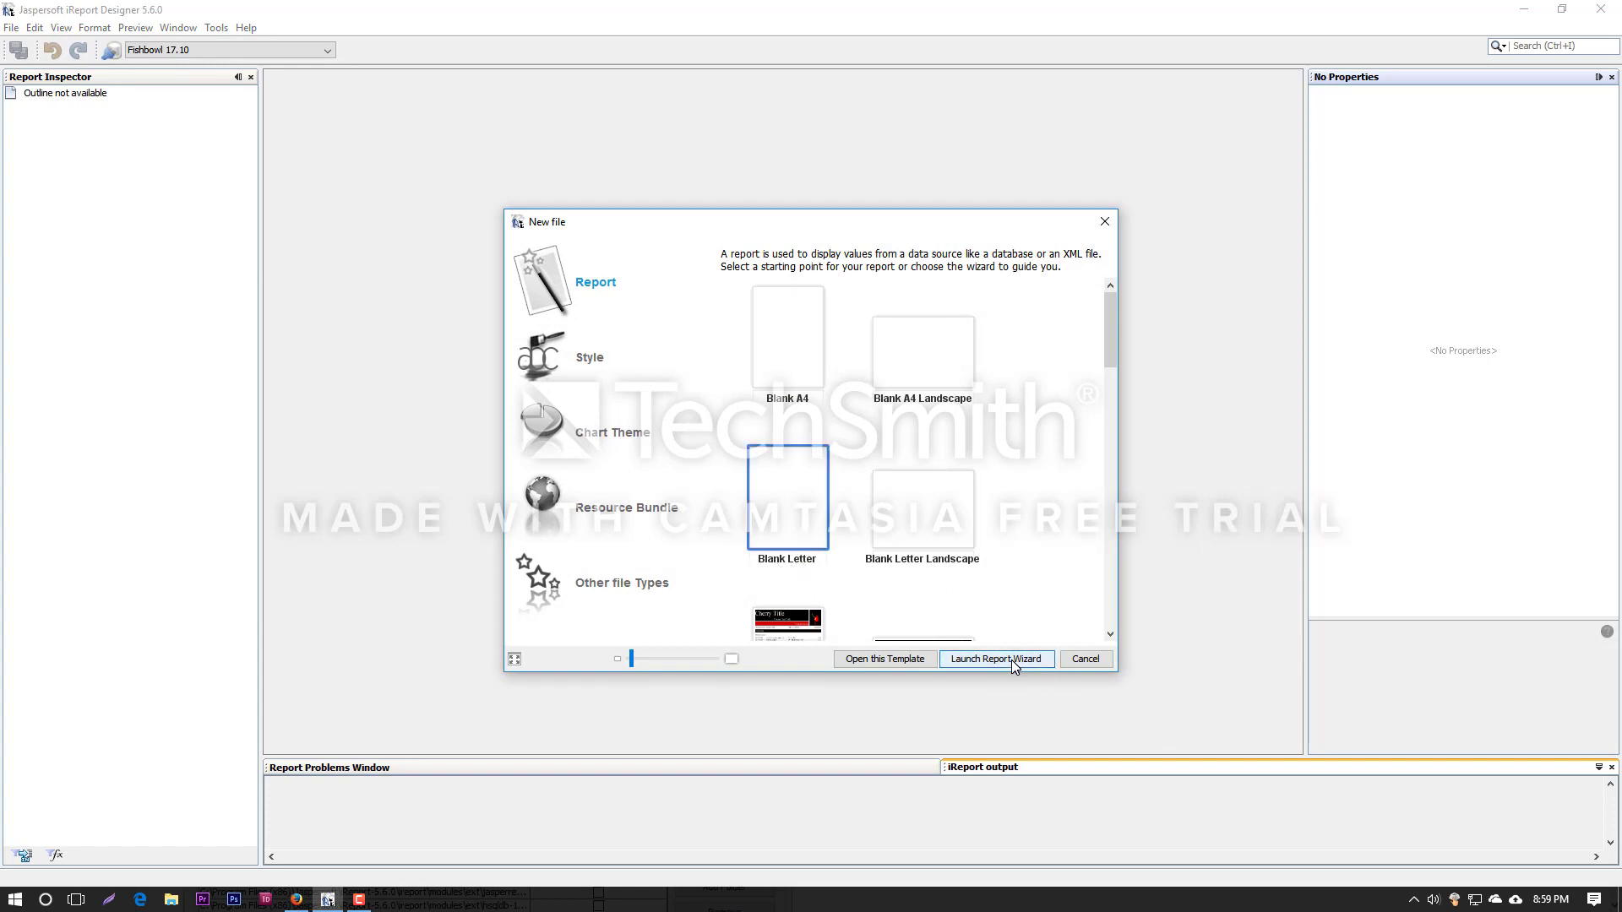
click(919, 658)
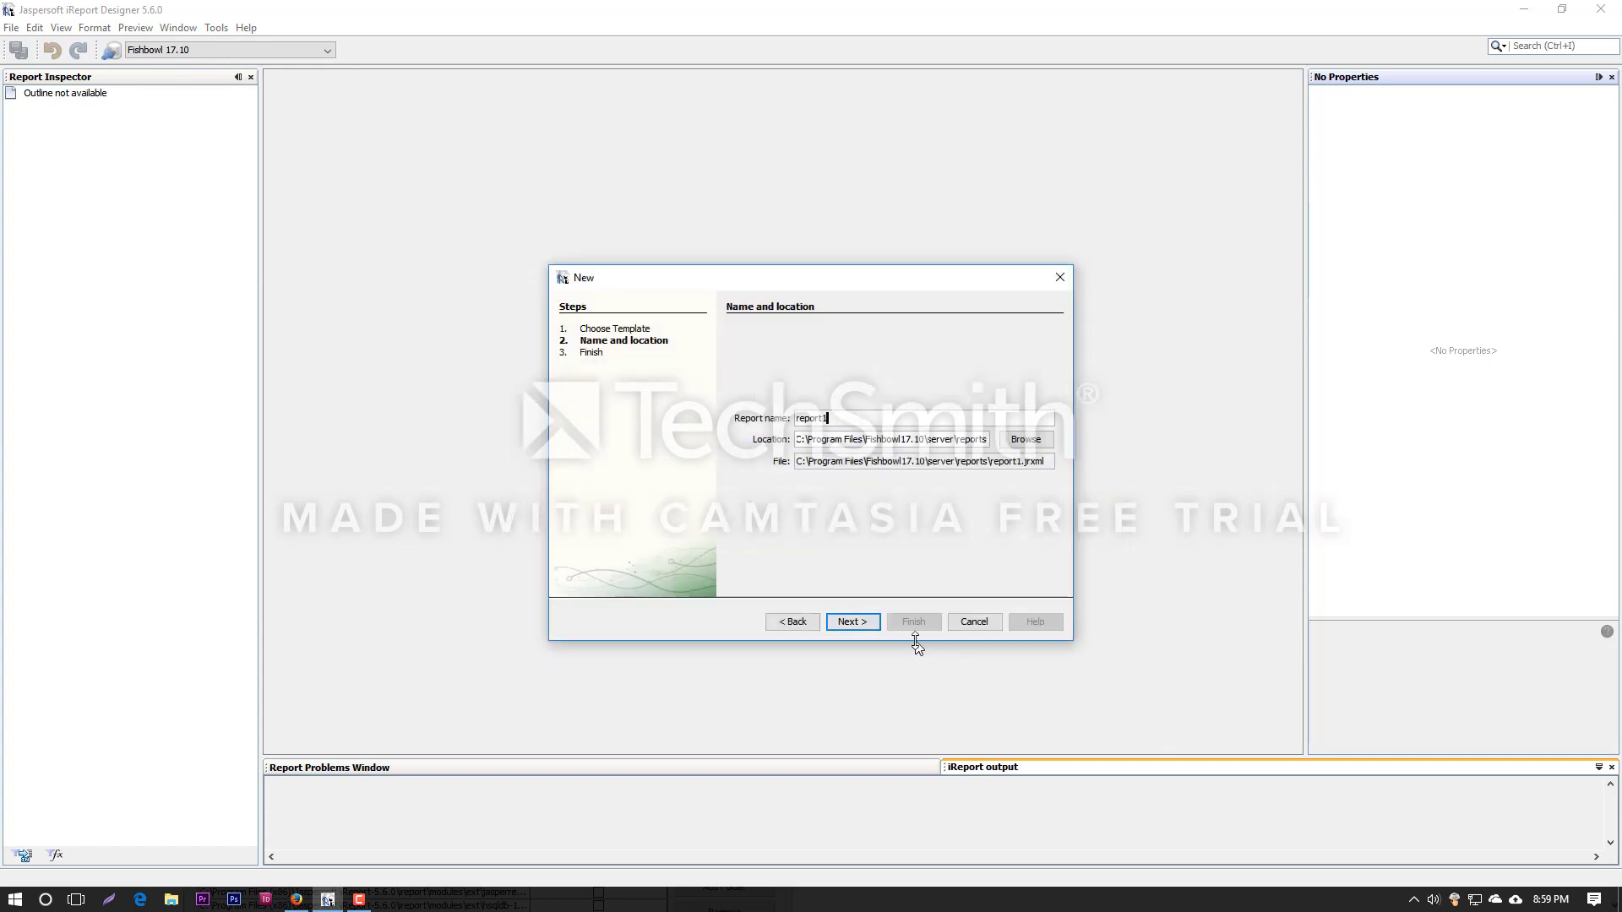
Name the new report Sample1.
key(BackSpace)
key(BackSpace)
key(BackSpace)
key(BackSpace)
key(BackSpace)
key(BackSpace)
key(BackSpace)
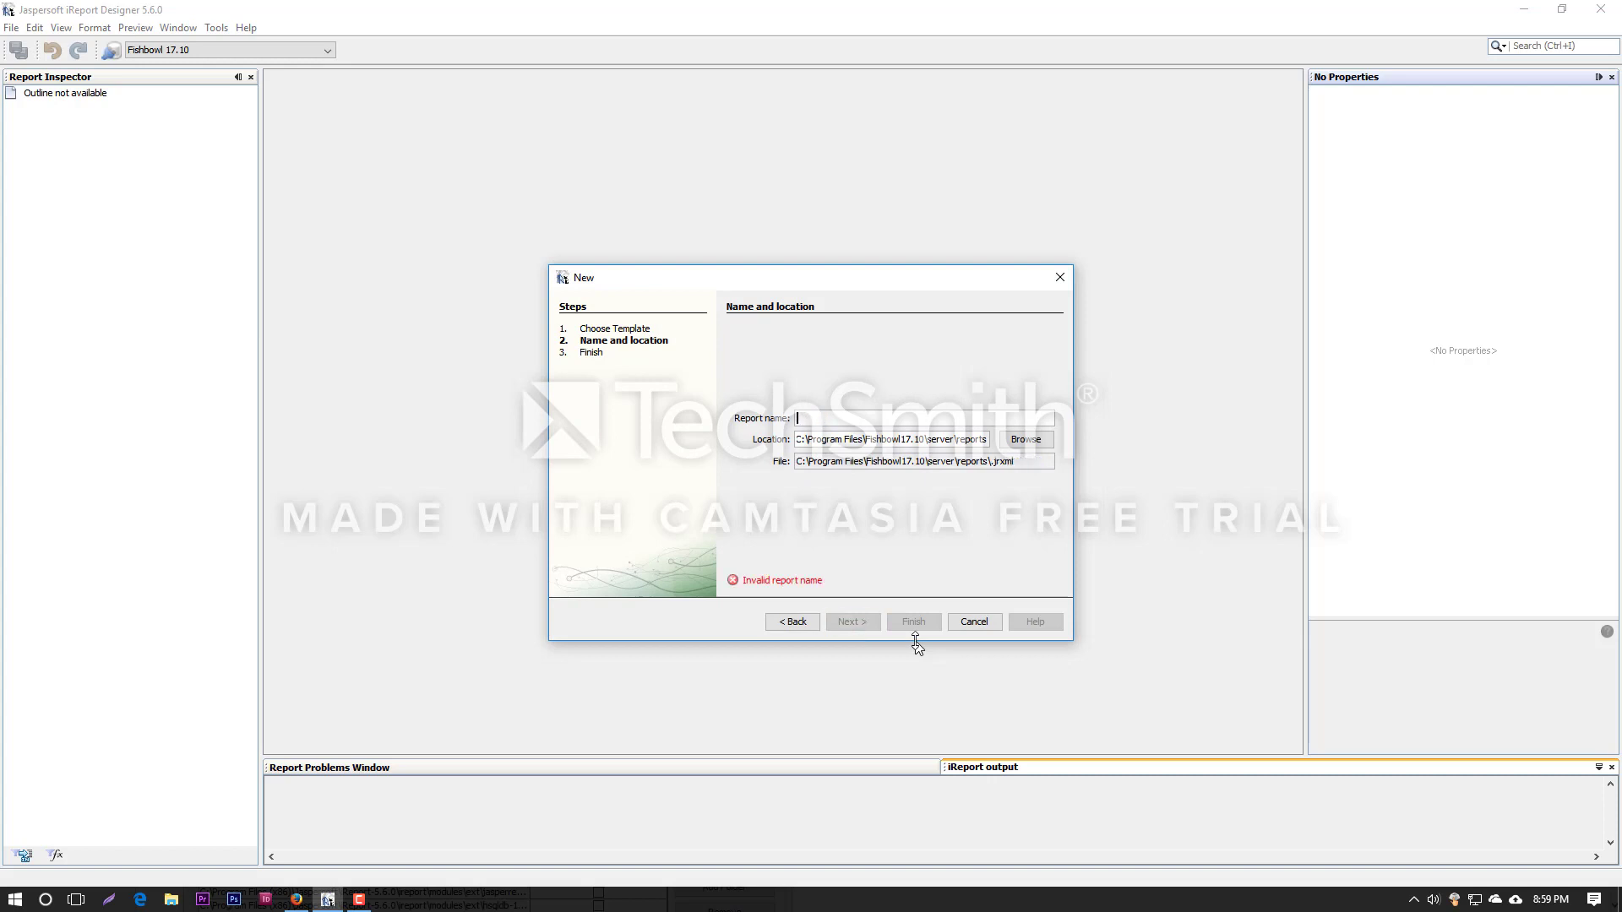
text(Sample)
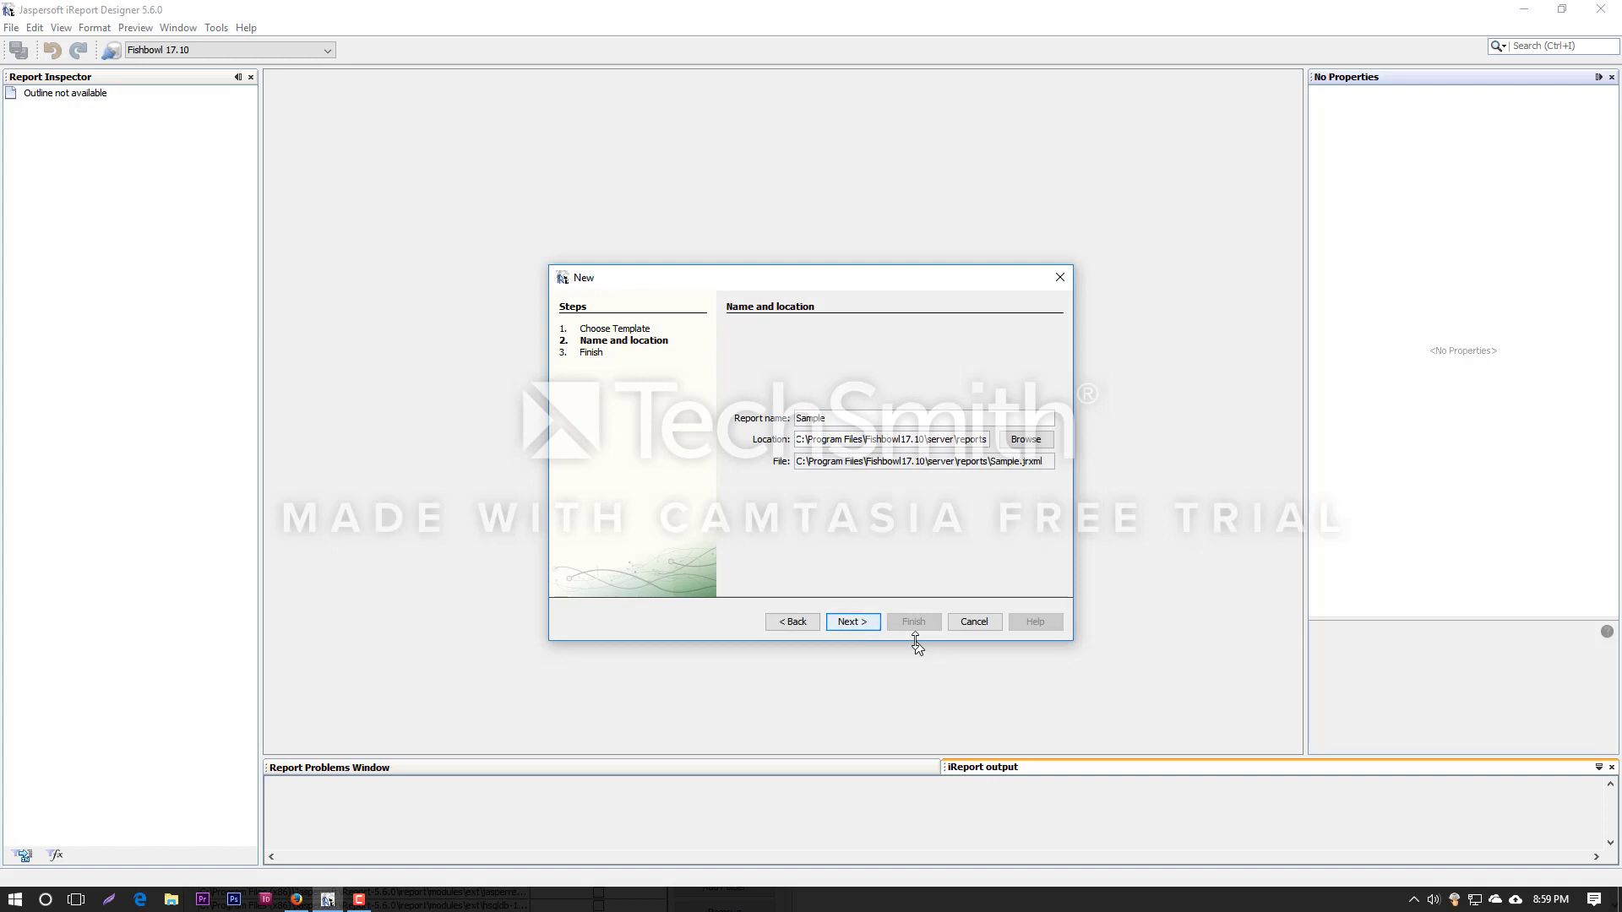
text(1)
Set the report's location to C:\Program Files\Fishbowl17.10\server\reports\Customer and generate the report.
click(1025, 439)
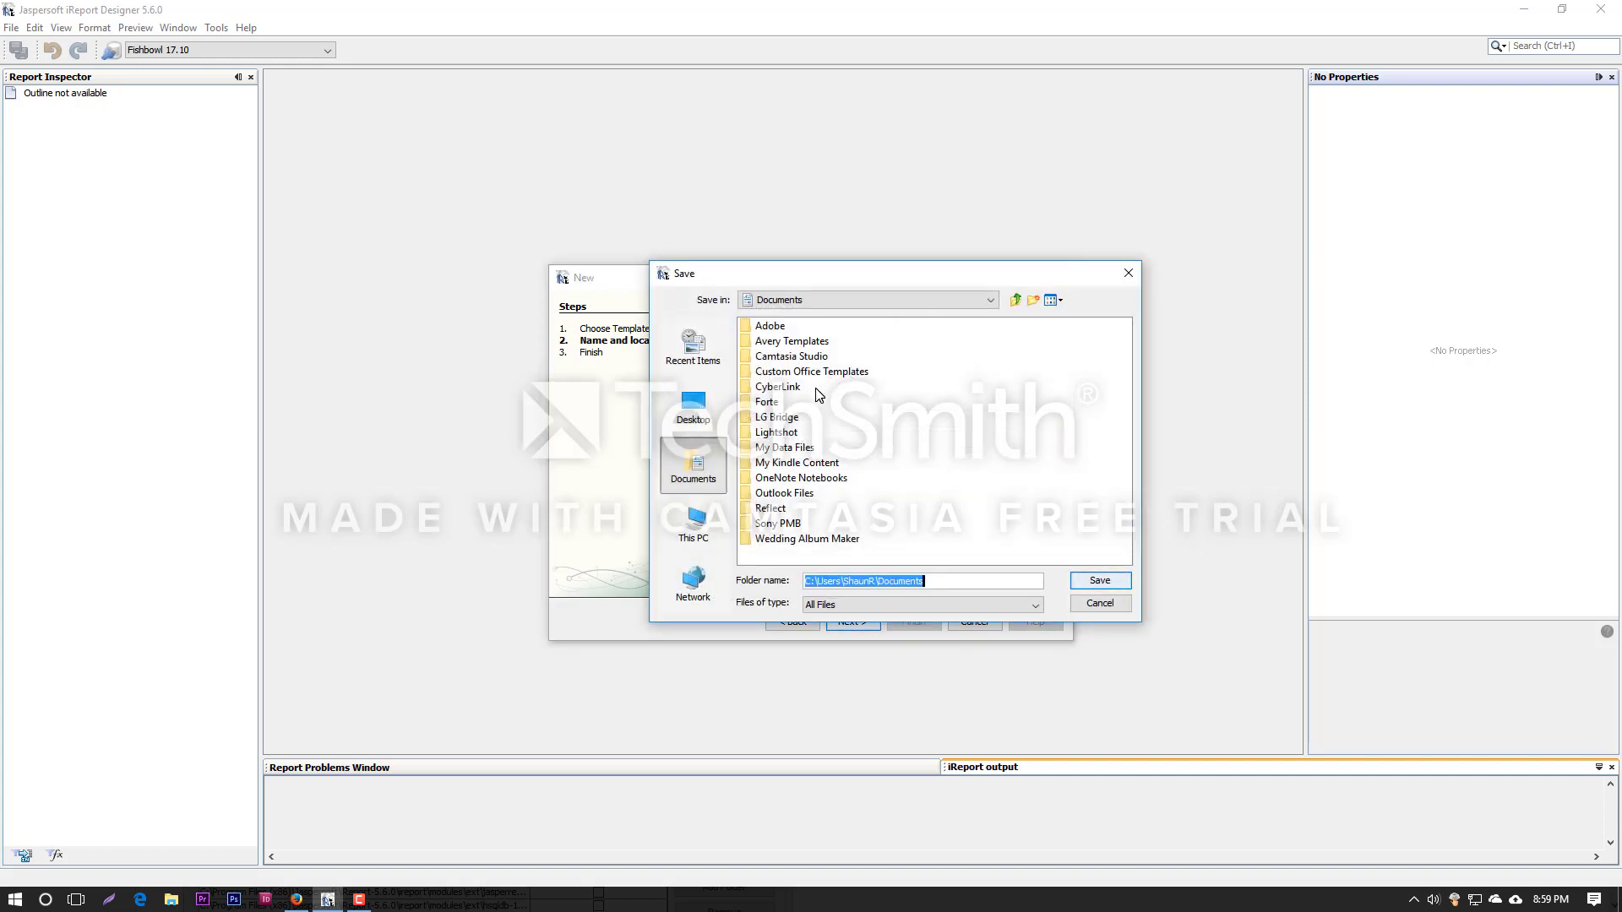
click(1016, 304)
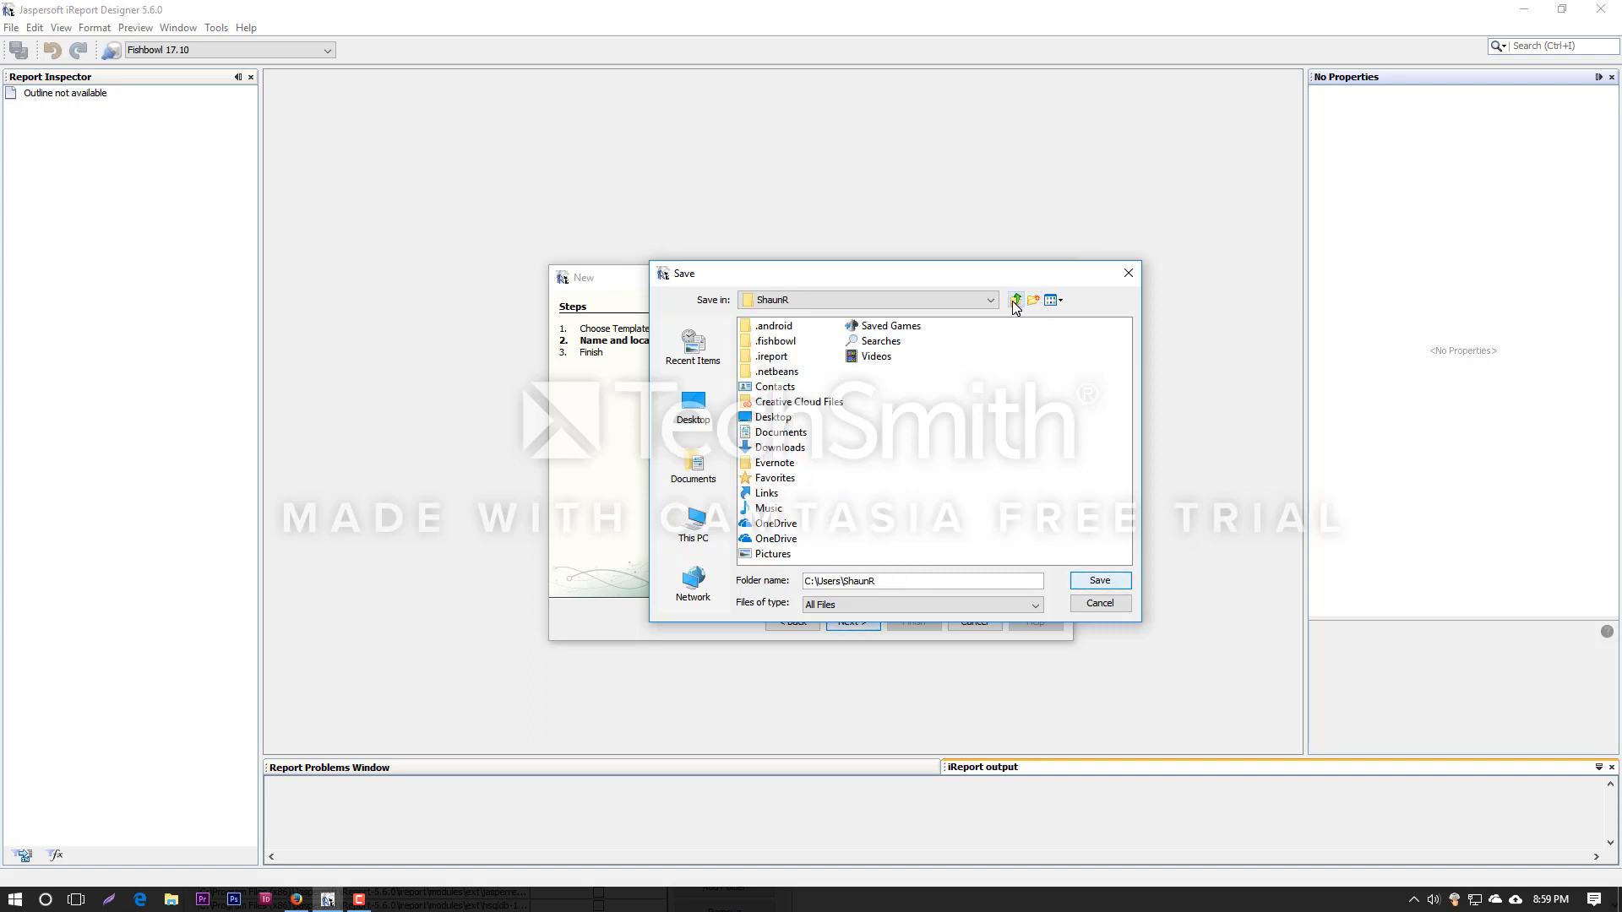
click(1016, 303)
click(1016, 302)
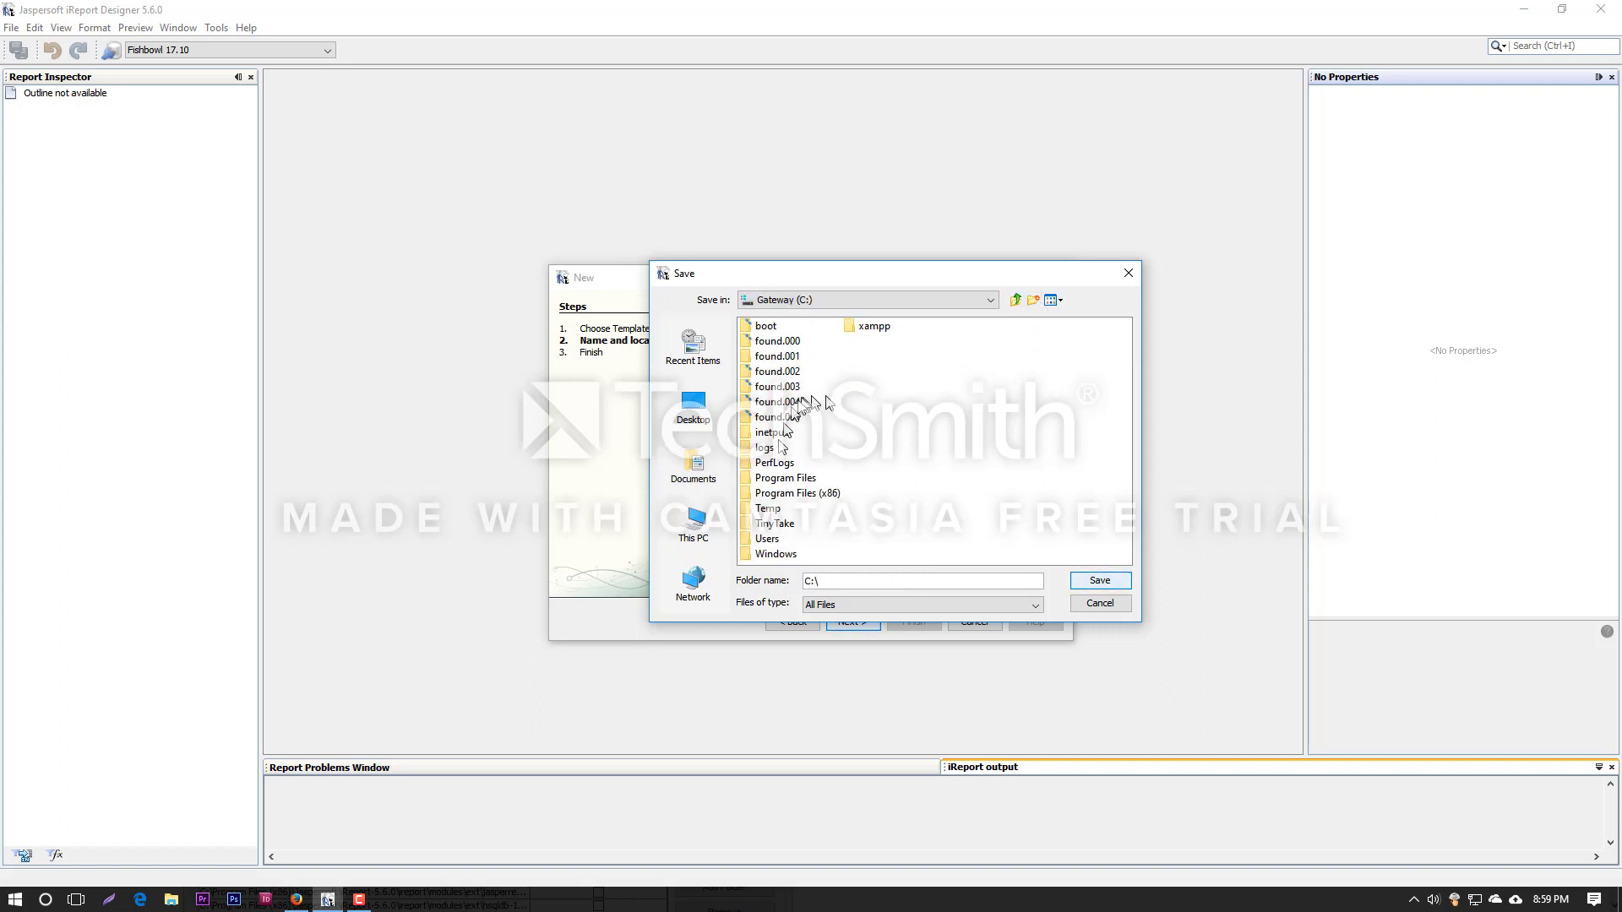
double_click(786, 479)
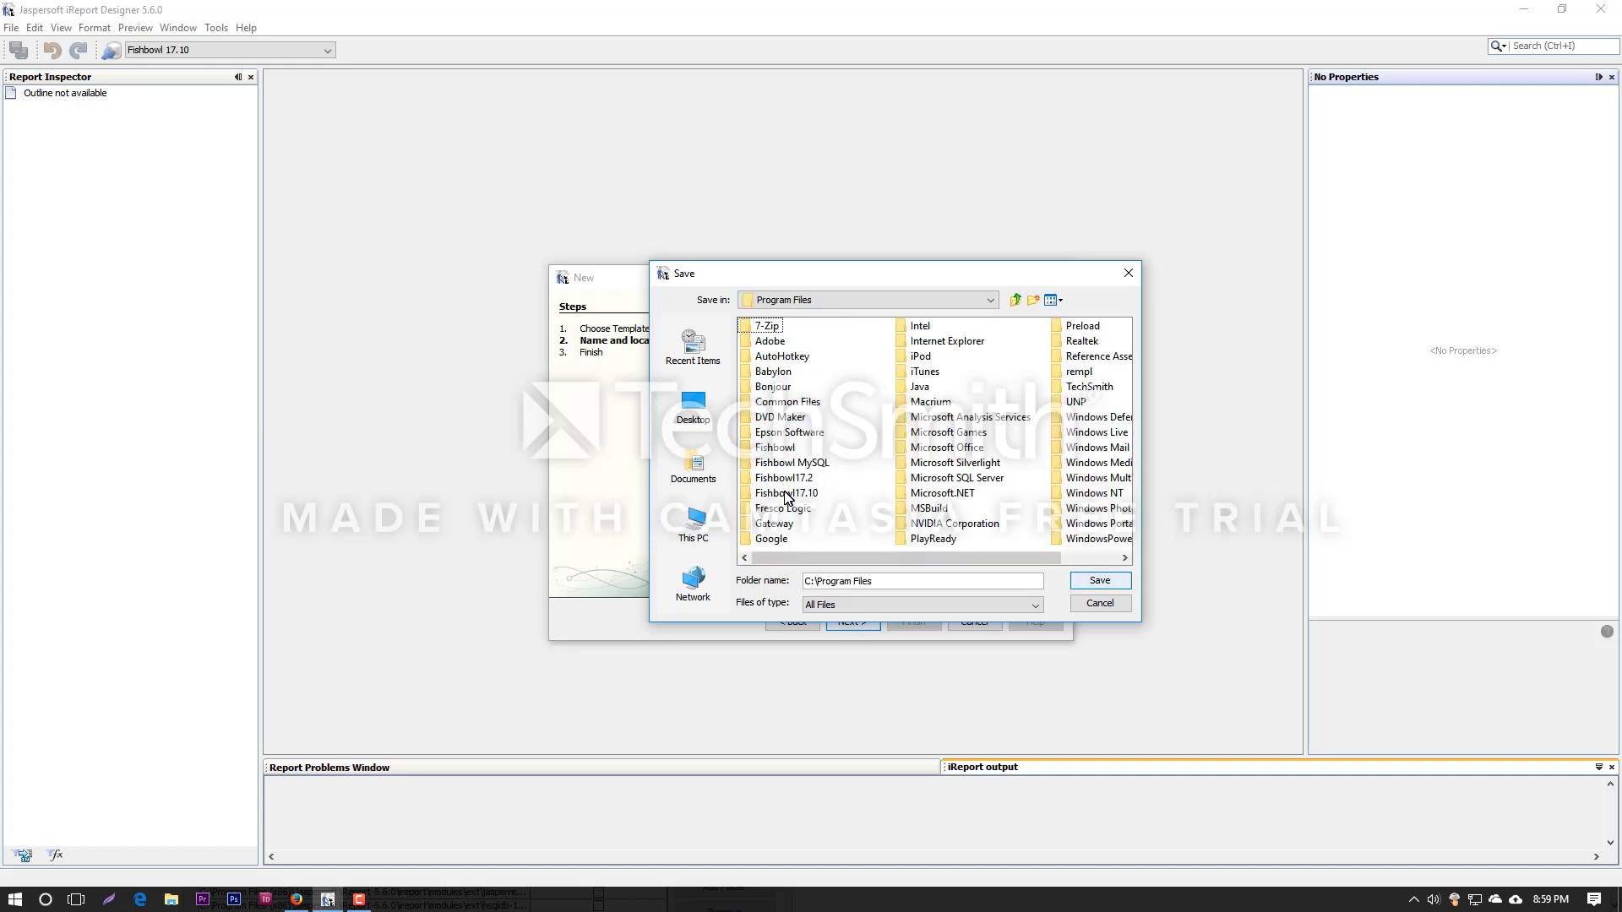
double_click(785, 493)
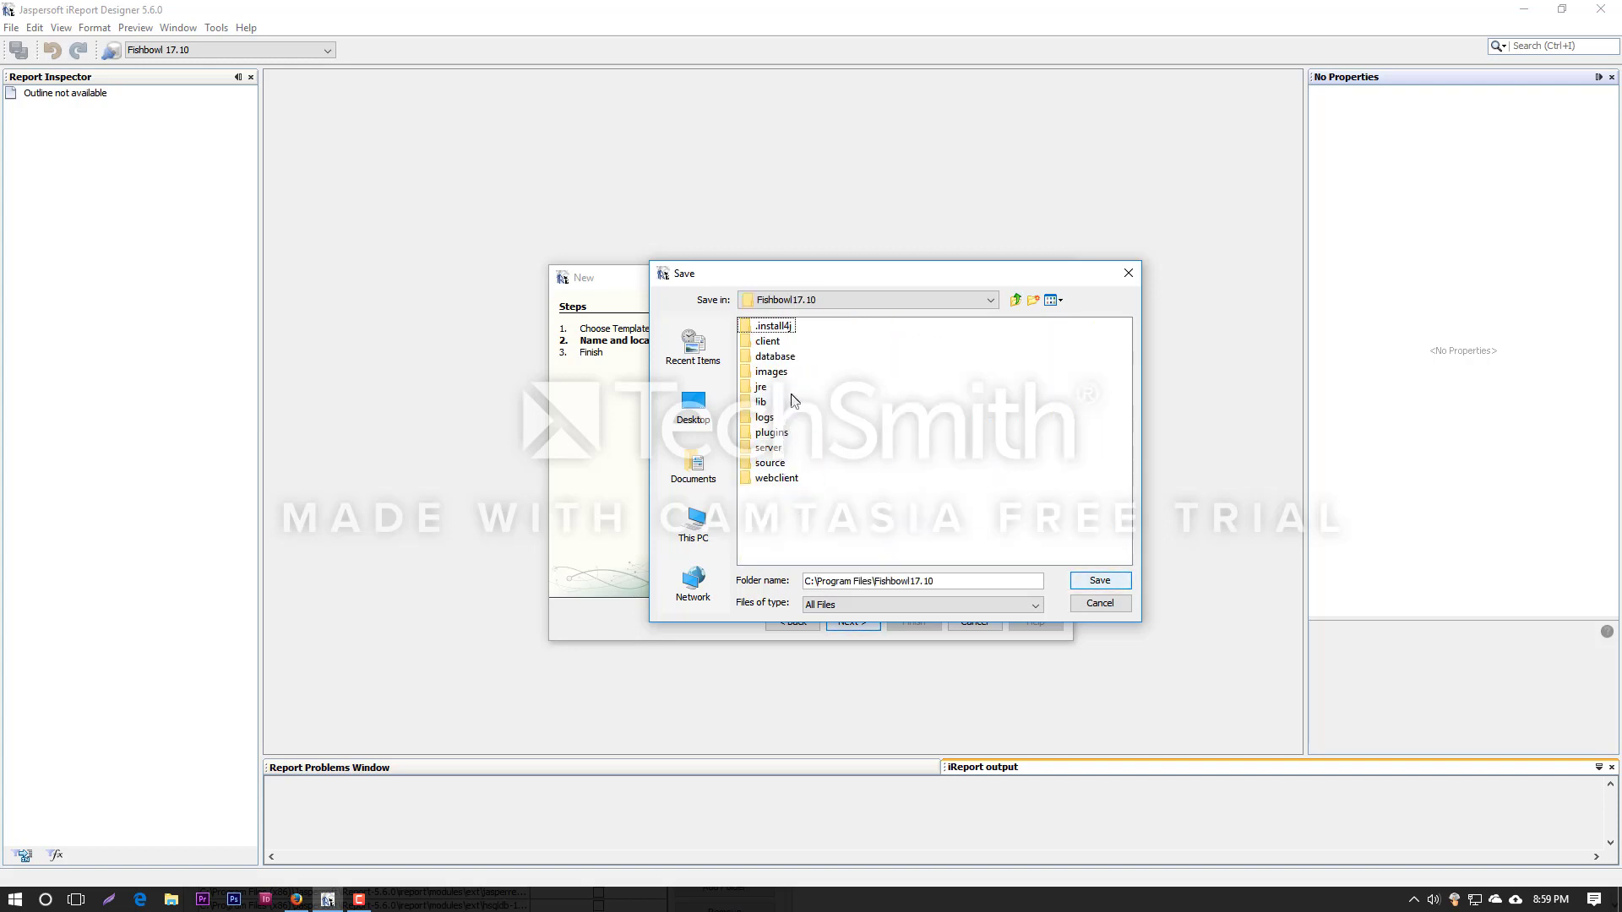
double_click(768, 448)
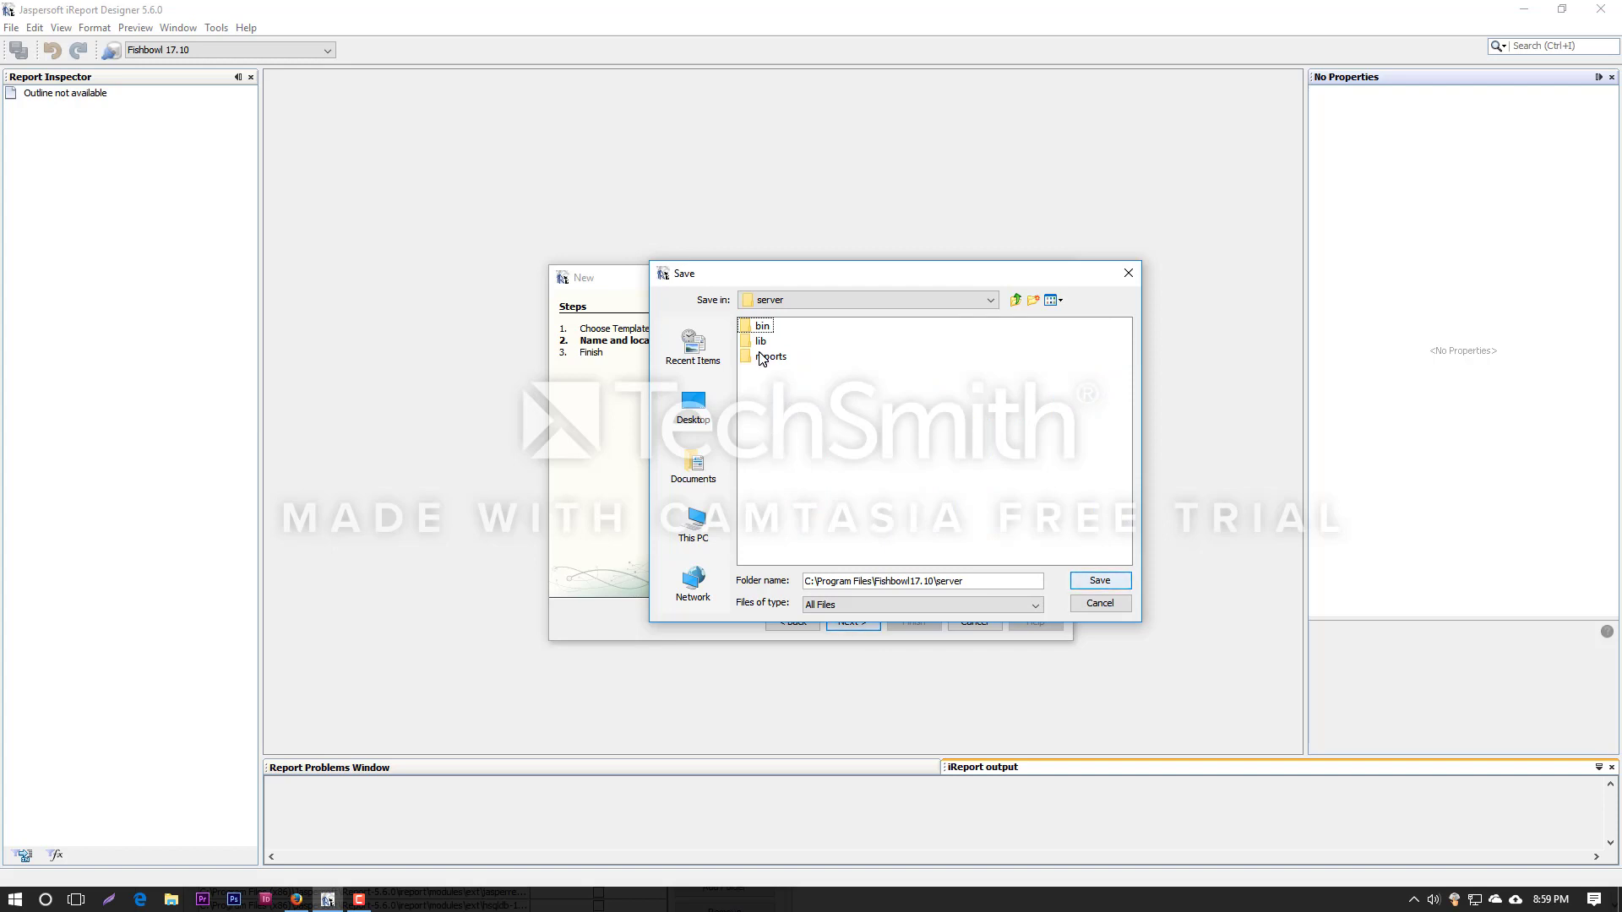
double_click(762, 358)
click(767, 389)
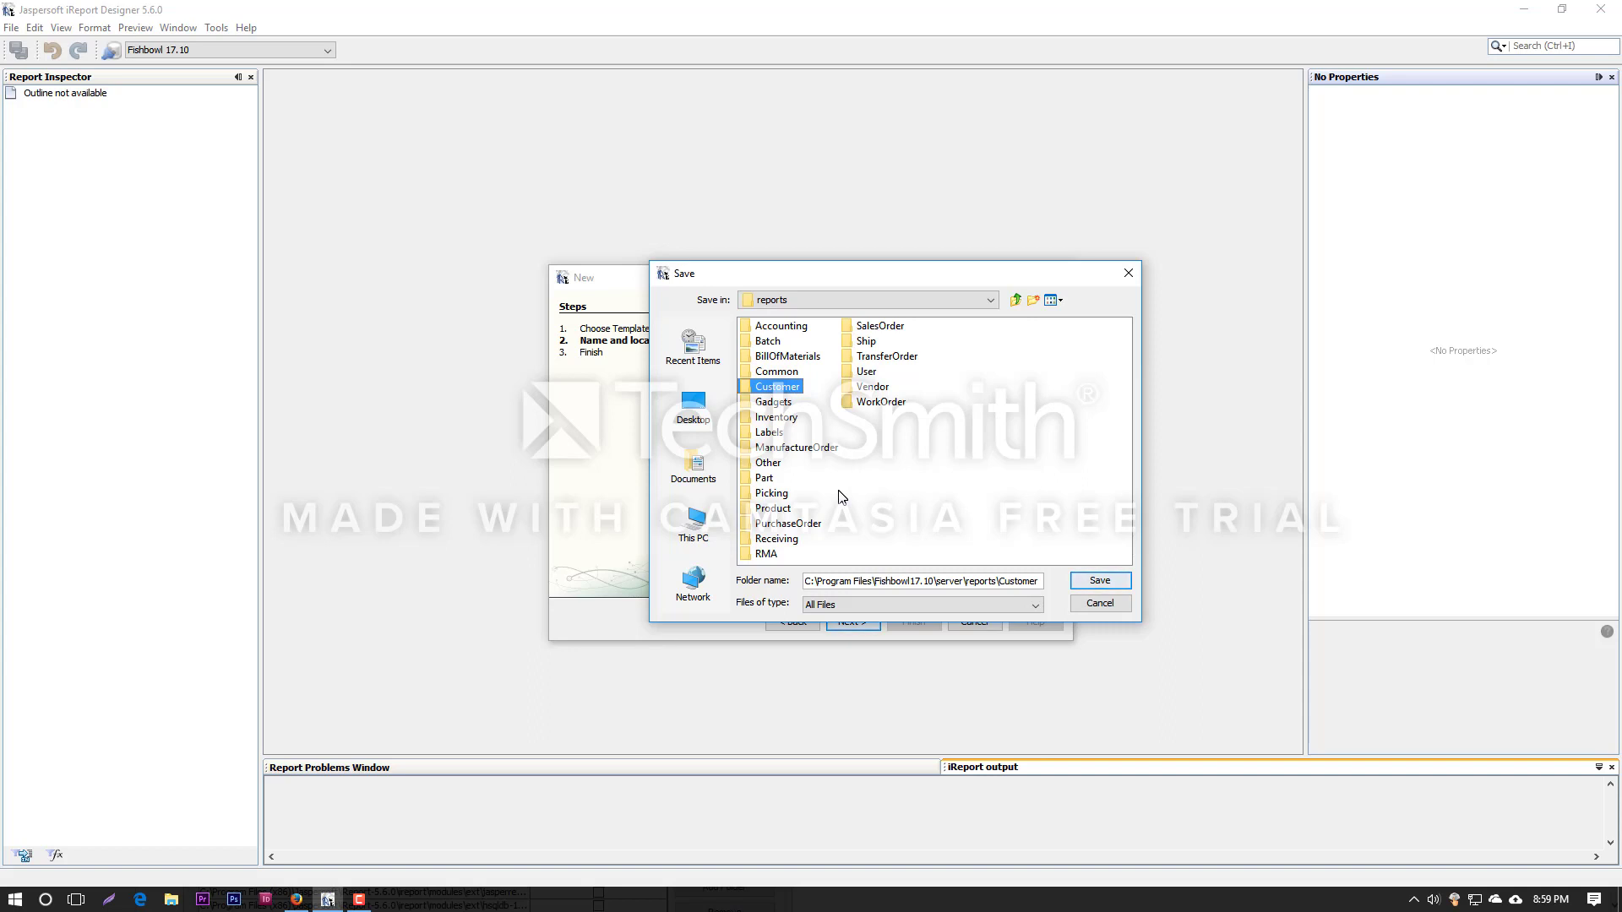
click(875, 471)
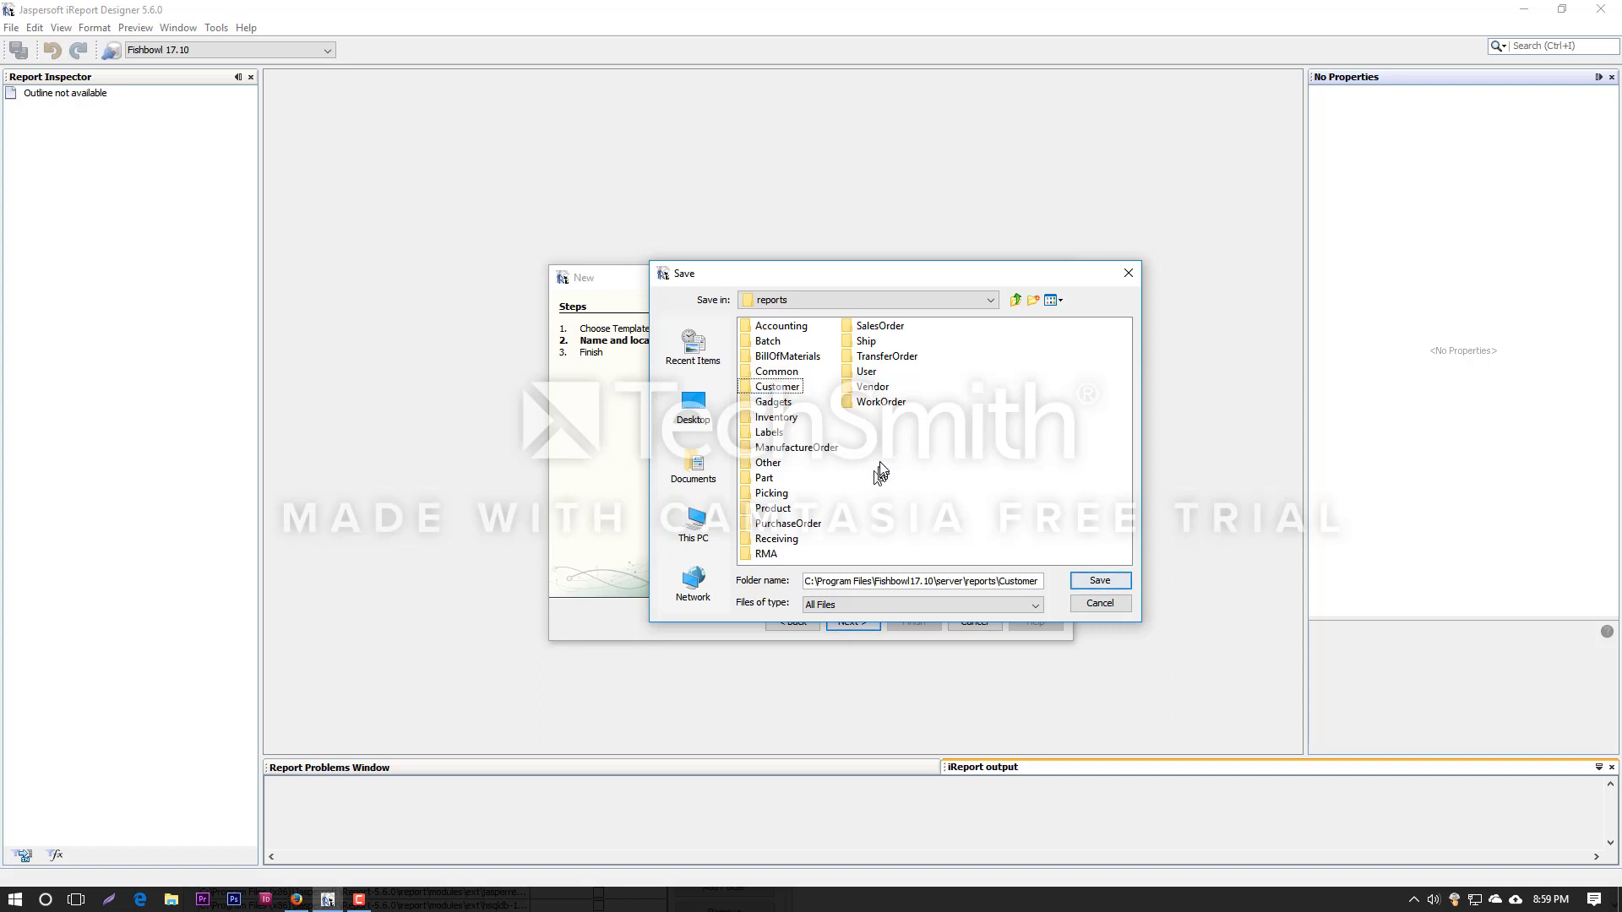
click(1109, 584)
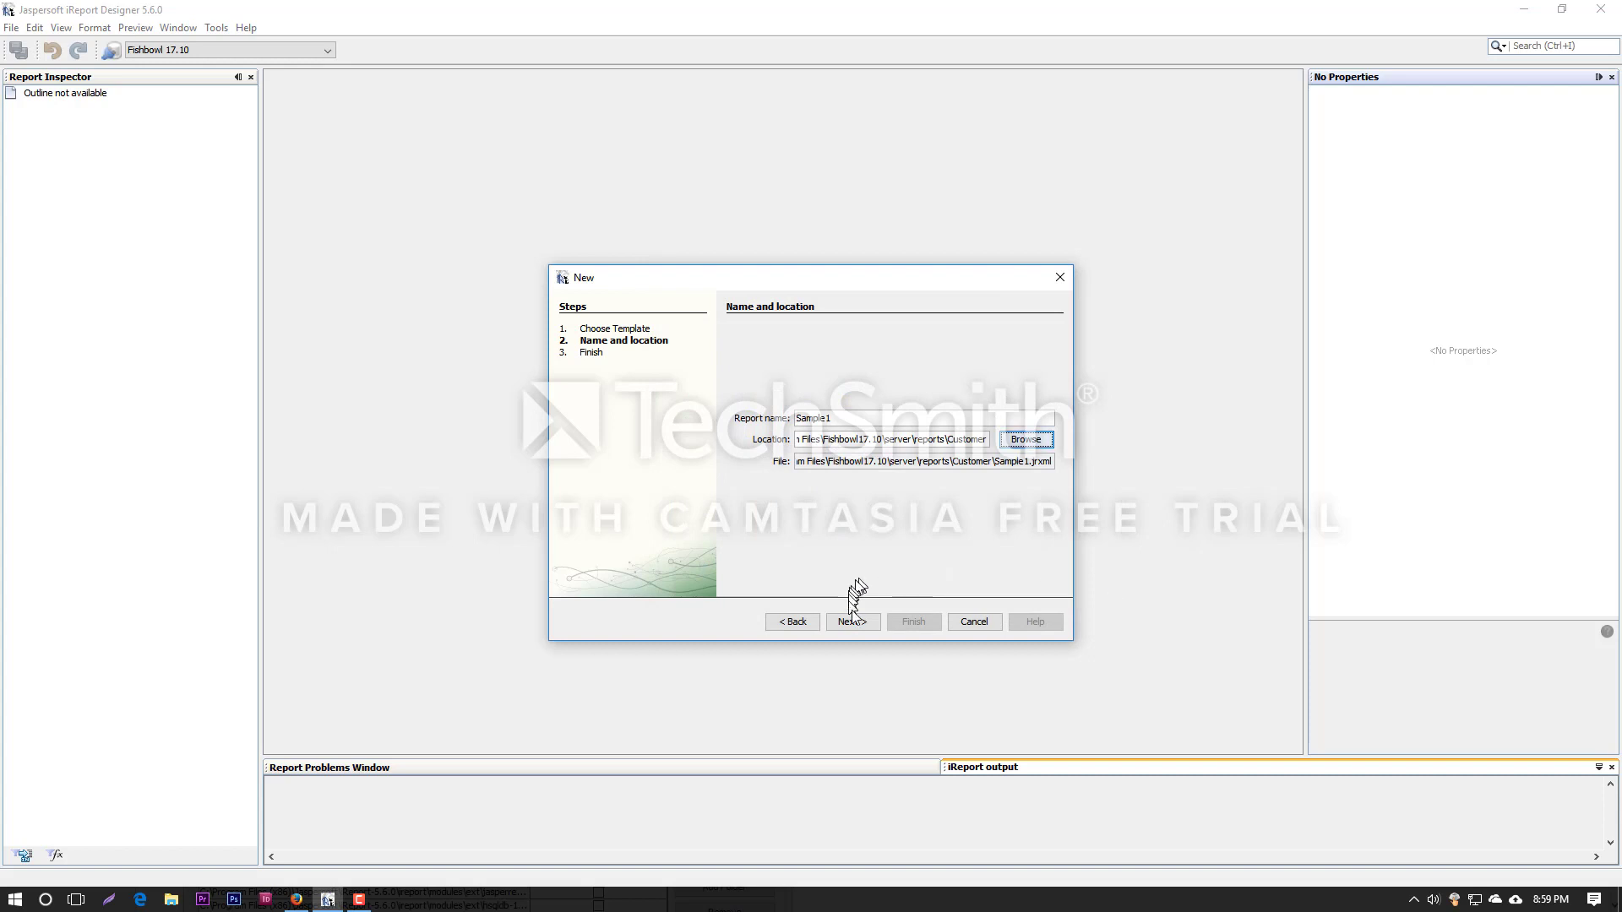
click(849, 621)
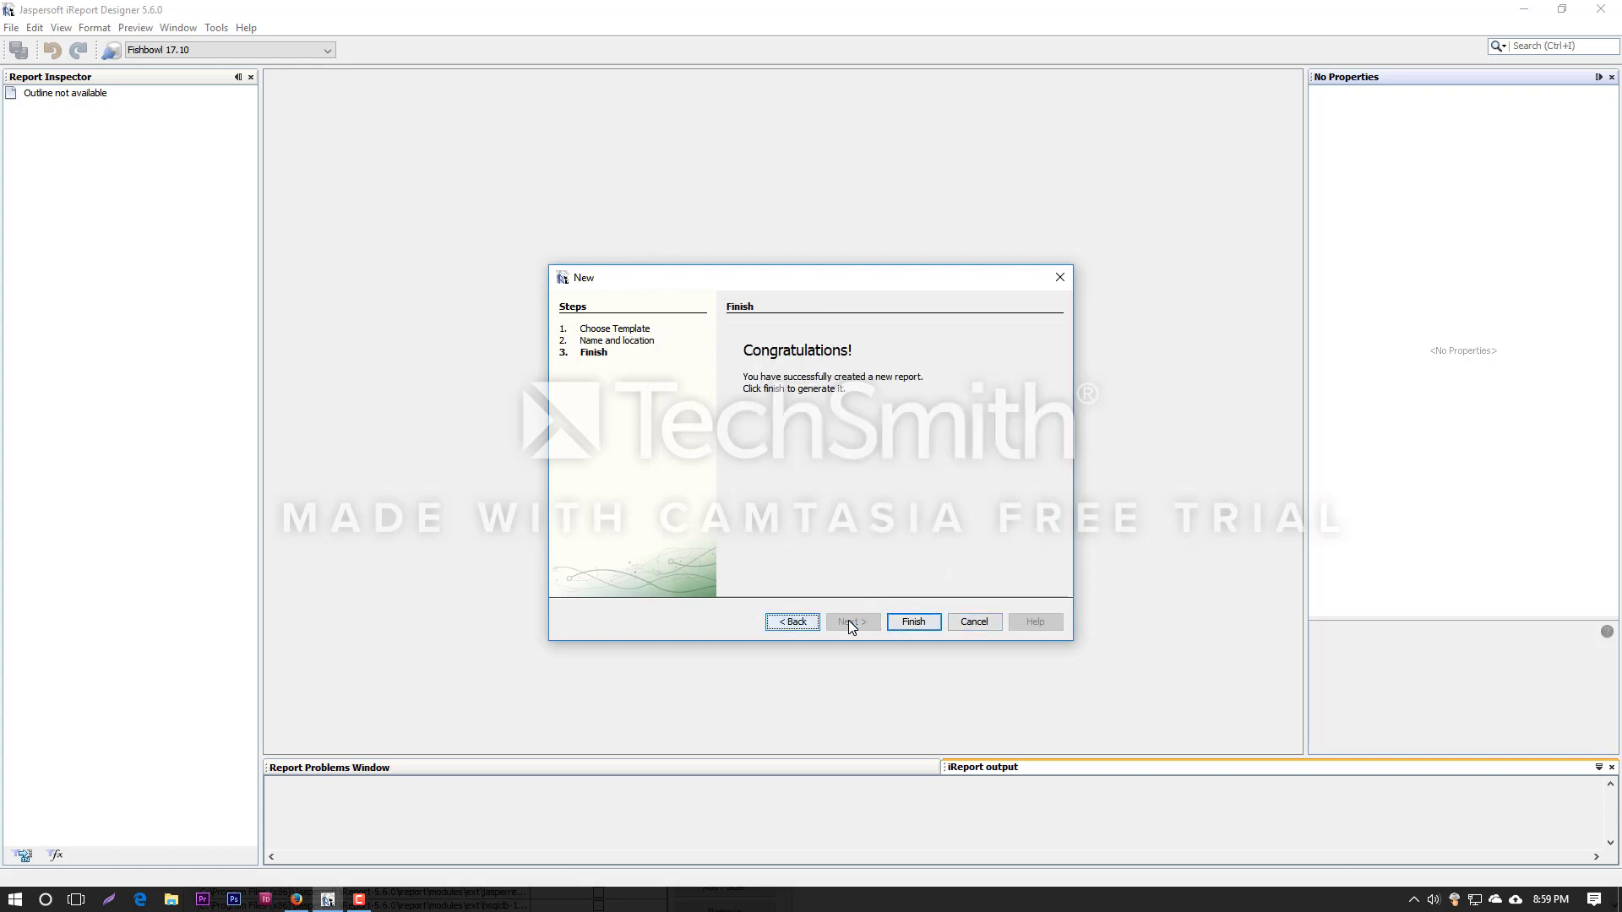
click(915, 623)
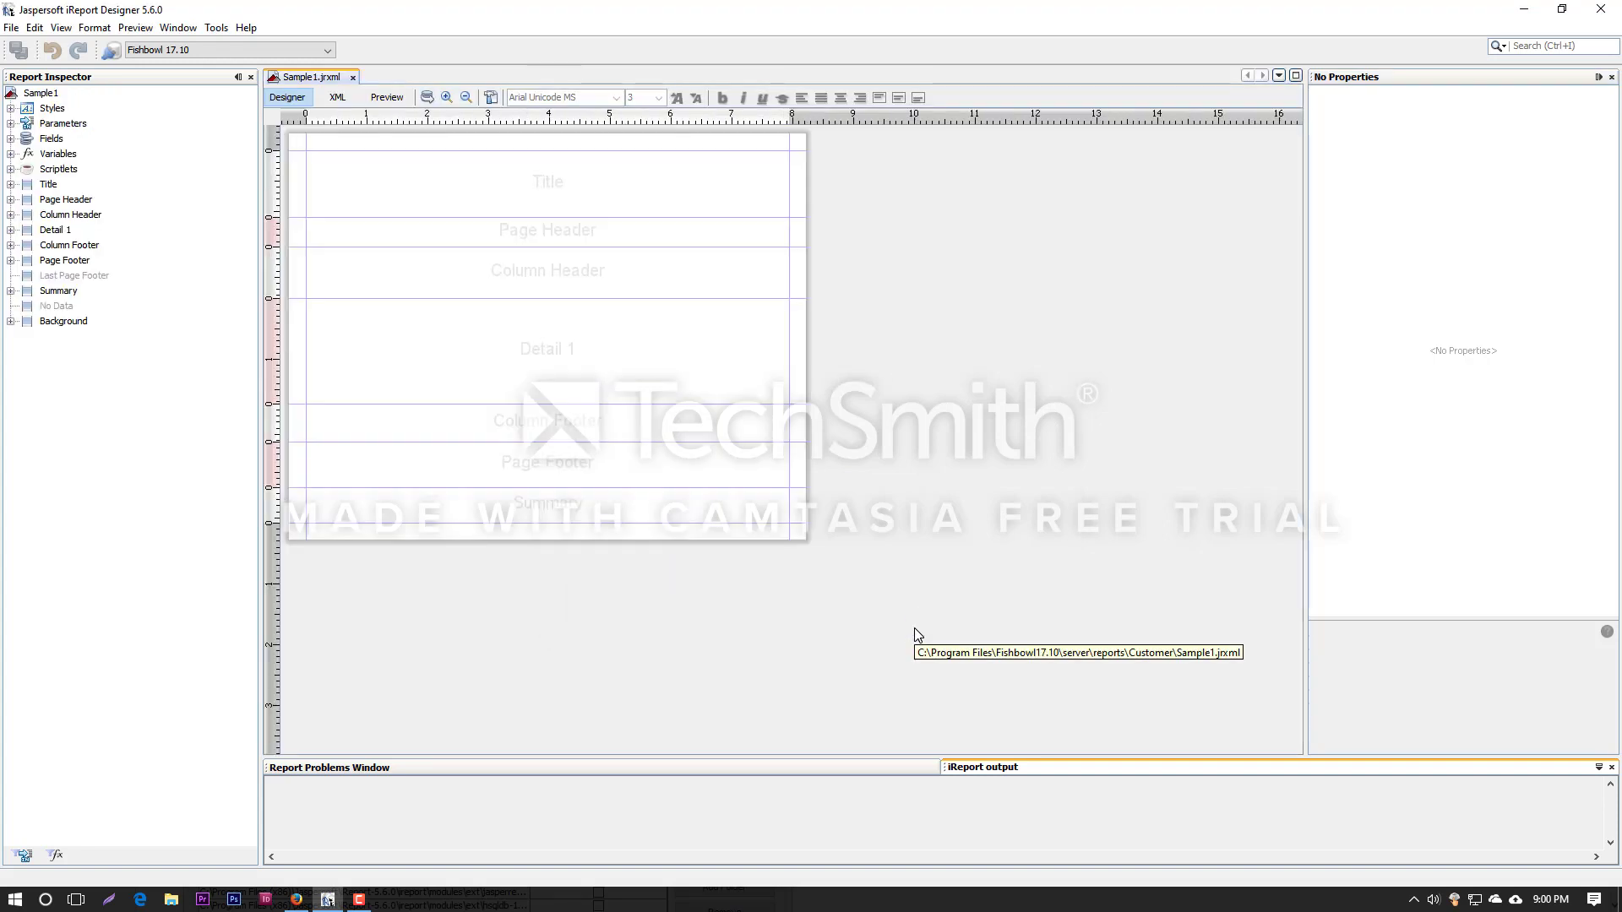
Change the report name property of the Sample1 report to Sample1Example.
click(447, 98)
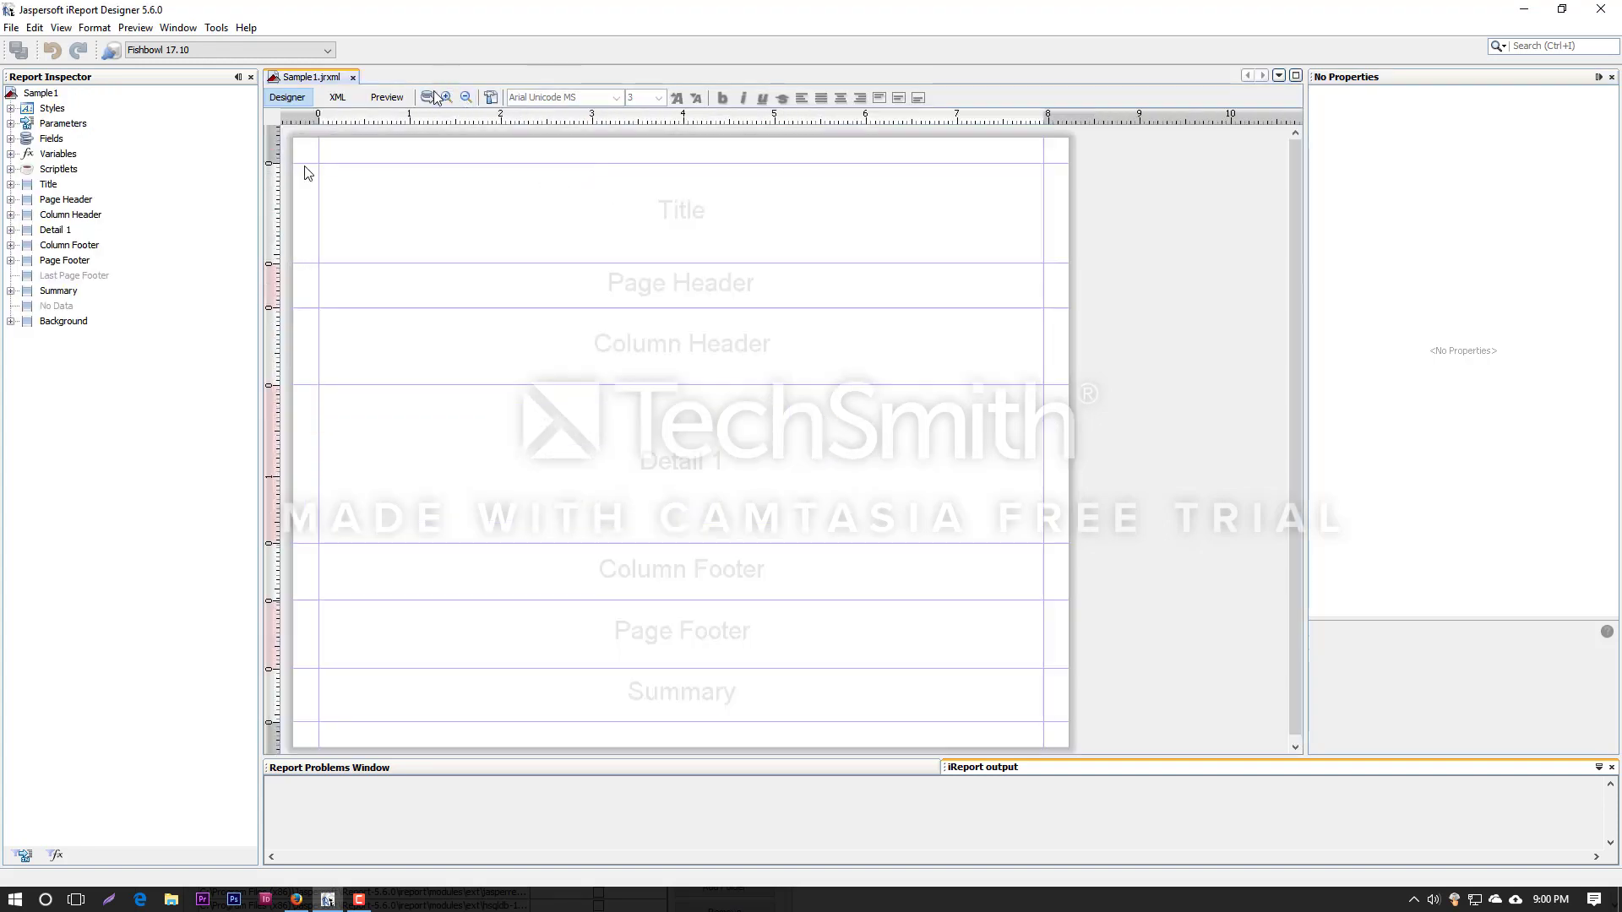
click(57, 92)
click(58, 94)
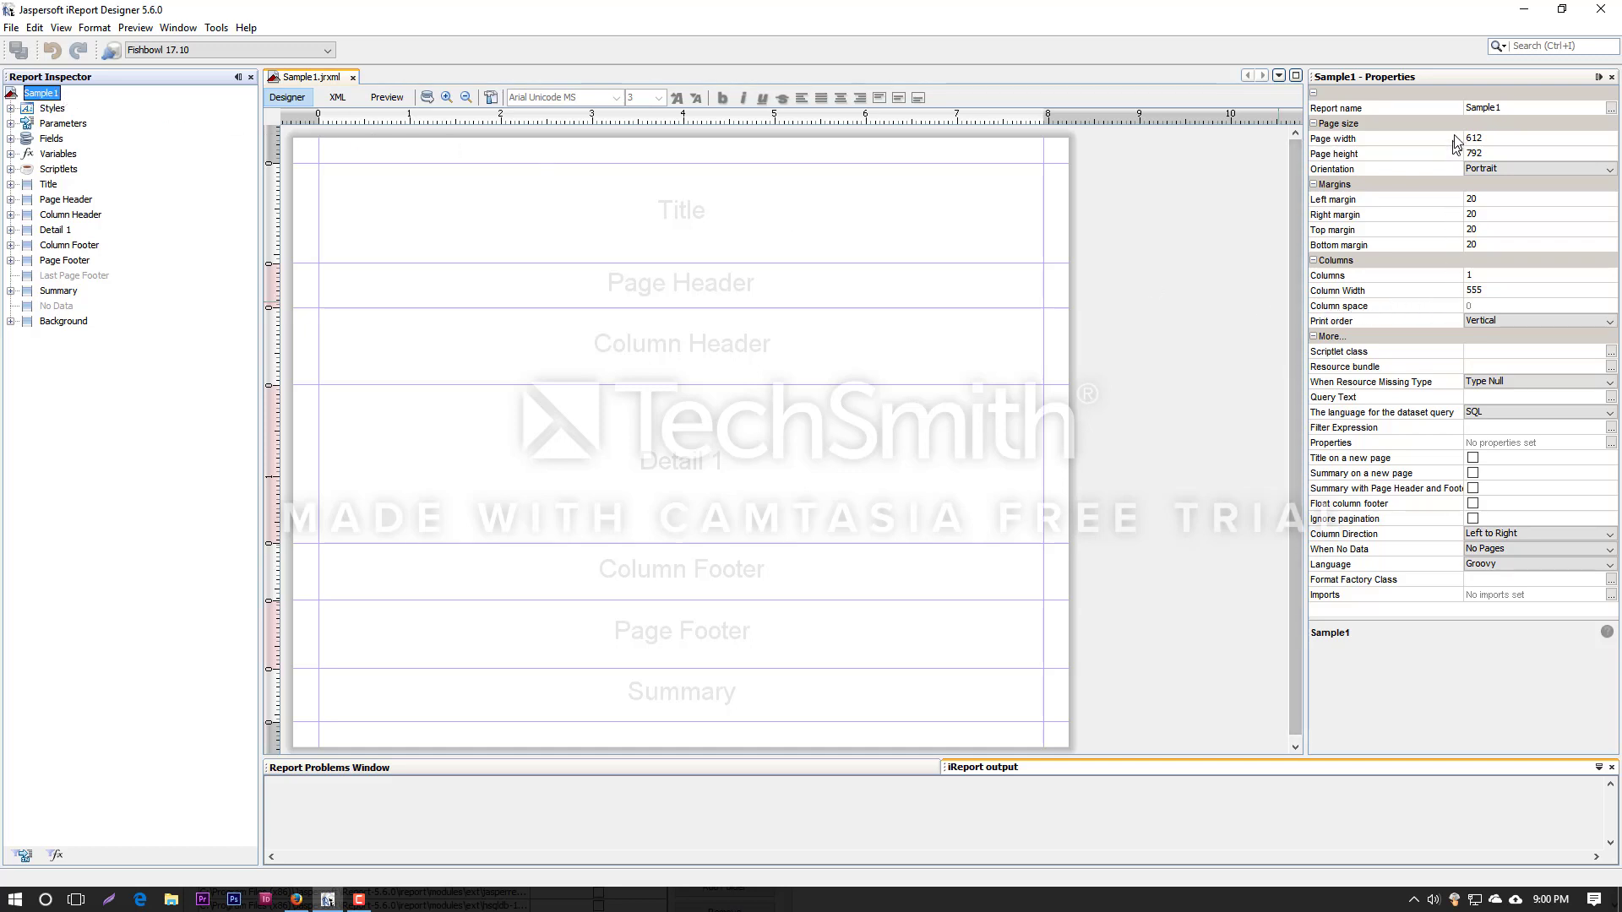
click(1523, 108)
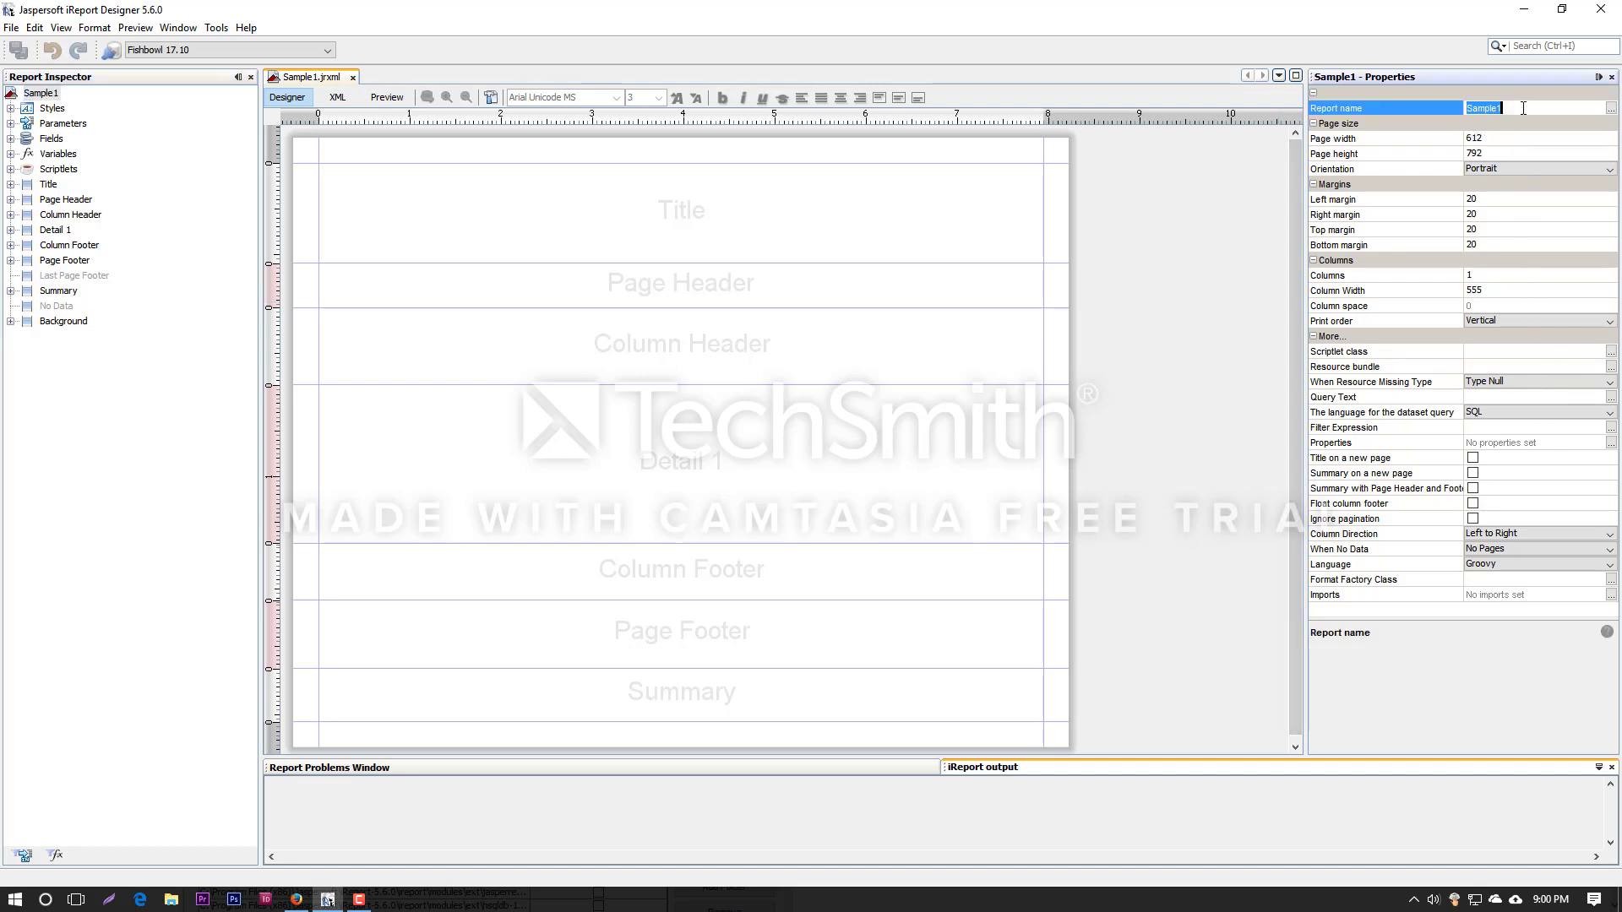
click(1523, 108)
text(Example)
key(Return)
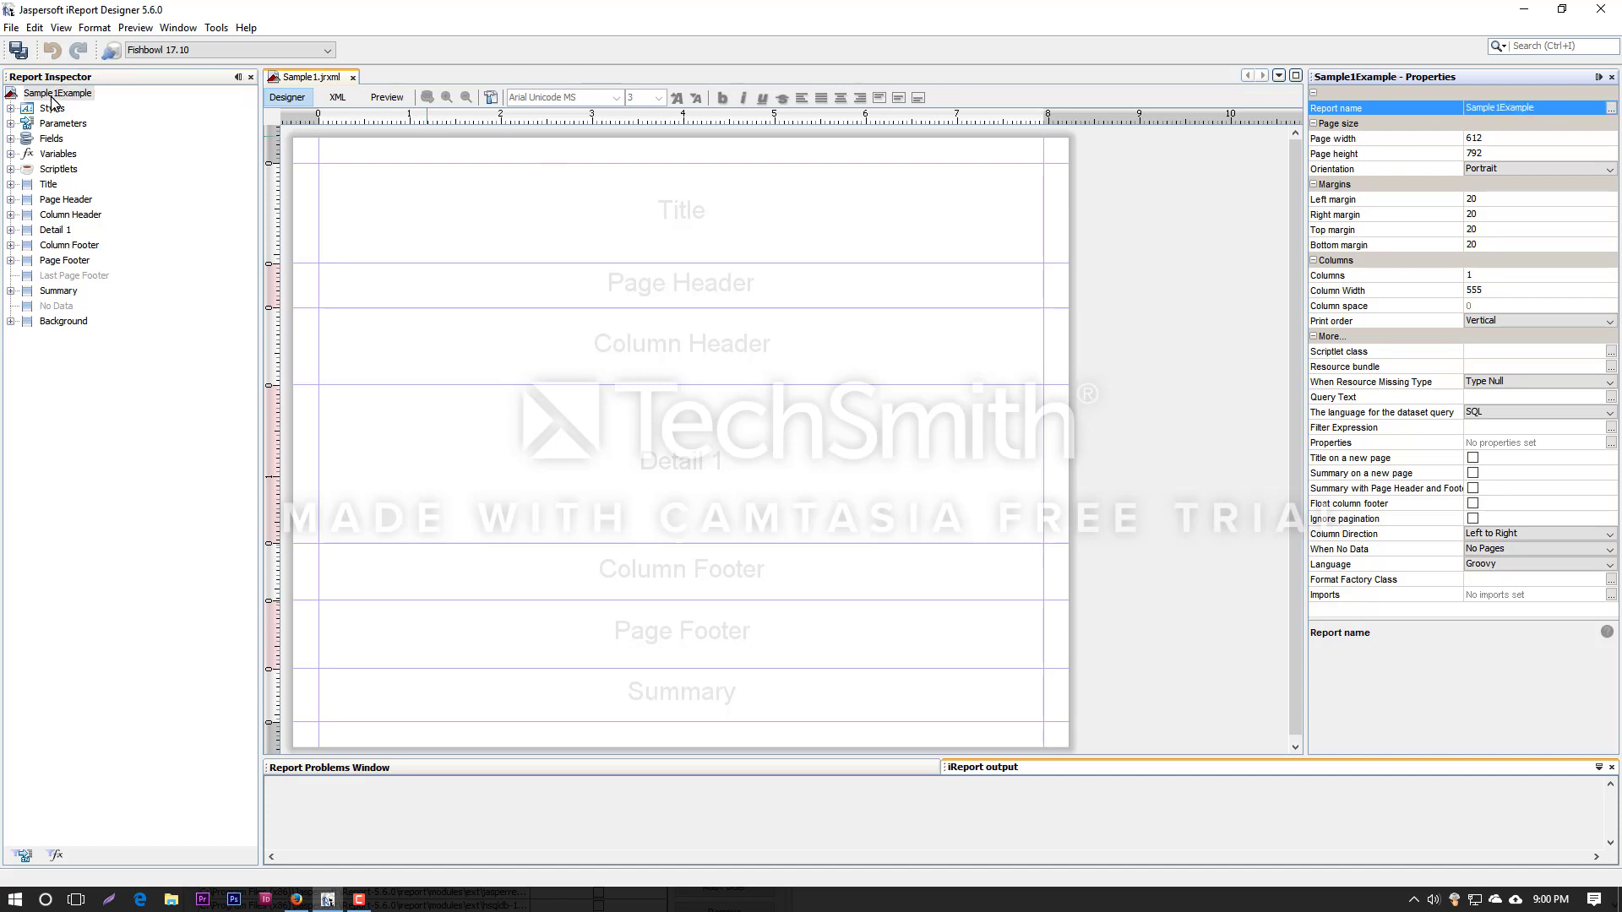
Compare the report's file name with its report name property.
click(302, 87)
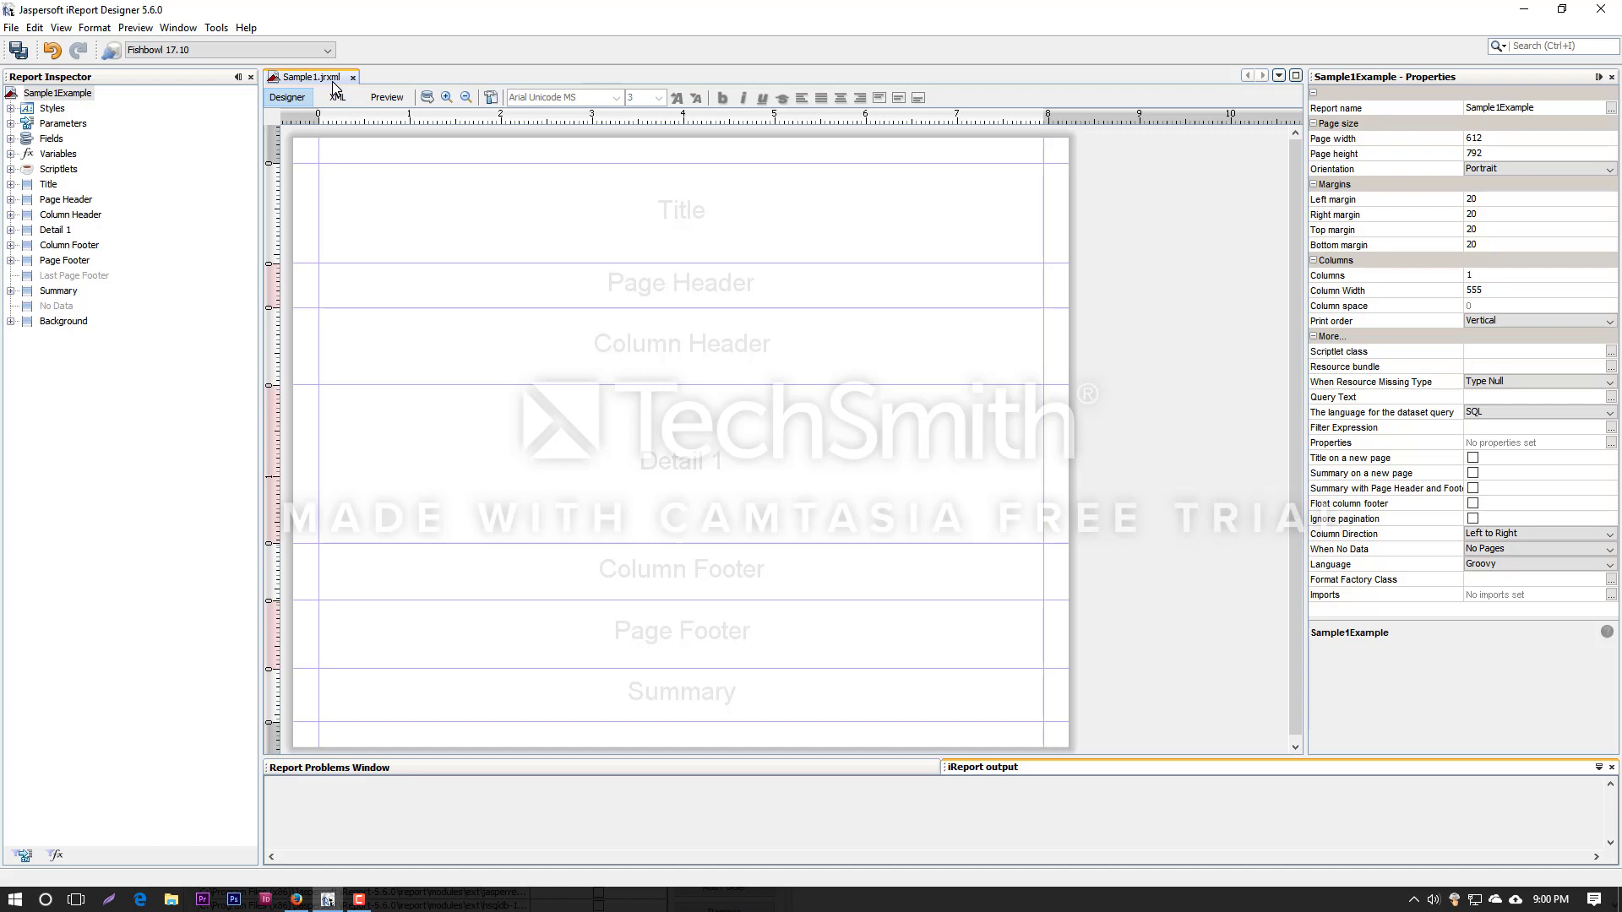
click(46, 93)
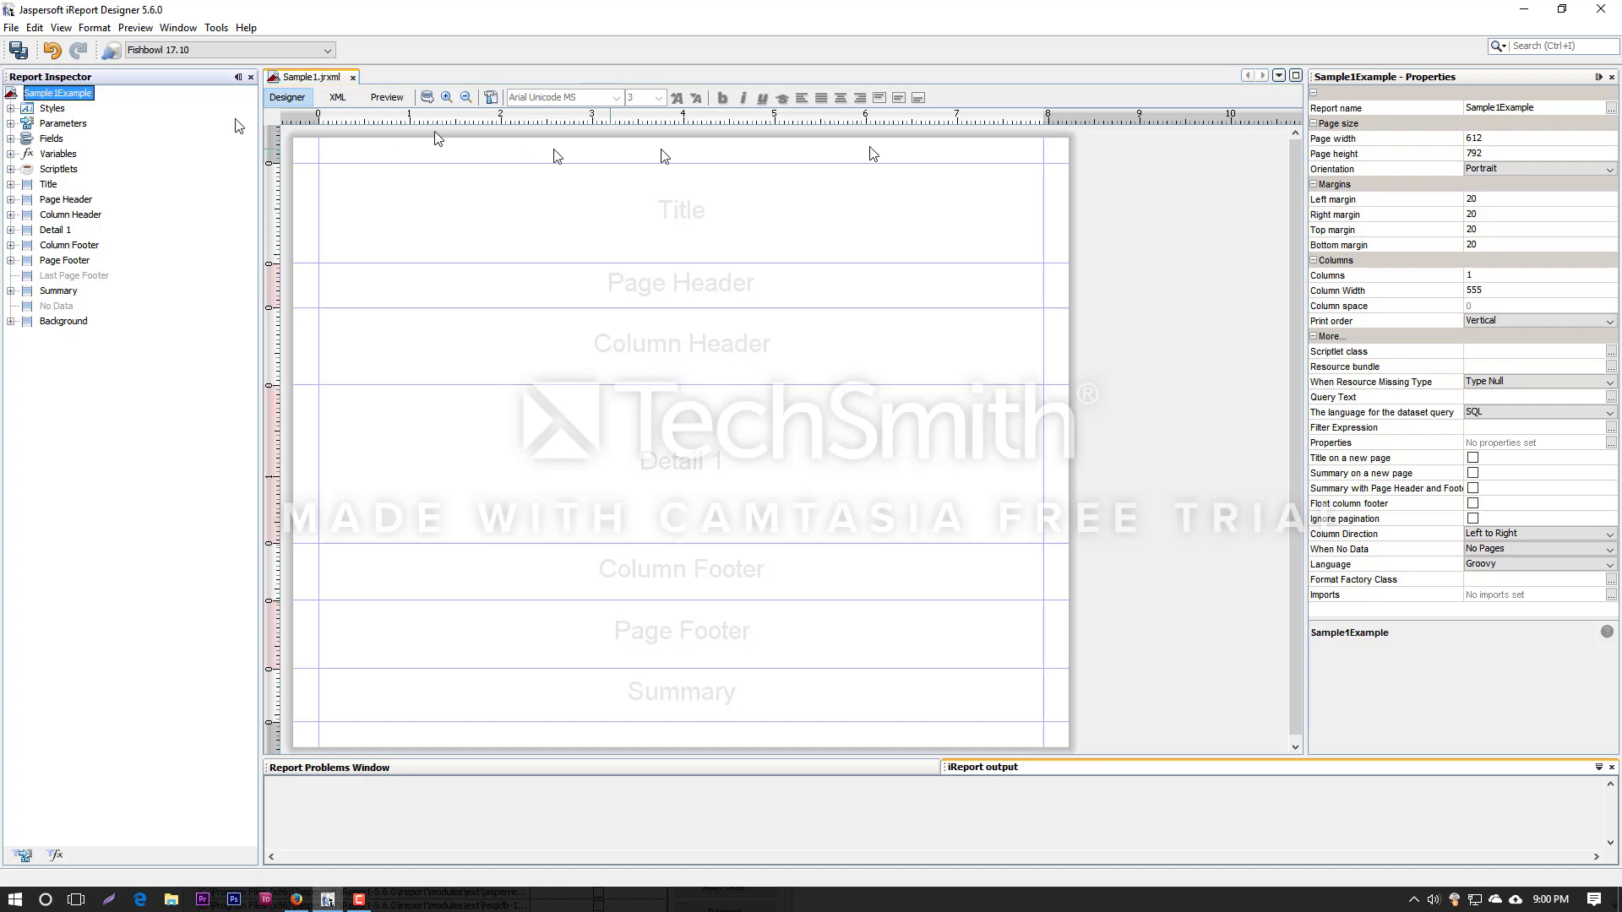
click(1568, 108)
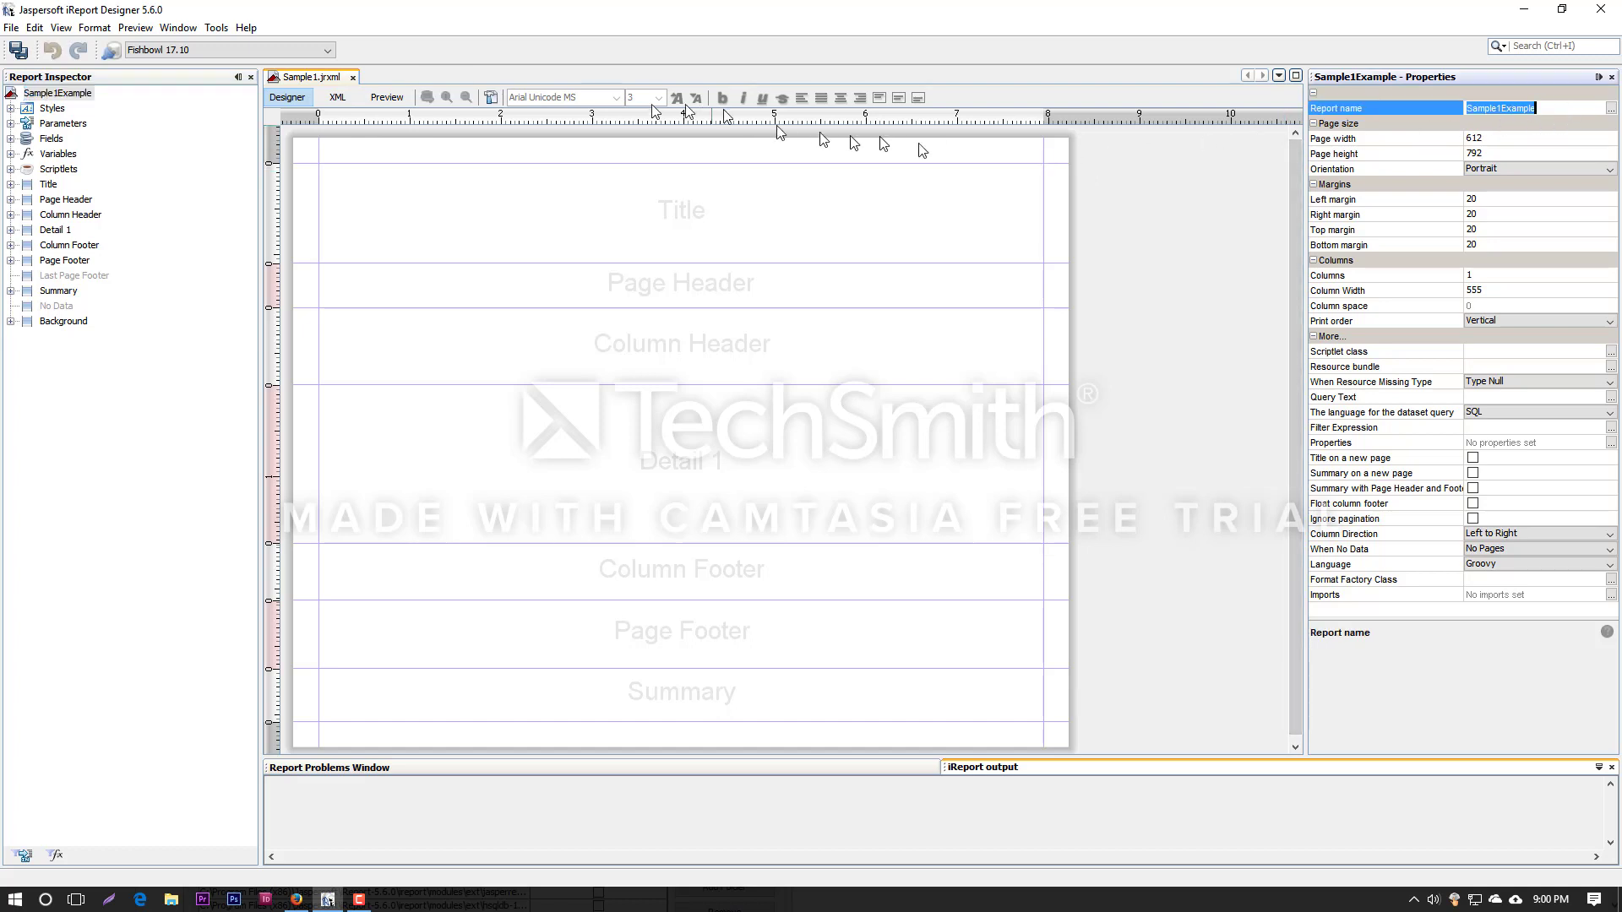
click(297, 79)
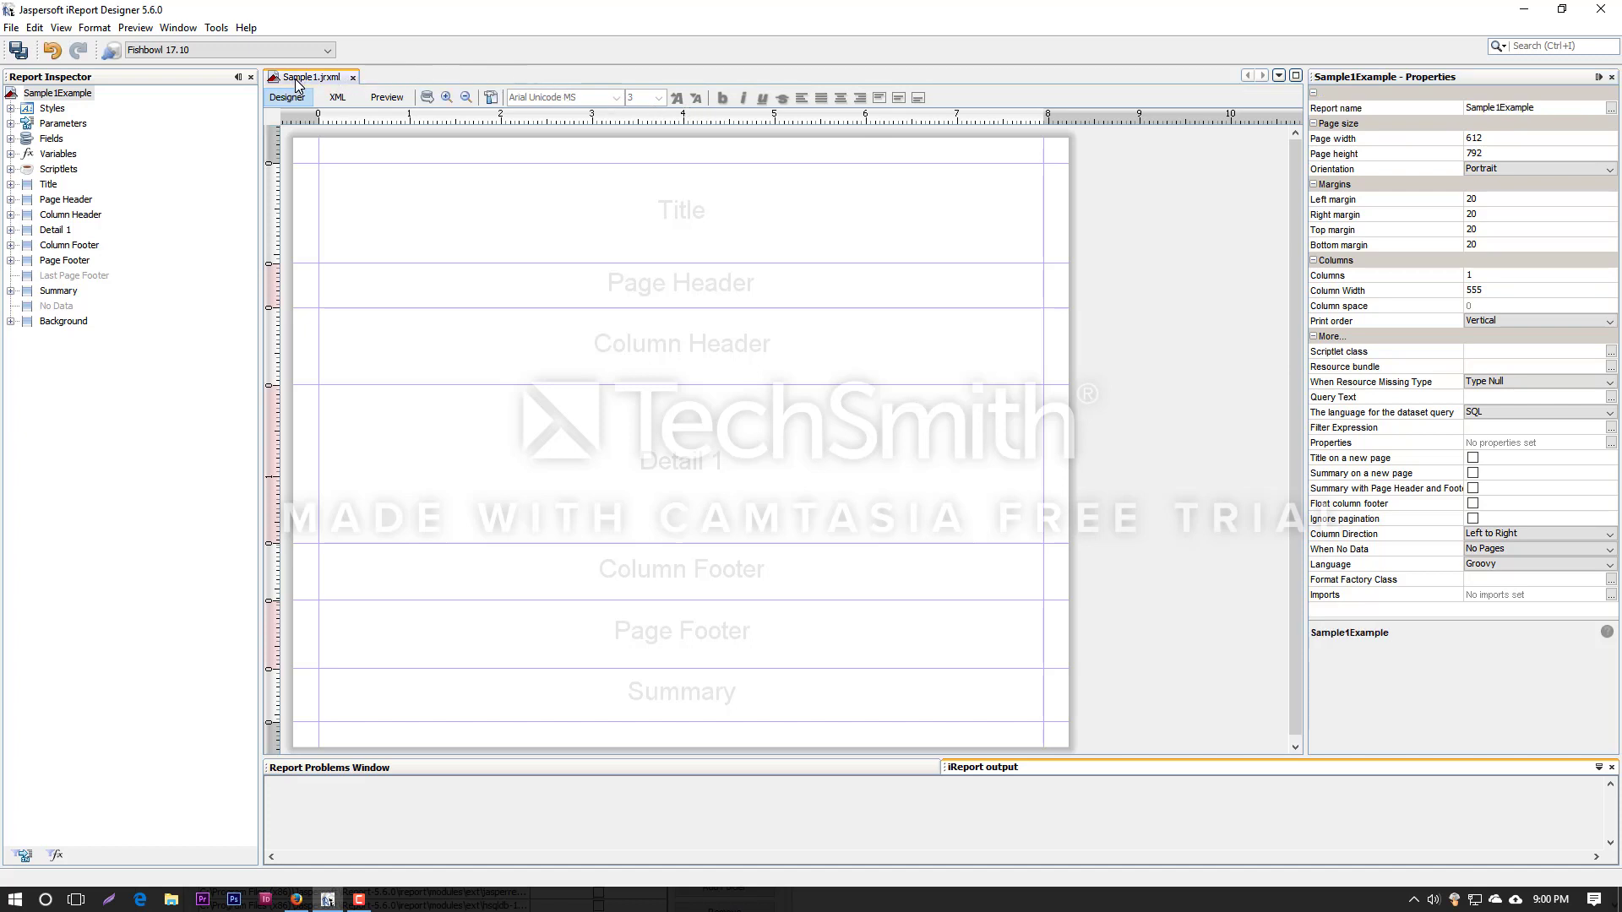
click(65, 94)
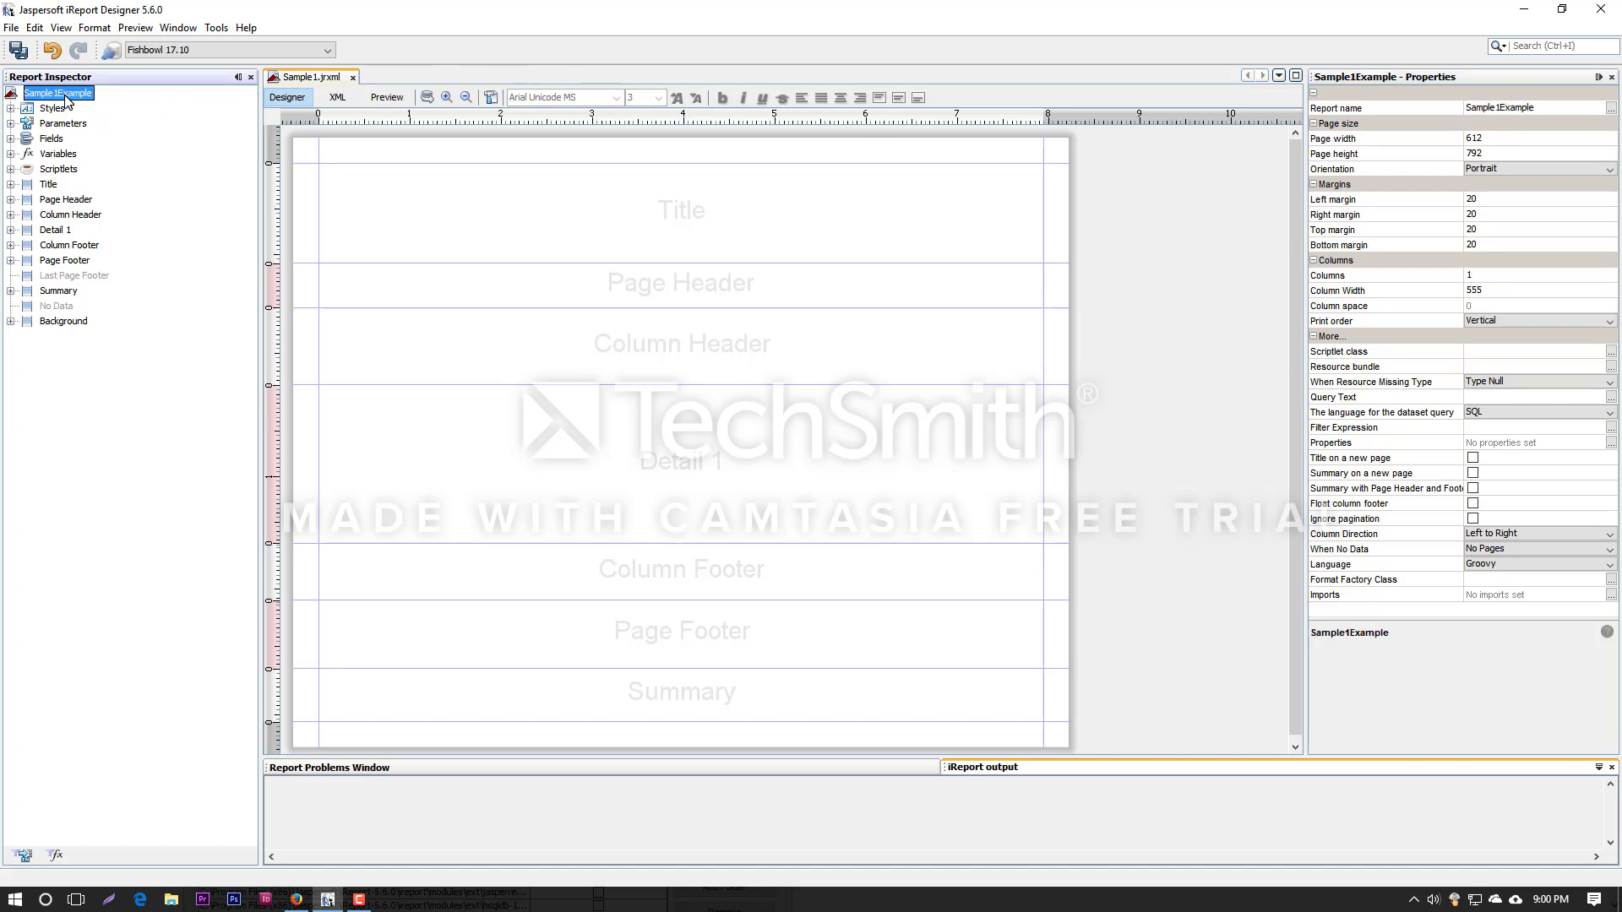
click(315, 78)
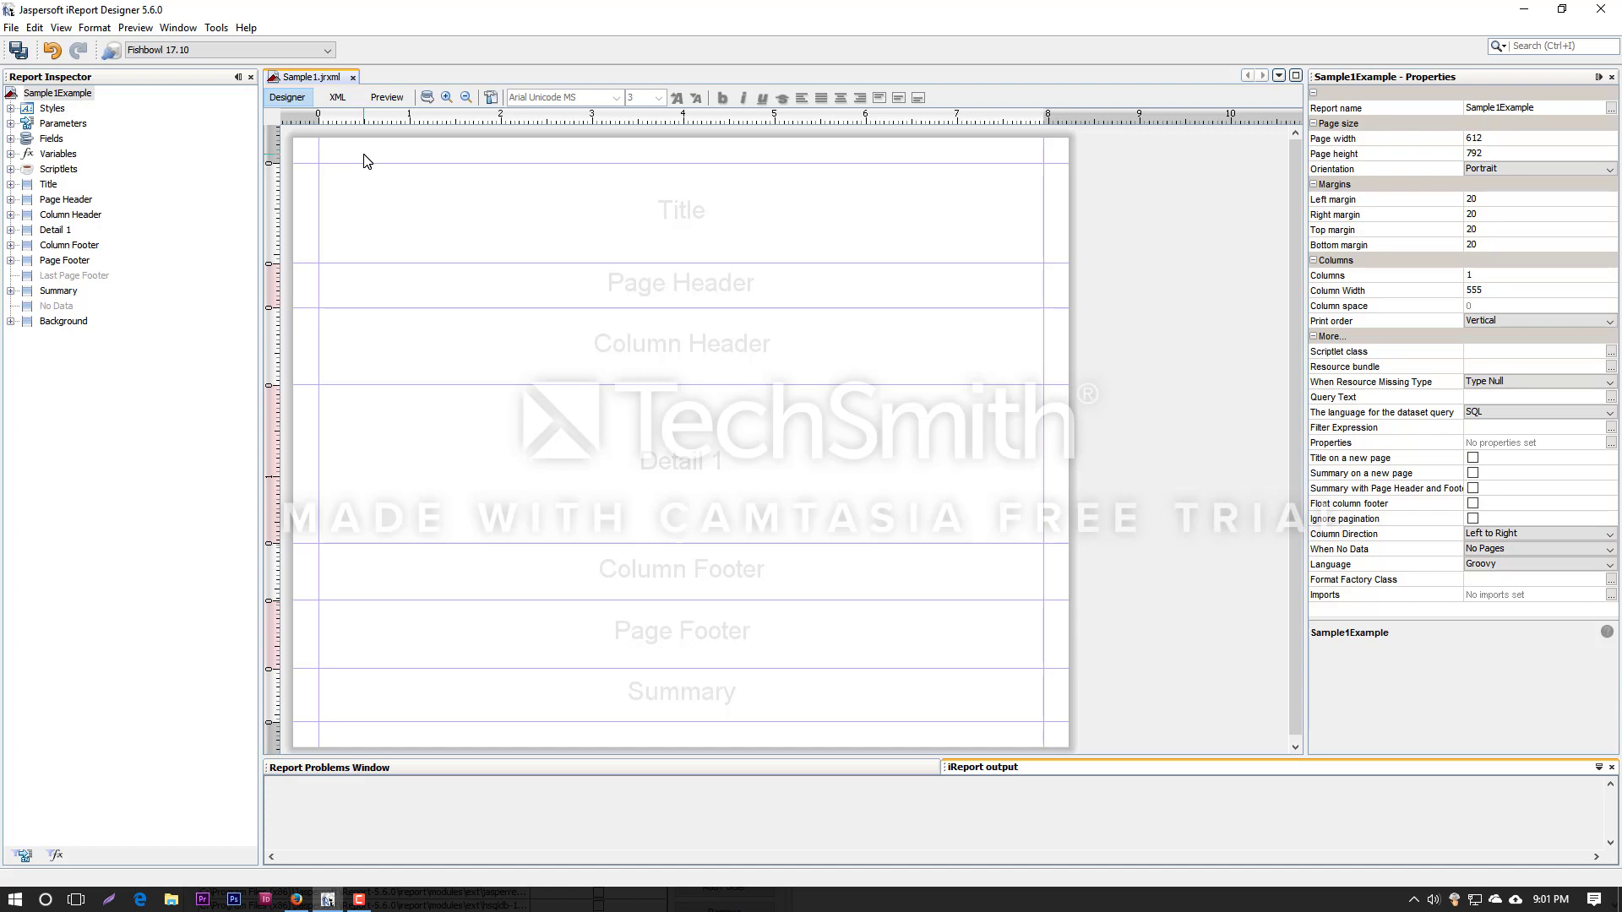
Add a new style to the report and name it center.
click(51, 108)
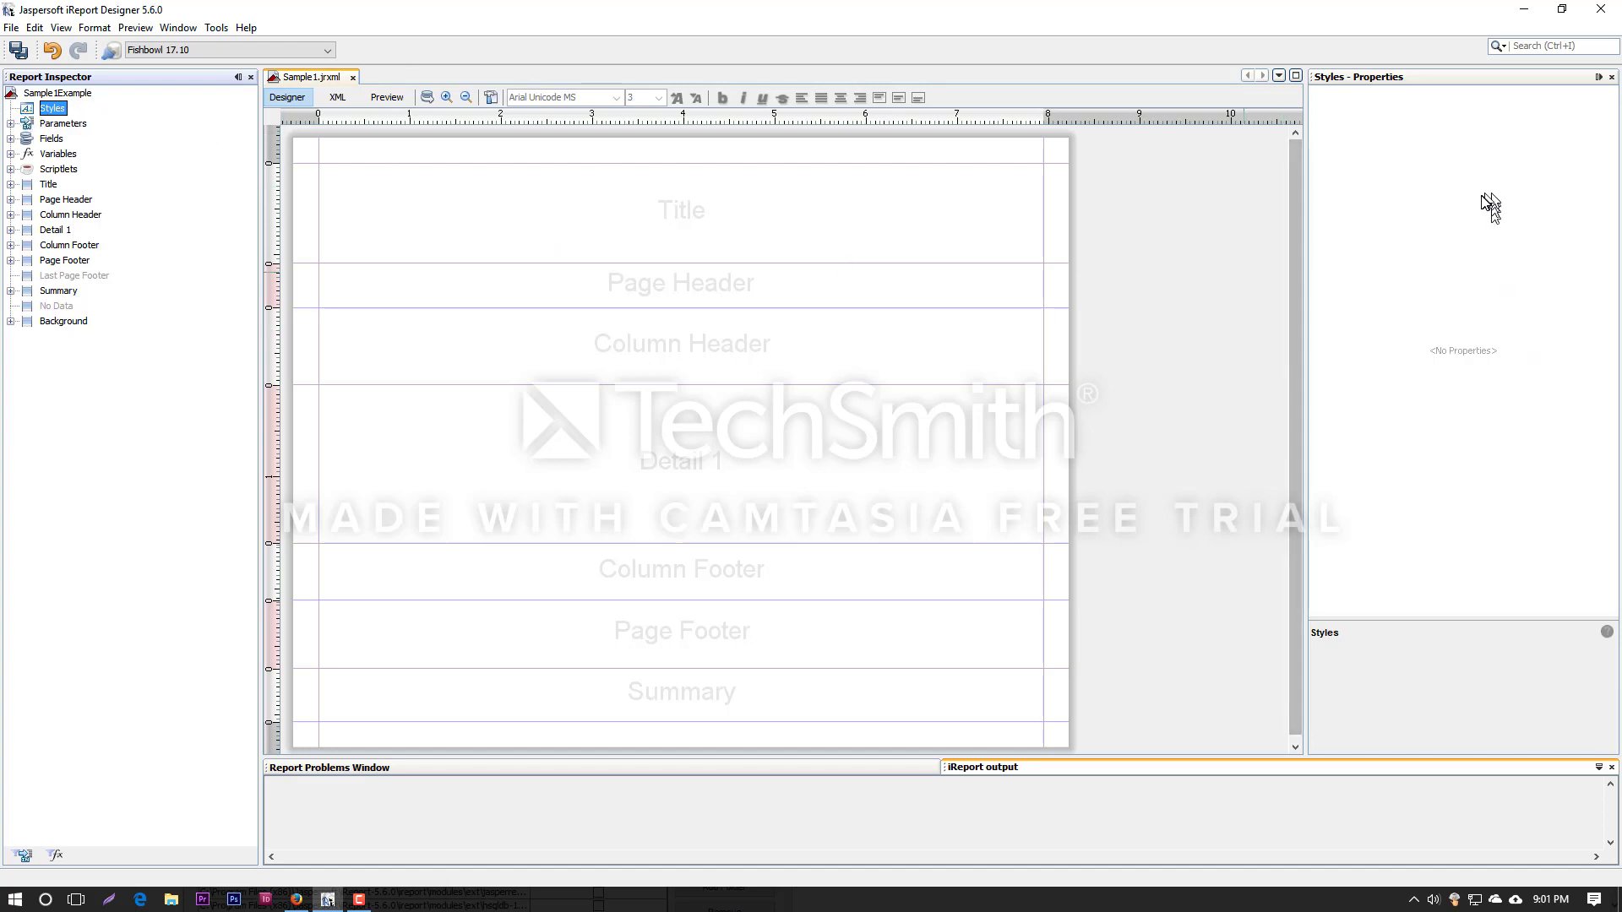
right_click(55, 110)
mouse_move(72, 118)
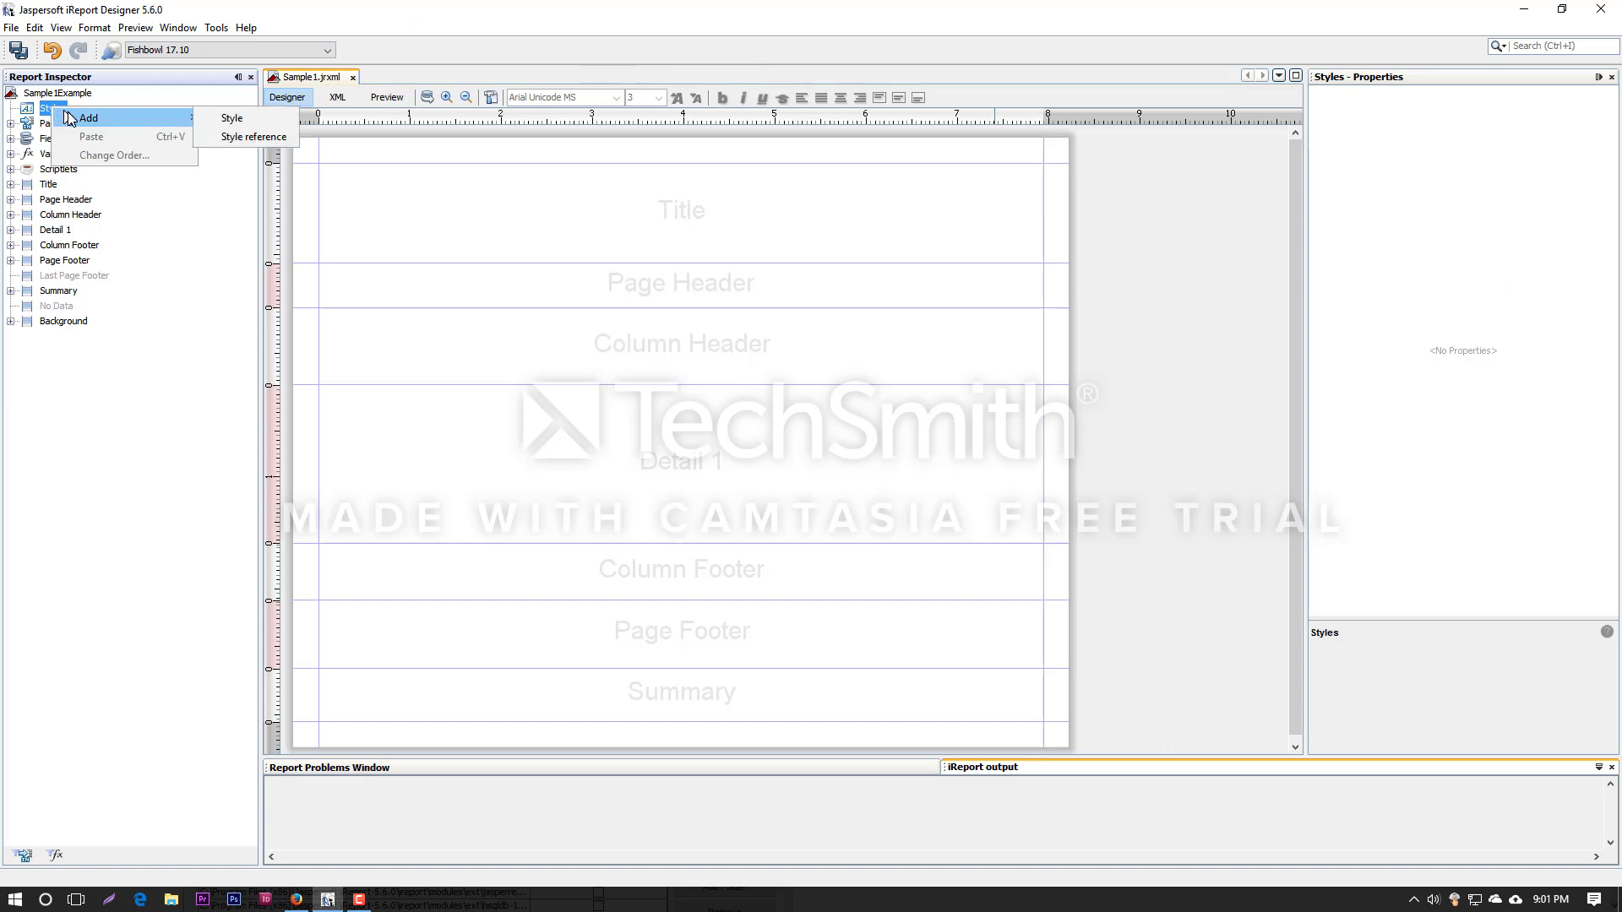
click(233, 118)
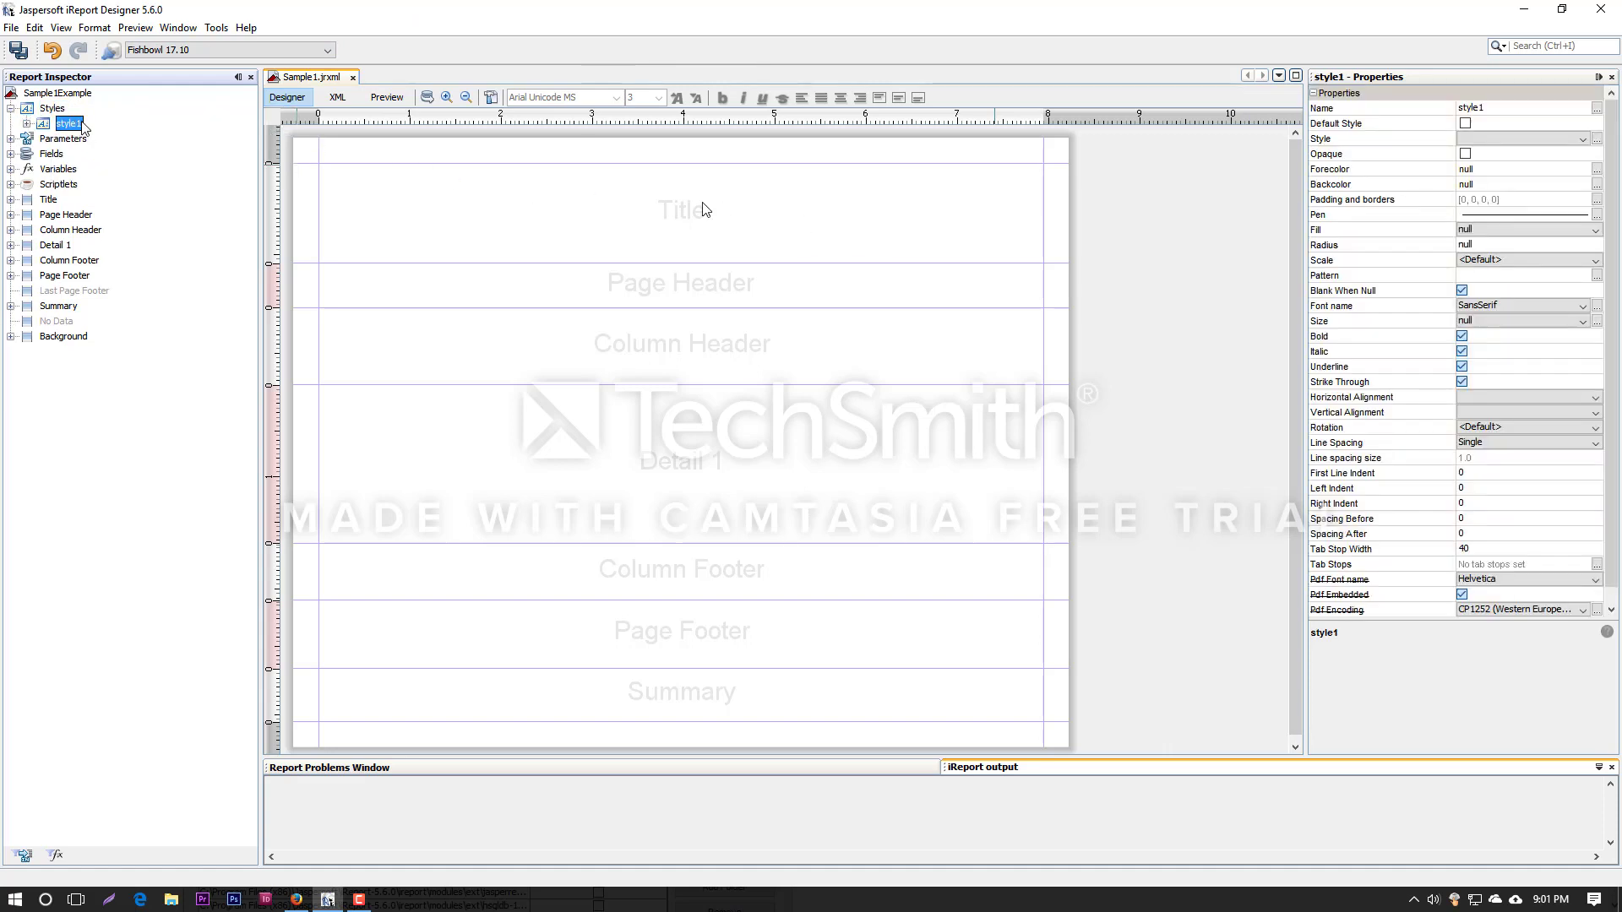
click(1515, 108)
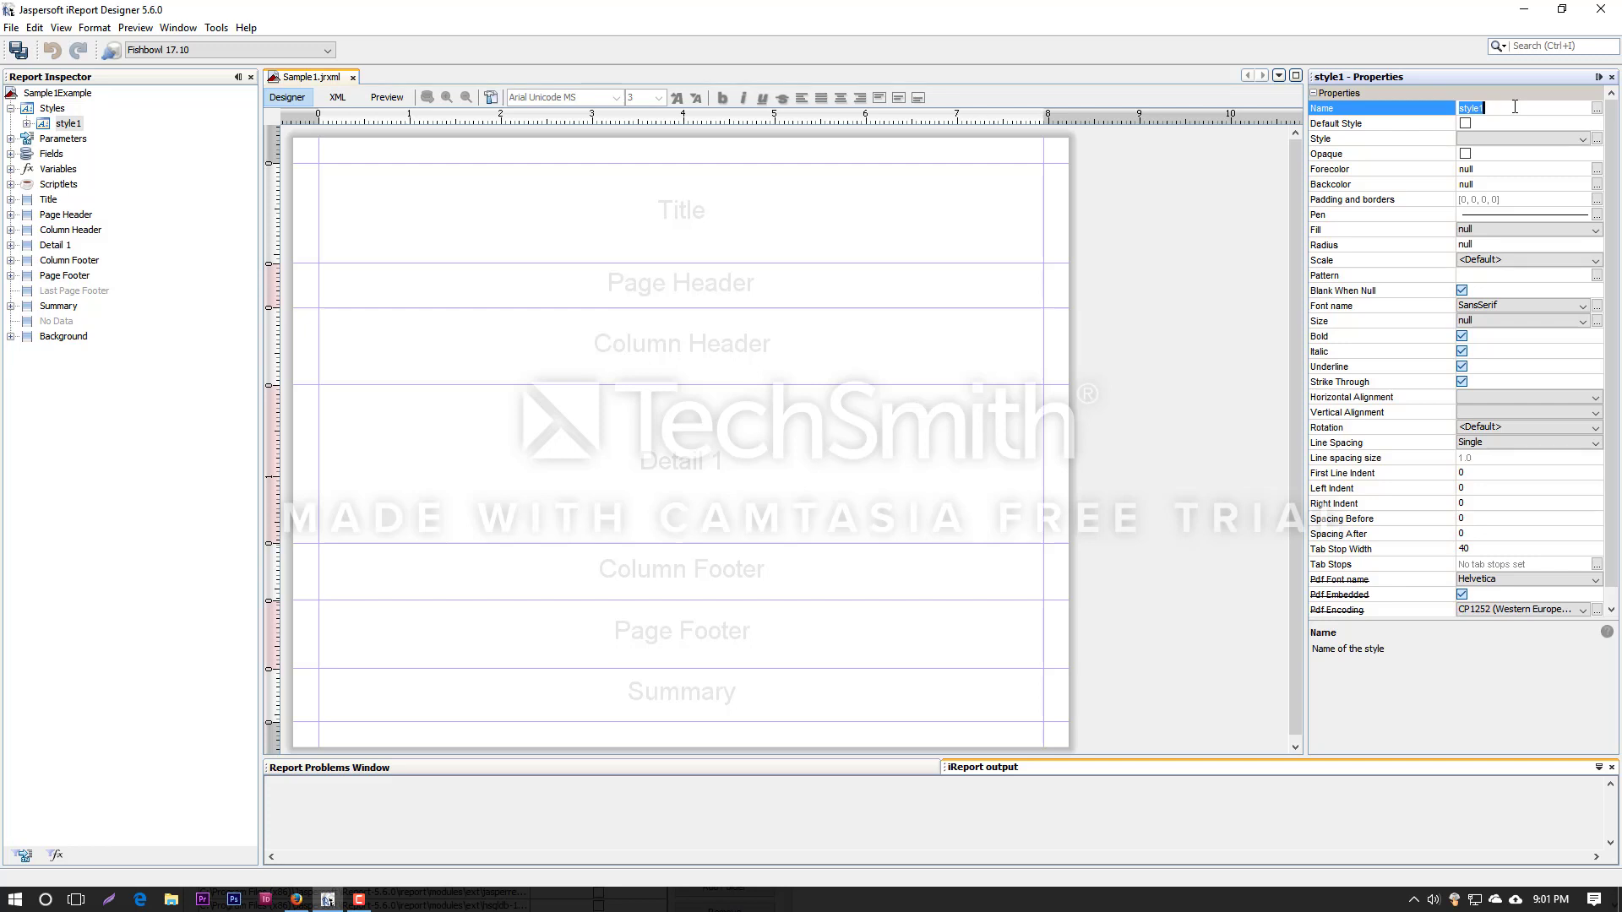
text(center)
key(Return)
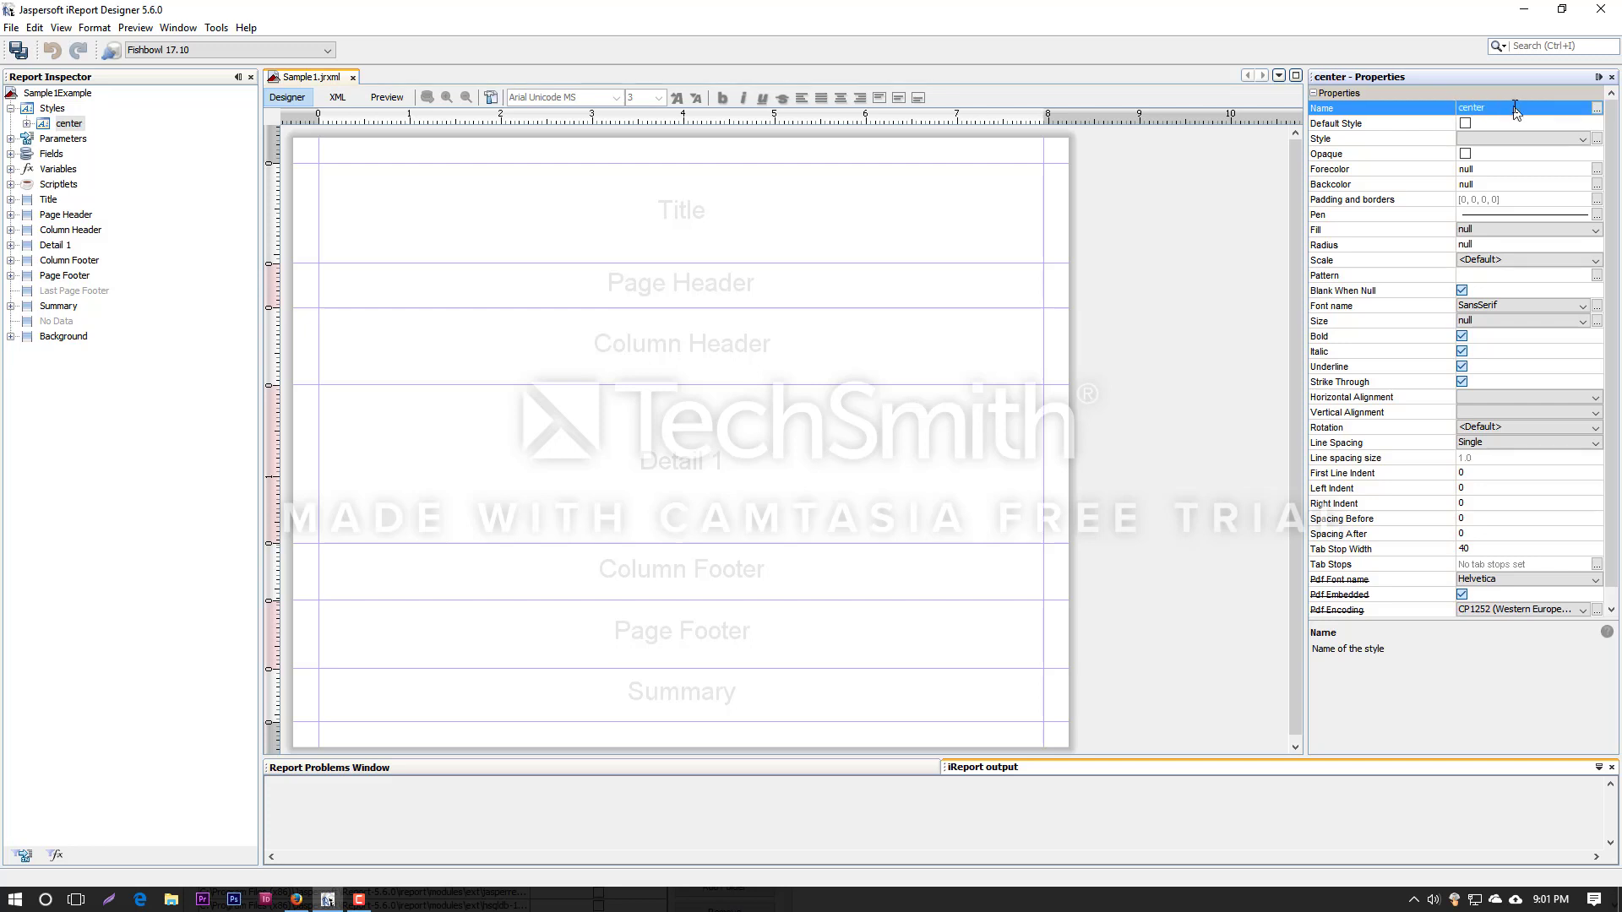
Set the center style's horizontal alignment to Center and its vertical alignment to Middle.
click(1599, 404)
click(1571, 430)
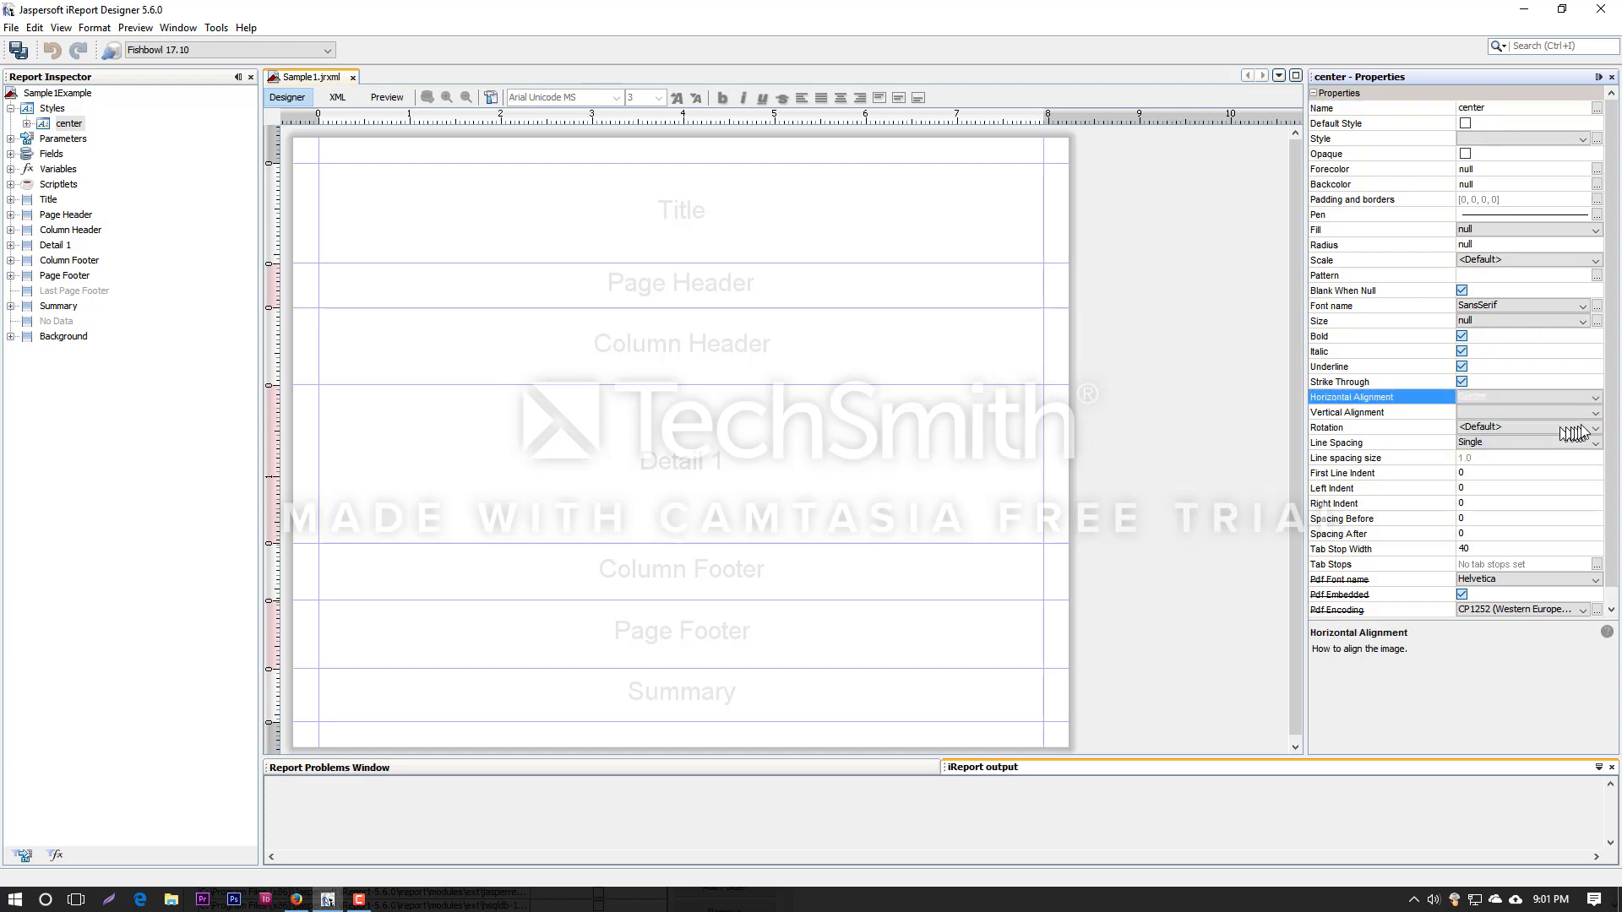
click(1598, 413)
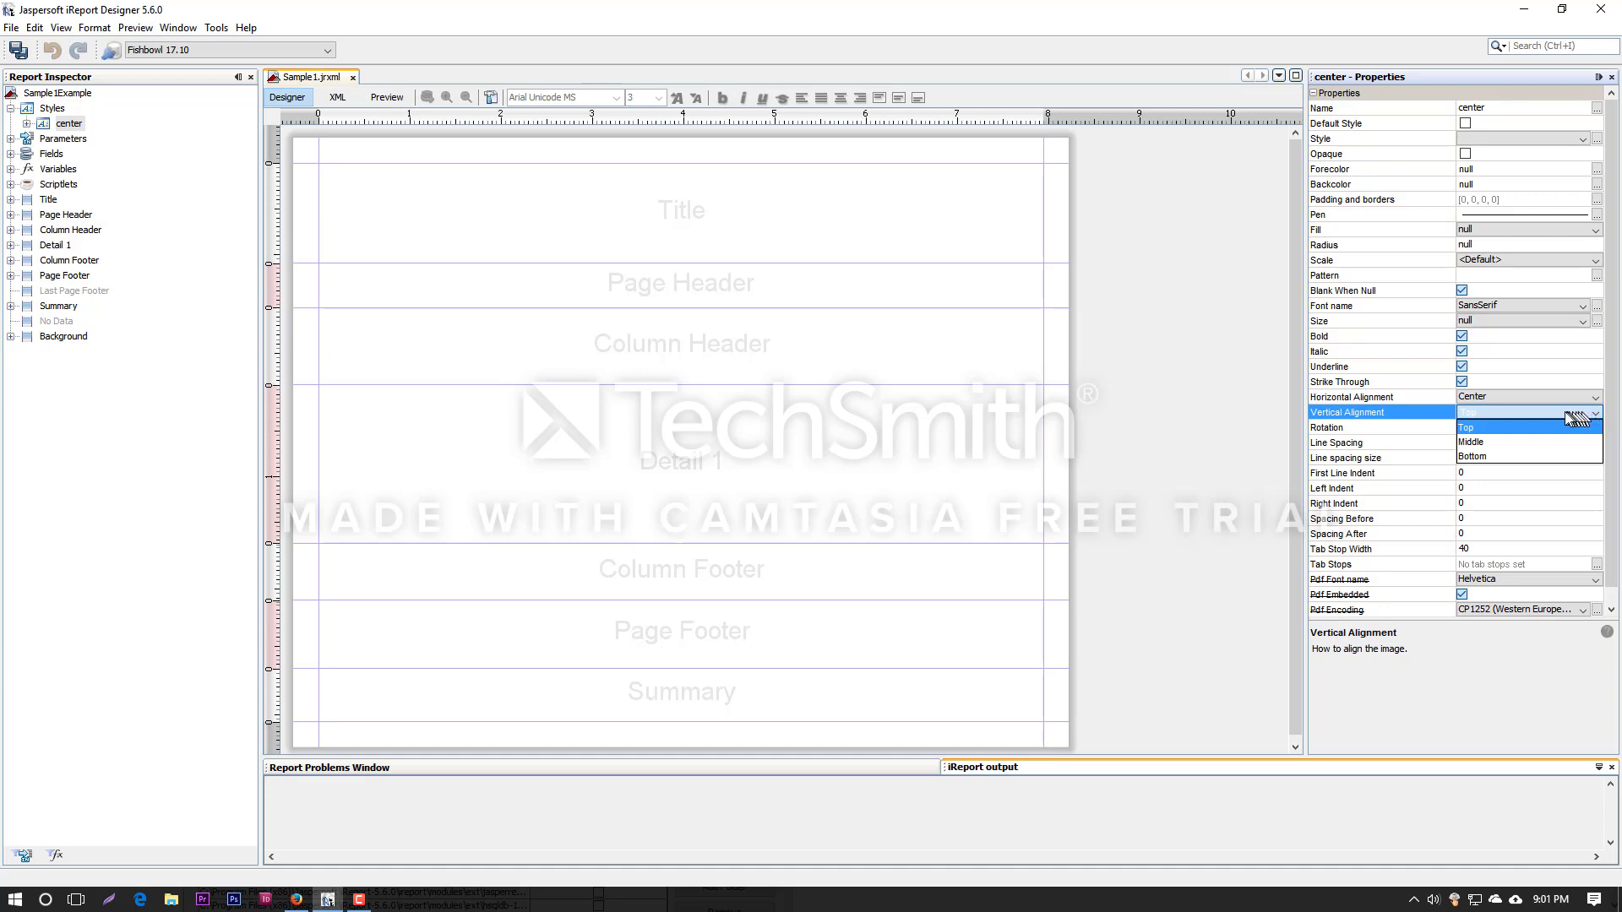
click(1533, 443)
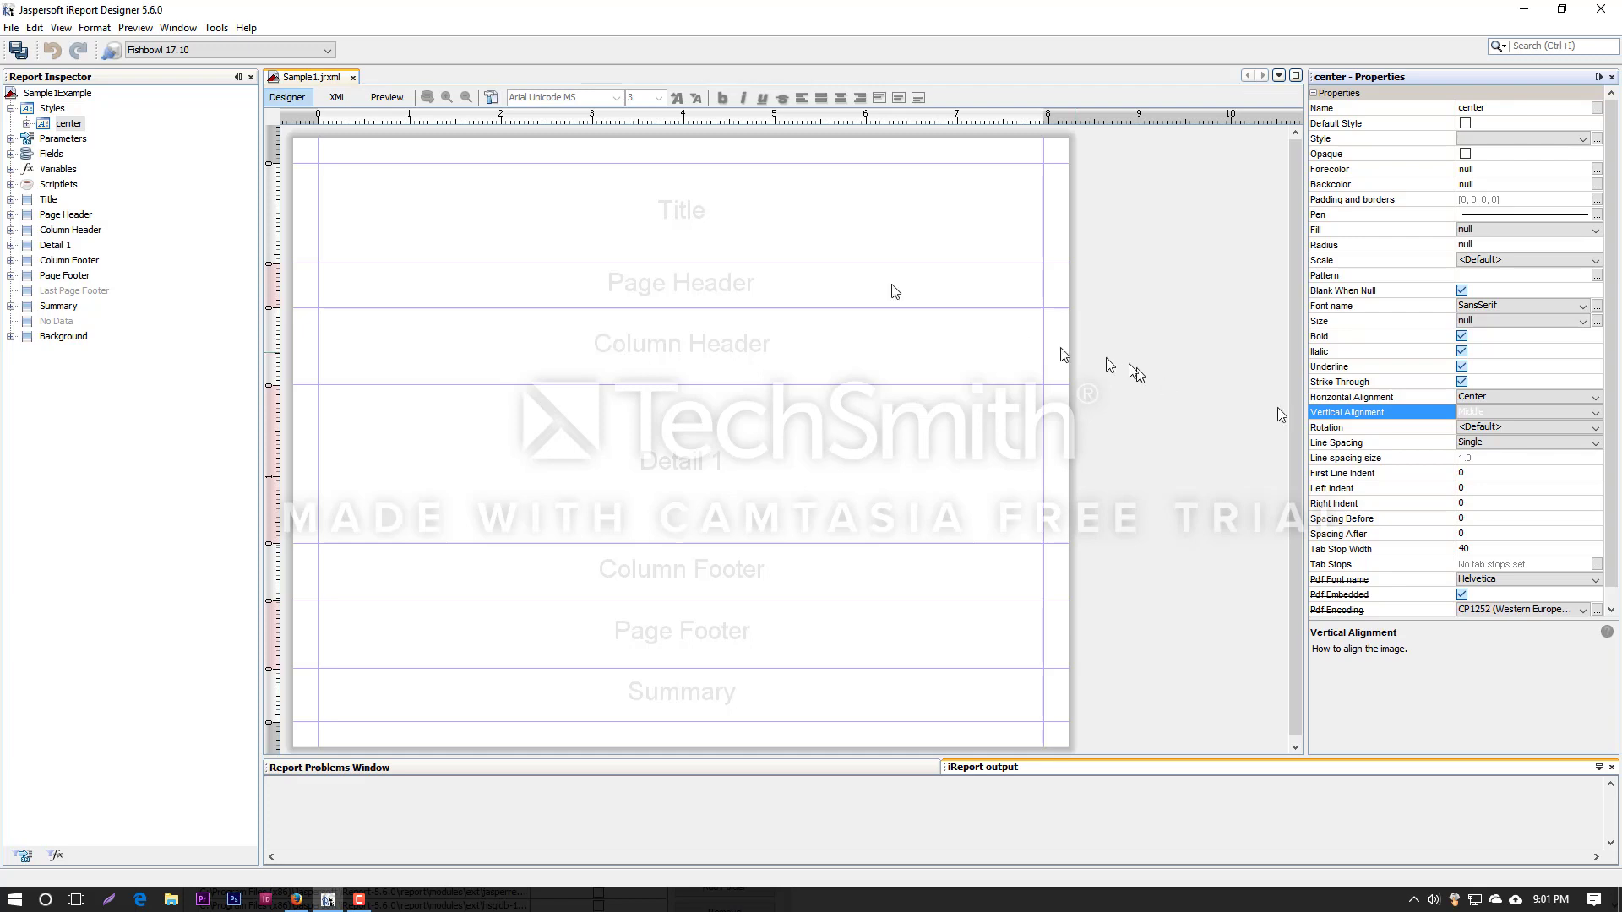
Examine the report's built-in parameters, fields and variables, including REPORT_LOCALE and PAGE_NUMBER.
click(76, 142)
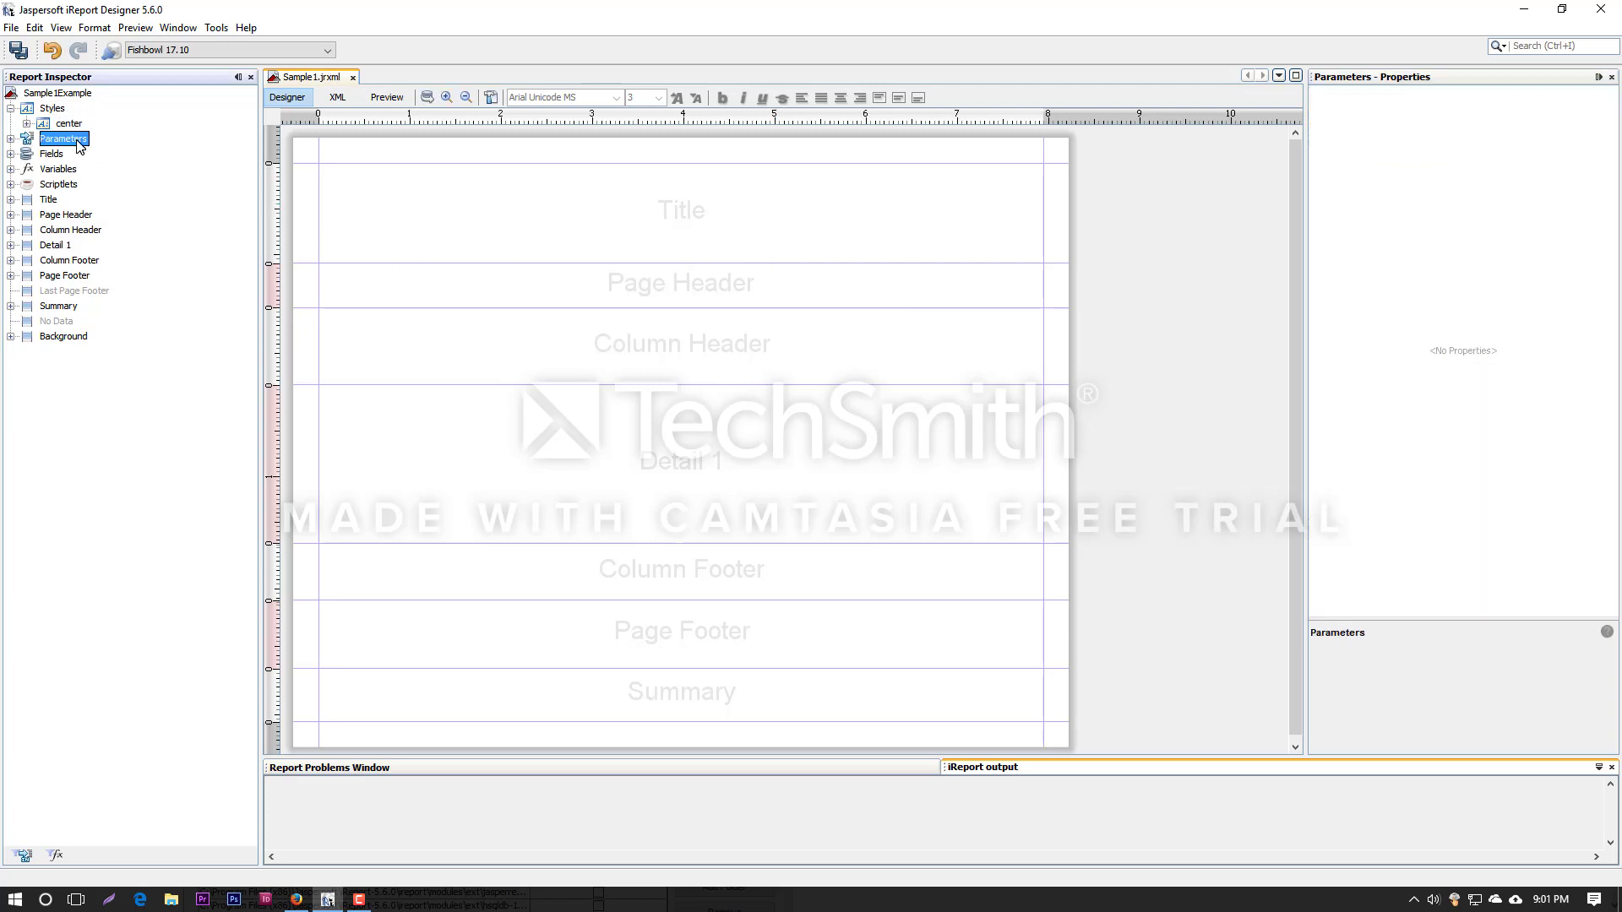
click(11, 139)
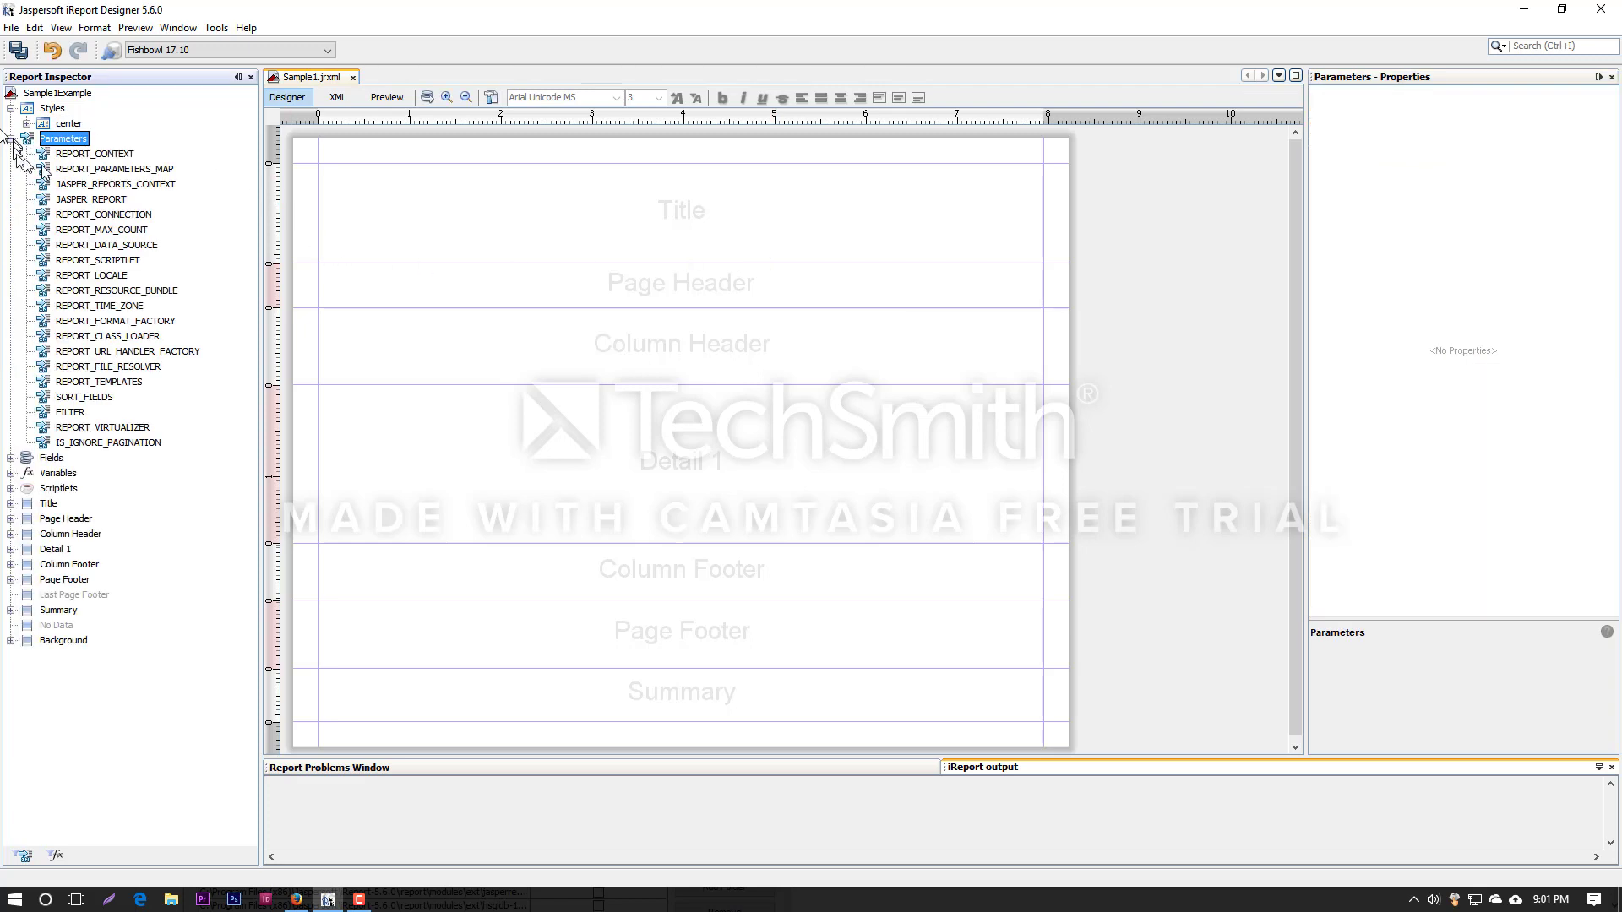
click(86, 276)
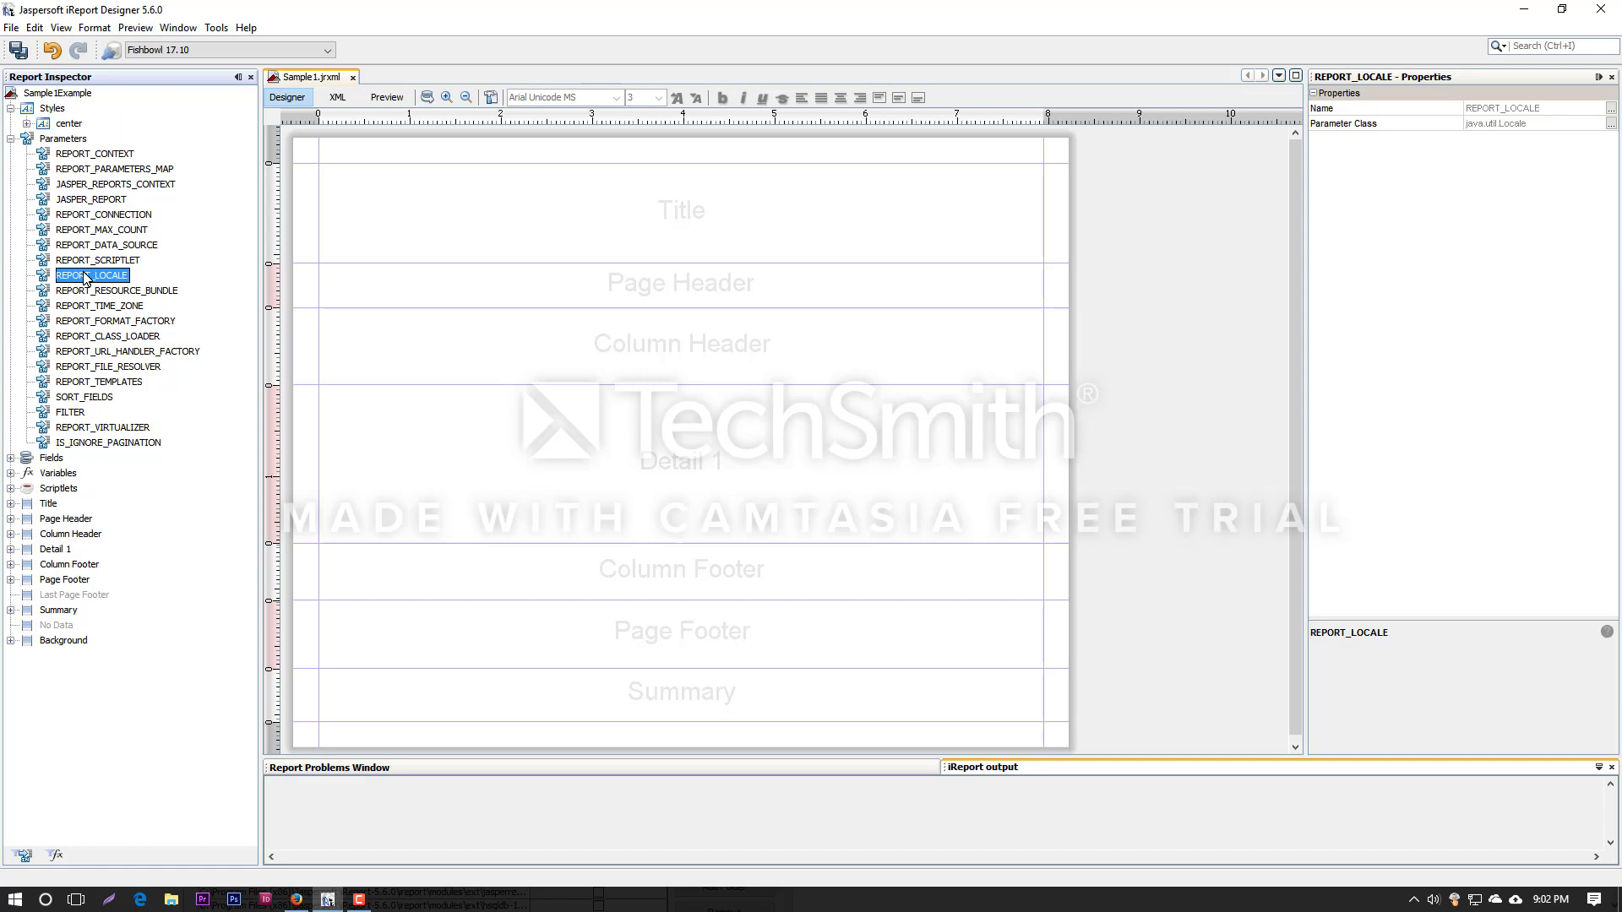
click(12, 140)
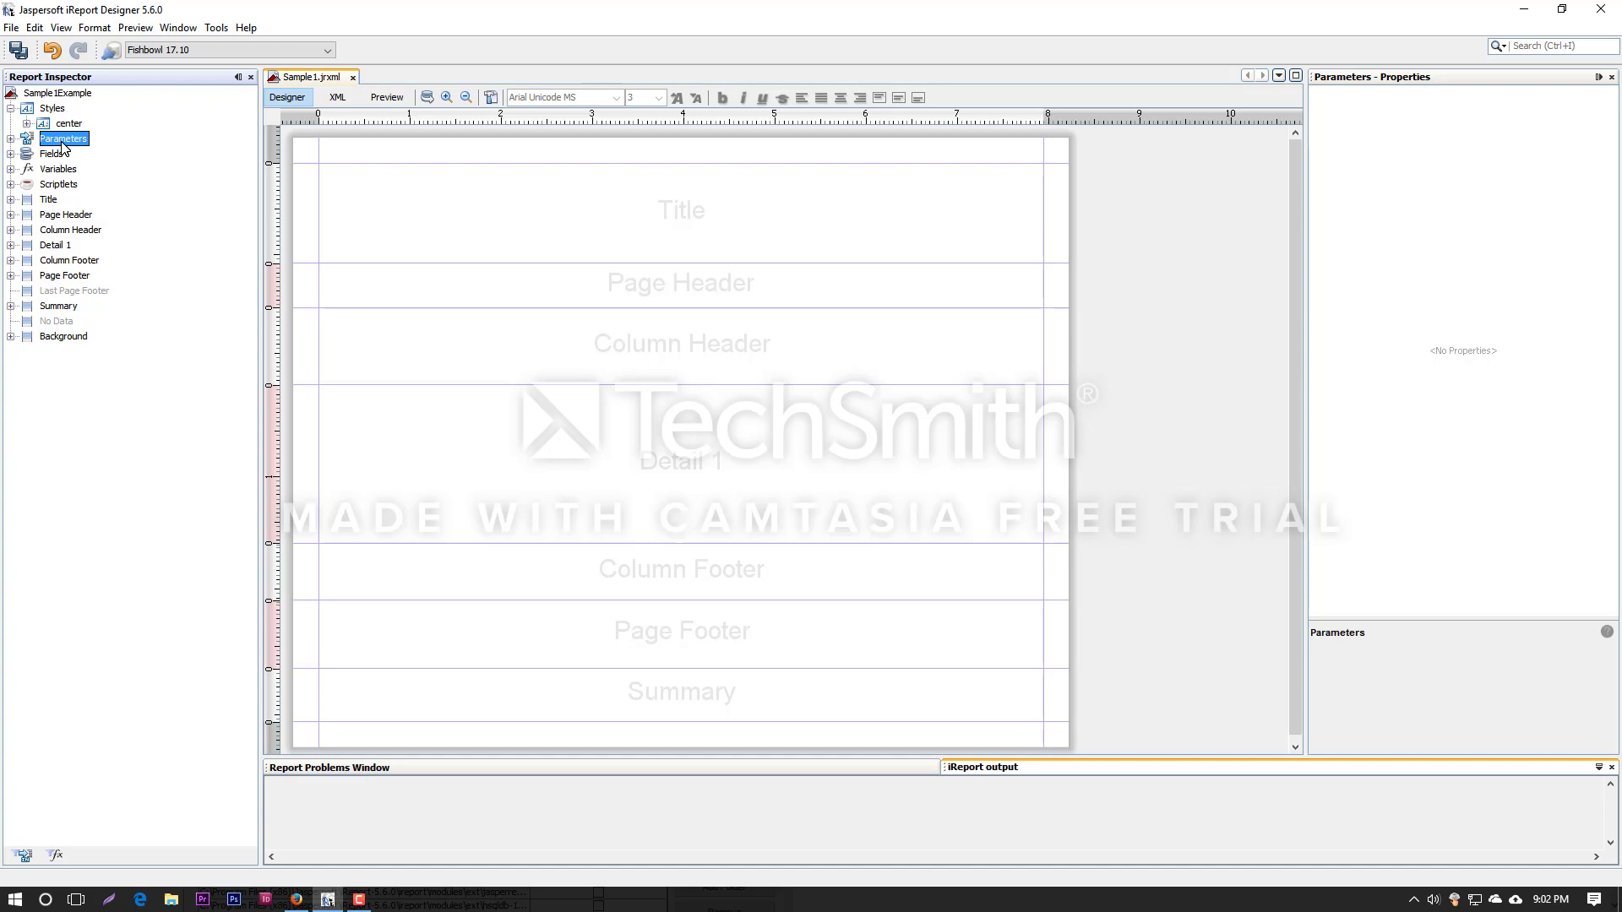
click(52, 154)
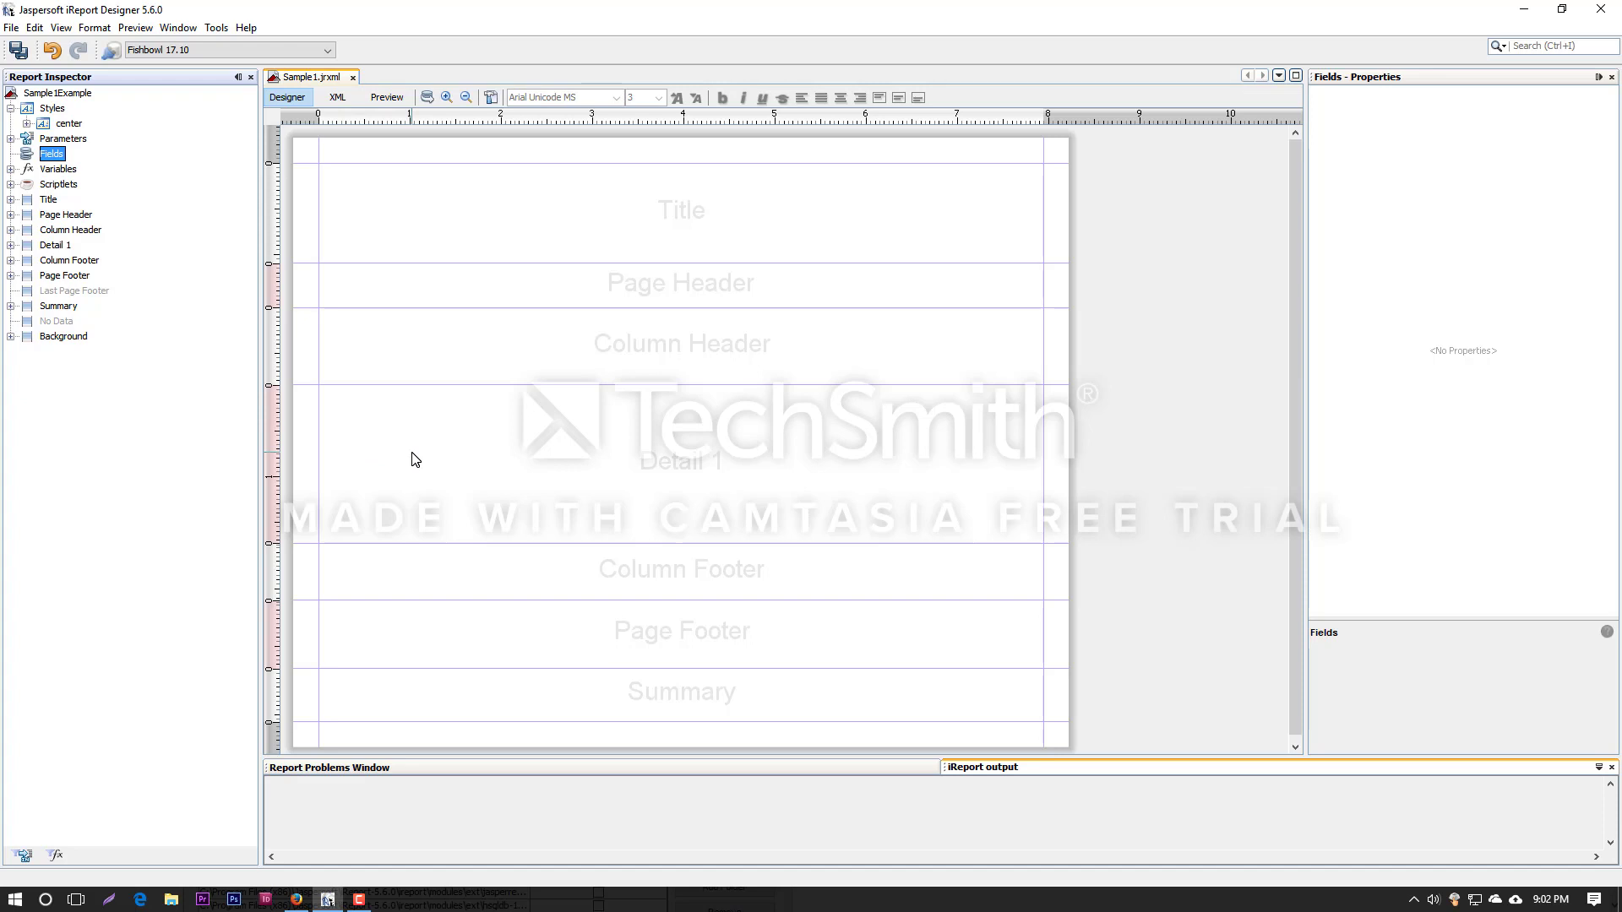
click(70, 172)
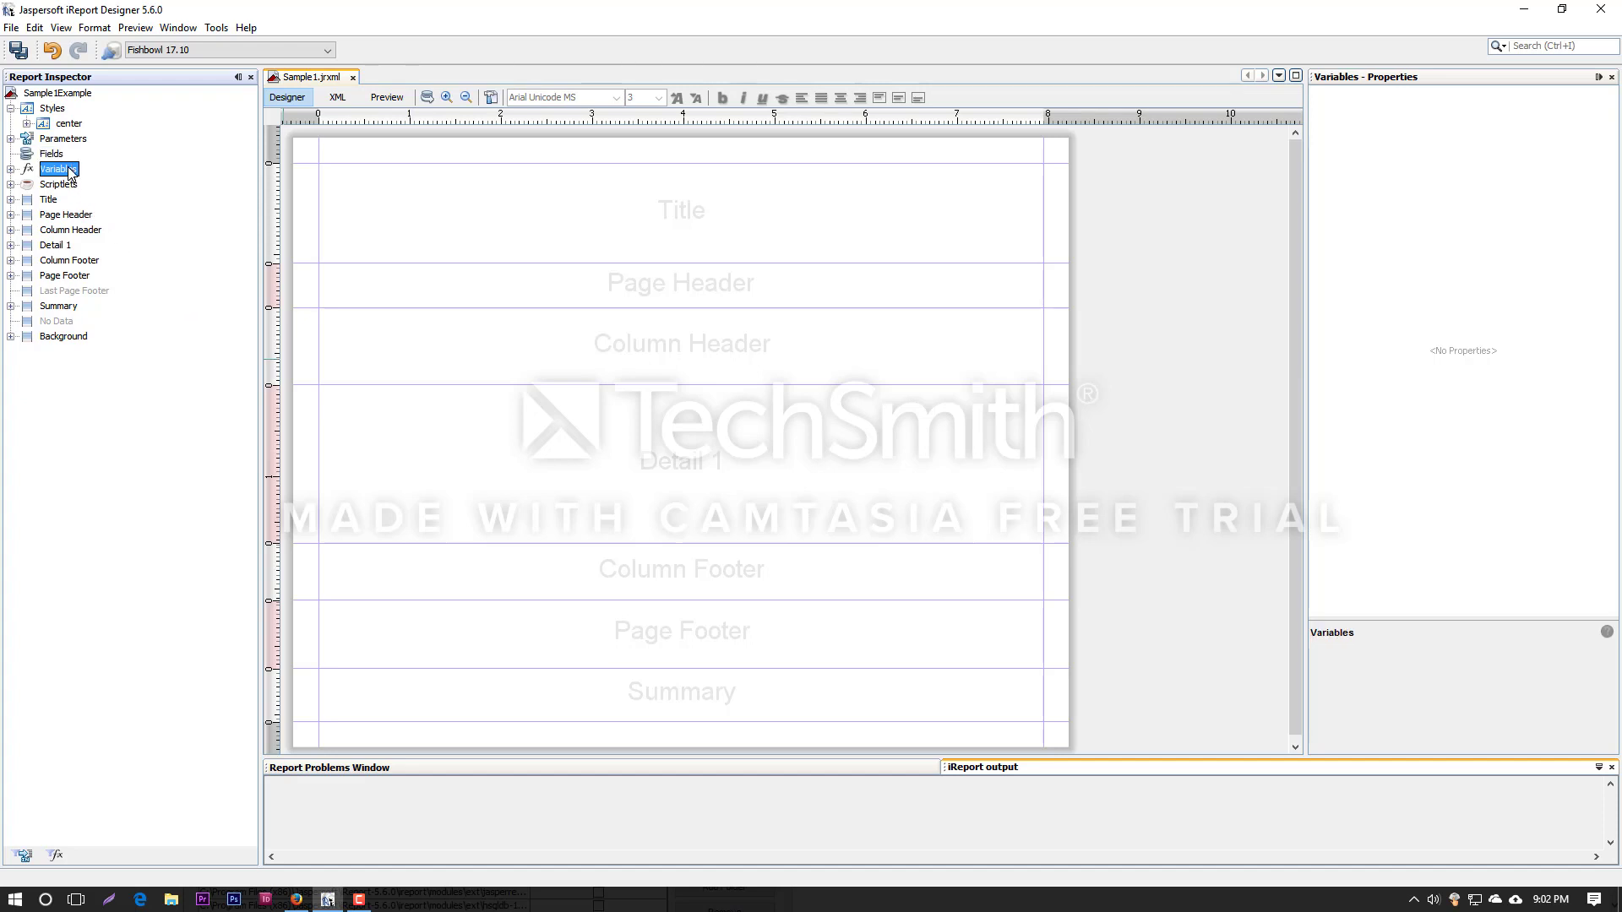
click(11, 169)
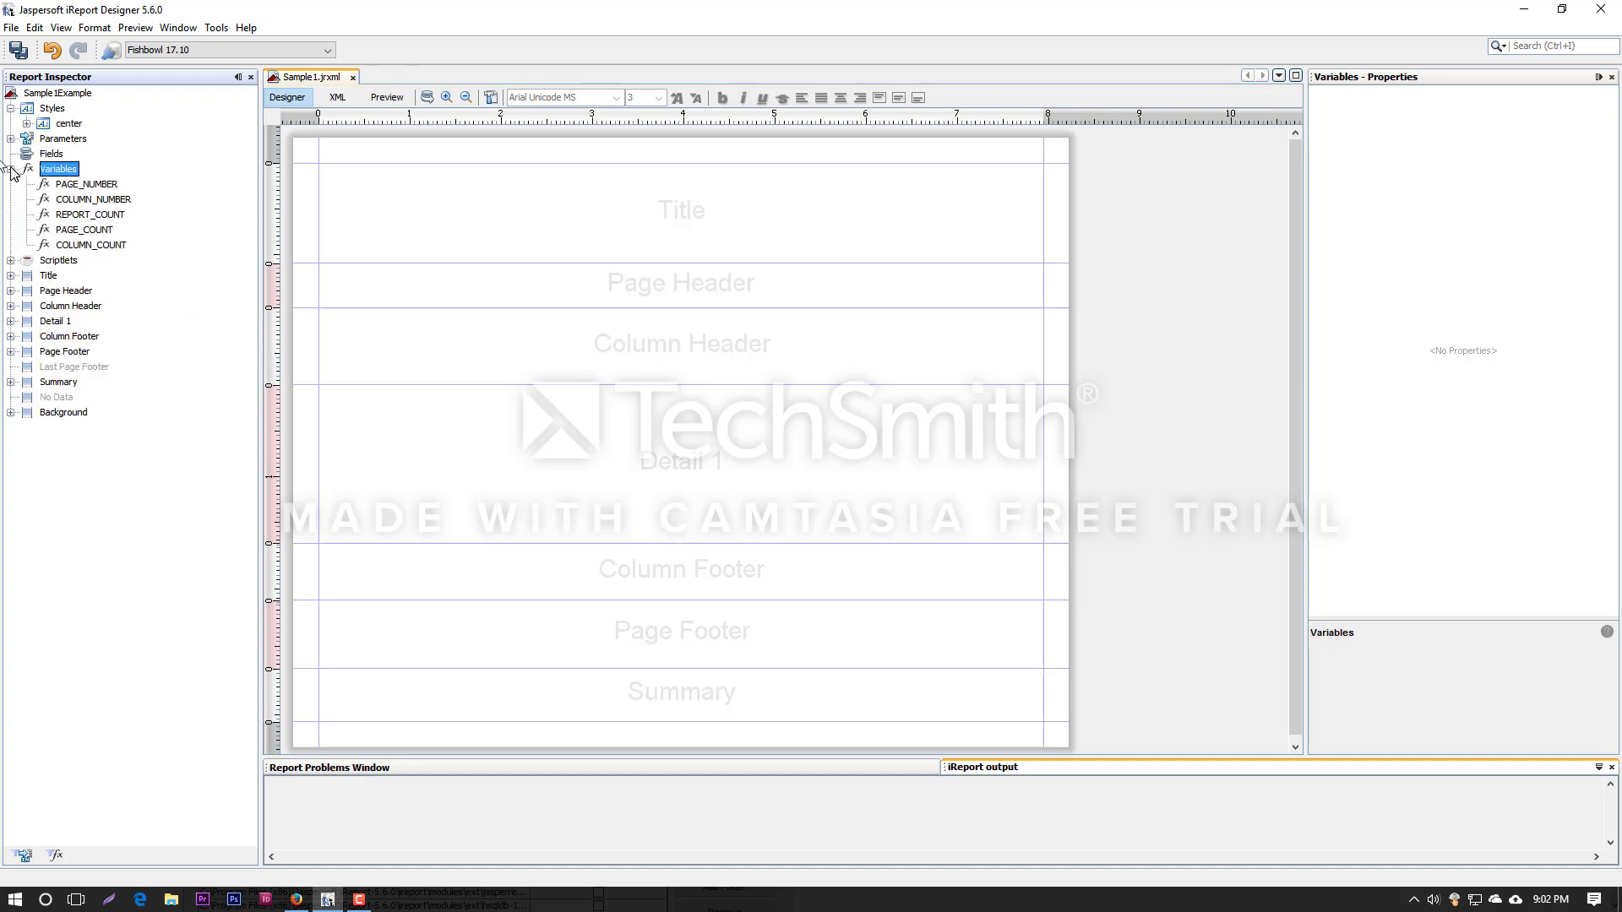
click(85, 185)
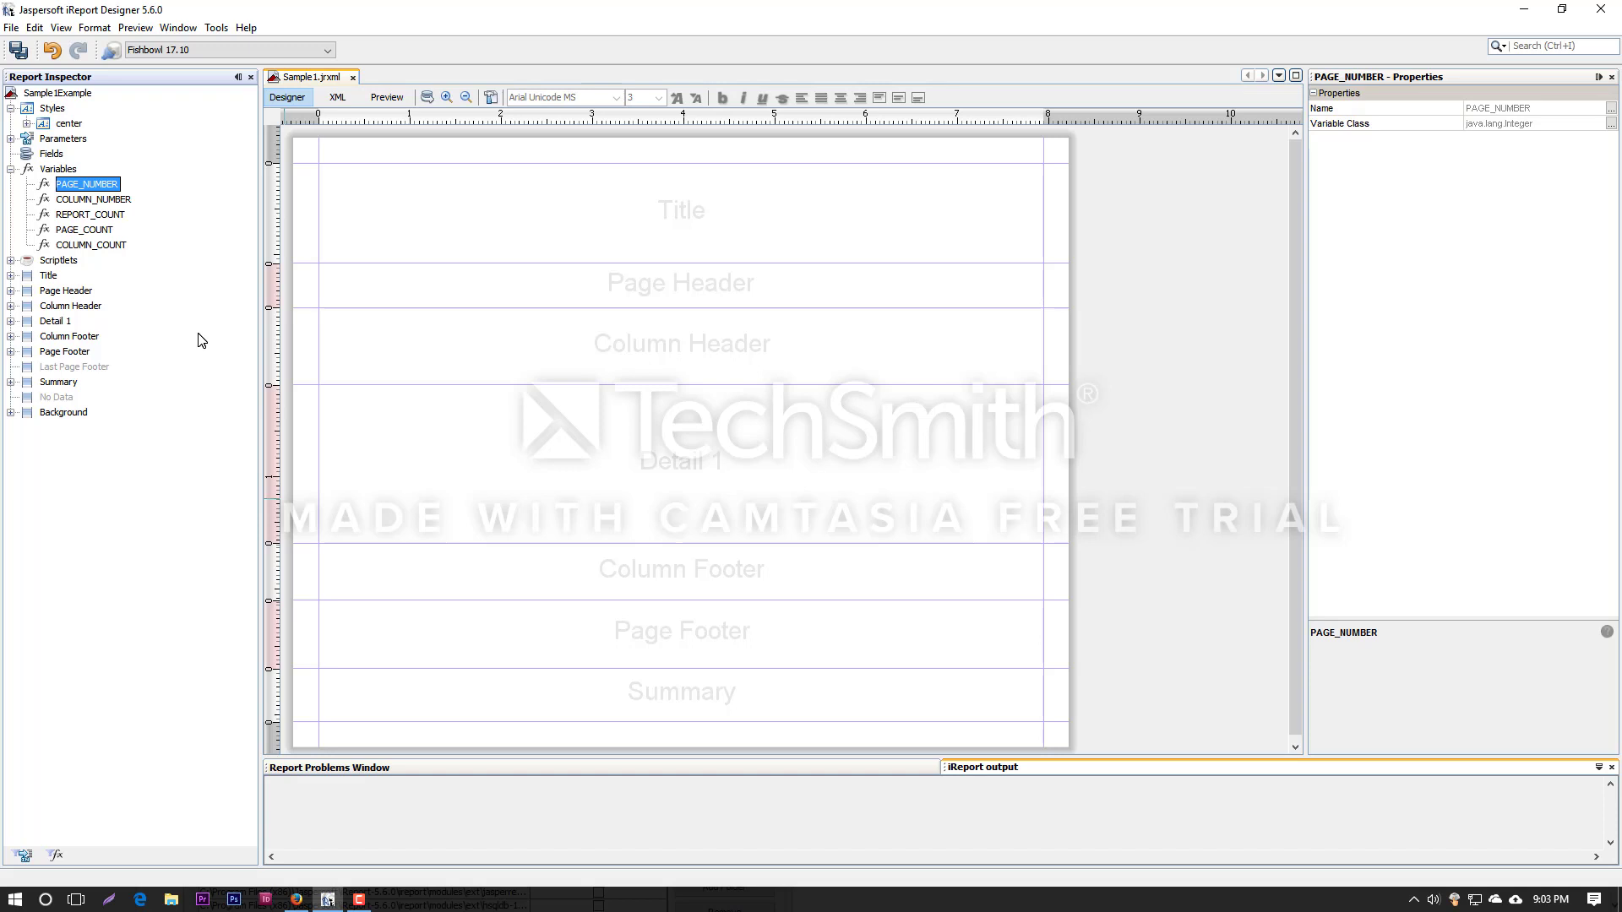
click(10, 169)
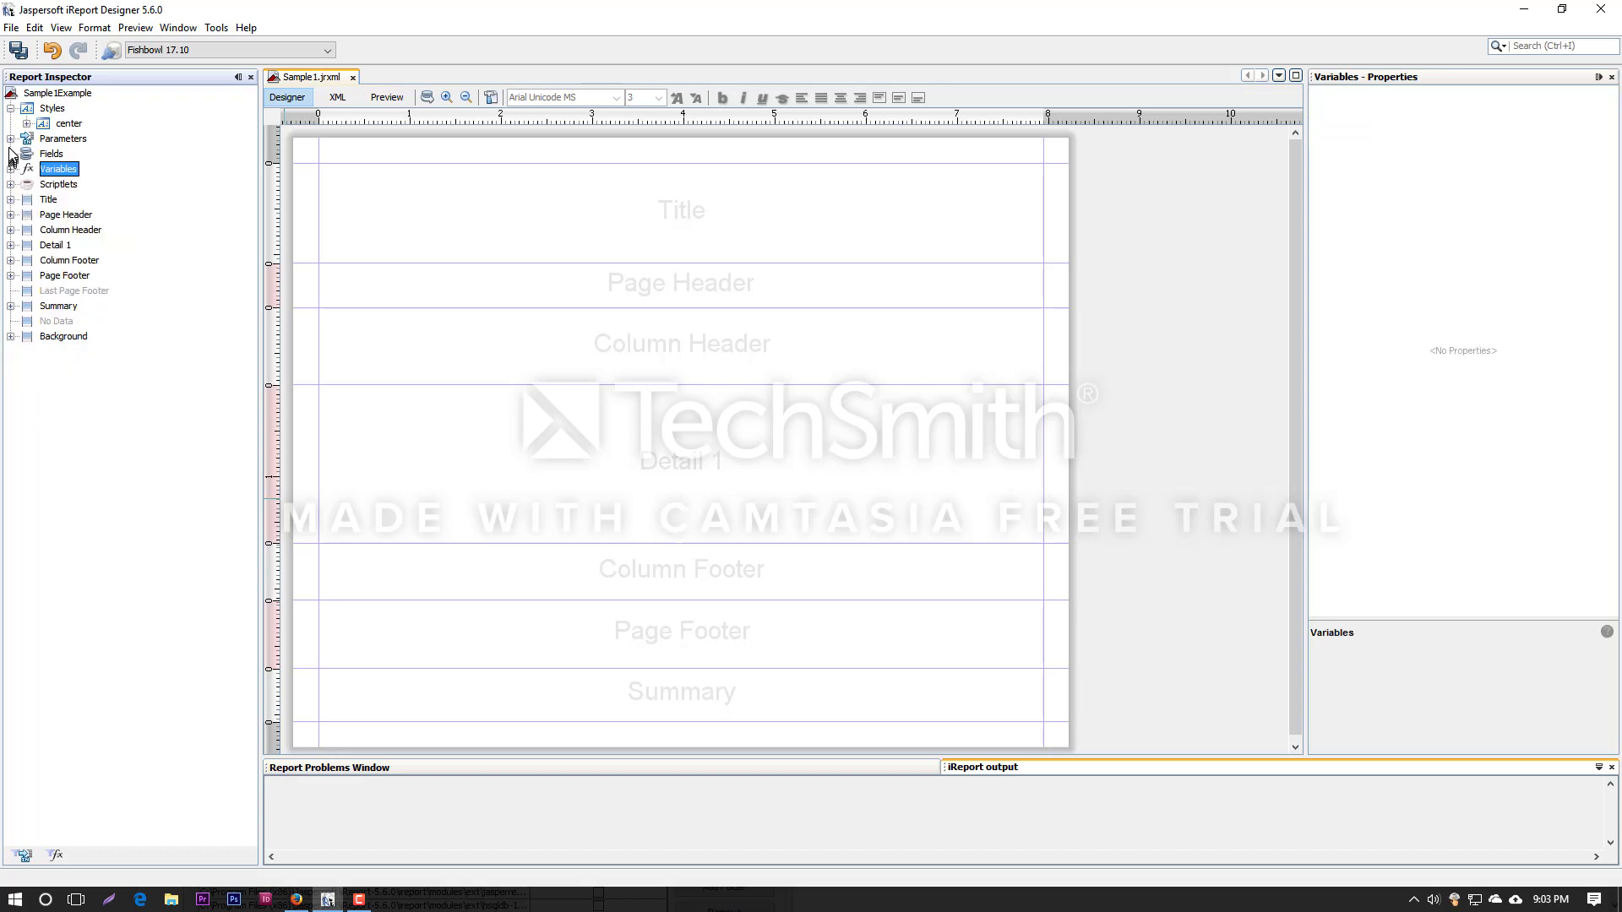
click(10, 108)
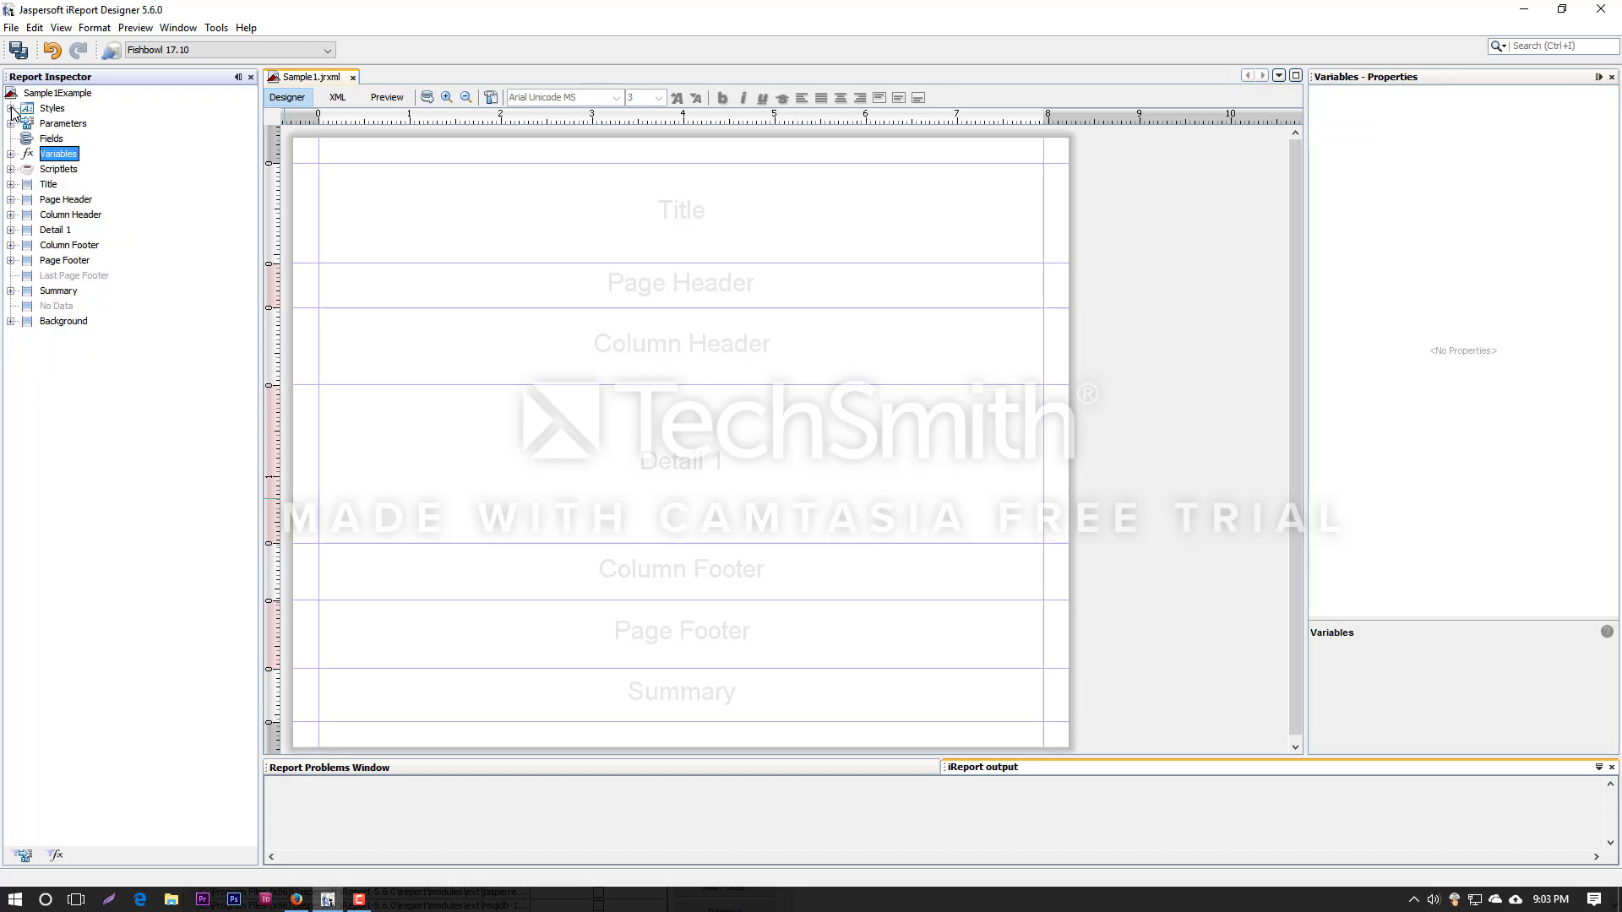
Inspect the band properties of the Title, Page Header and Column Header bands.
click(46, 186)
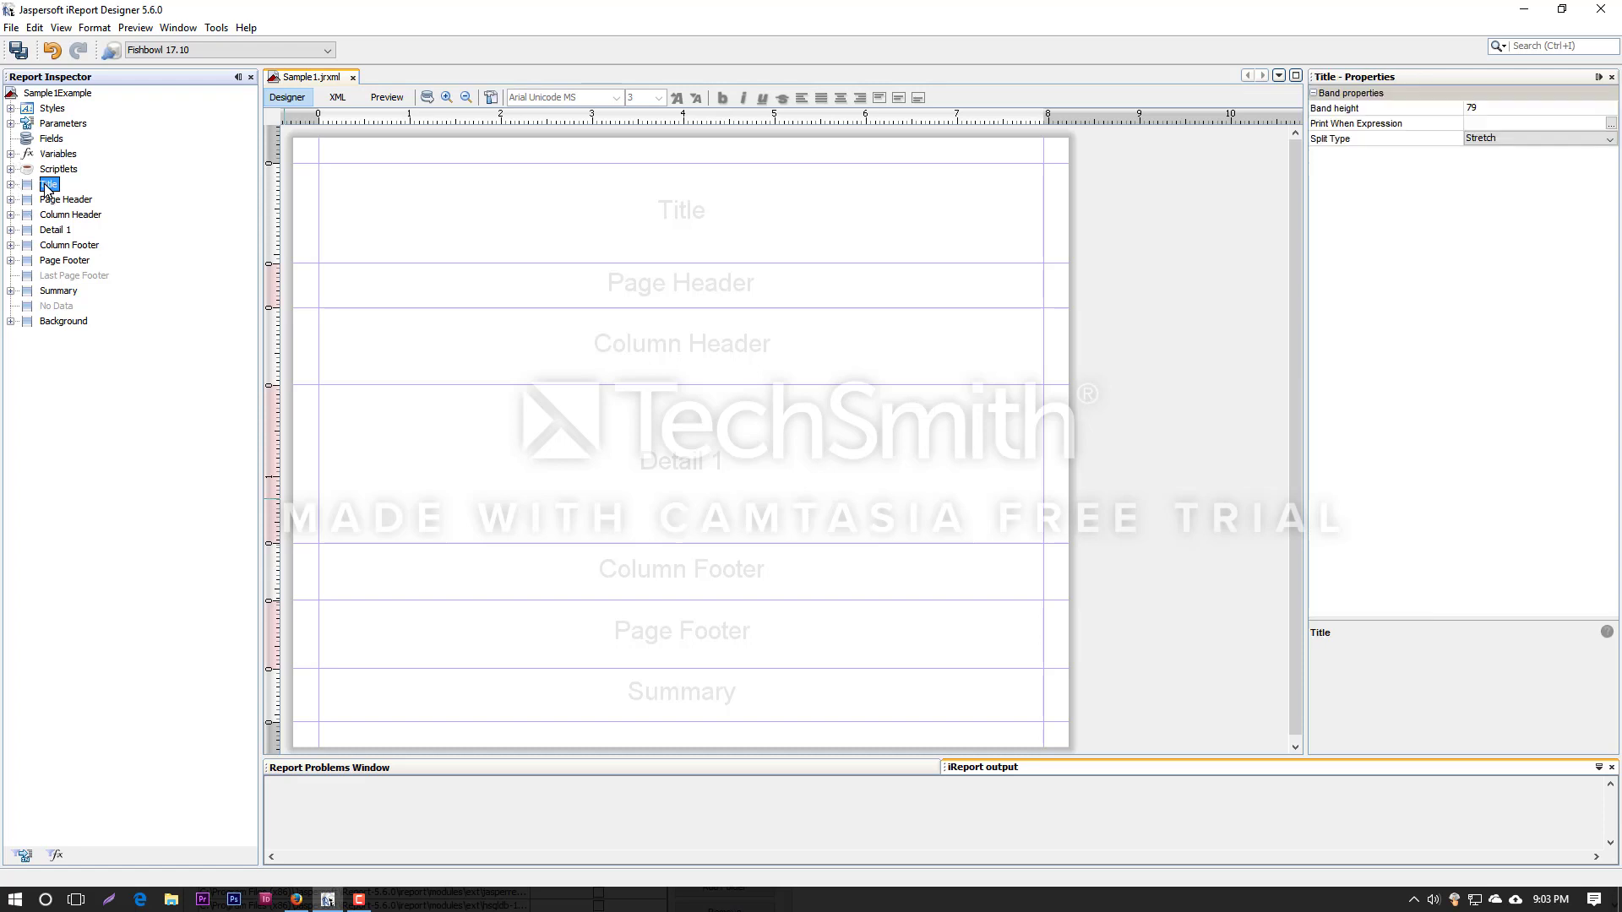
click(652, 222)
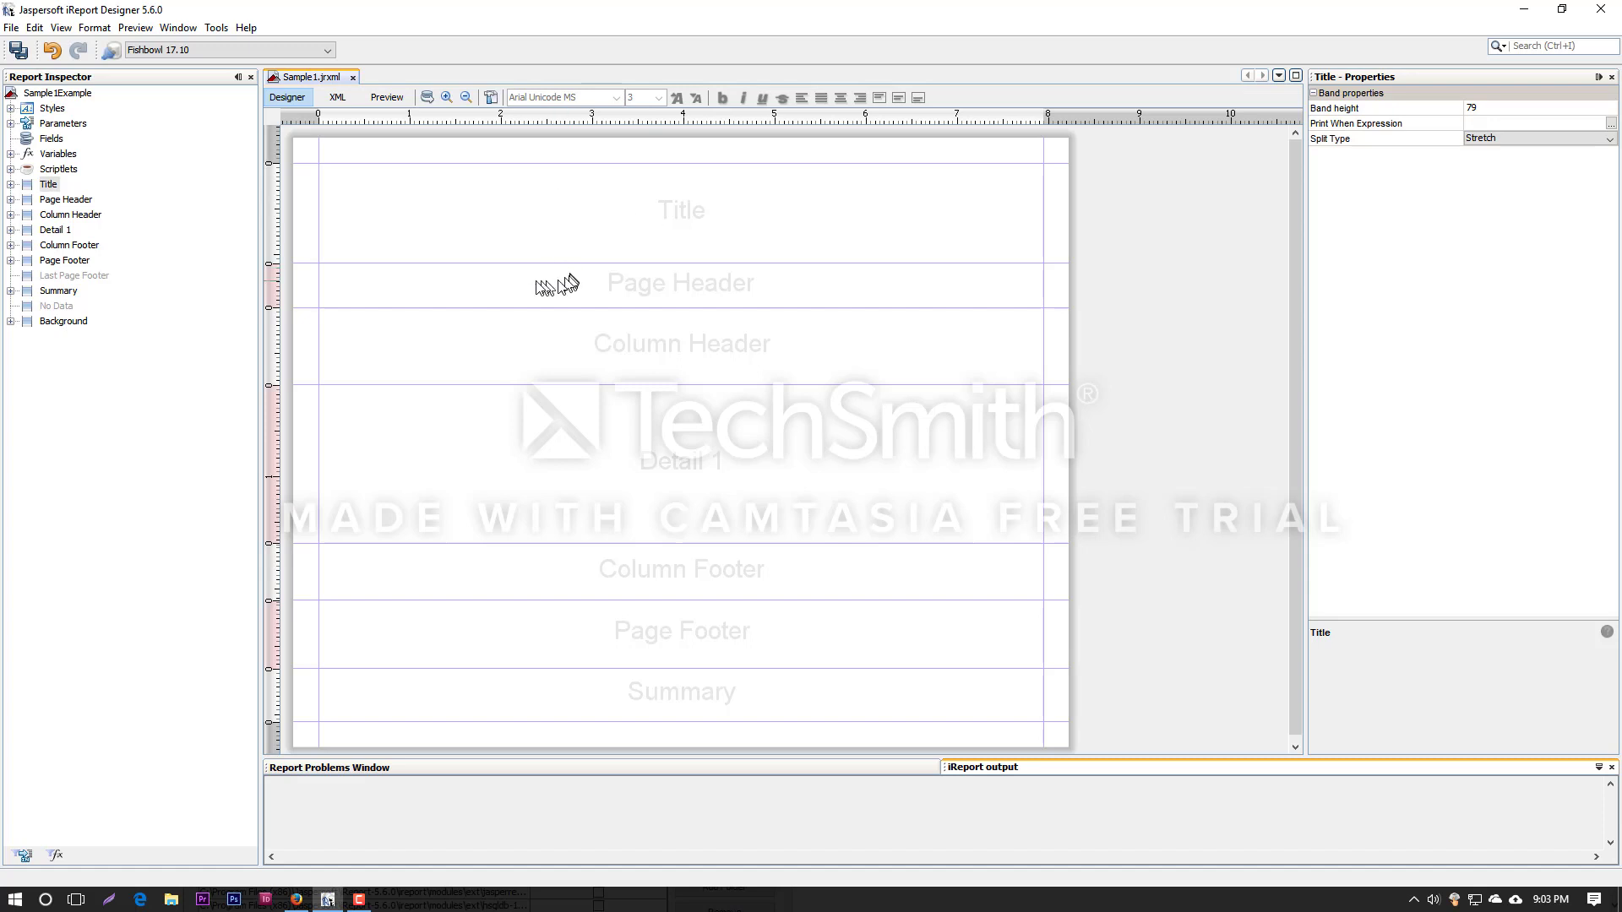
click(391, 294)
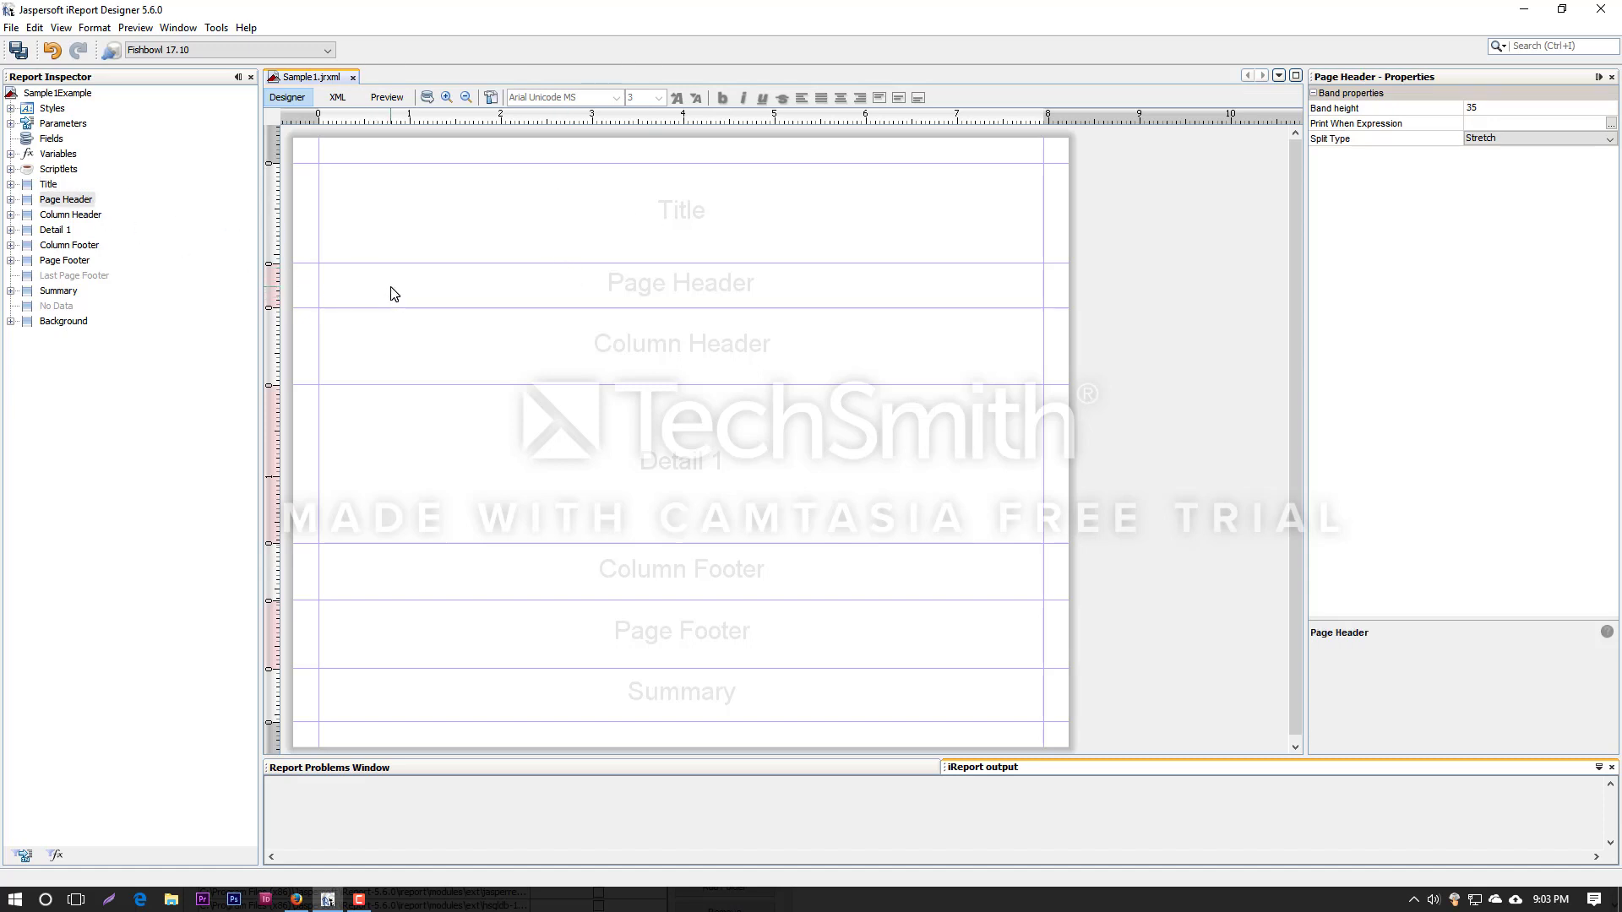
click(405, 343)
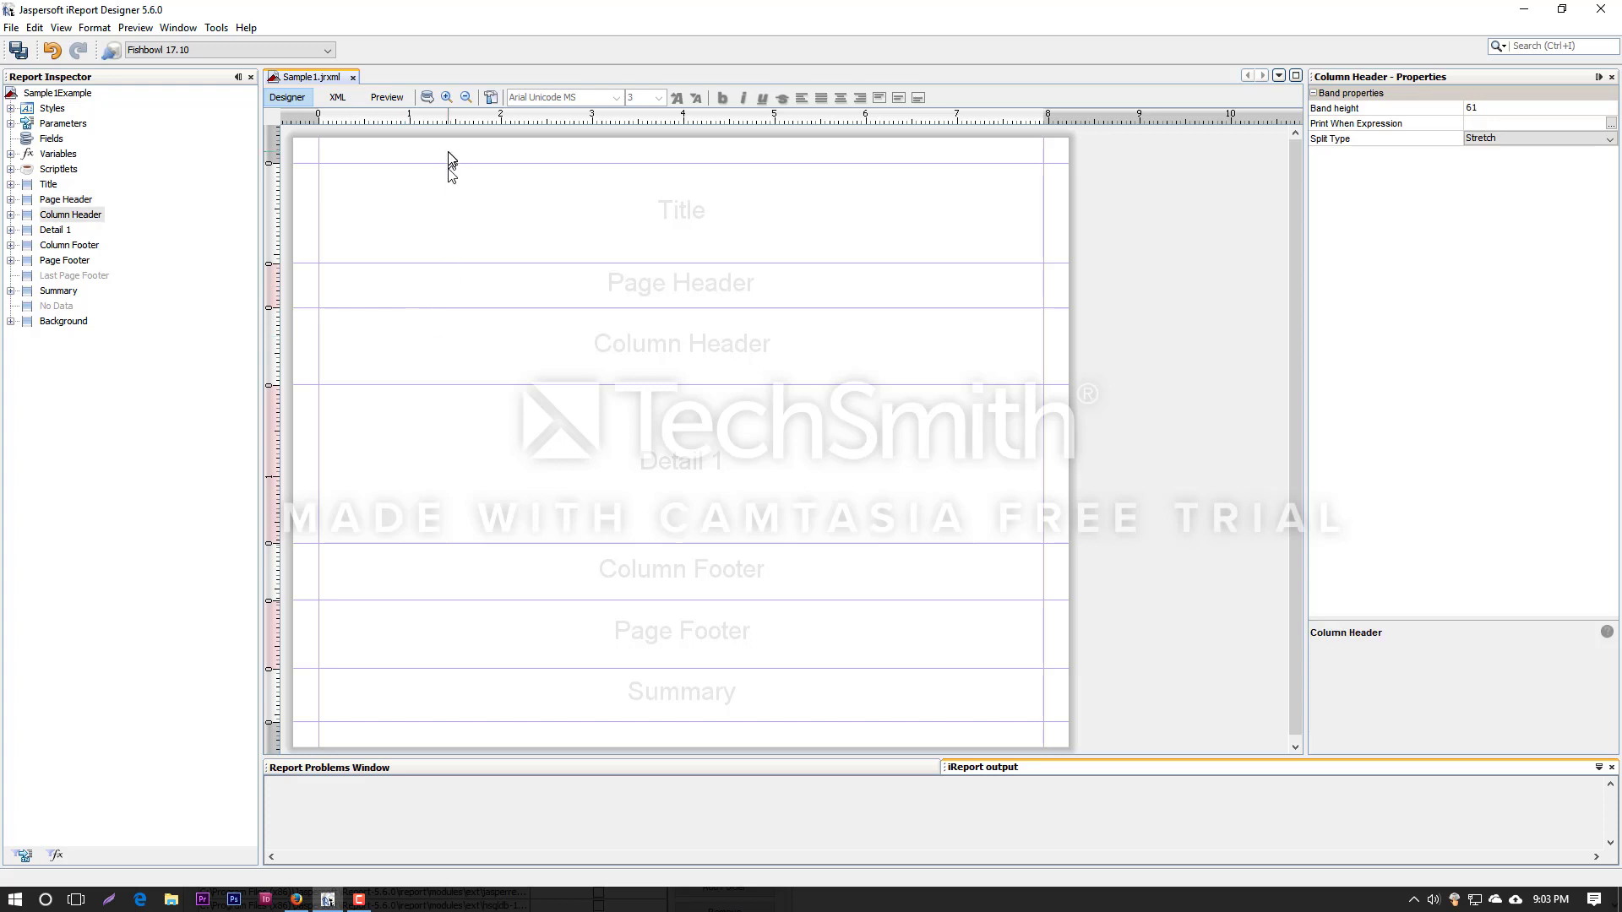
click(462, 219)
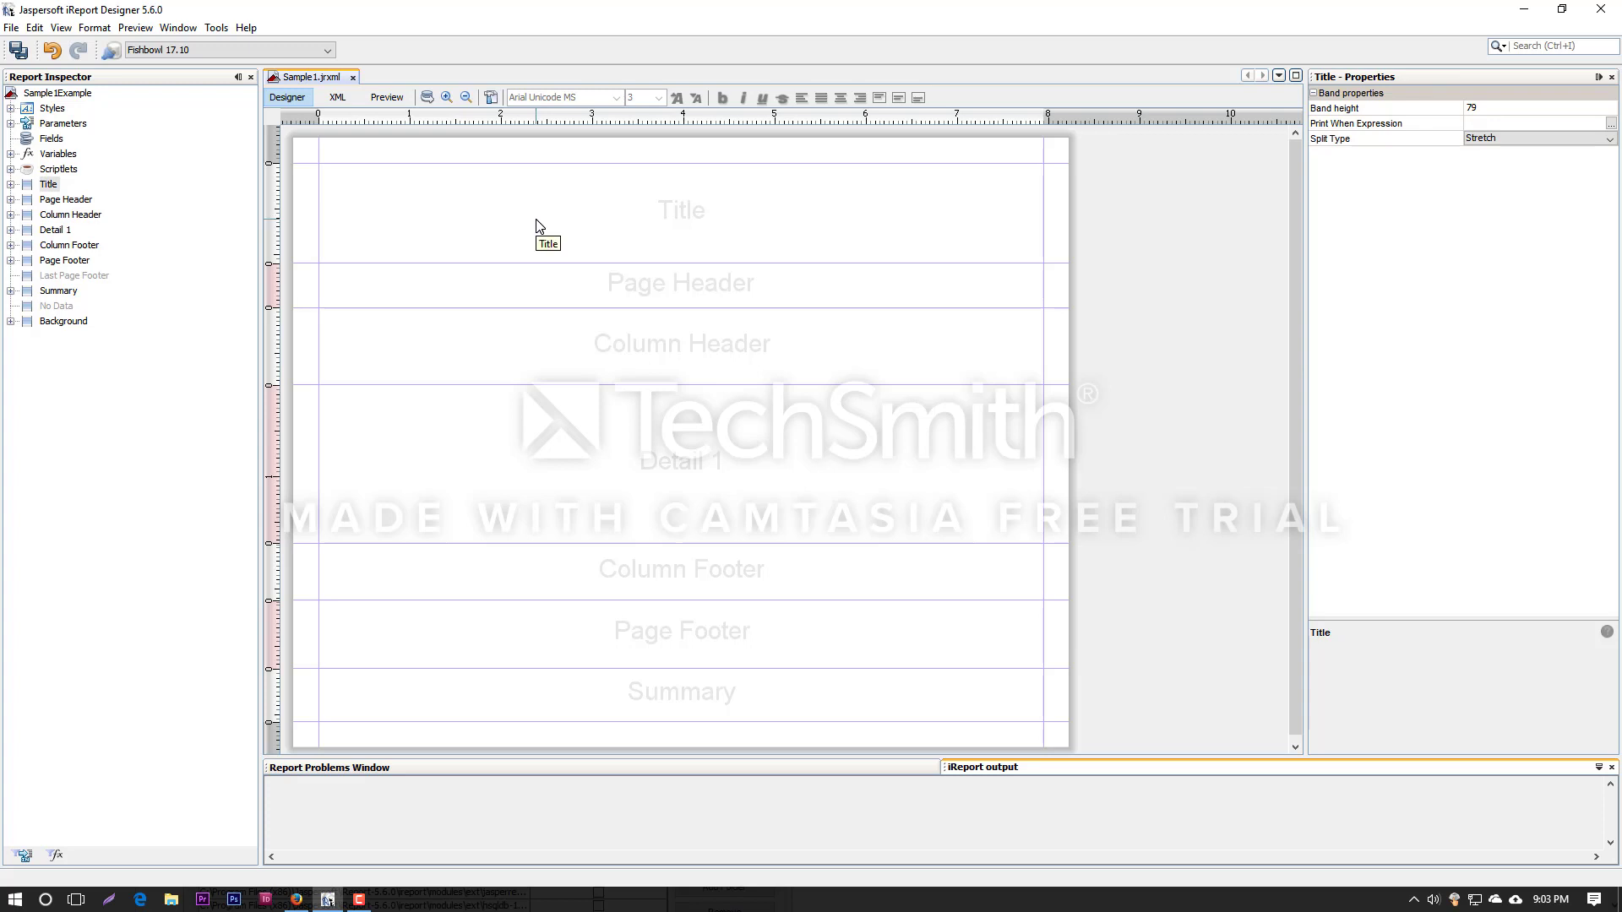
Place a Static Text element in the Title band and change its text to Report Title.
key(ctrl+shift+8)
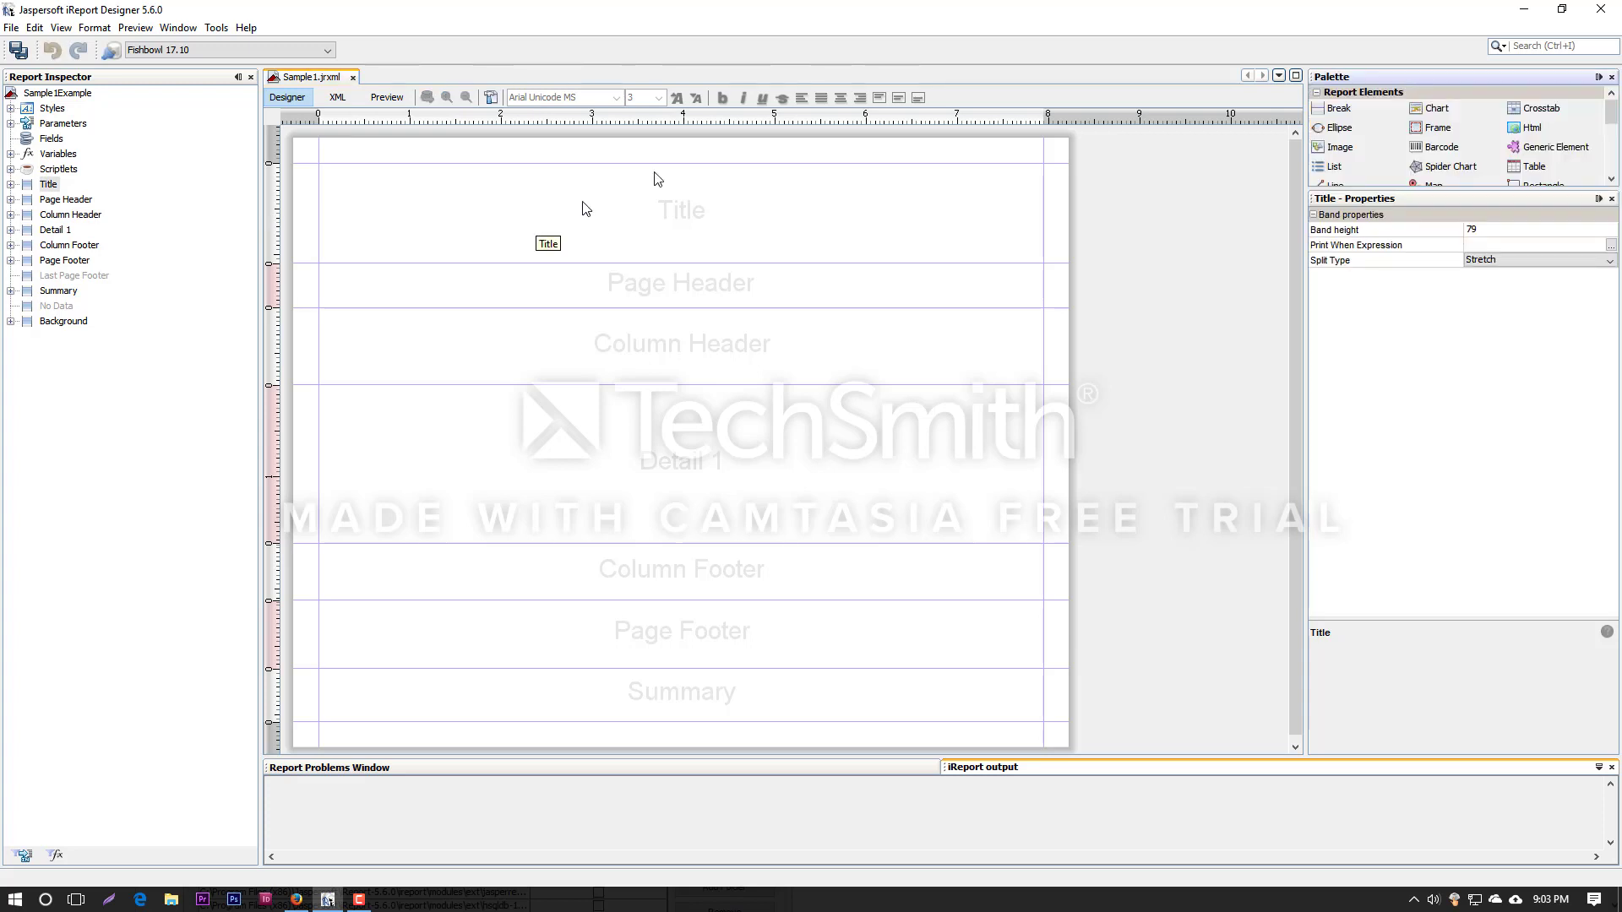
scroll(1512, 152, down, 2)
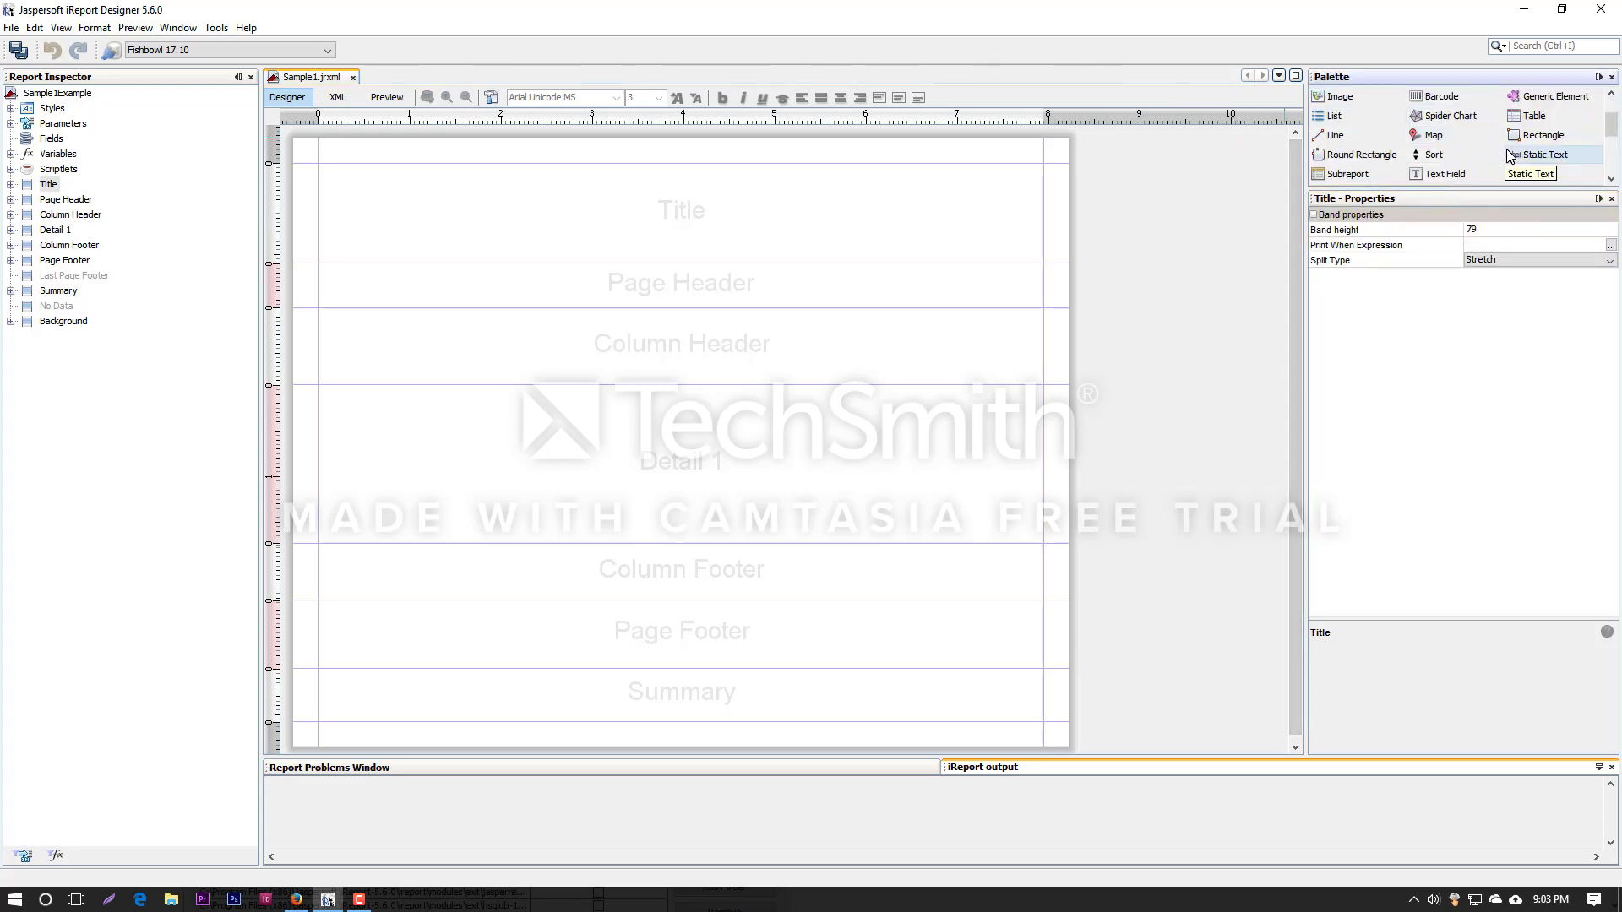
drag(1554, 165, 639, 177)
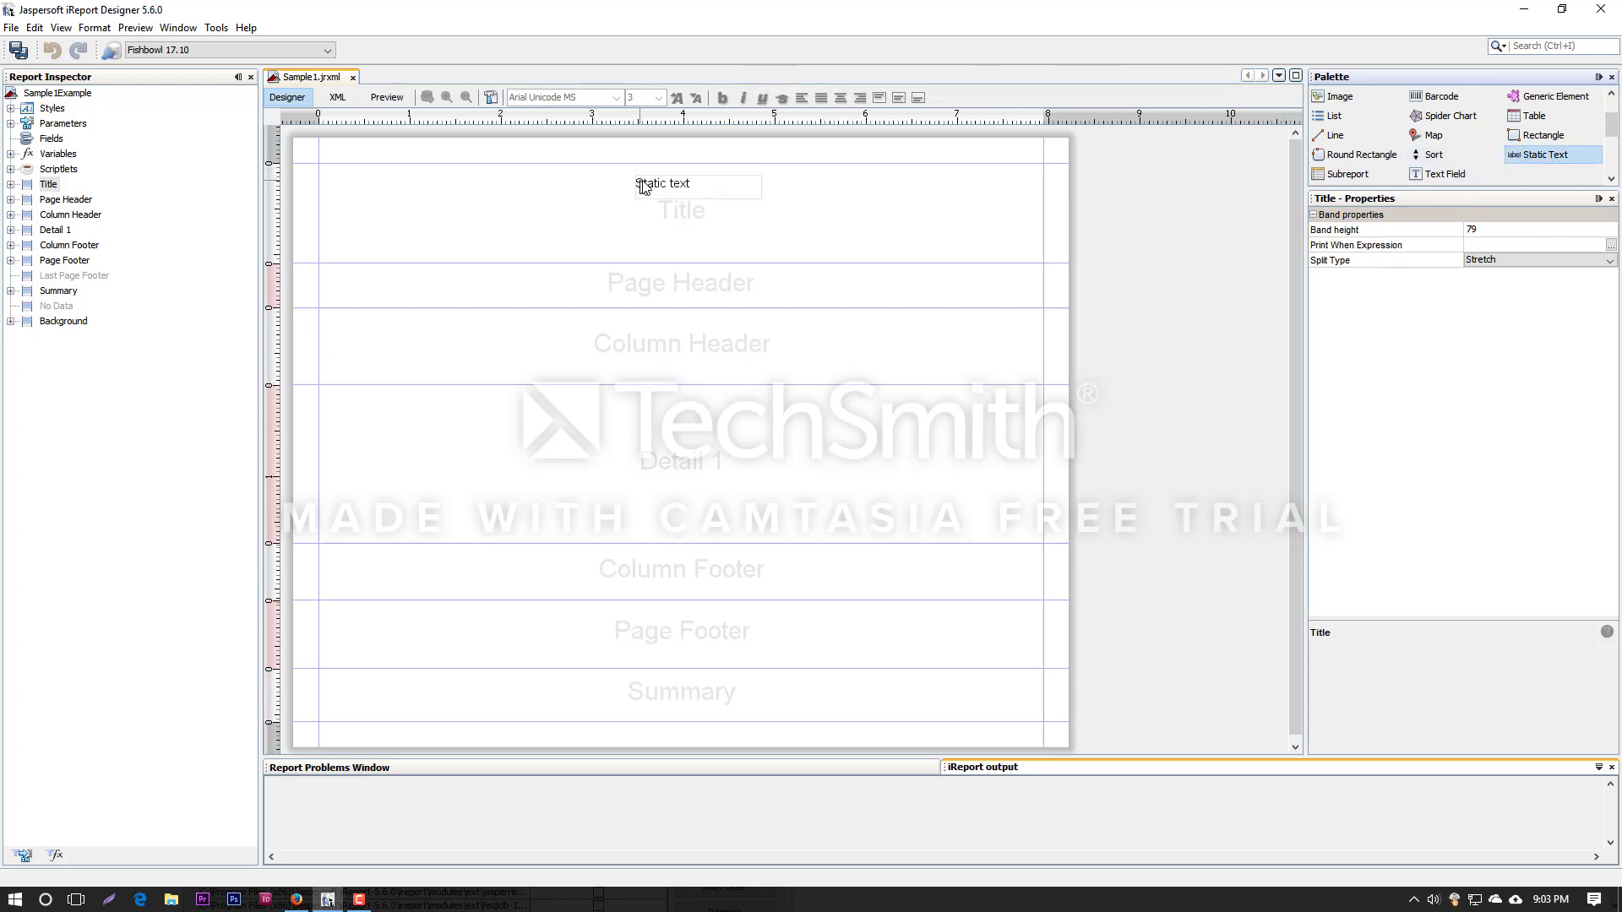
double_click(705, 191)
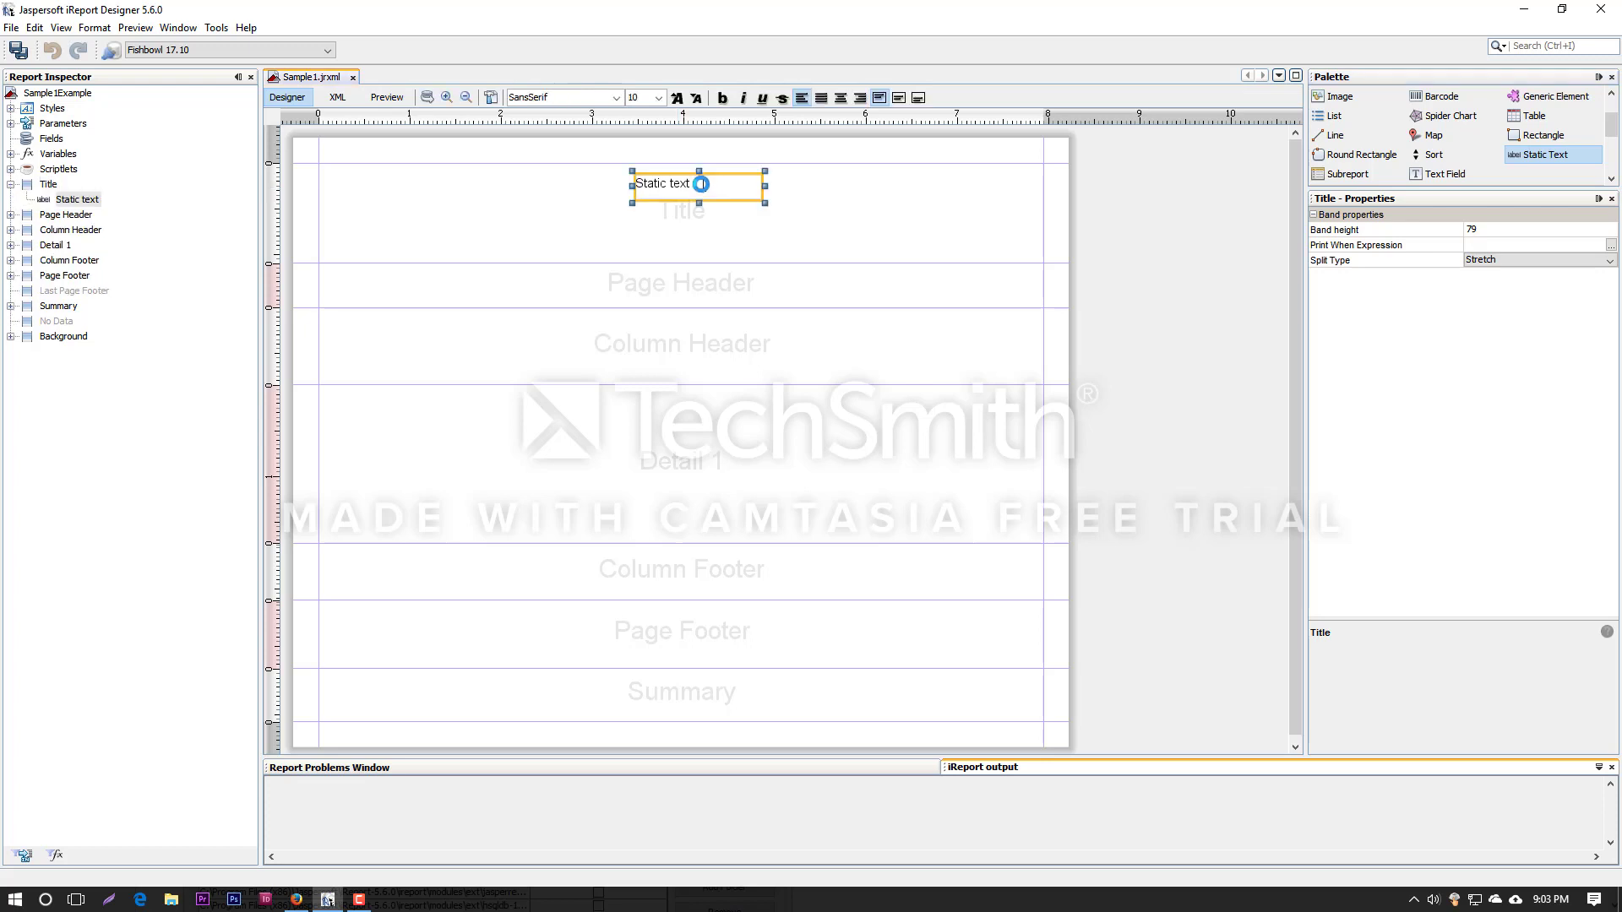
key(ctrl+a)
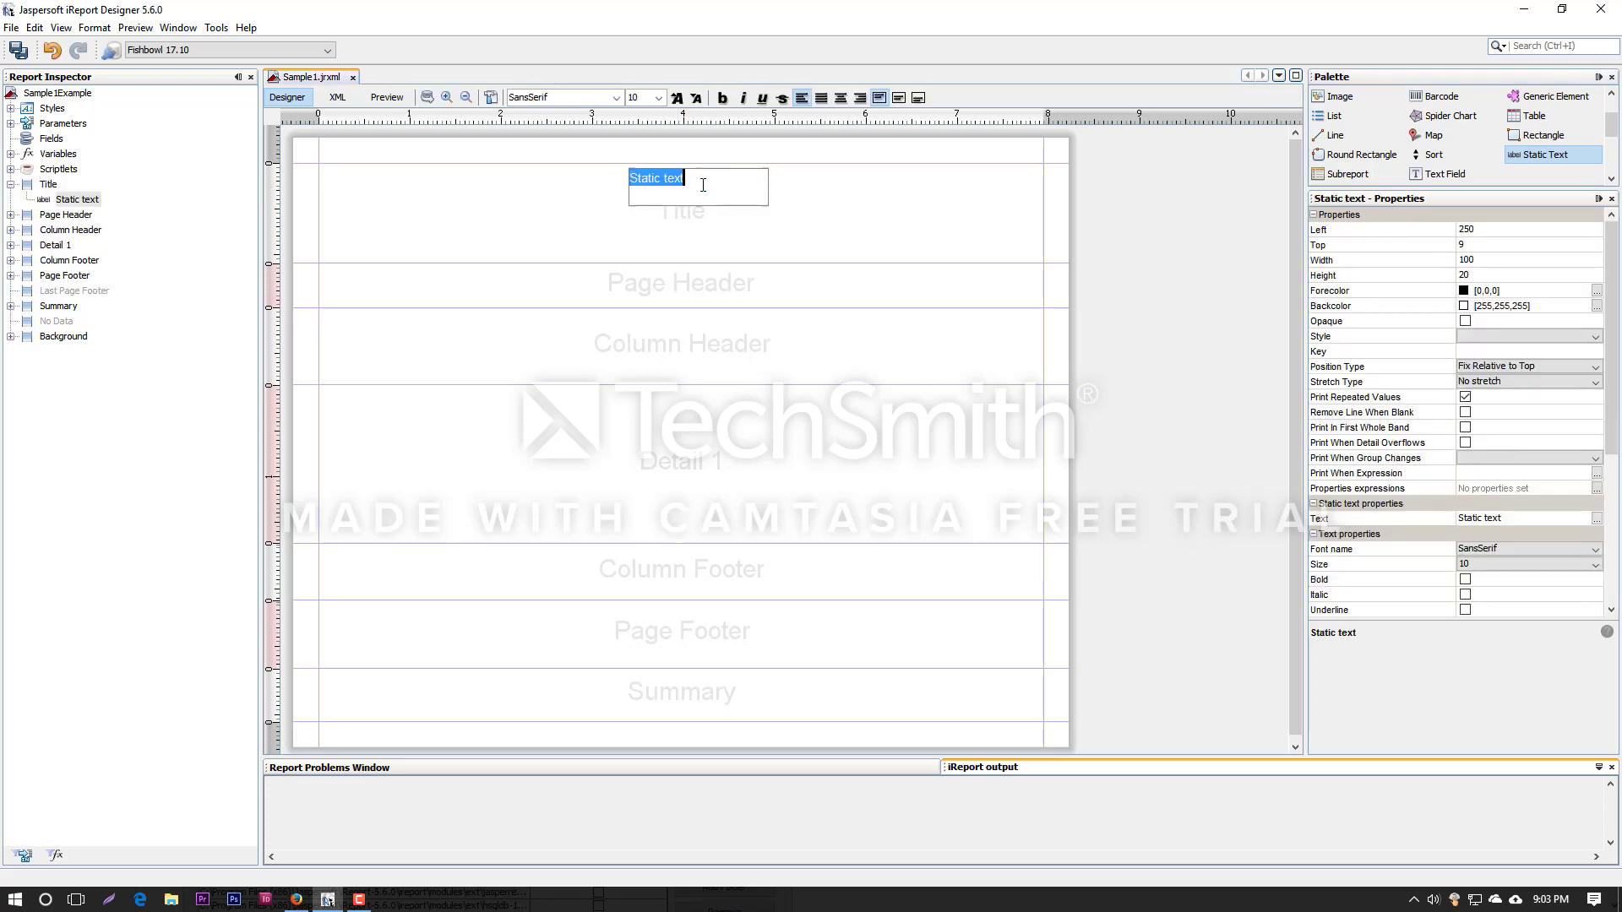
text(Report Title)
key(Return)
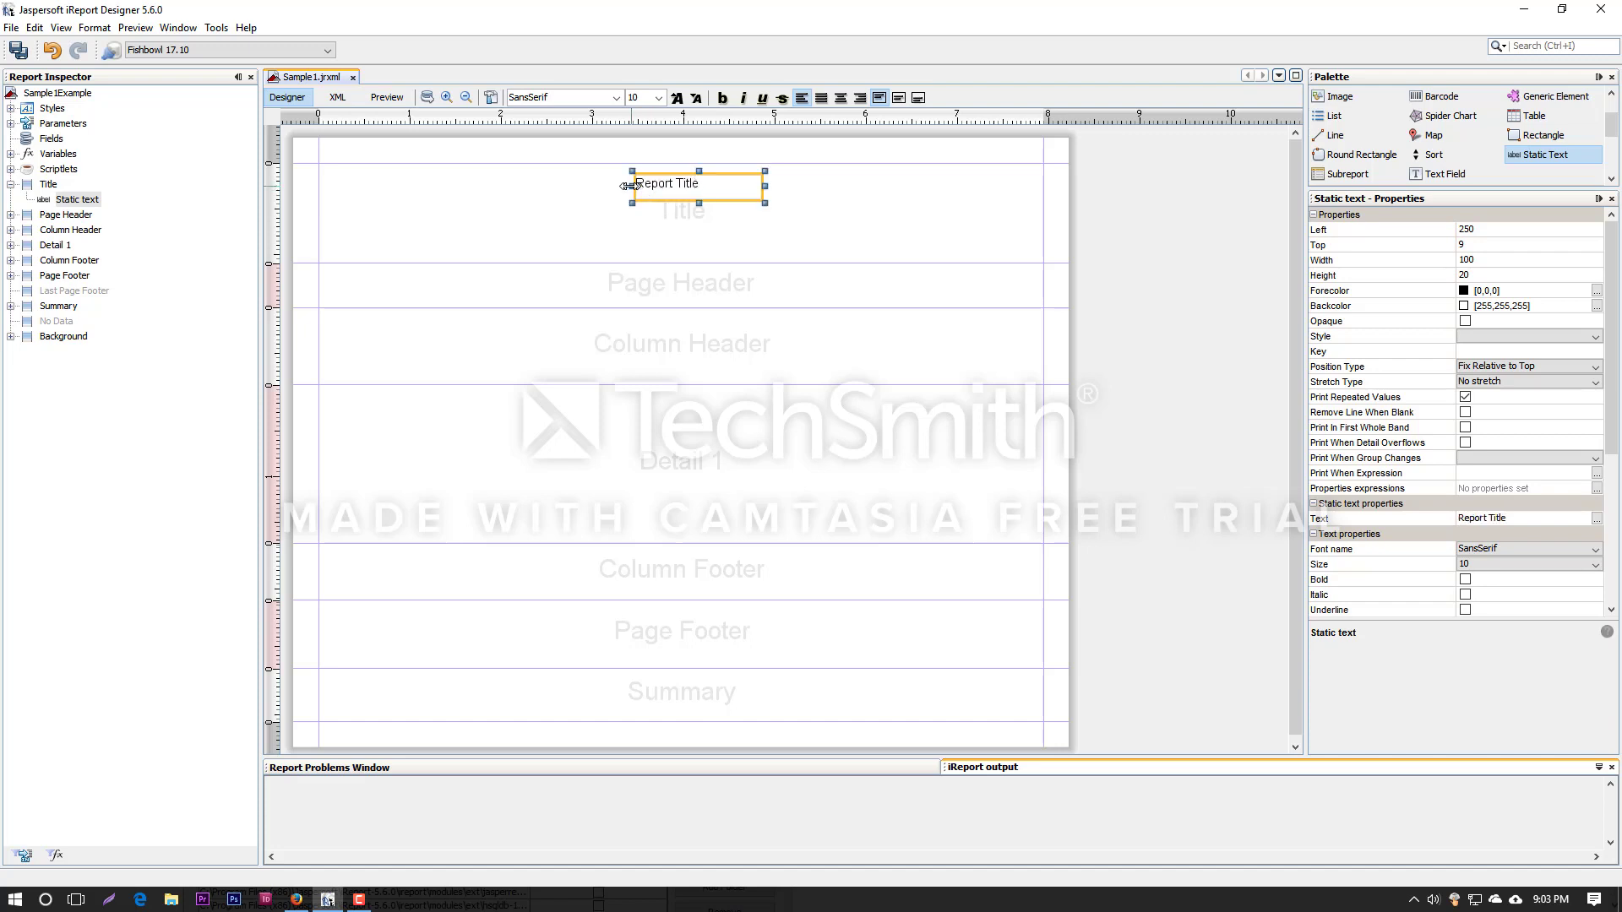
Stretch the Report Title element across the full margin width and up to the top of the Title band, about 572 by 29.
click(67, 199)
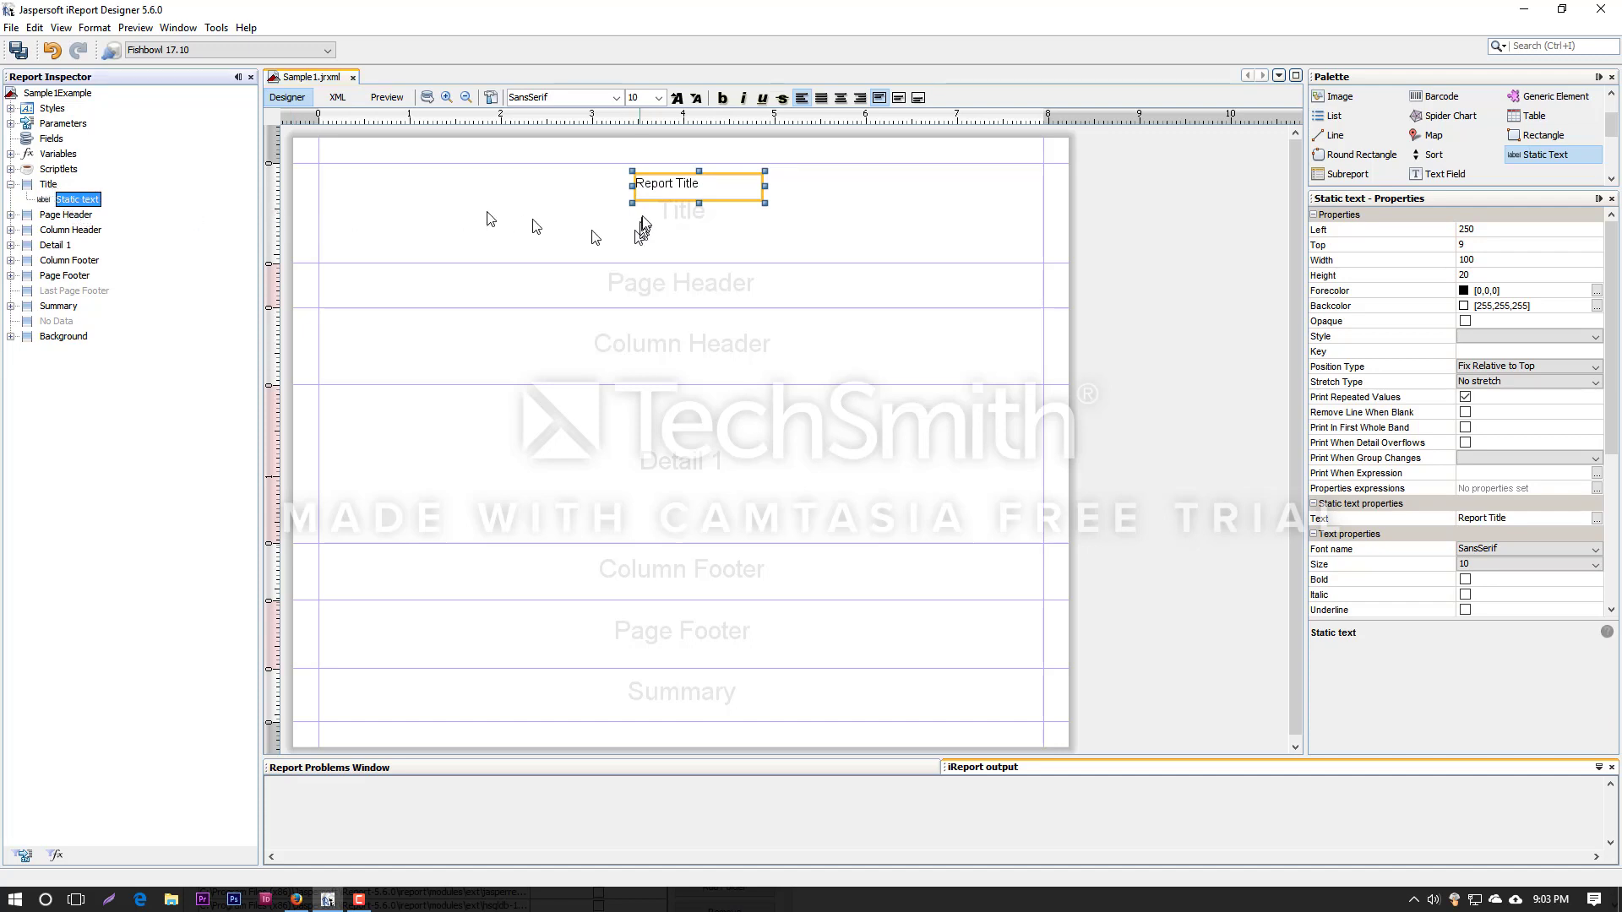
drag(633, 186, 315, 186)
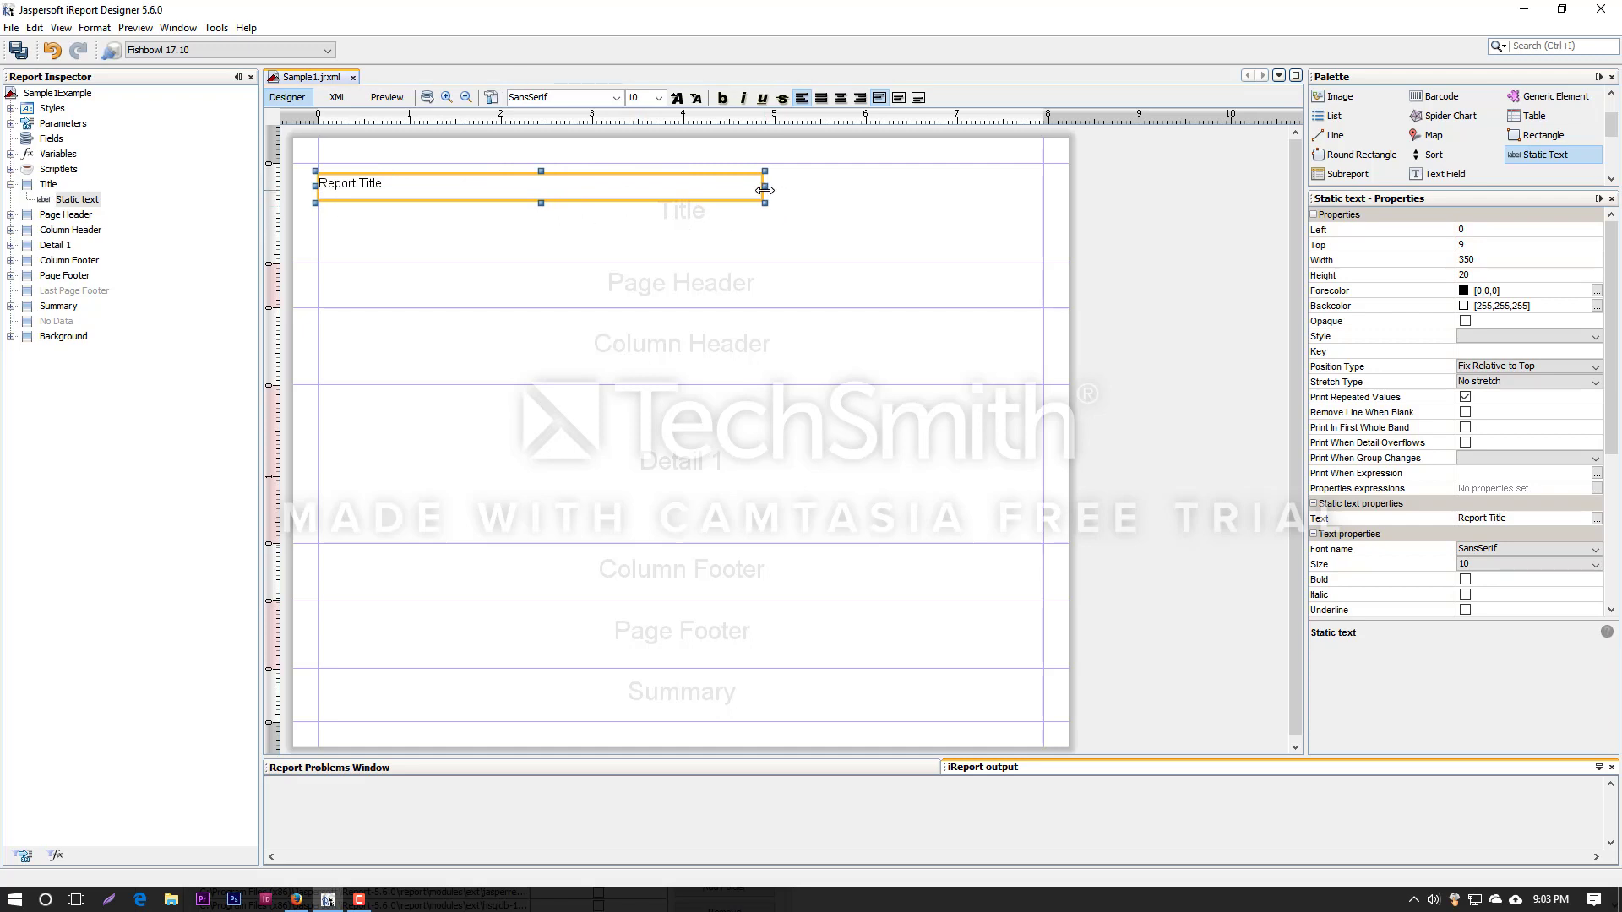
drag(765, 185, 1047, 220)
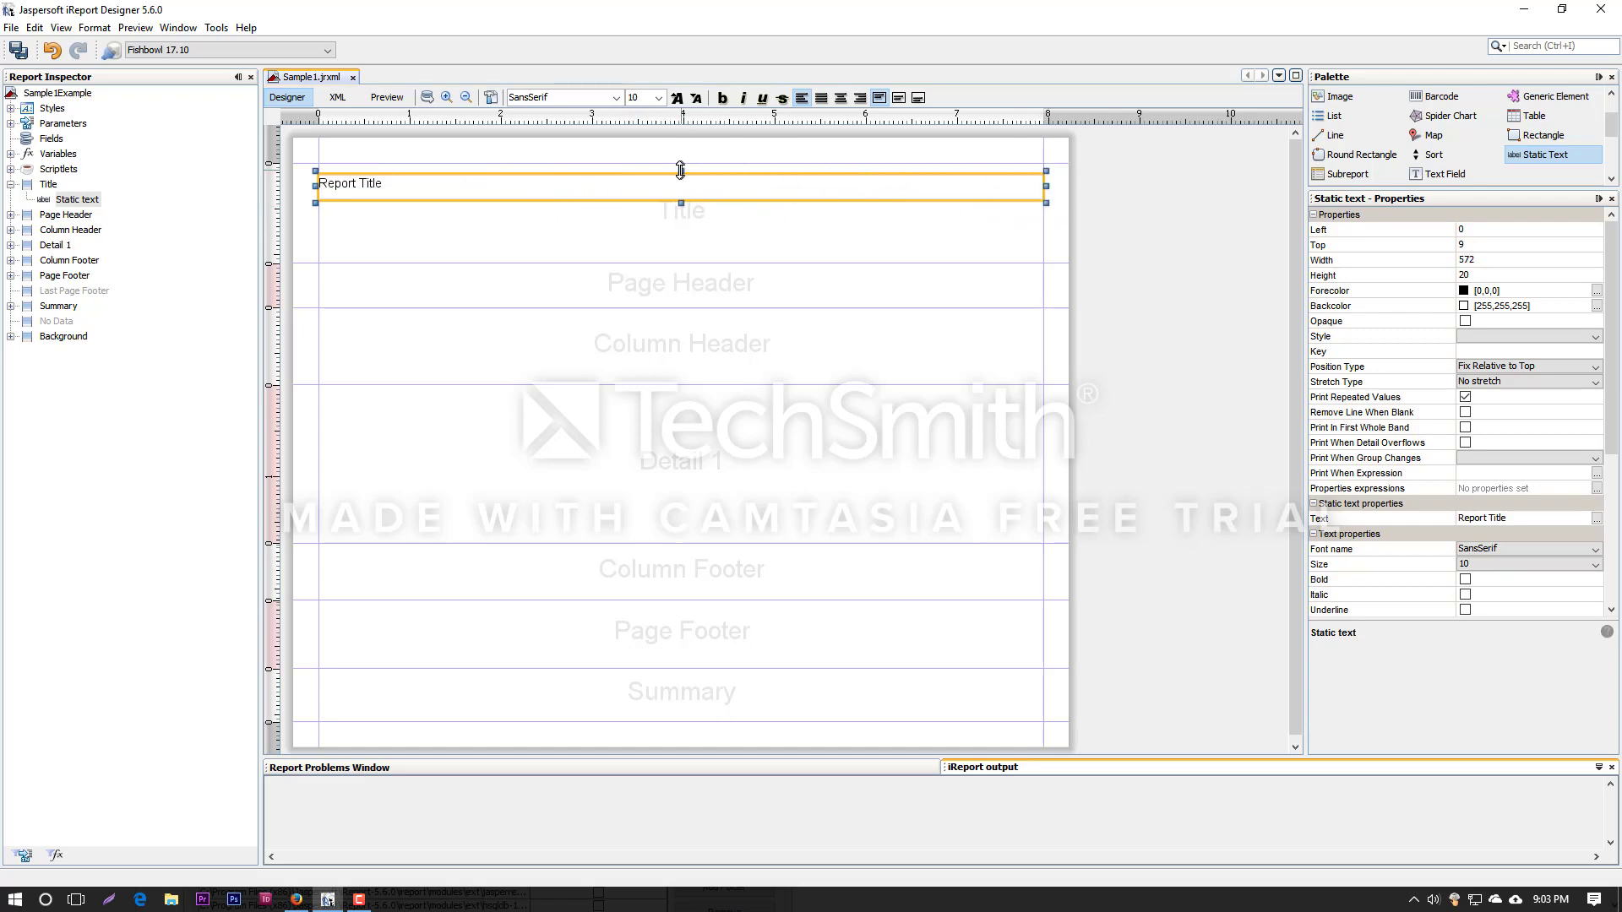
drag(680, 170, 681, 159)
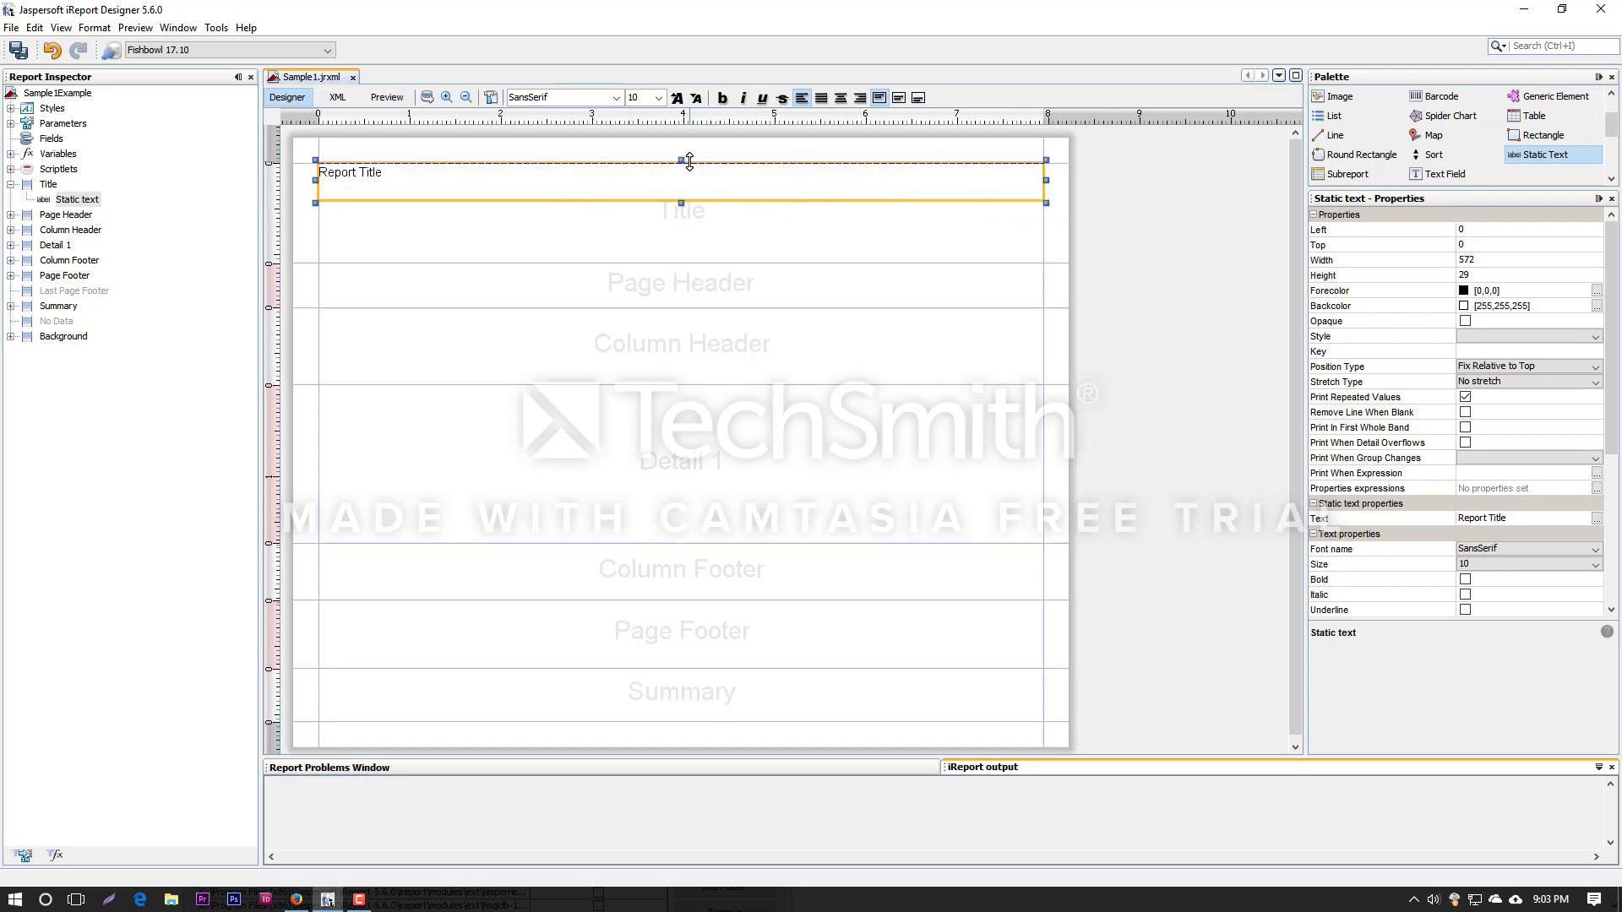
Format the Report Title text as centered, vertically middle, bold and size 24, and enlarge its box to a height of about 42.
click(841, 98)
click(898, 100)
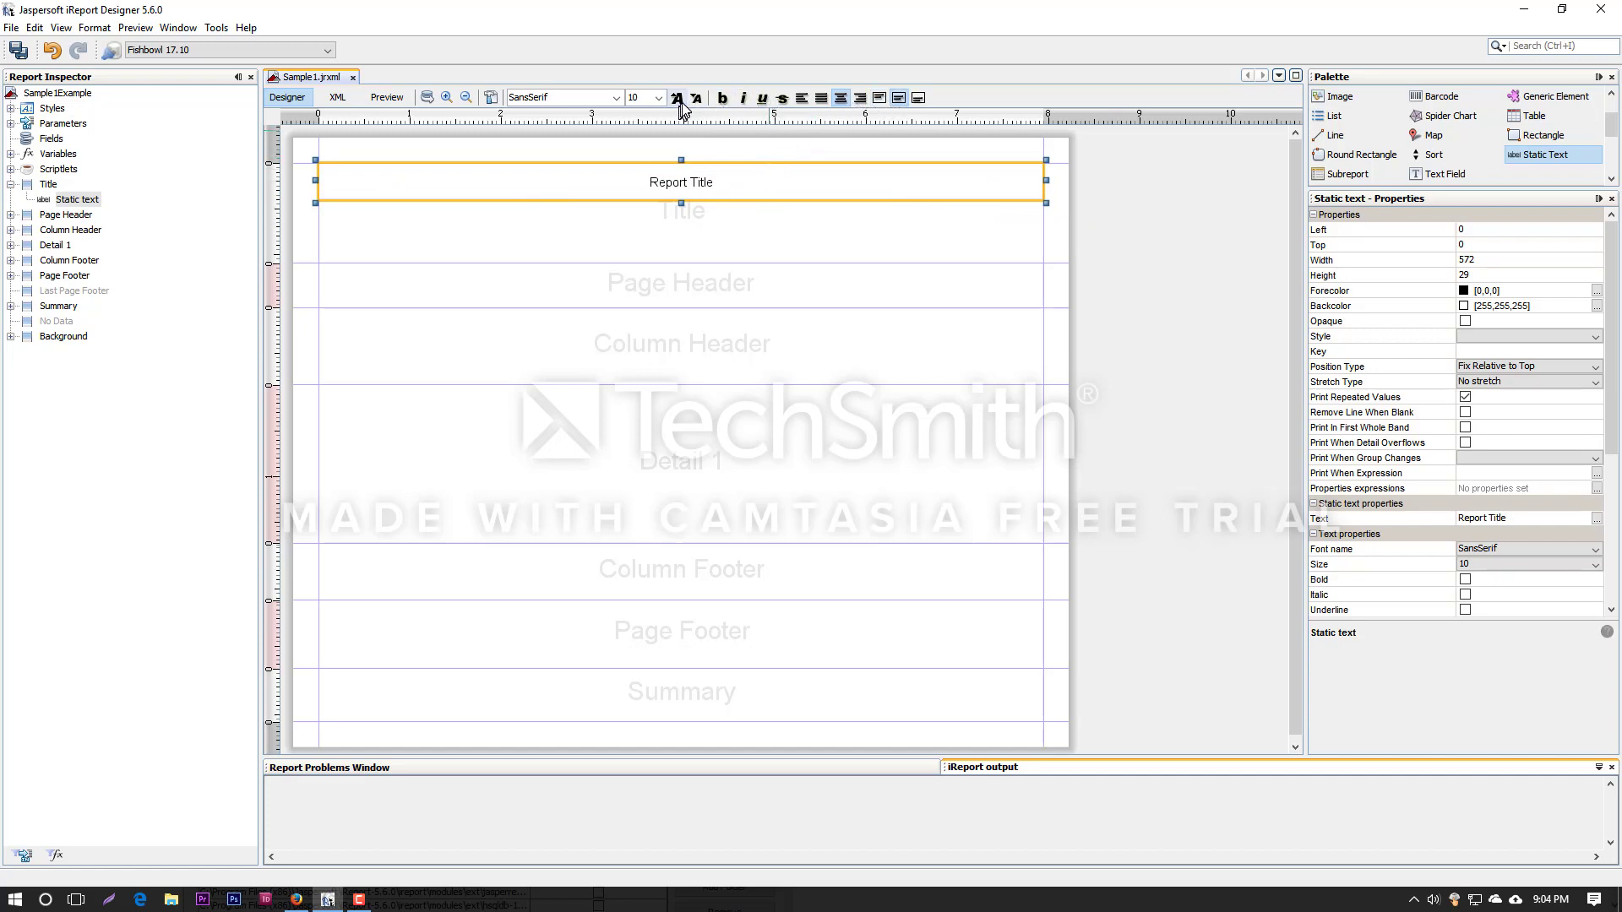
click(722, 98)
click(658, 98)
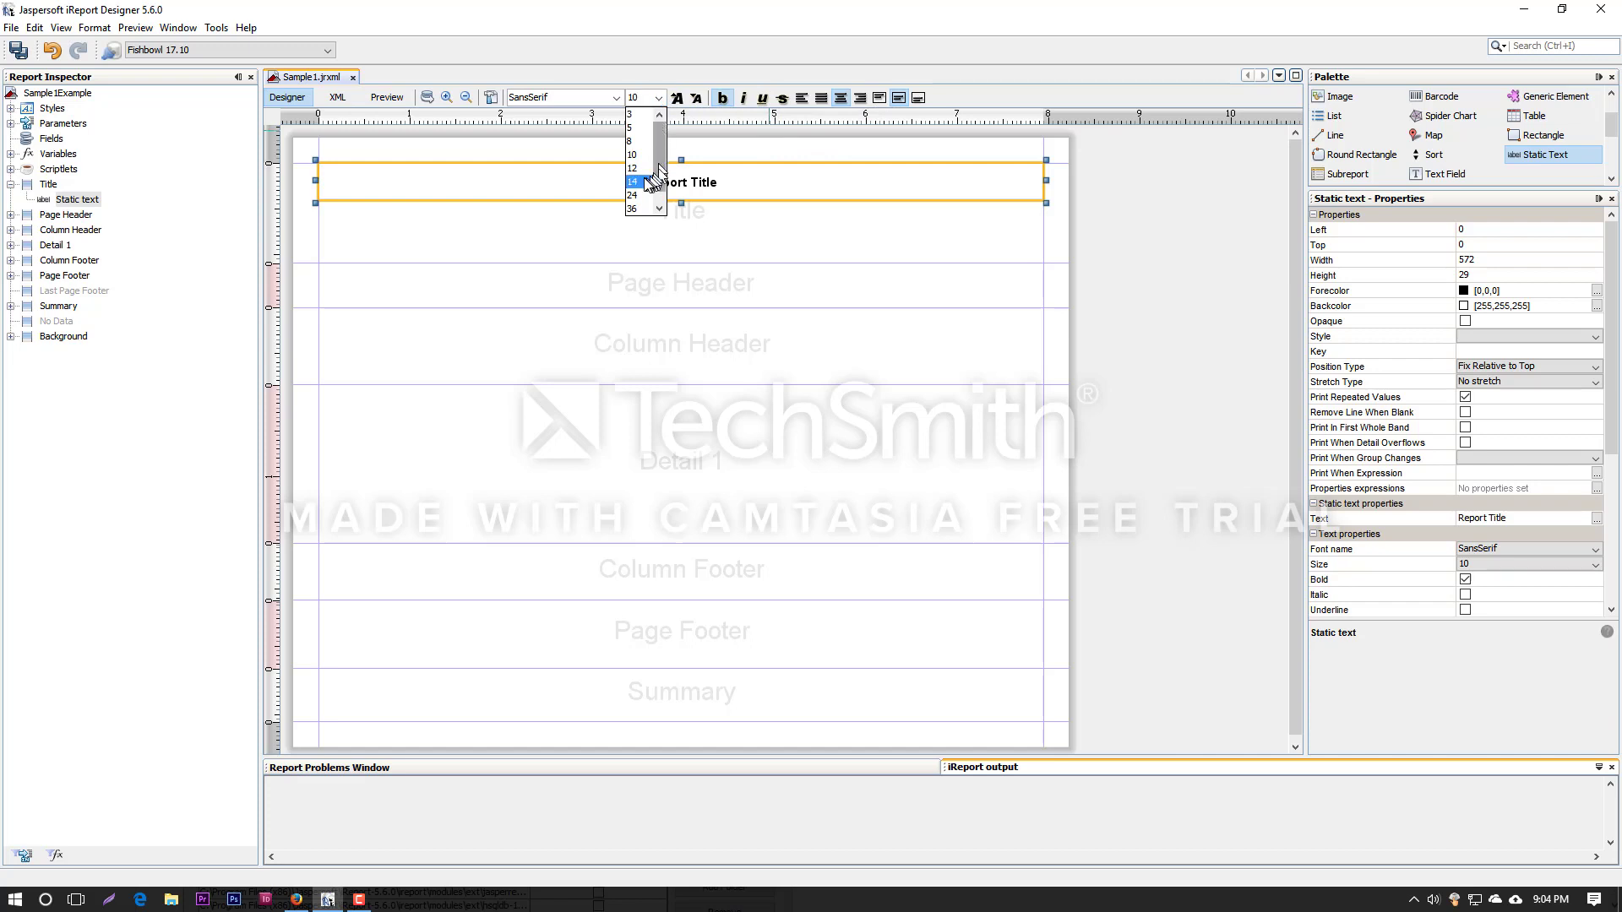
click(646, 184)
click(658, 98)
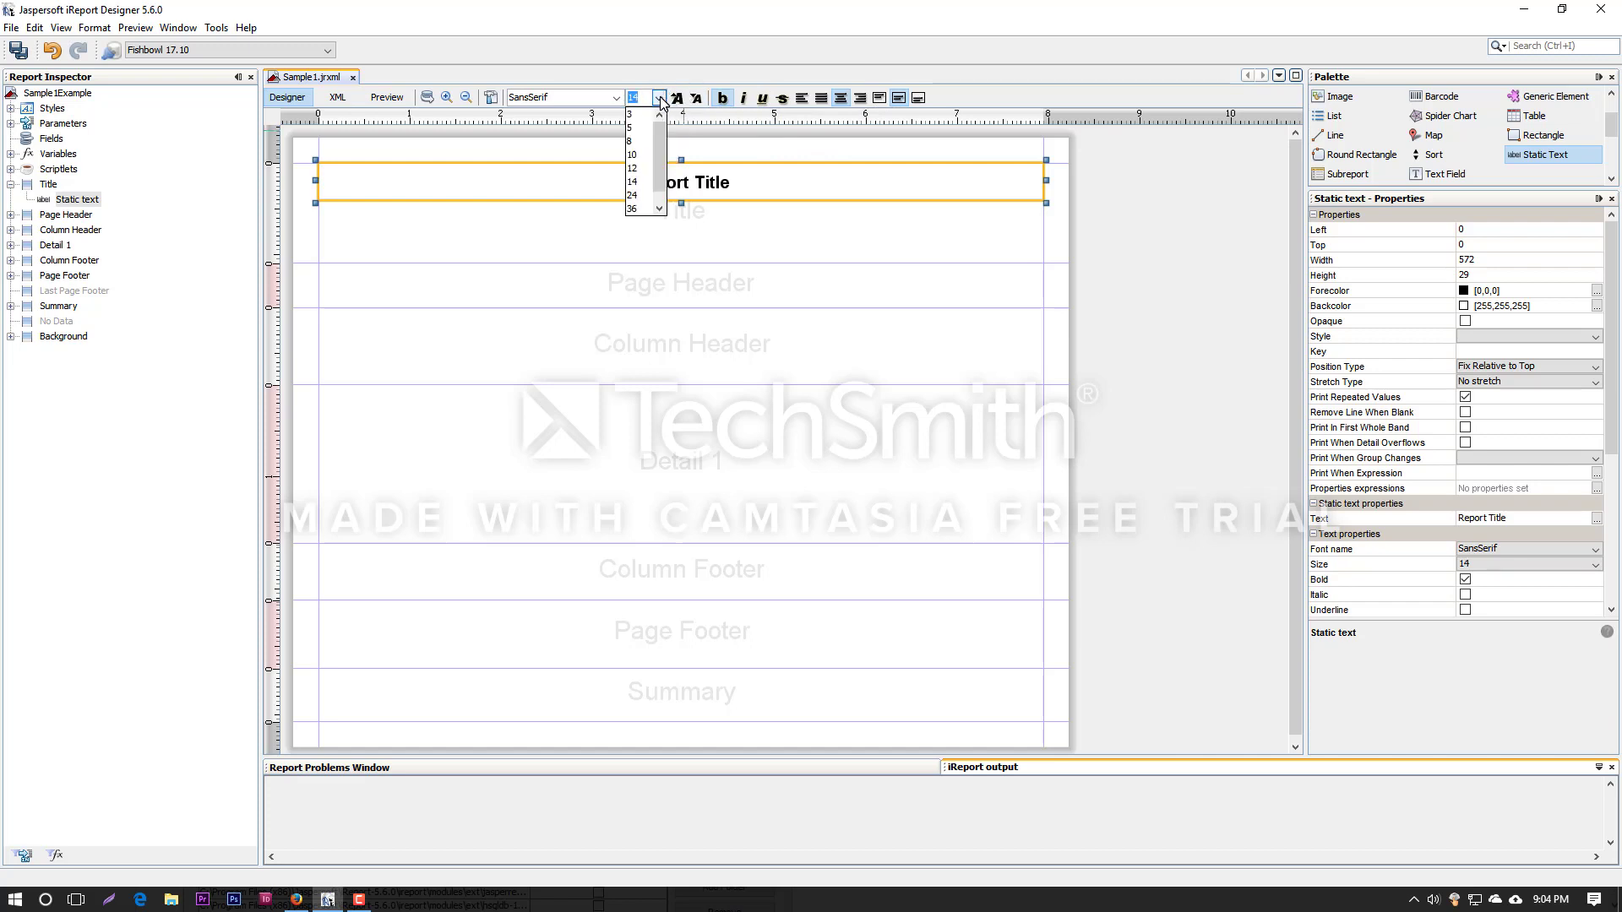
click(635, 196)
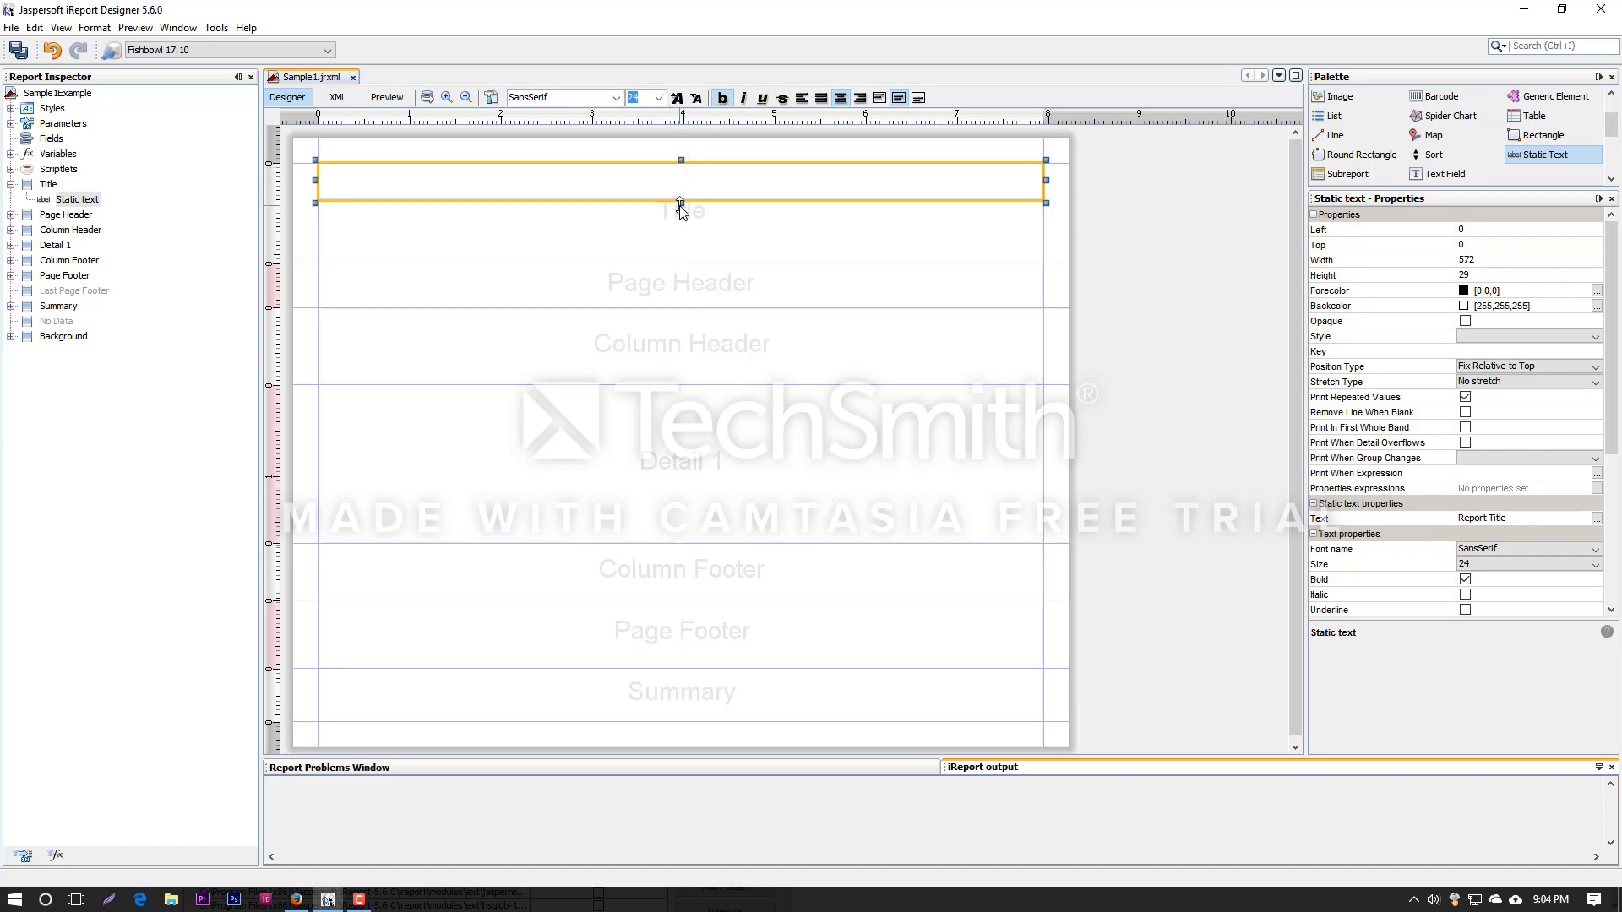
drag(681, 202, 681, 218)
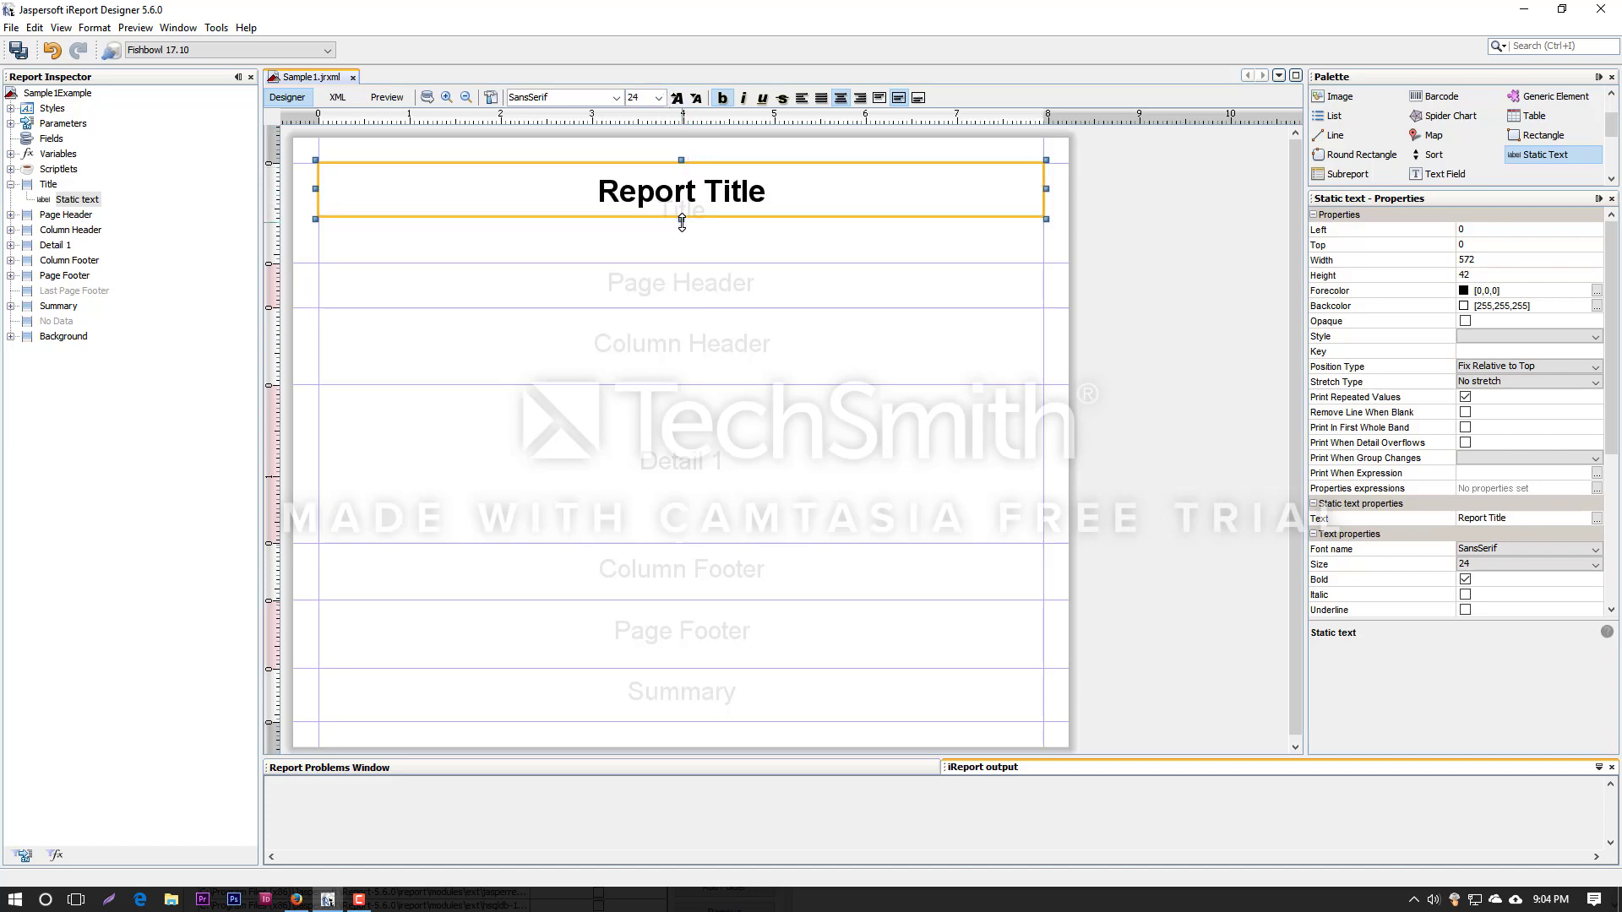
click(757, 258)
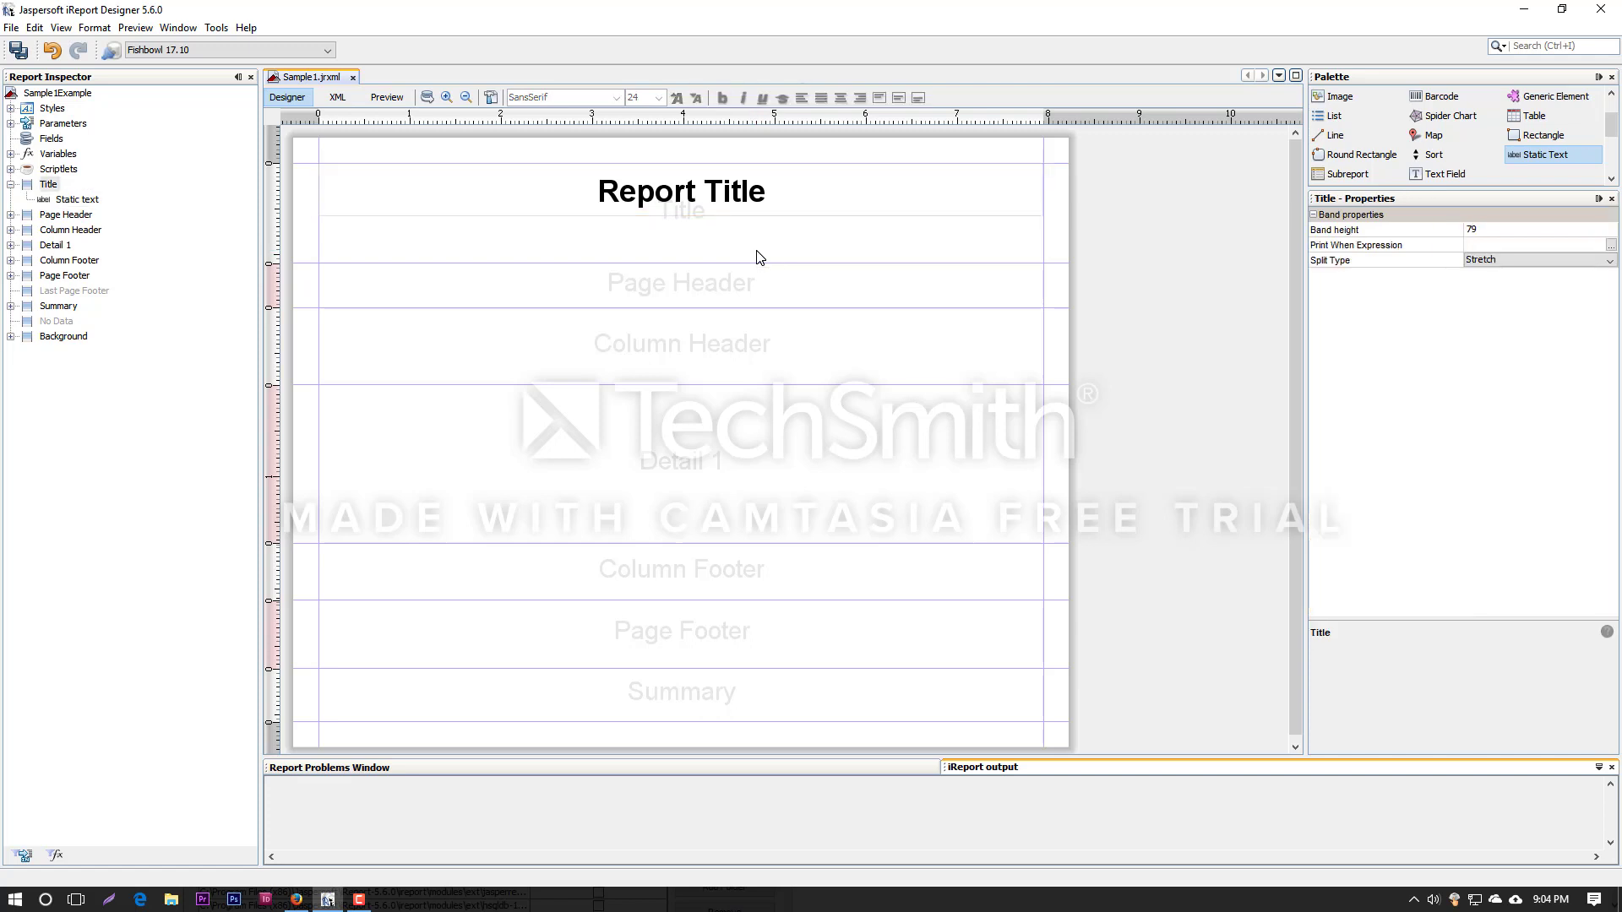
Move the Report Title element into the Column Header band and back into the Title band.
click(737, 201)
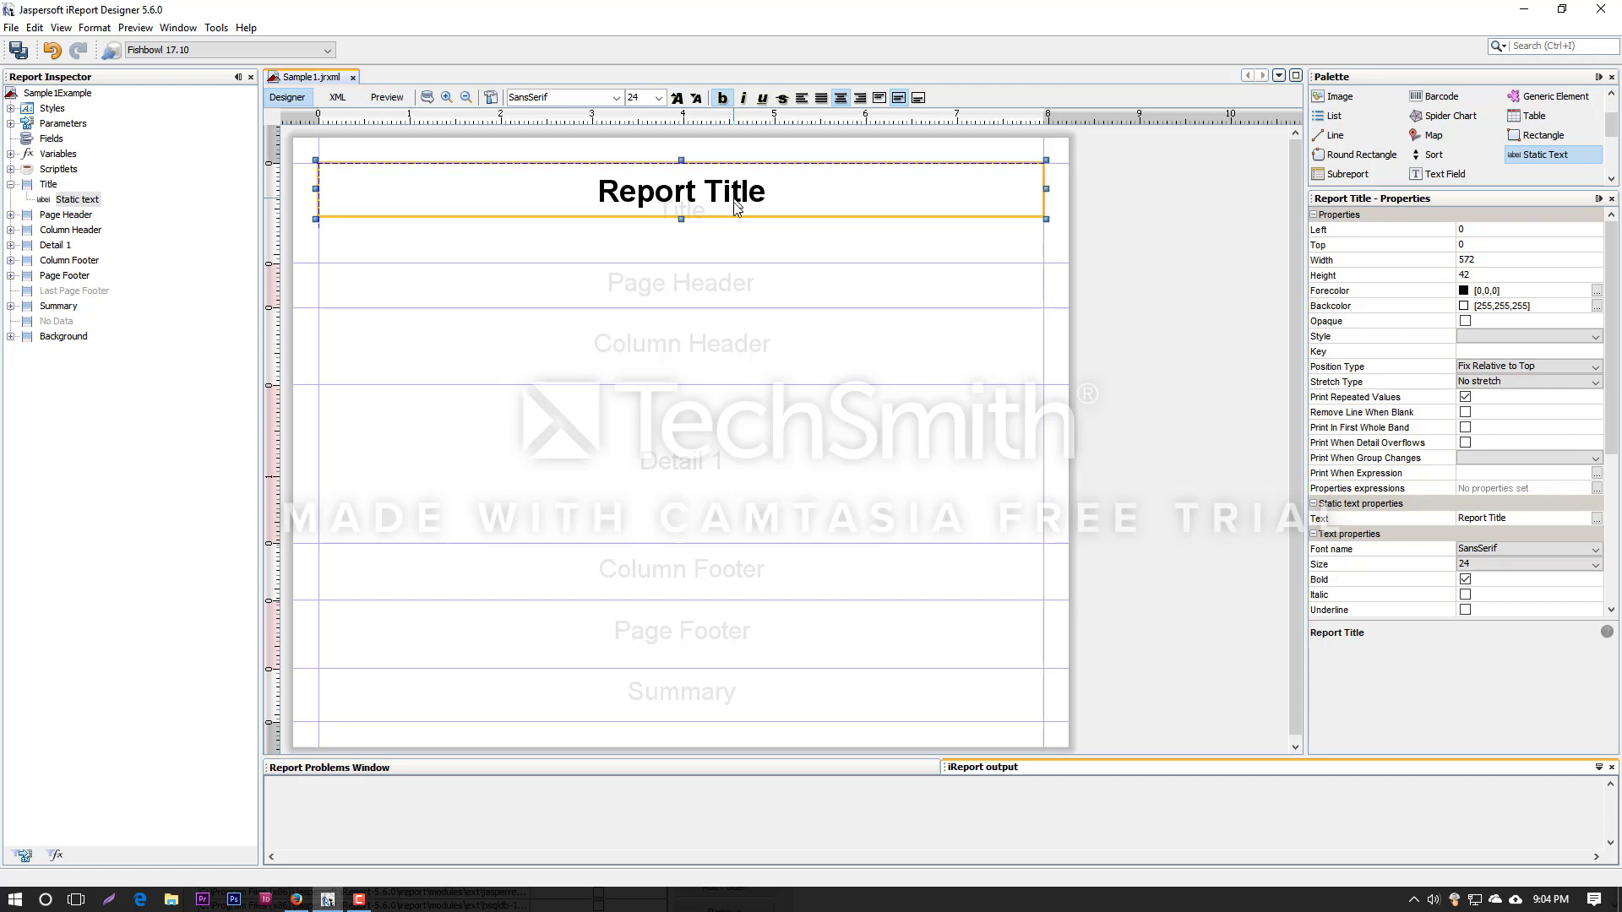
drag(737, 201, 728, 337)
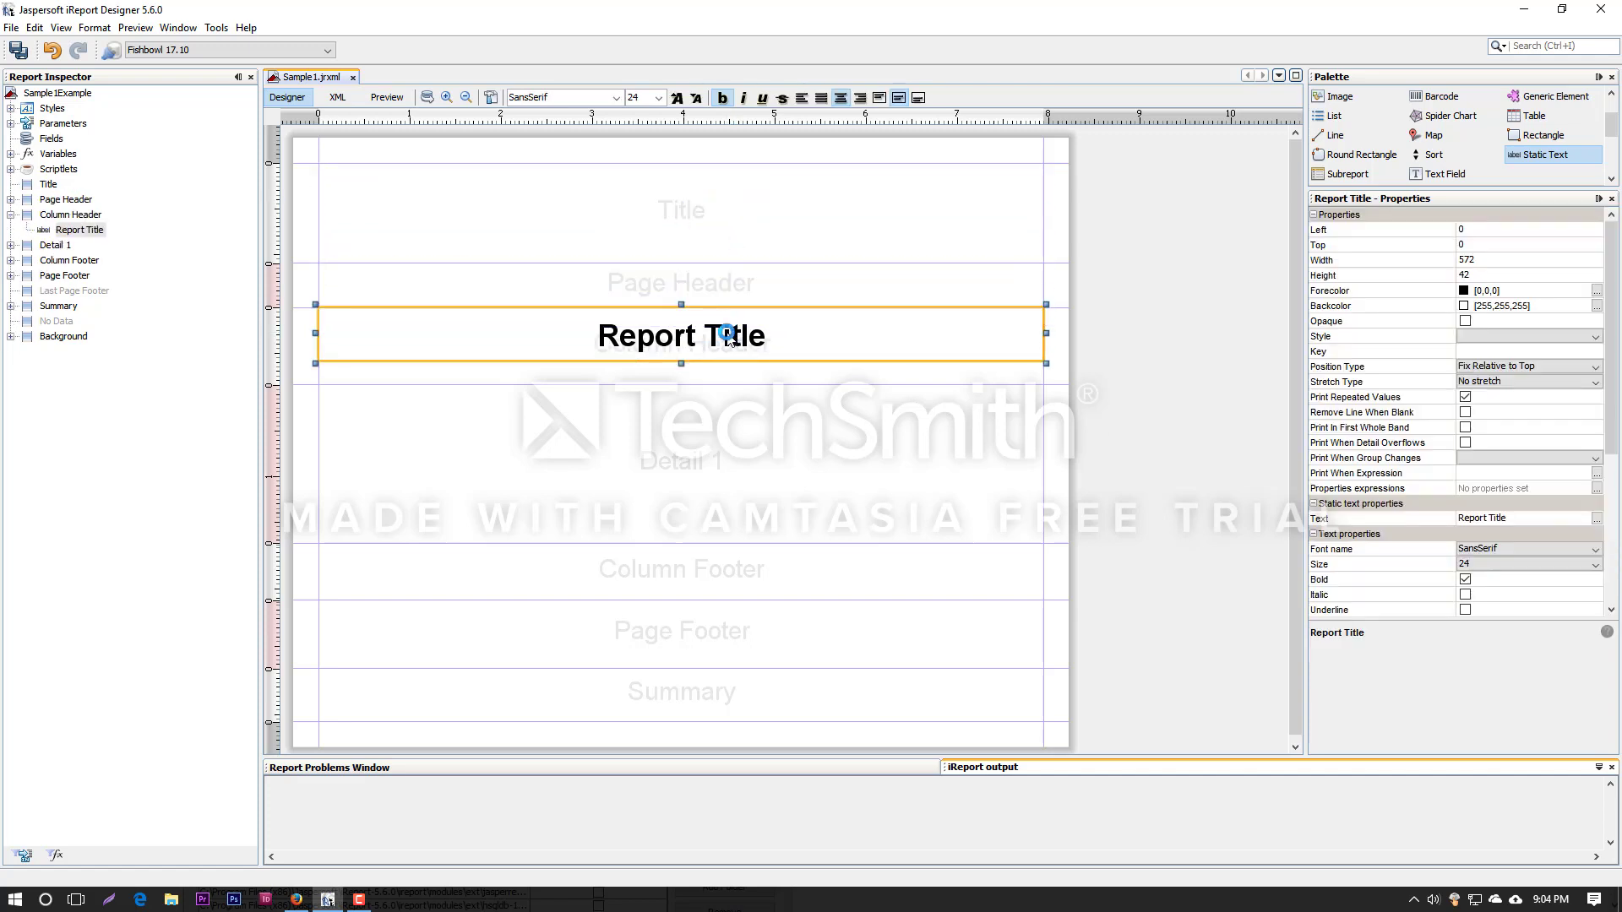
click(64, 229)
drag(588, 340, 600, 199)
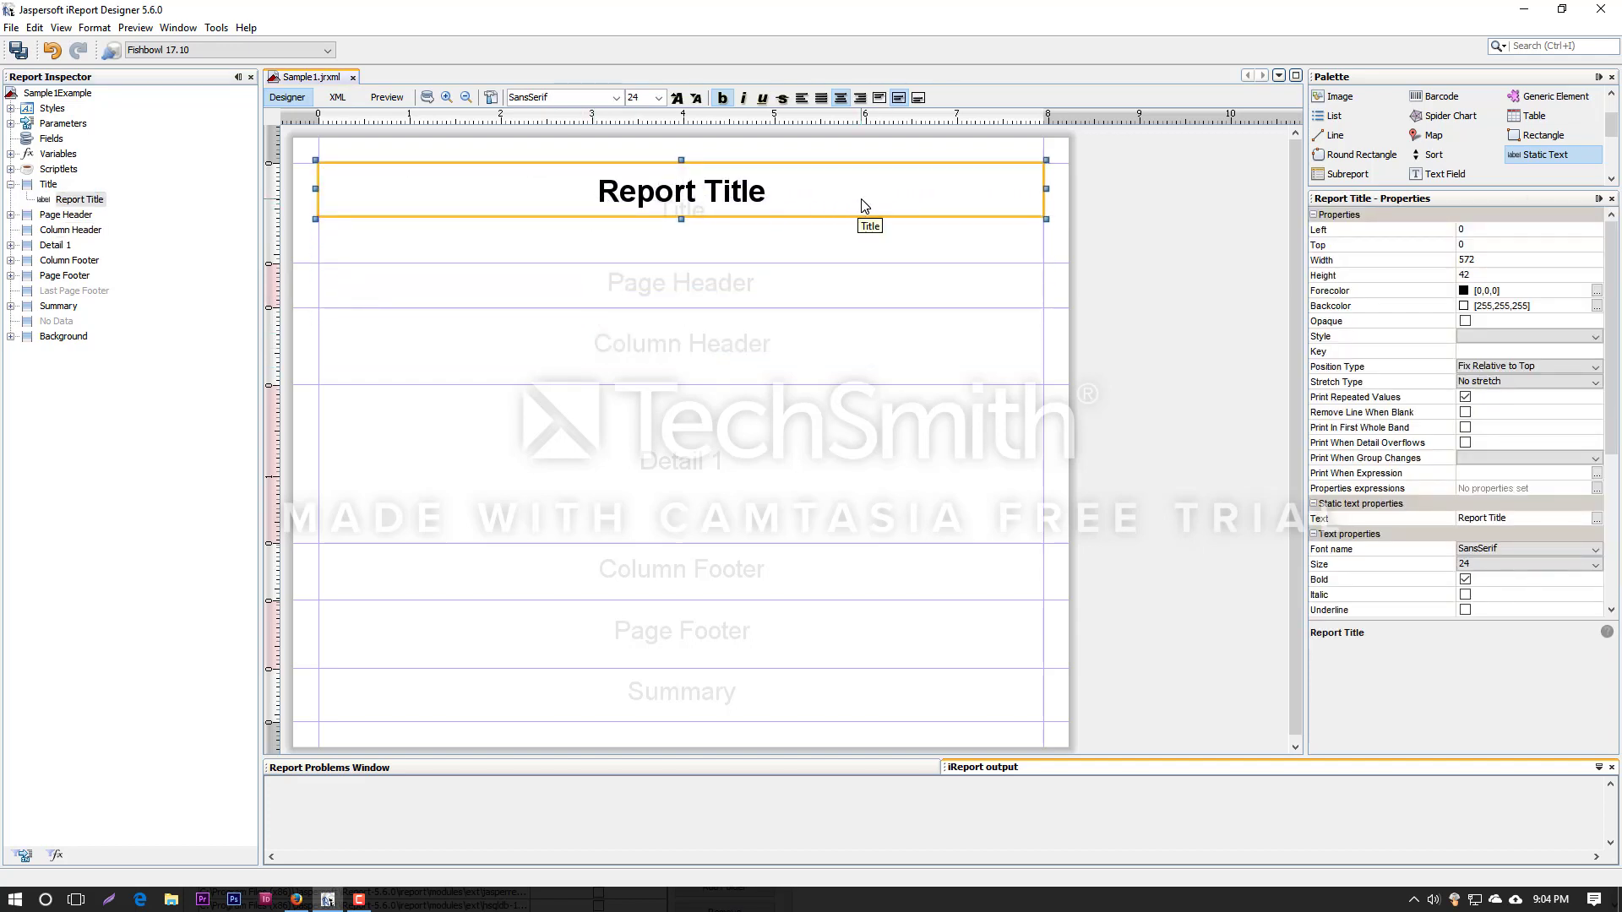
Set the Report Title element's top position to 200, check its position warning, and move the element back to the top of the Title band.
click(1495, 245)
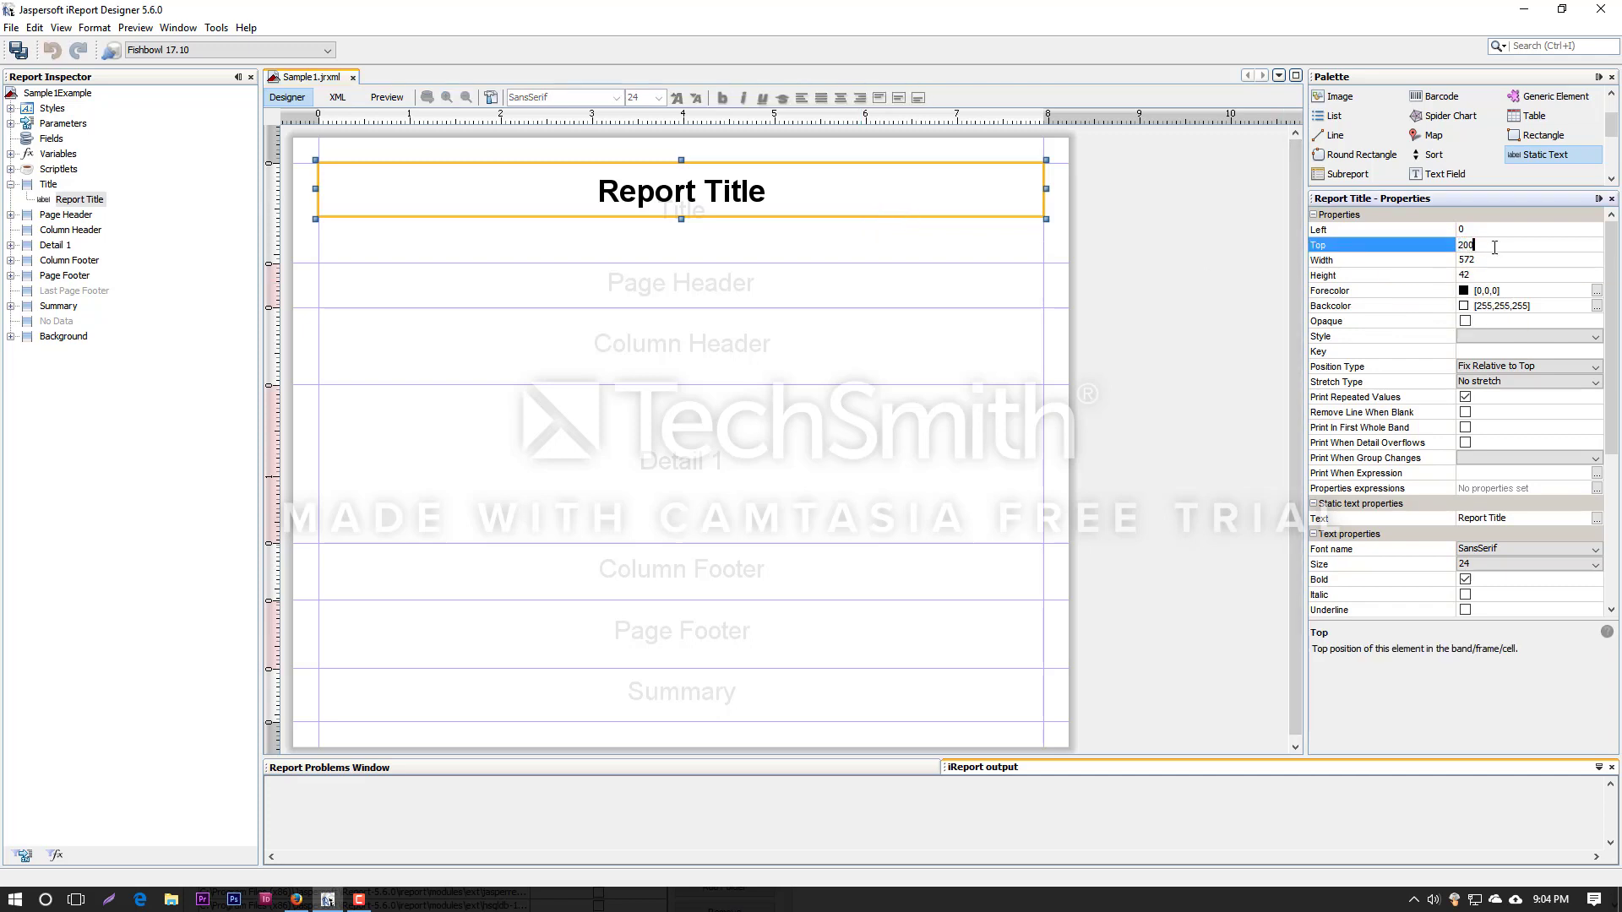
key(Return)
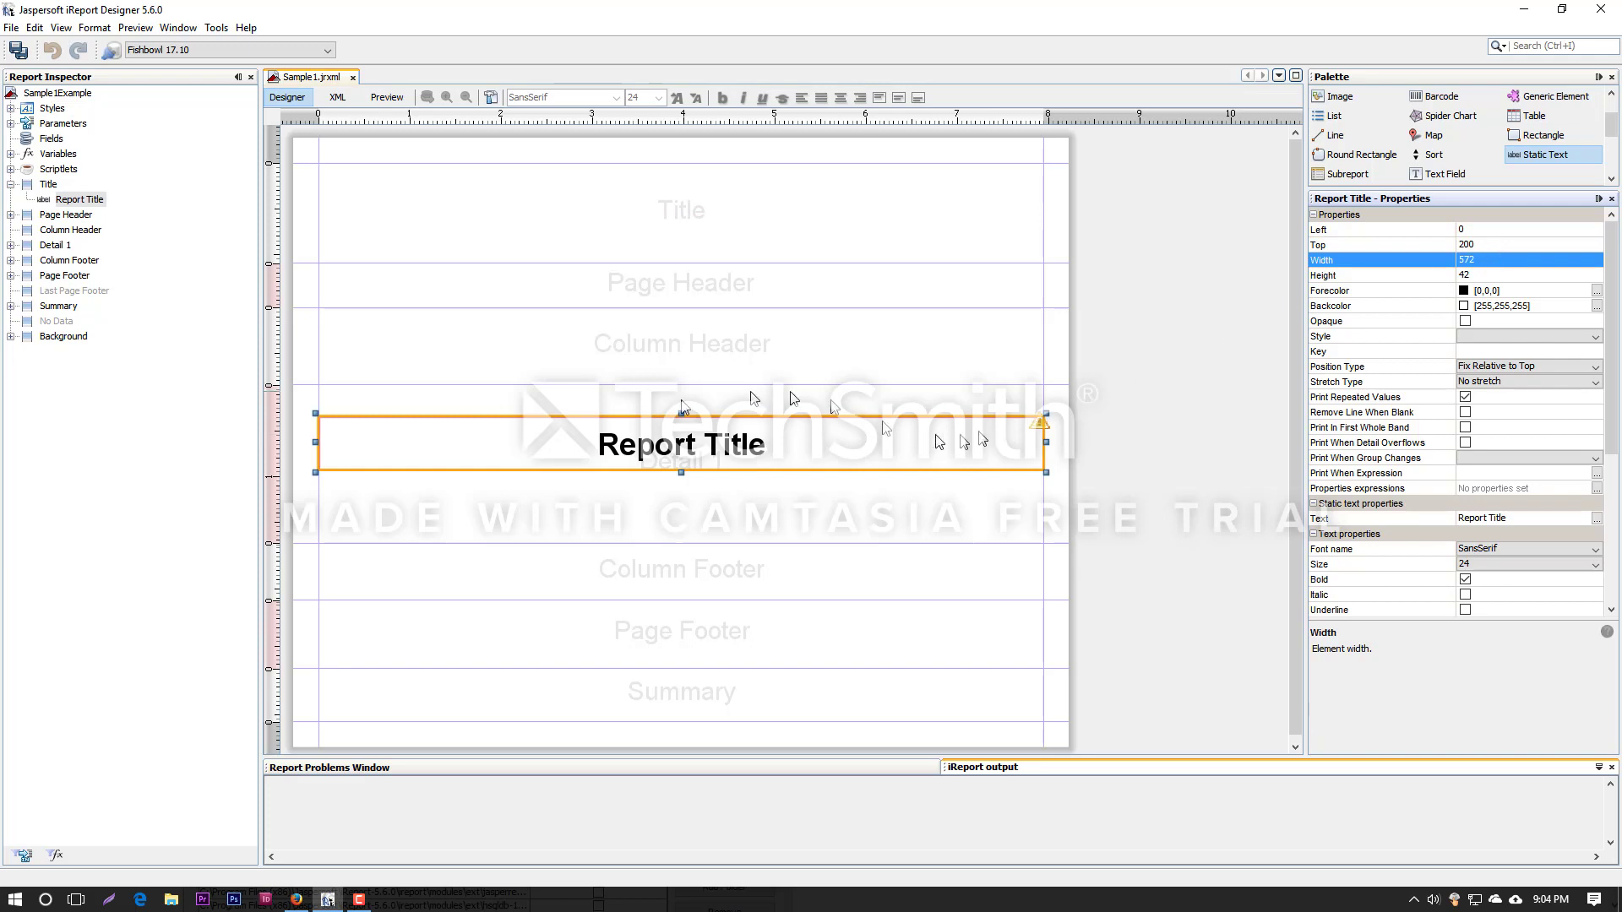
click(55, 200)
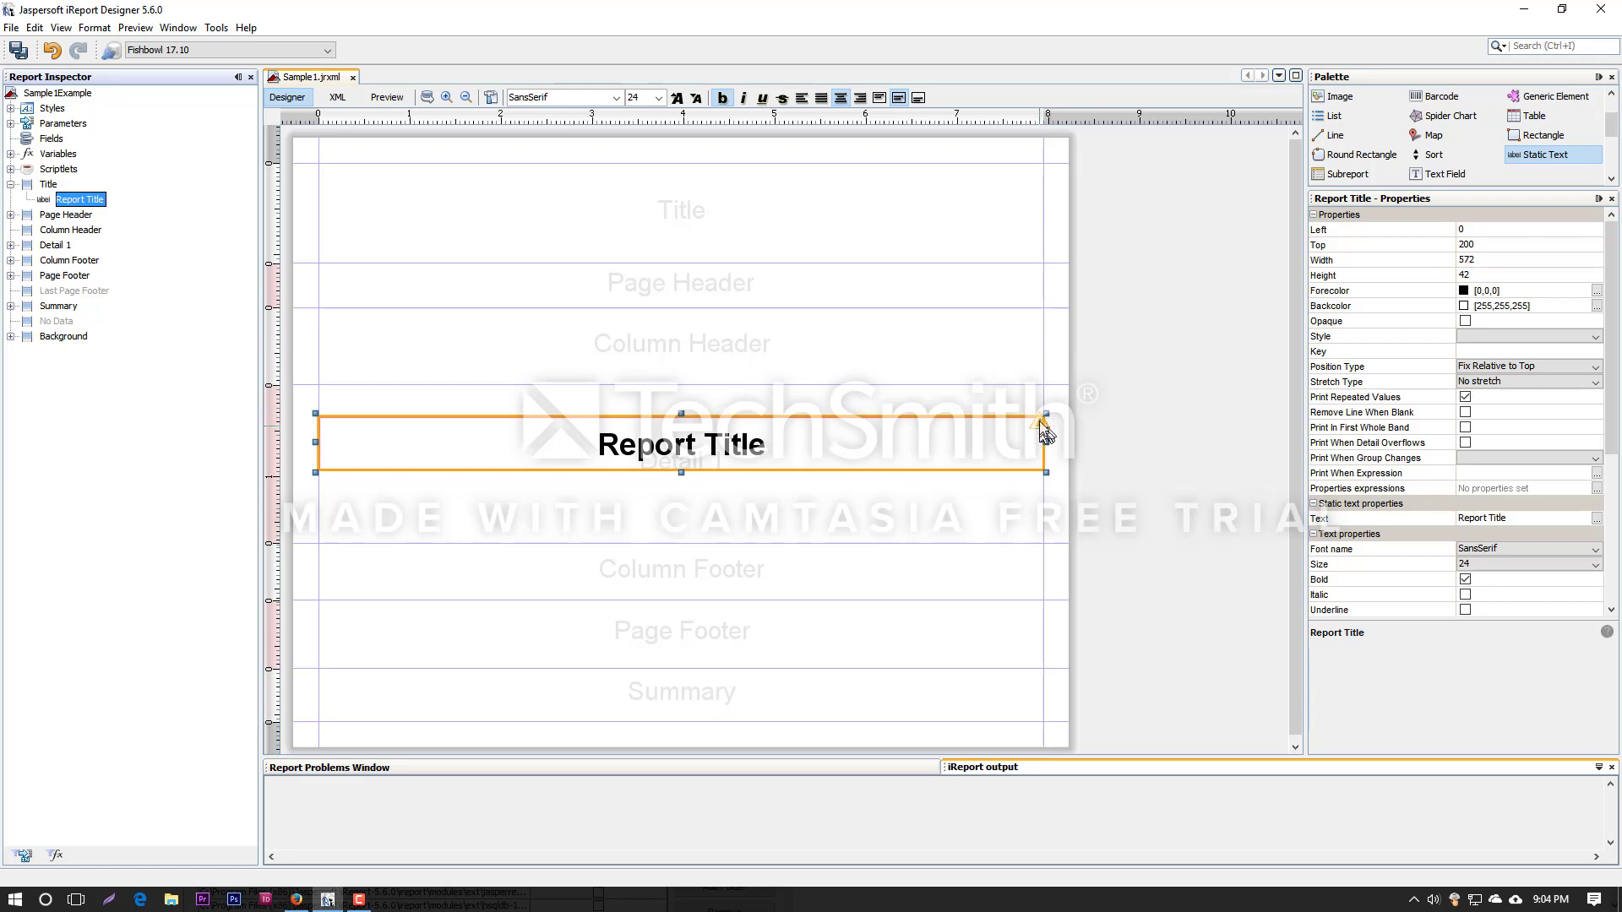
mouse_move(1044, 429)
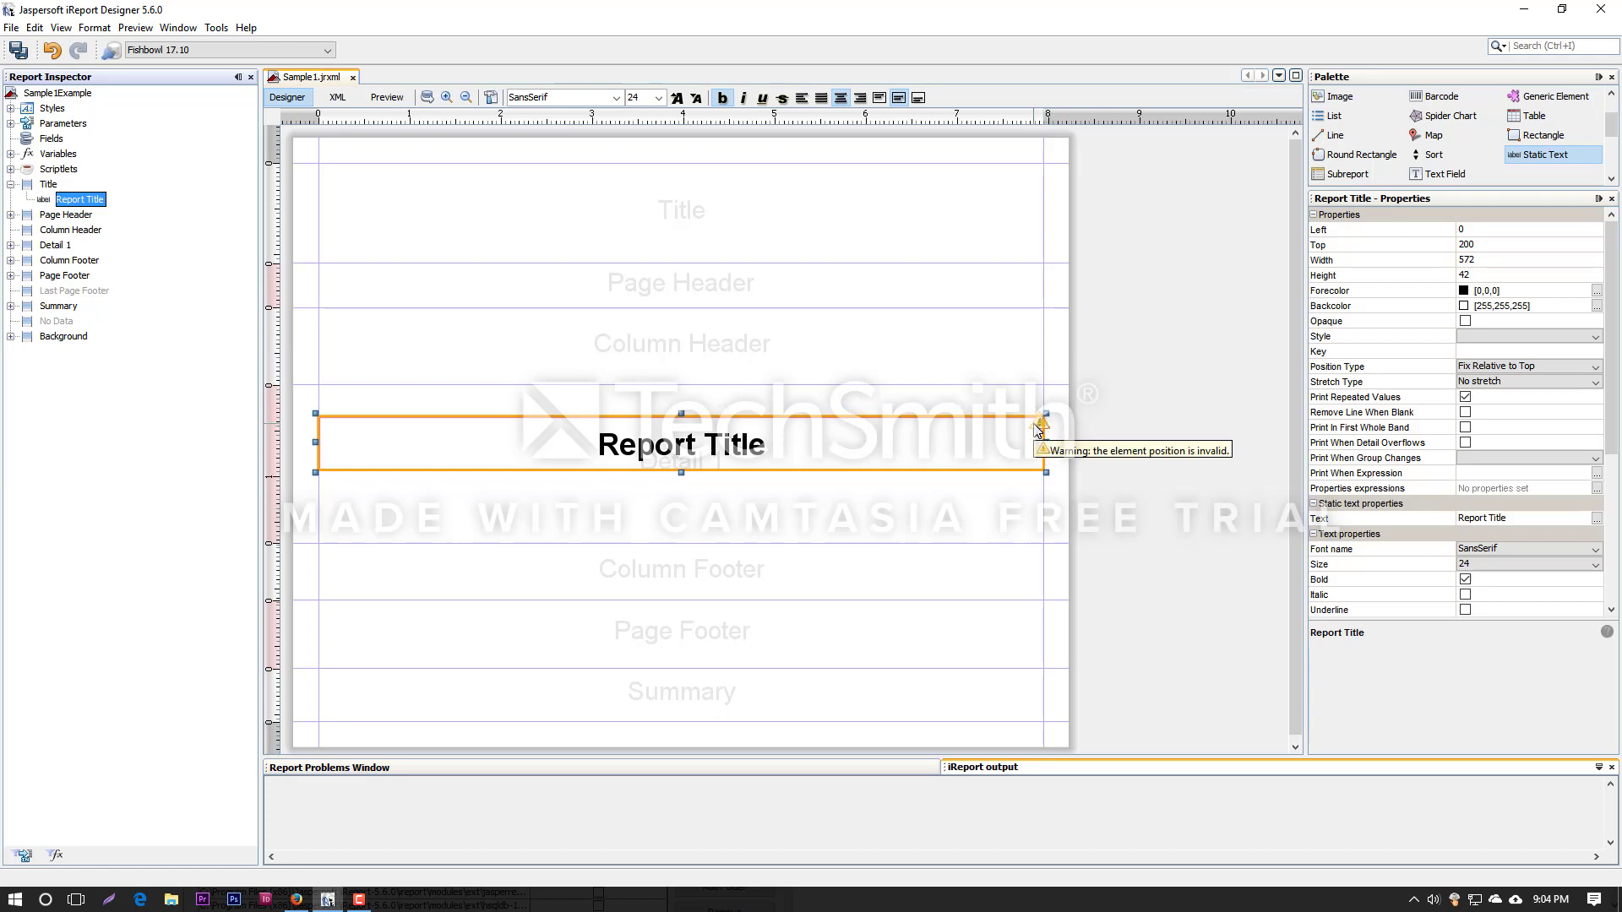
click(877, 442)
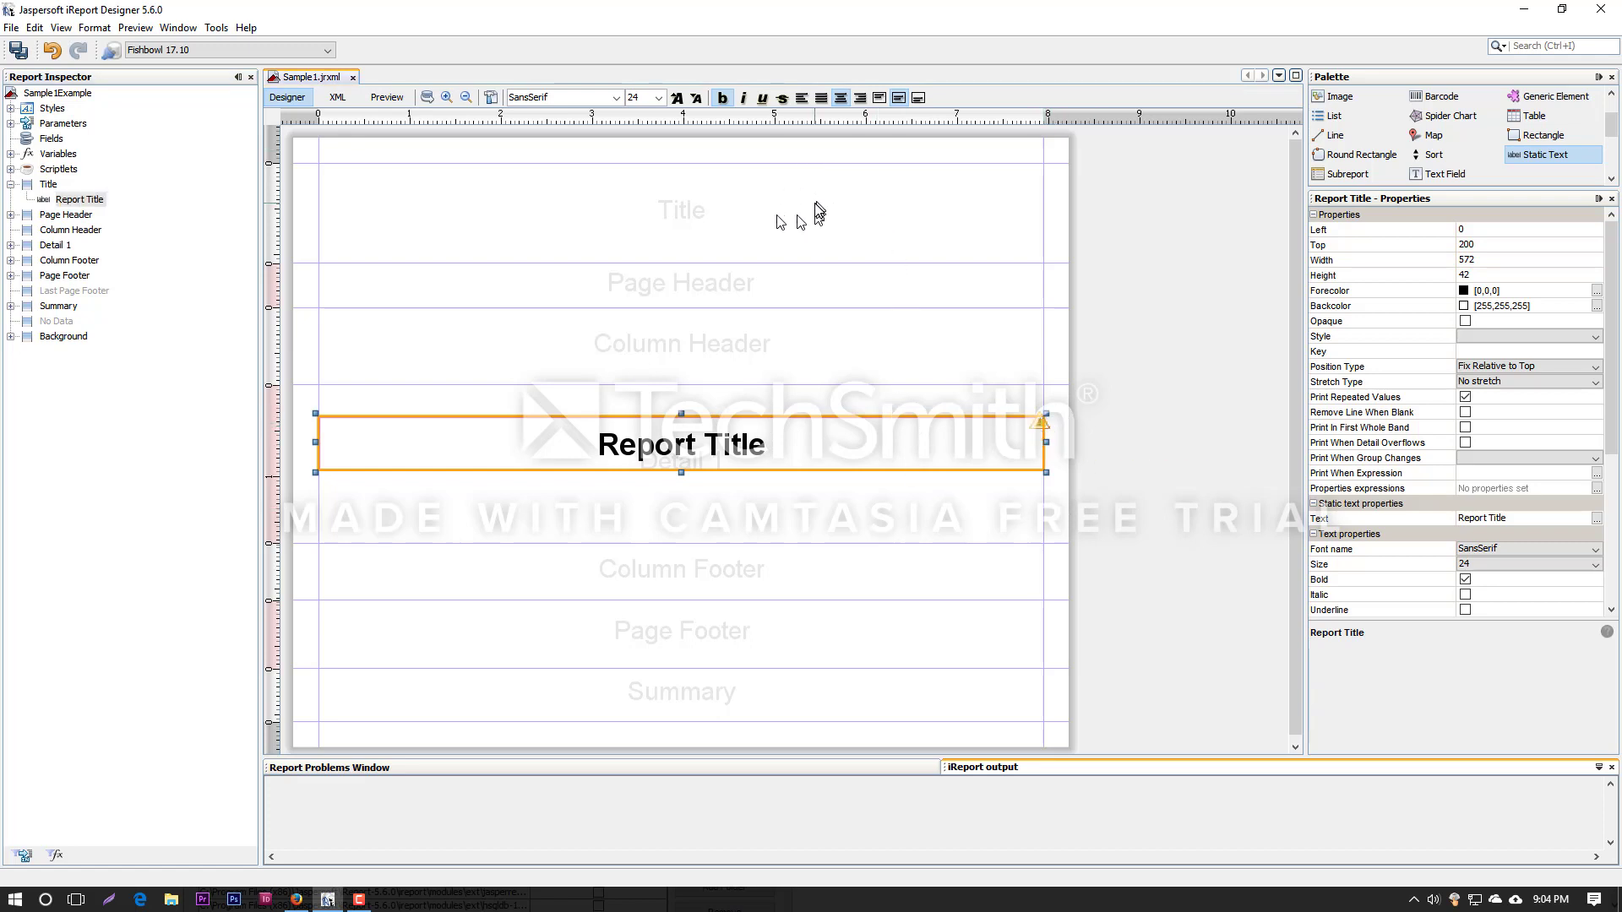
drag(752, 438, 807, 187)
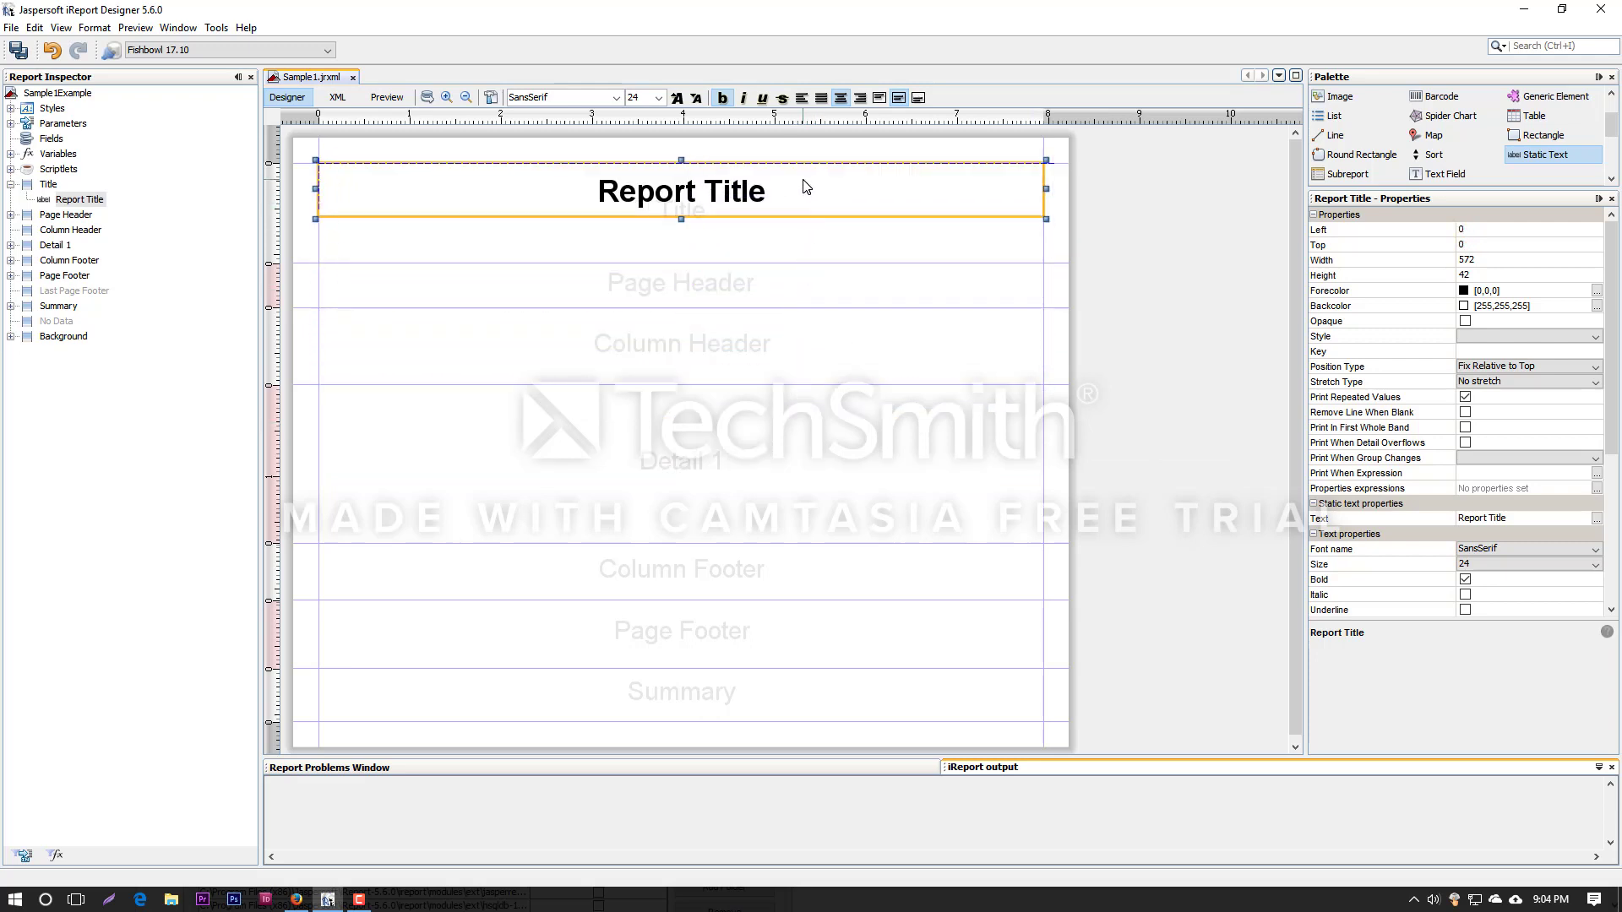
Compare the Report Title element's position properties with the band properties of Title and Page Header.
click(1504, 245)
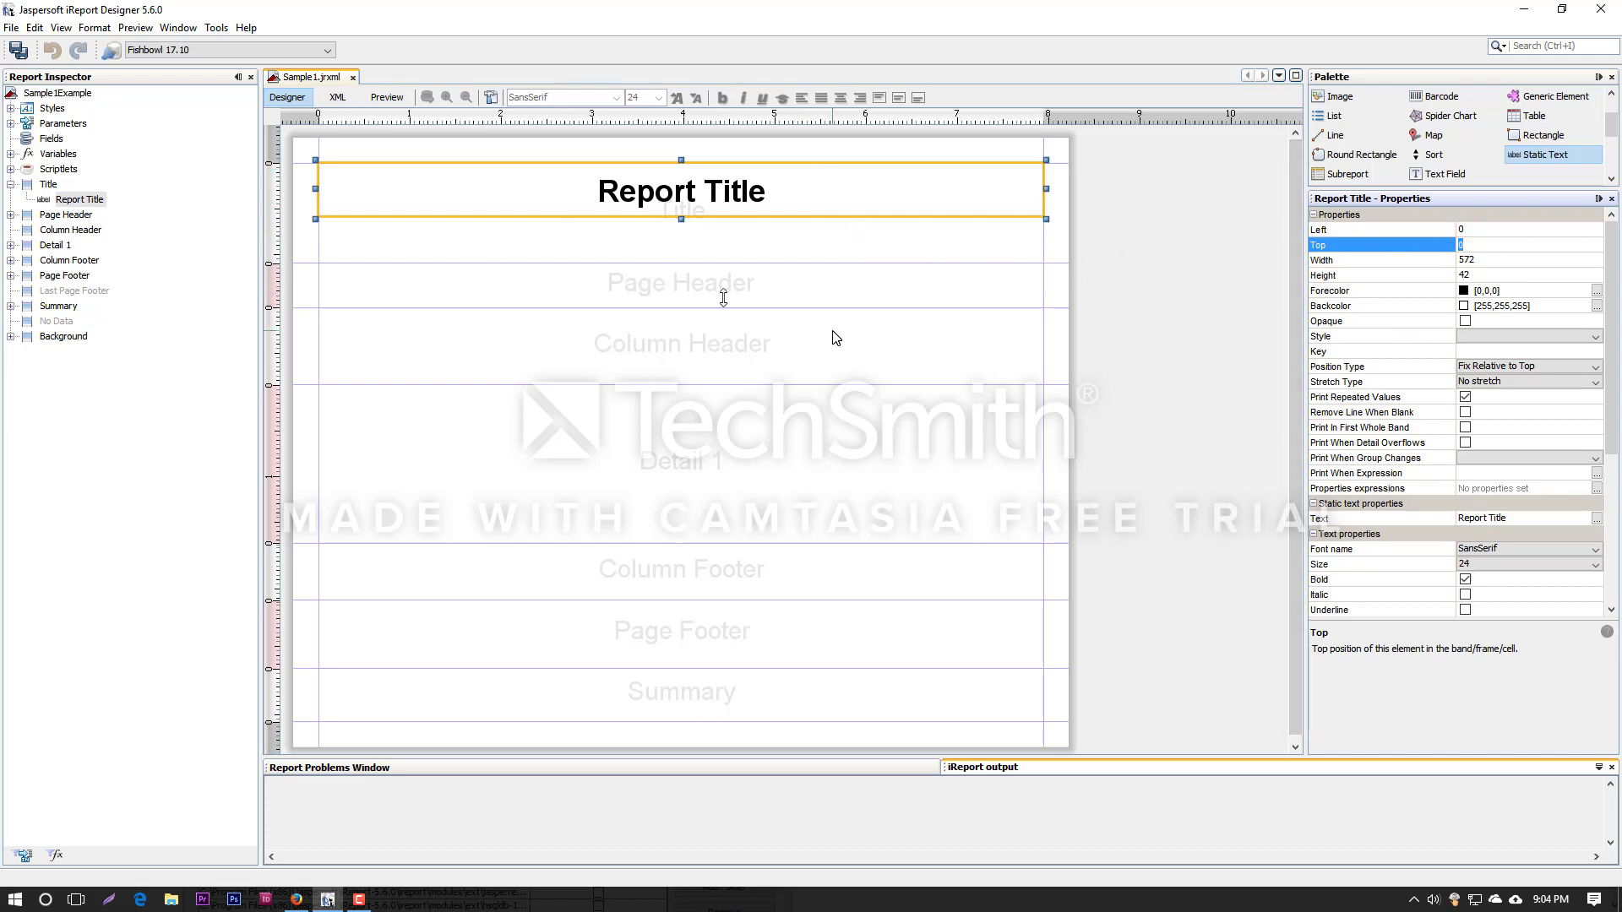
click(791, 240)
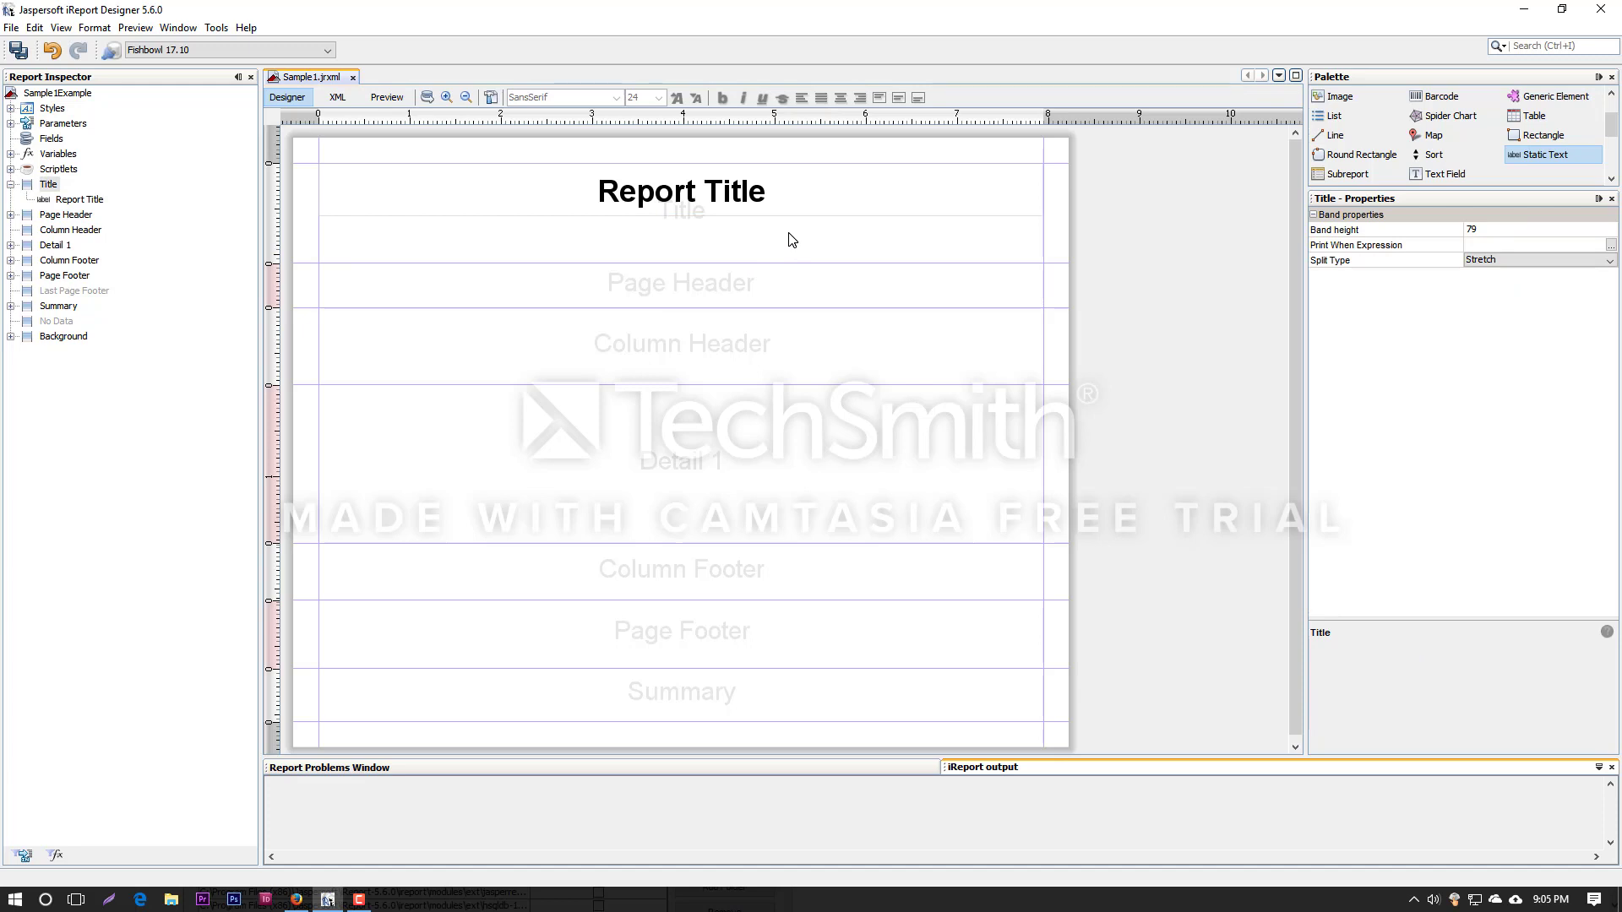
click(805, 199)
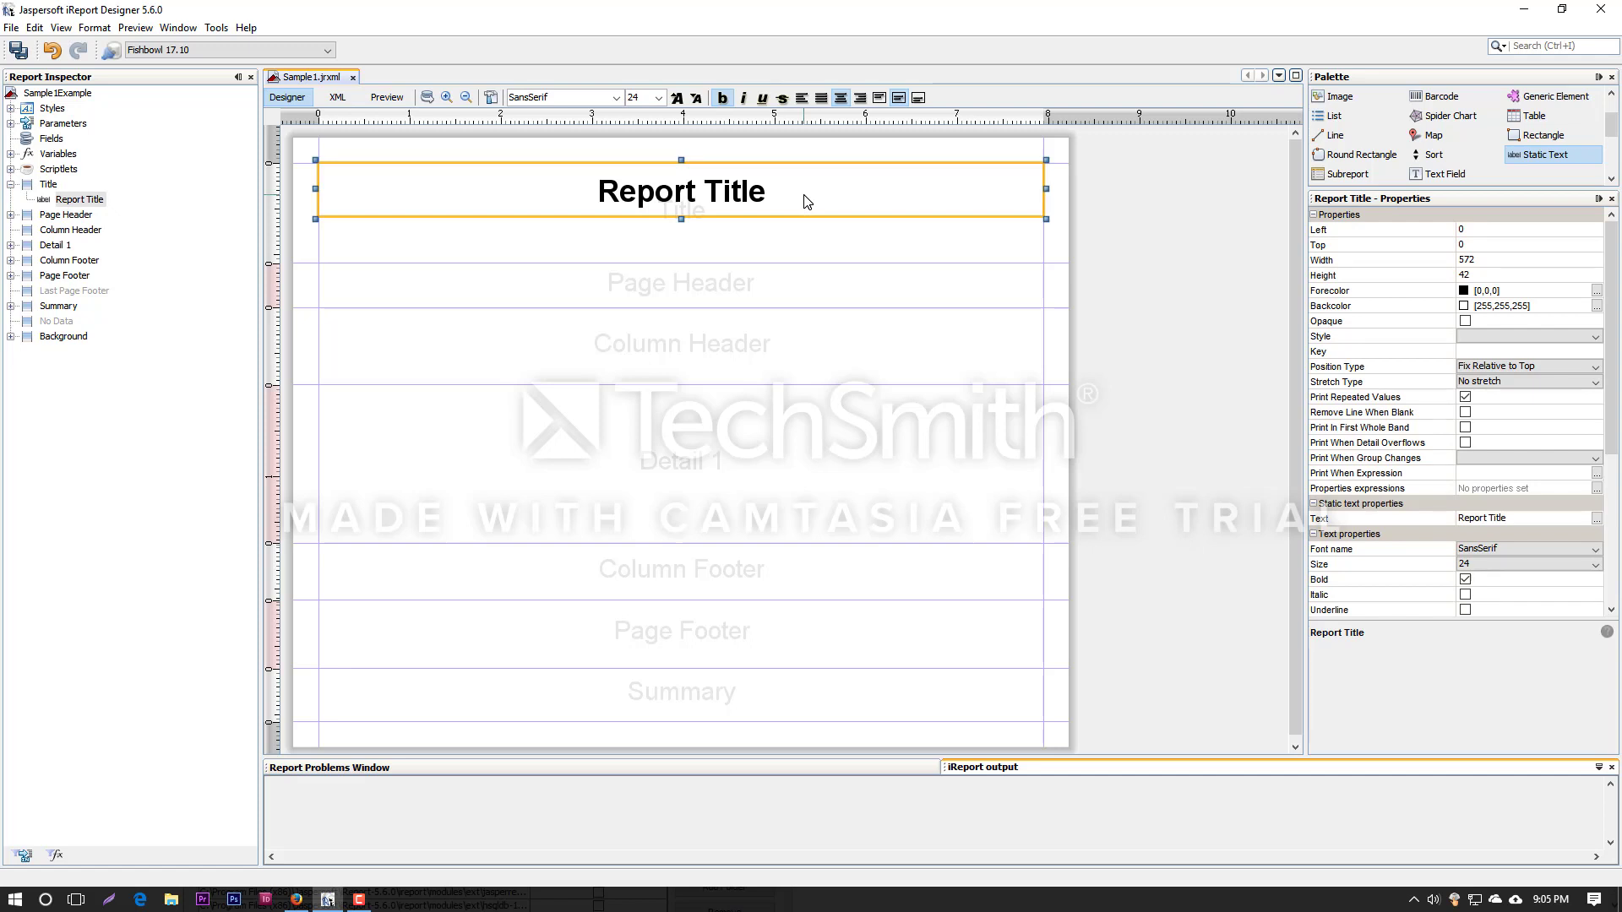
click(790, 294)
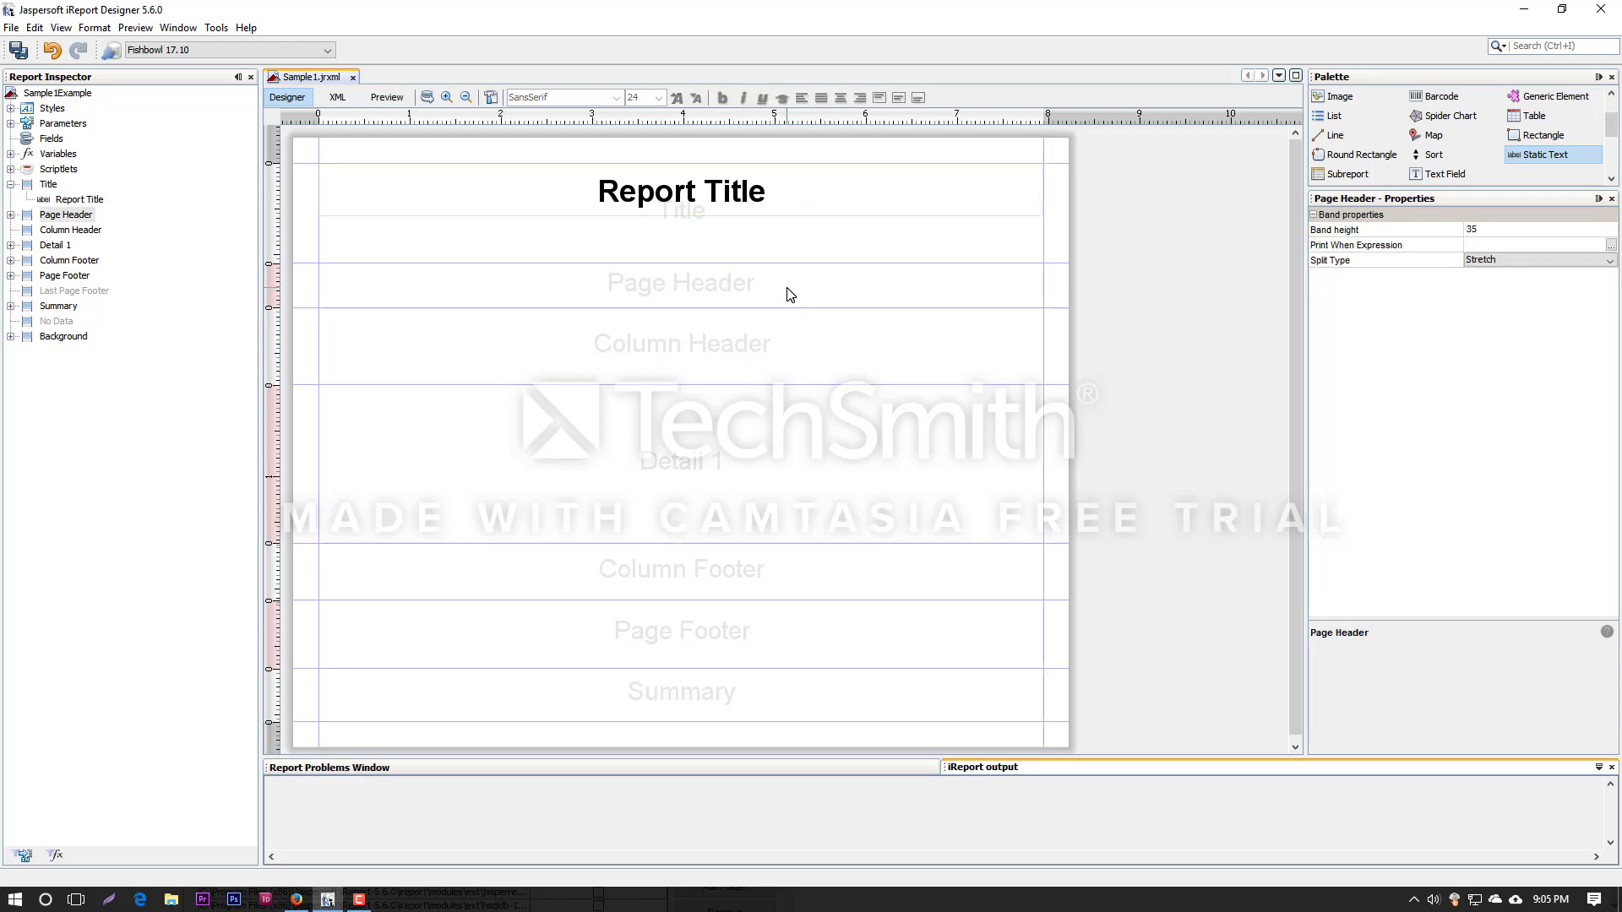
Move the Report Title element to the top of the Page Header band and fit the band's height to the element.
drag(774, 200, 736, 321)
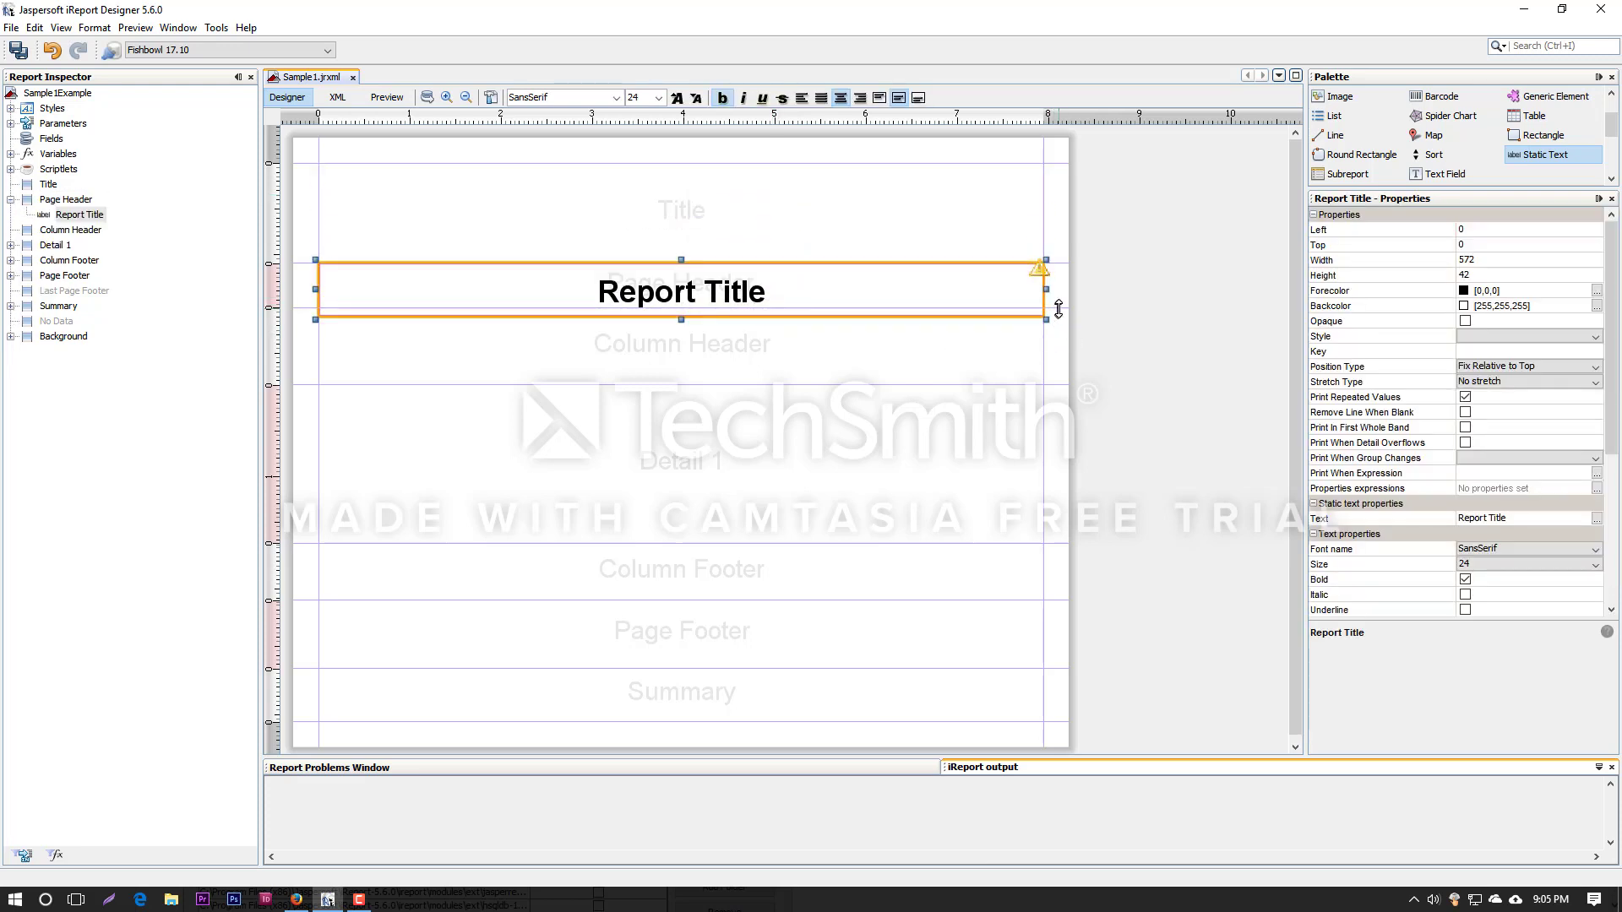
mouse_move(1058, 309)
mouse_down()
mouse_move(1058, 362)
mouse_move(1061, 291)
mouse_up()
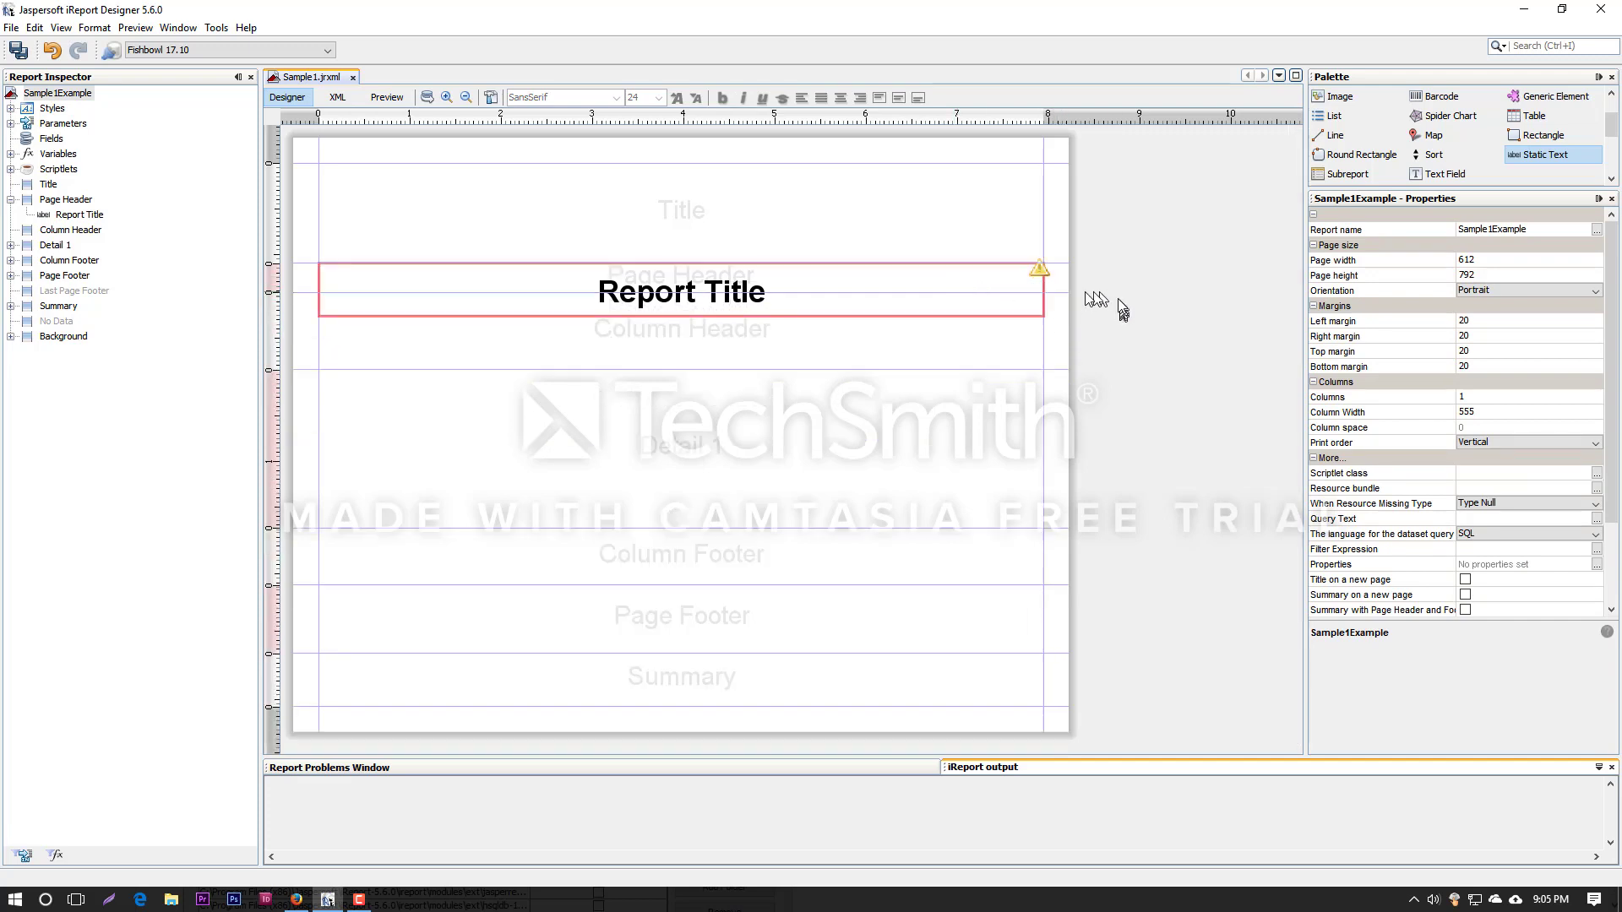
double_click(1056, 292)
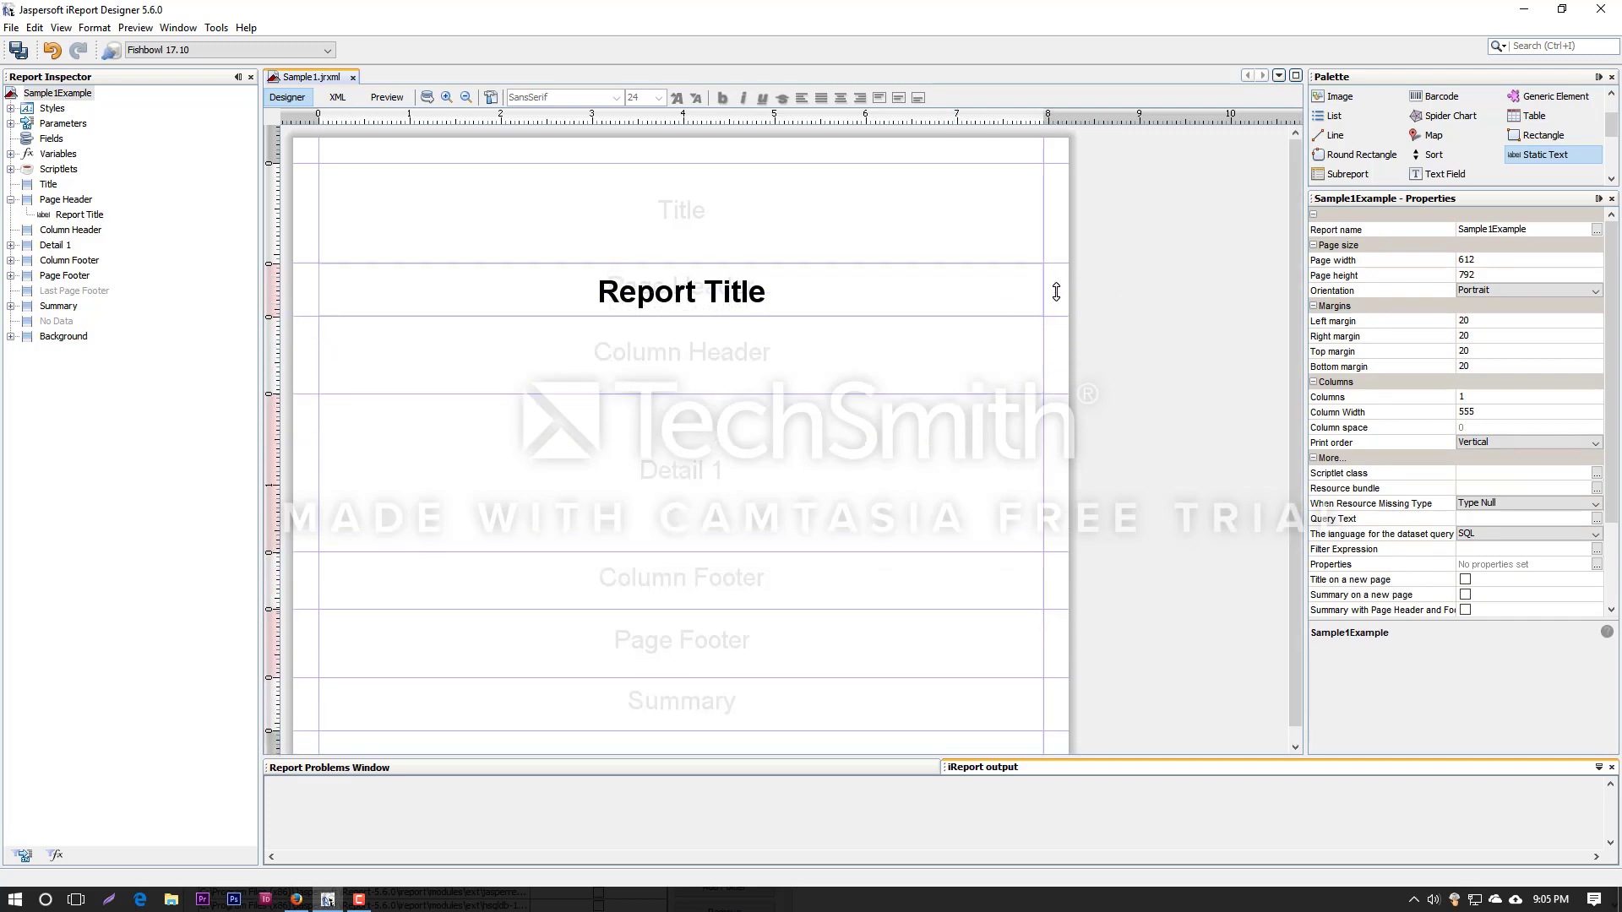
click(716, 294)
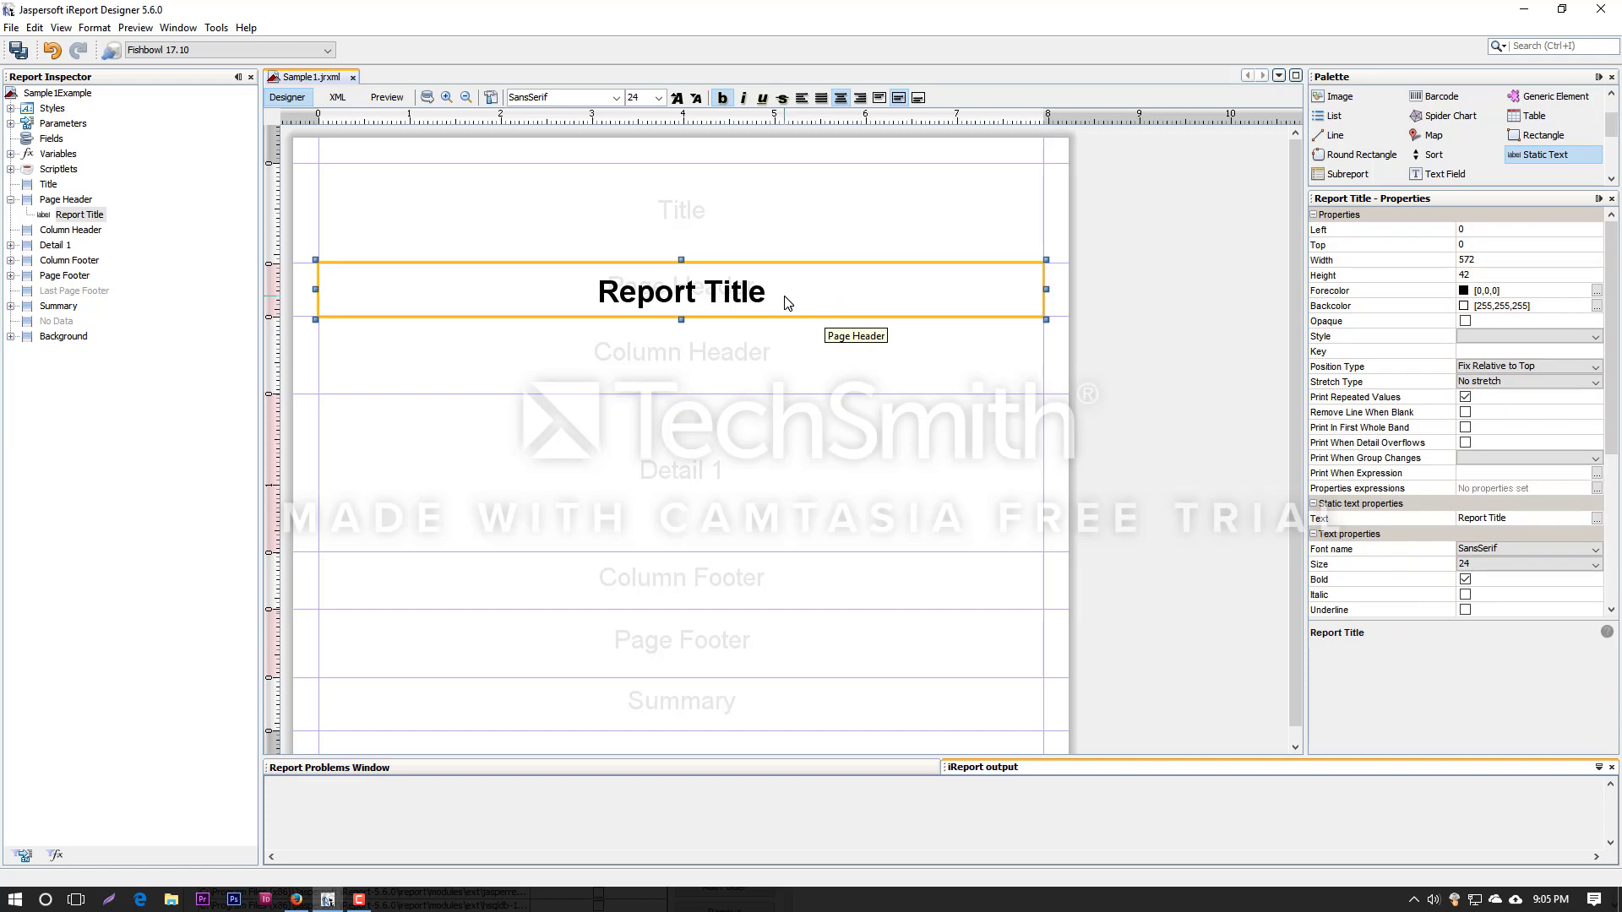
Examine the band properties of the Column Header, Page Footer and Summary bands.
click(766, 357)
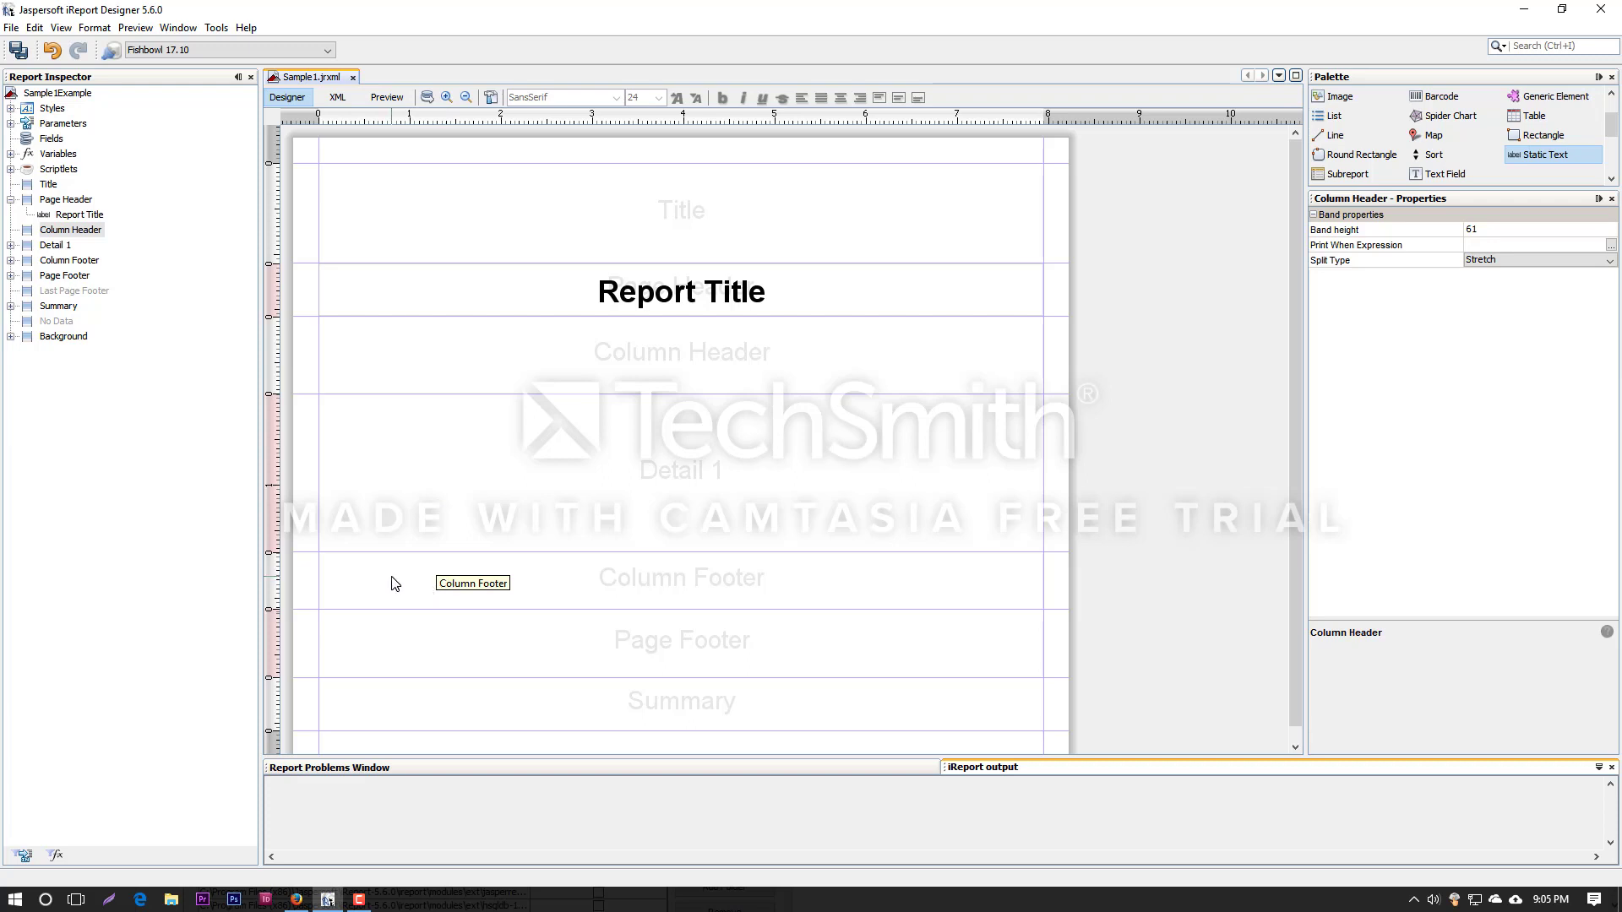
click(543, 669)
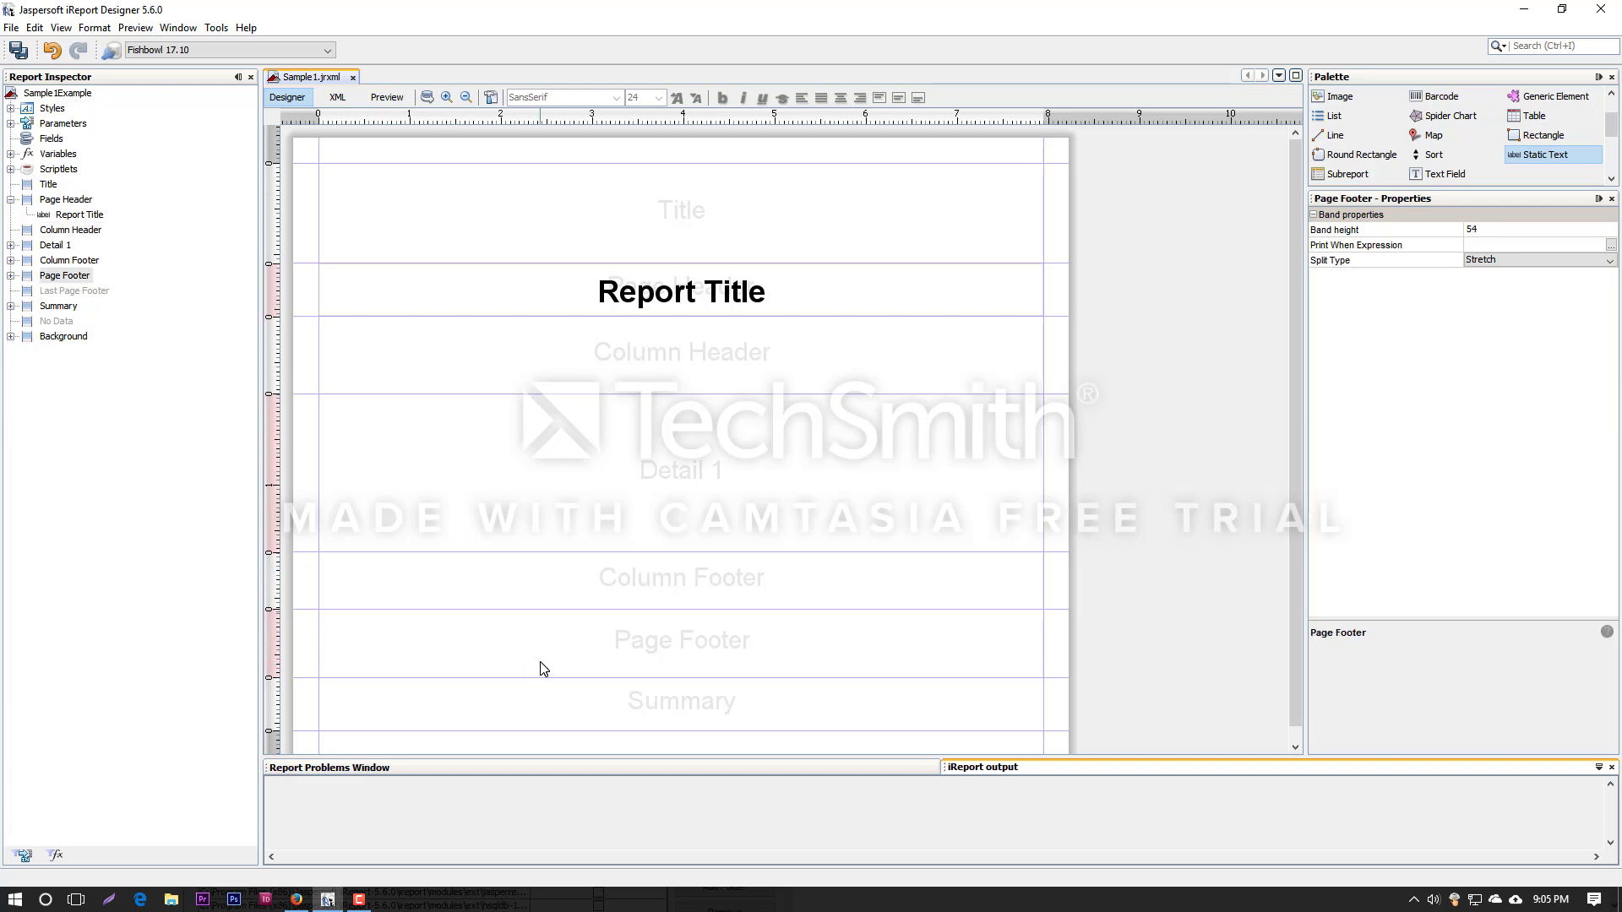
click(538, 715)
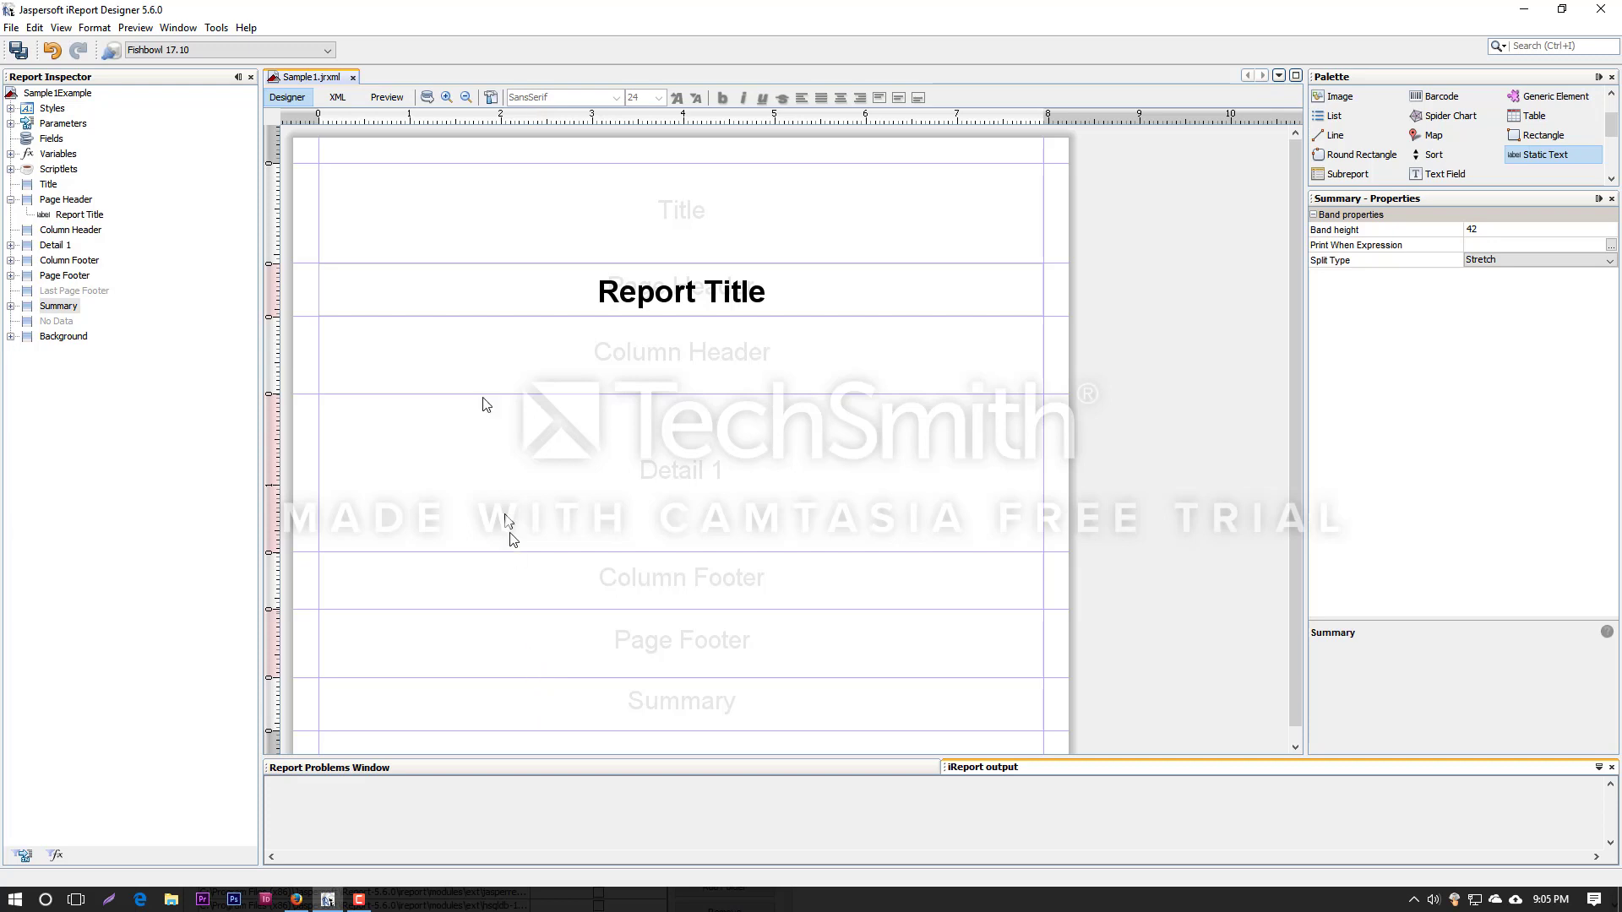
Add a report group named Group, grouped by the COLUMN_COUNT variable, with both a group header and a group footer.
click(465, 97)
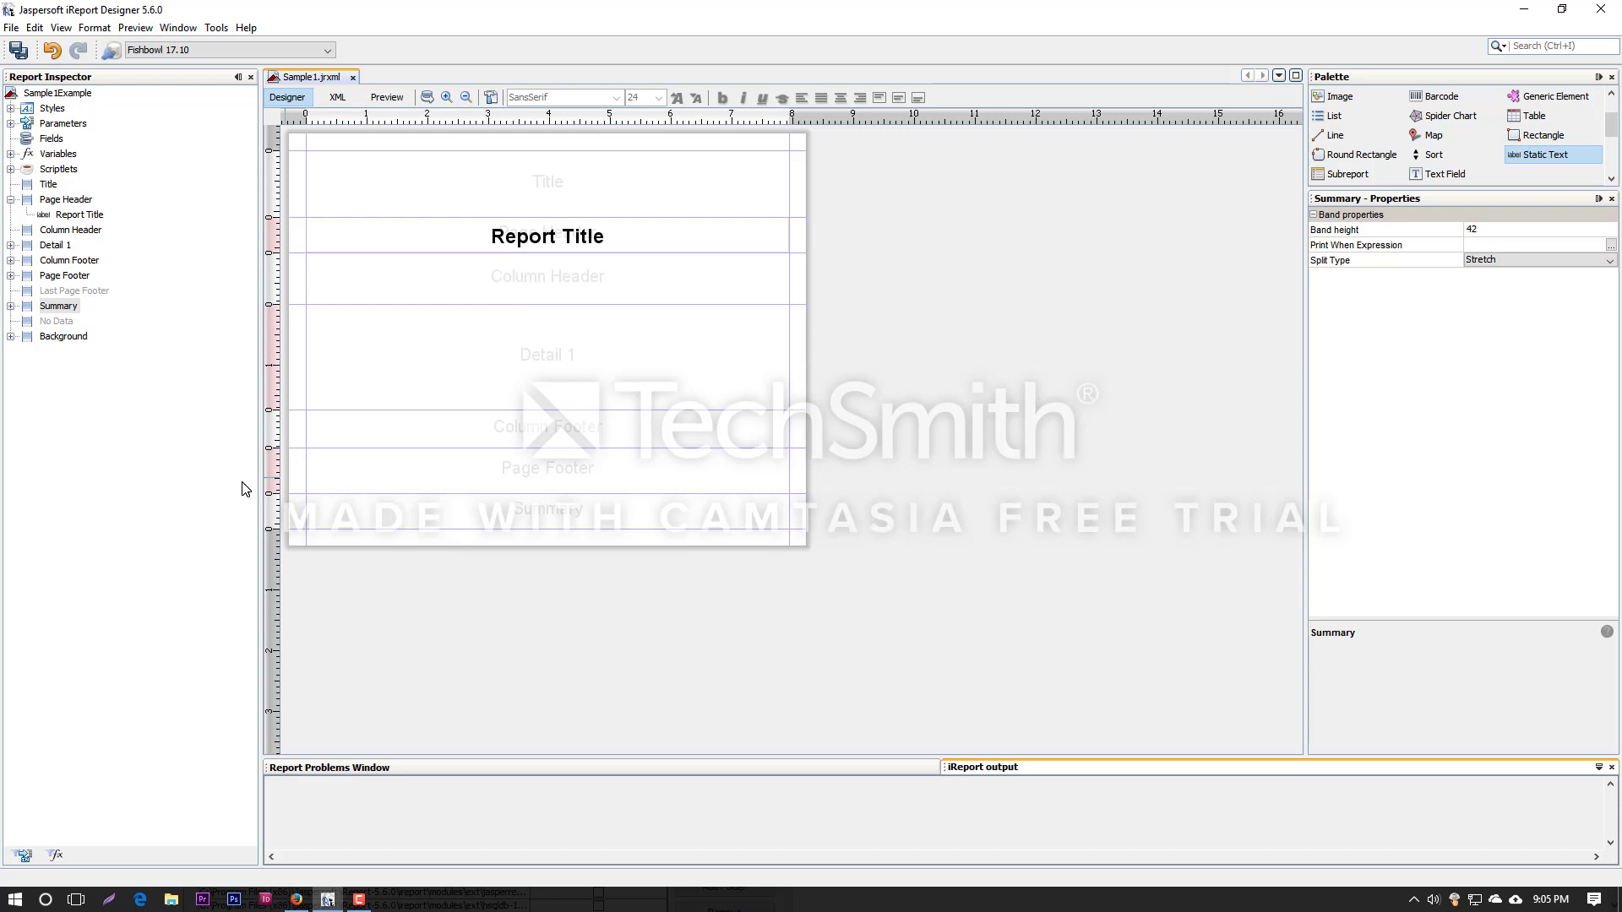
right_click(70, 97)
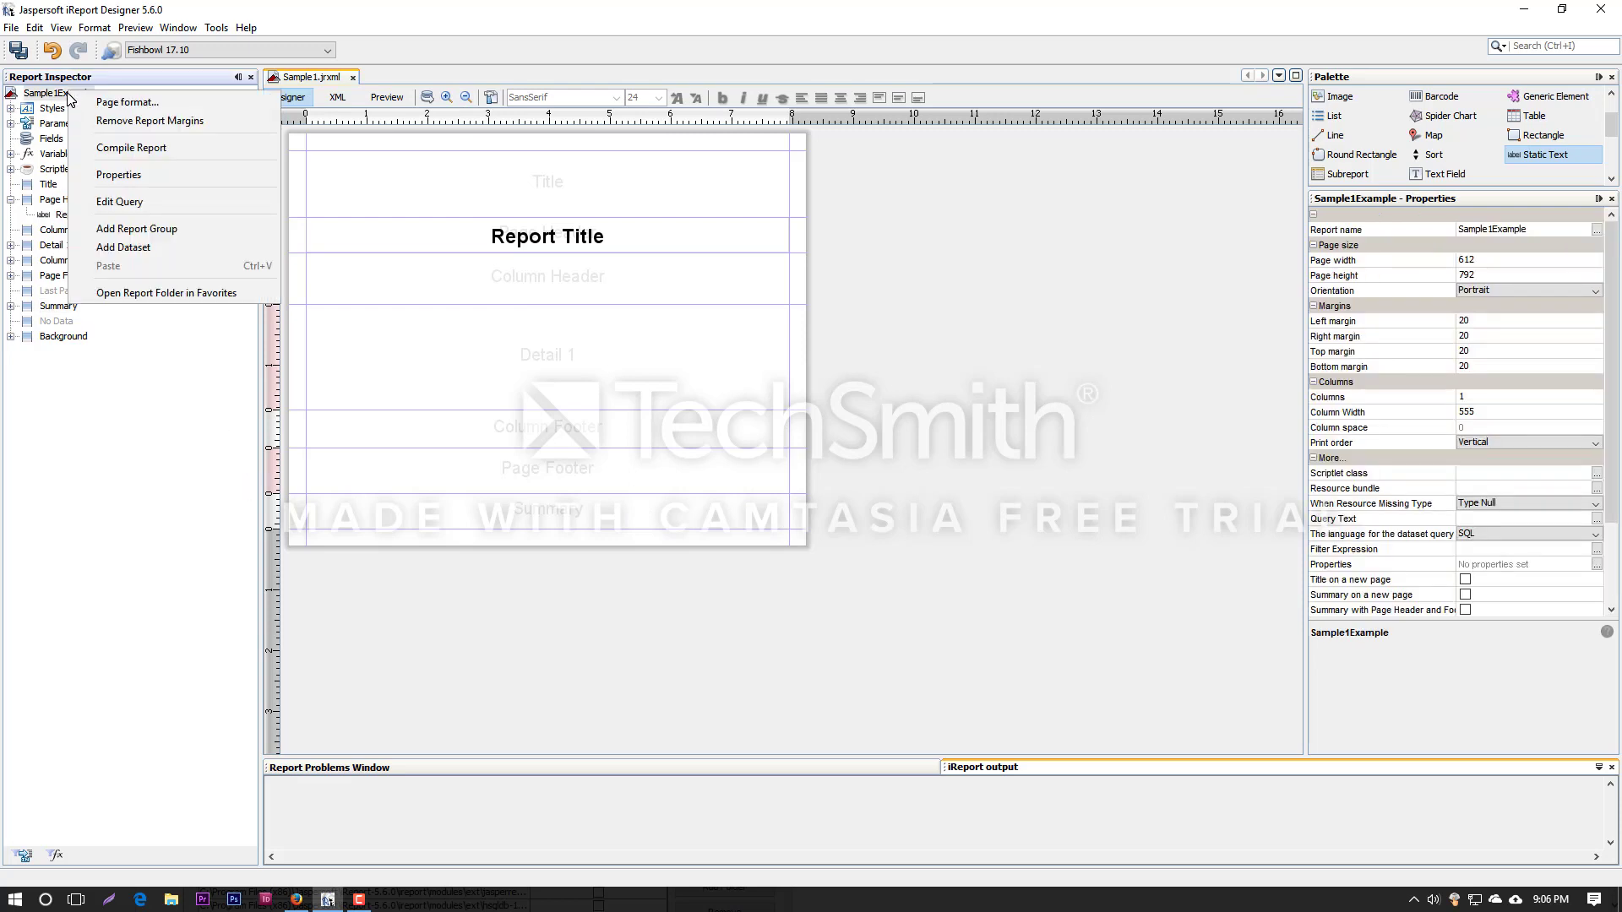
click(131, 231)
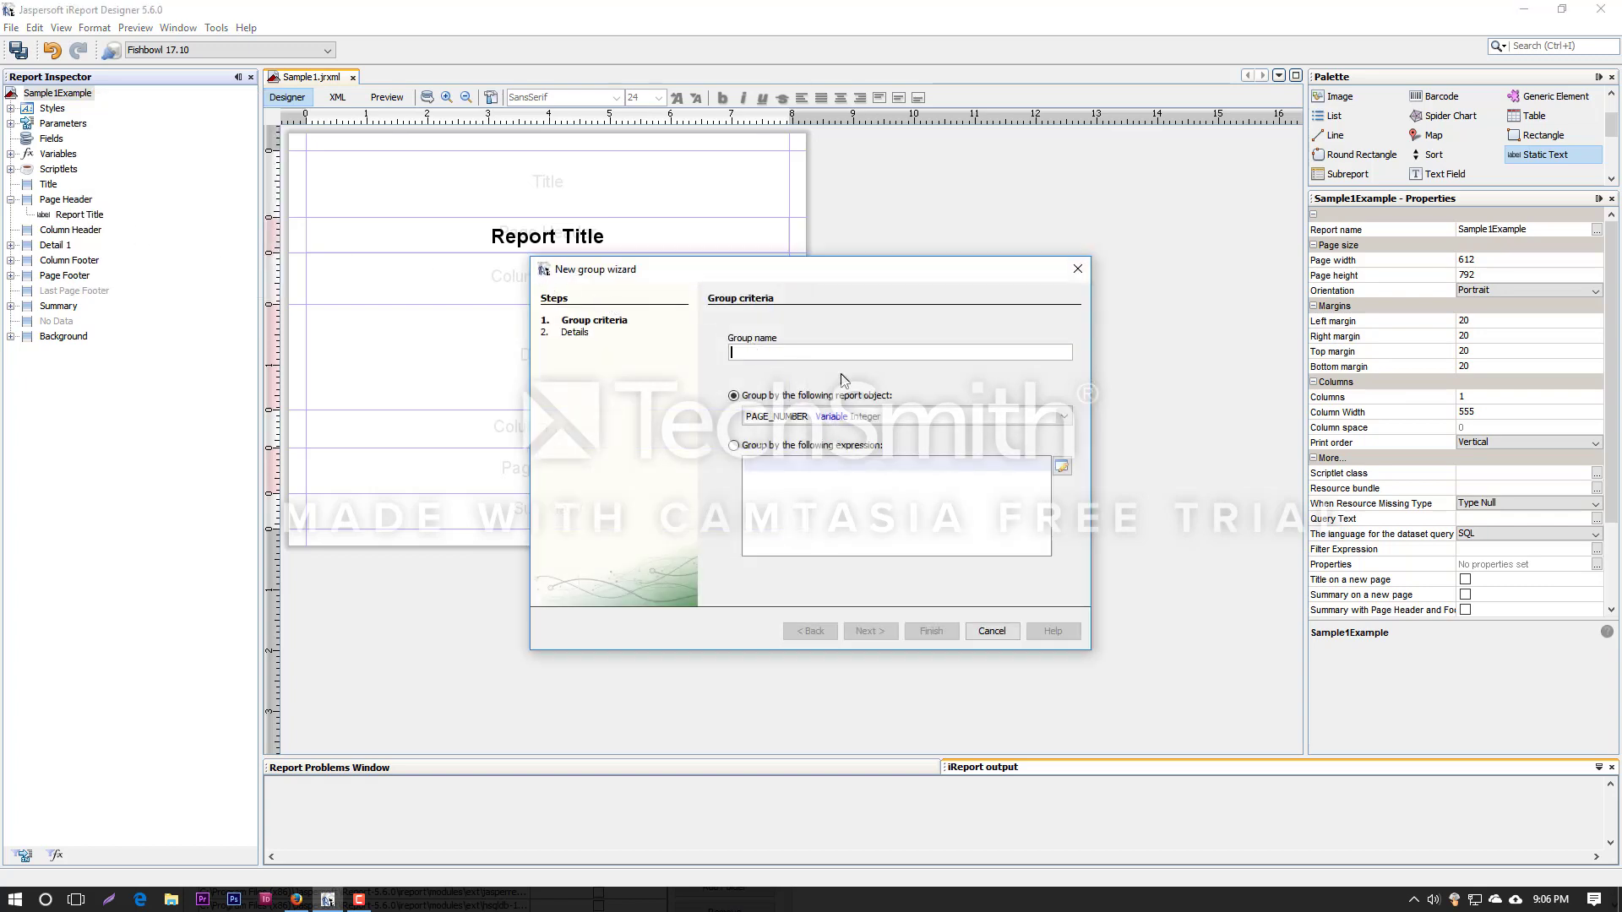
text(Gropu)
key(BackSpace)
text(up)
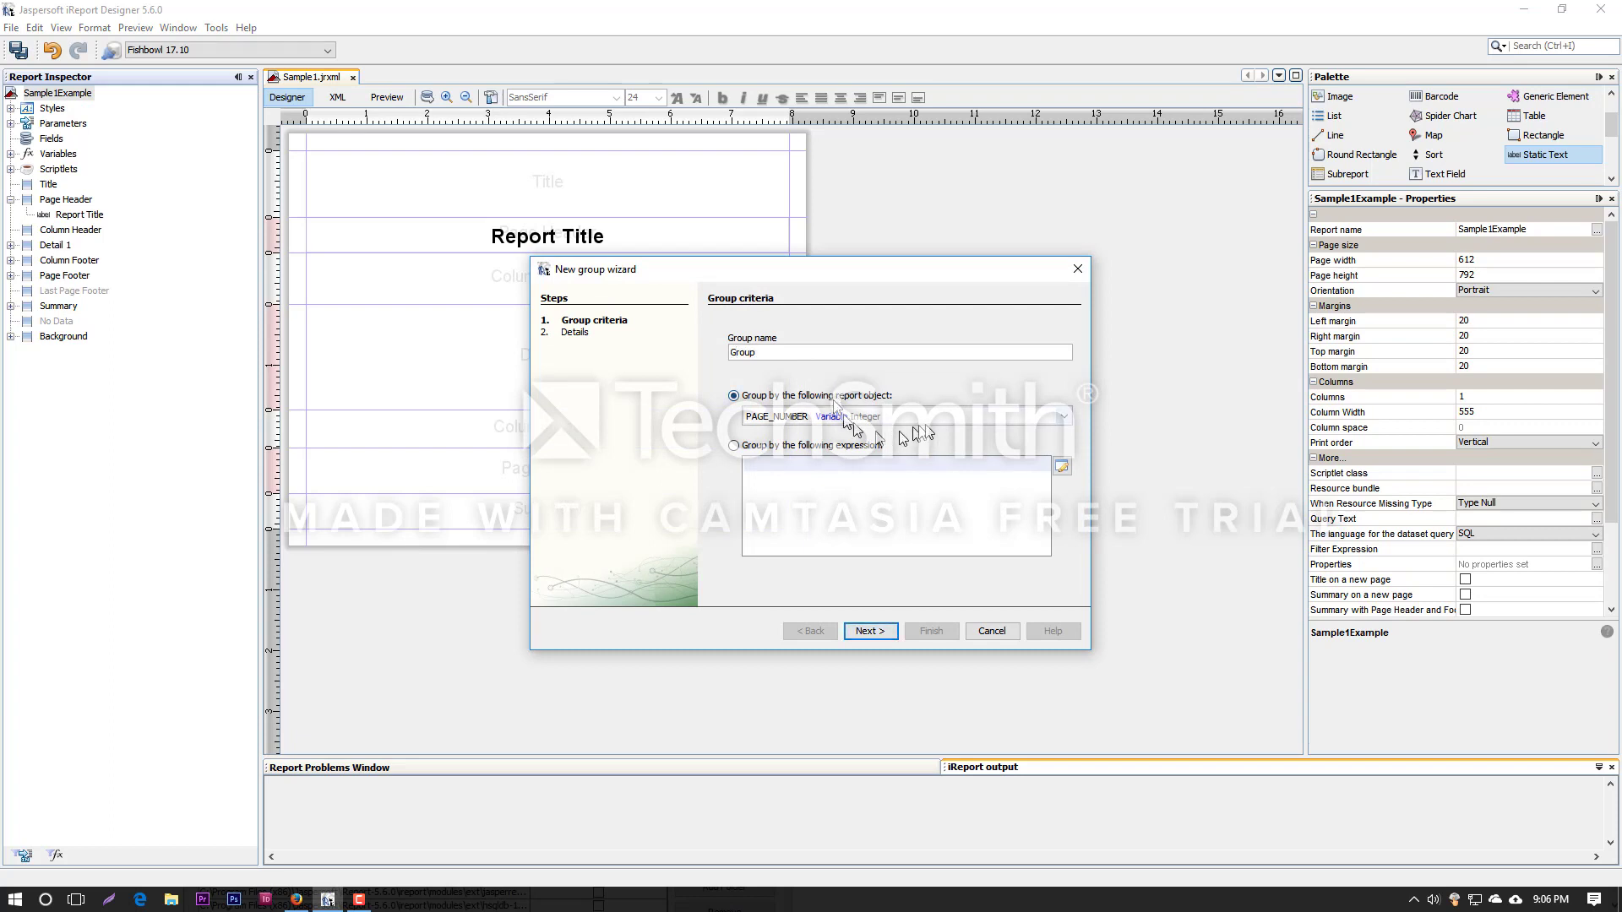
click(944, 413)
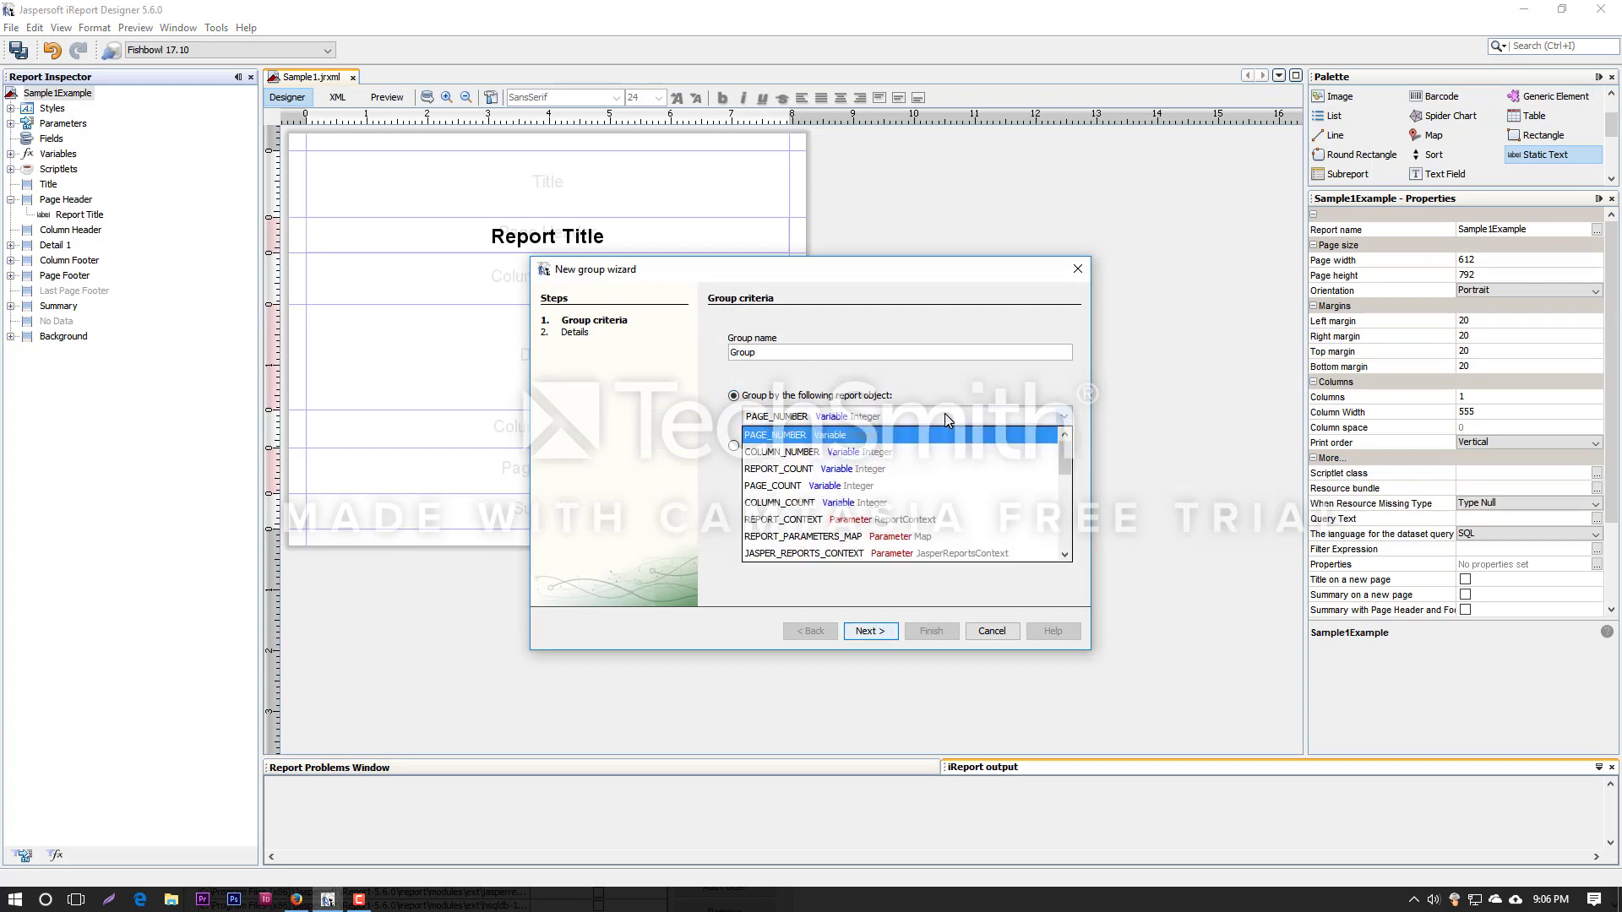
click(881, 502)
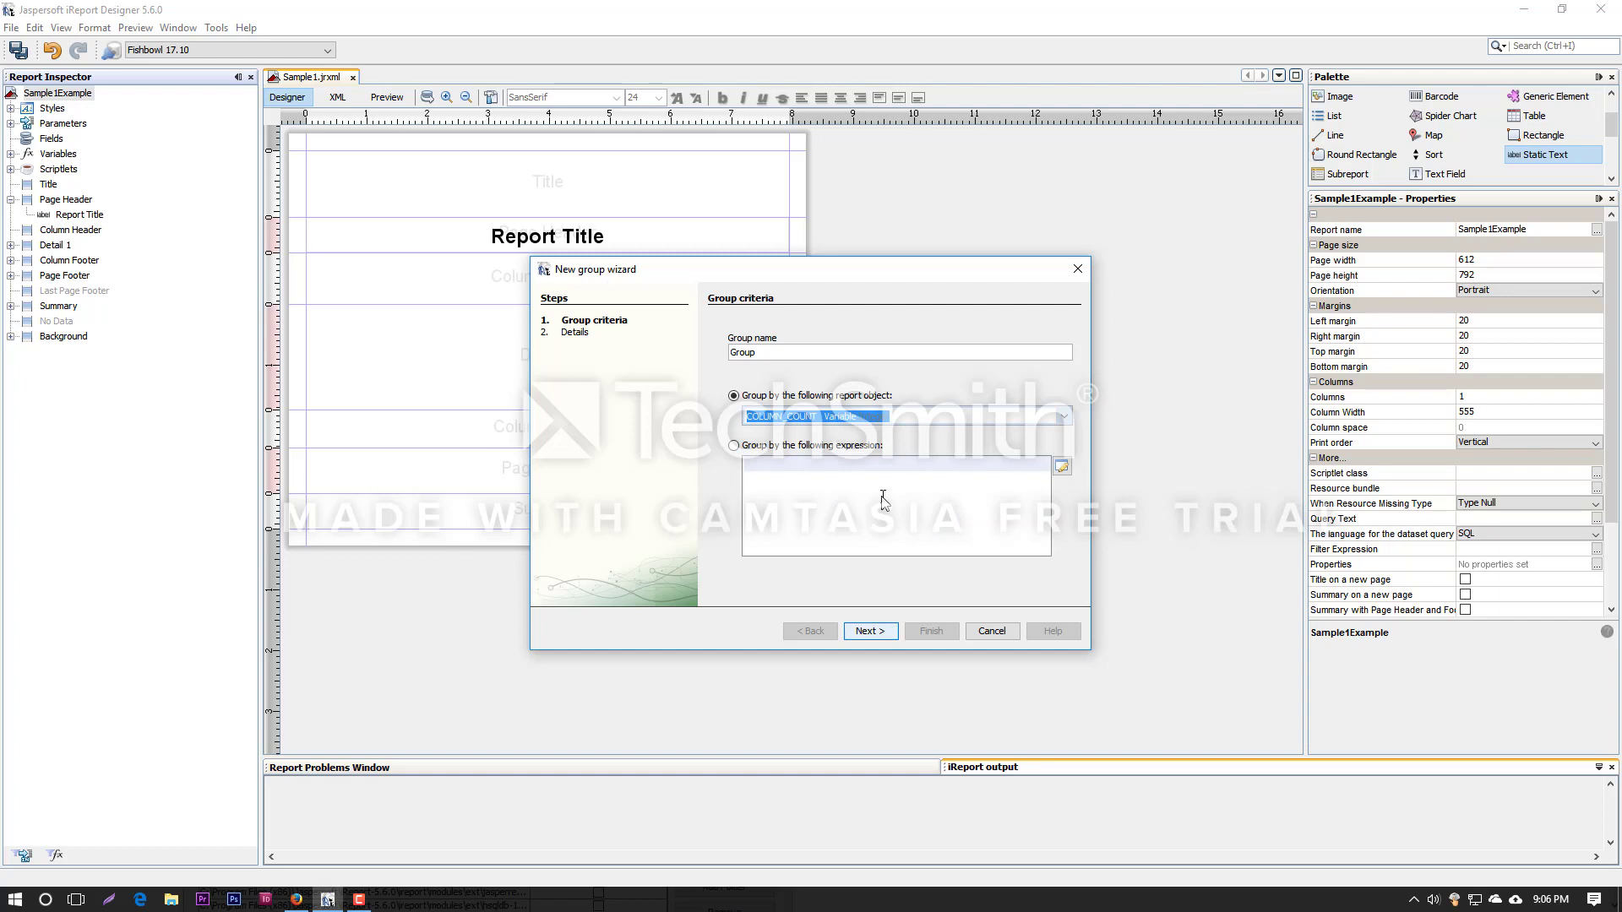
click(870, 631)
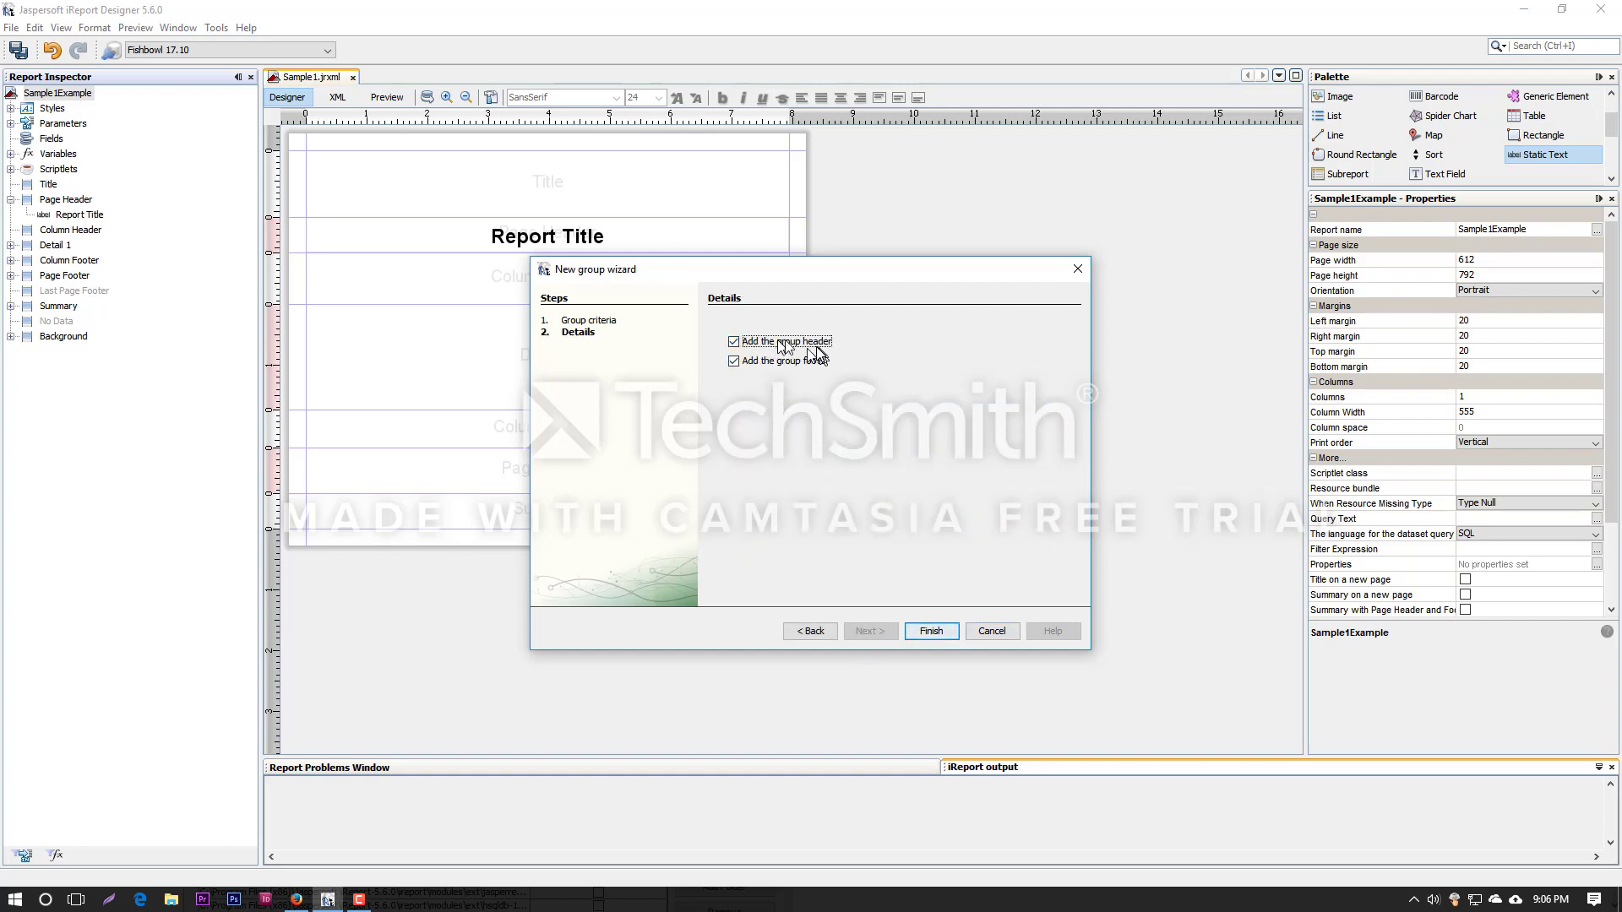
click(931, 631)
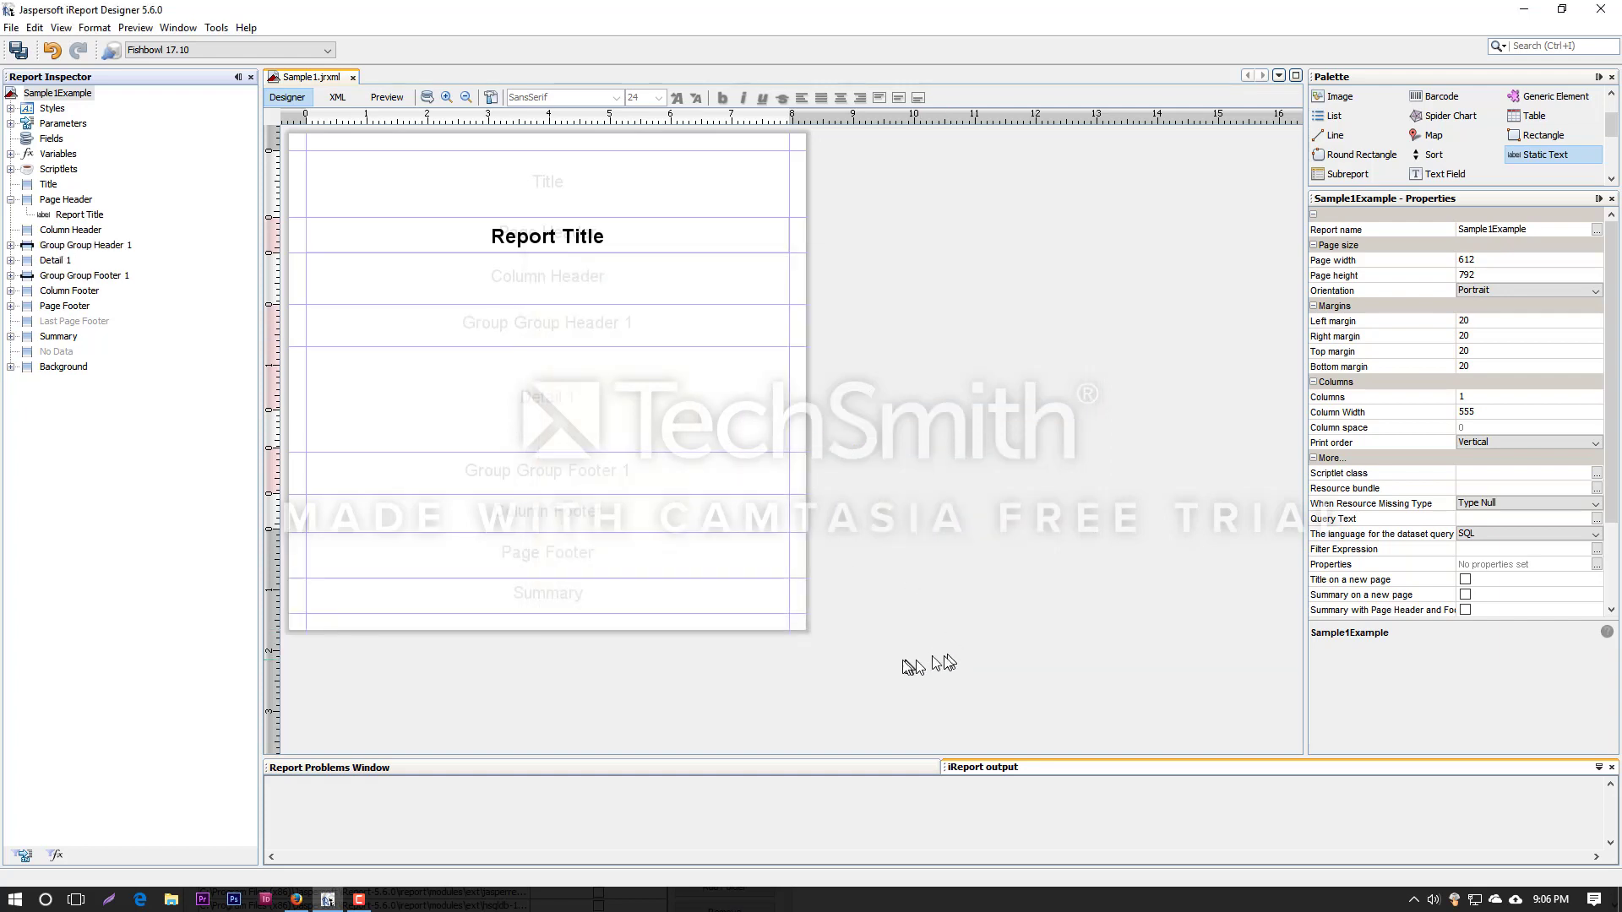
Delete the whole report group named Group, including its header and footer bands.
click(76, 246)
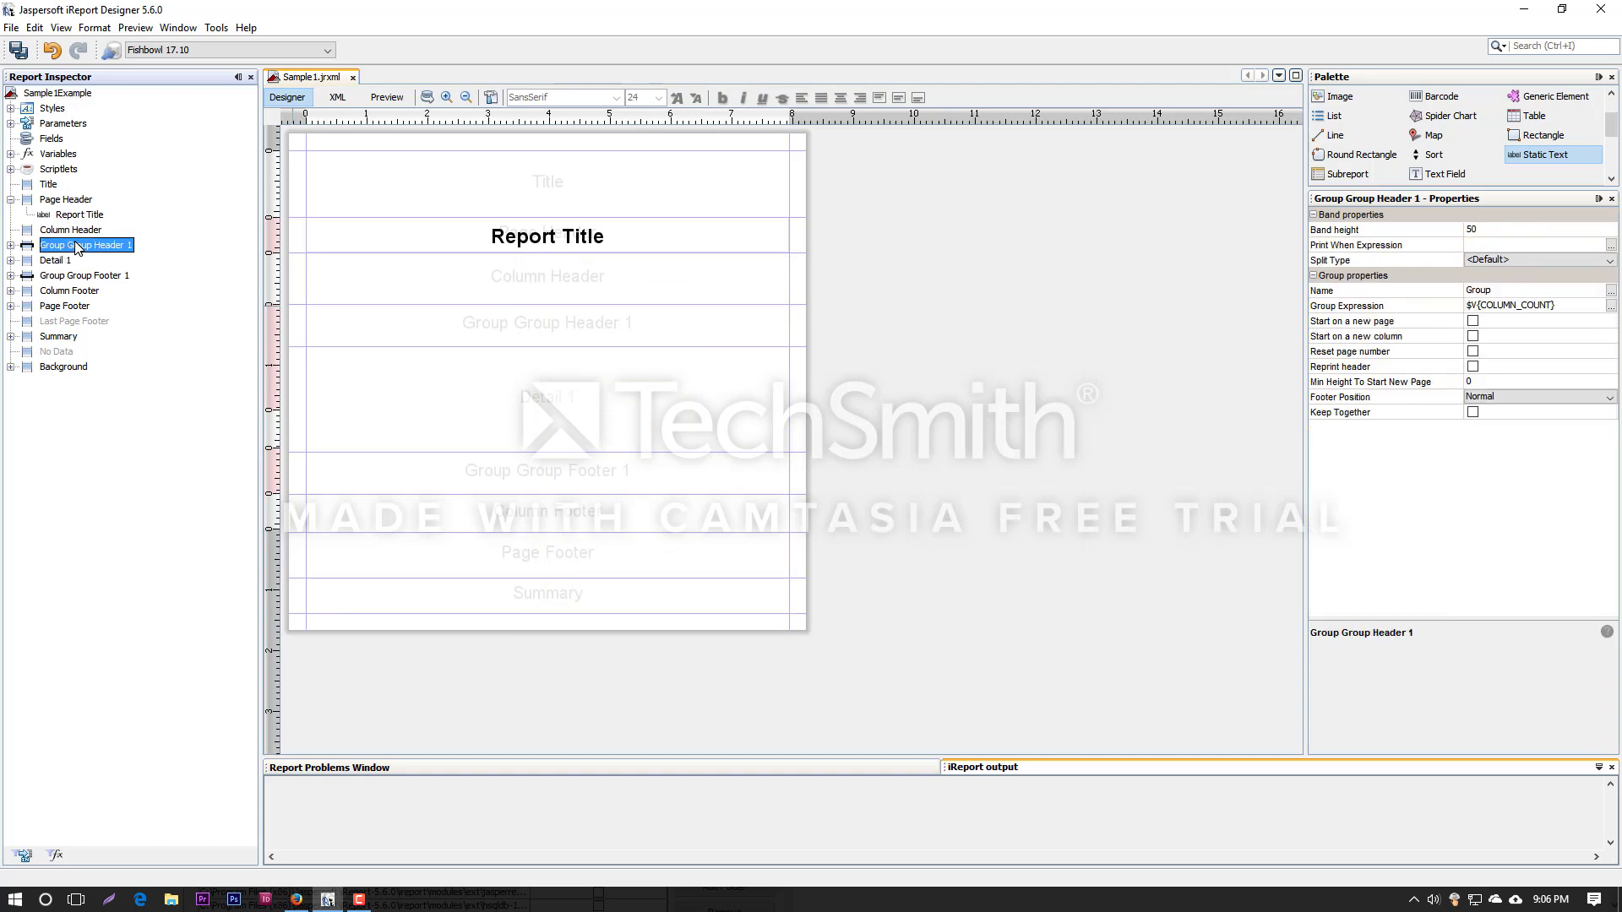
right_click(77, 248)
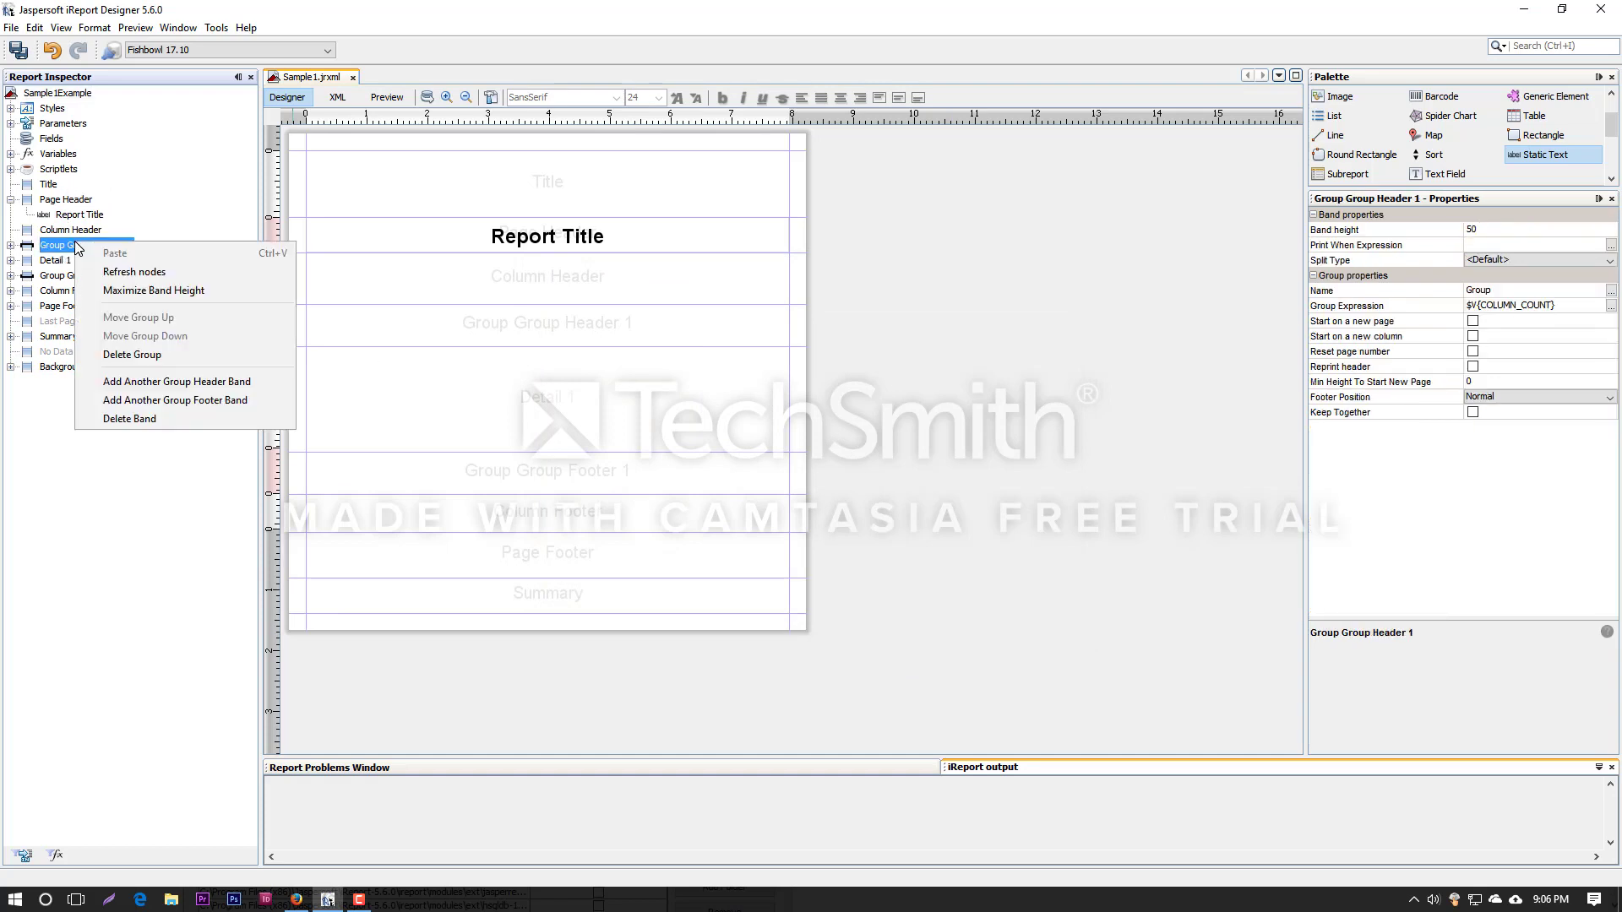
click(128, 358)
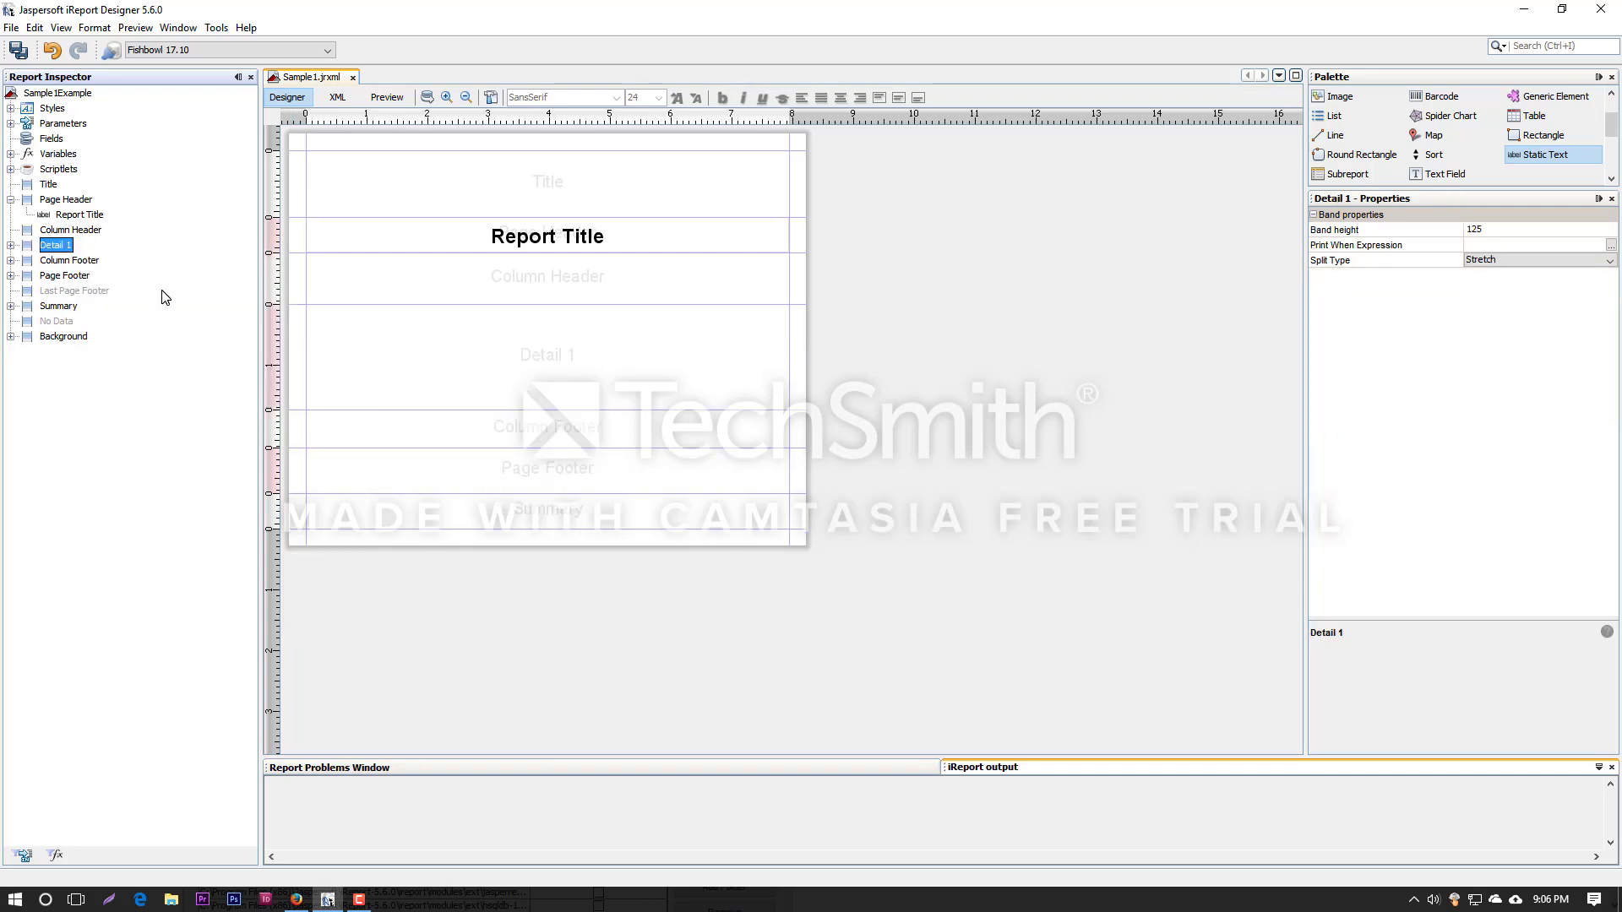
Add another detail band below Detail 1 and delete that added band.
right_click(57, 251)
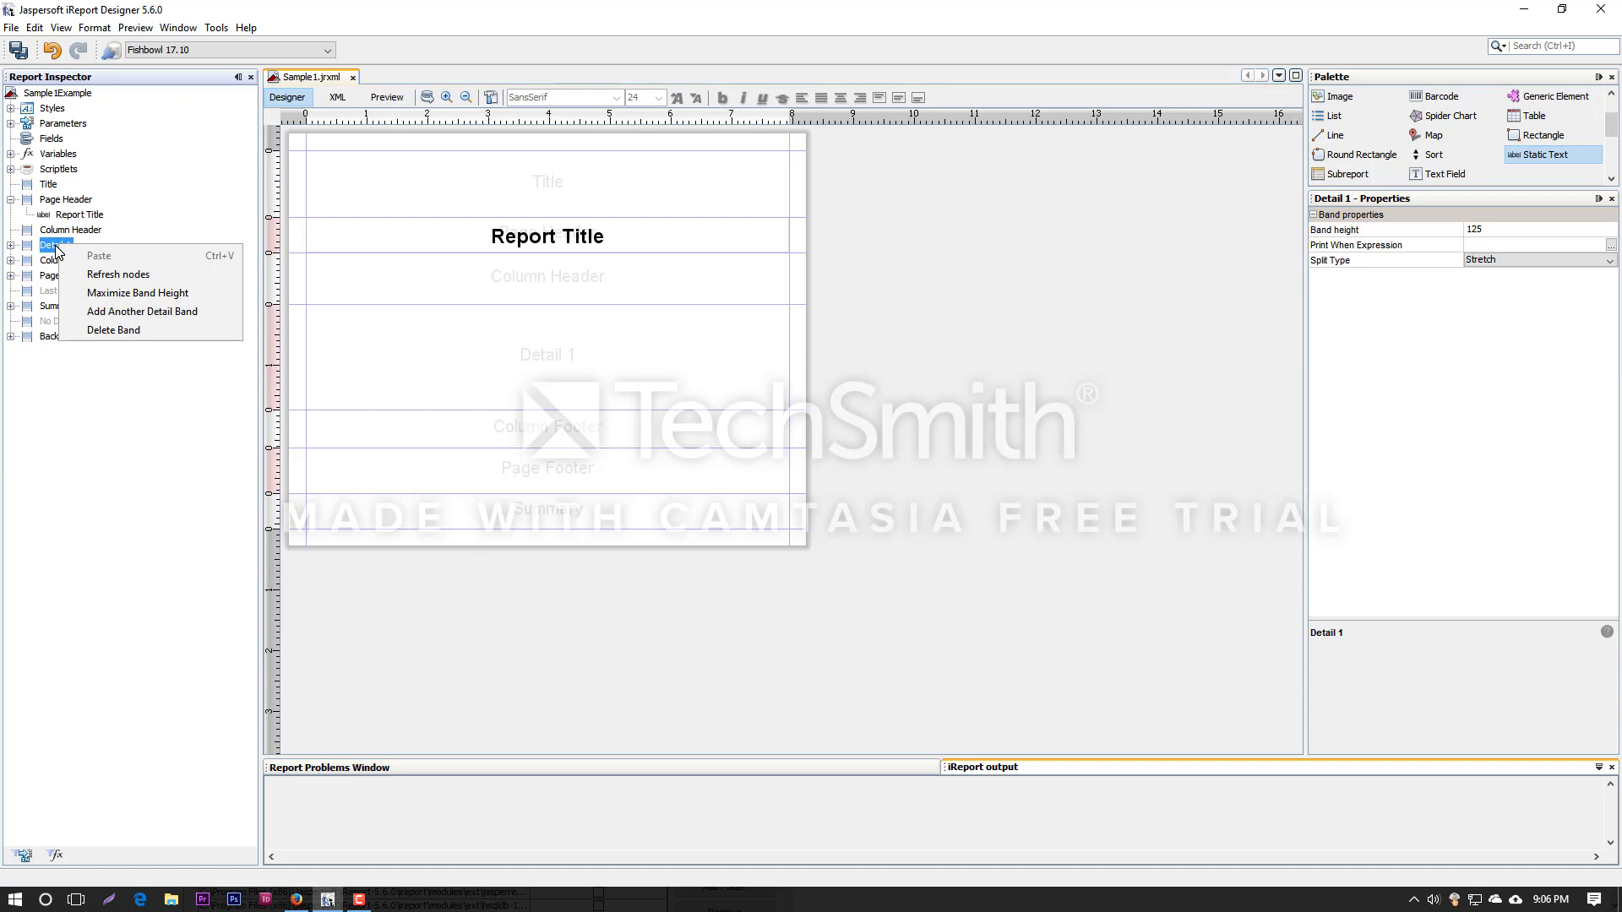
click(109, 312)
right_click(56, 260)
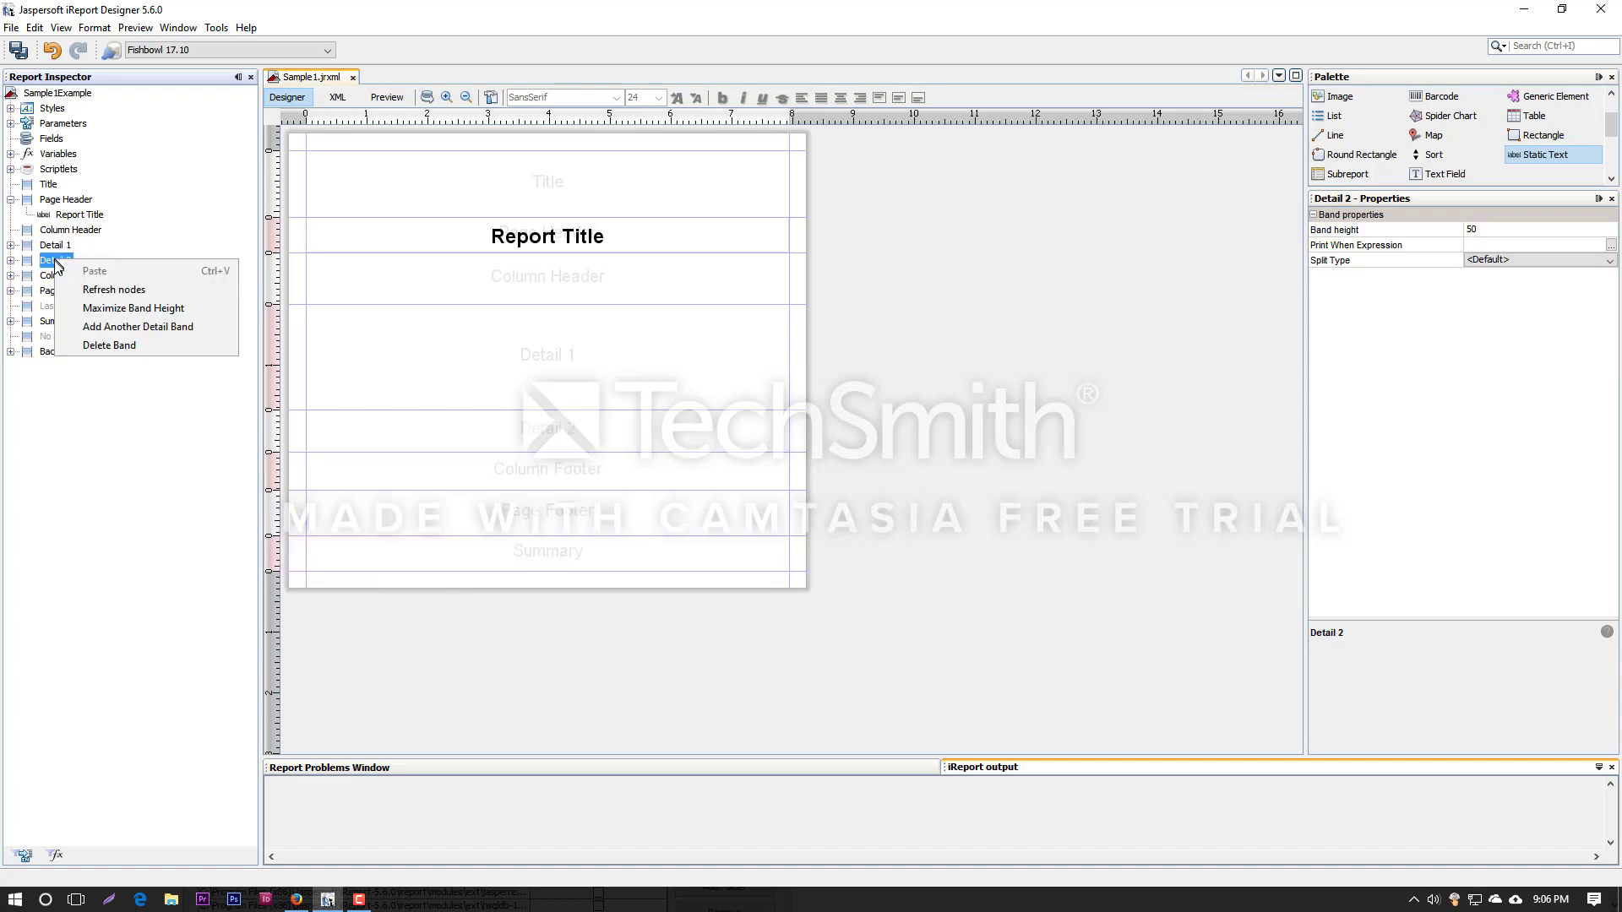
click(109, 345)
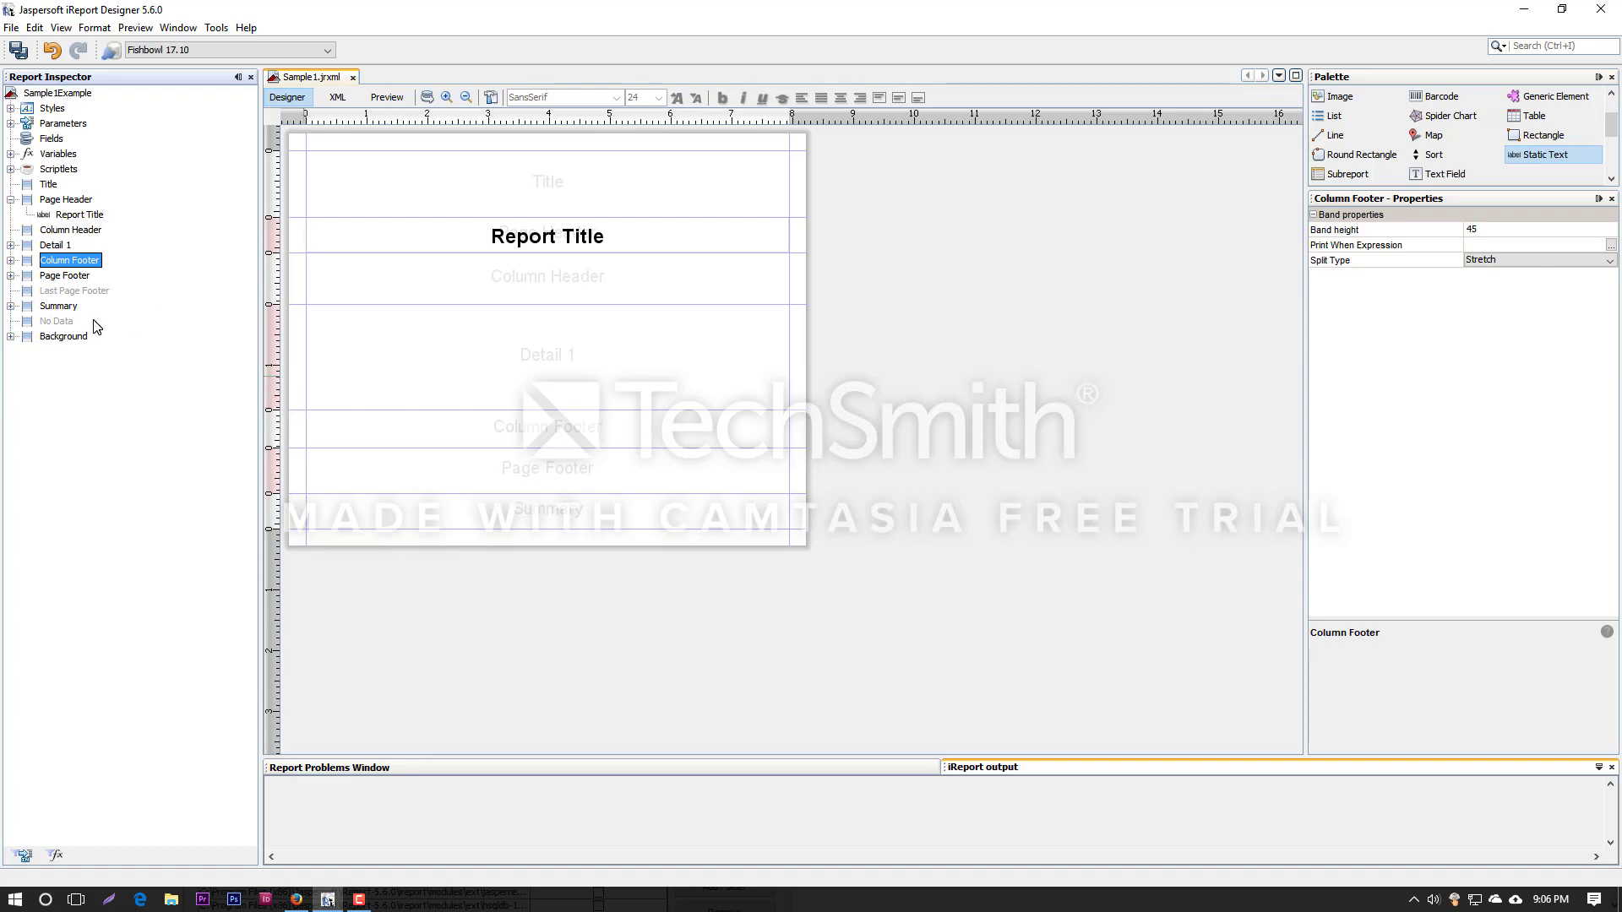
Look through the report's Styles, Parameters and Fields nodes.
click(53, 109)
click(62, 124)
click(52, 139)
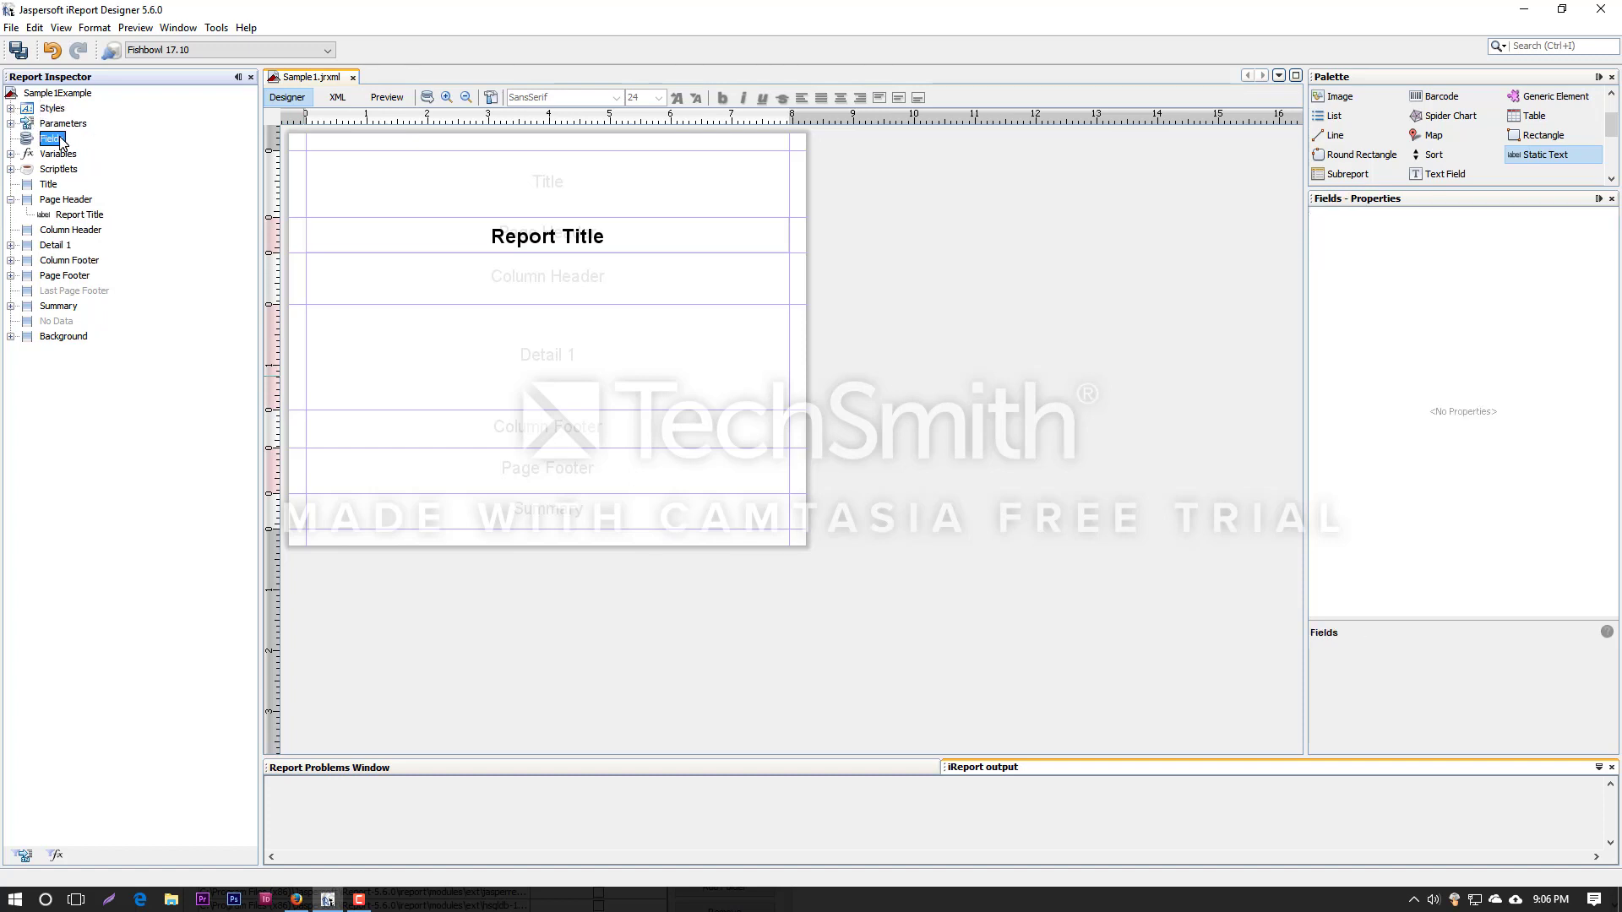
Select the Report Title element in the Page Header band and view the report's XML source.
click(71, 217)
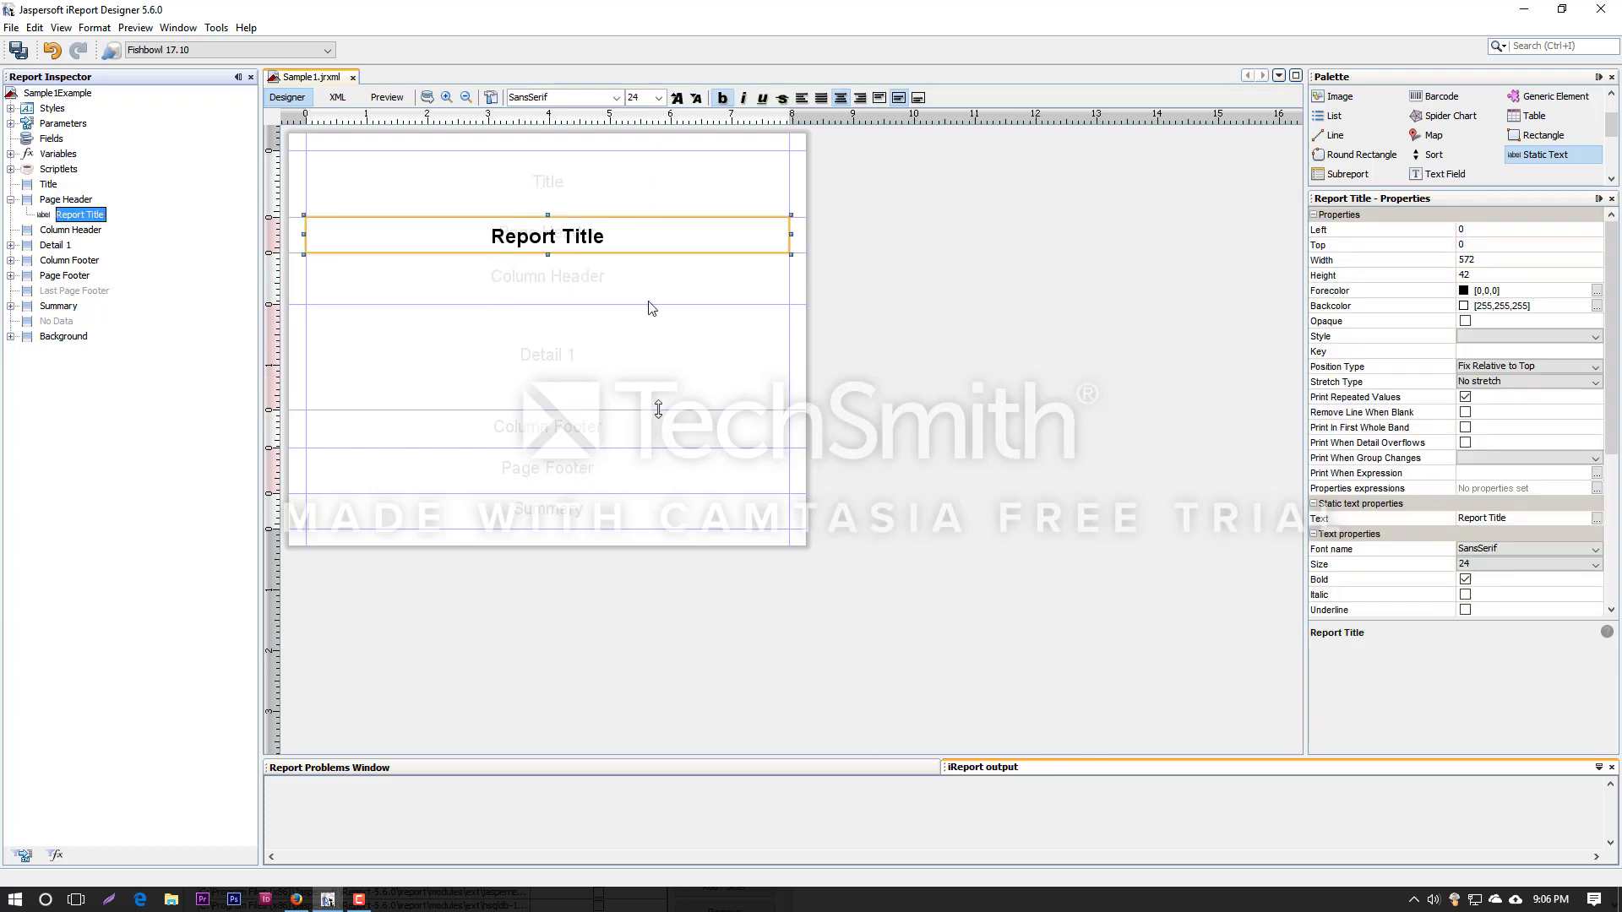
click(639, 247)
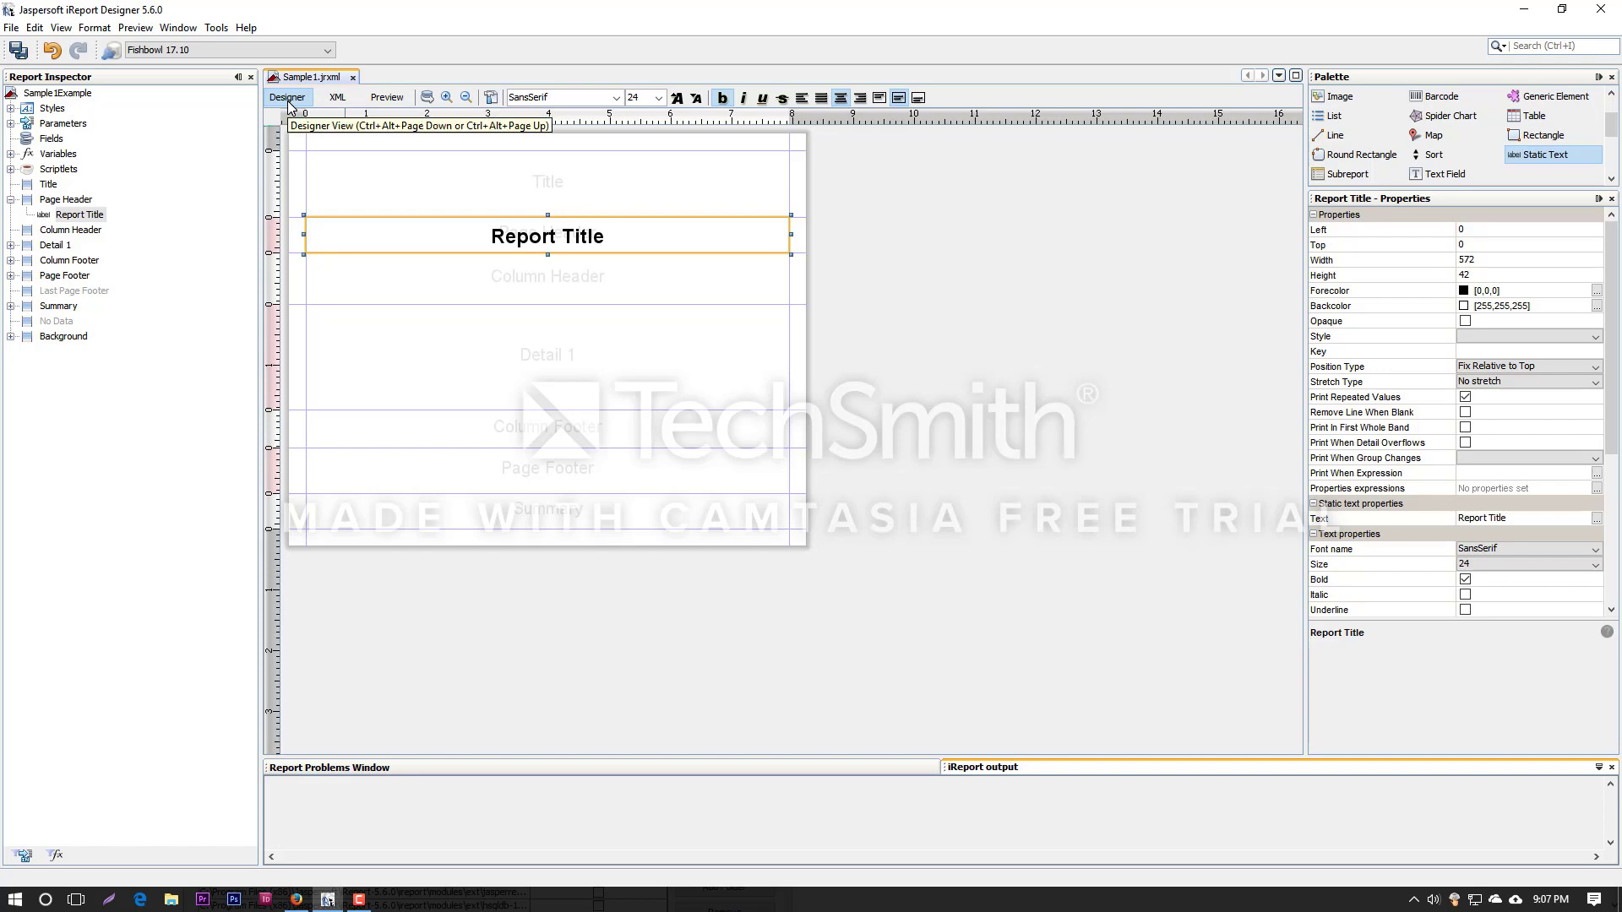
click(336, 97)
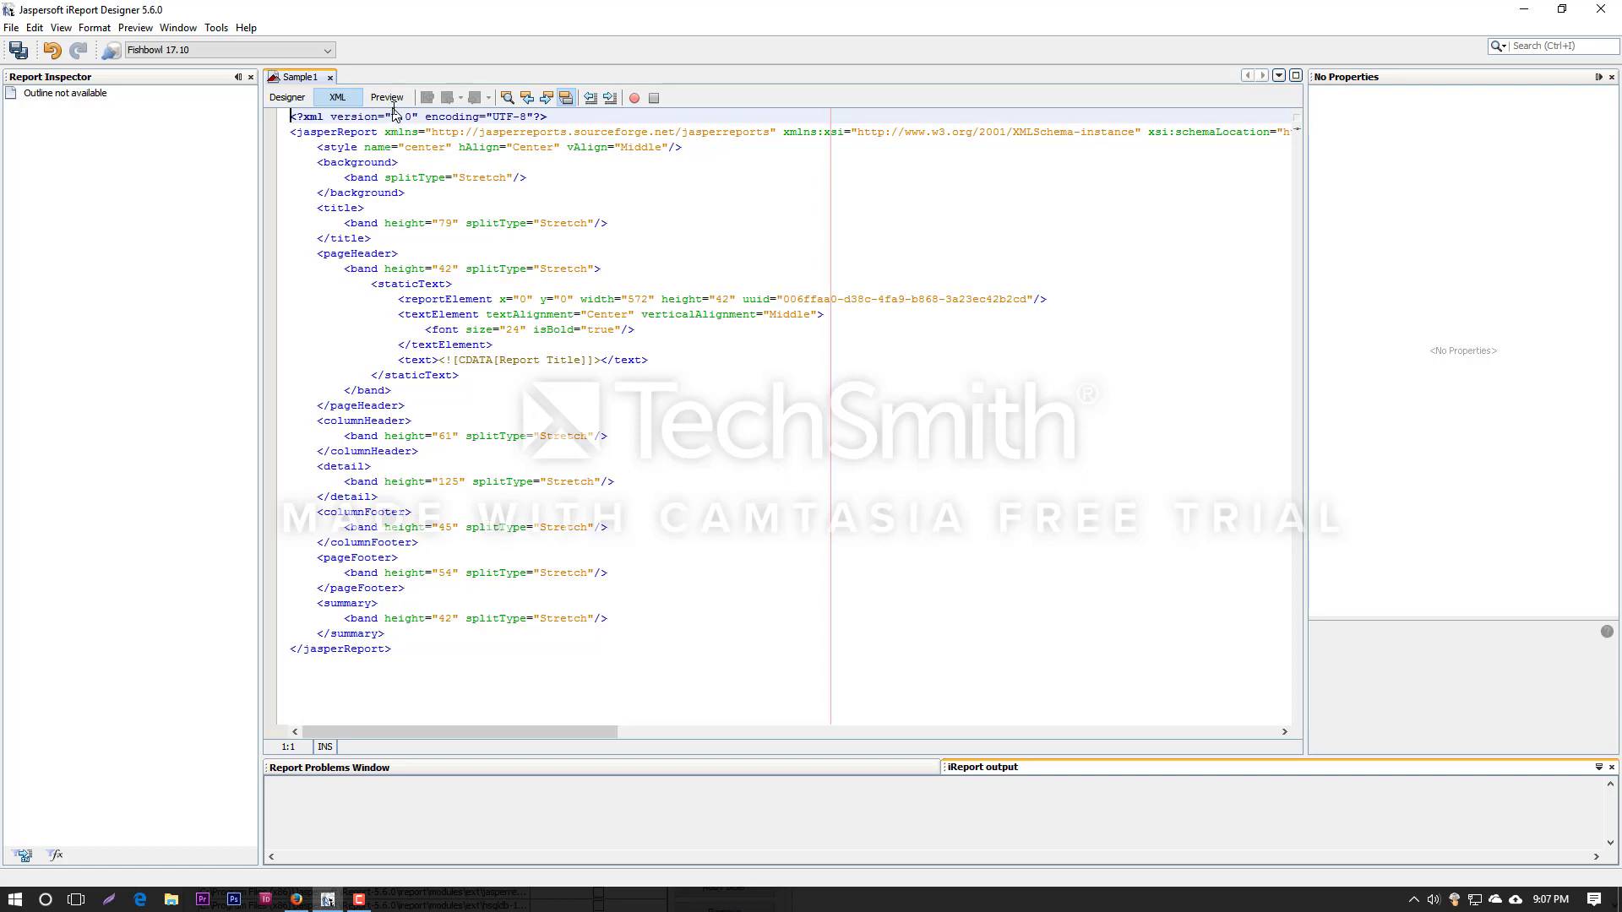
Search the report's XML source for "height".
click(501, 267)
key(ctrl+f)
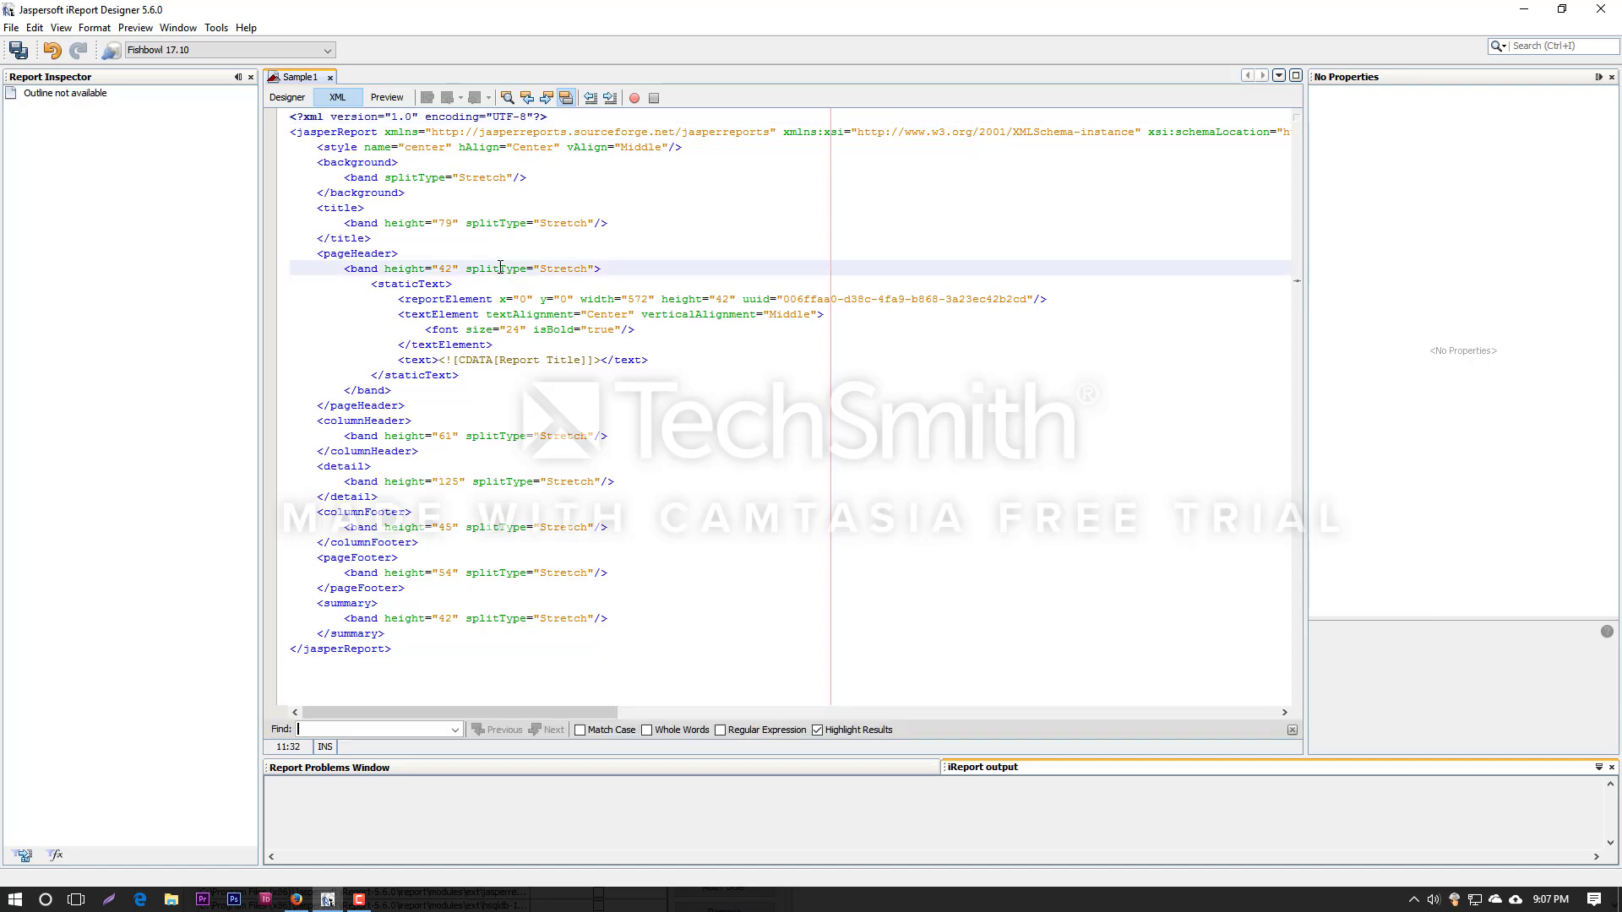
text(height)
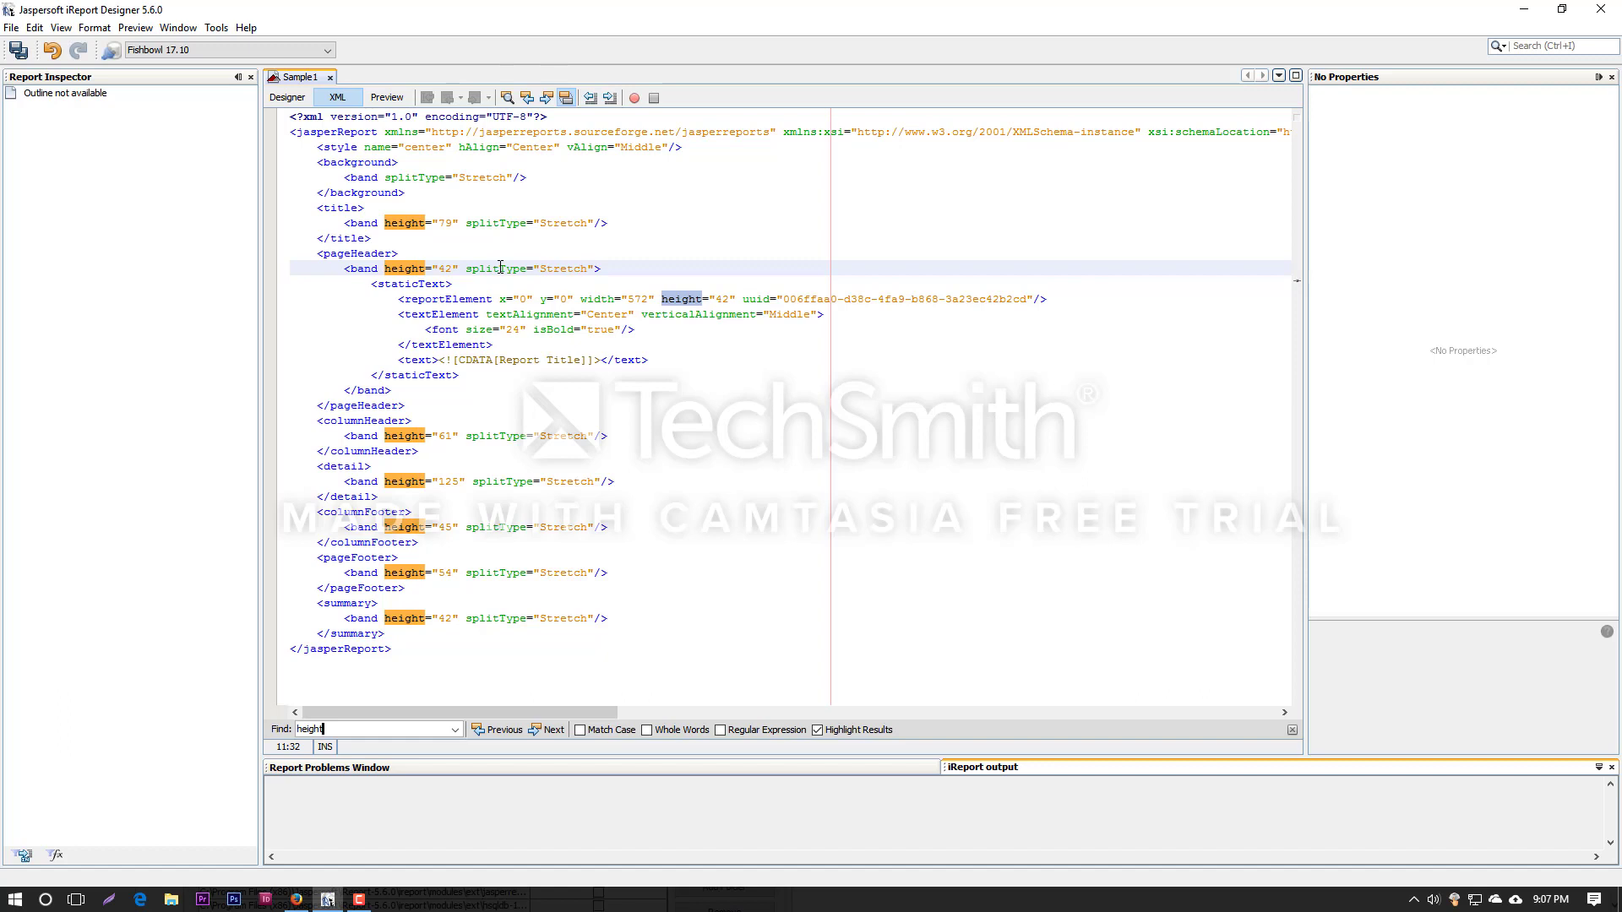
Preview the report, return to the designer view, and dismiss the resulting message.
click(384, 98)
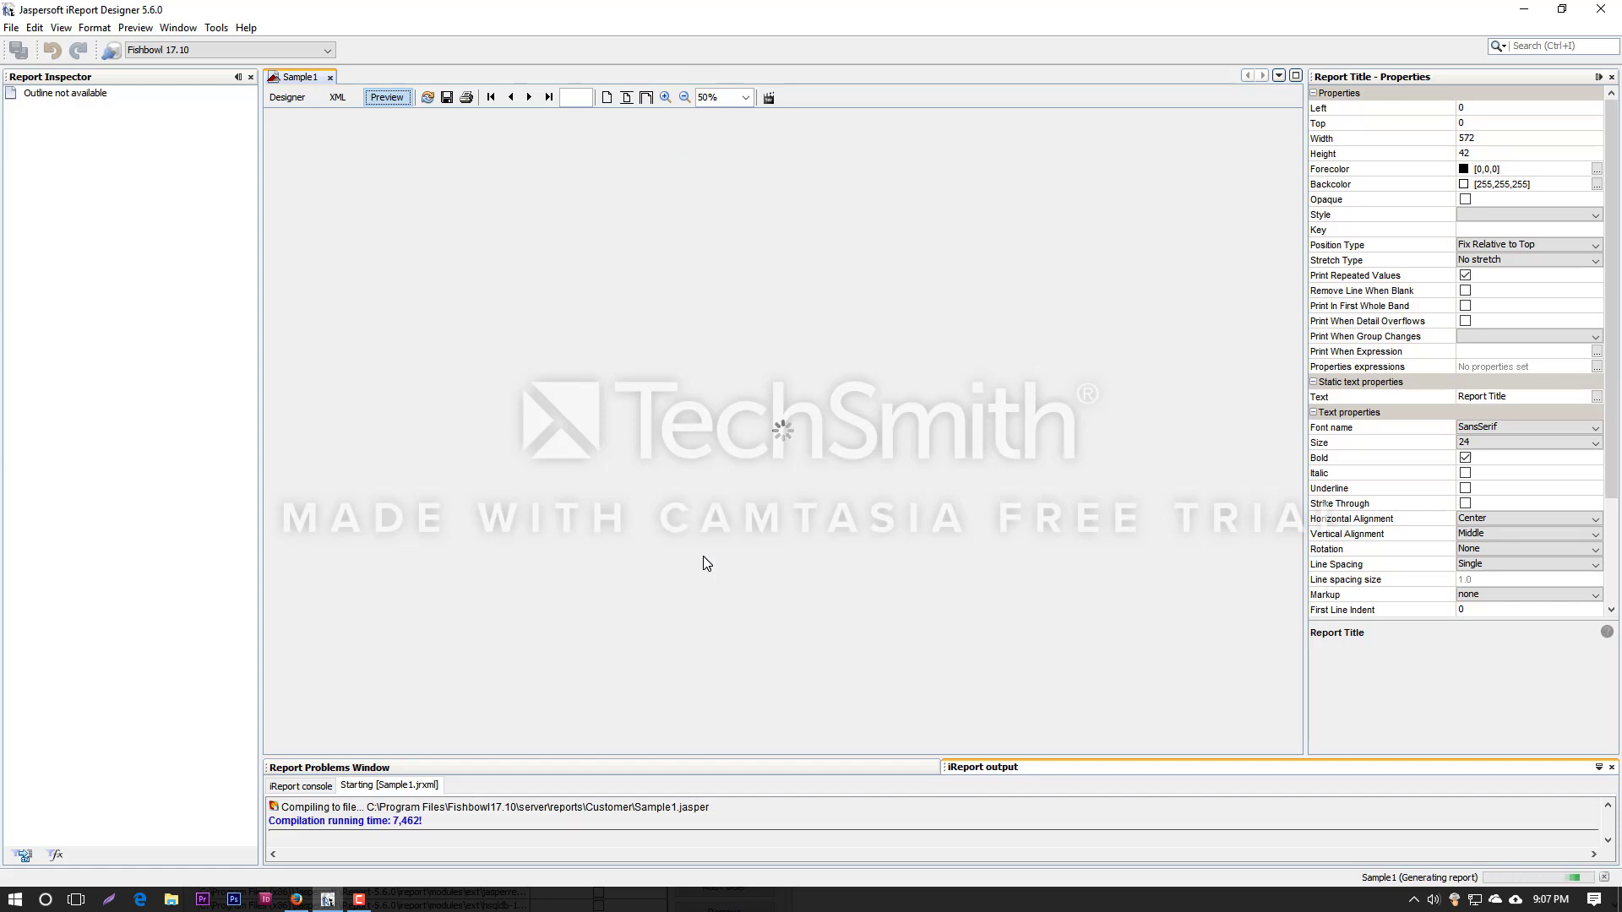
click(295, 97)
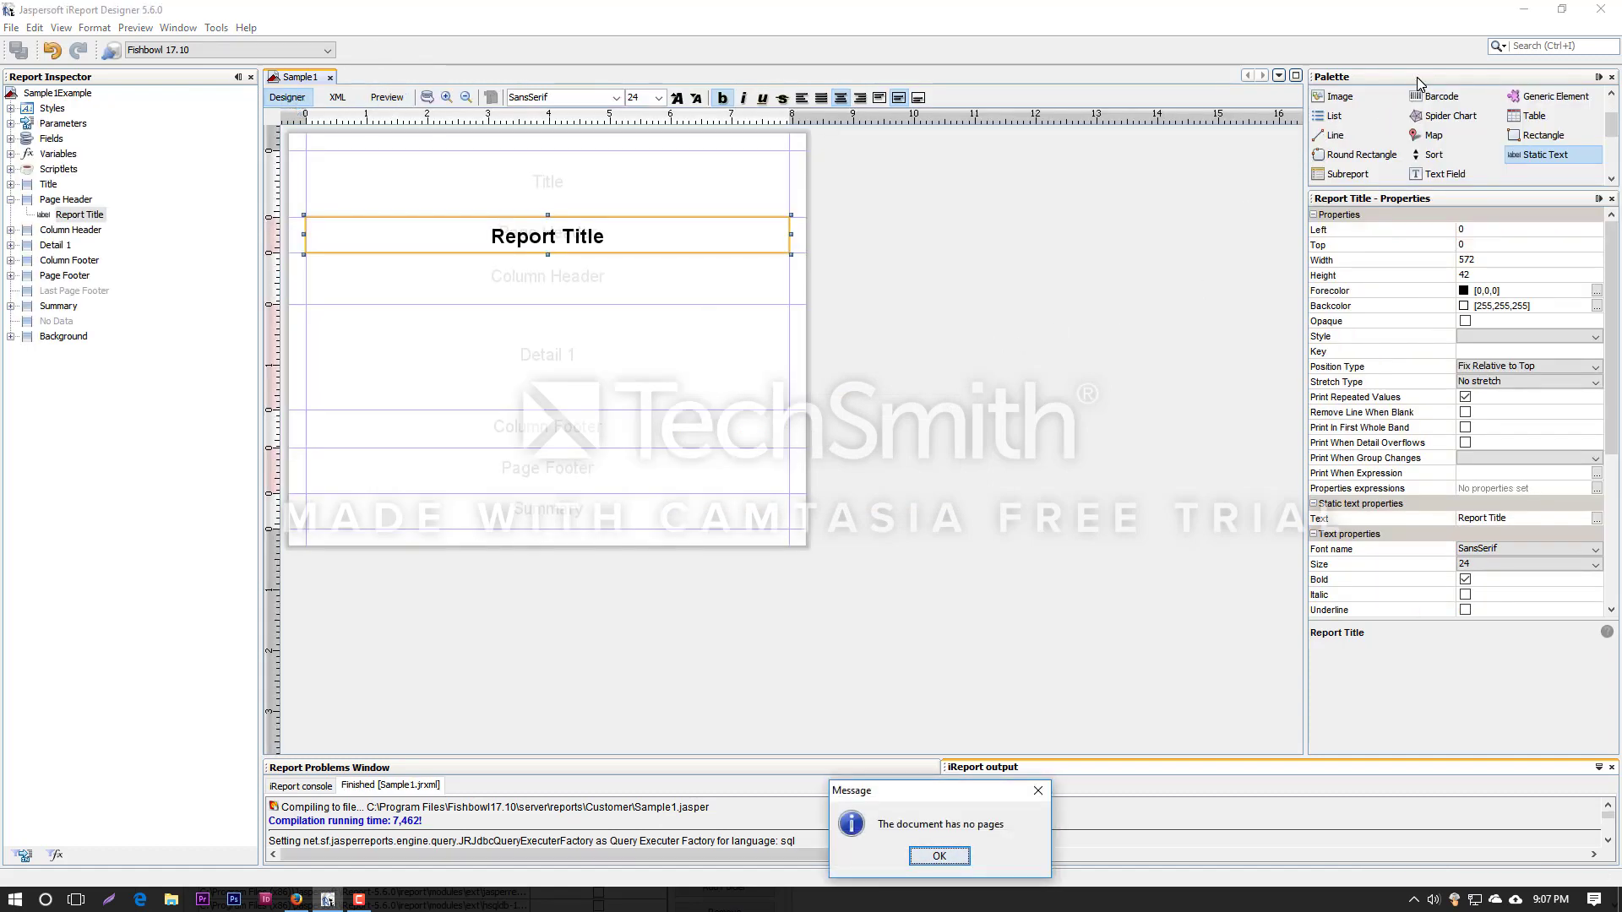
click(939, 857)
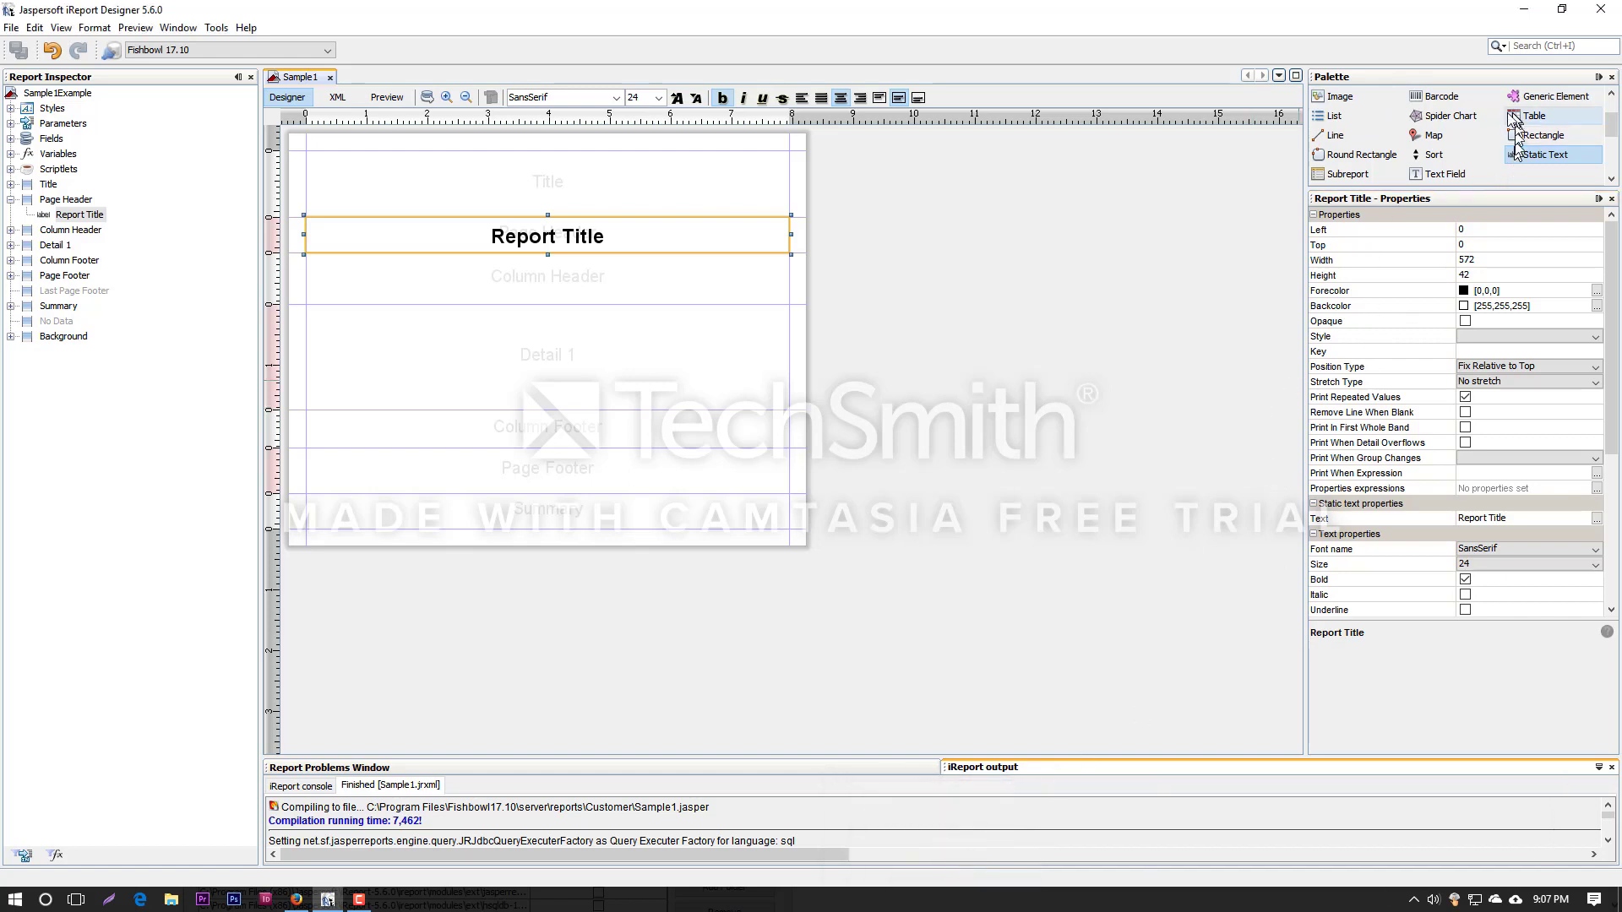
click(1548, 156)
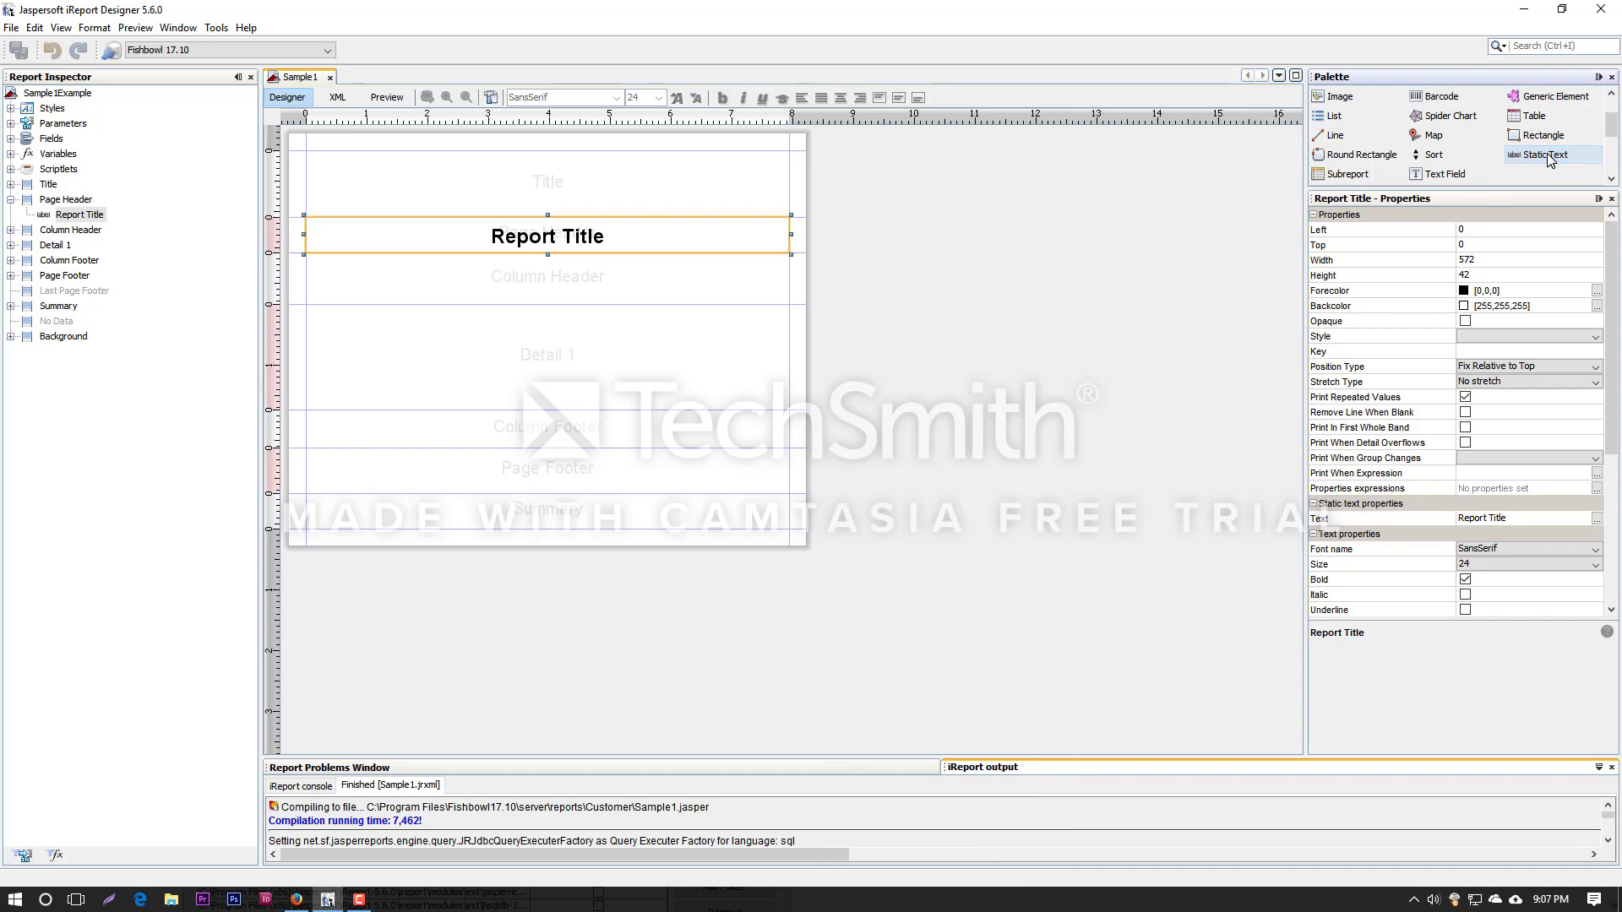
click(1454, 175)
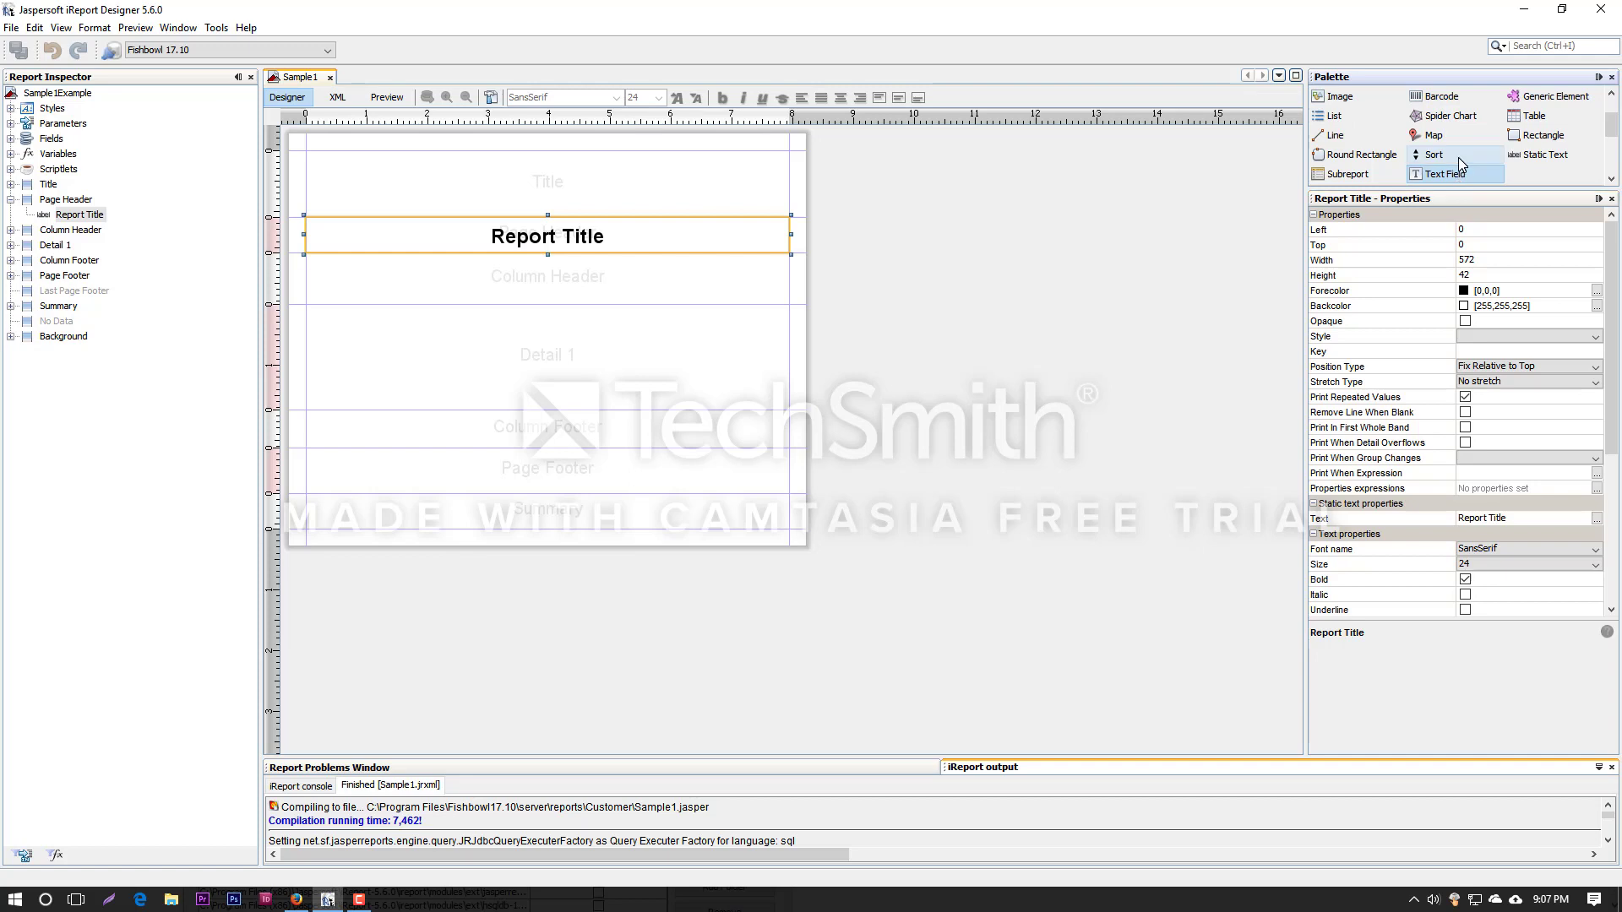
click(1537, 138)
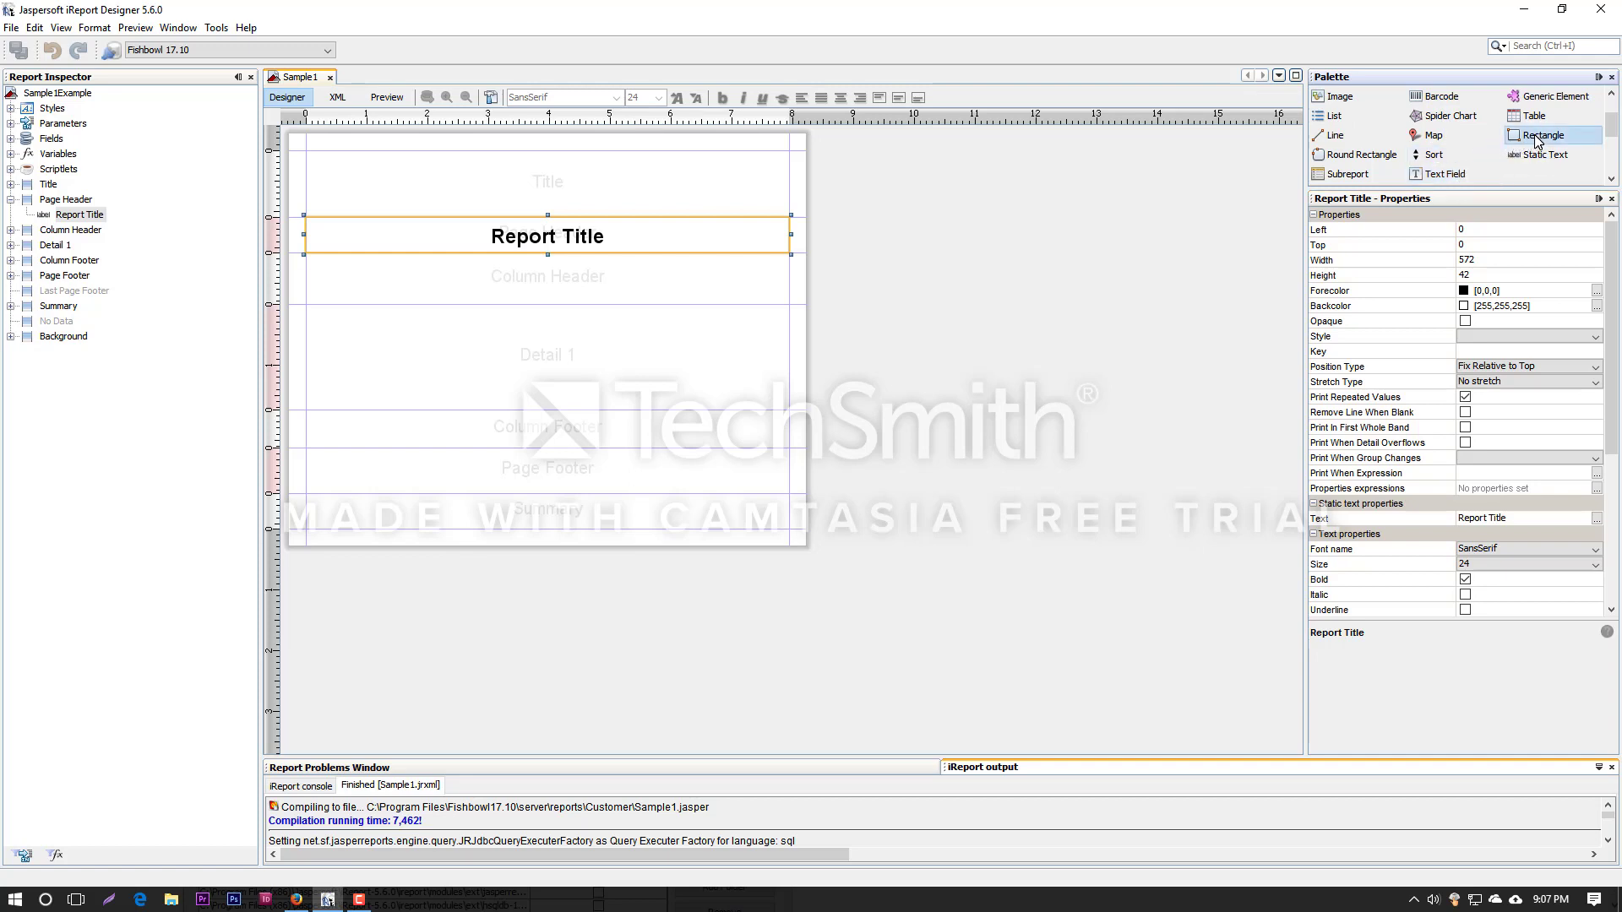
Place a line in the Detail 1 band, stretched to about 333 wide, and delete it.
click(1348, 137)
drag(1350, 139, 620, 336)
click(622, 335)
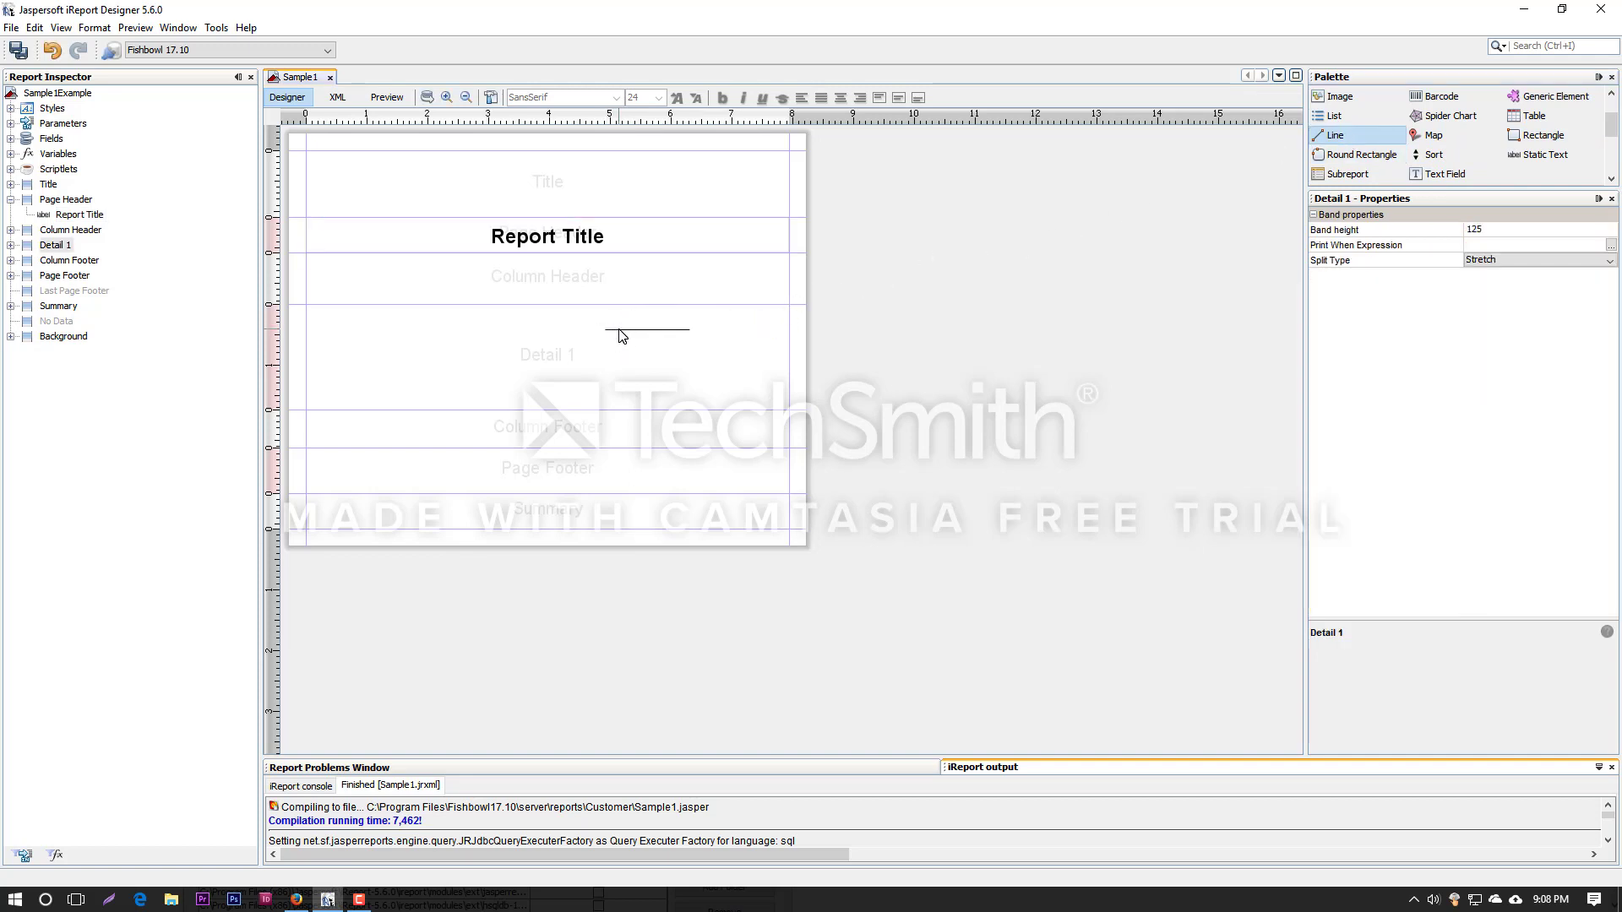
drag(731, 358, 671, 327)
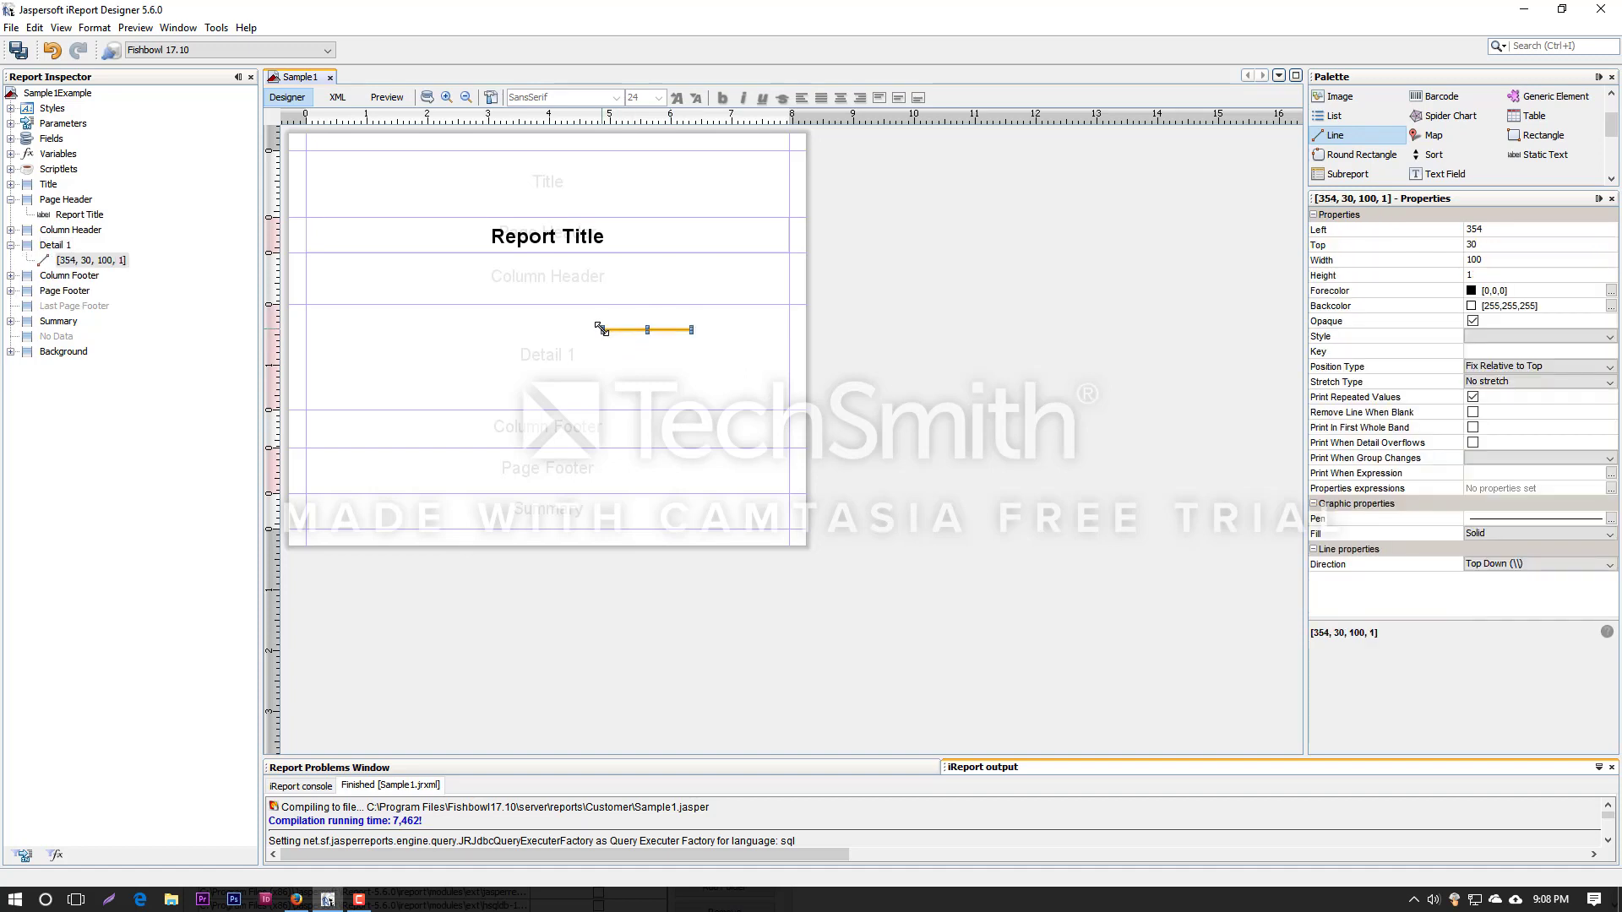
drag(601, 329, 731, 330)
click(387, 381)
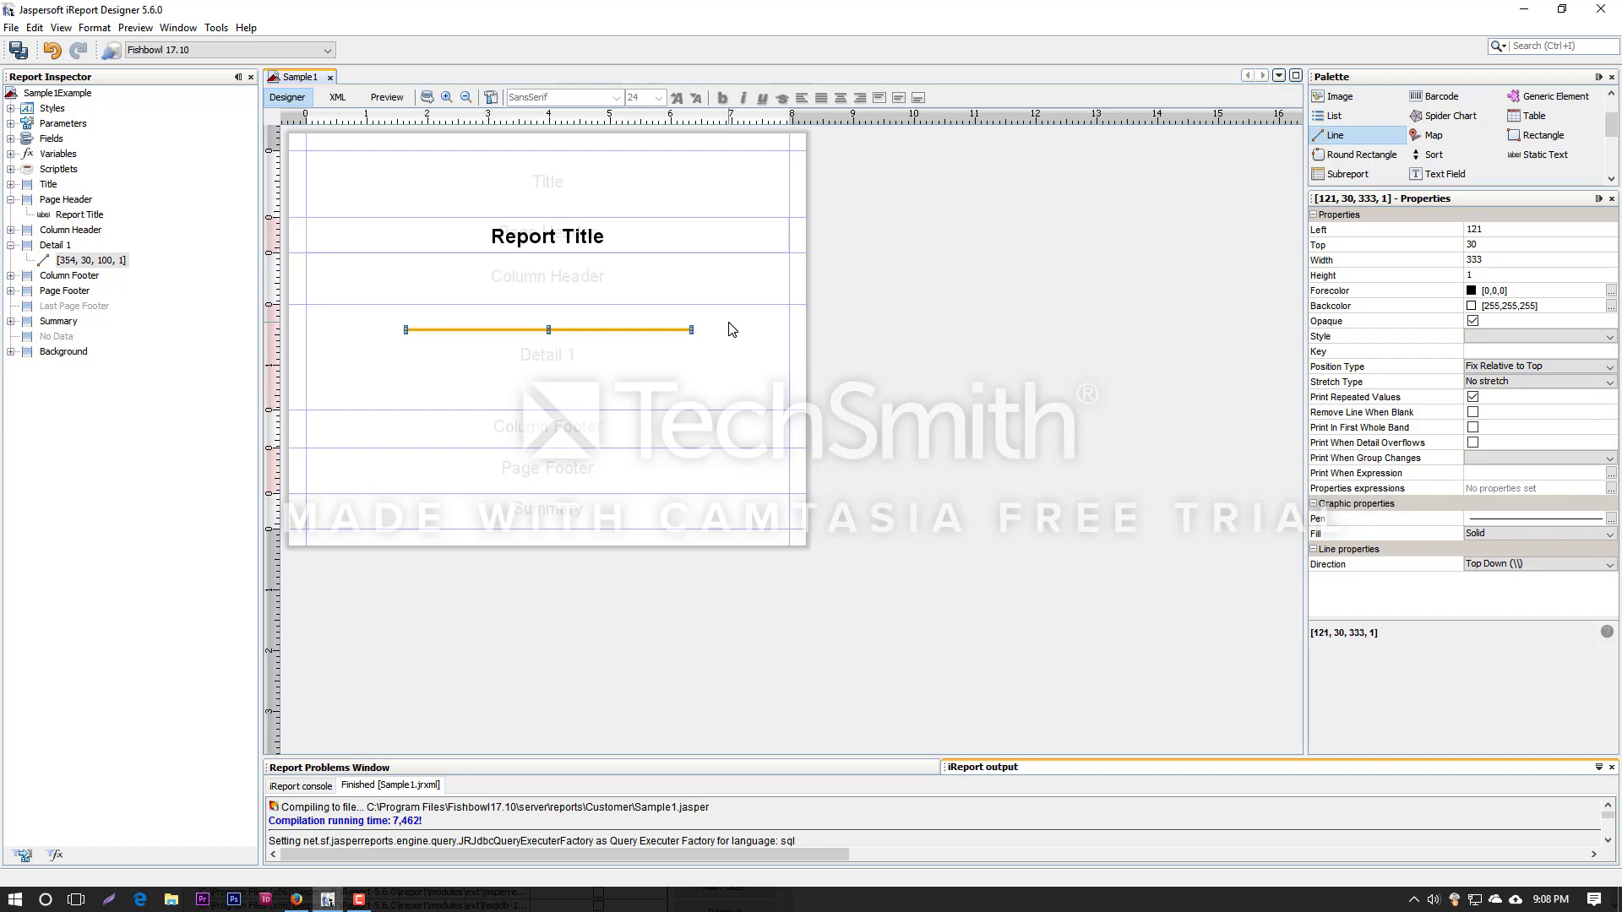
key(Delete)
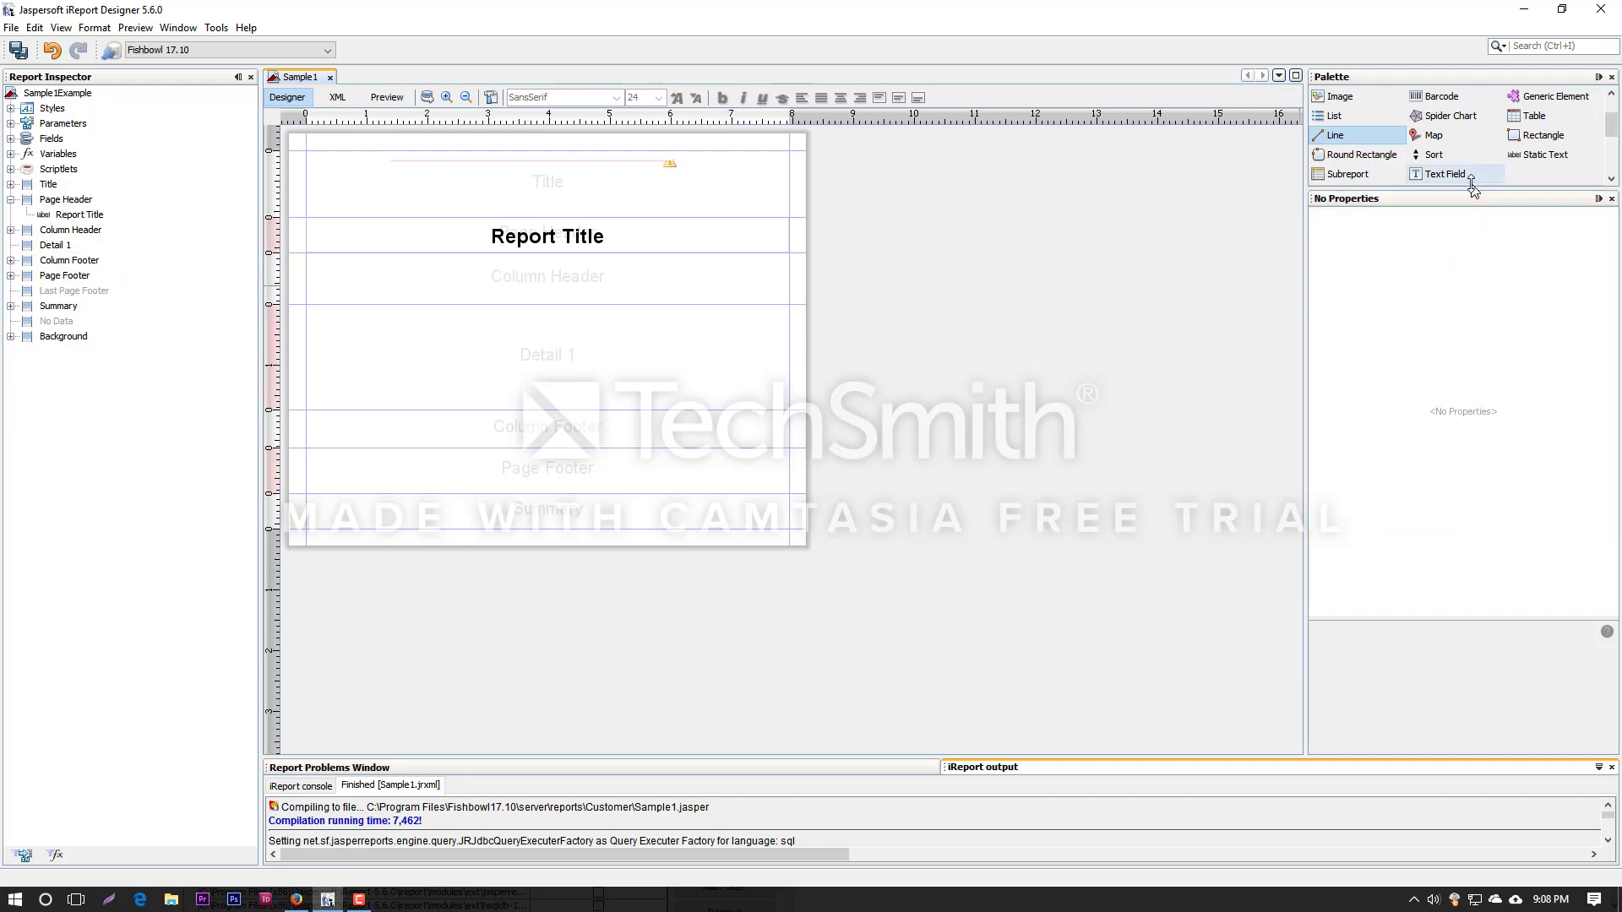
Try Left positions of 12 and 5 on the Report Title element, and set its Left position back to 0.
click(1347, 174)
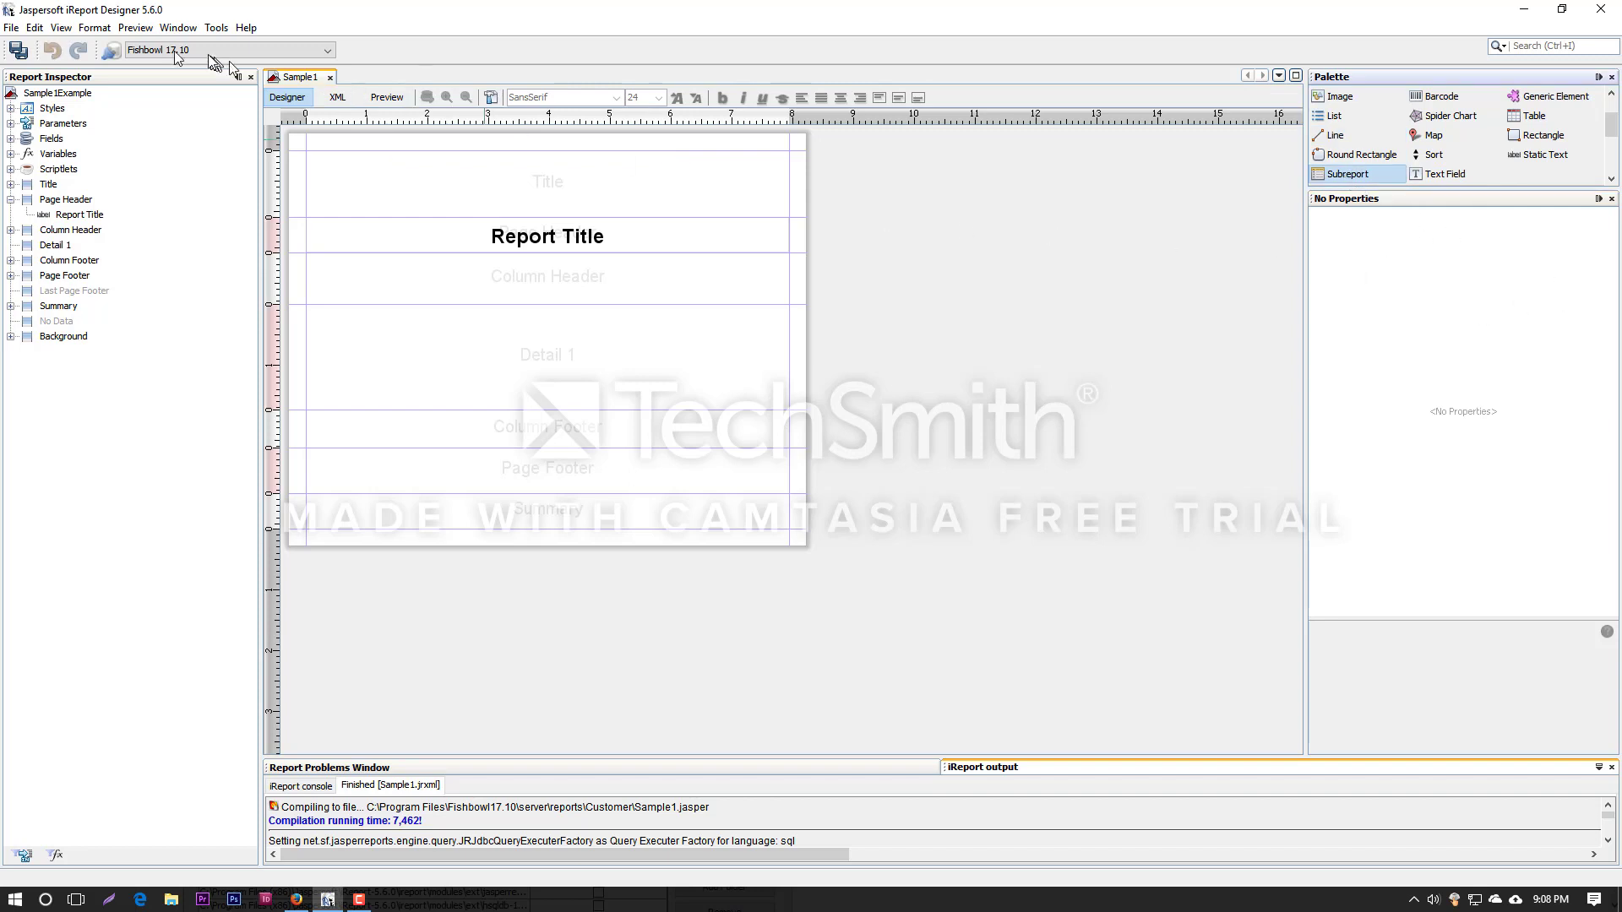
click(589, 245)
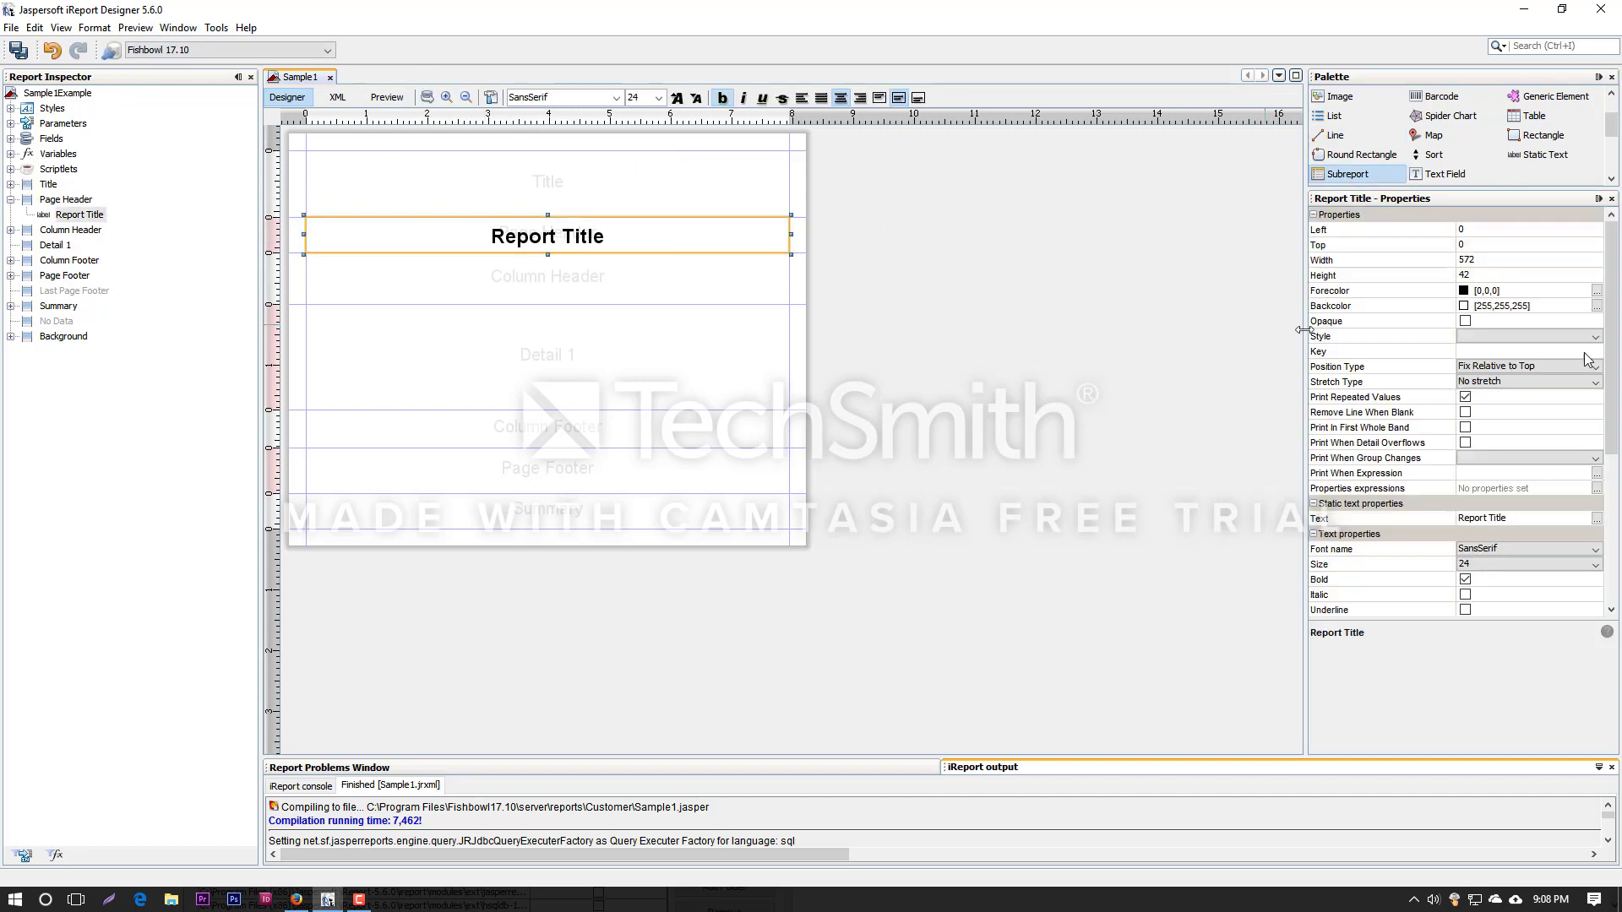
click(1484, 227)
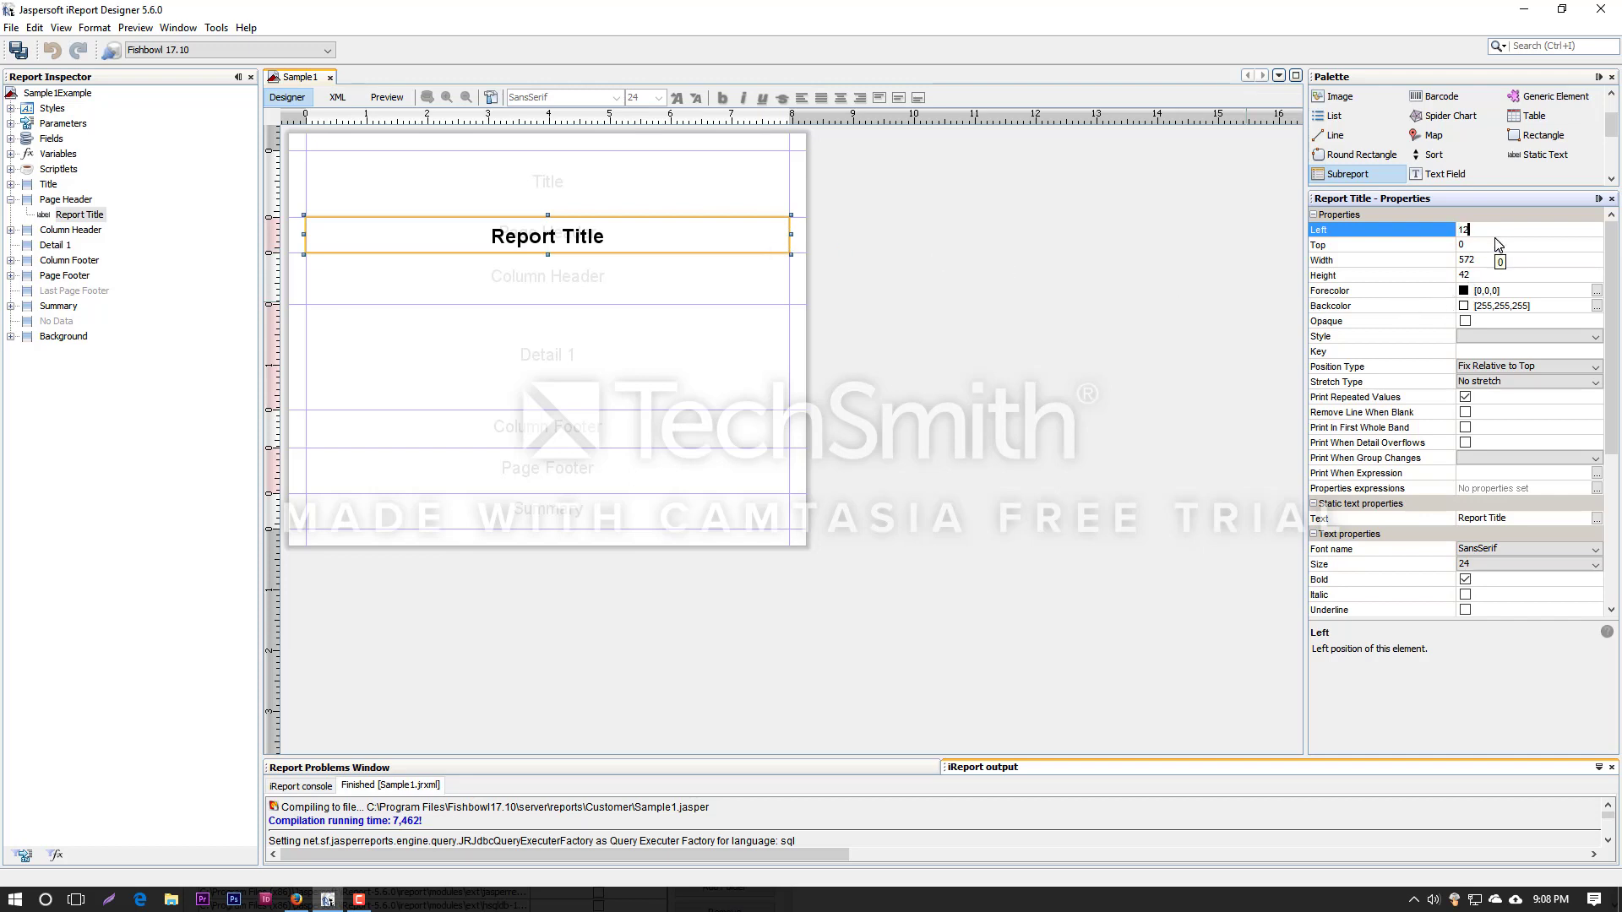
key(Return)
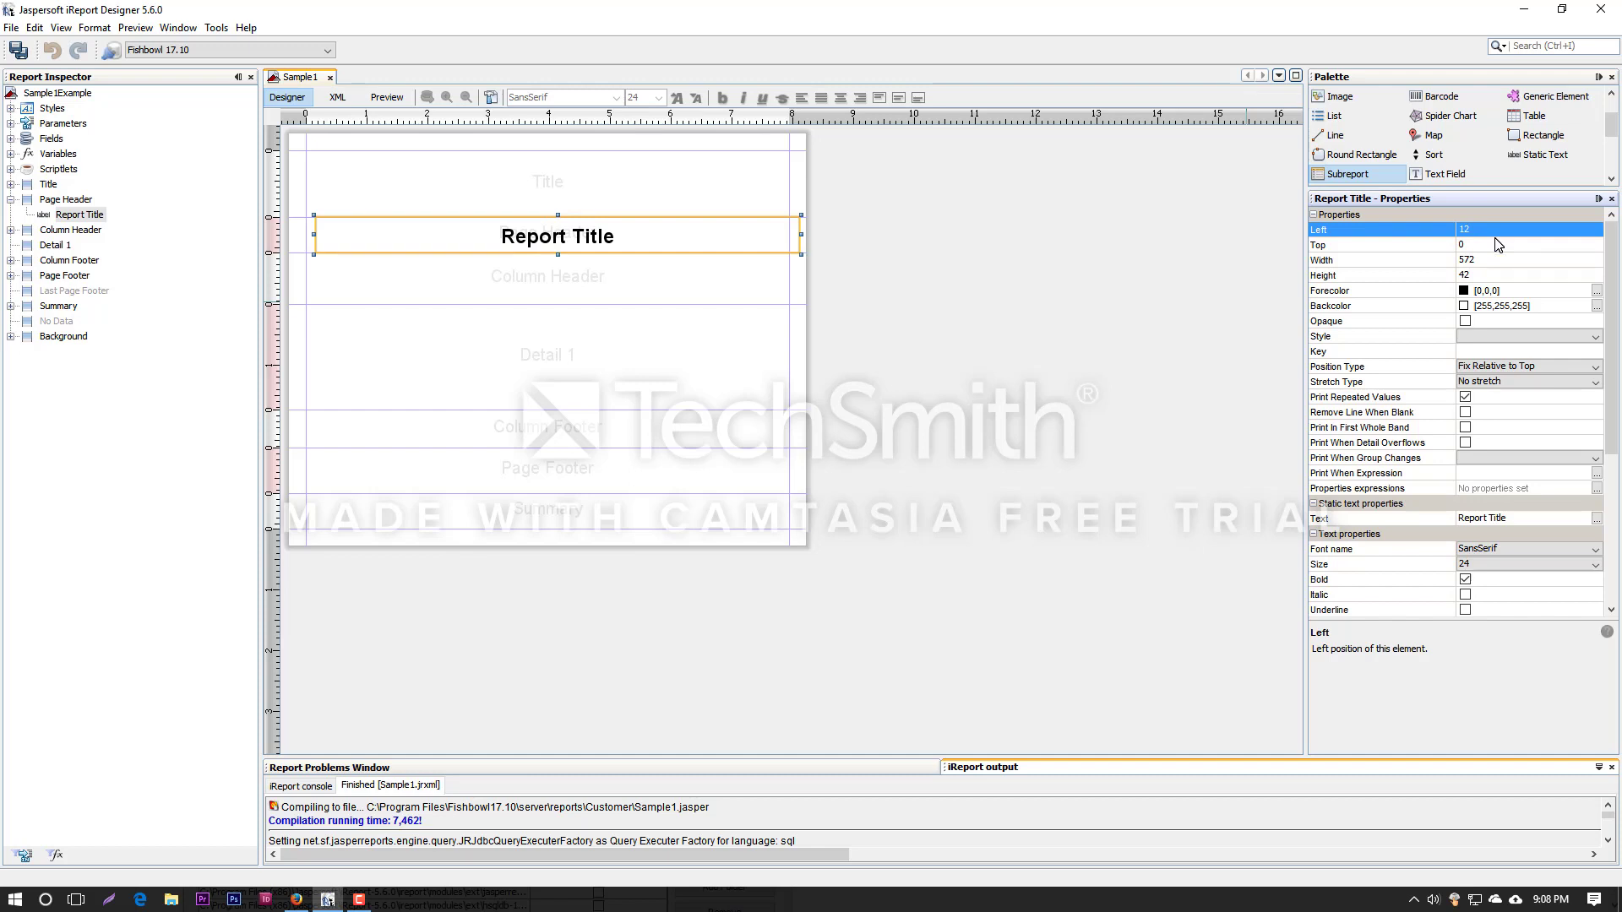
click(1500, 231)
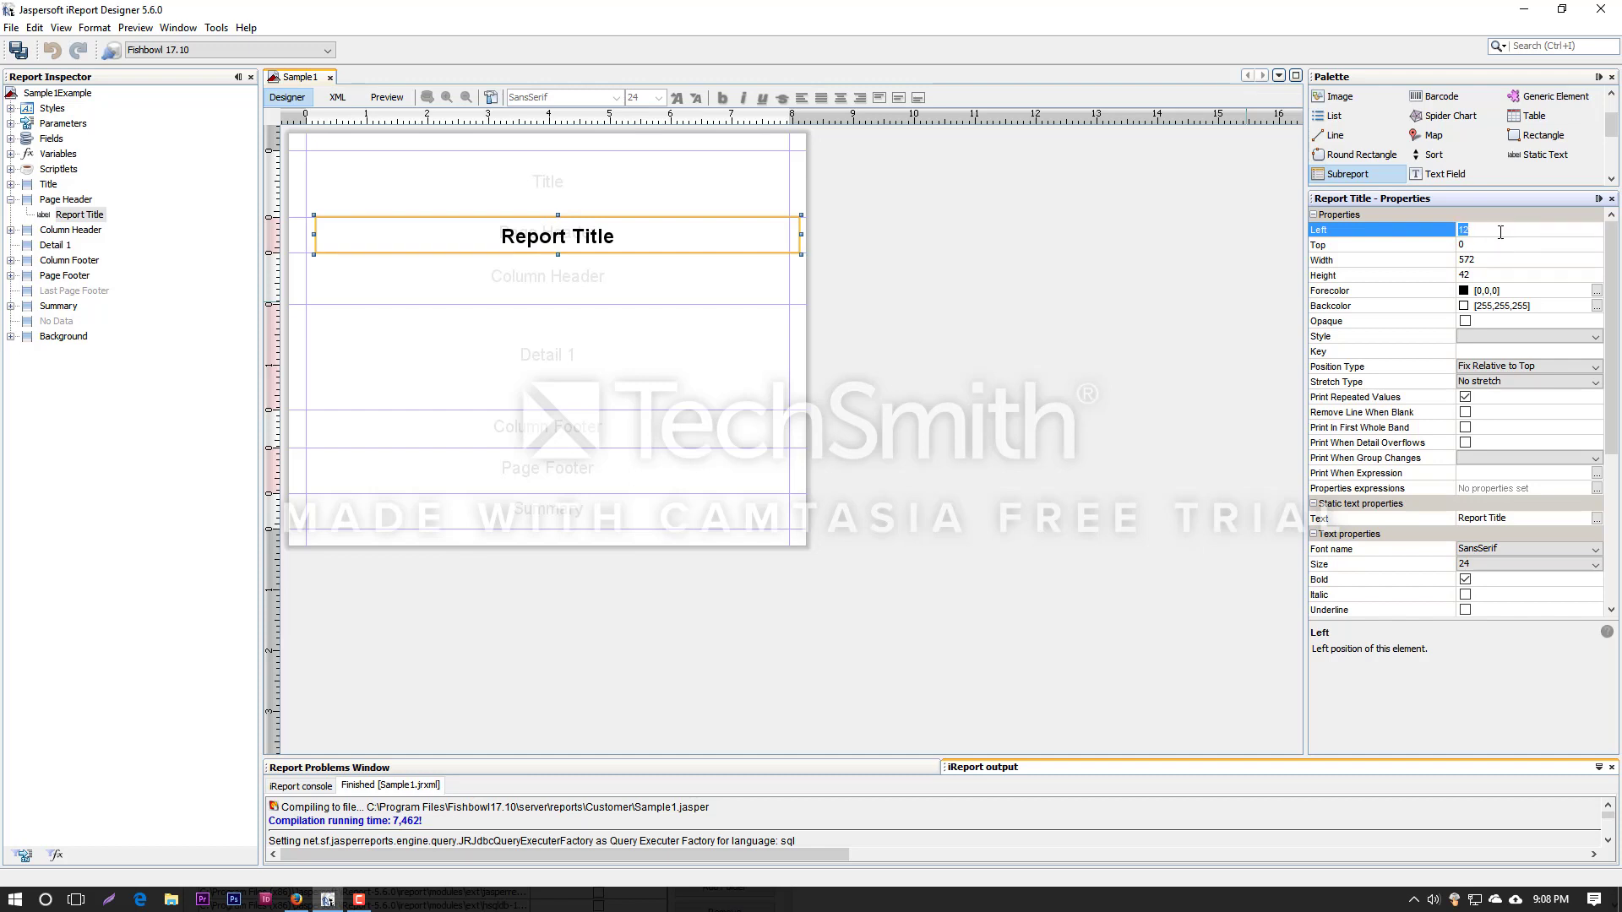
key(Return)
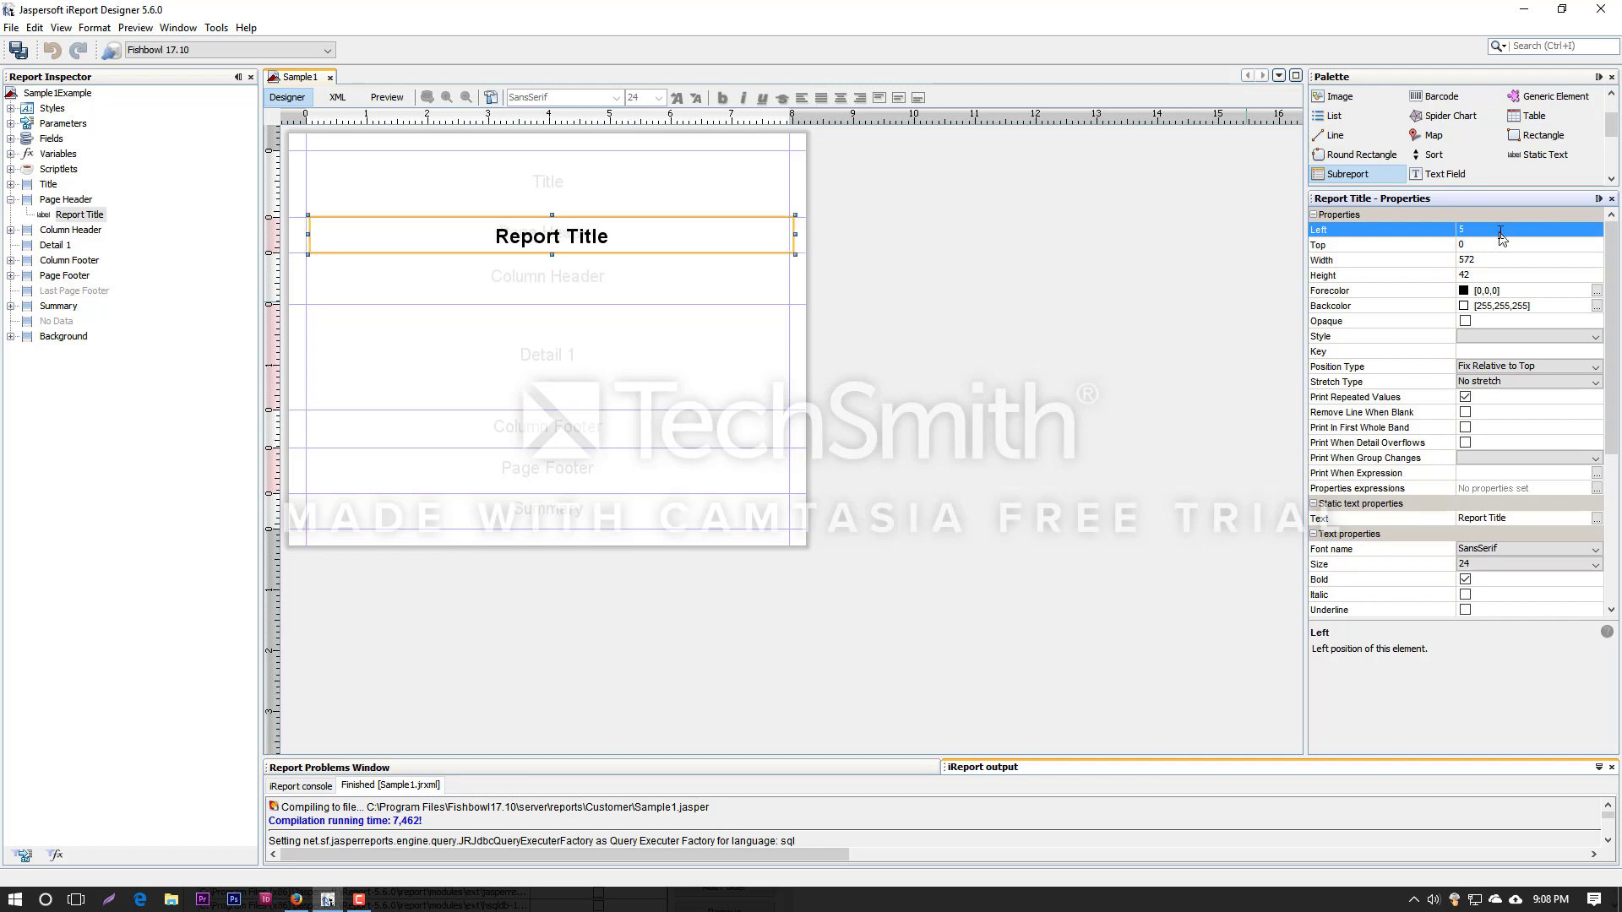
click(1500, 232)
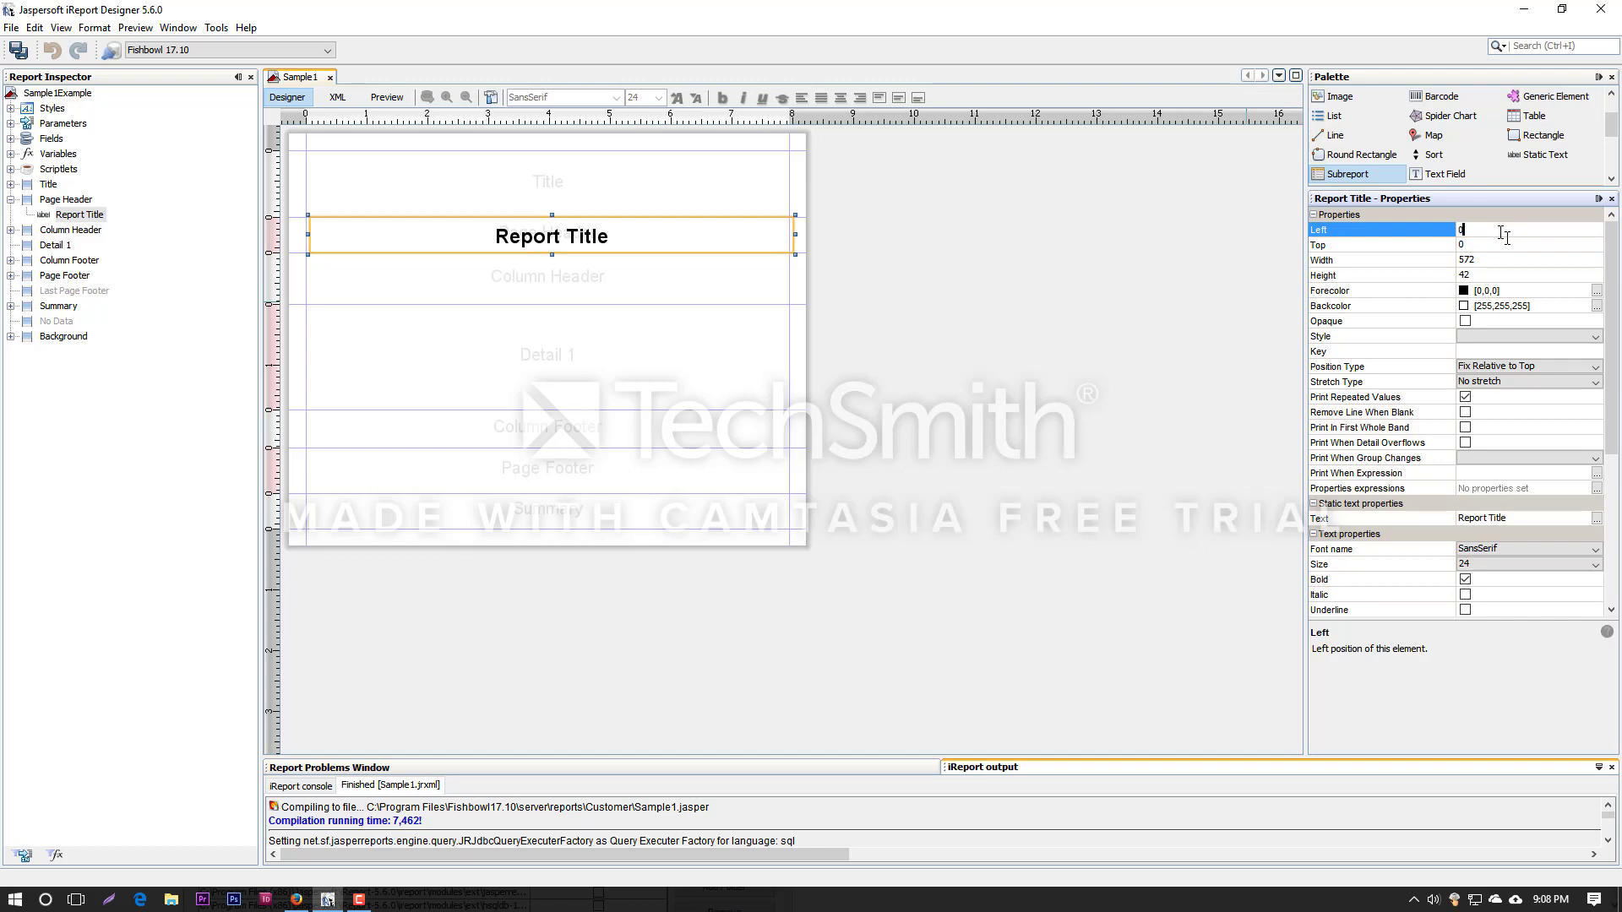
key(Return)
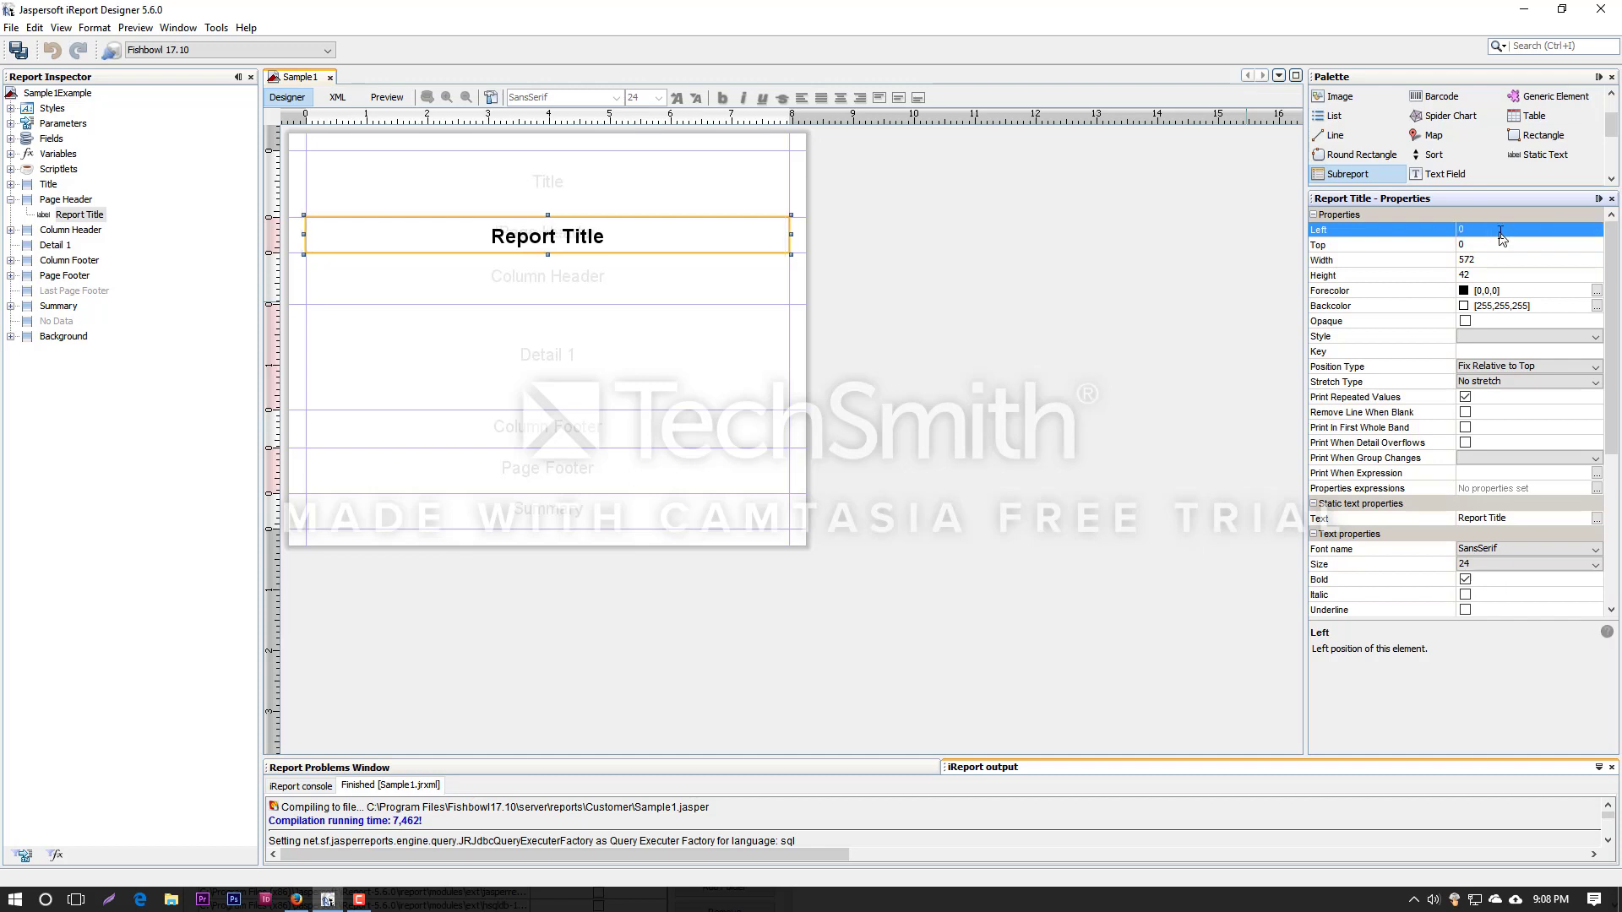
Set the Report Title element's width to 400.
click(1487, 260)
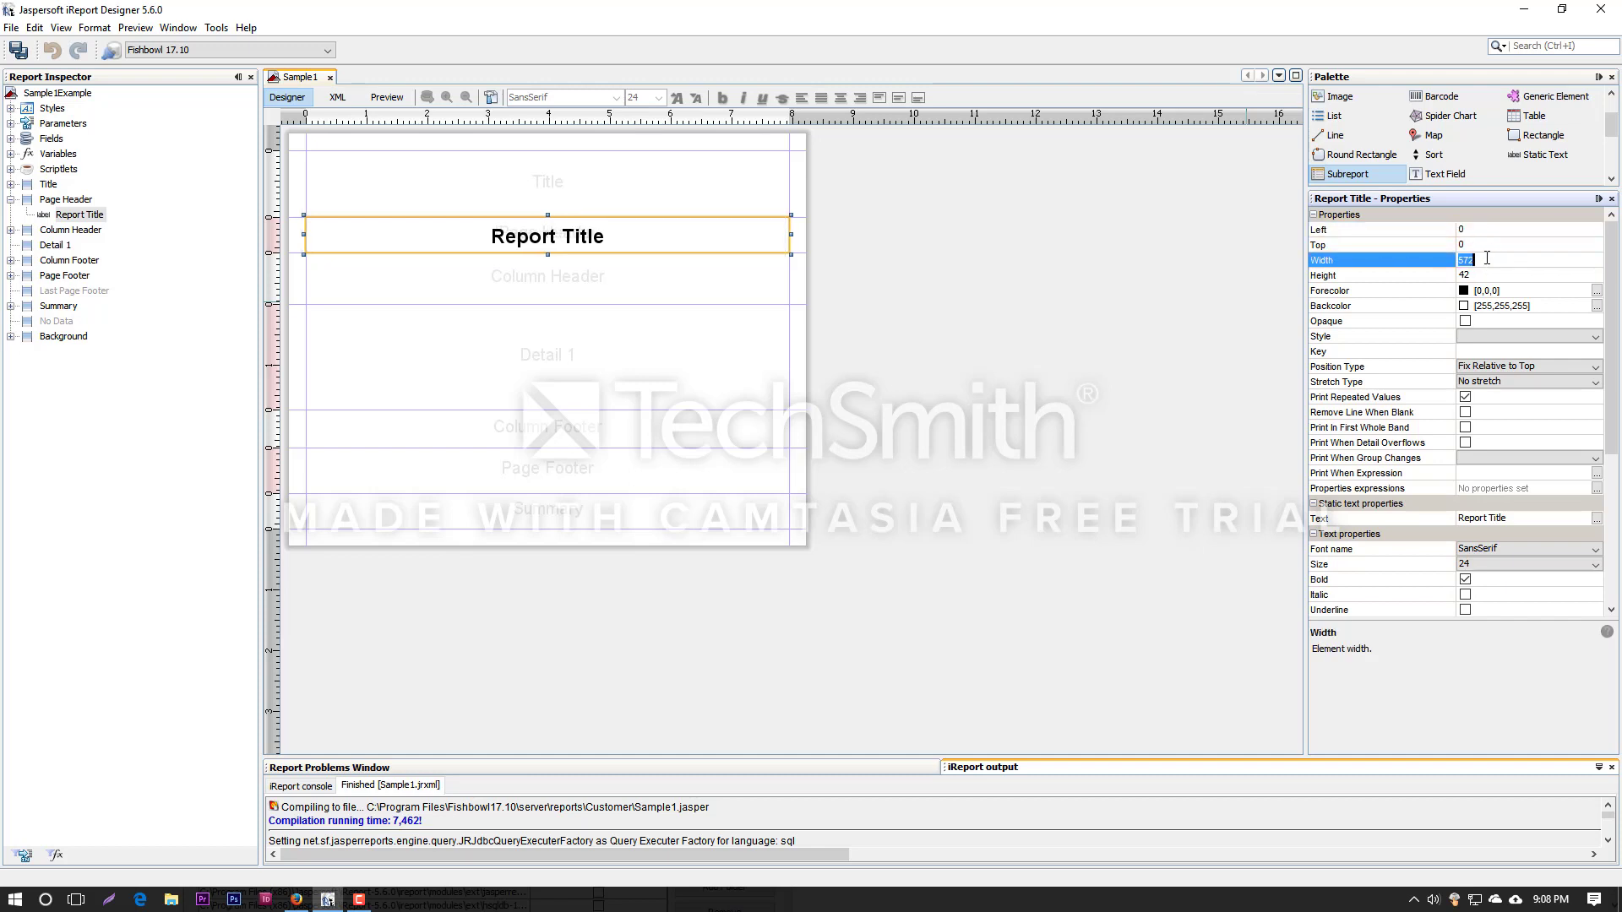
text(400)
key(Return)
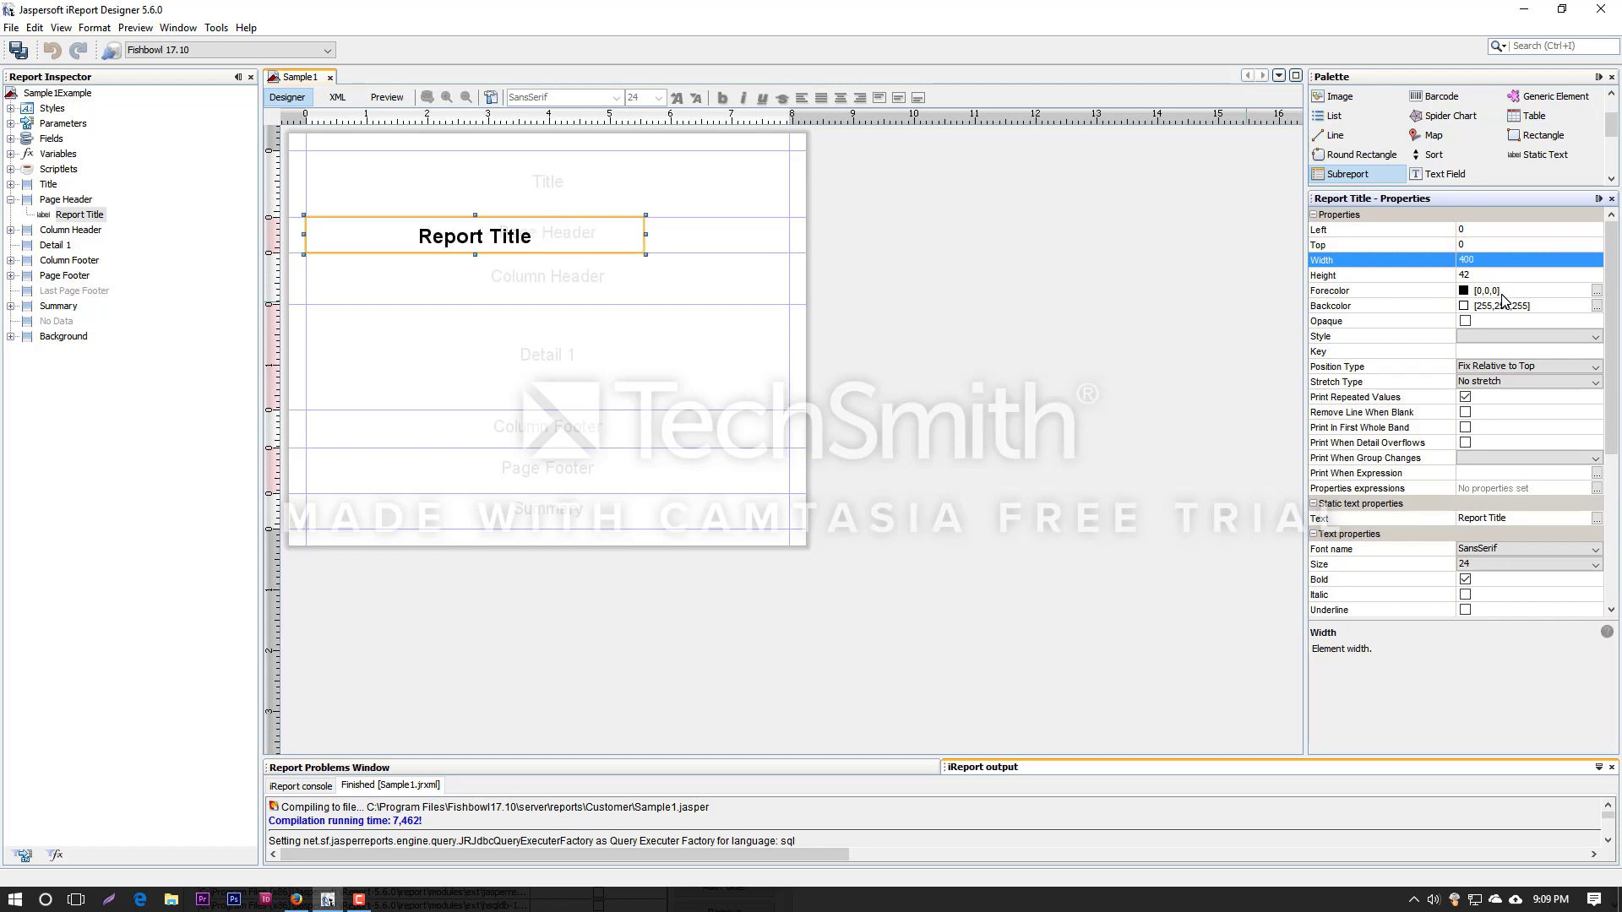
Set the Report Title's background color to light green [153,255,153] and toggle its Opaque option on and back off.
click(1596, 305)
click(906, 394)
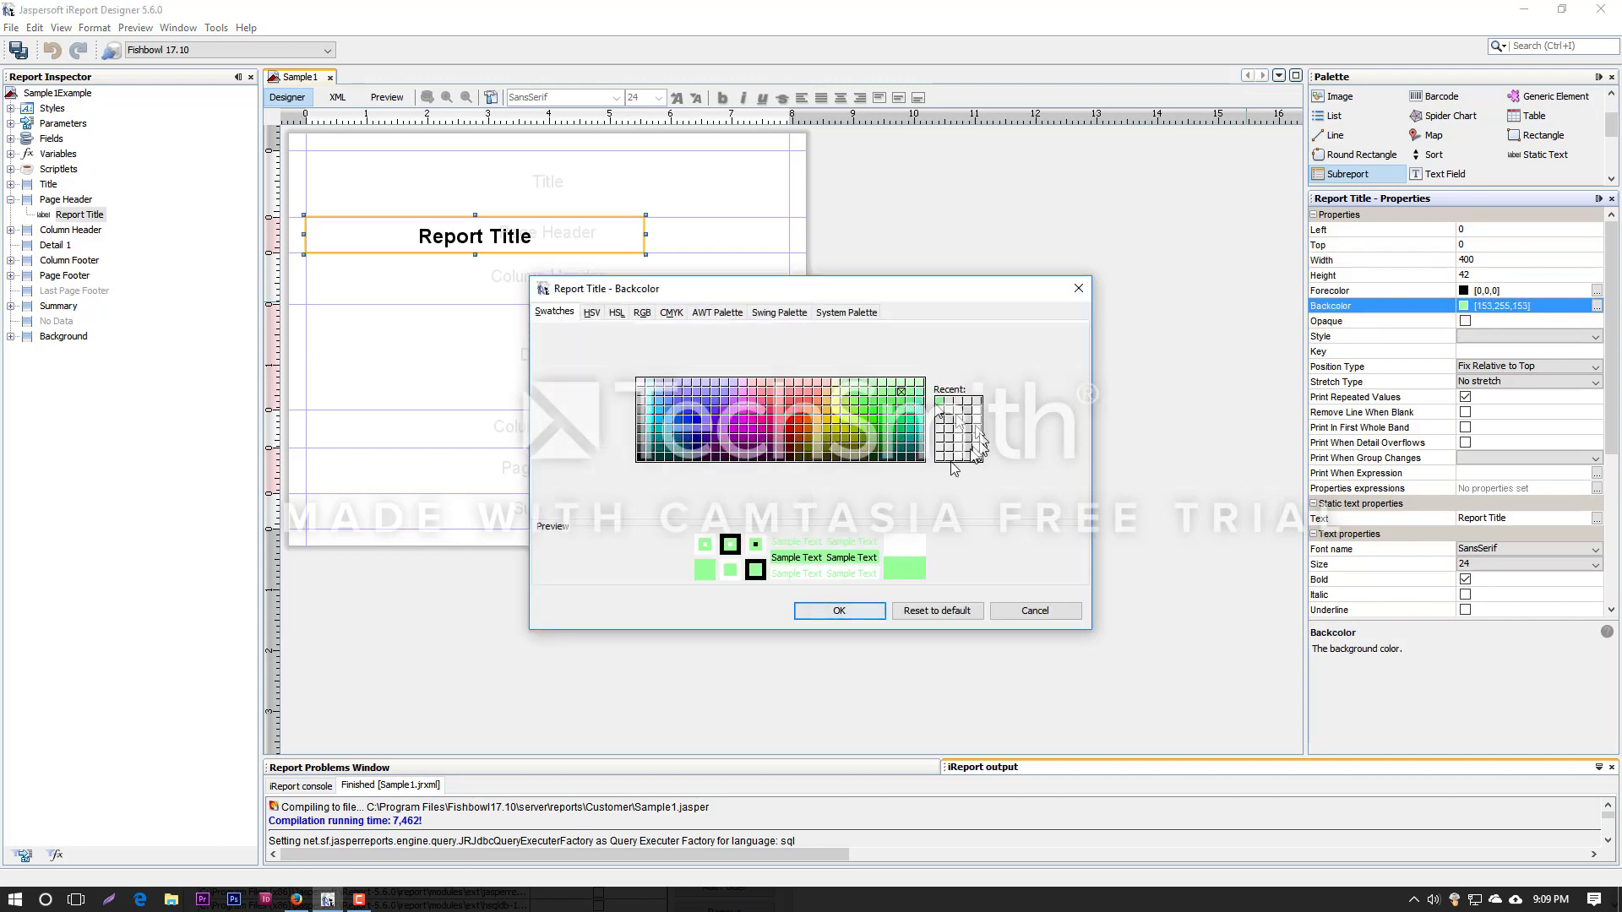
click(868, 611)
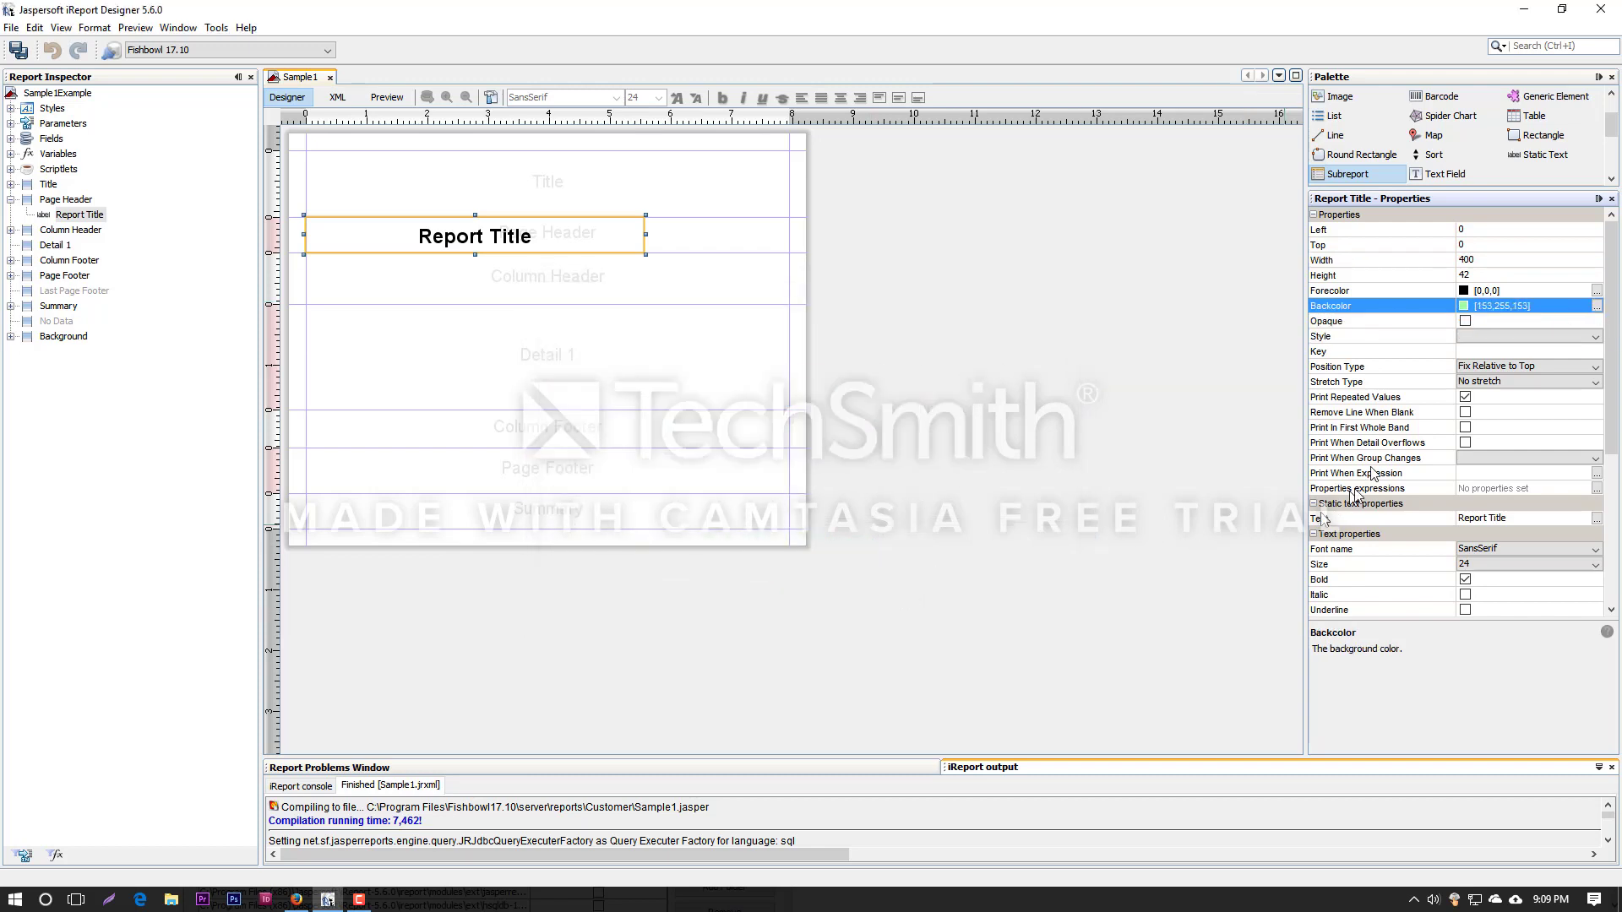
click(1465, 322)
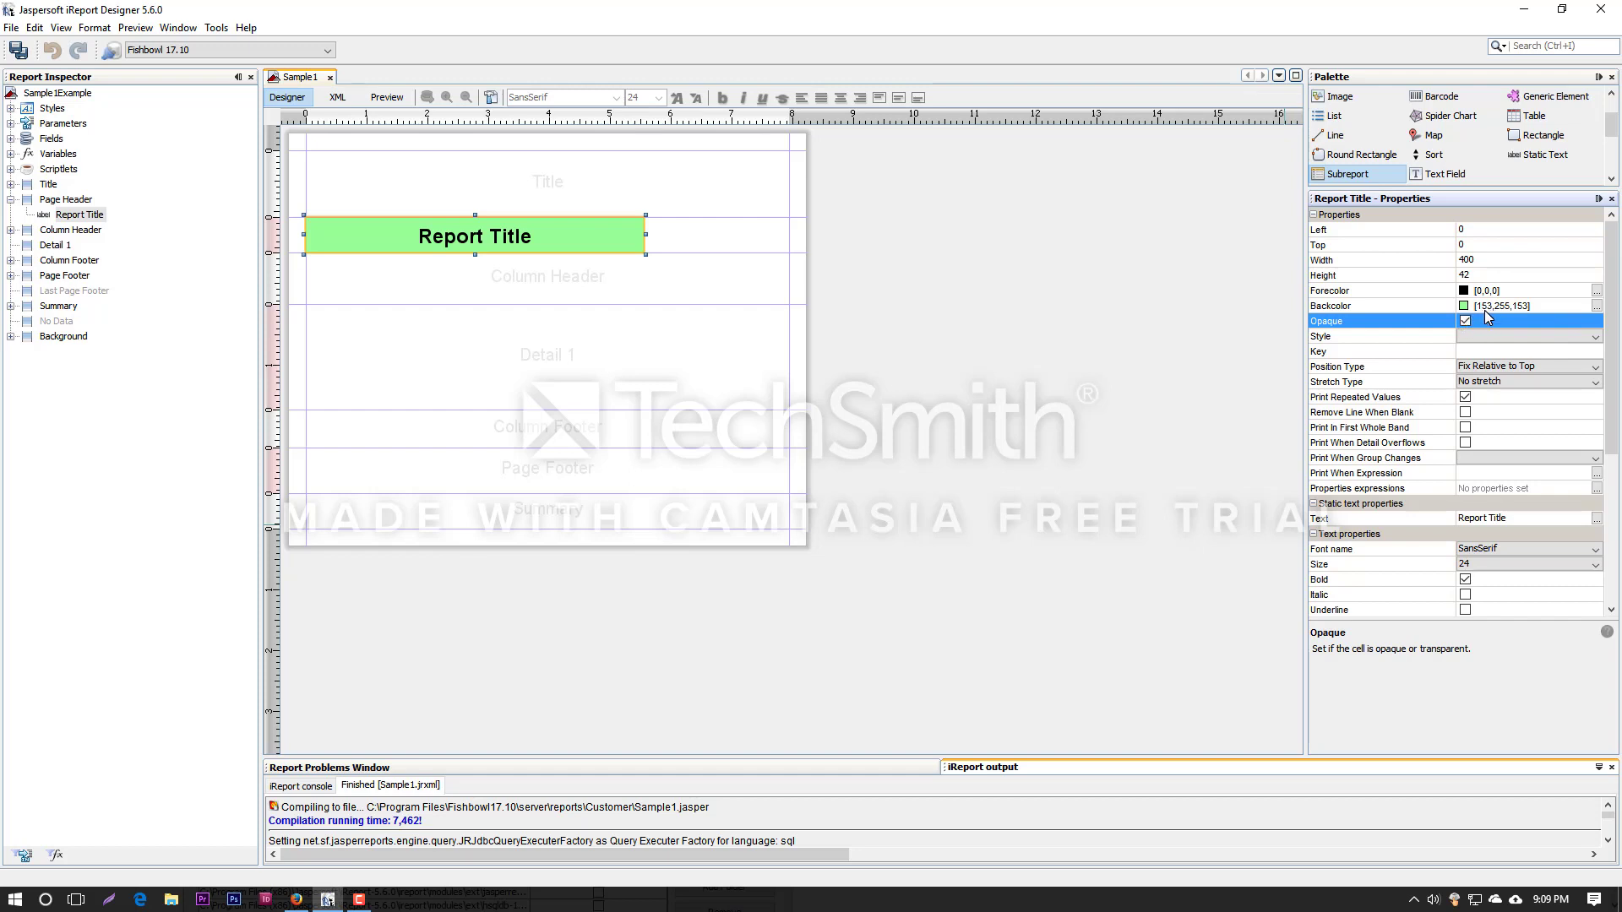
click(1465, 321)
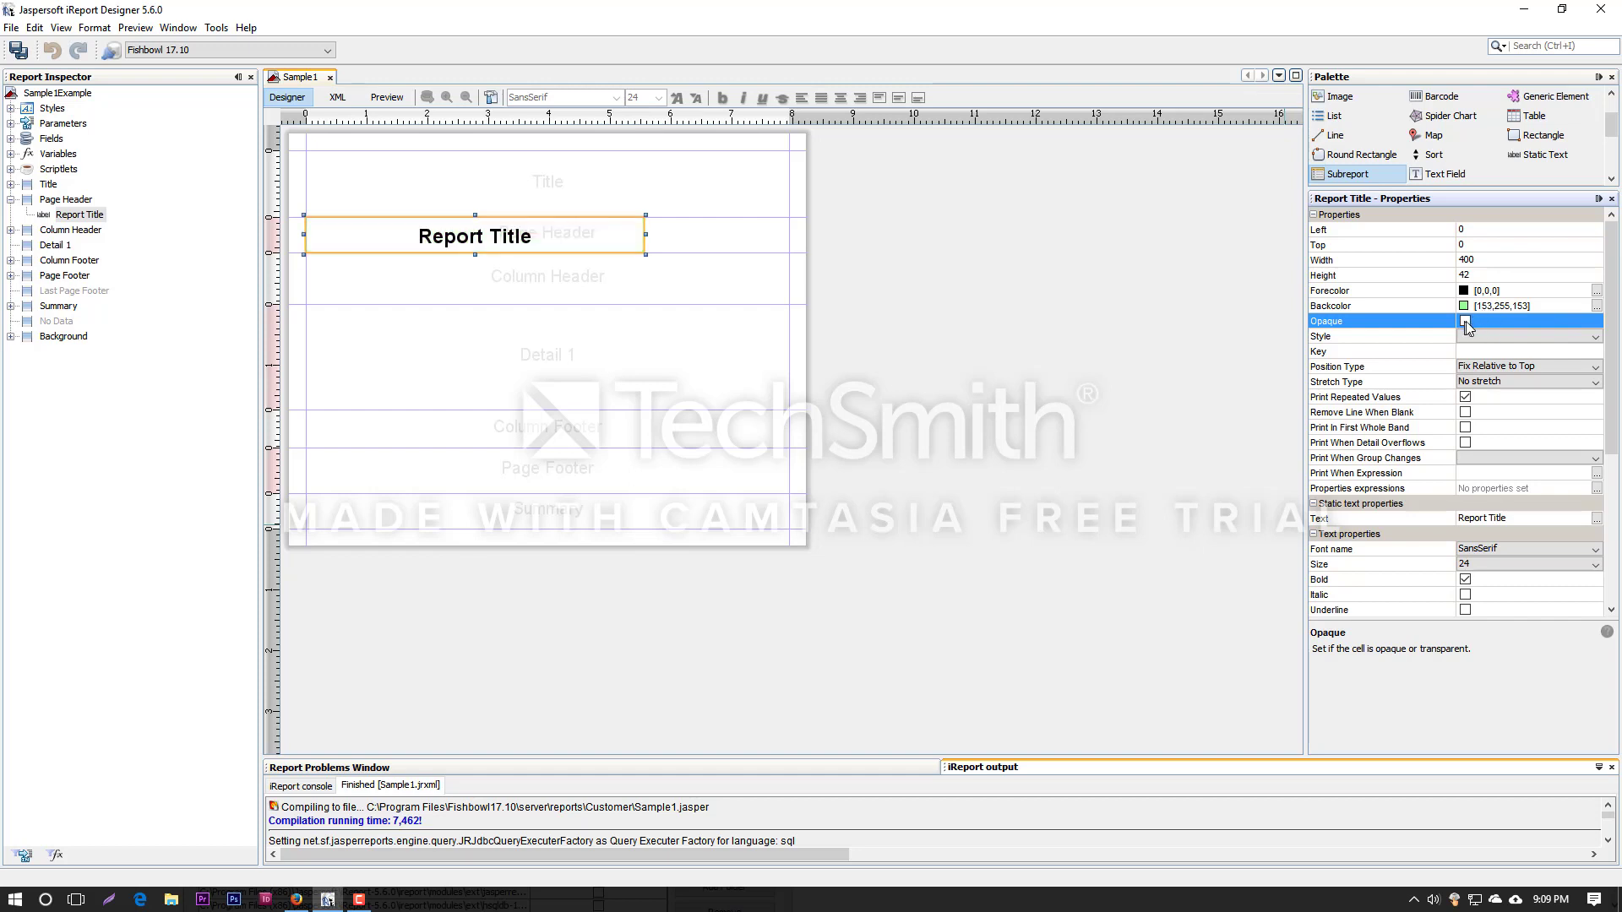
Apply the center style to the Report Title element and set its position type to Float.
click(1597, 338)
click(1567, 367)
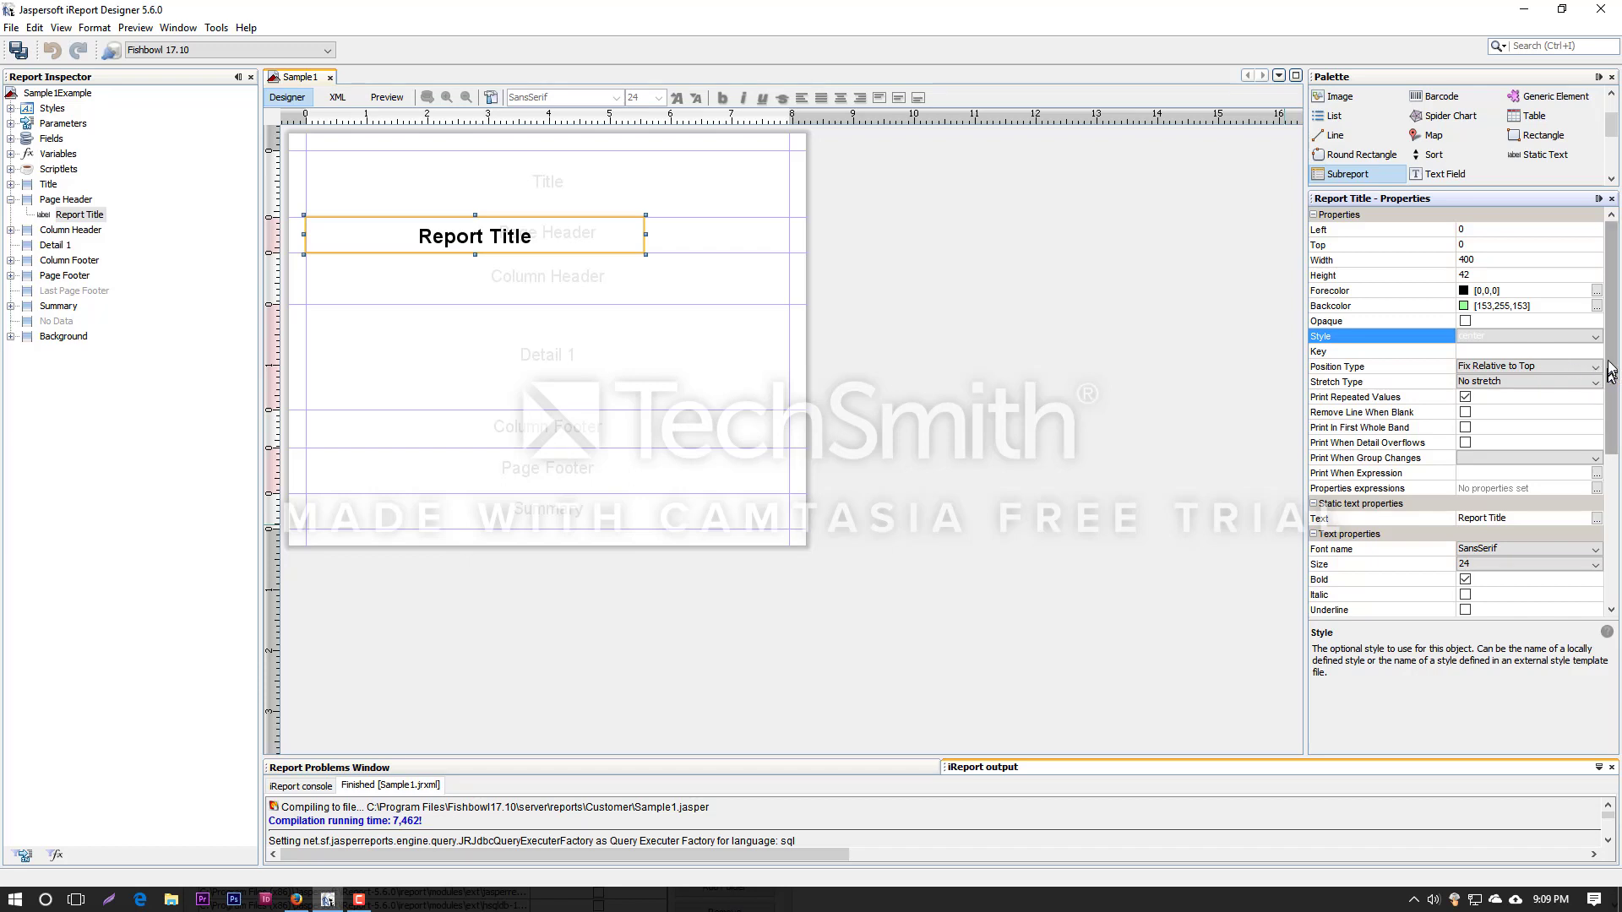
click(1597, 369)
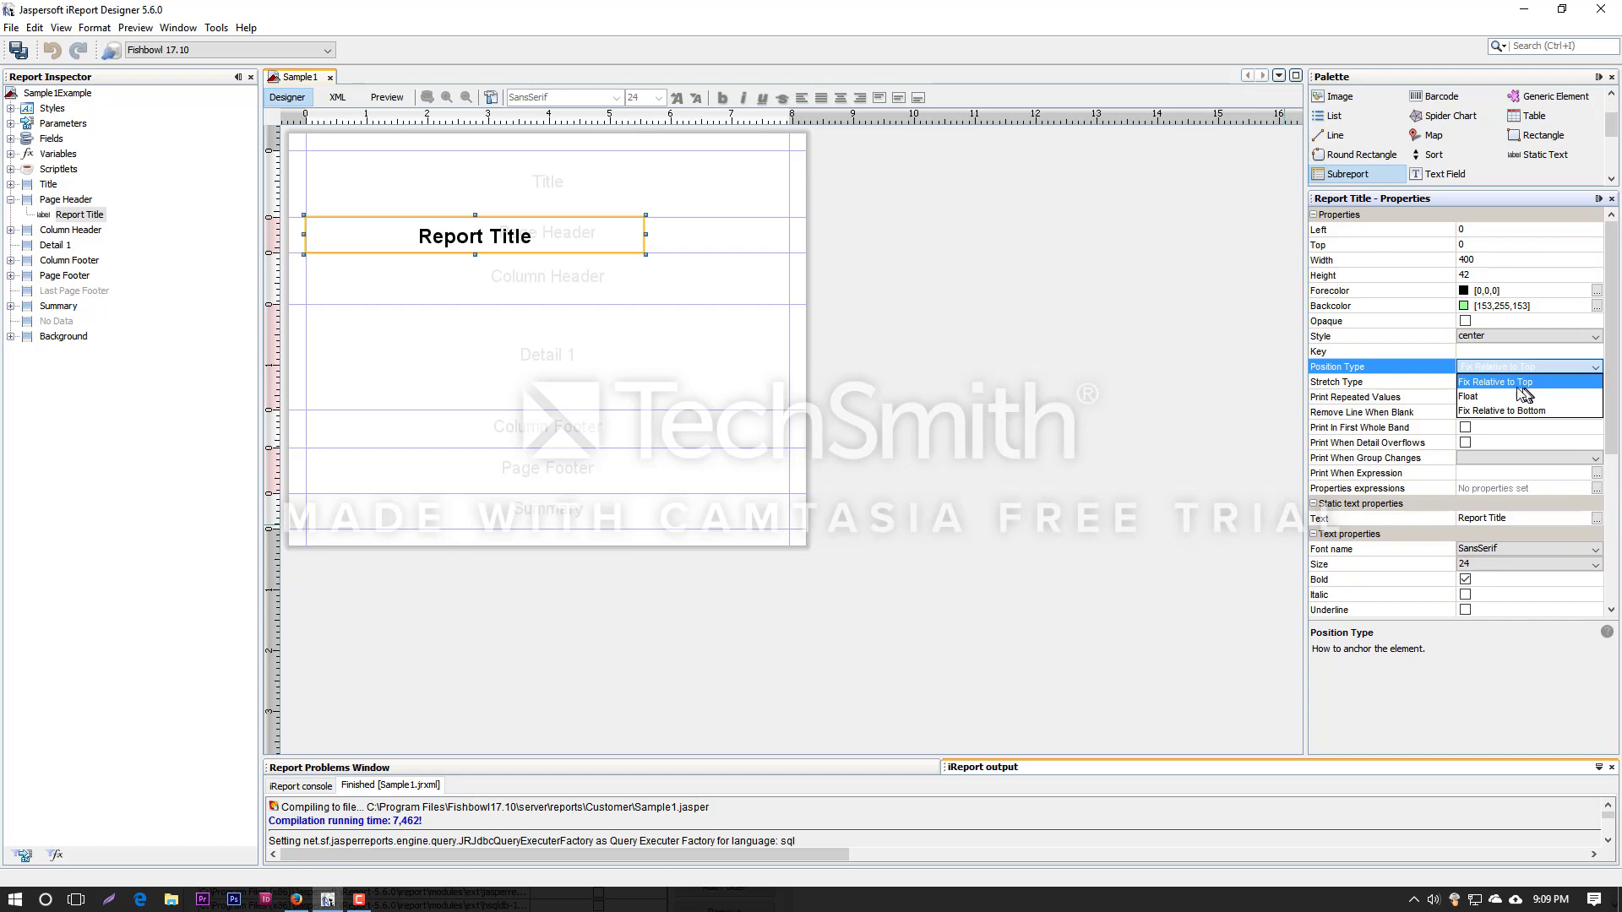
click(1475, 397)
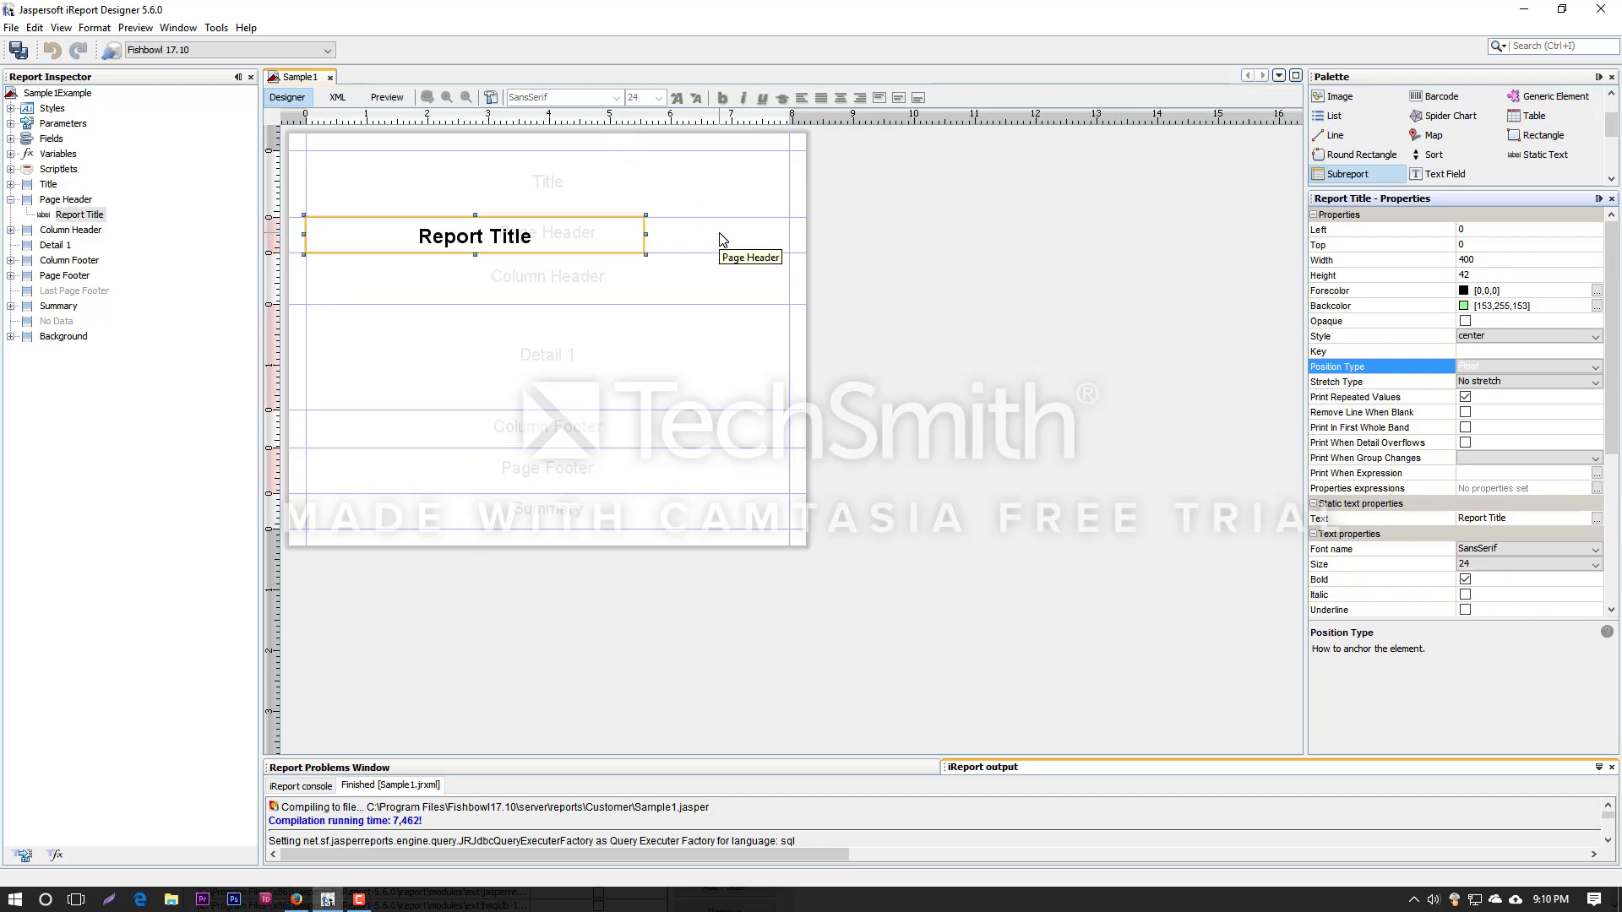
Examine the band properties of Detail 1 and Column Footer, including the footer's band height.
click(699, 381)
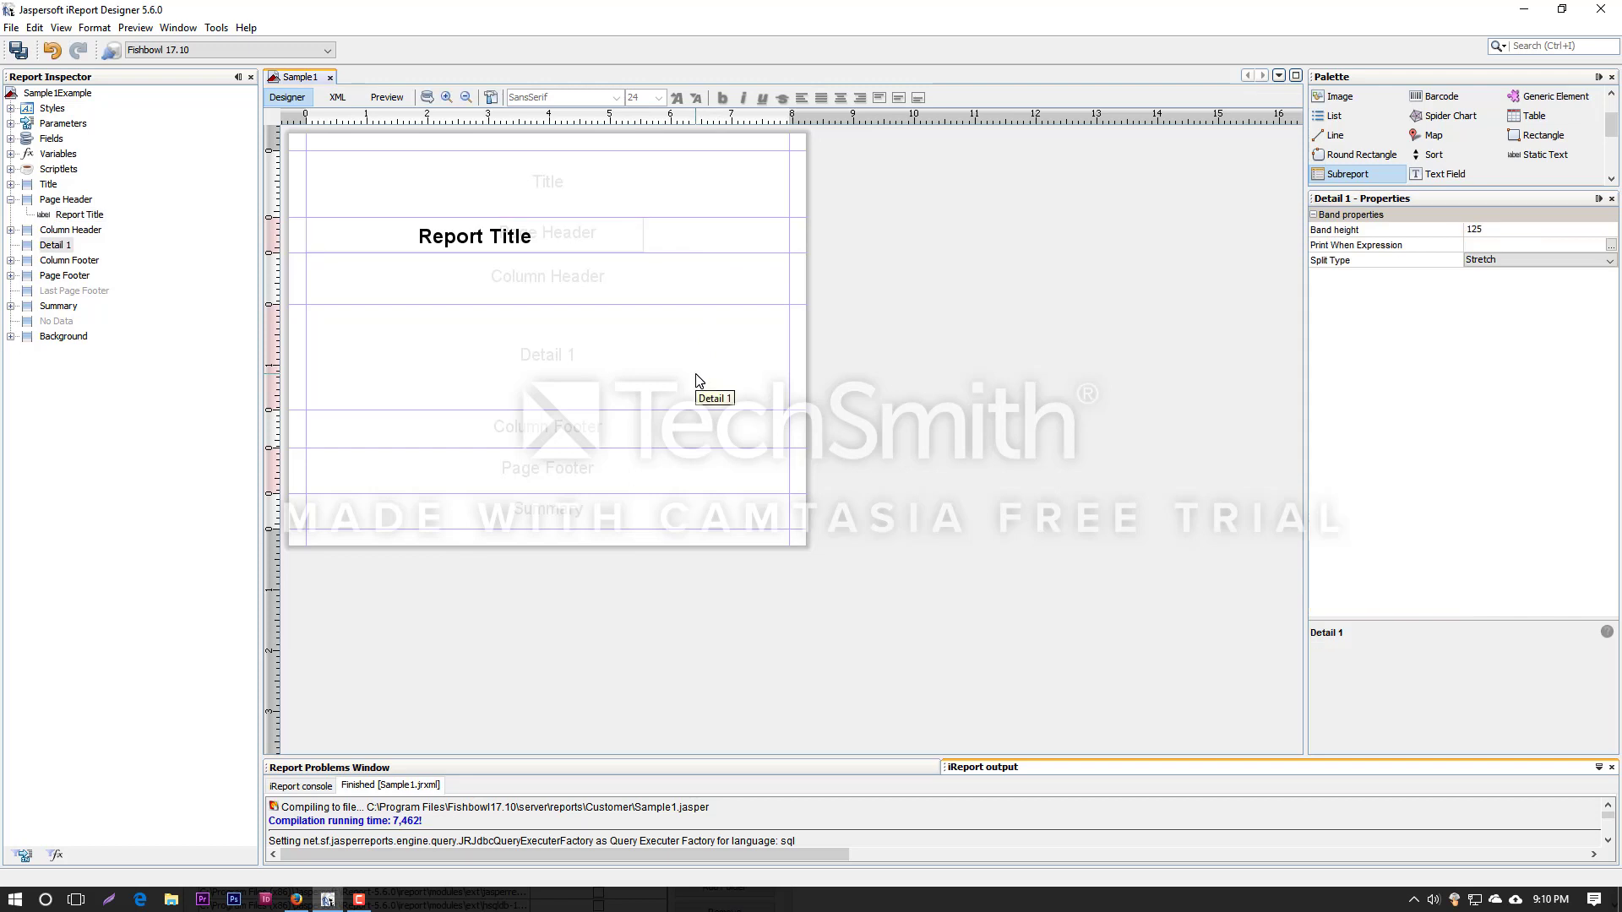
click(706, 432)
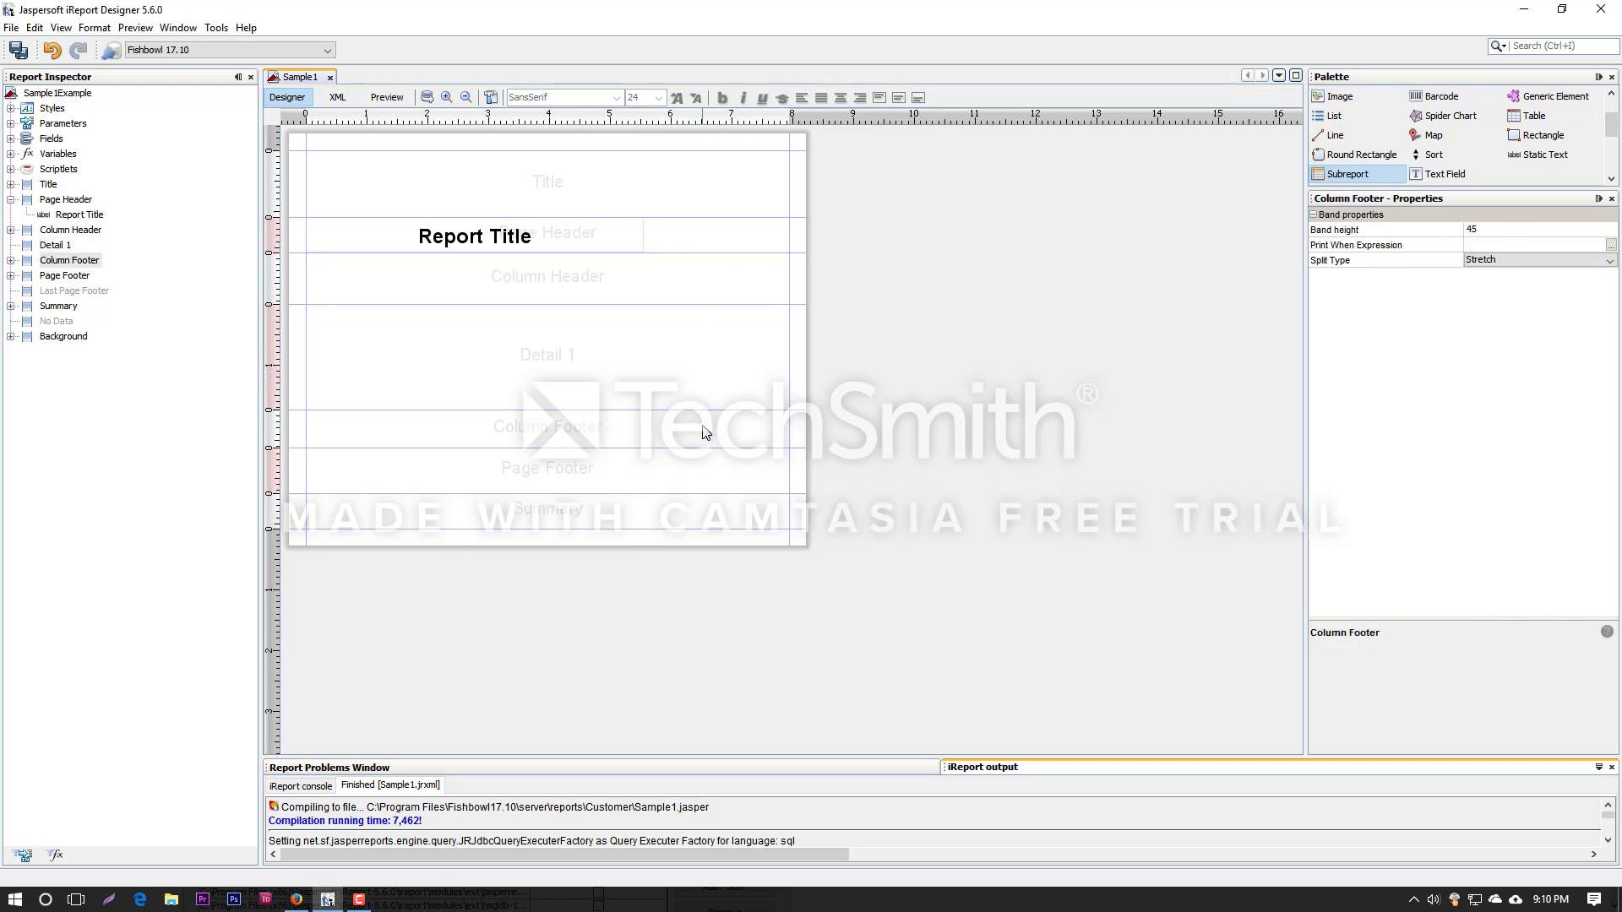
click(1508, 231)
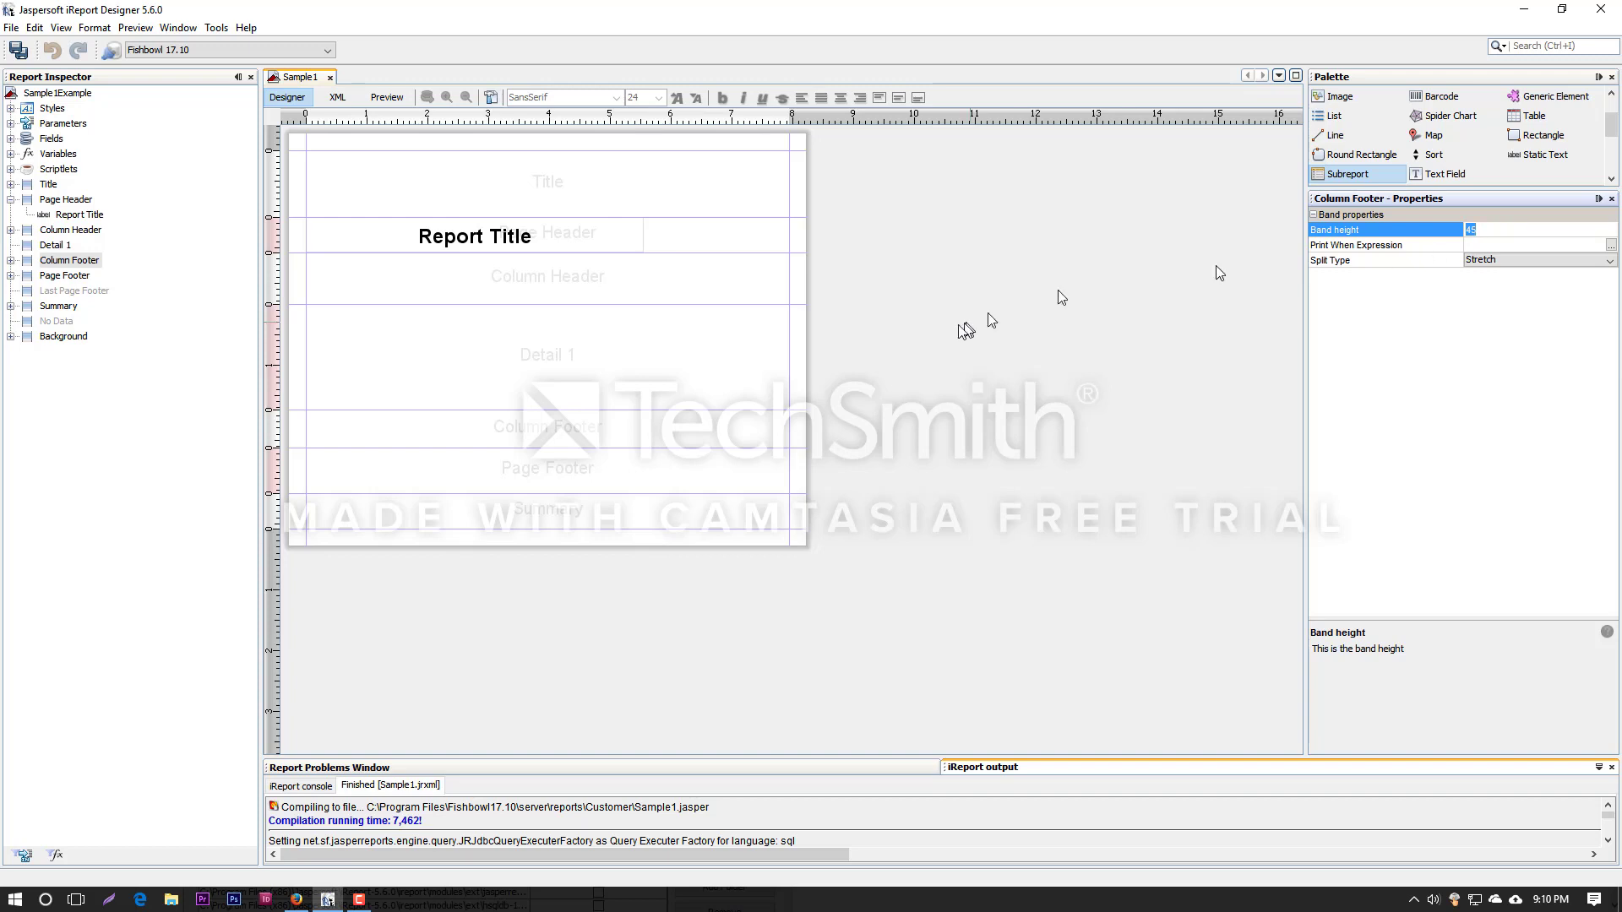
click(694, 352)
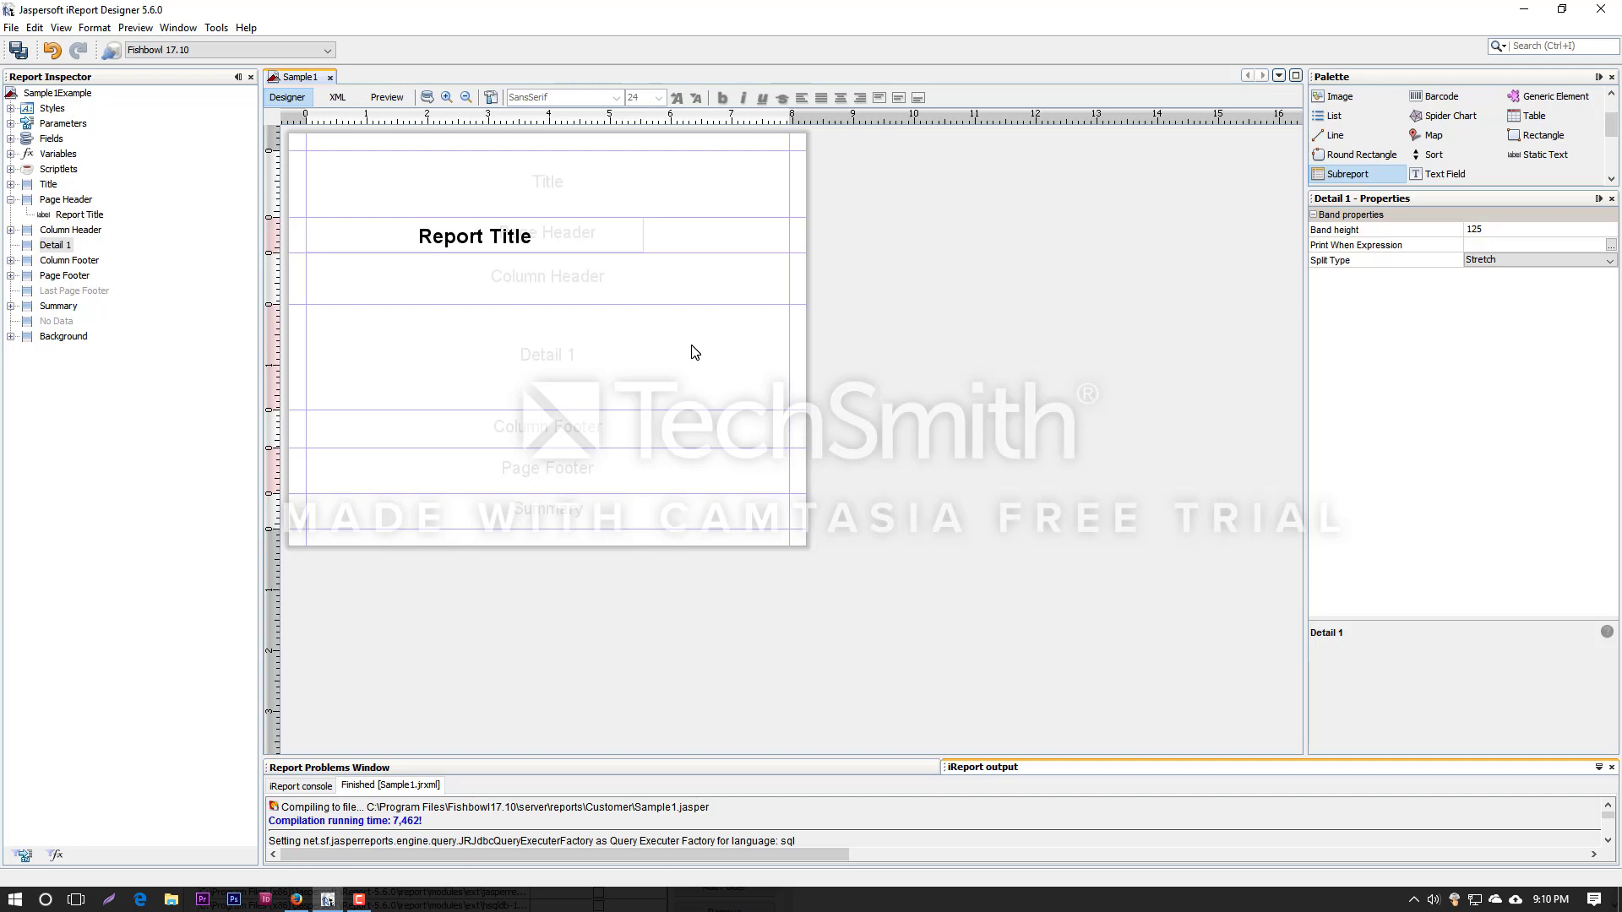
Select the Report Title element and examine its Print Repeated Values option.
click(554, 233)
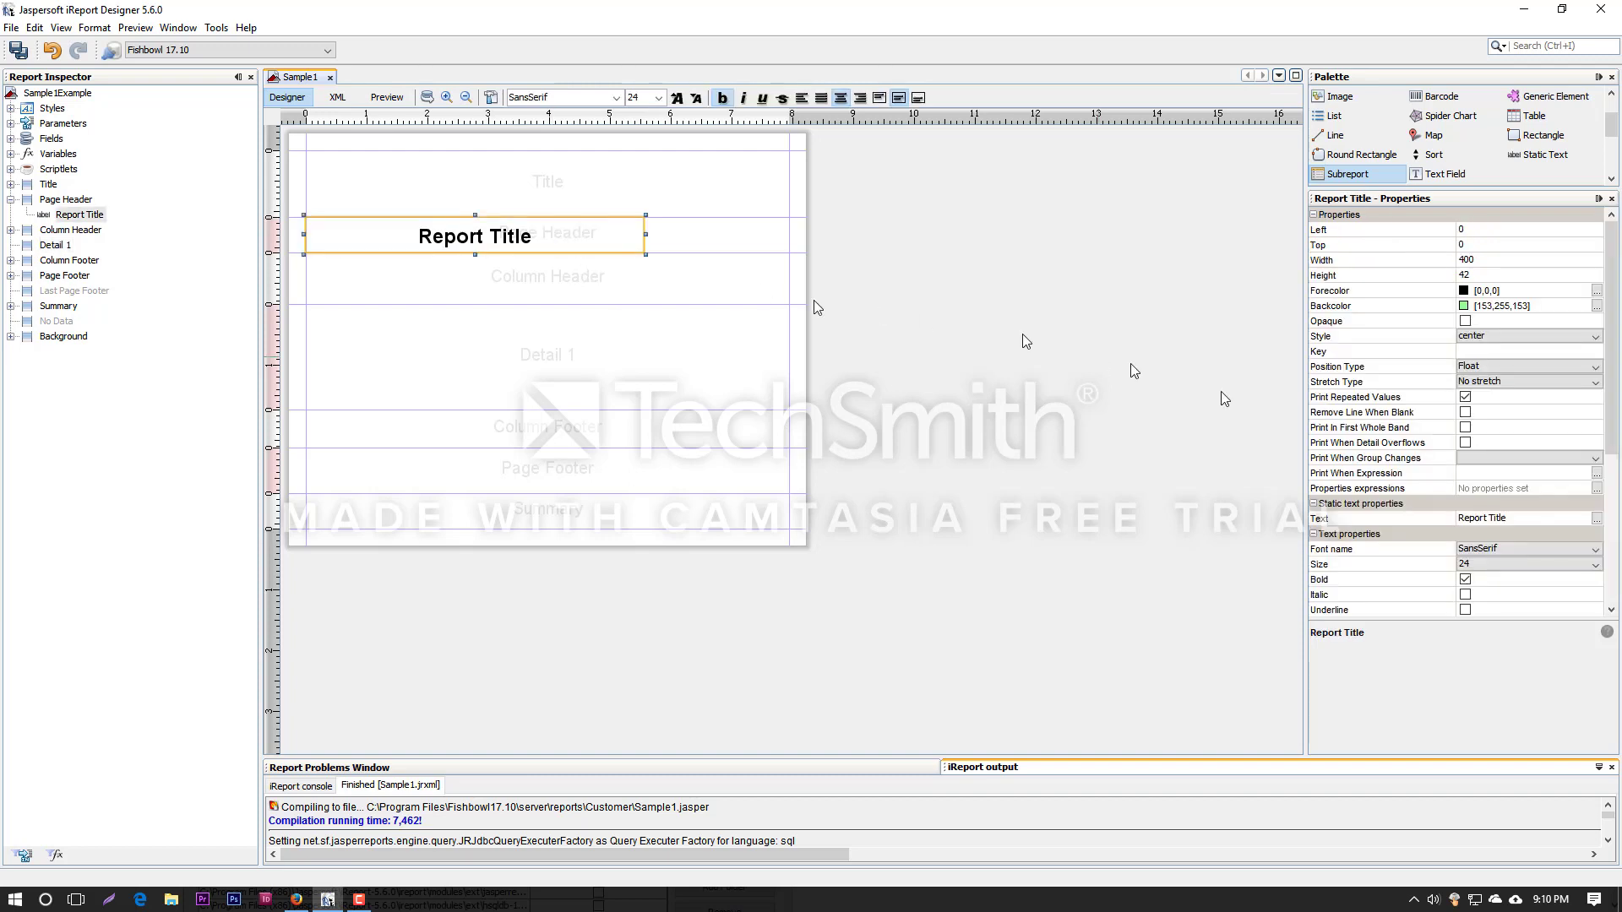
click(1465, 398)
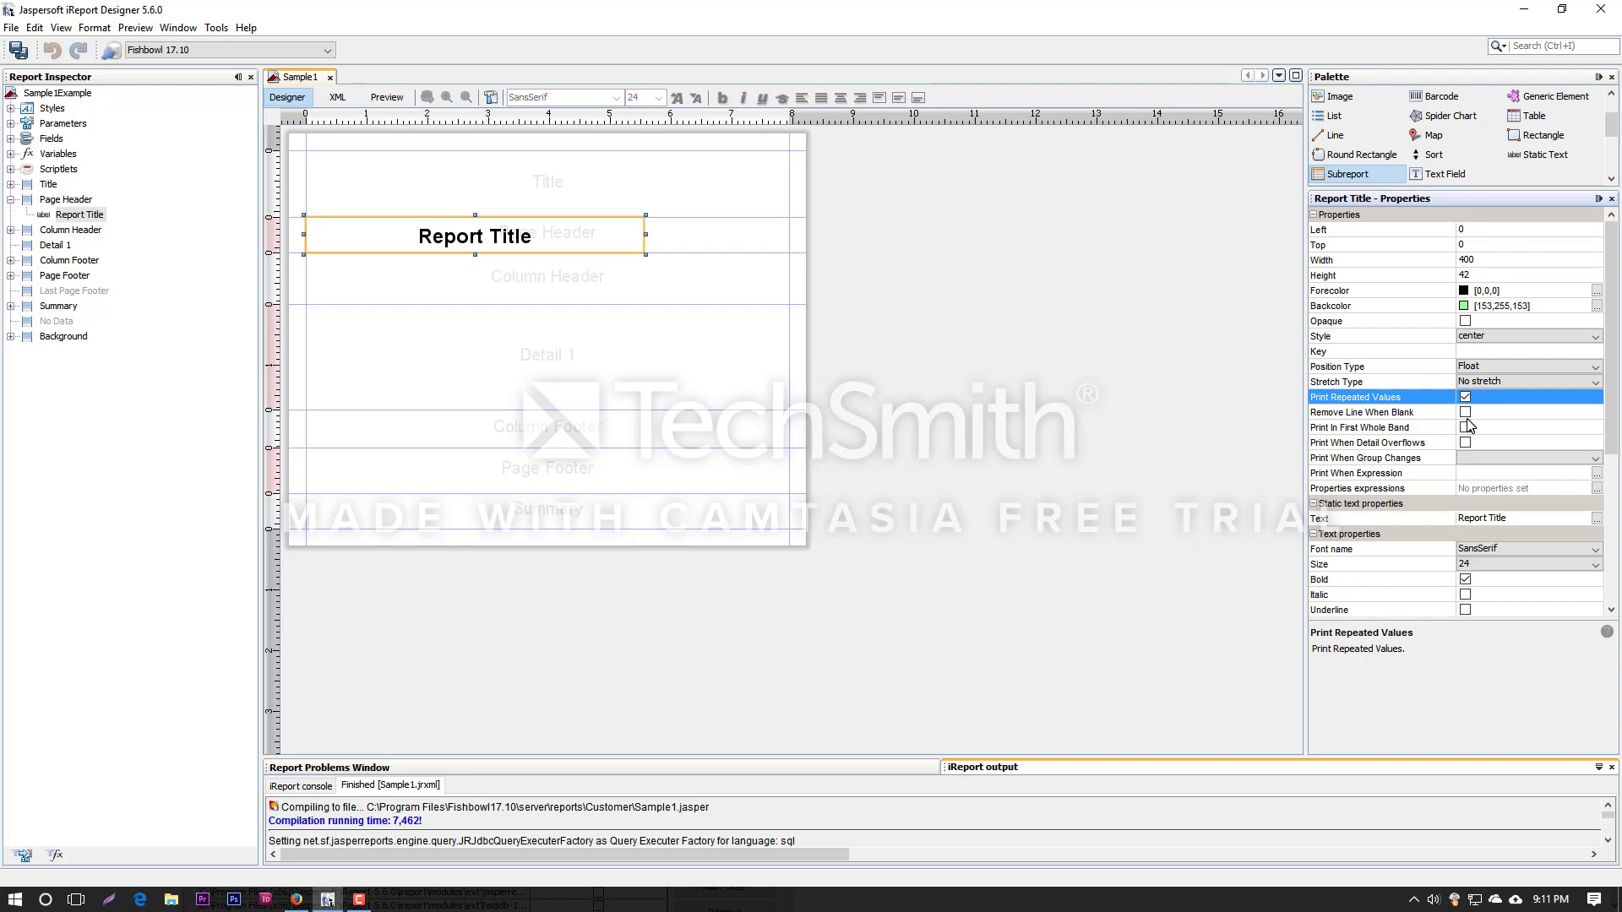
Enable the Remove Line When Blank and Print When Detail Overflows options for the Report Title element.
click(1465, 413)
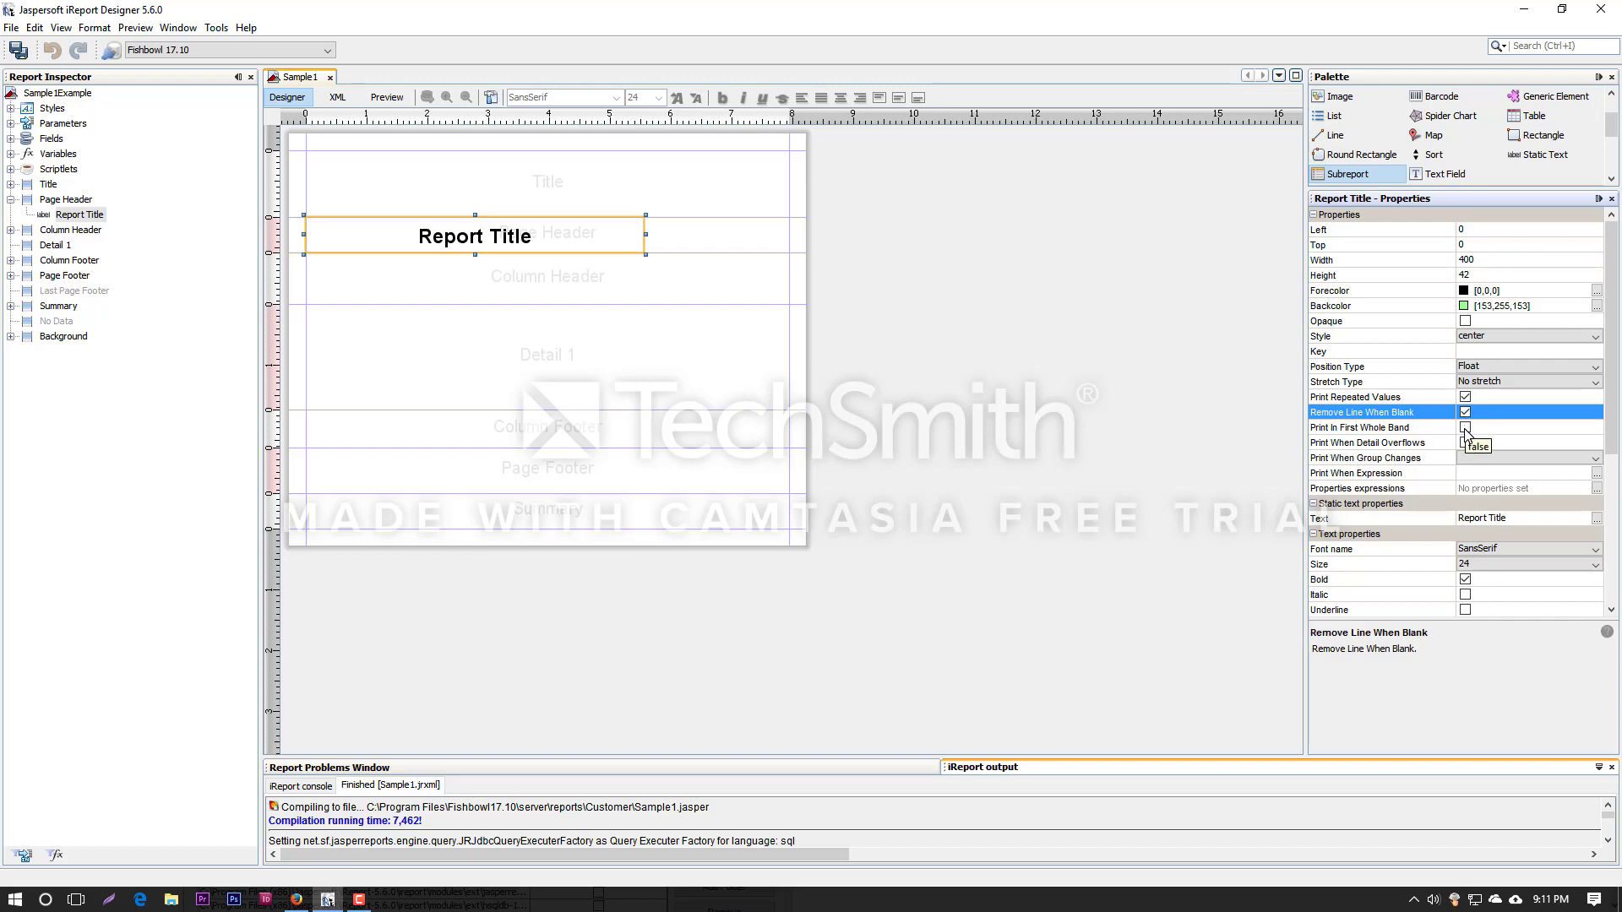
click(1465, 428)
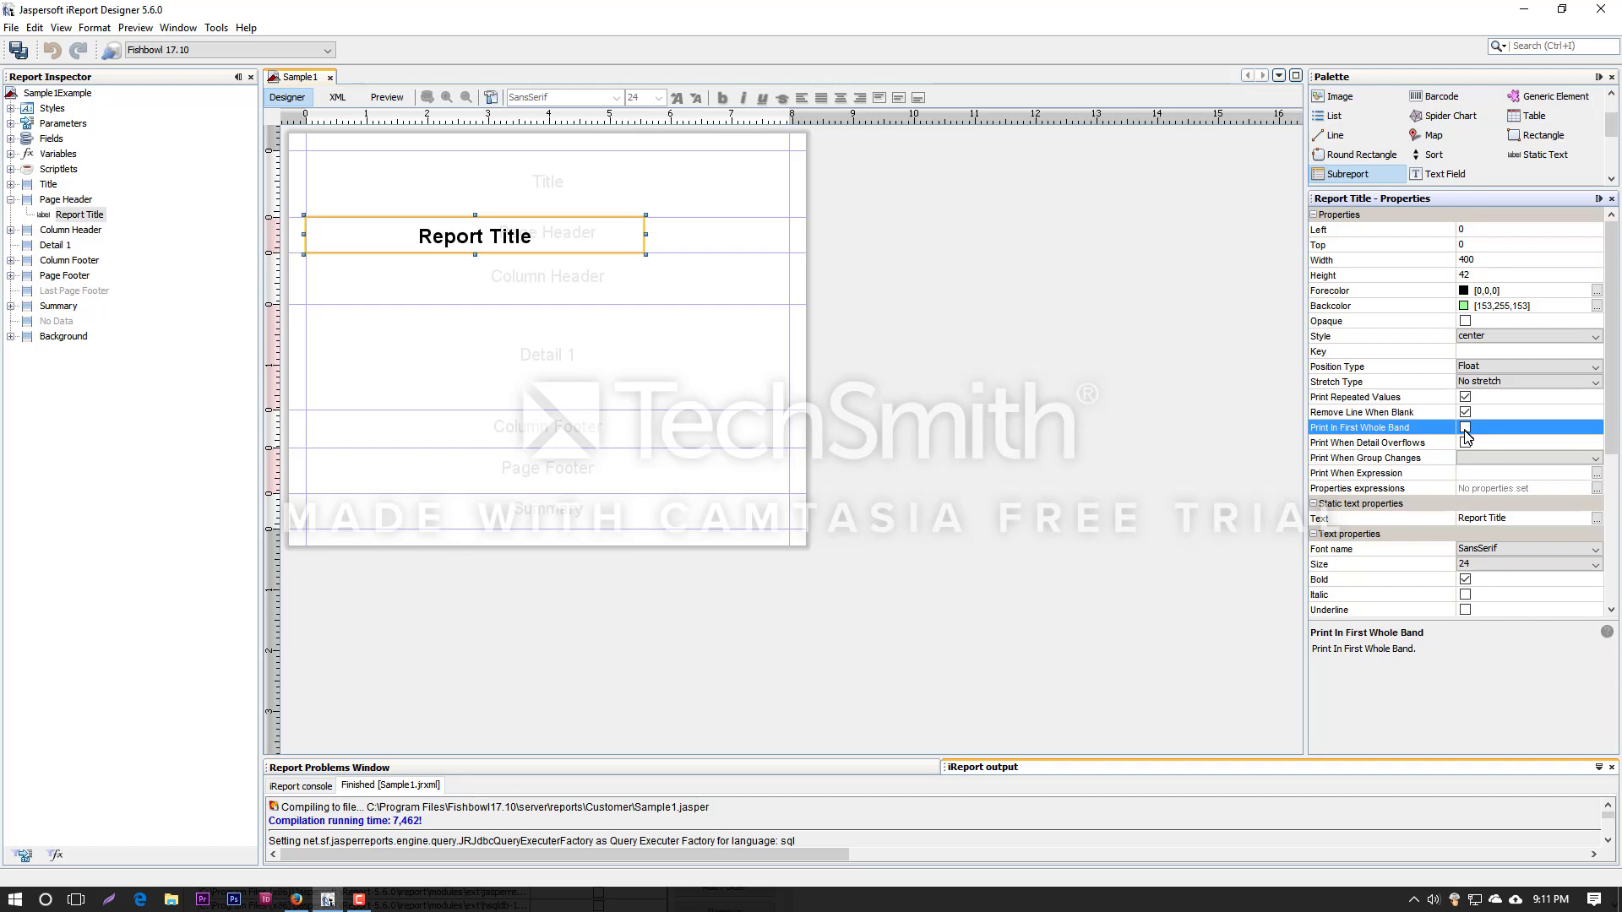
click(1465, 444)
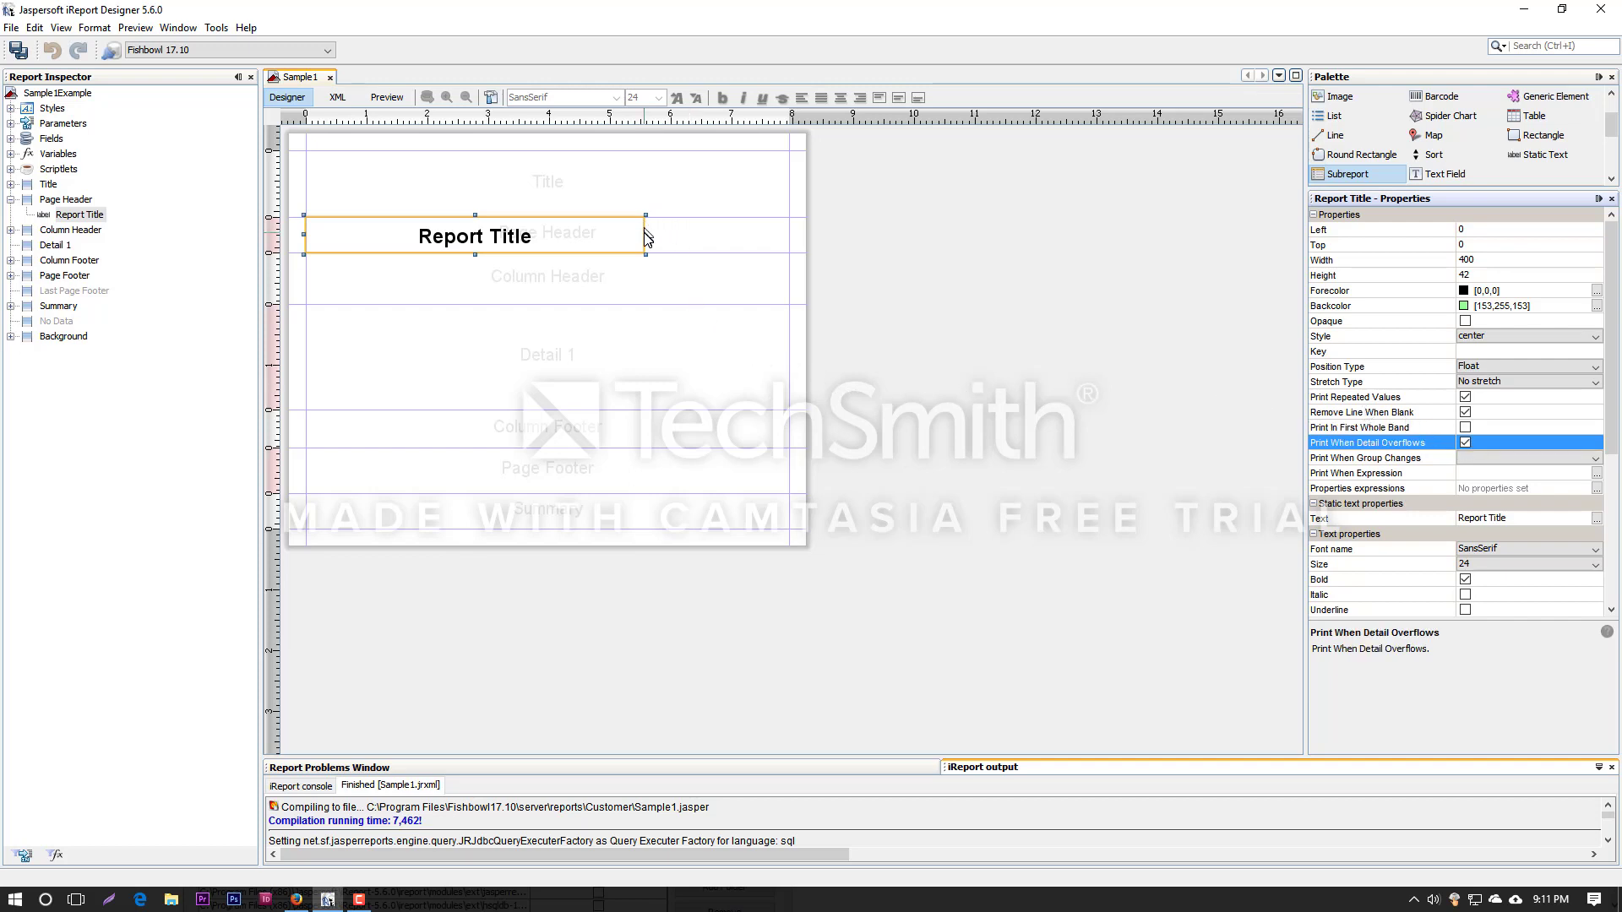
Narrow the Report Title element to about 86 wide and toggle its Print When Detail Overflows option off and back on.
drag(646, 245, 380, 243)
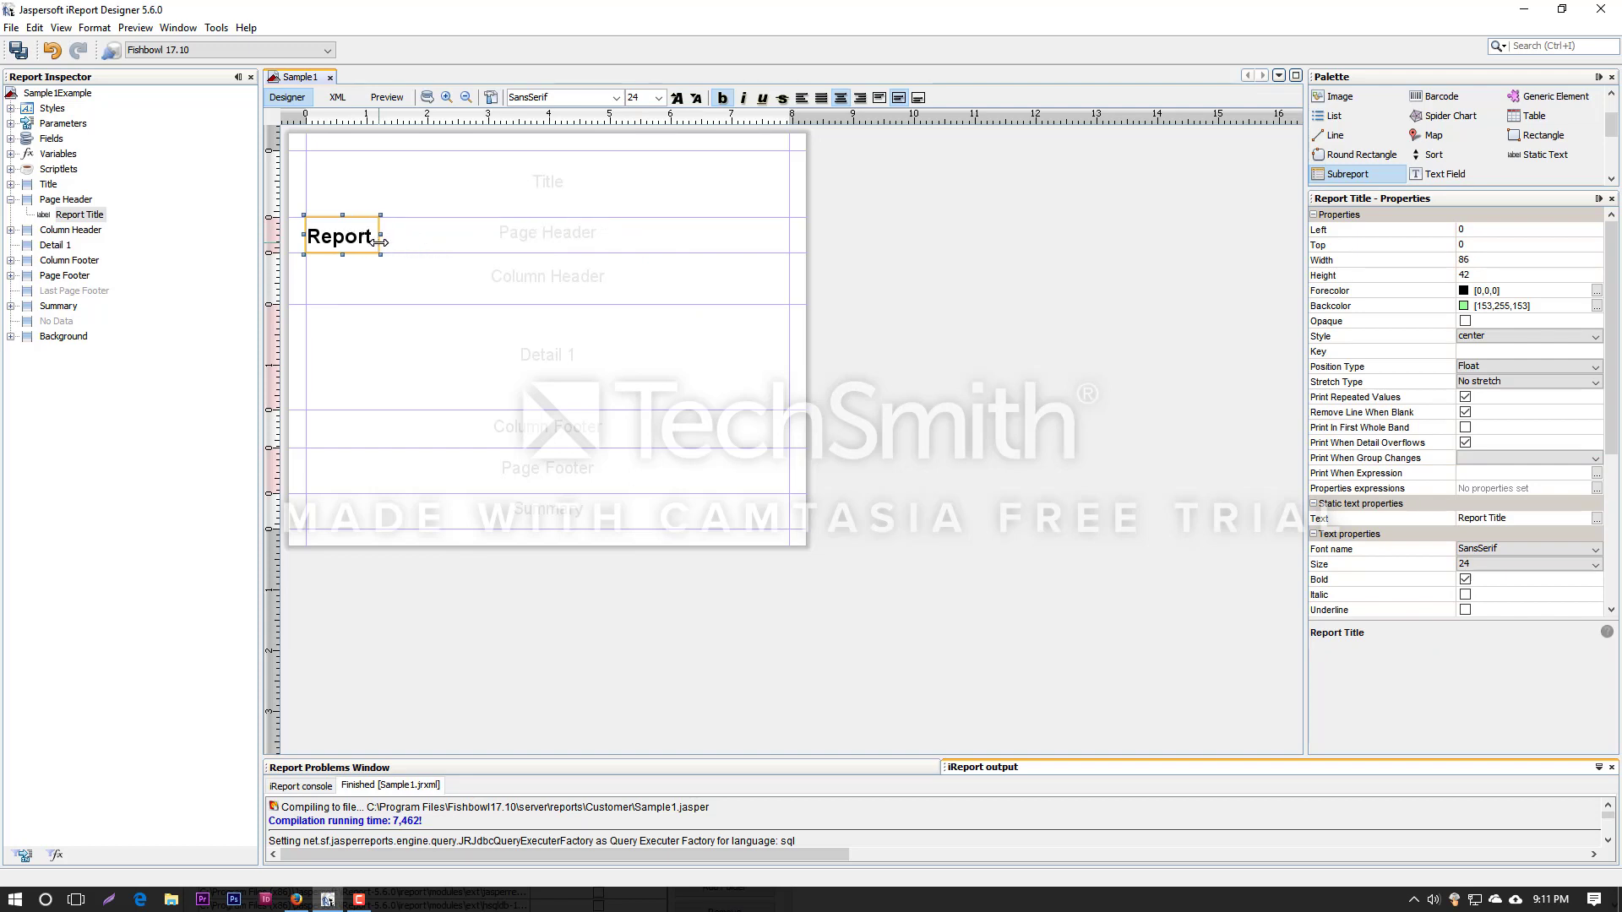
click(1515, 263)
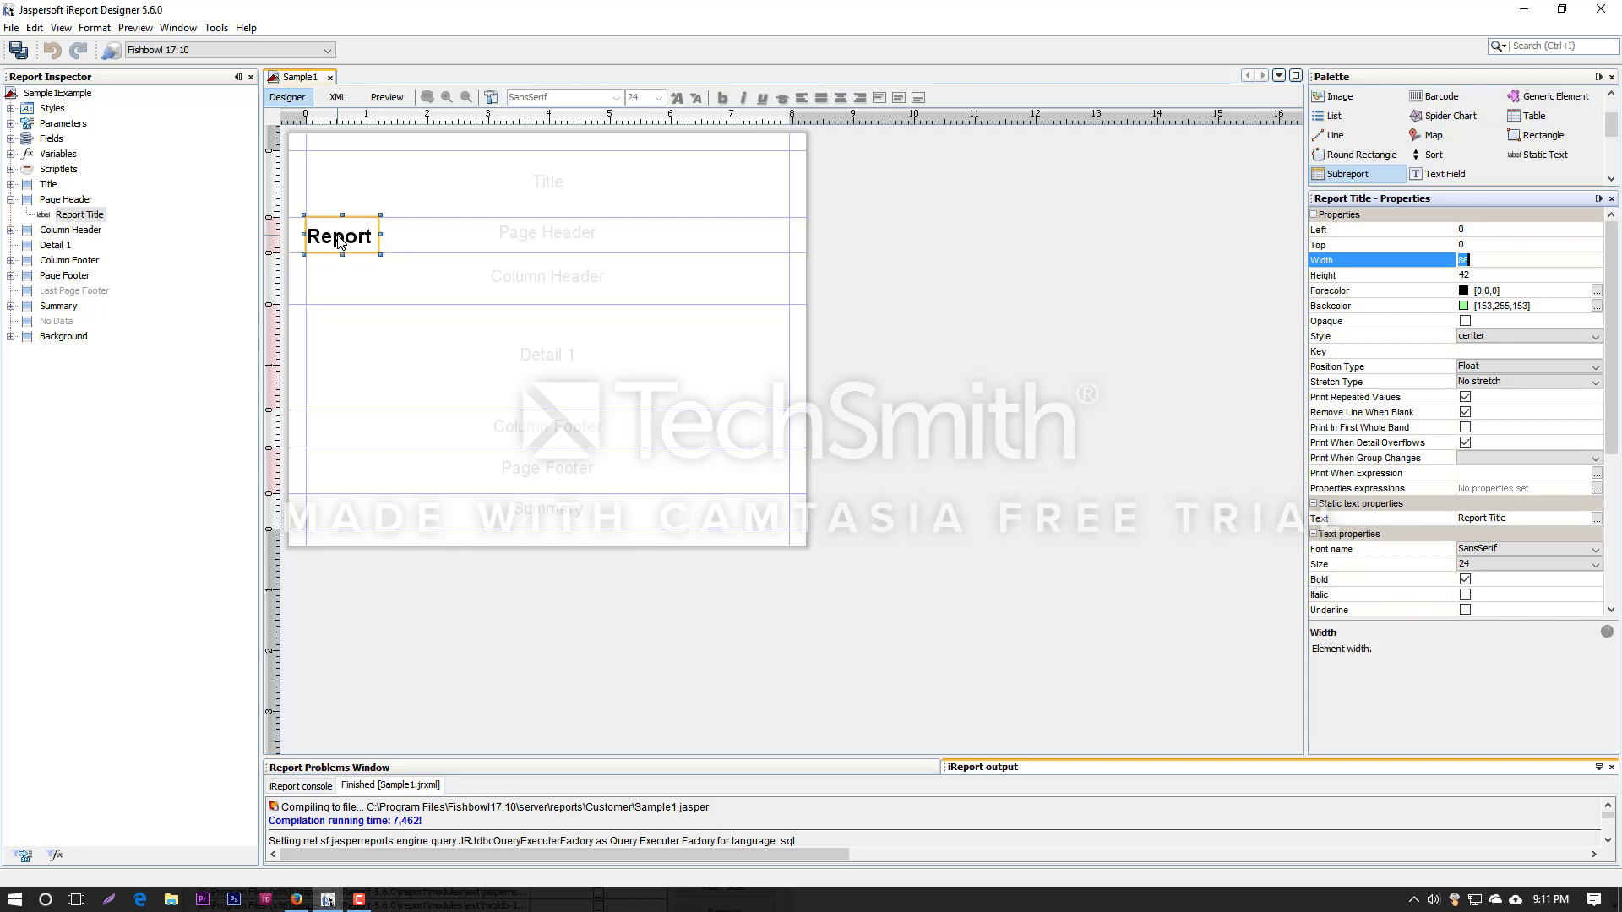
click(1465, 441)
click(1466, 445)
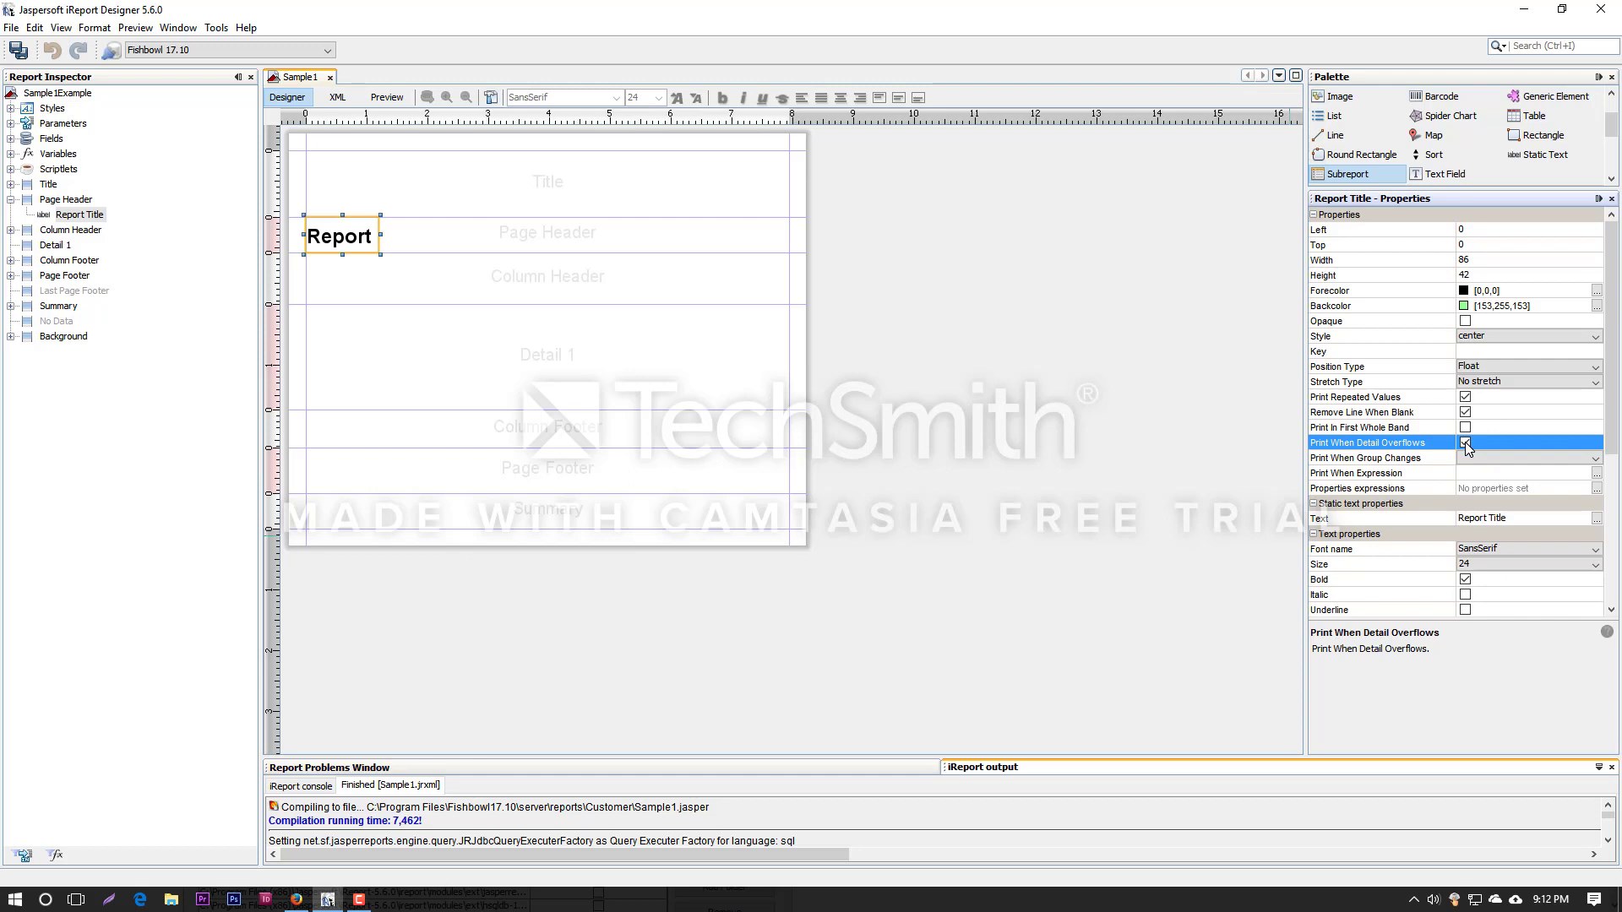
Examine the Report Title's Print When Expression editor and close it without entering an expression.
click(1596, 474)
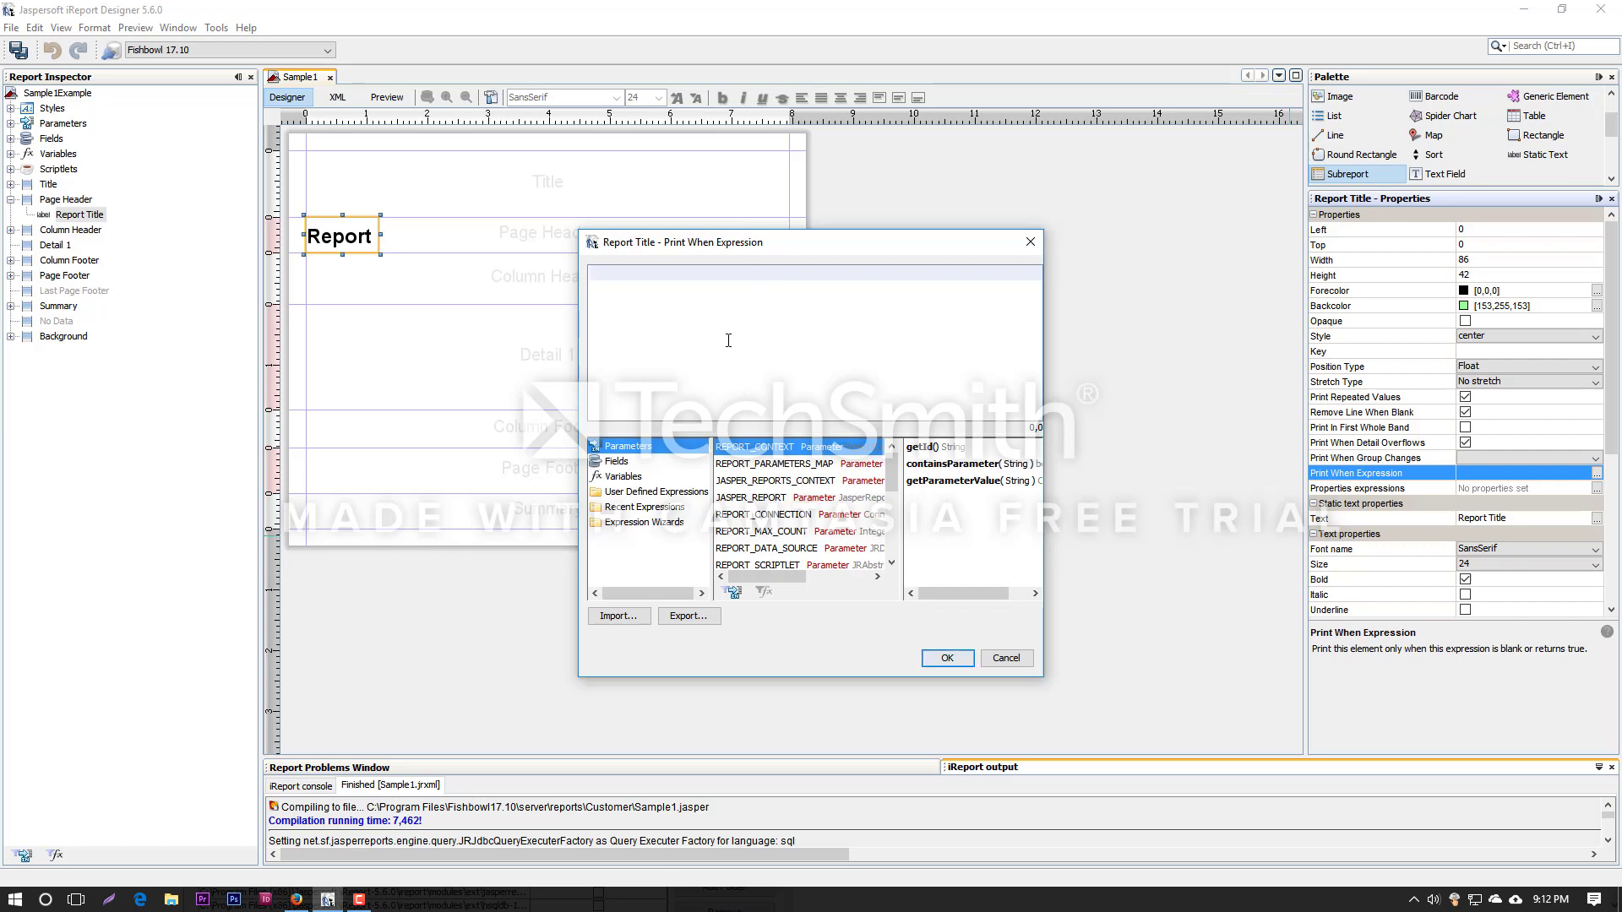
click(1007, 658)
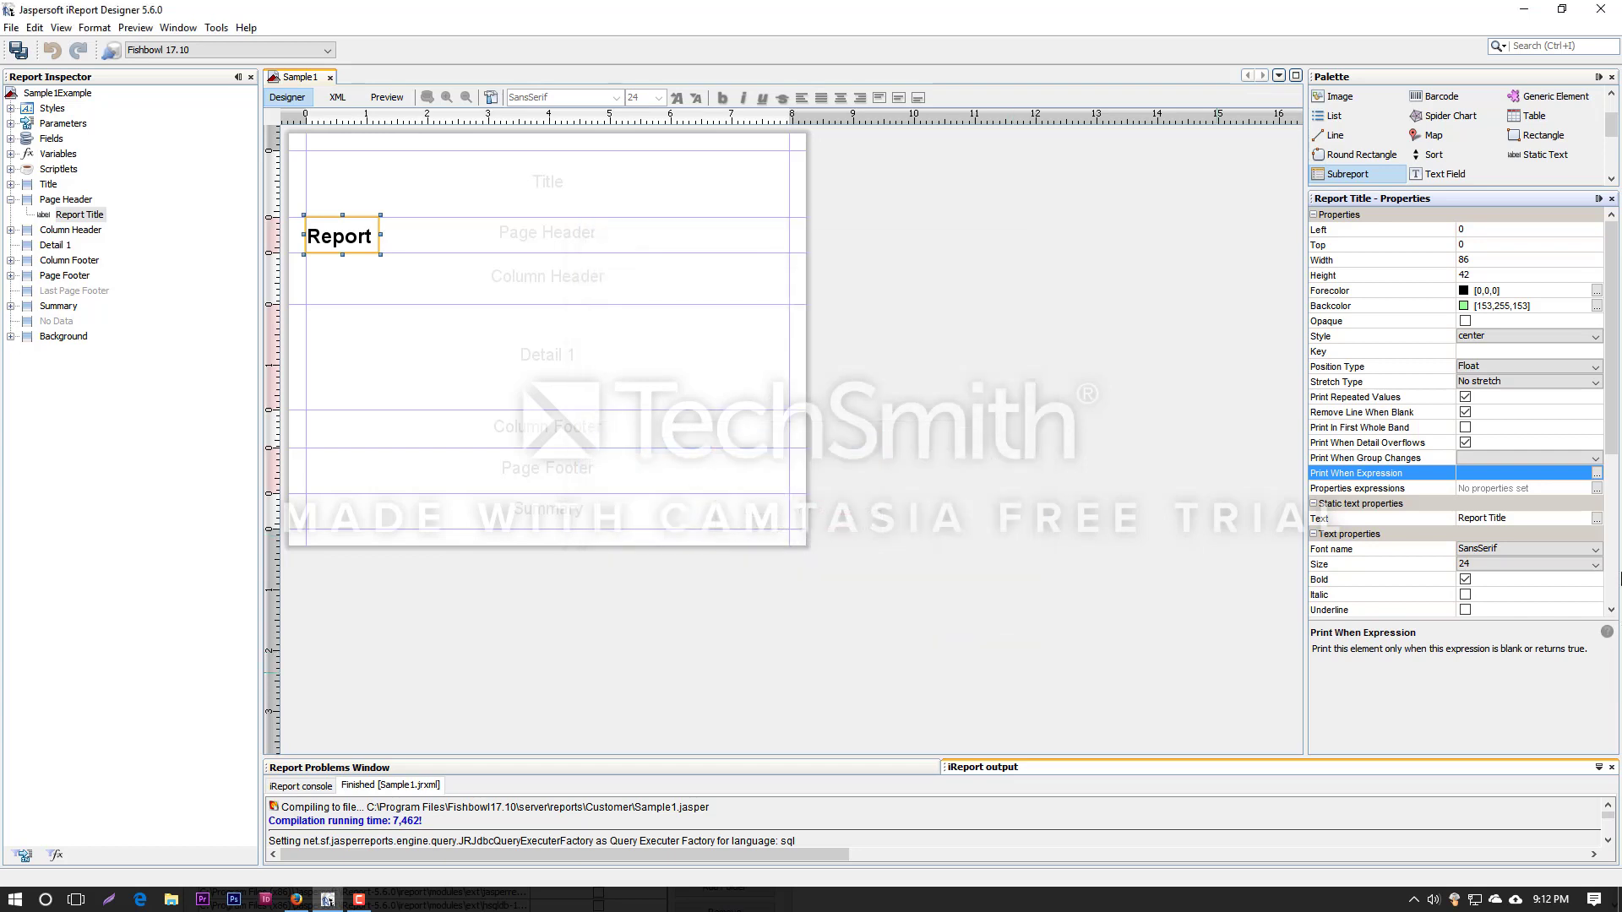
Change the text of the title element in the Page Header to "Report Title HERE".
click(1570, 521)
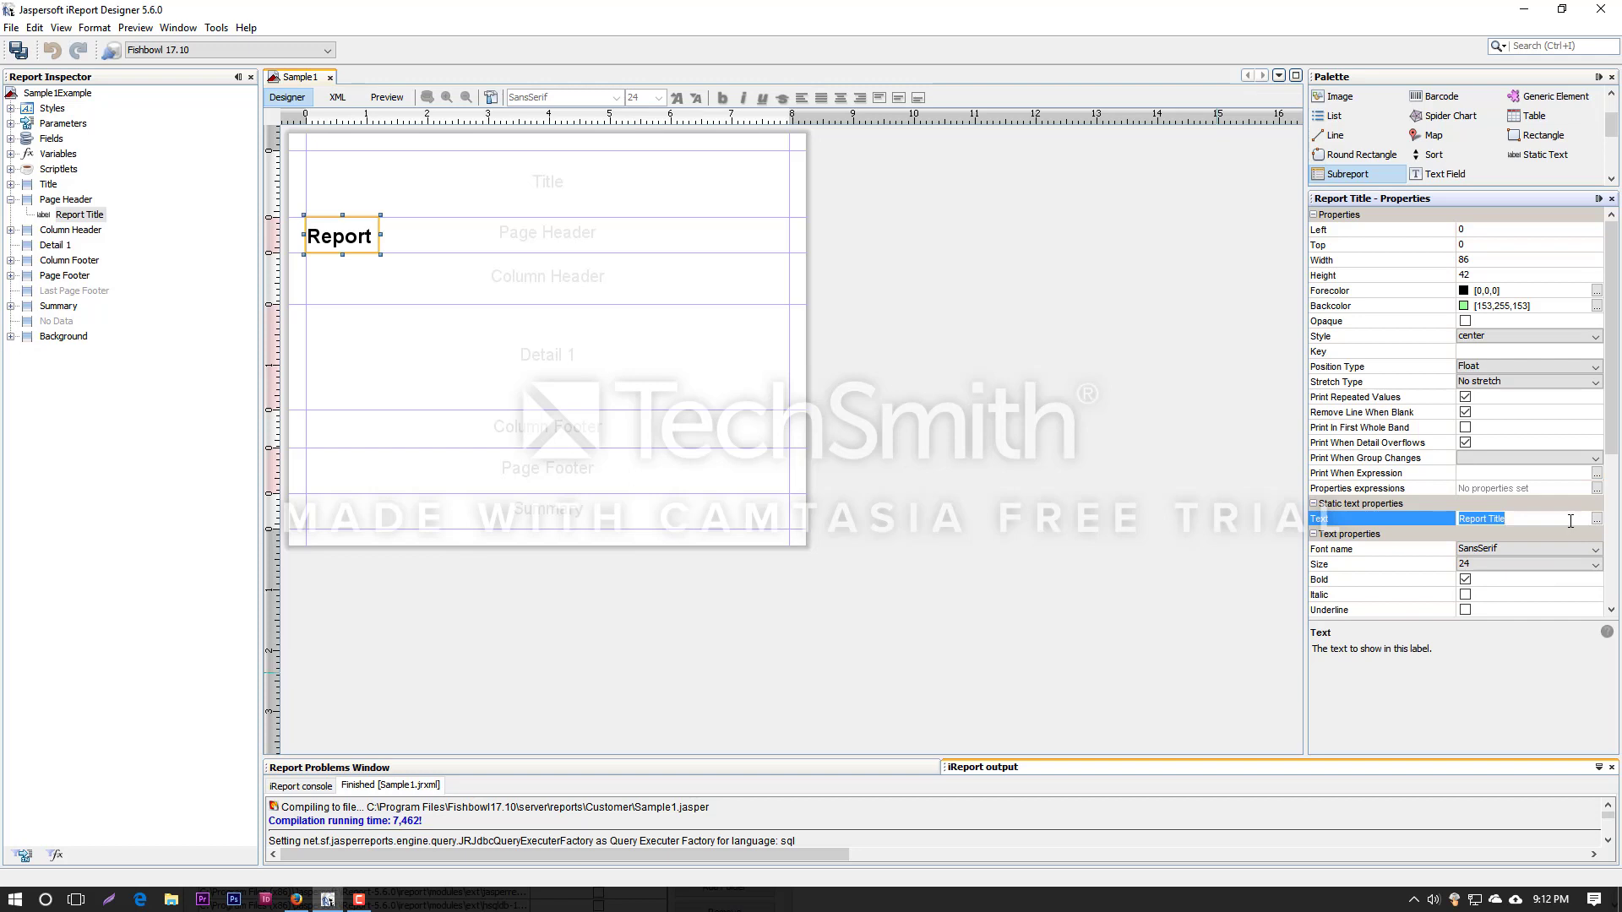
click(1569, 521)
key(Return)
Set the title element's width to 120 and stretch its right edge out to about 320 wide.
click(1491, 262)
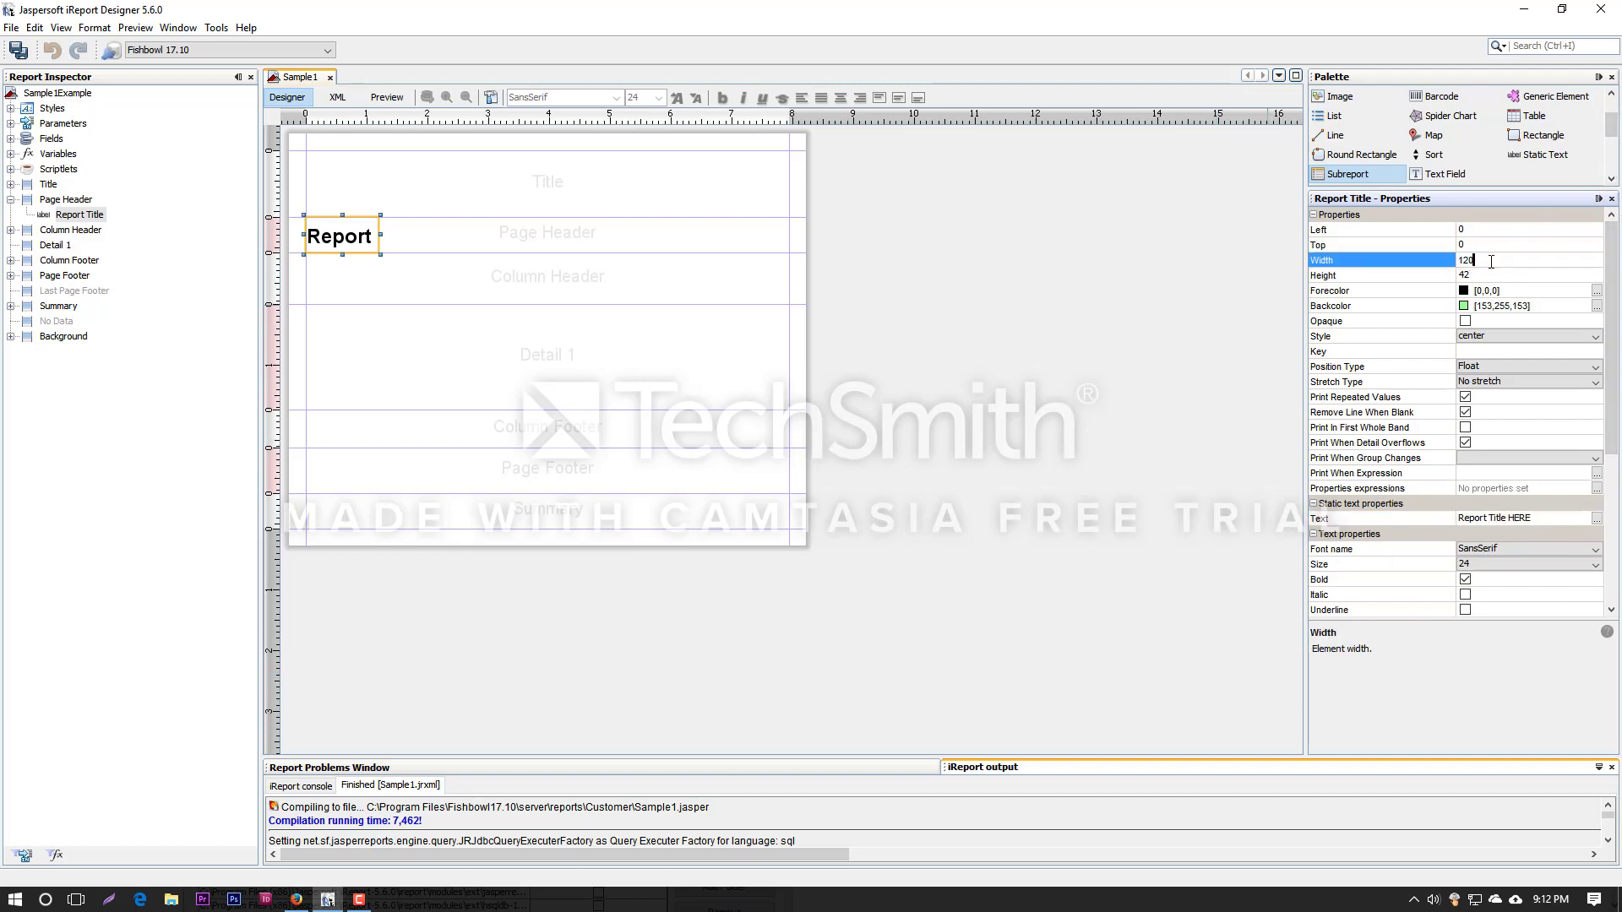
key(Return)
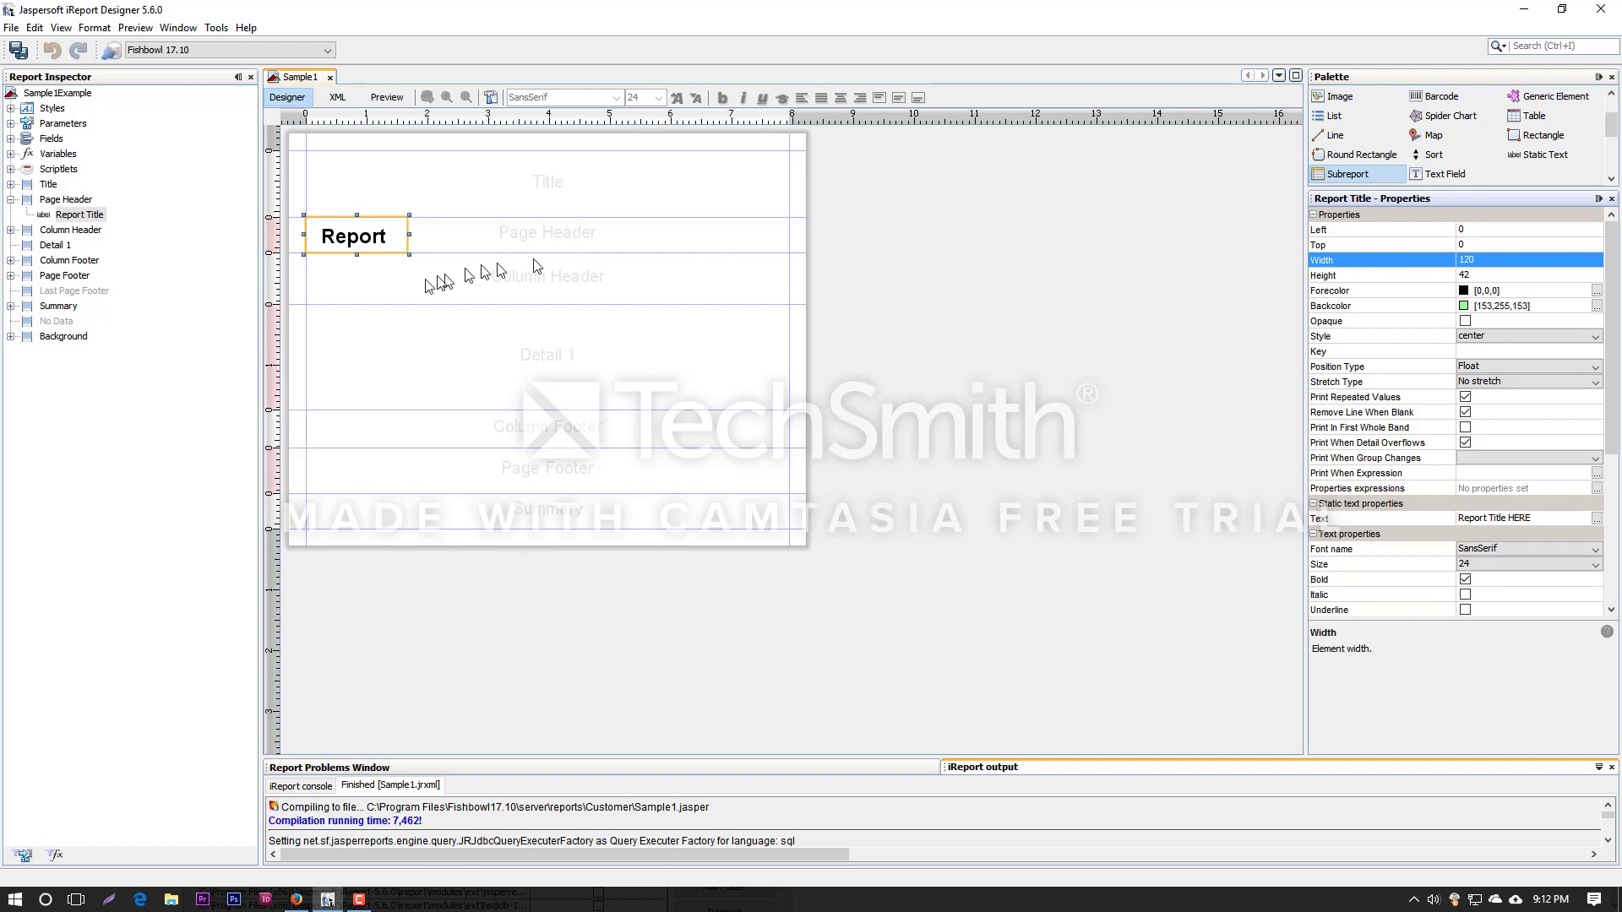
drag(409, 237, 577, 244)
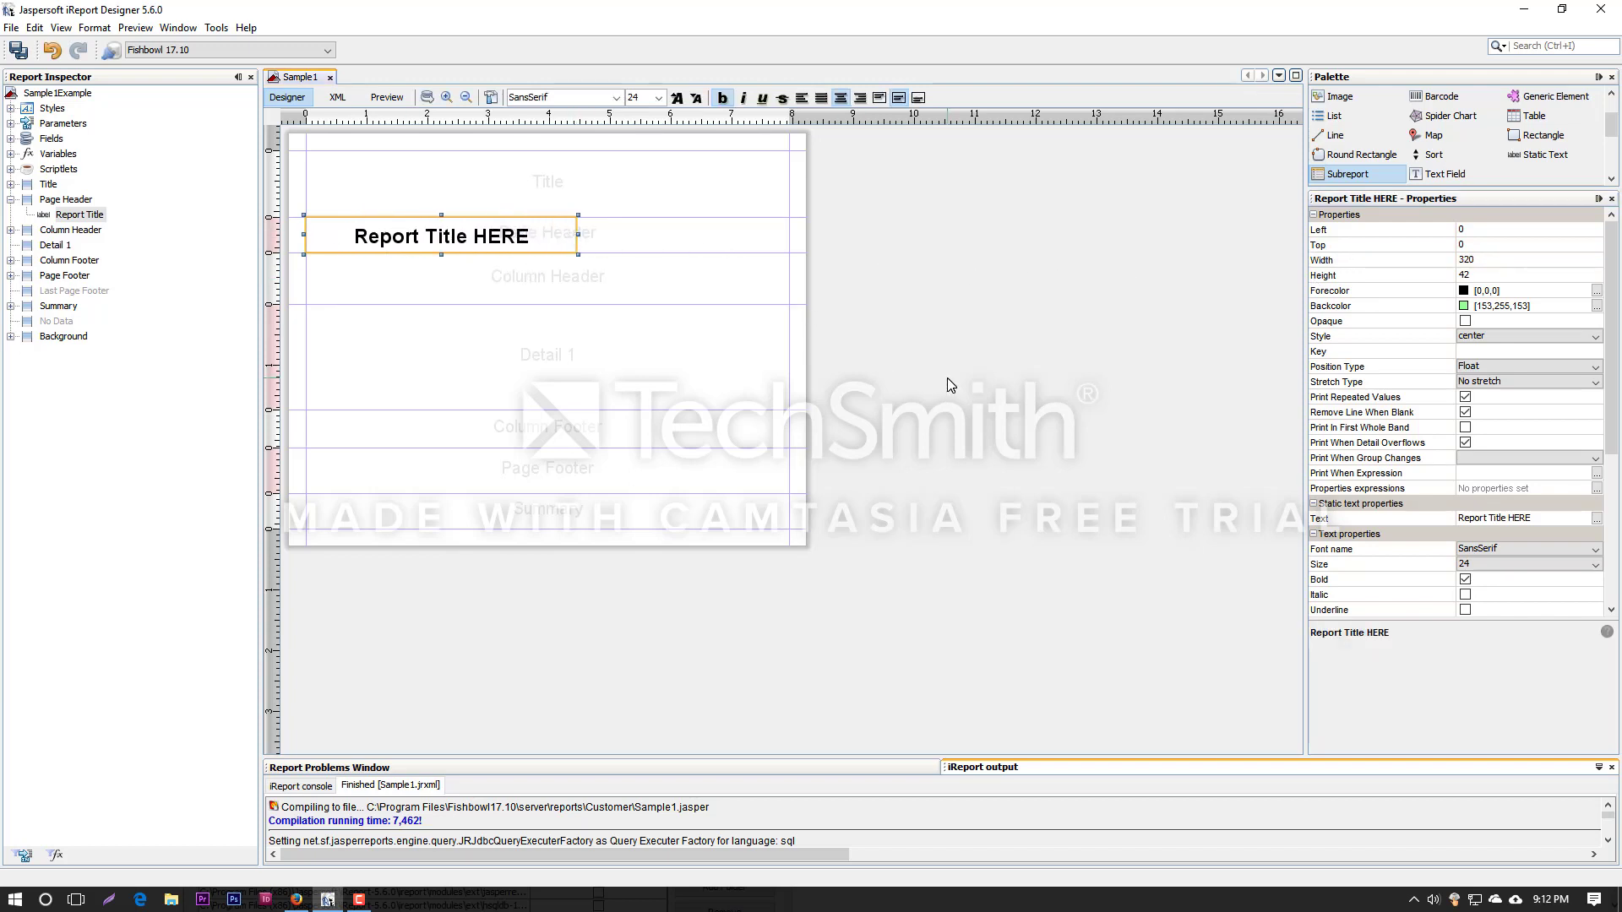
Change the font of the title text to Open Sans.
click(1565, 548)
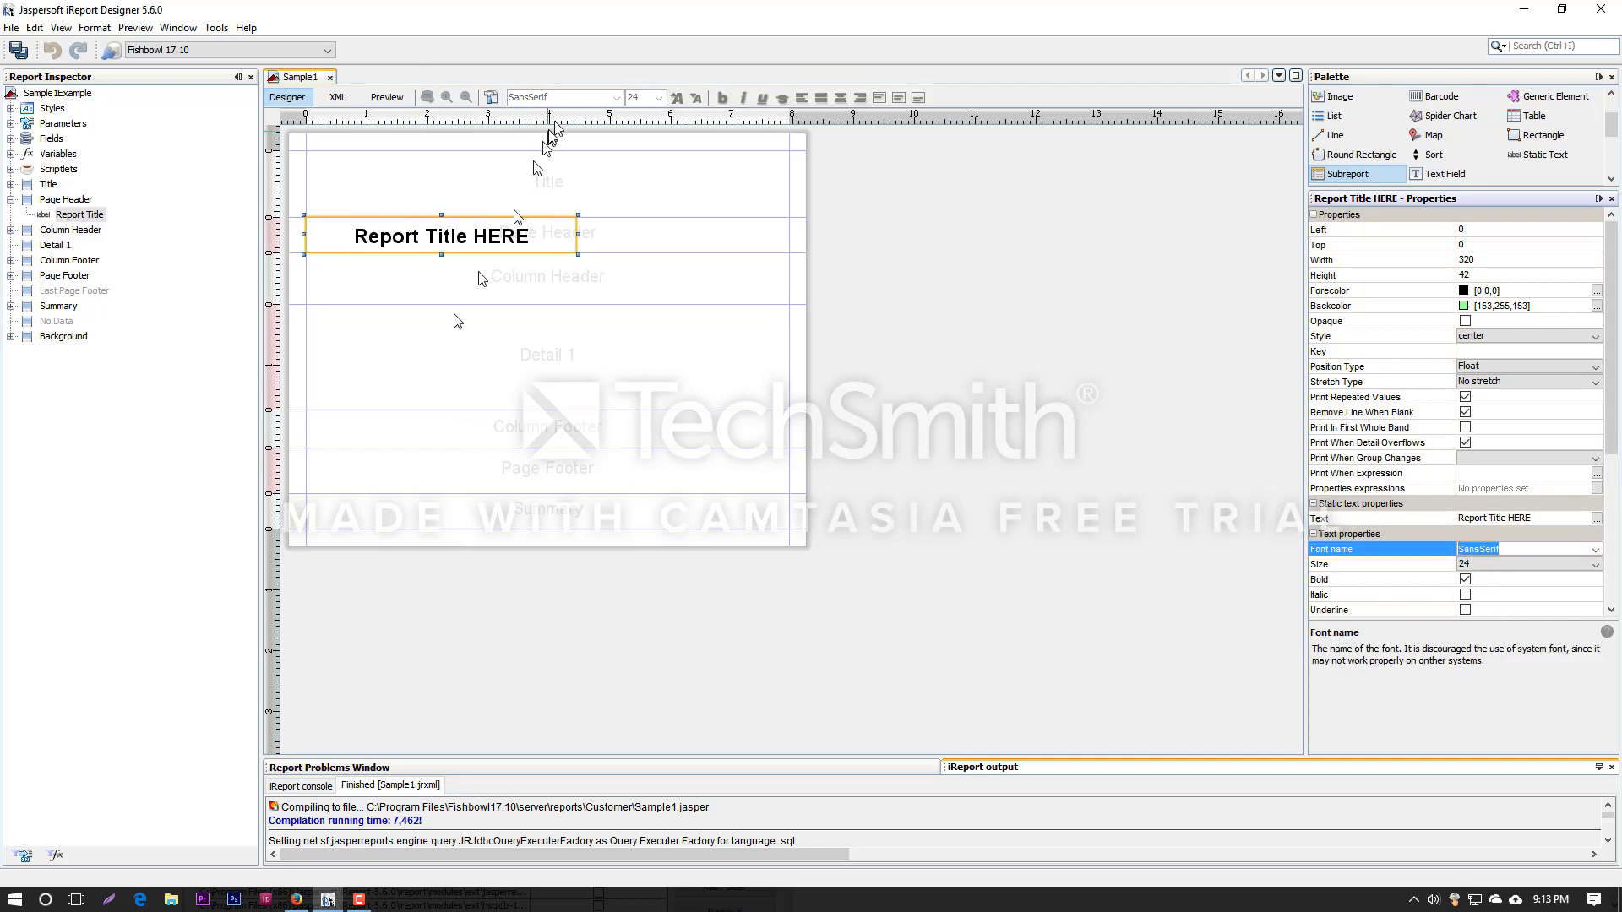
click(574, 95)
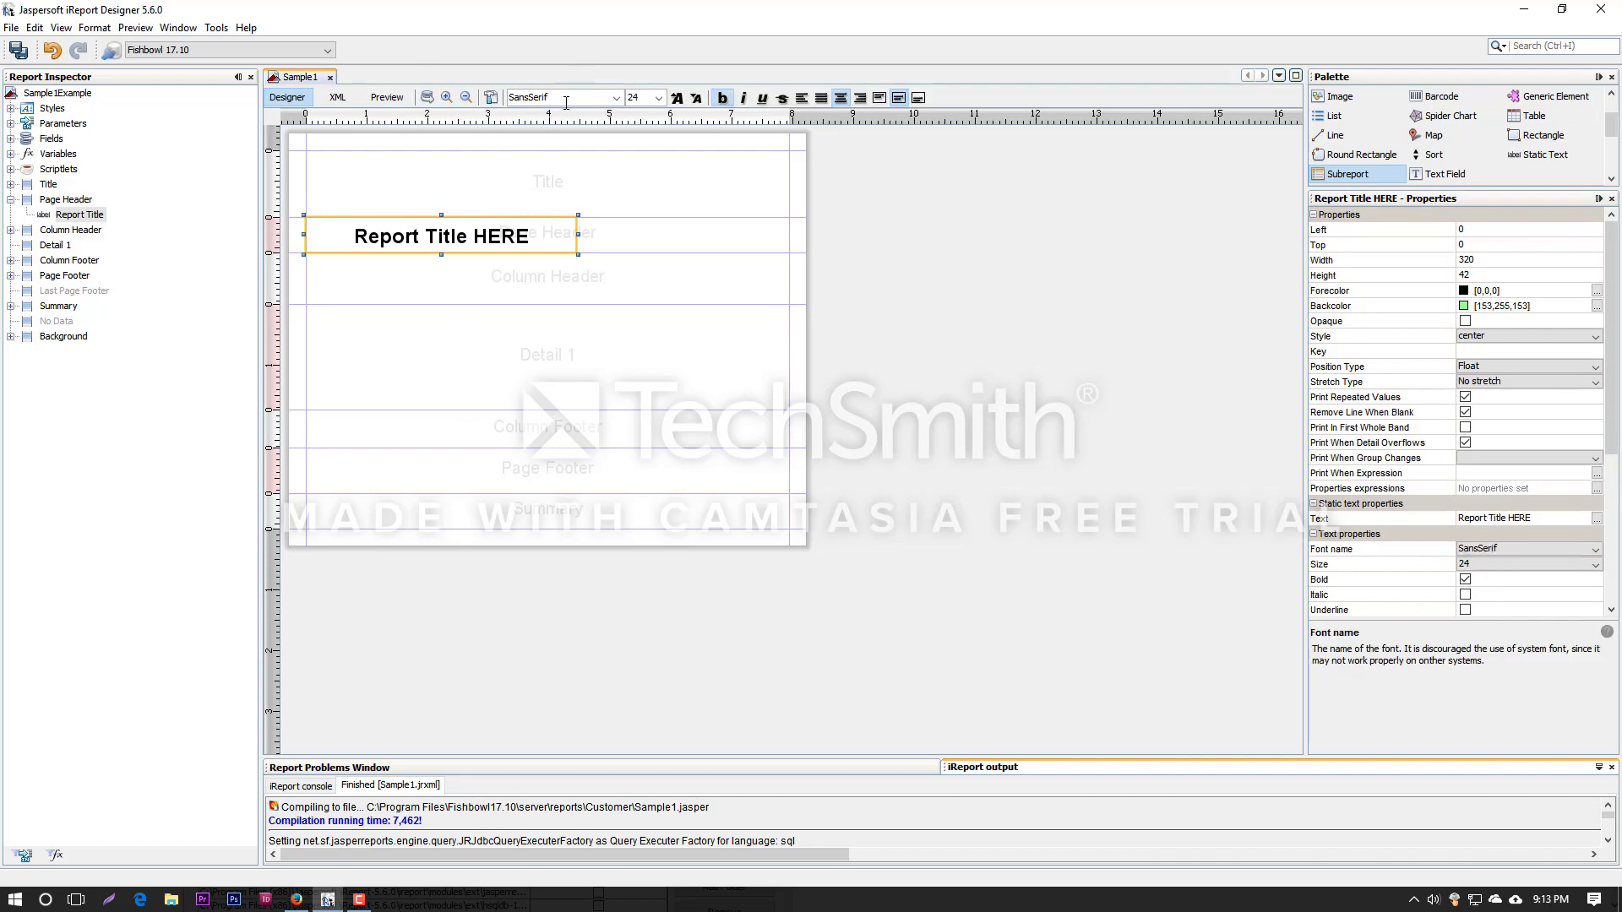
click(614, 97)
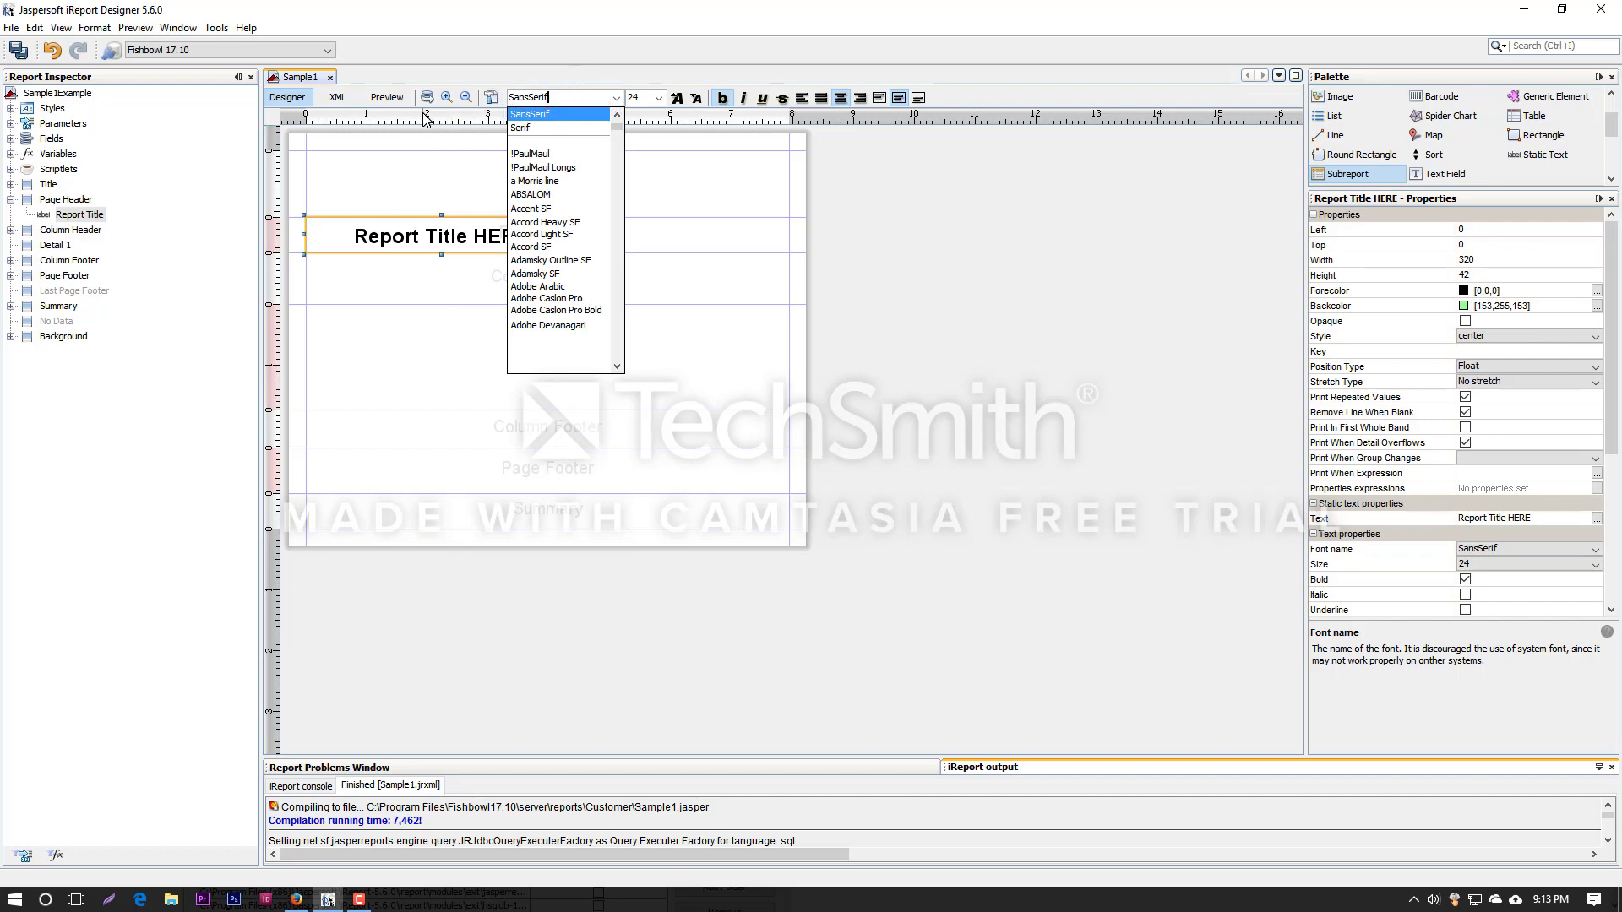
key(ctrl+a)
text(Open Sans)
key(Return)
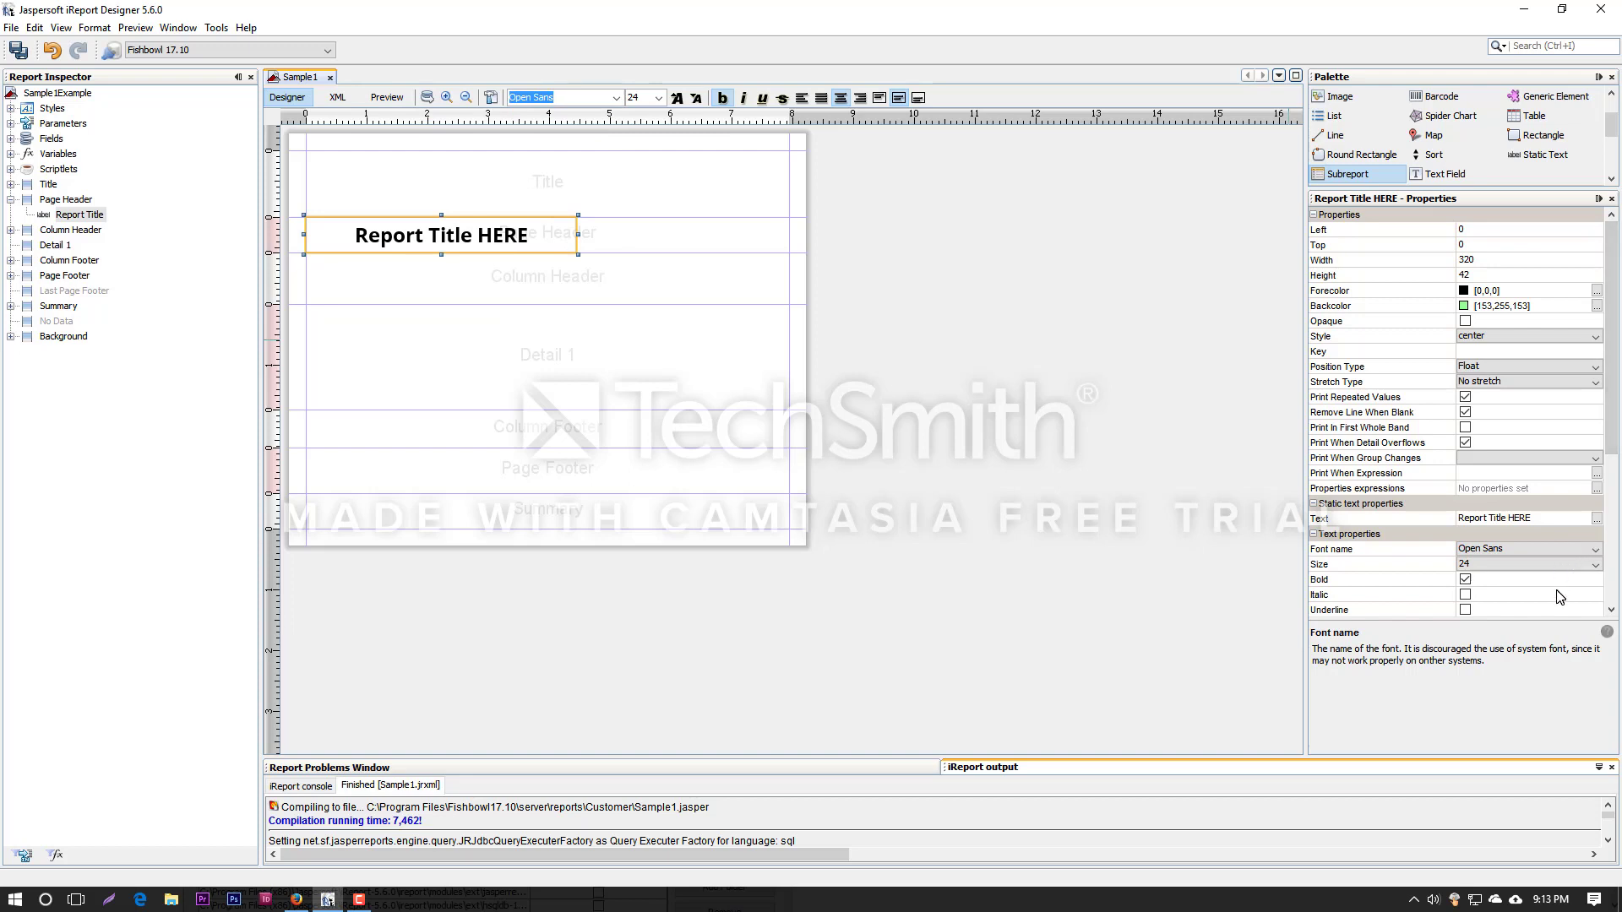
Examine the title's remaining text properties and the report query editor, closing the editor without entering a query.
scroll(1559, 574, down, 2)
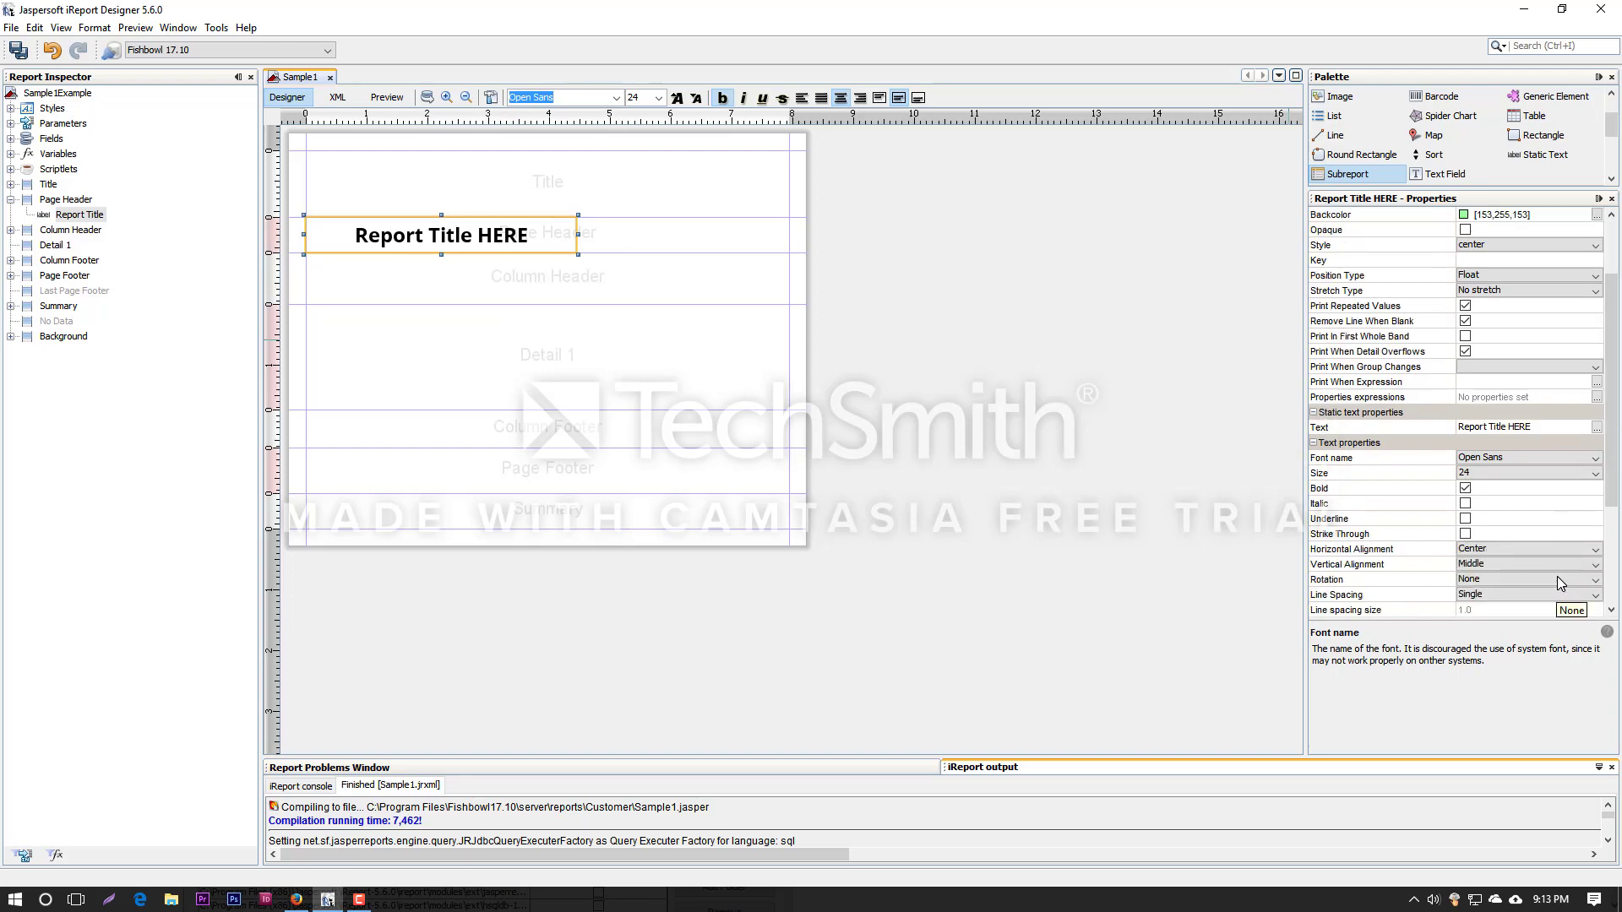
scroll(1558, 576, down, 2)
scroll(1559, 582, down, 2)
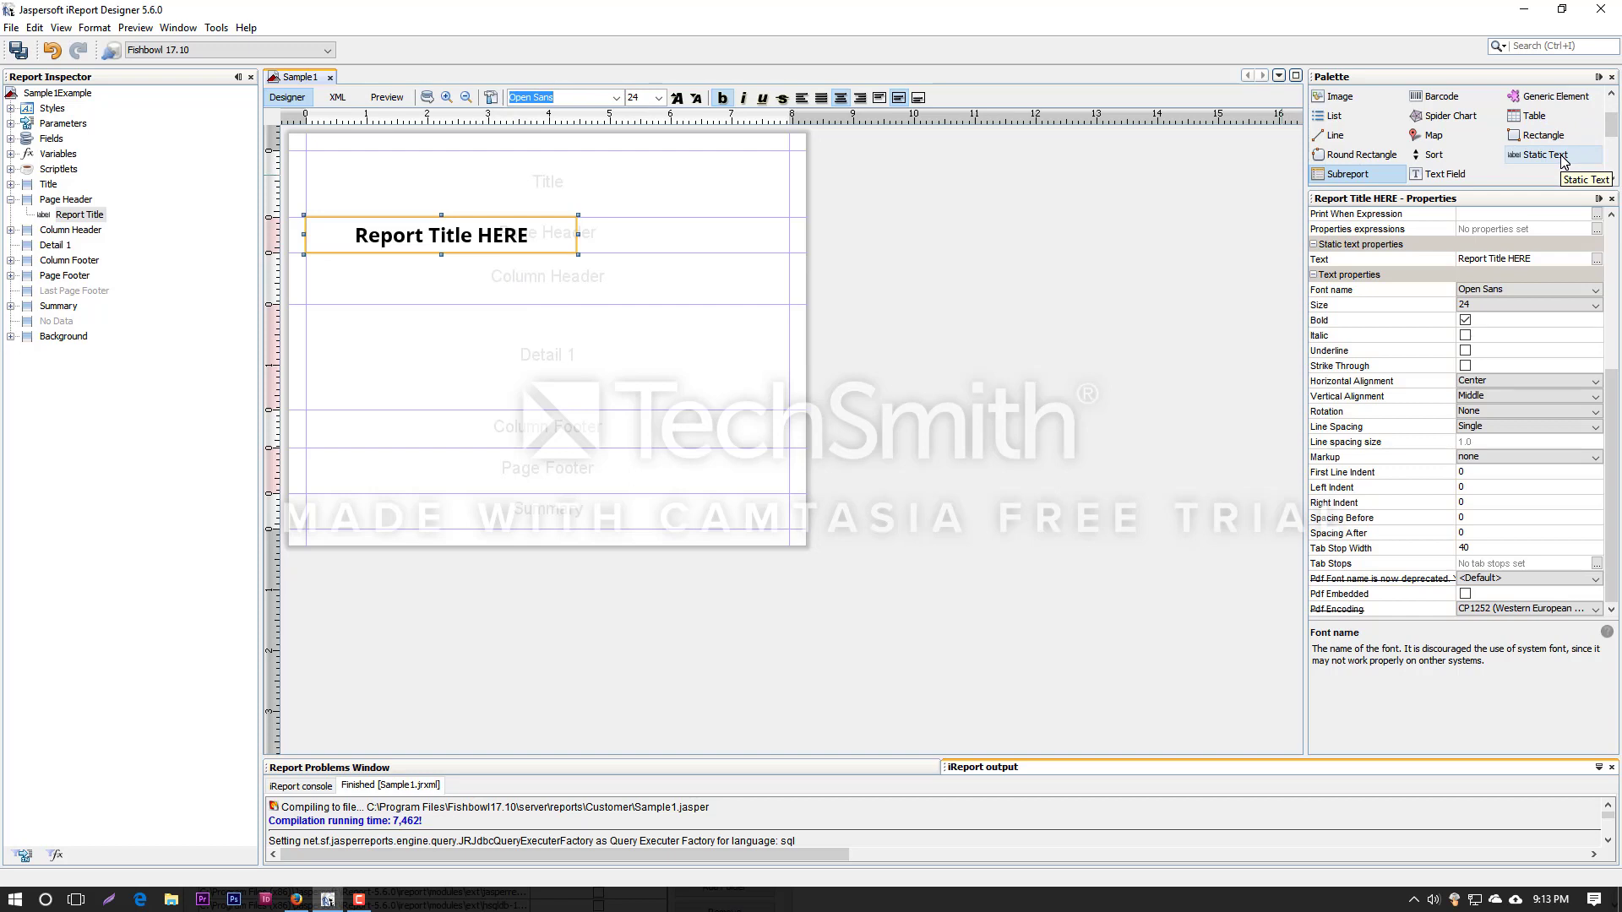
click(1444, 174)
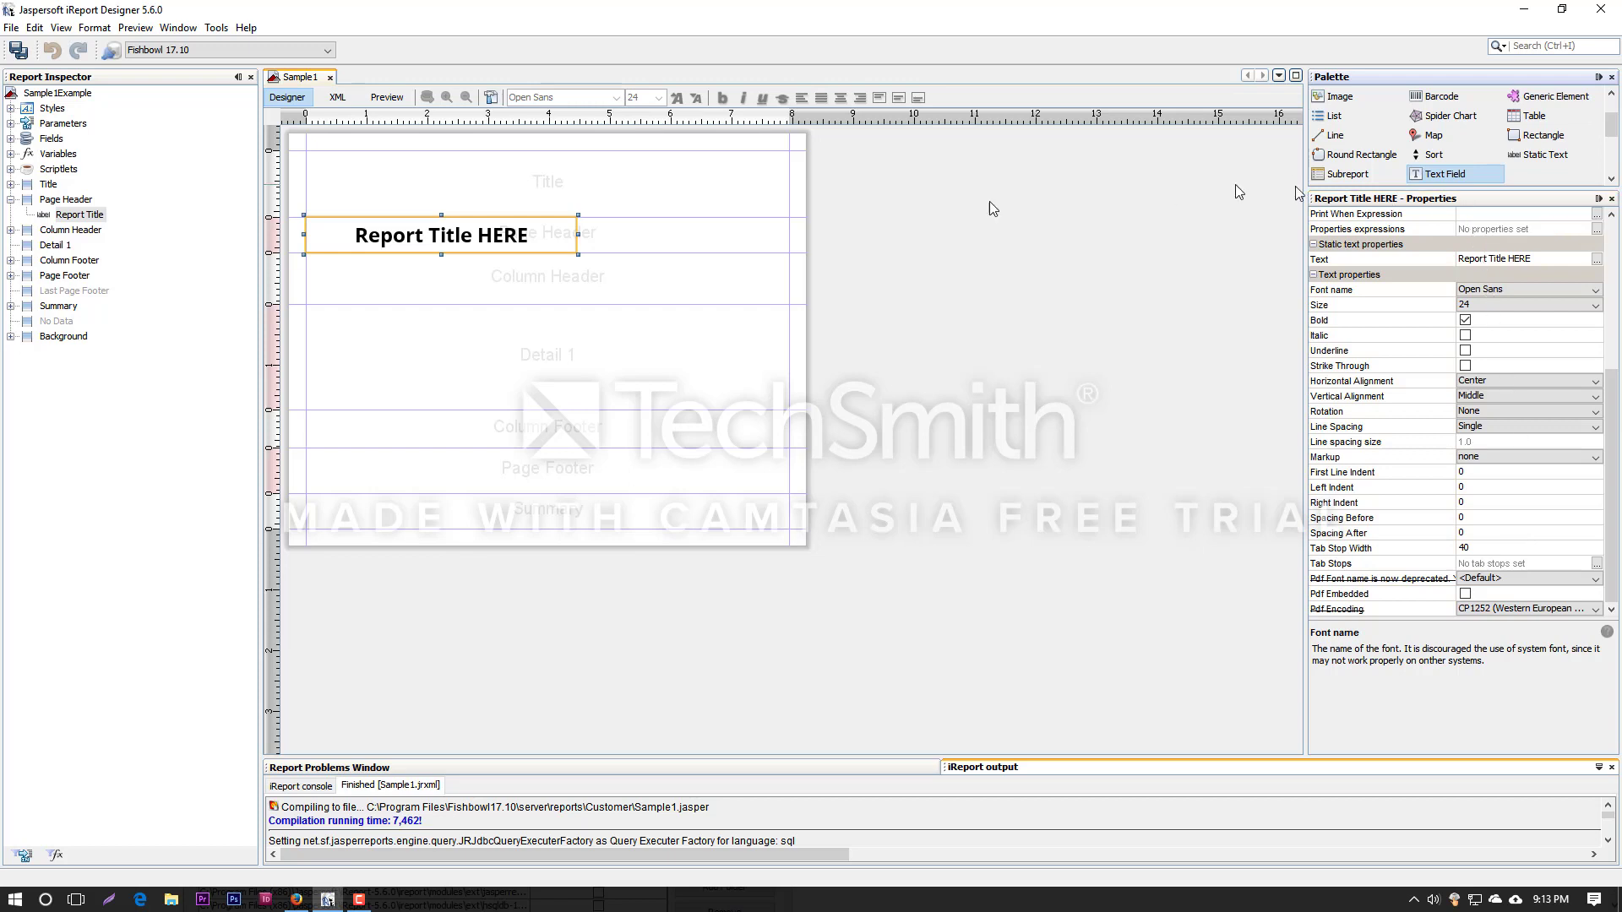
click(428, 97)
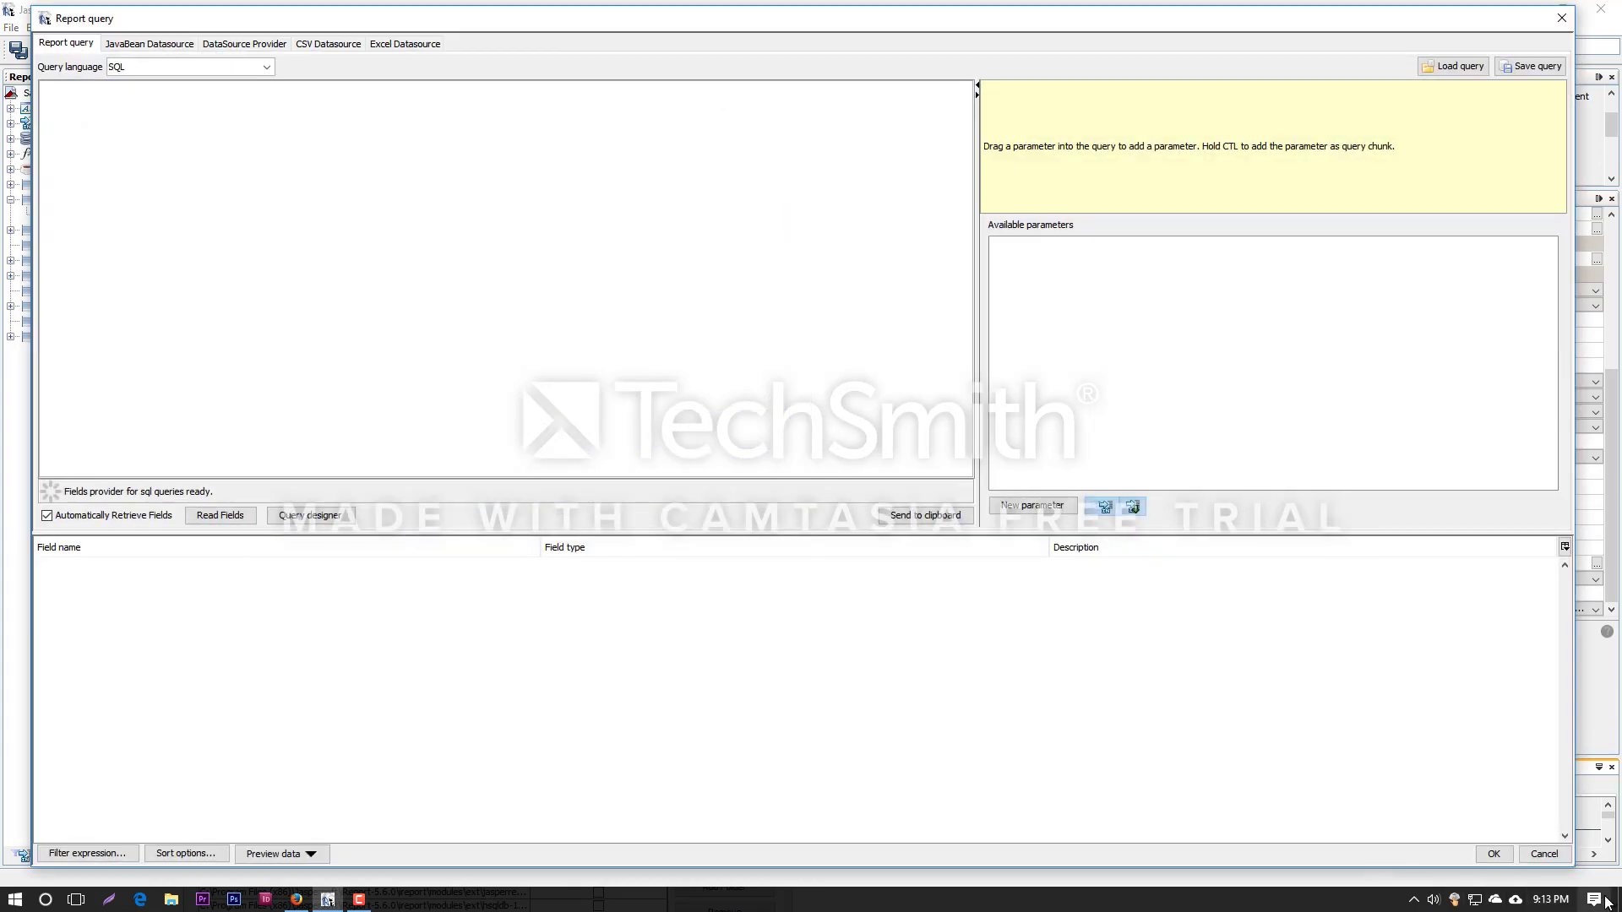
click(1544, 854)
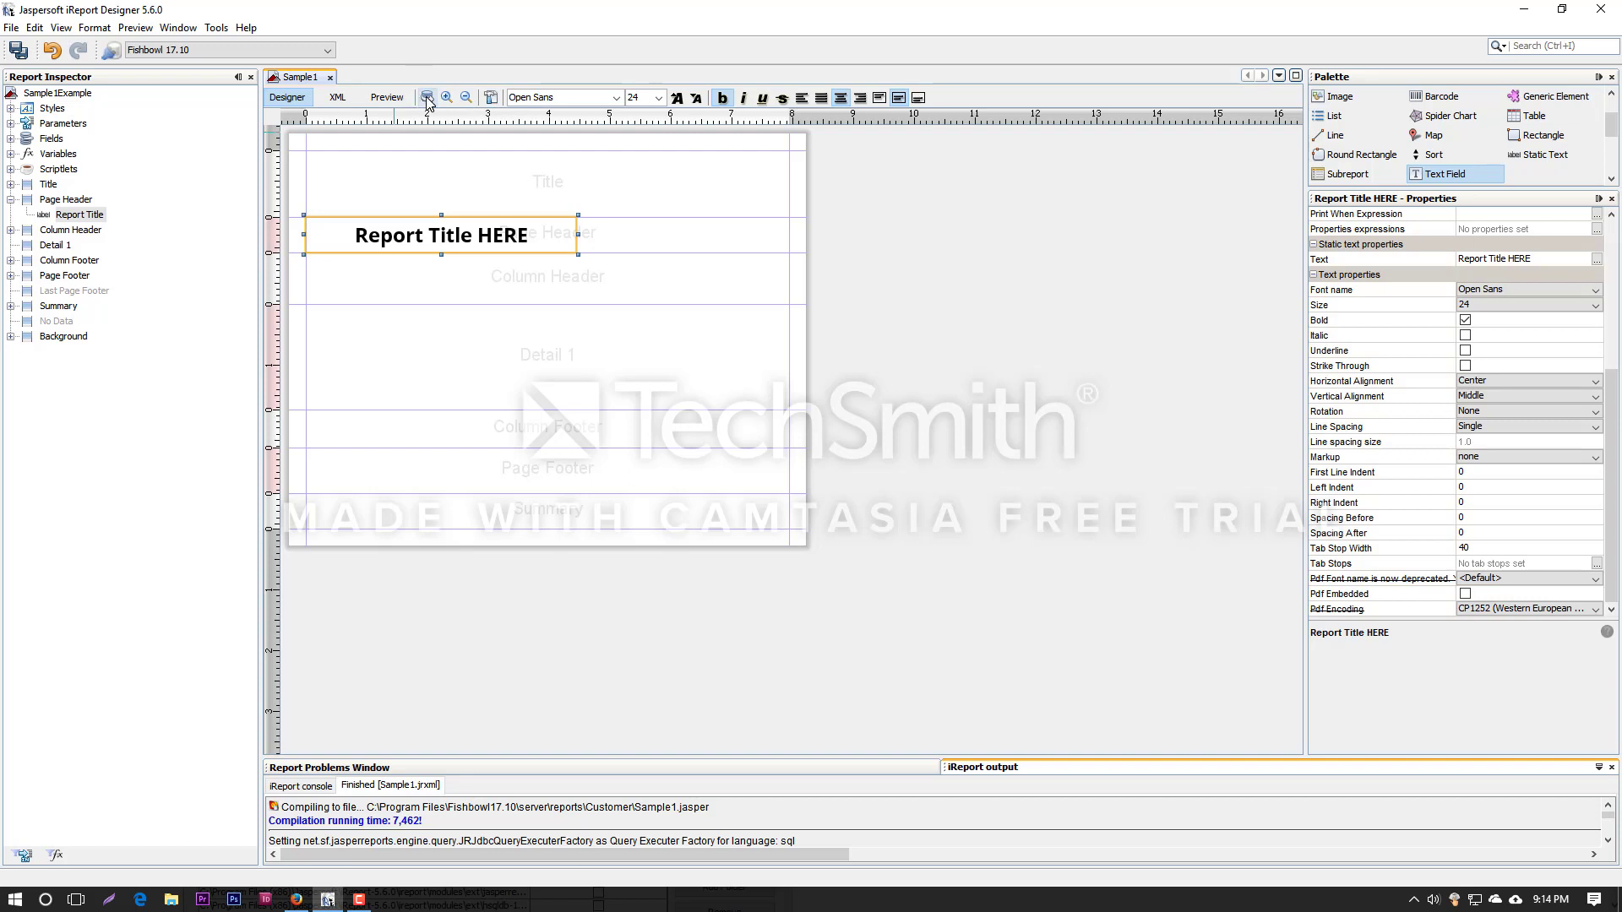
Start a new report dataset named "Table 1 details", created from a connection or datasource.
right_click(62, 94)
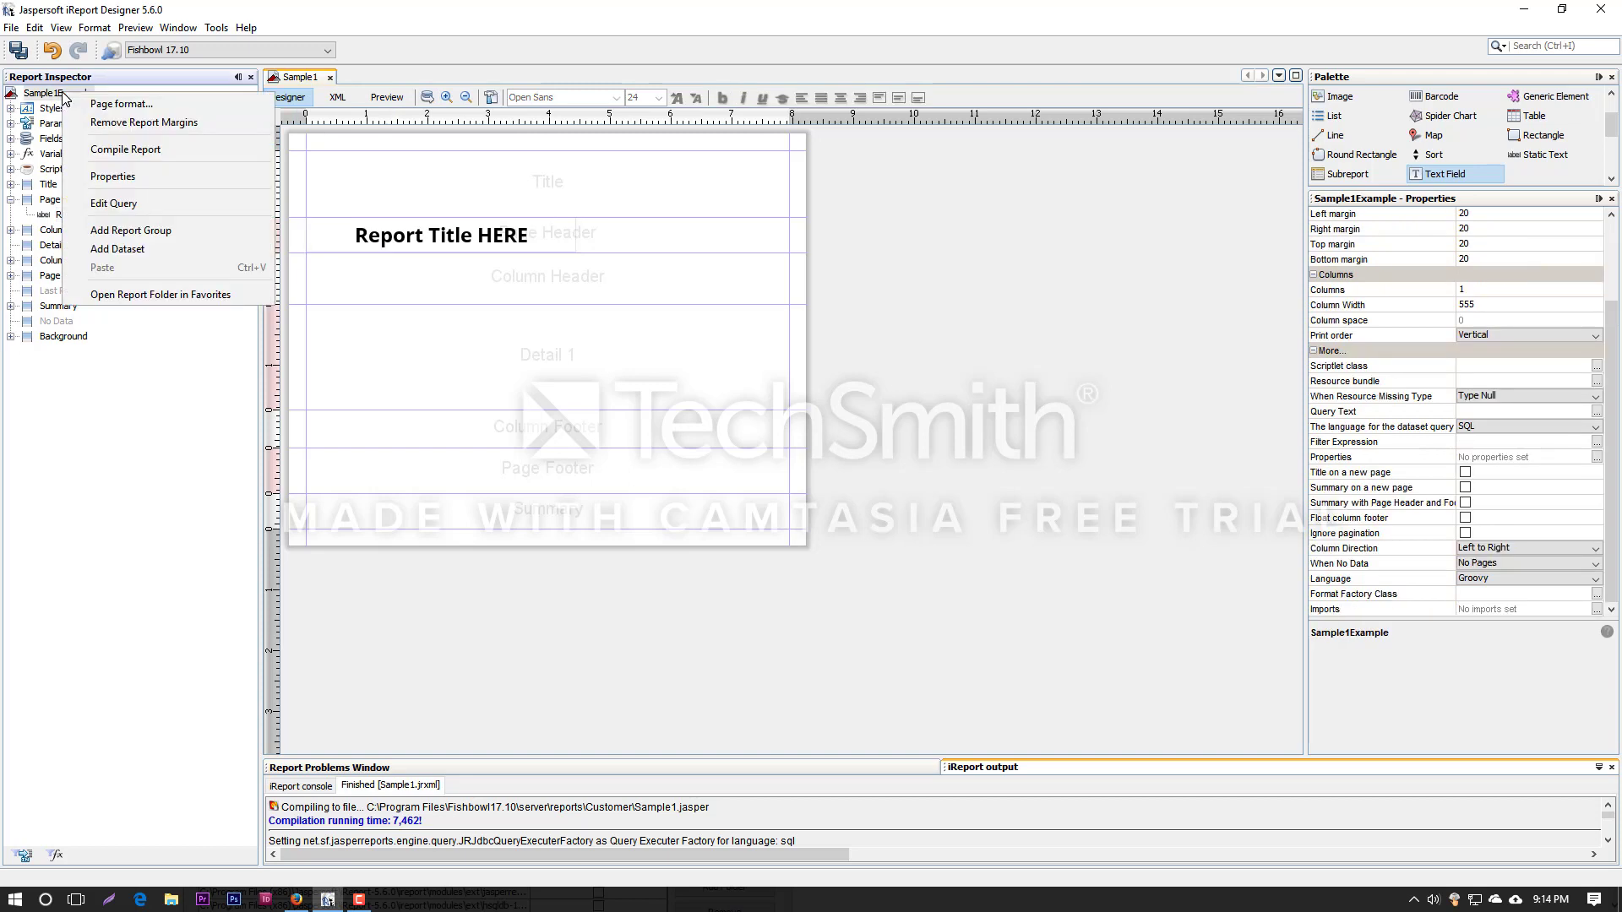
click(135, 250)
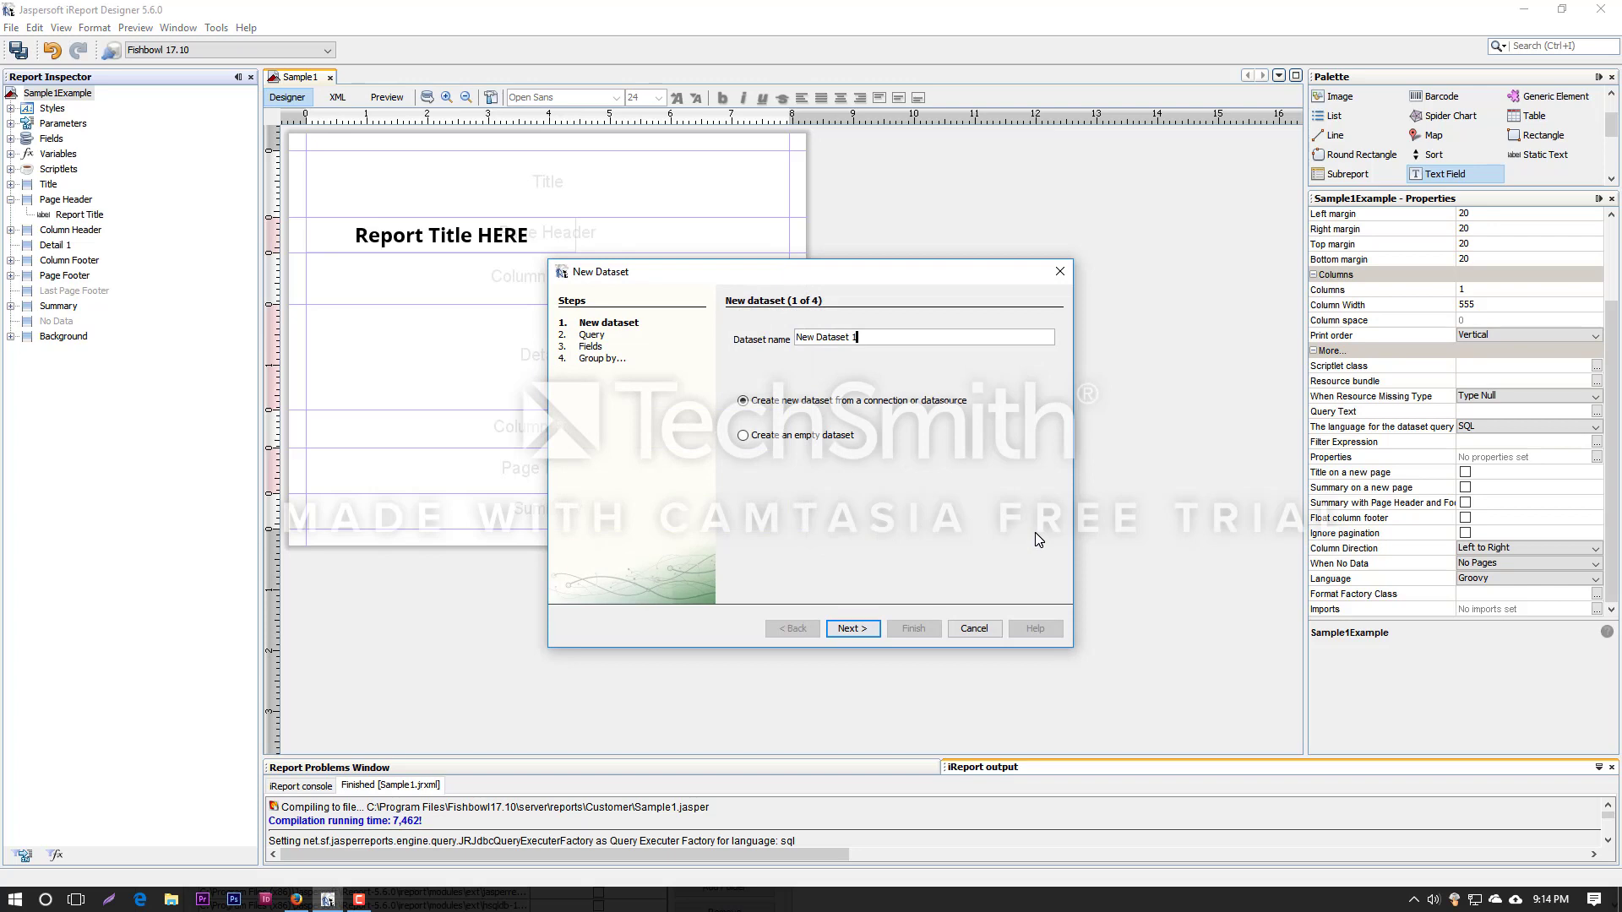
key(ctrl+a)
text(Table 1 details)
click(874, 635)
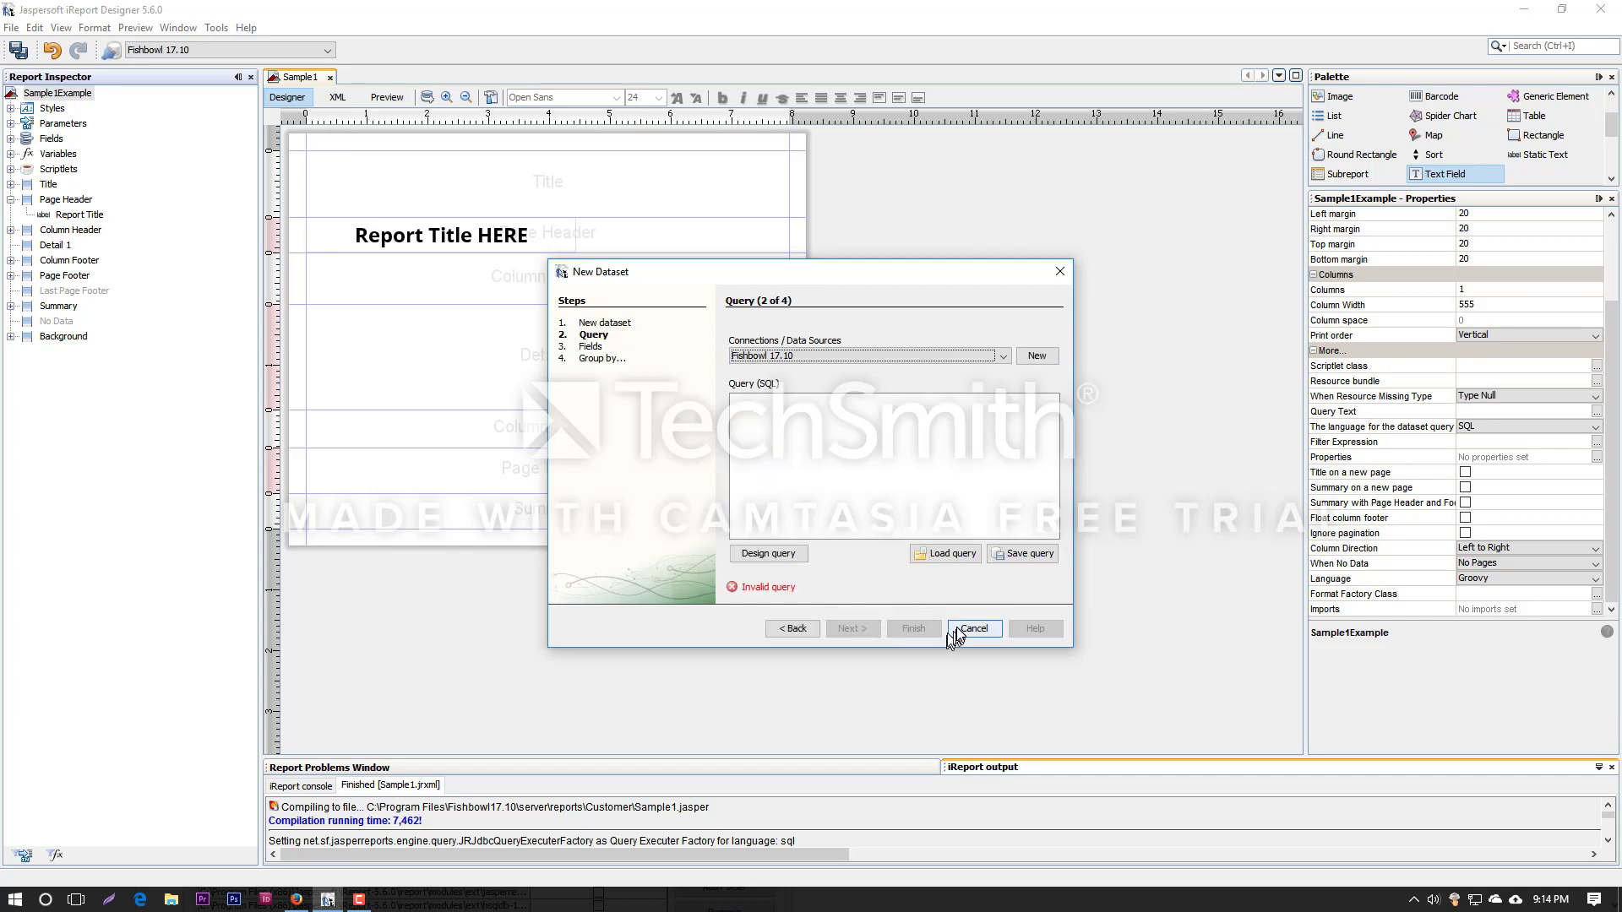
Enter "select name from company" as the dataset's SQL query on the Fishbowl 17.10 connection and continue to the fields.
click(877, 437)
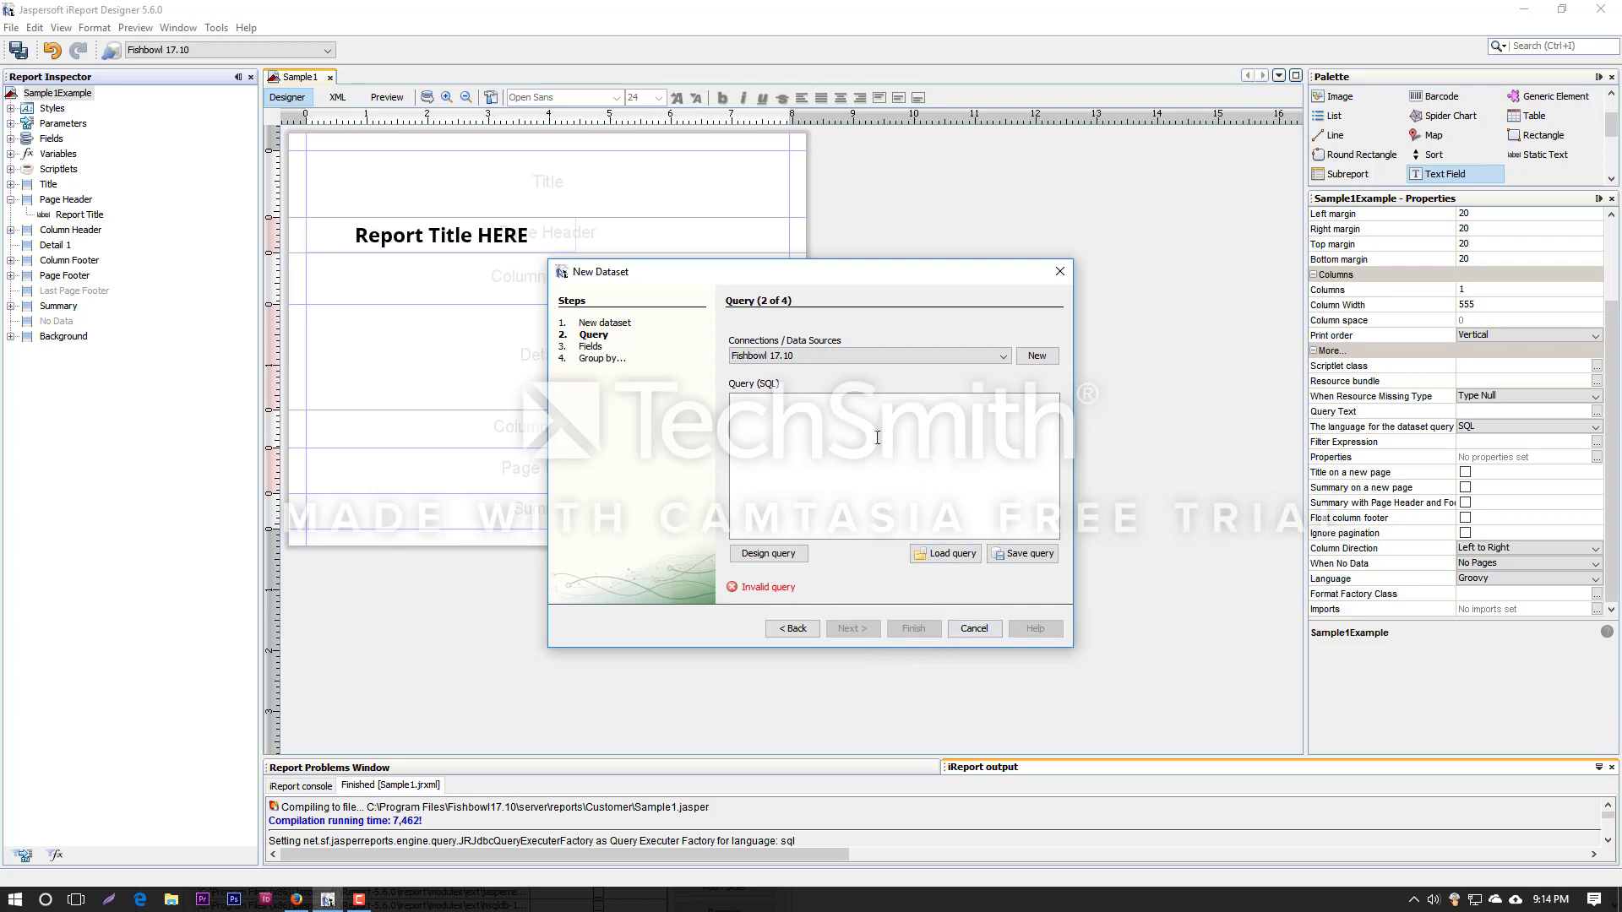
text(se)
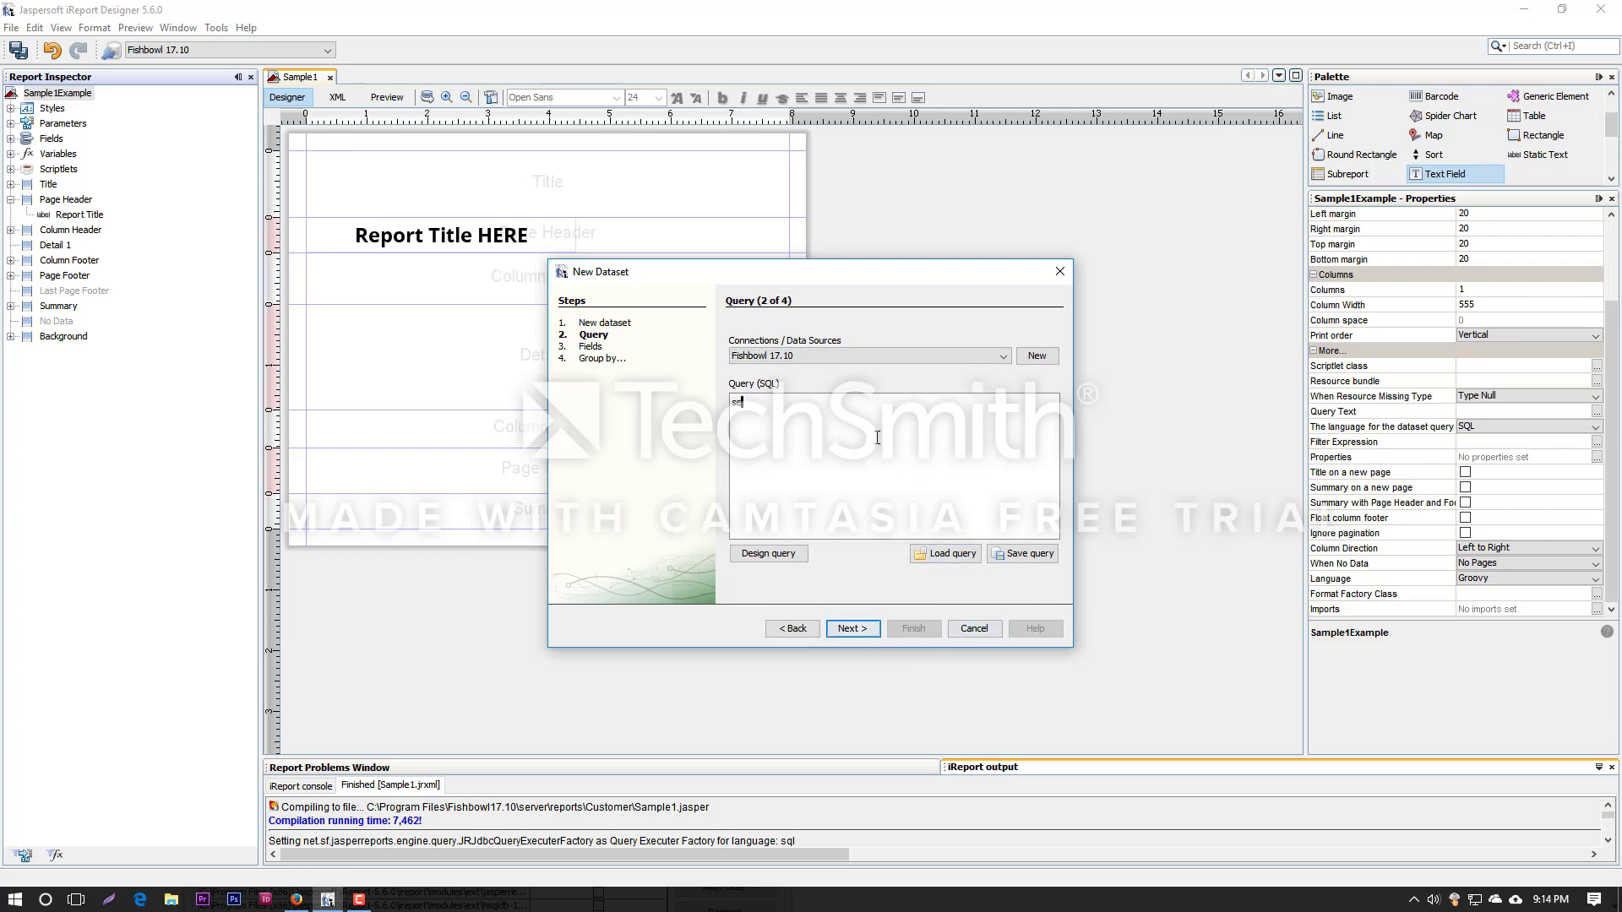
text(lect name from company)
click(855, 629)
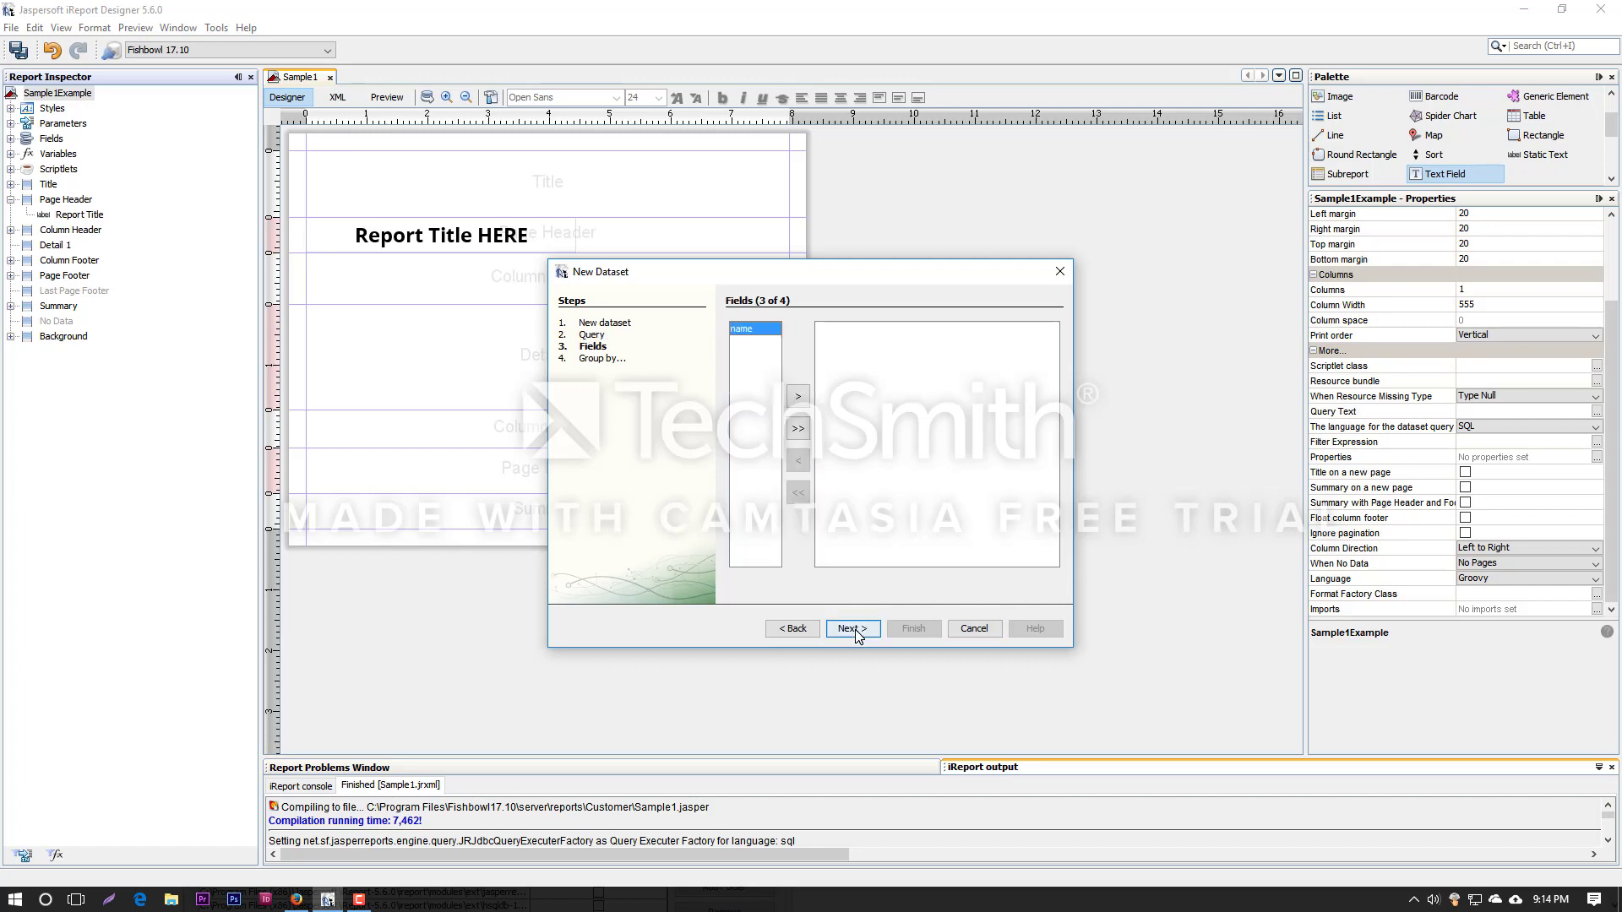
Include the name field, finish the dataset without any grouping, and view the properties of Table 1 details.
click(797, 429)
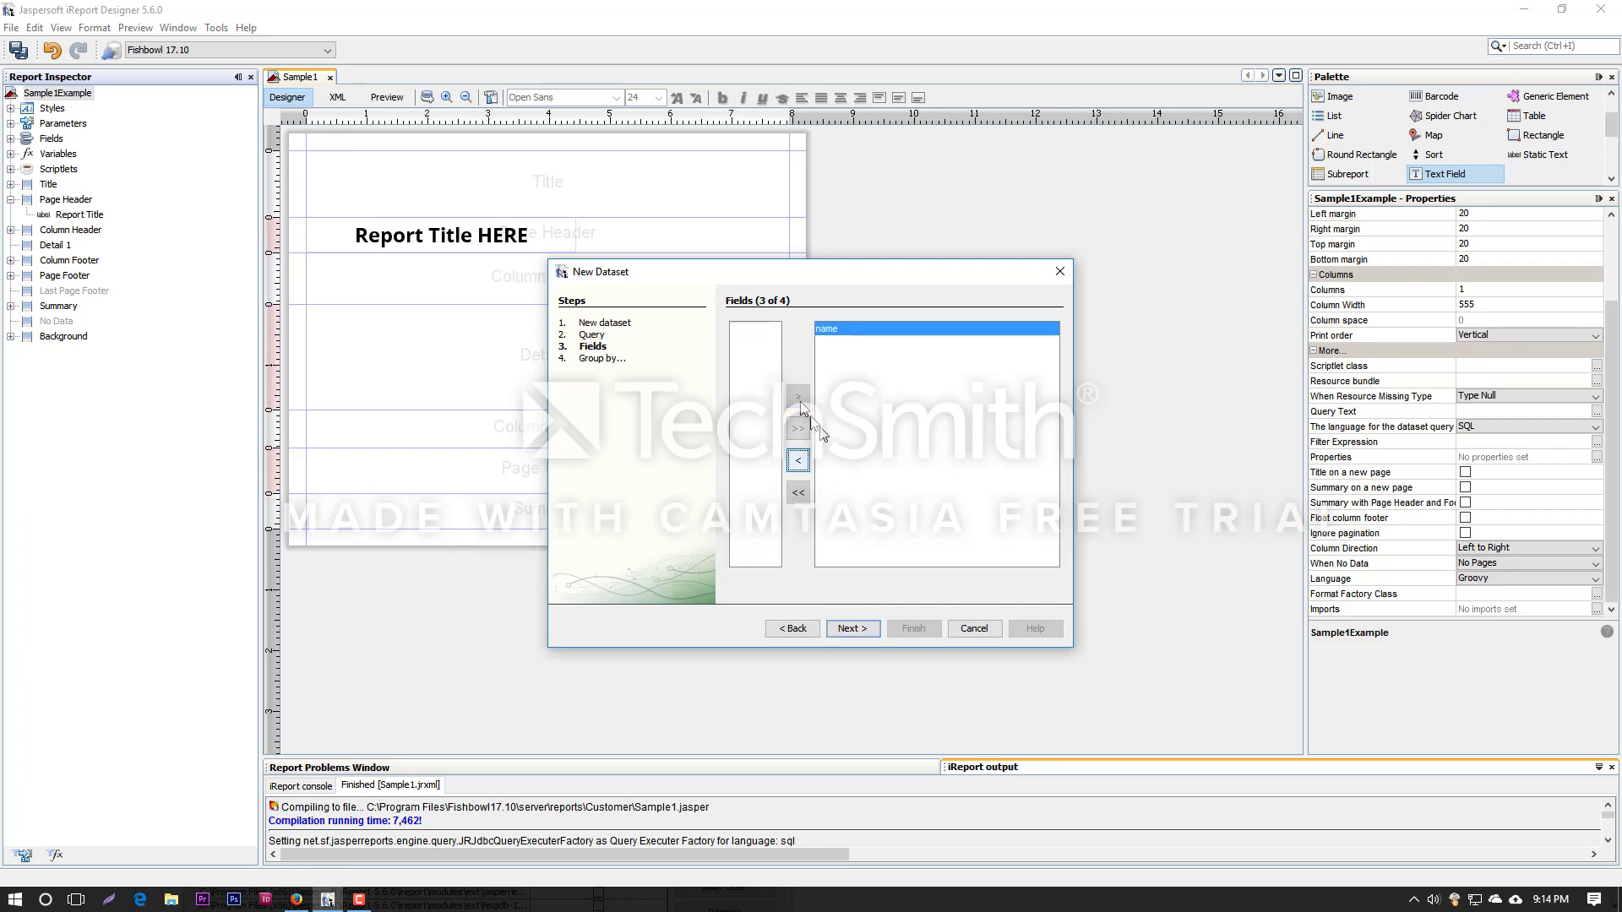
click(870, 630)
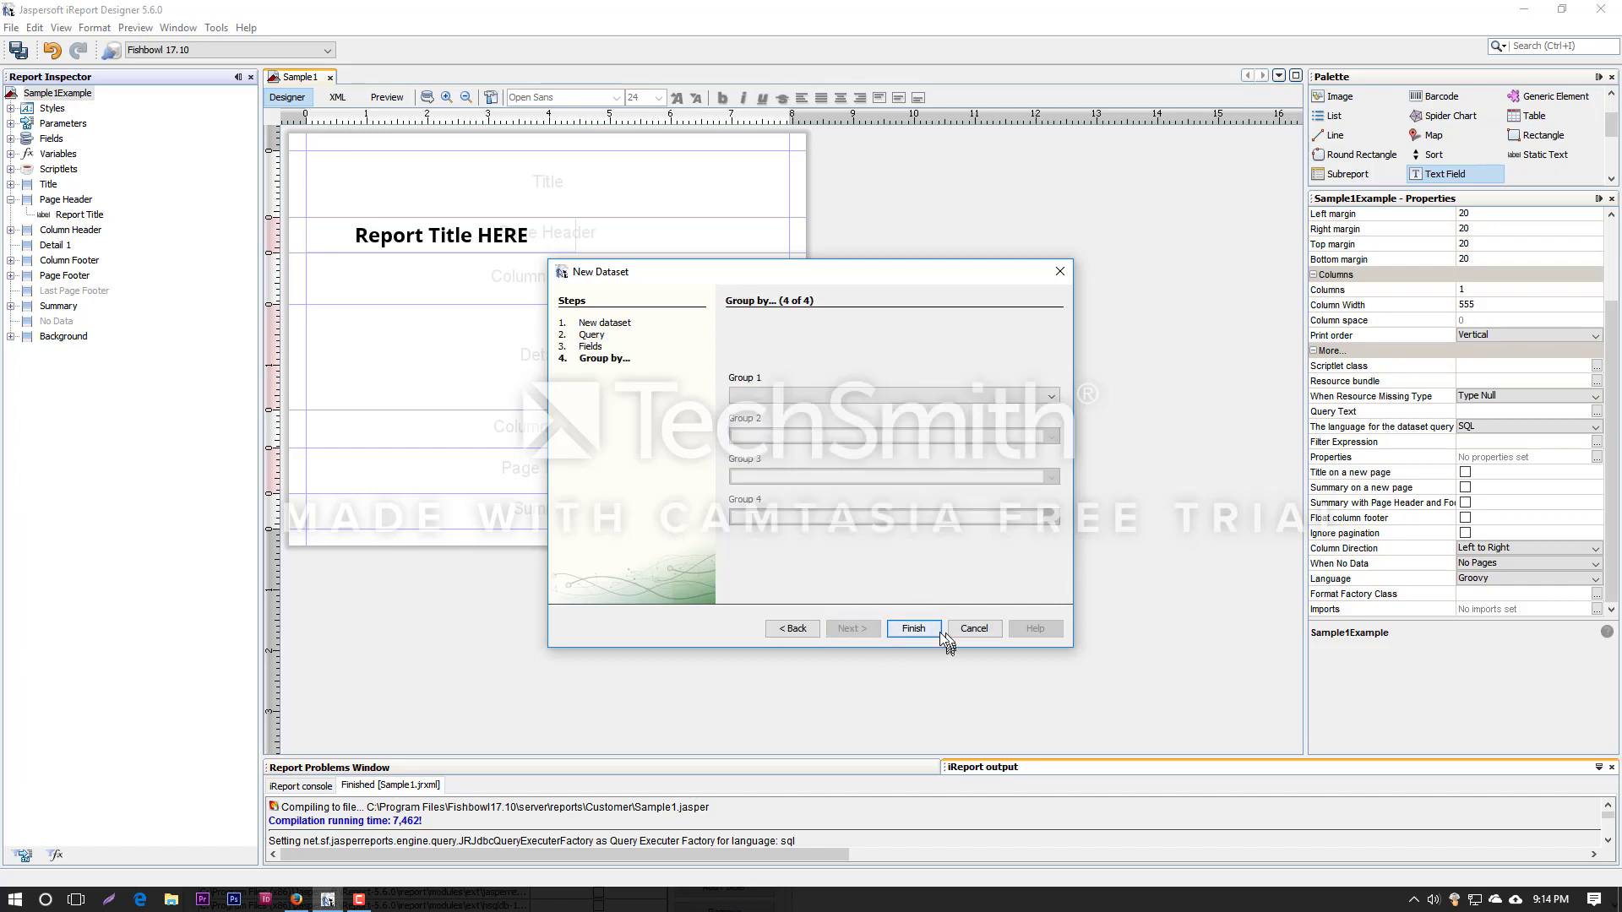
click(913, 629)
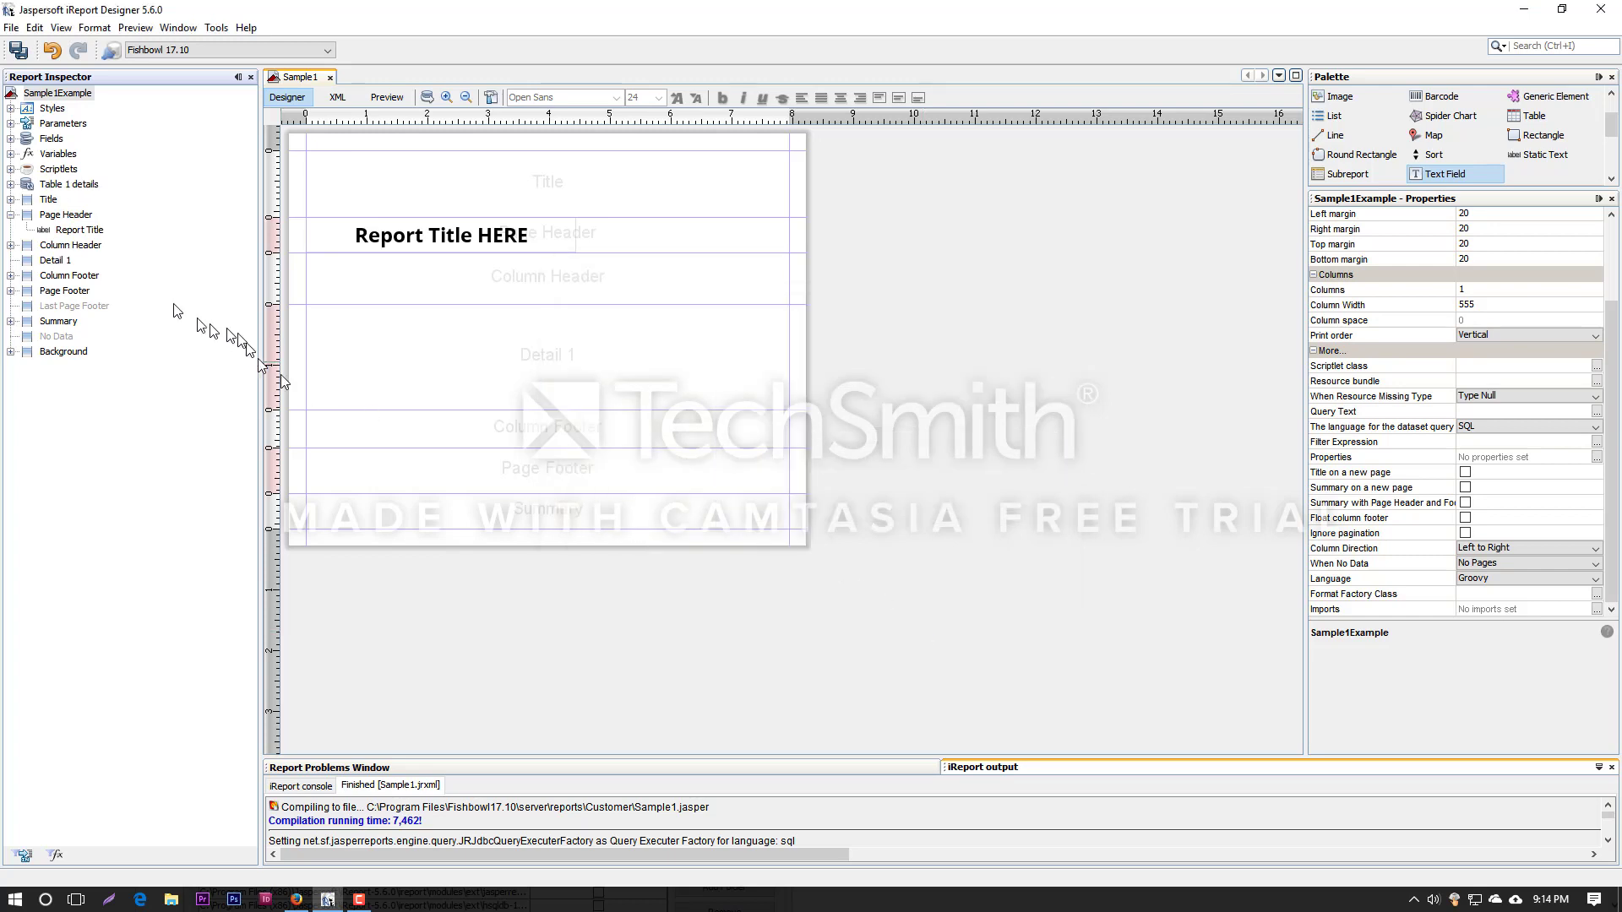
click(90, 188)
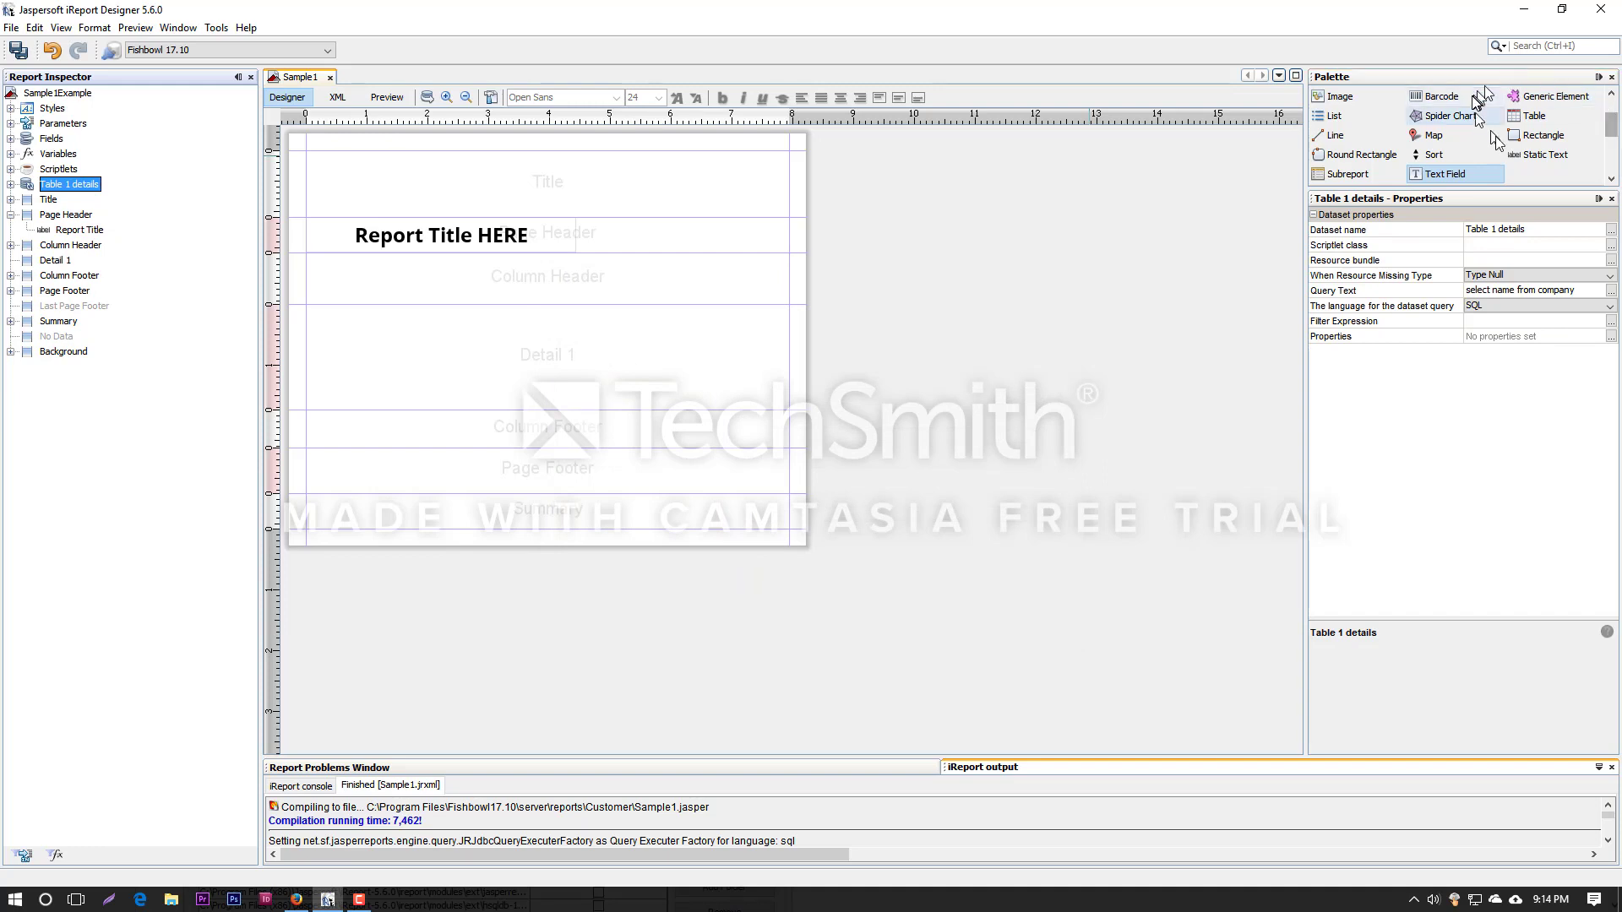
Start placing a table in the Detail 1 band, examine the wizard's dataset choices, and cancel the wizard.
click(1530, 119)
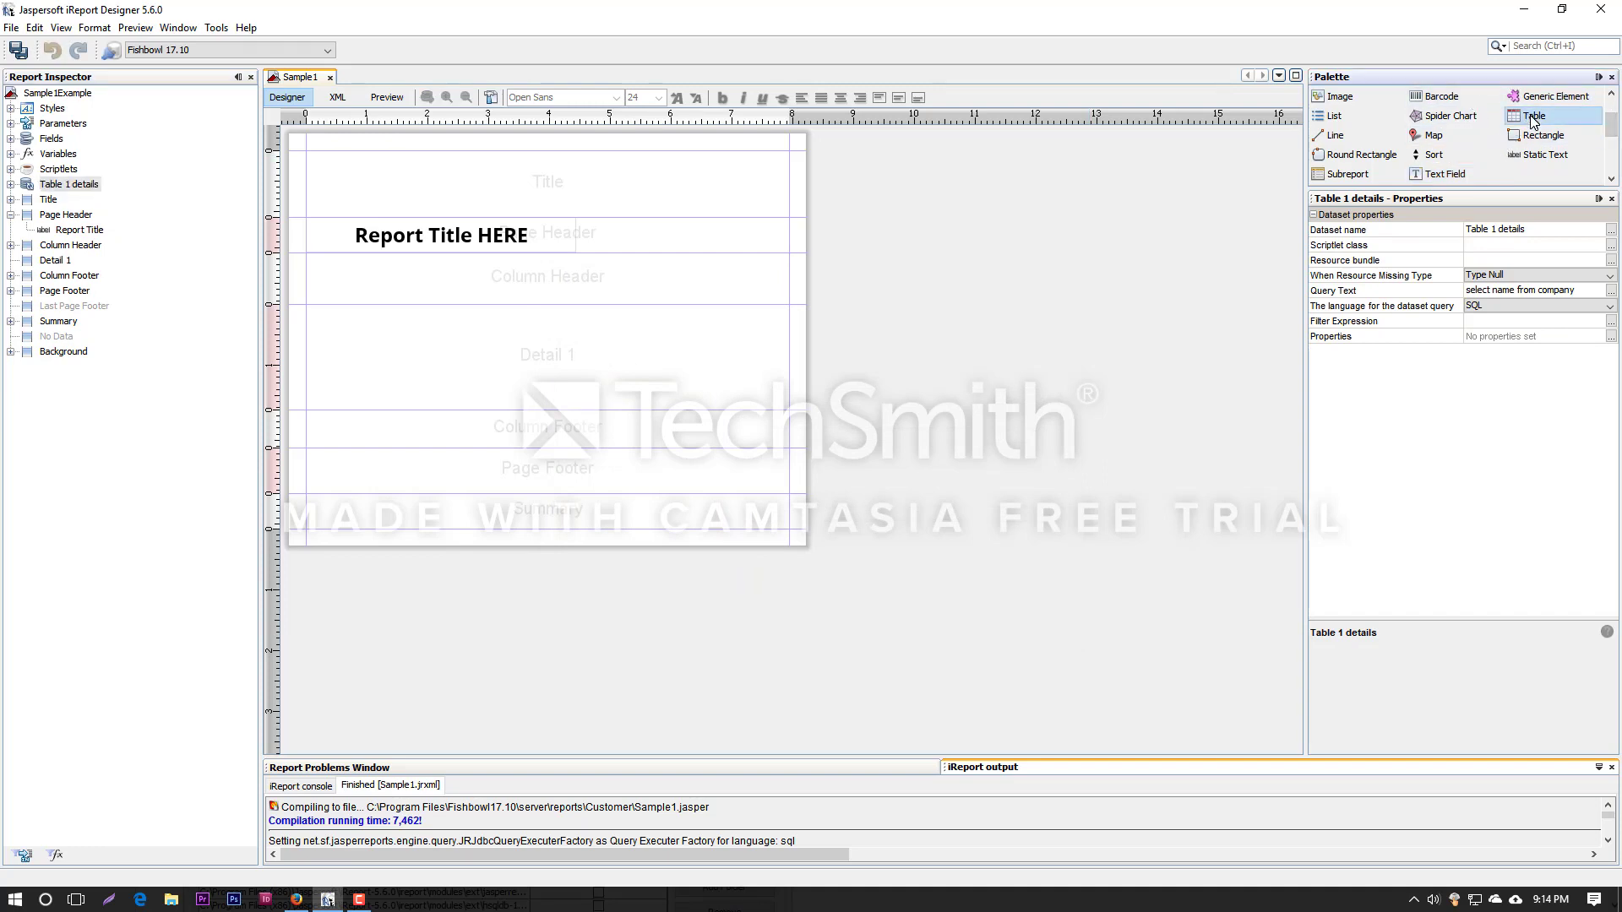
drag(1533, 121, 349, 332)
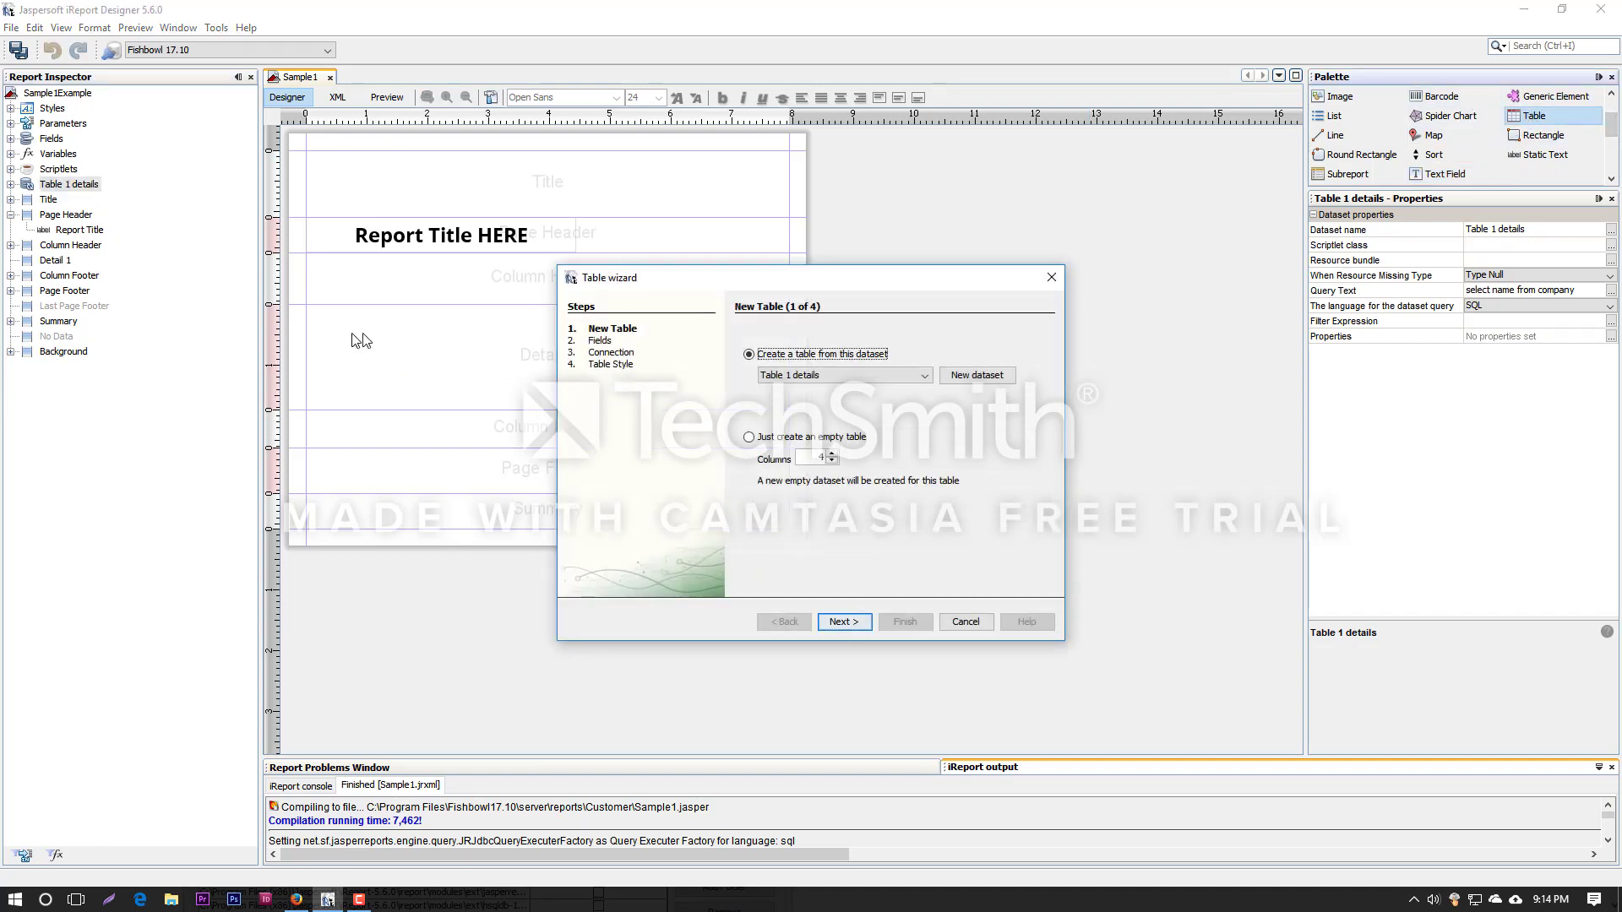
click(873, 375)
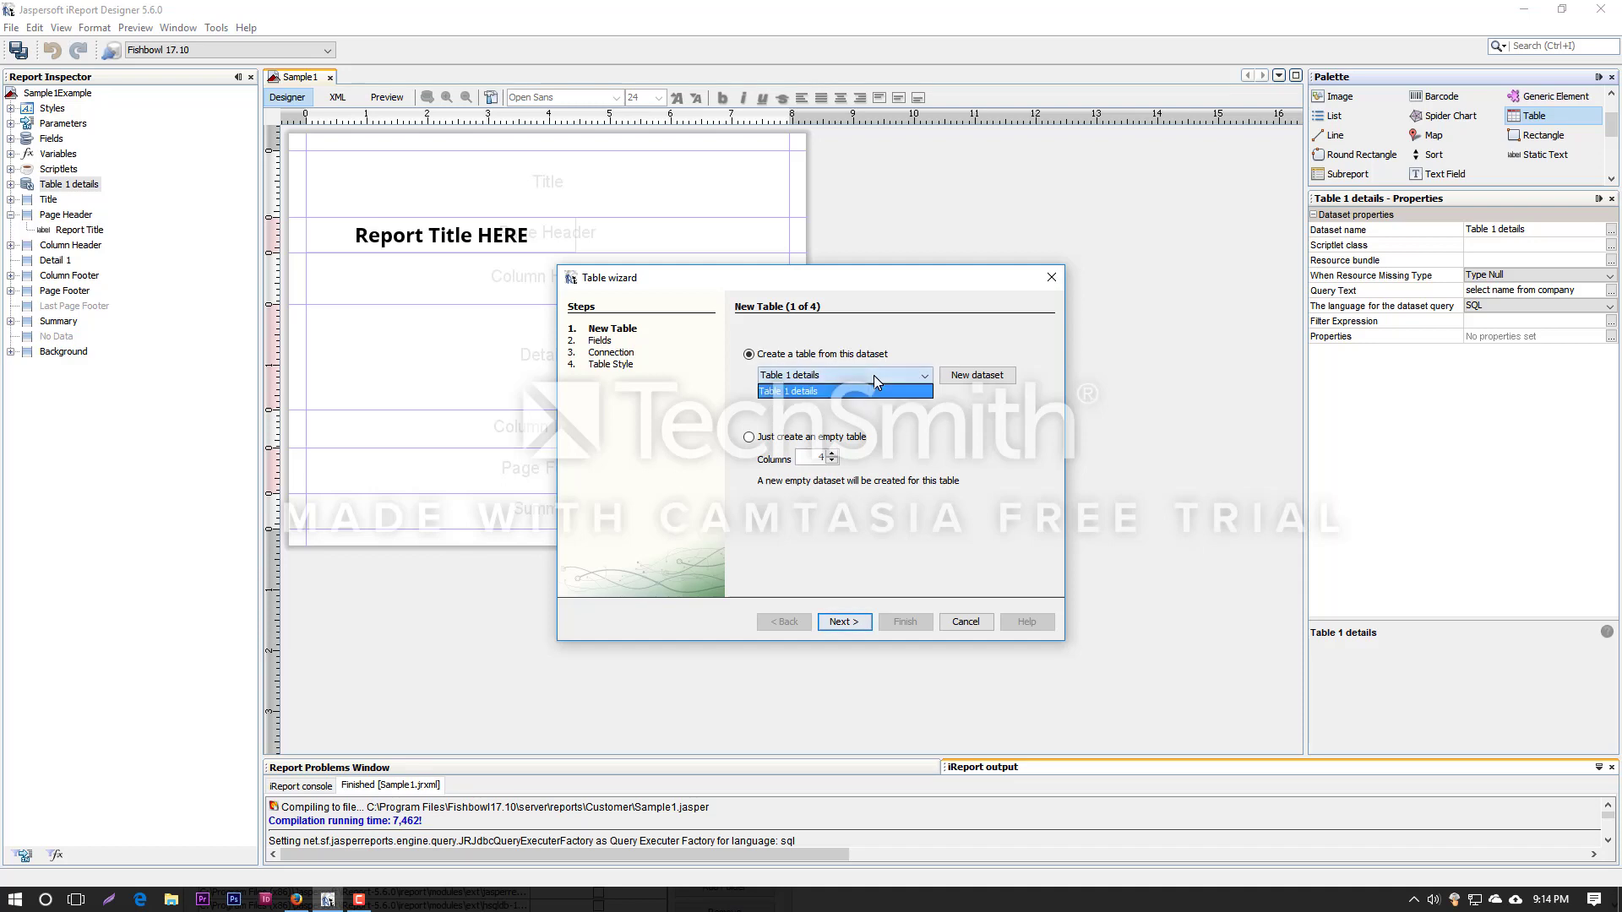
click(960, 623)
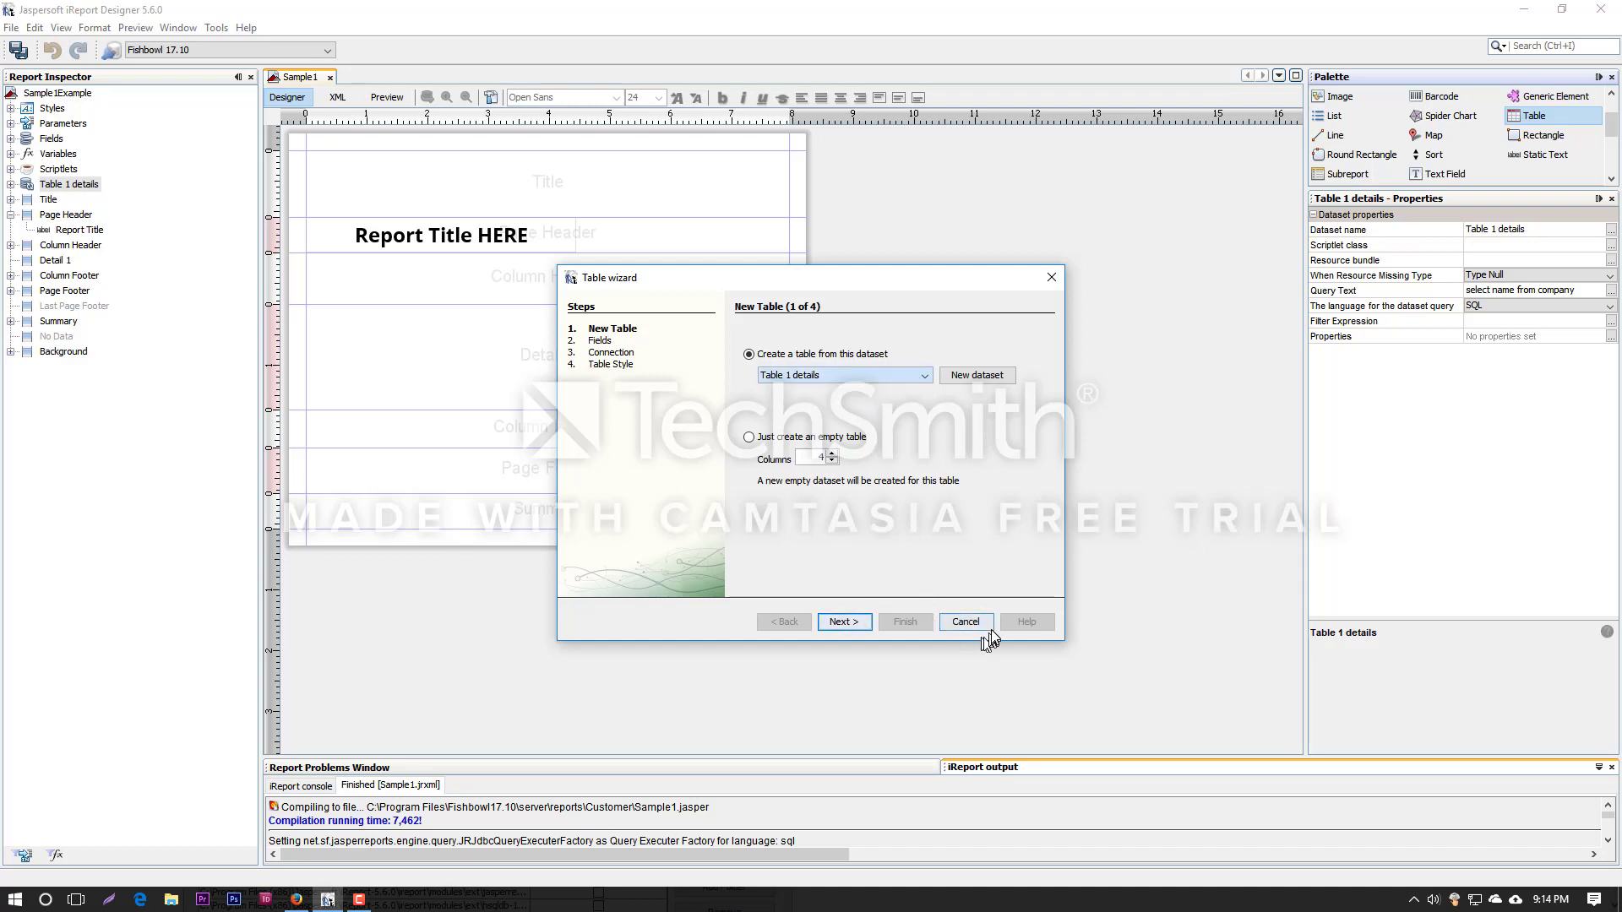
Cancel the table wizard and set the main report query to "select name from company where id = 1".
click(970, 622)
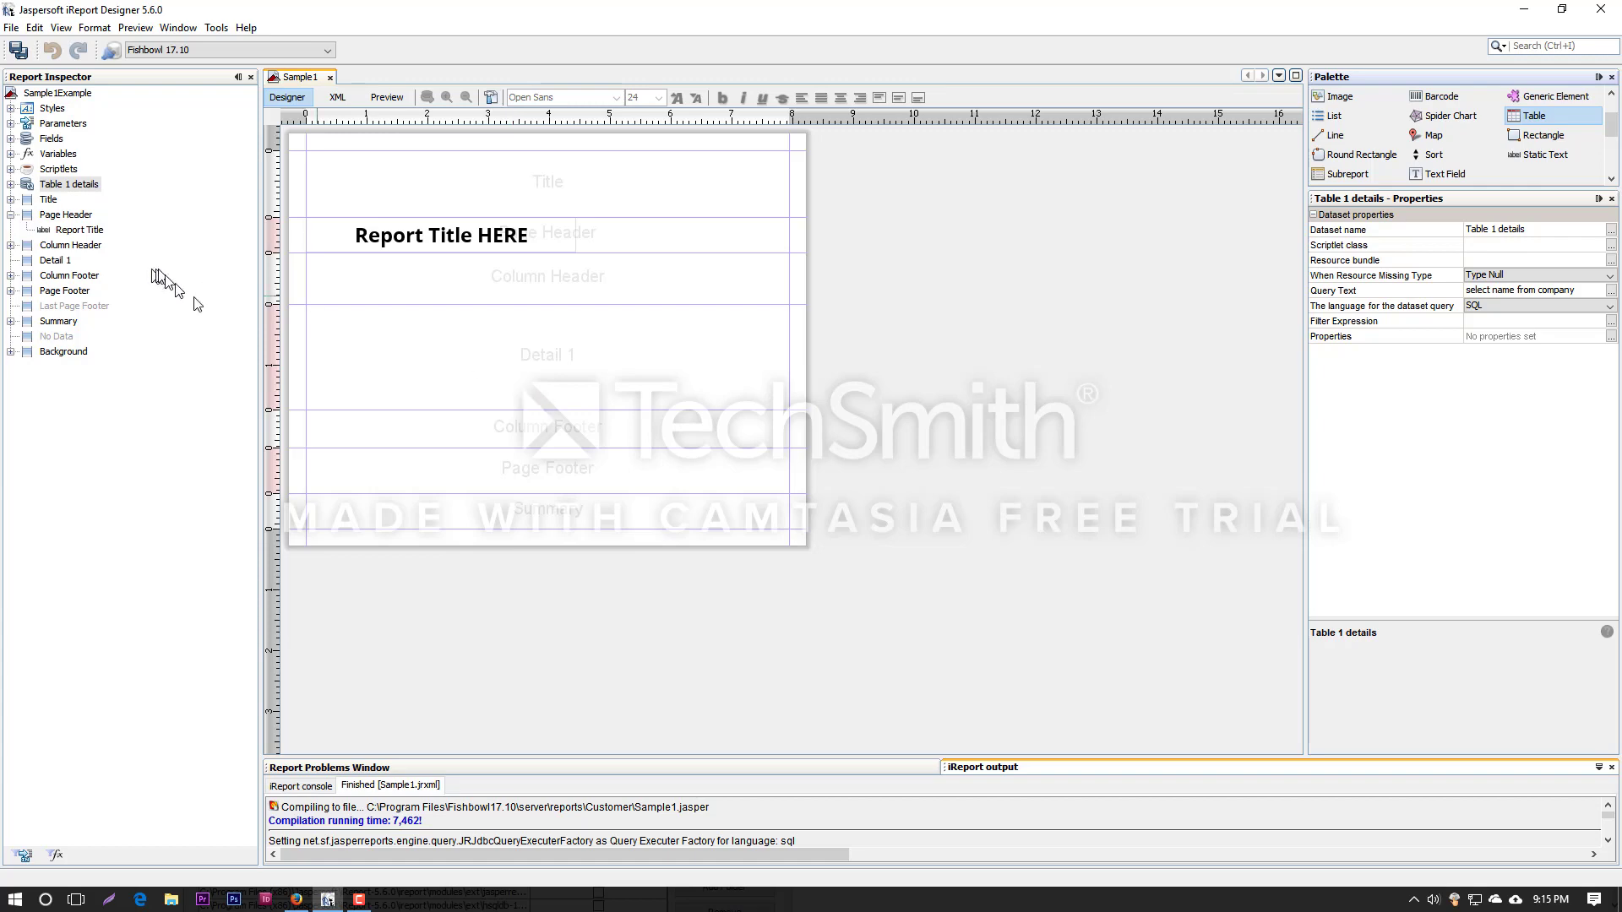
click(426, 98)
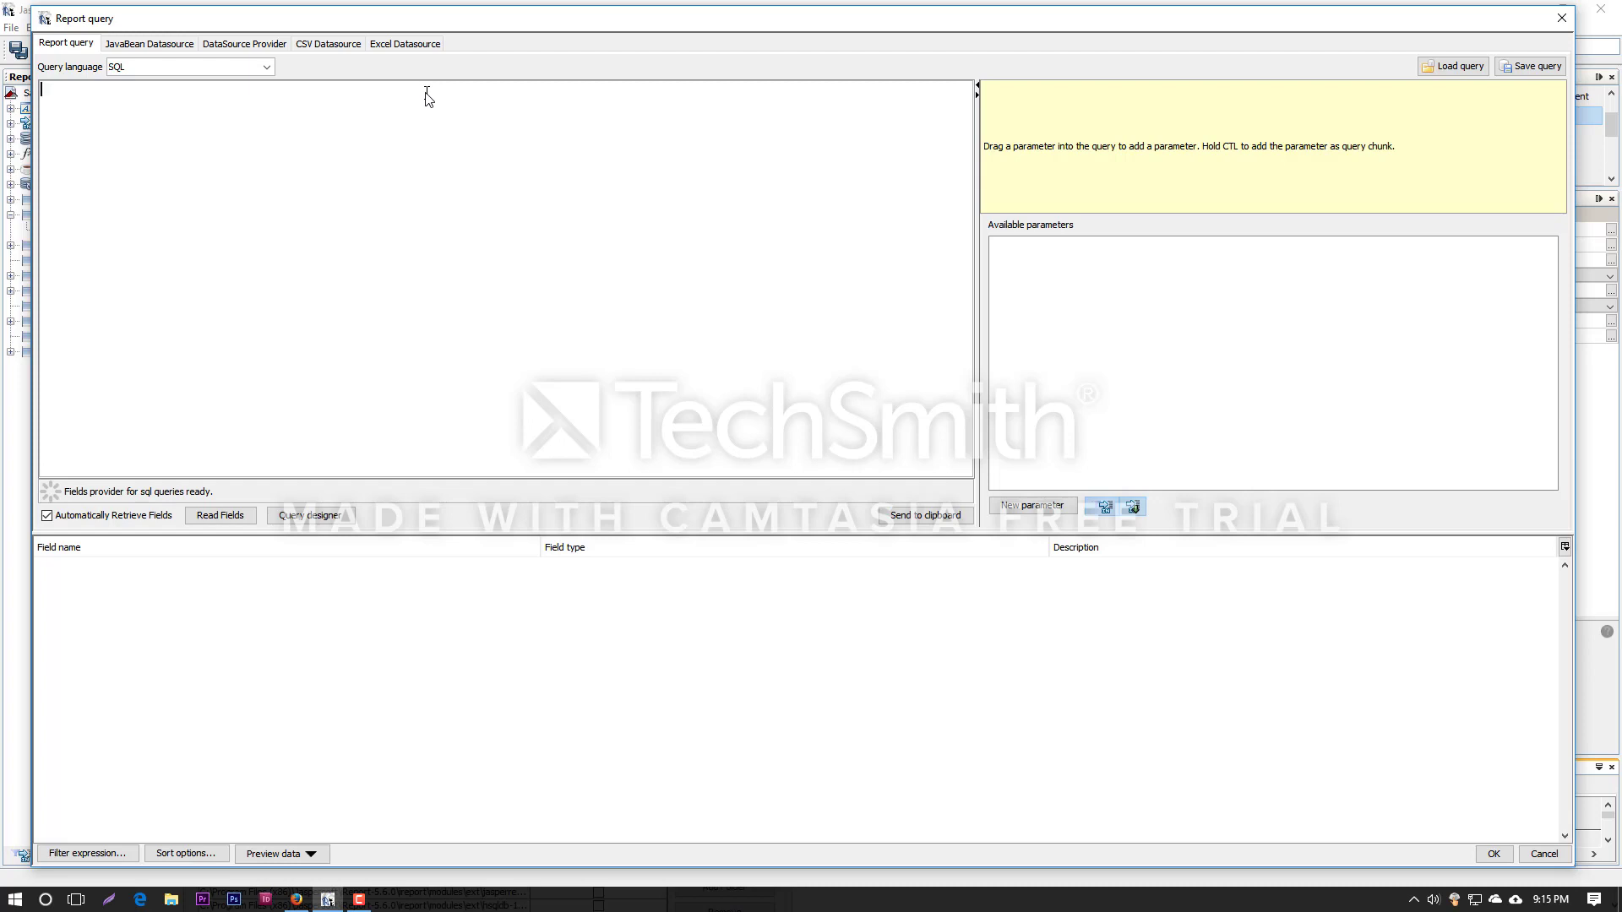
text(select)
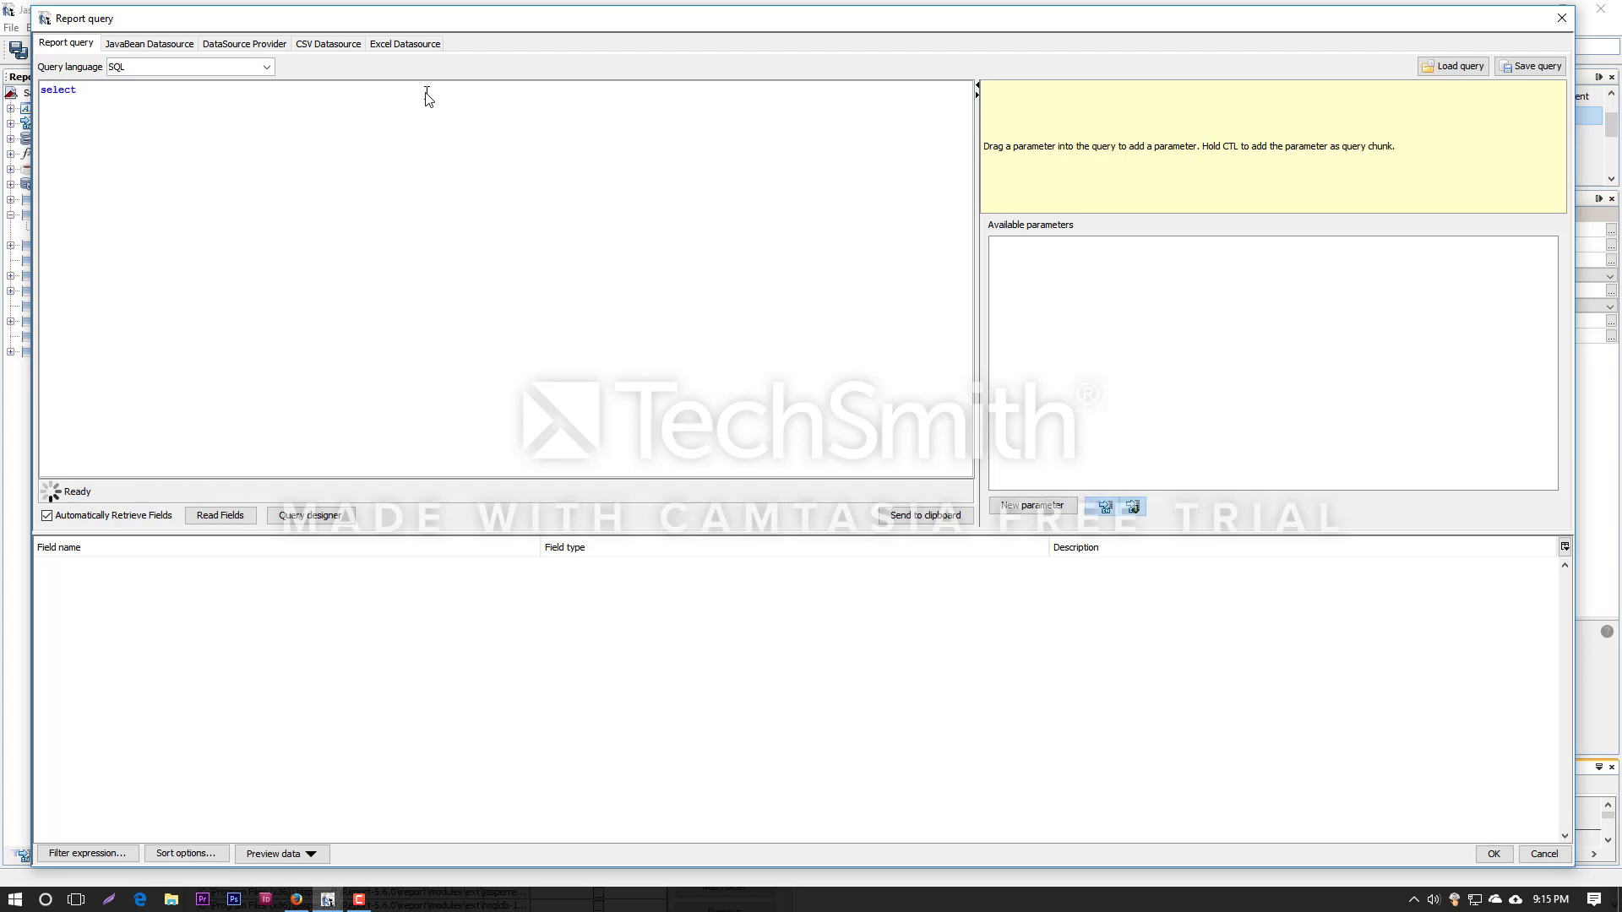
text( name from company )
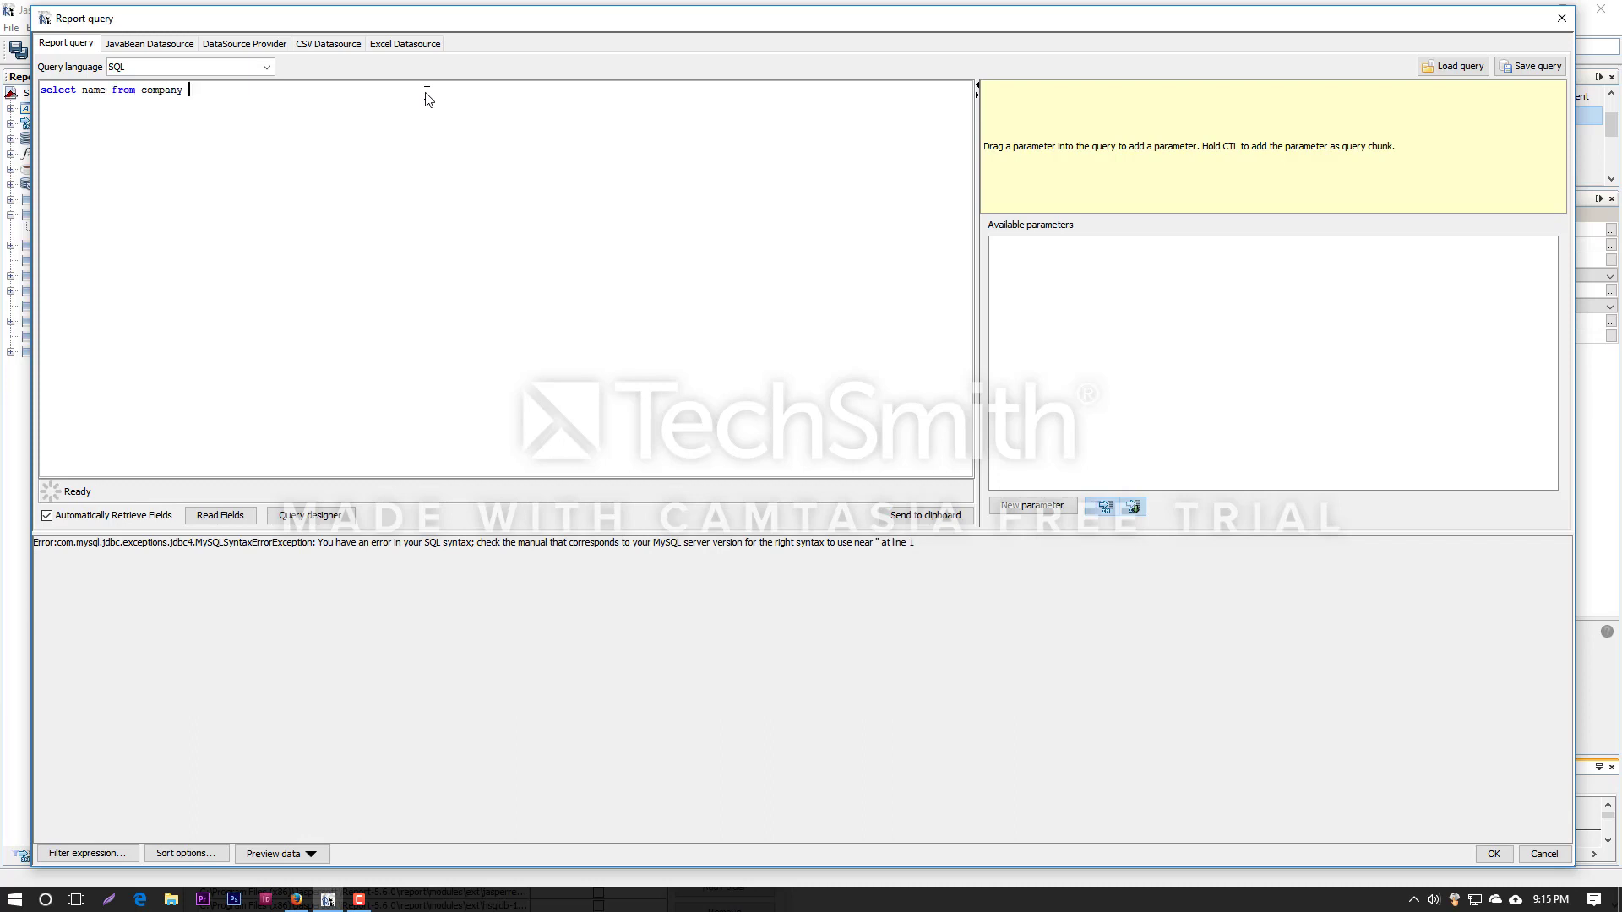
text(where id = 1)
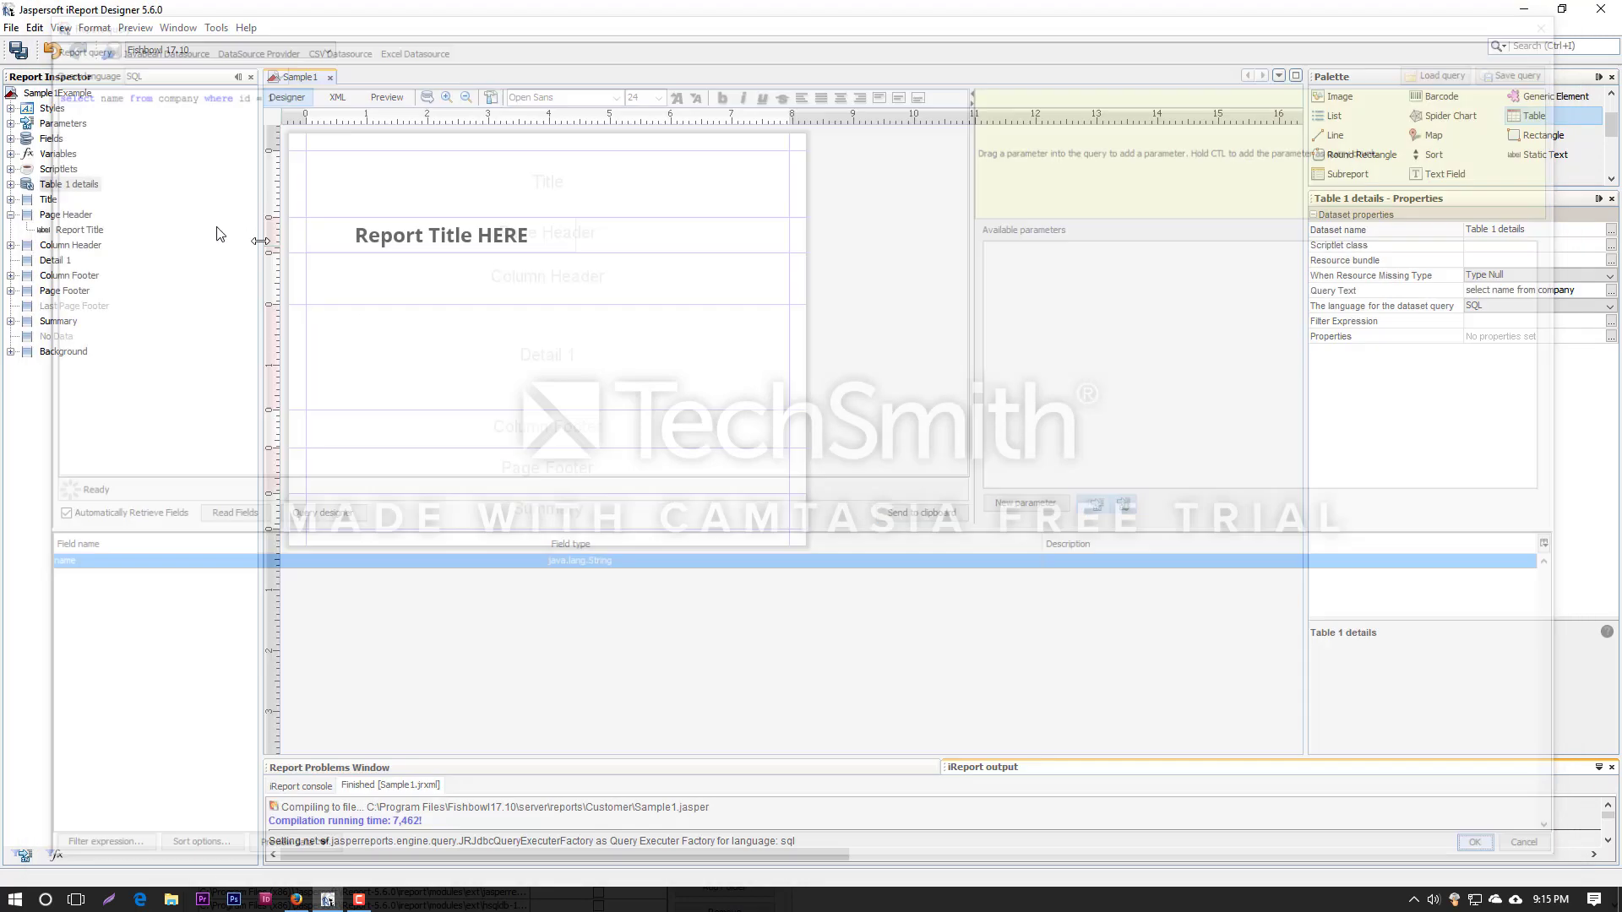
click(1493, 853)
Examine the SQL query of the Table 1 details dataset and close it without changes.
click(72, 186)
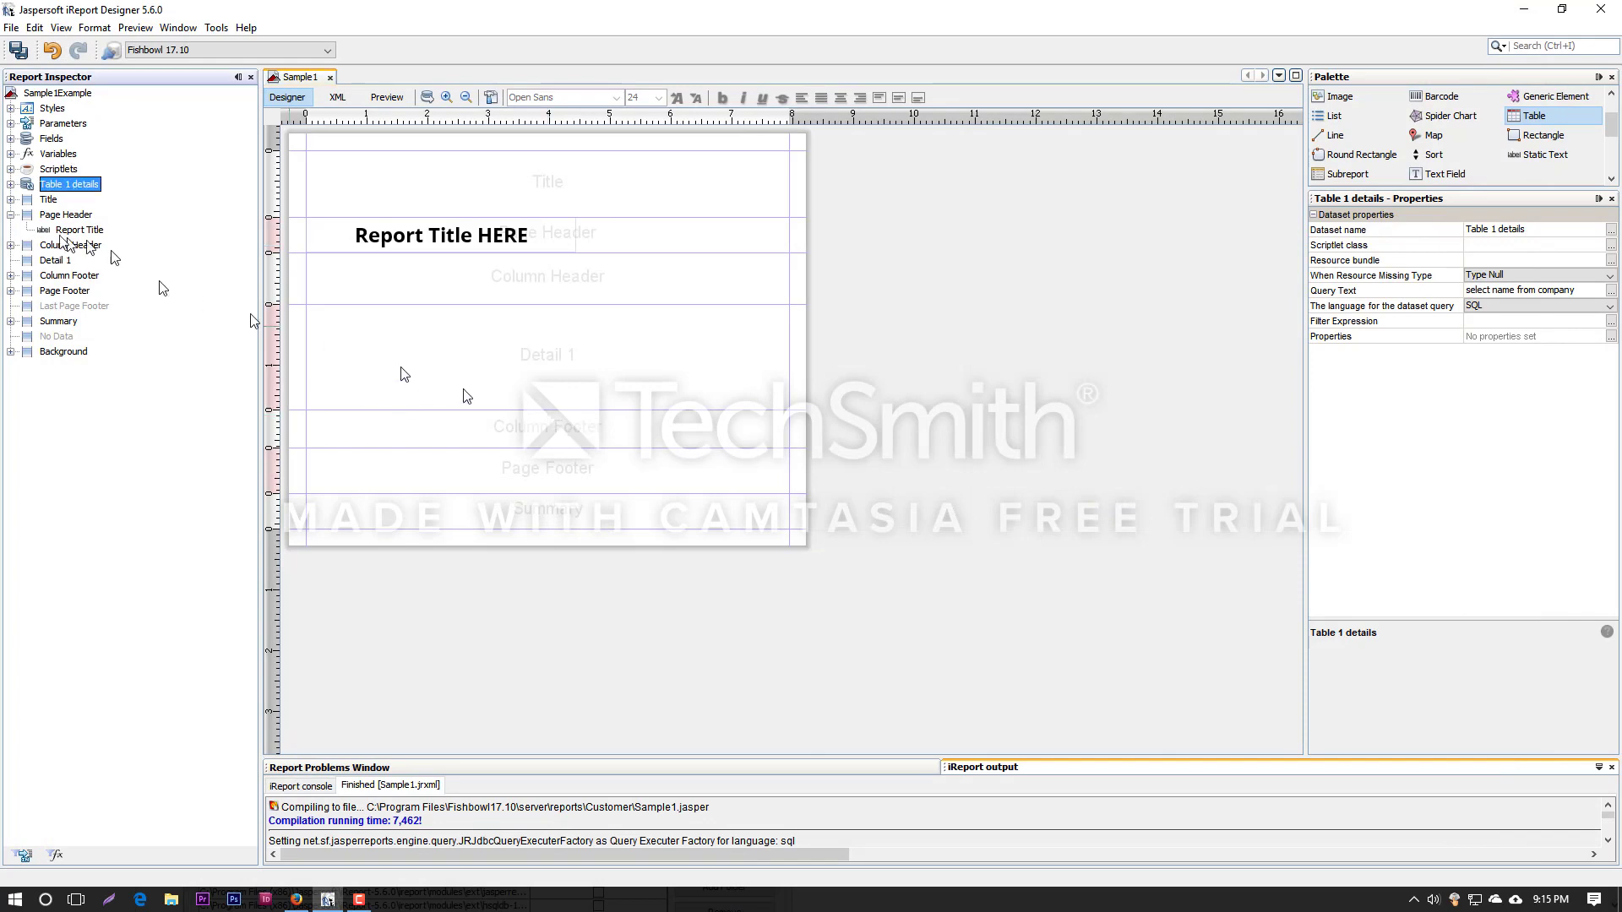
right_click(76, 185)
click(110, 216)
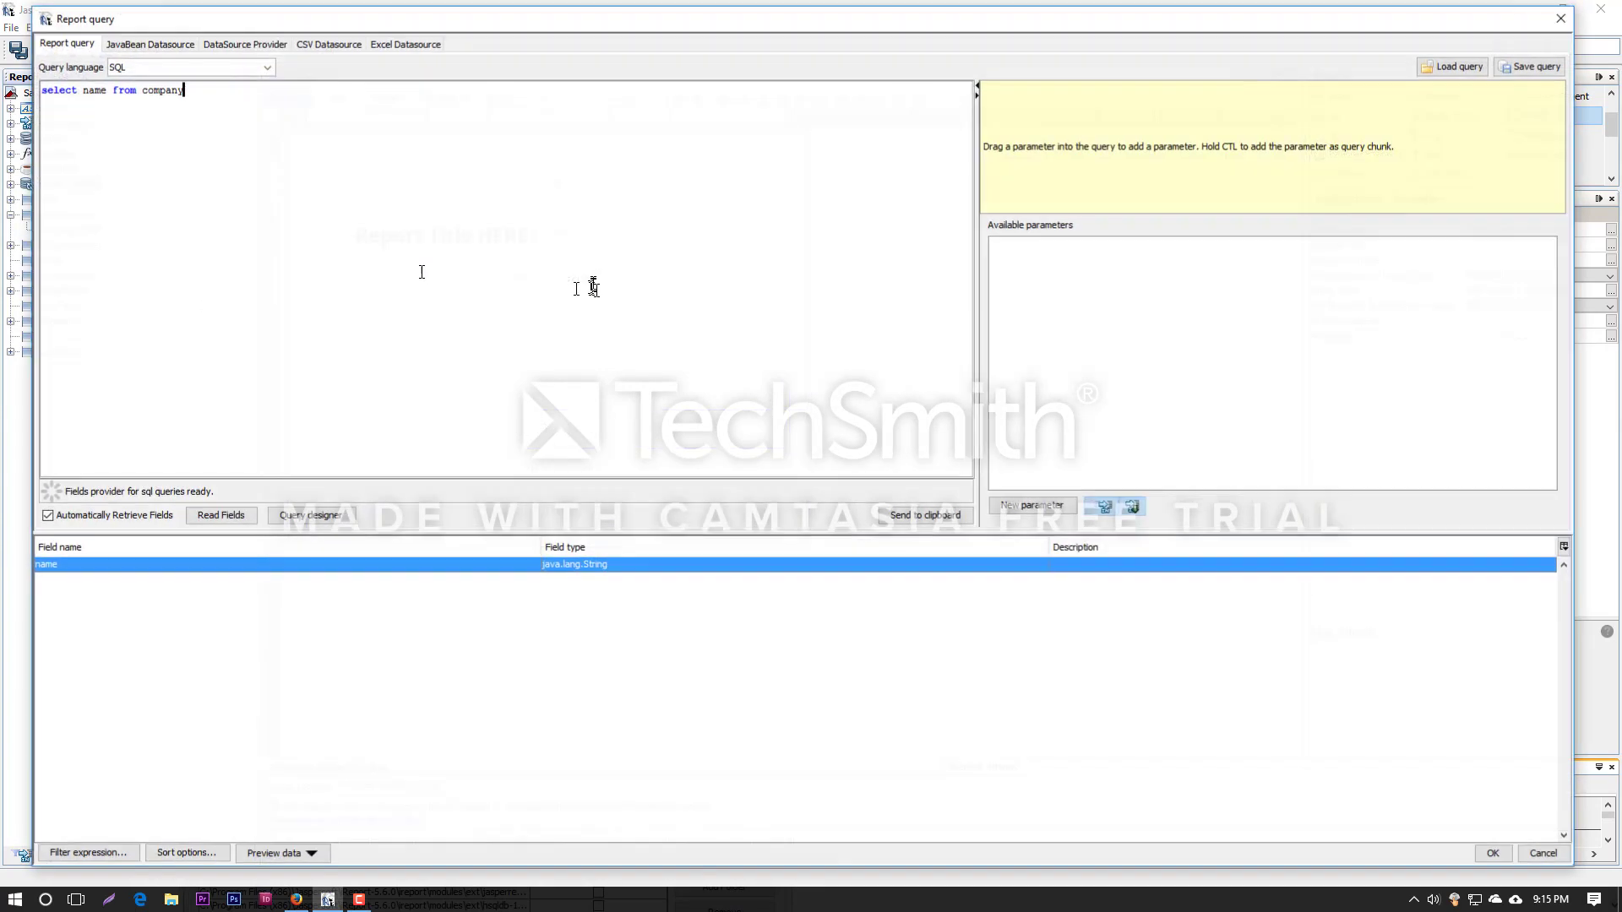
click(1542, 854)
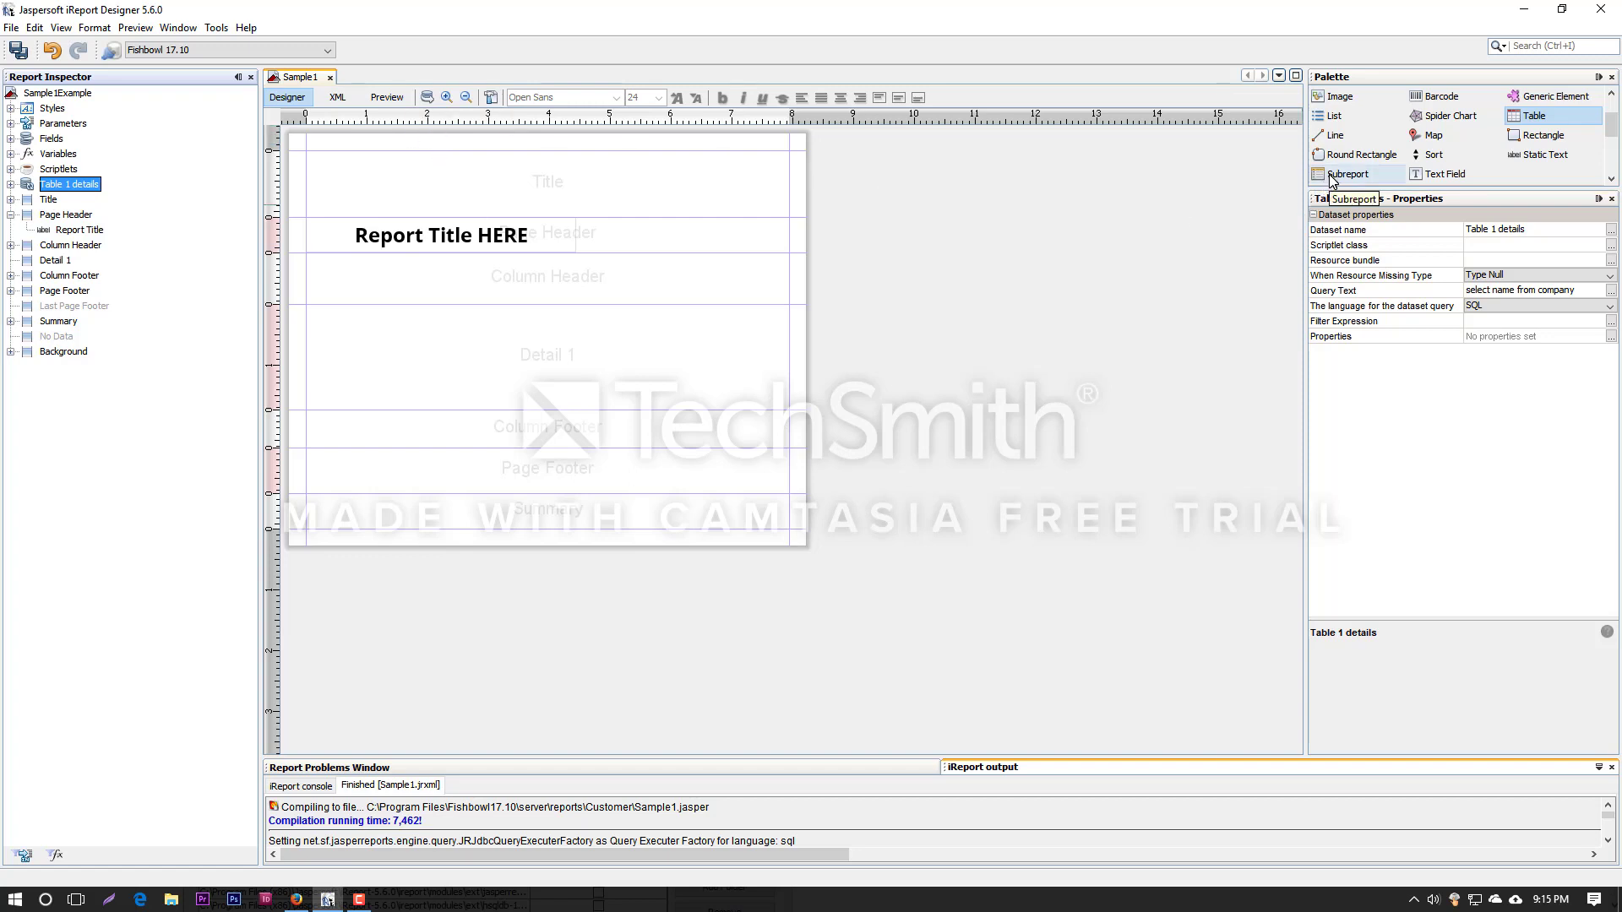
Start placing a subreport in the Detail 1 band, examine the wizard's option to use an existing report, and cancel the wizard.
drag(1331, 178, 358, 319)
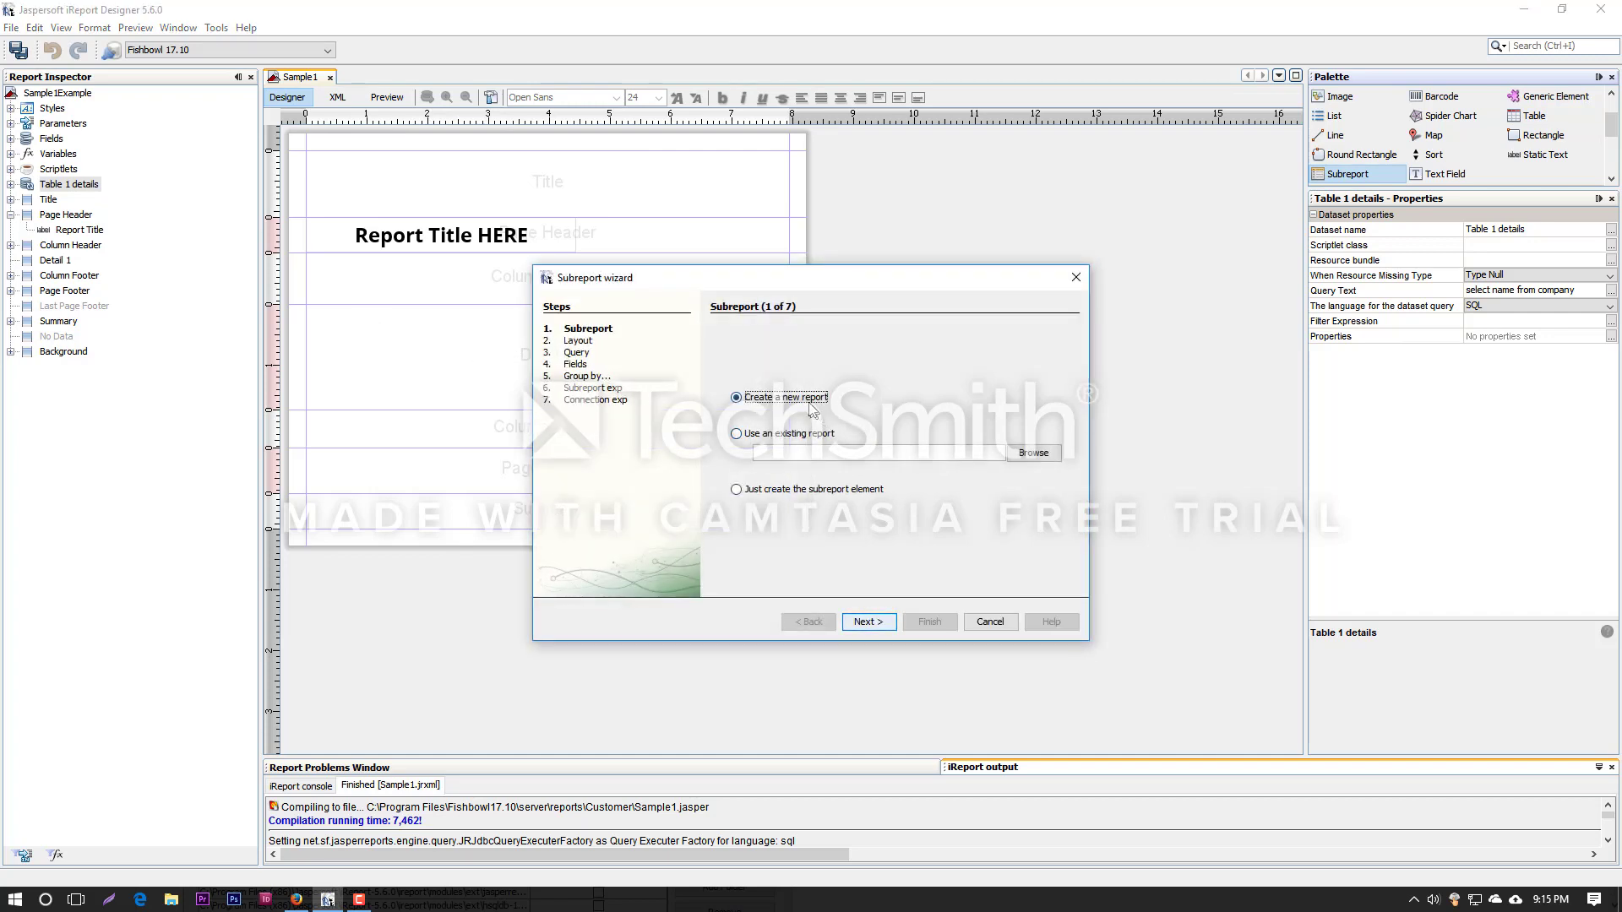
click(739, 436)
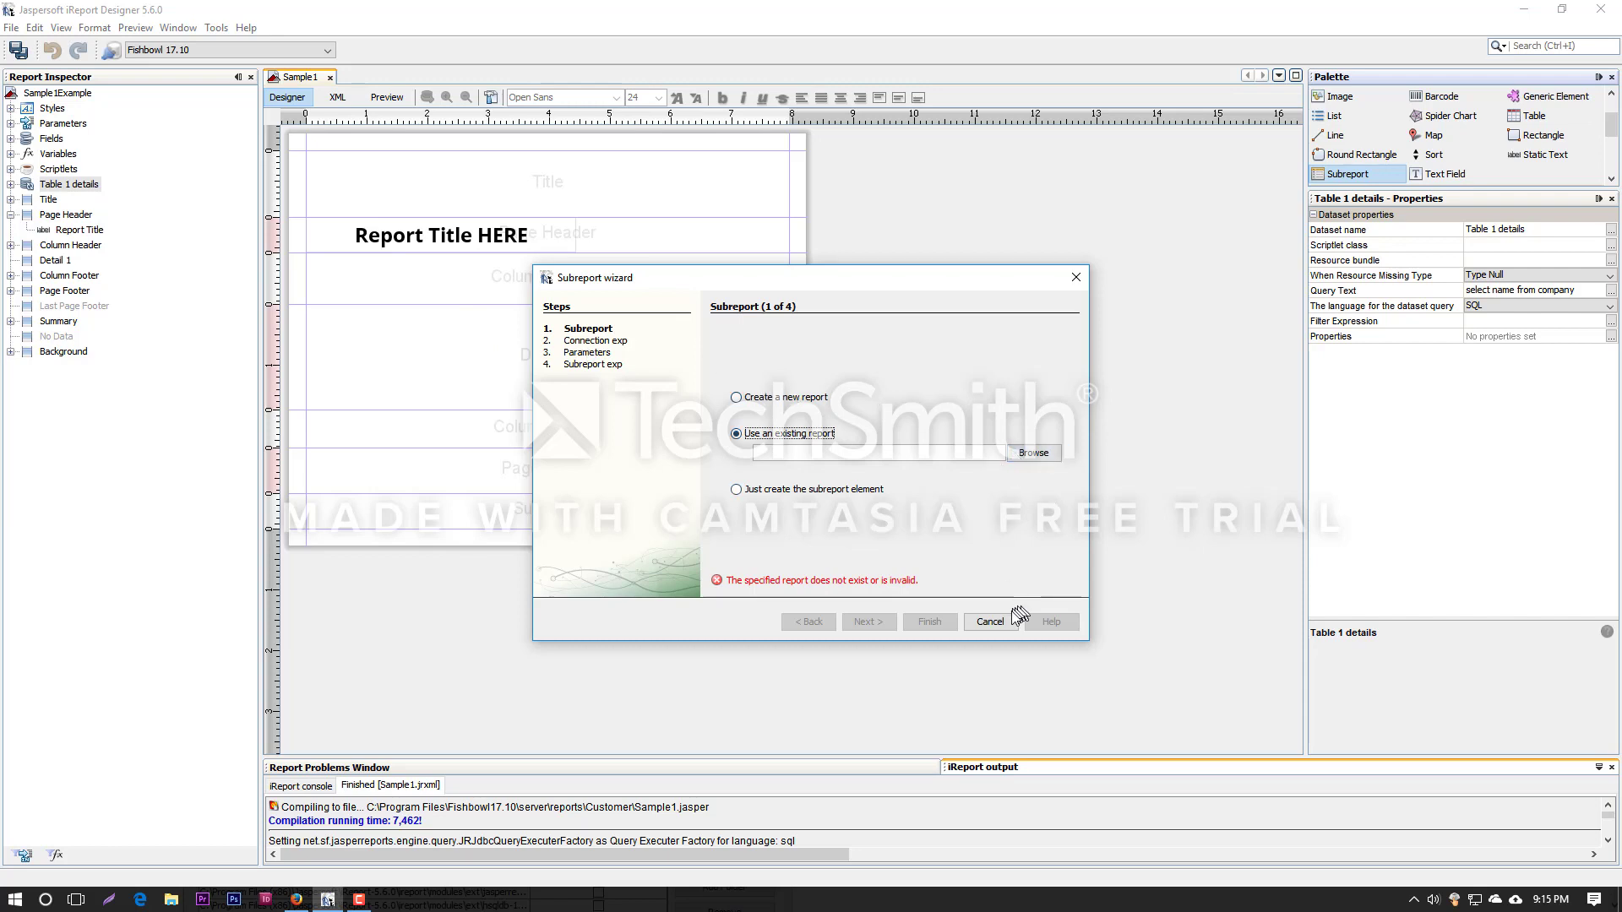
click(990, 622)
click(480, 353)
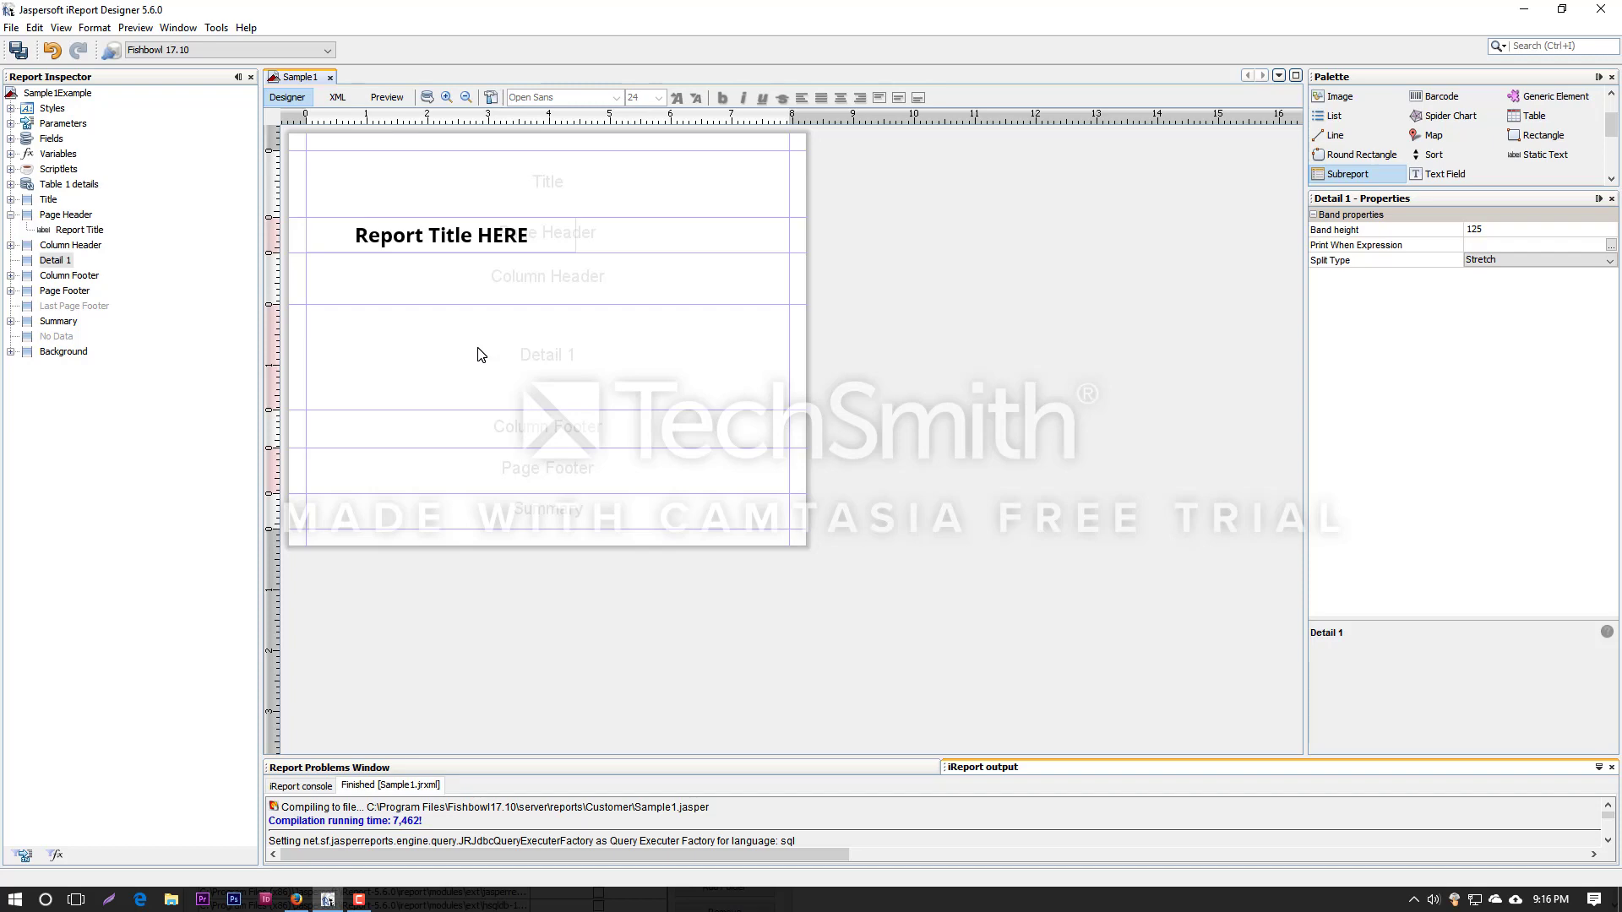
click(428, 98)
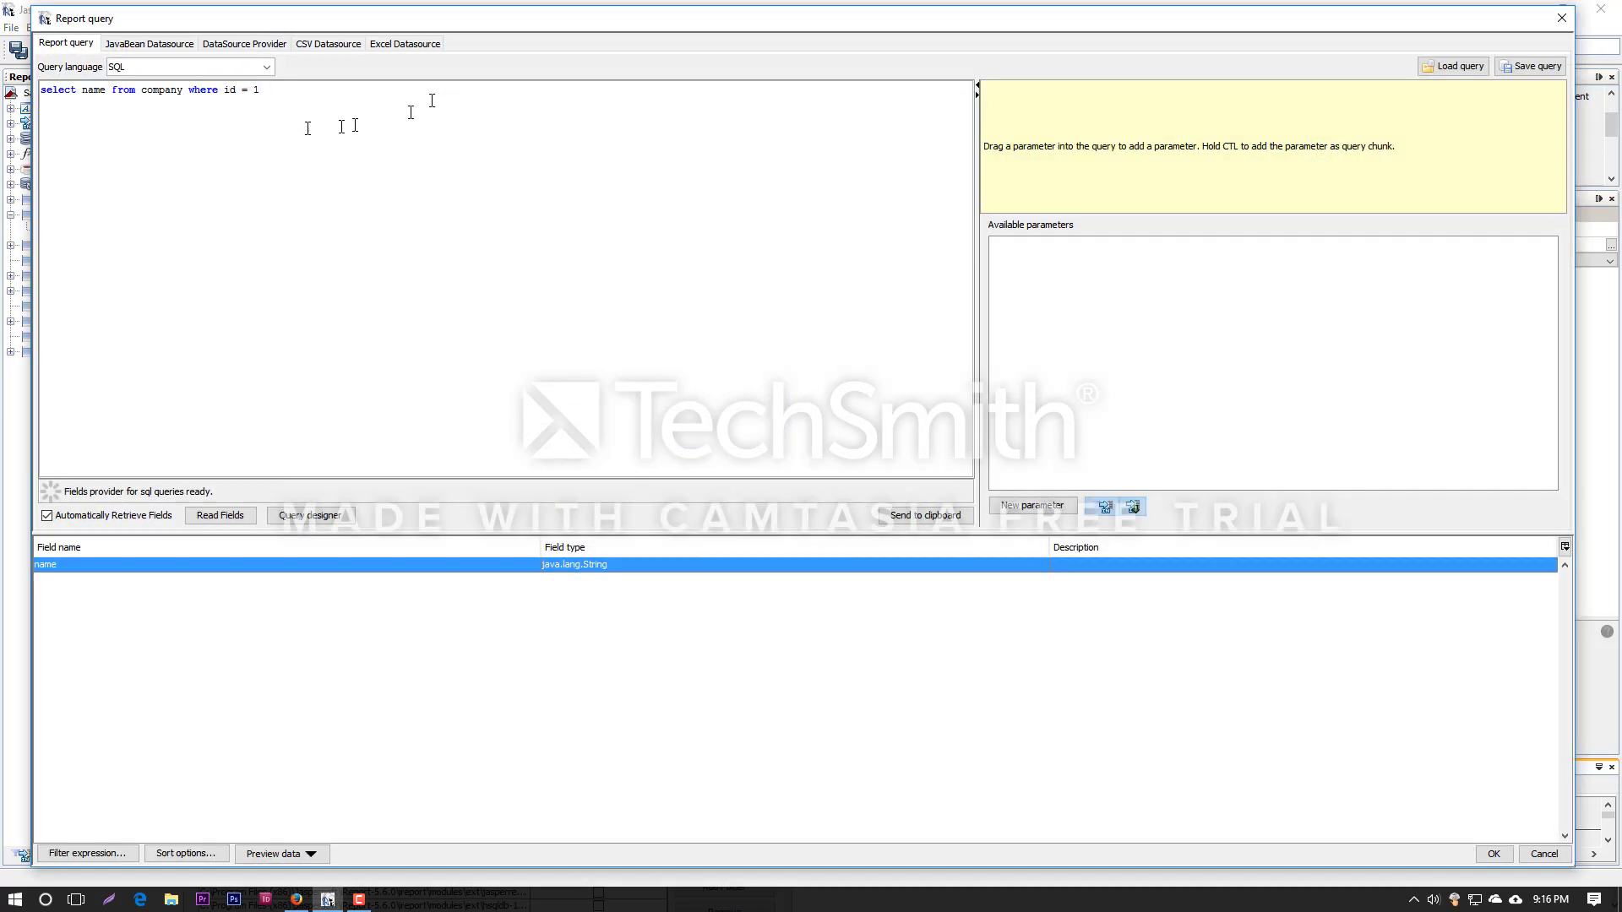
drag(284, 91, 41, 89)
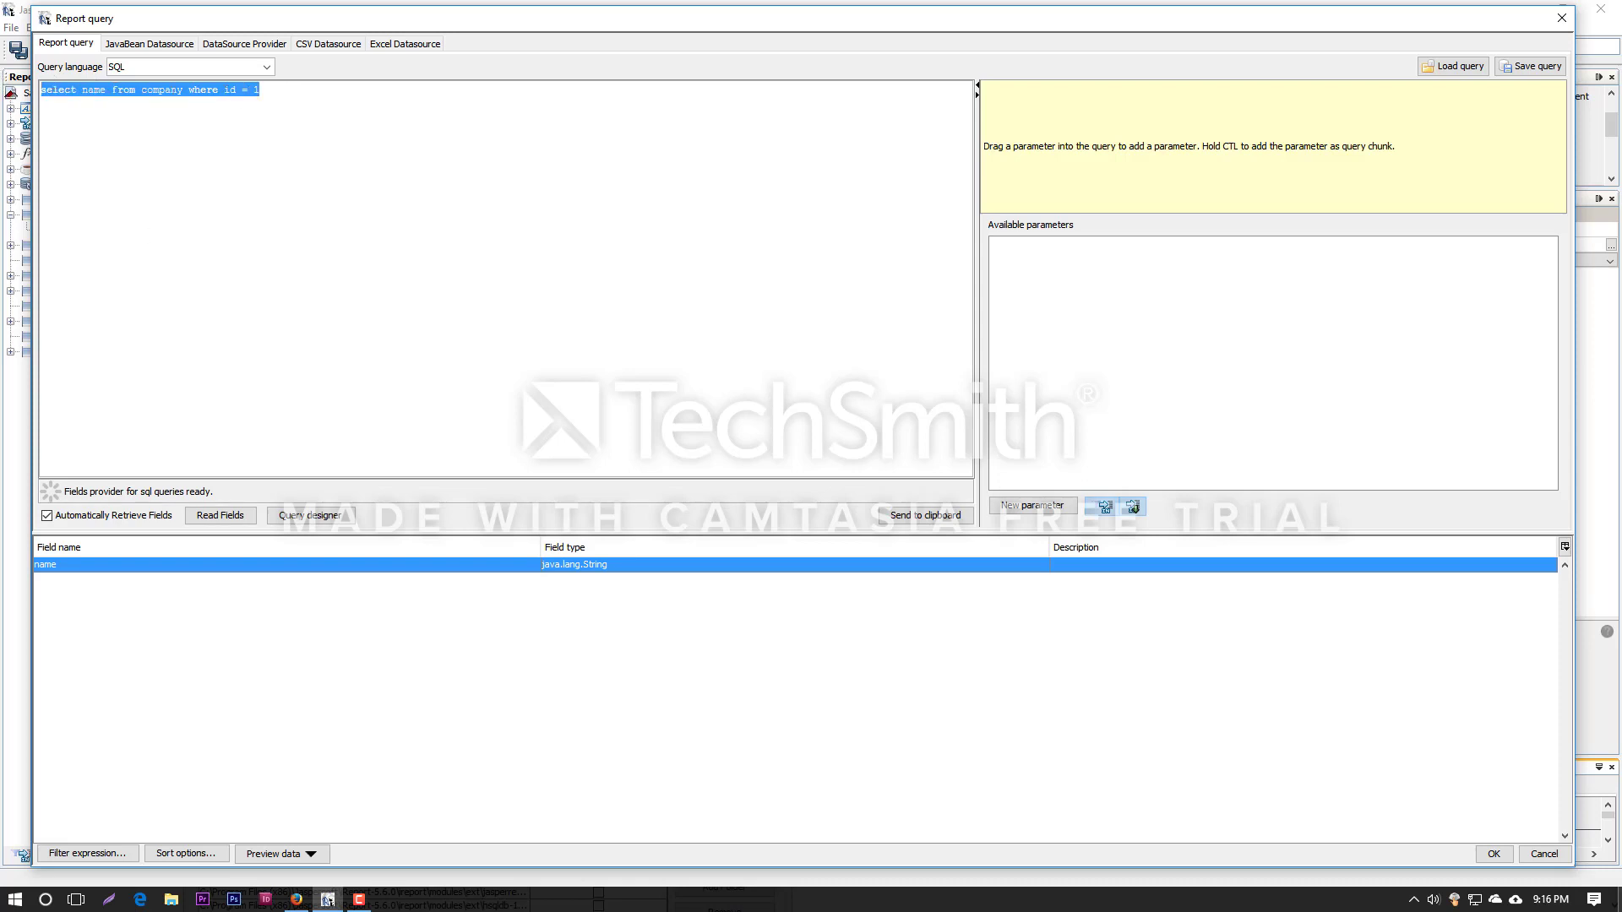
text(select)
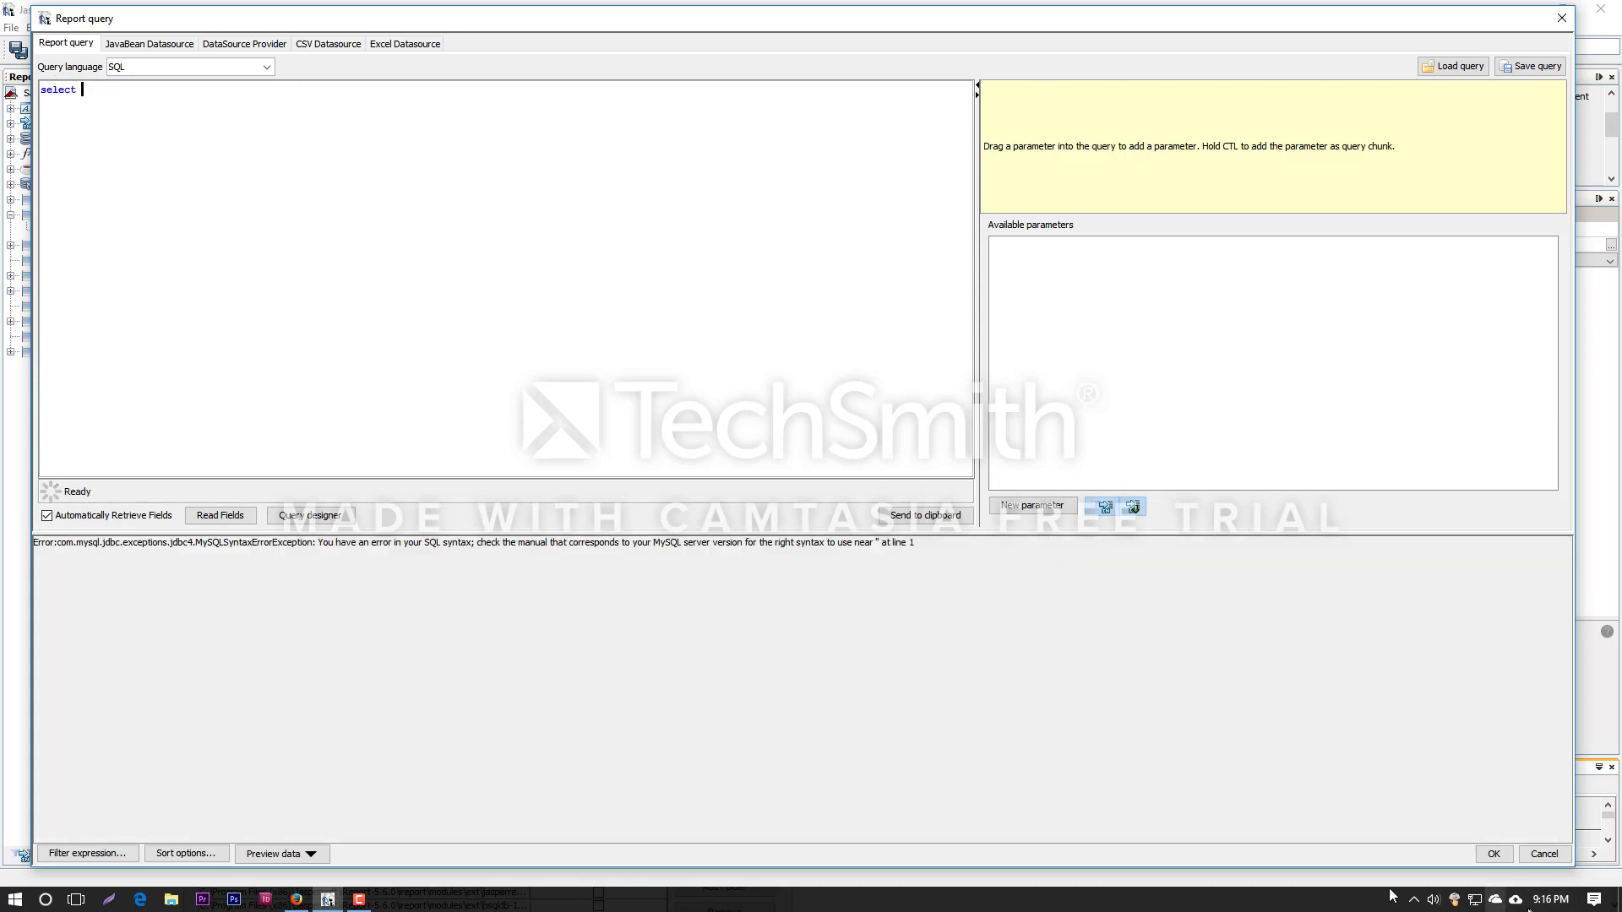
click(1546, 854)
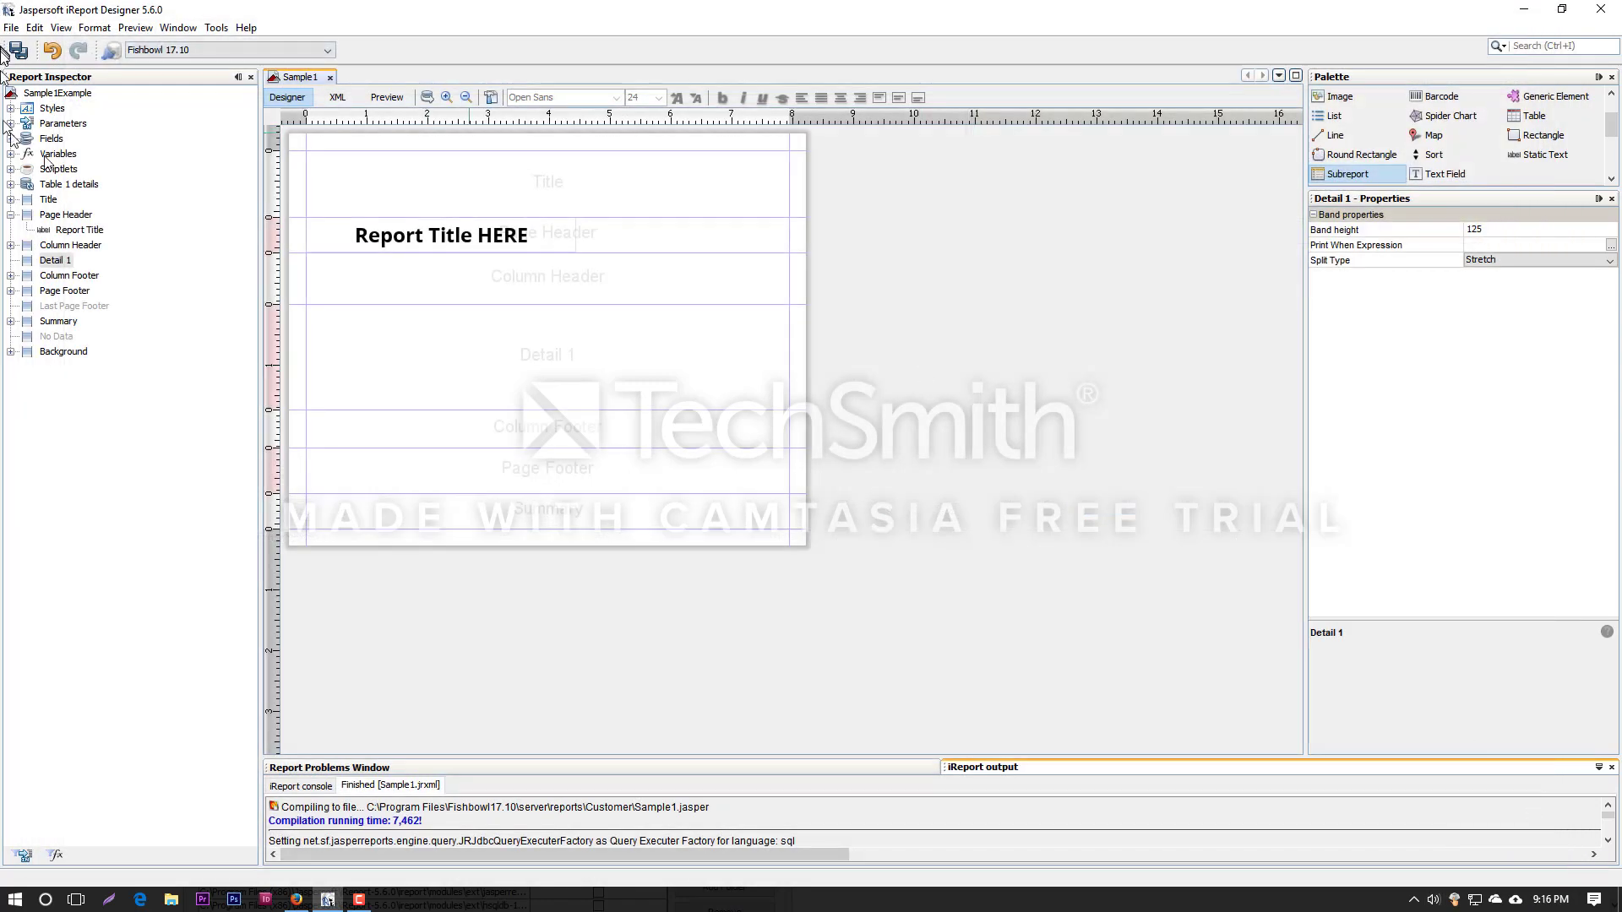
Add a new report parameter and name it soNum.
right_click(72, 131)
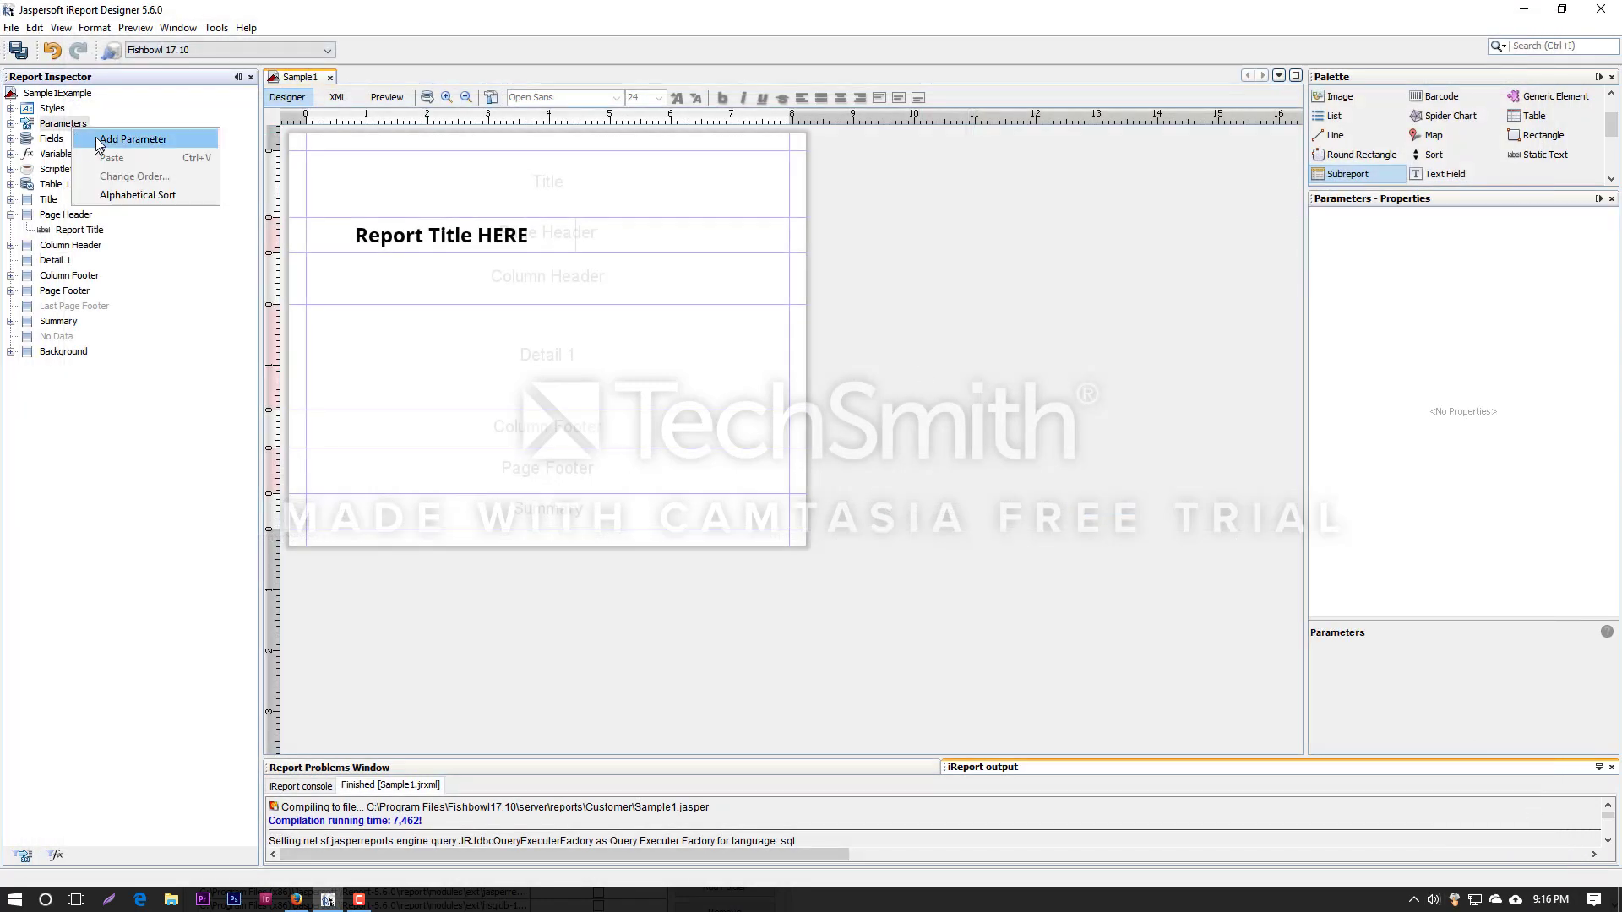
click(100, 141)
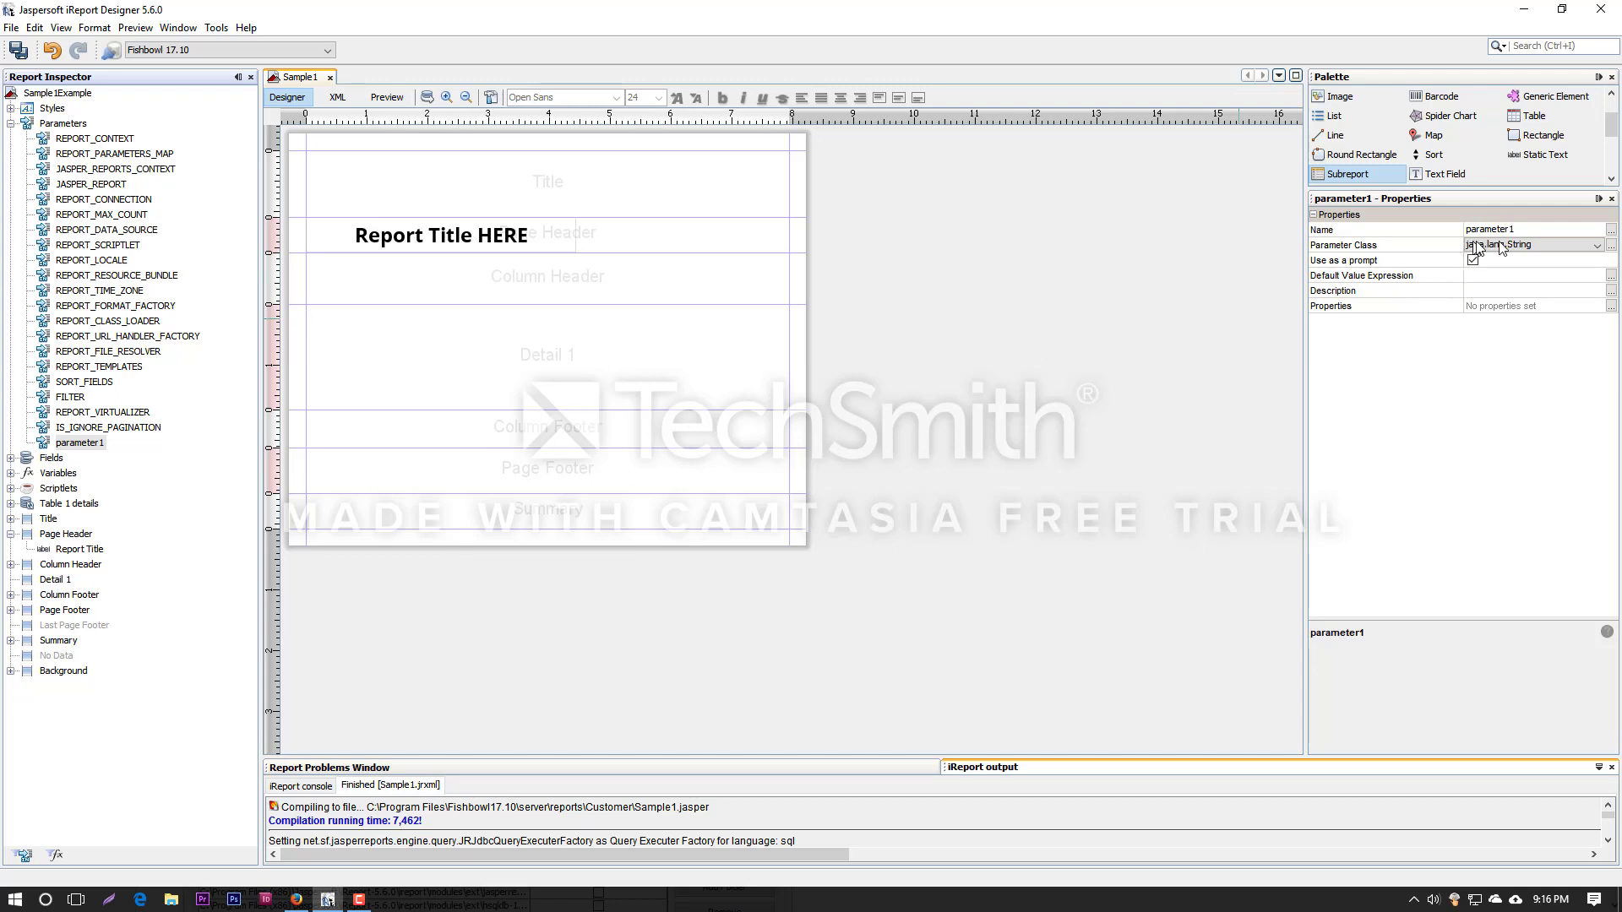
click(1532, 229)
text(soNum)
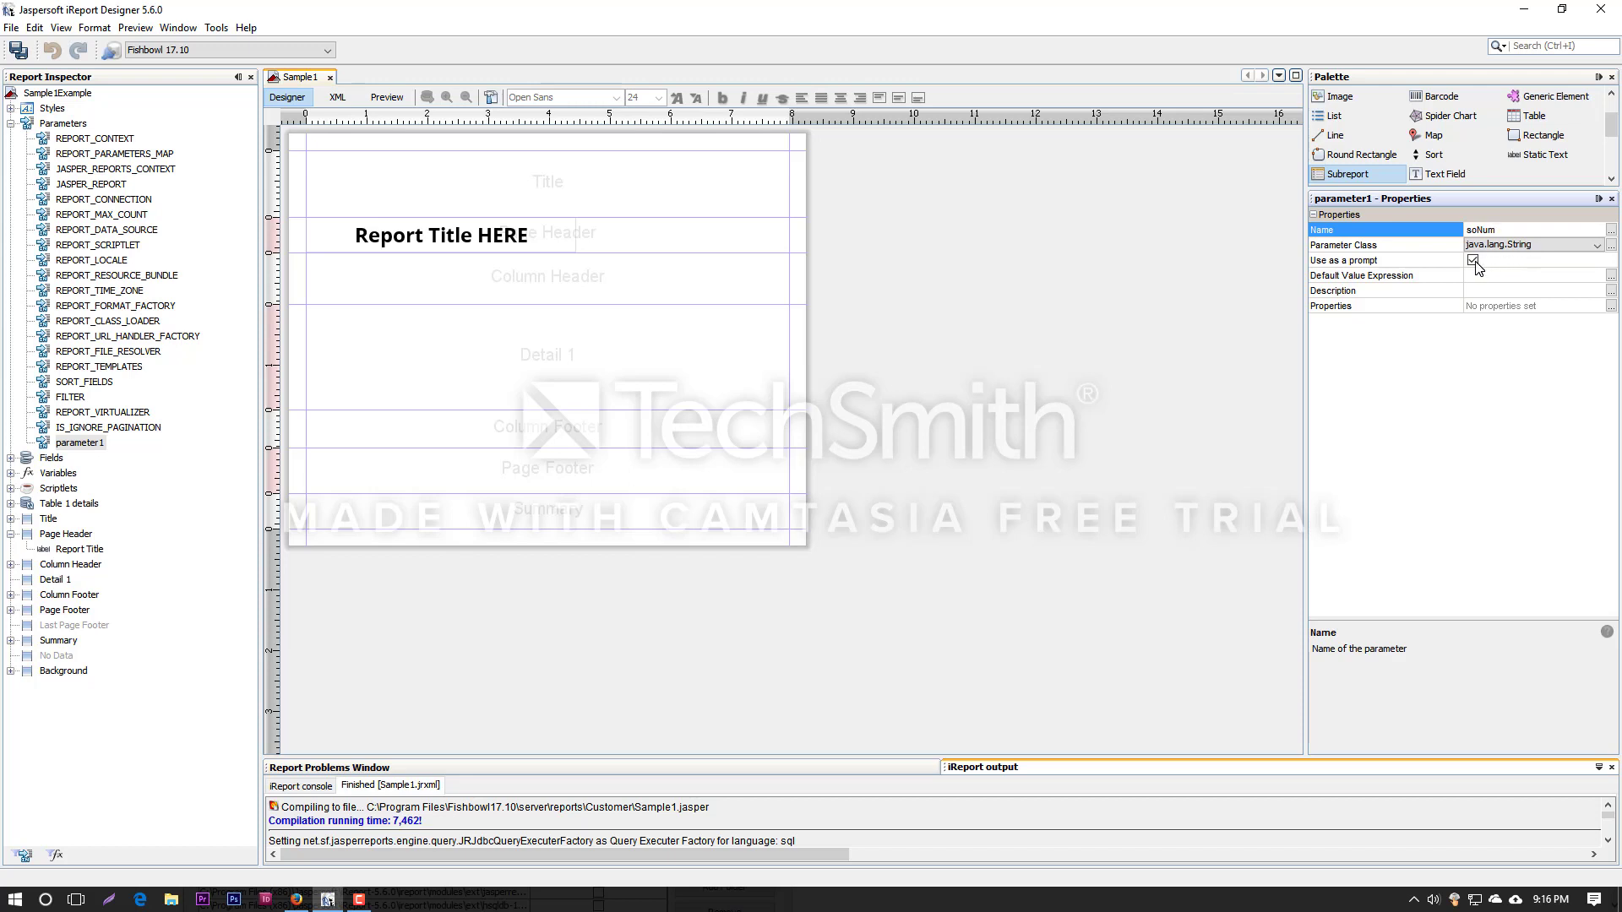
Look through the available parameter classes for soNum, keeping java.lang.String and its use as a prompt enabled.
click(1476, 263)
click(1596, 247)
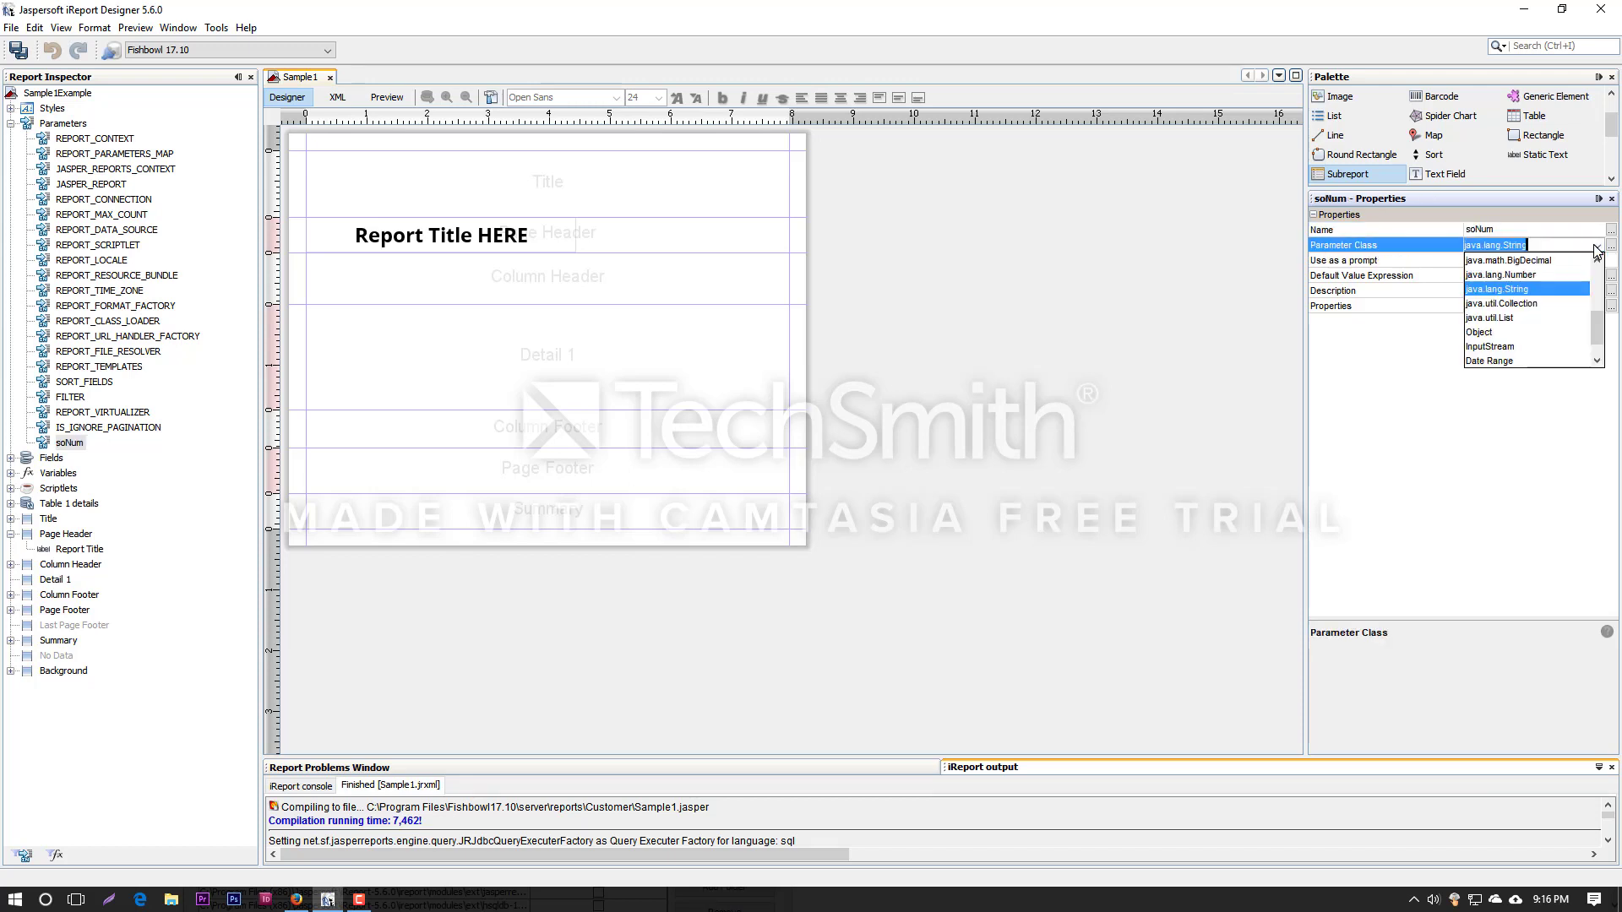
scroll(1566, 270, up, 4)
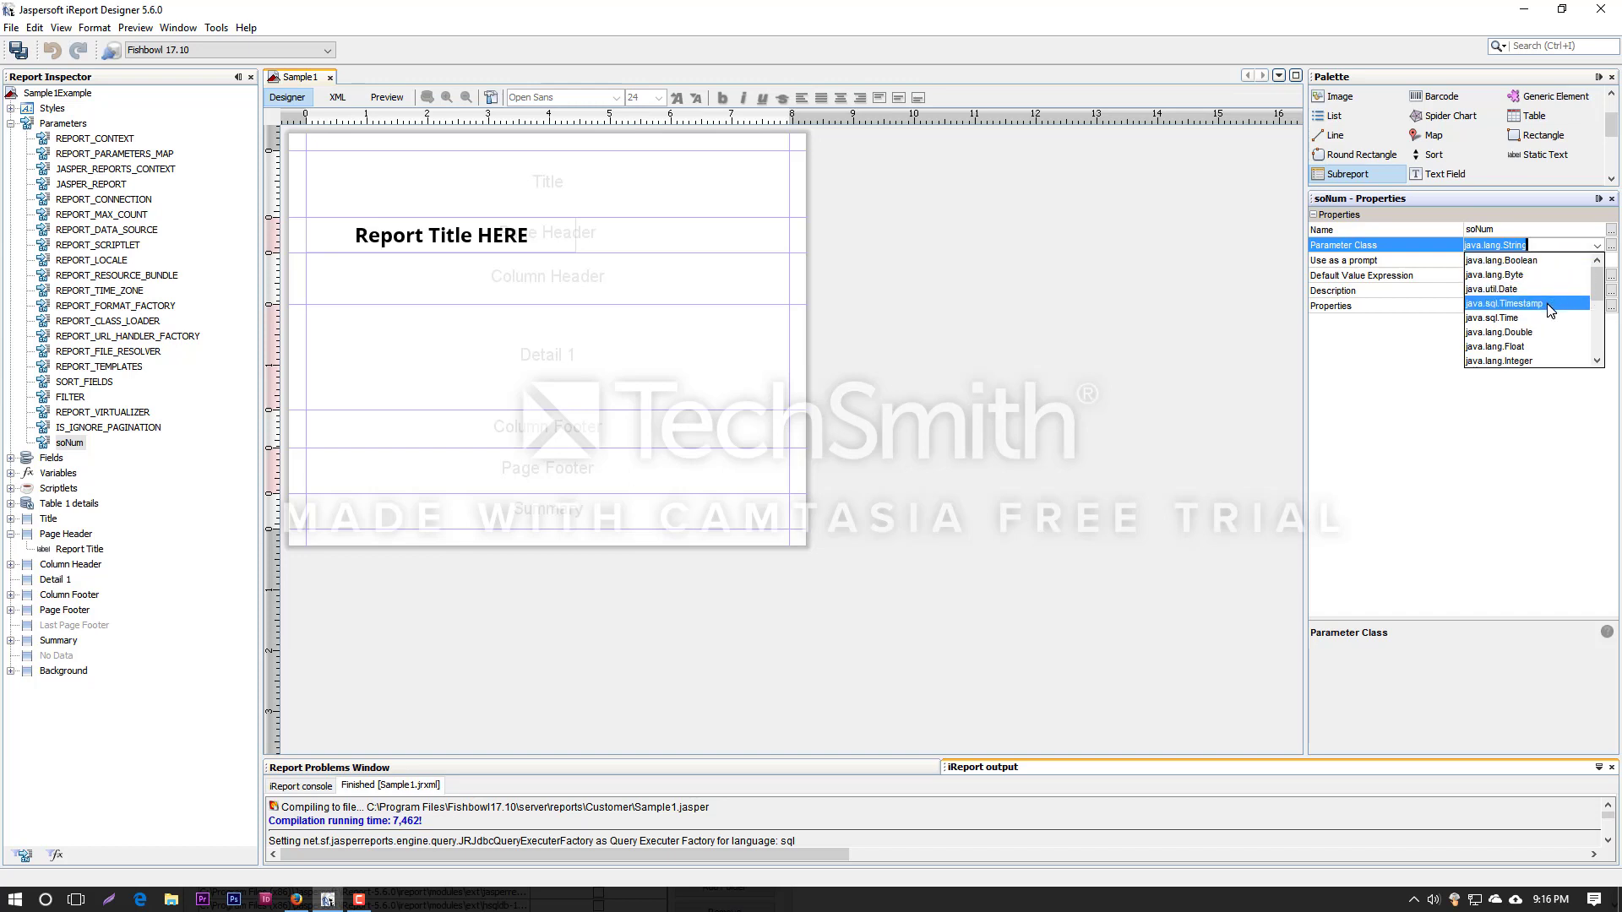
scroll(1550, 311, down, 1)
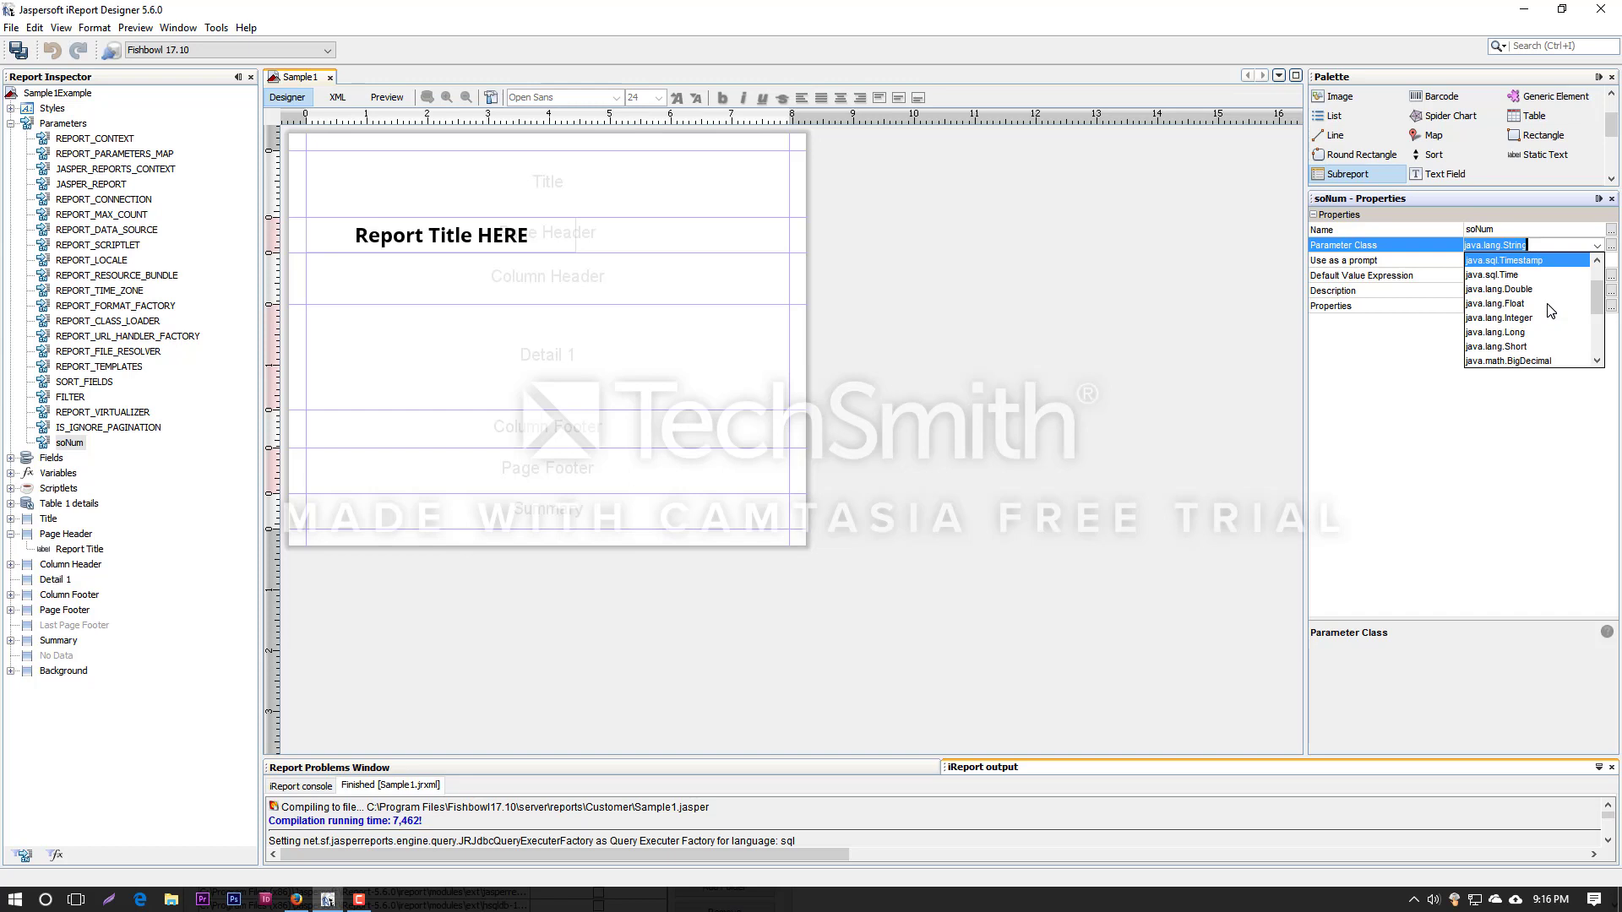
scroll(1551, 311, down, 1)
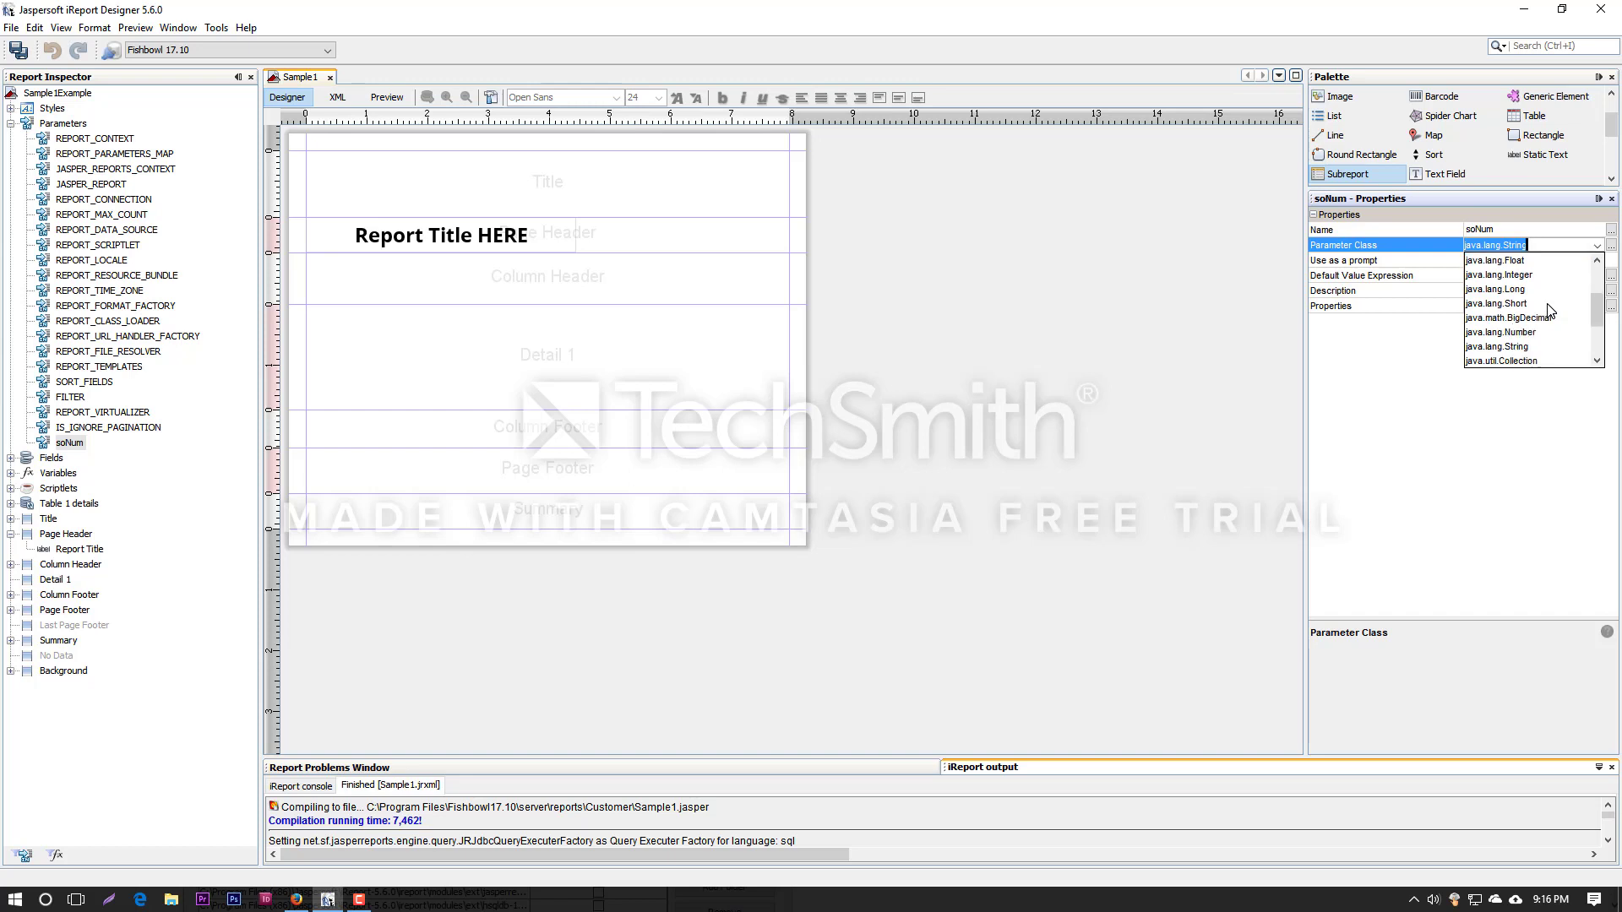
scroll(1551, 310, down, 2)
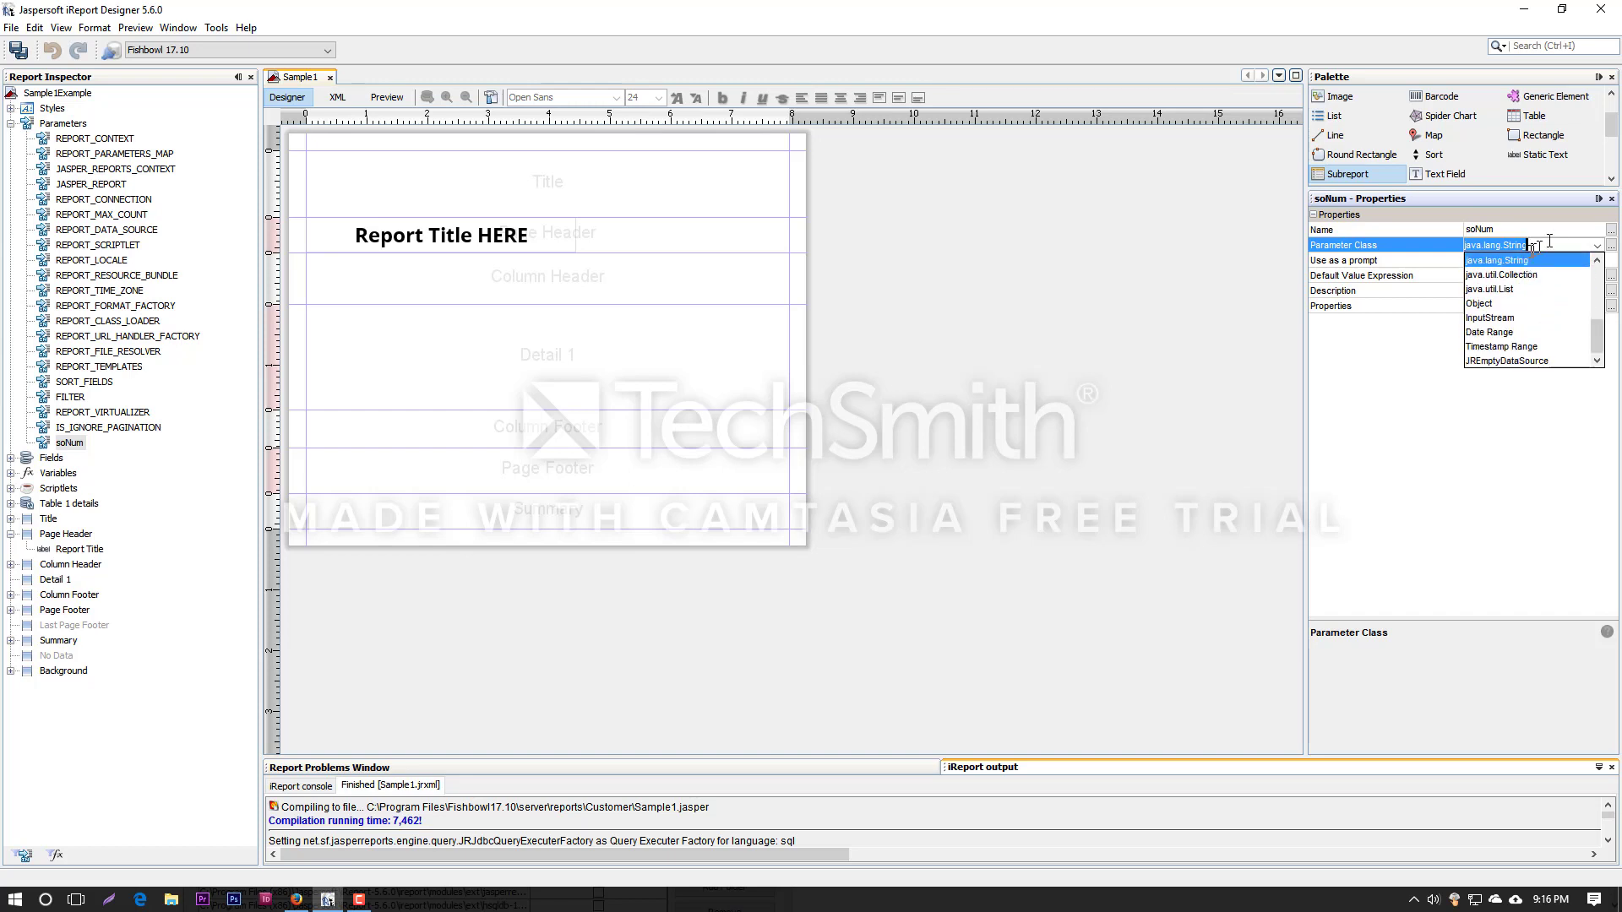
click(1436, 268)
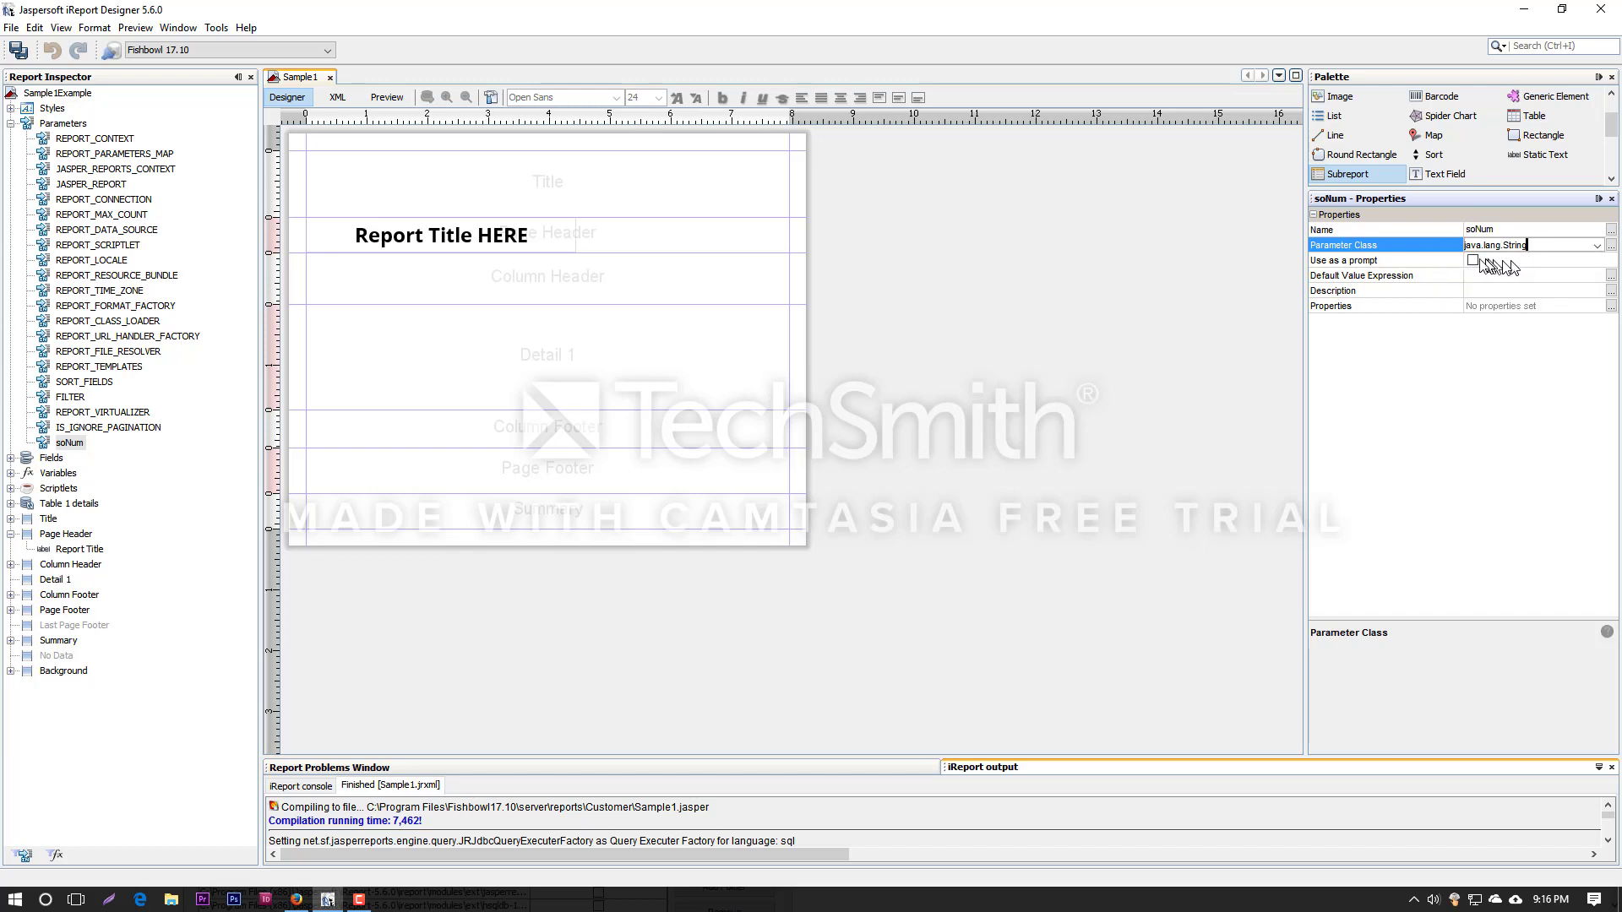
click(1473, 261)
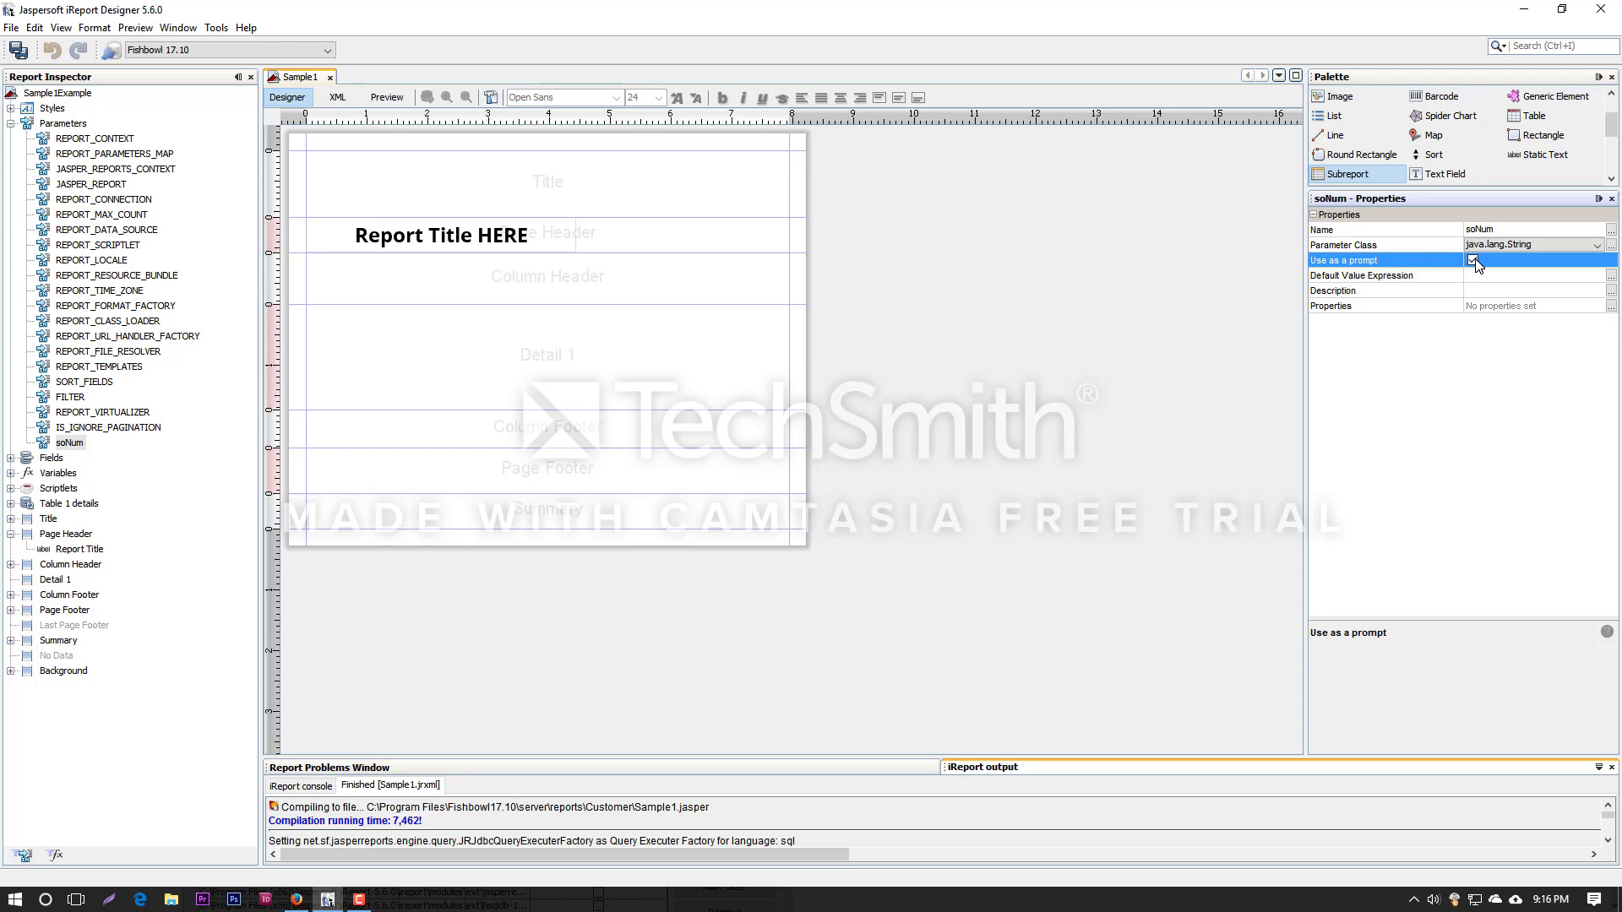
Try "%" in quotes as the default value expression of soNum, and clear the expression again.
click(1480, 275)
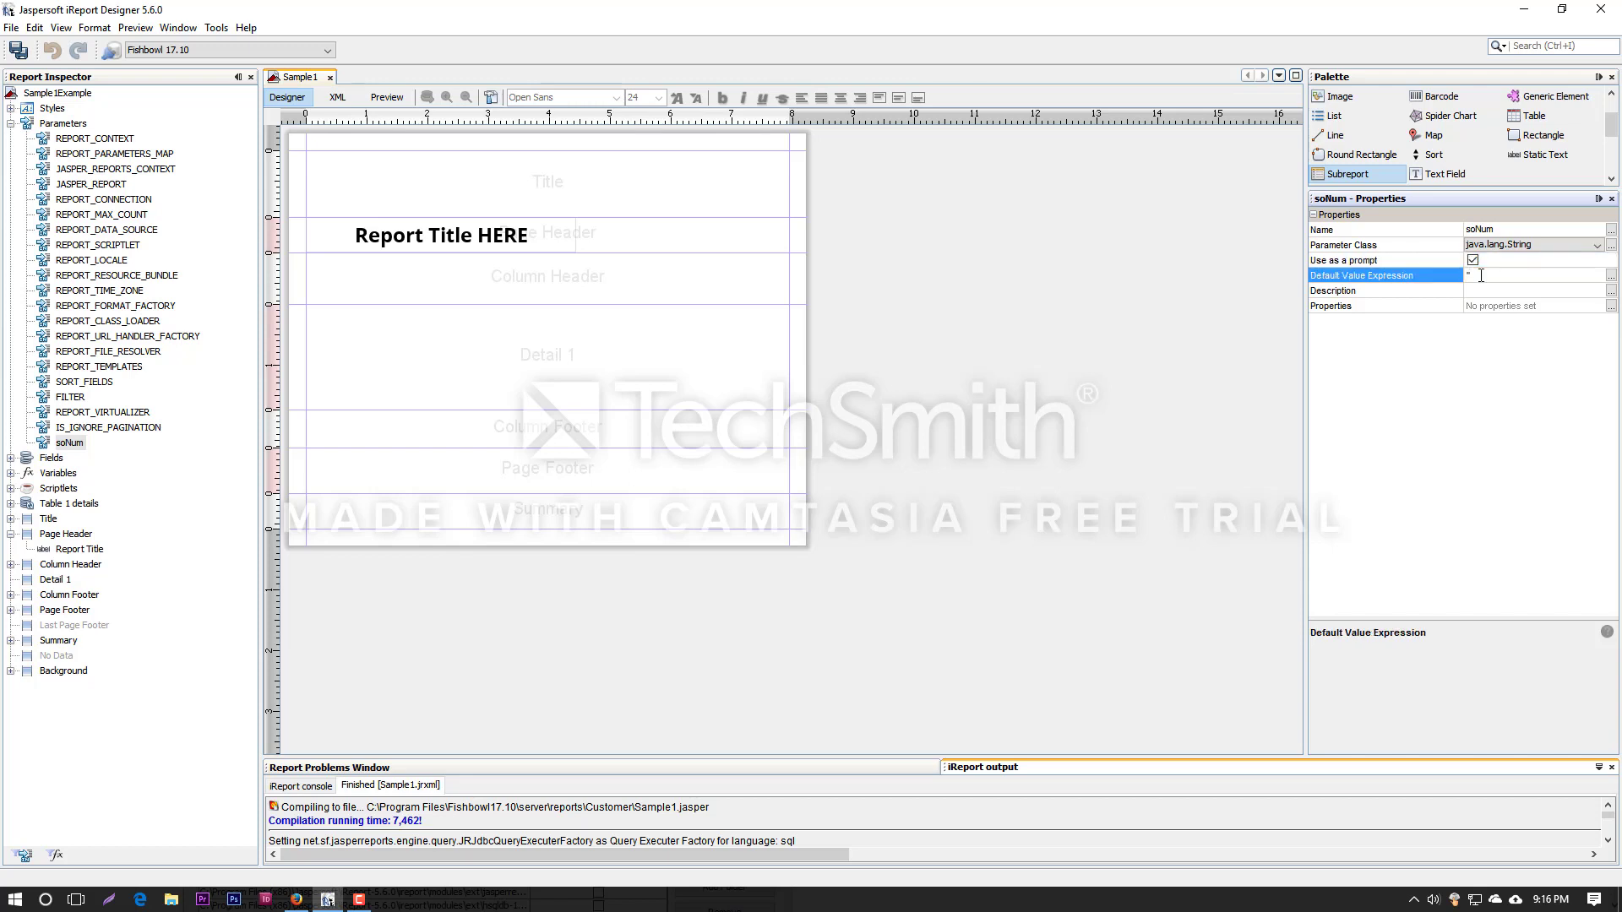
text("%)
key(Return)
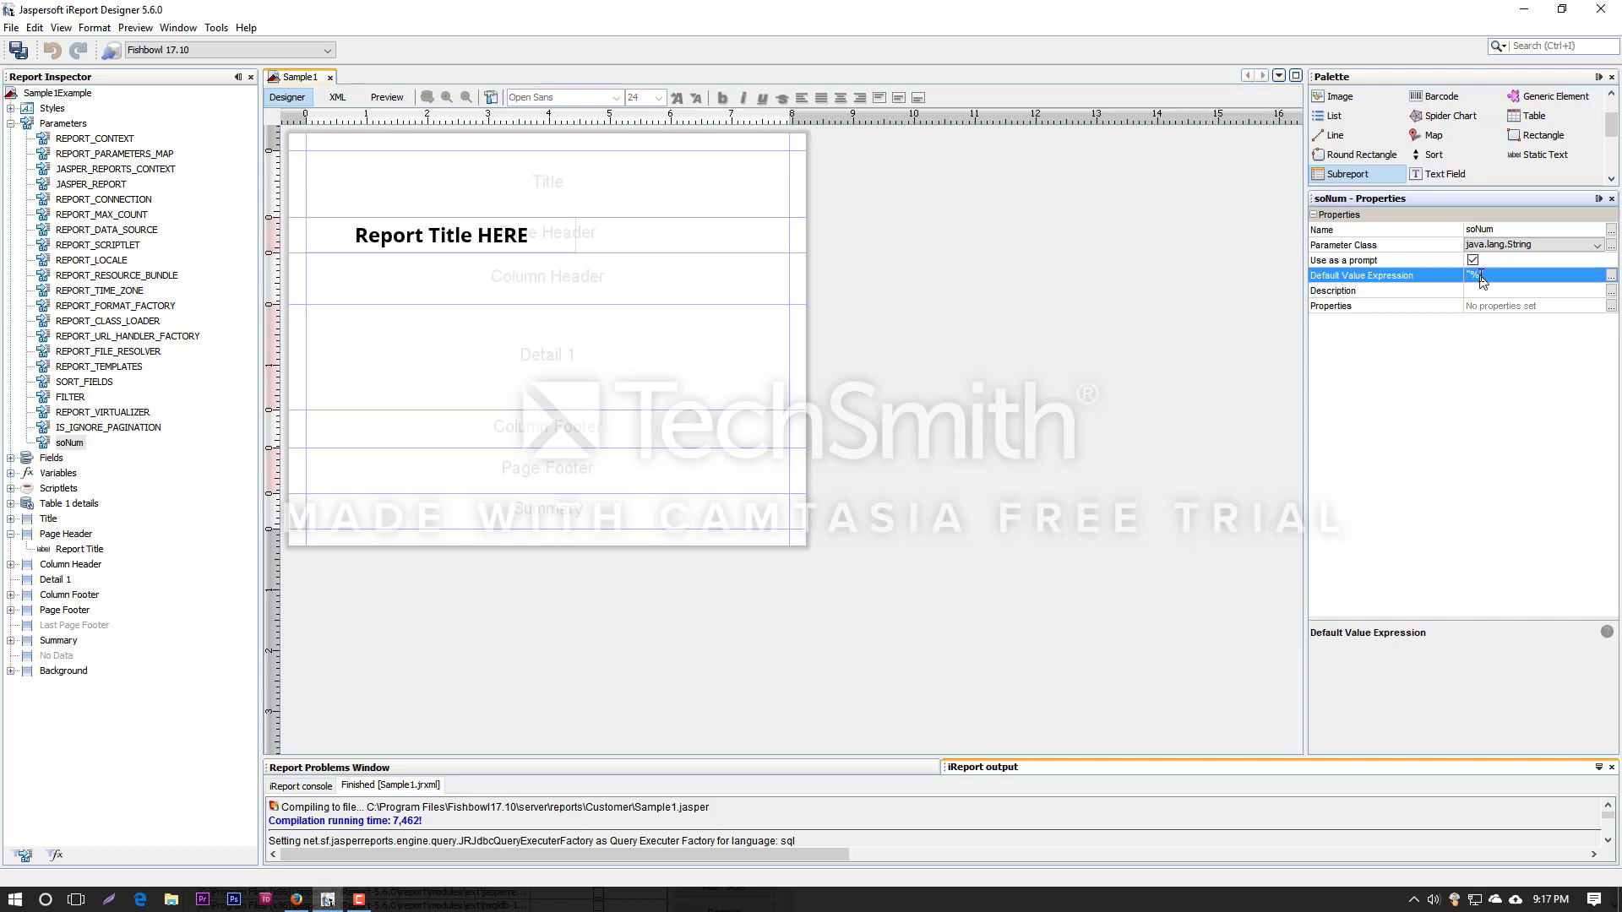
click(1494, 276)
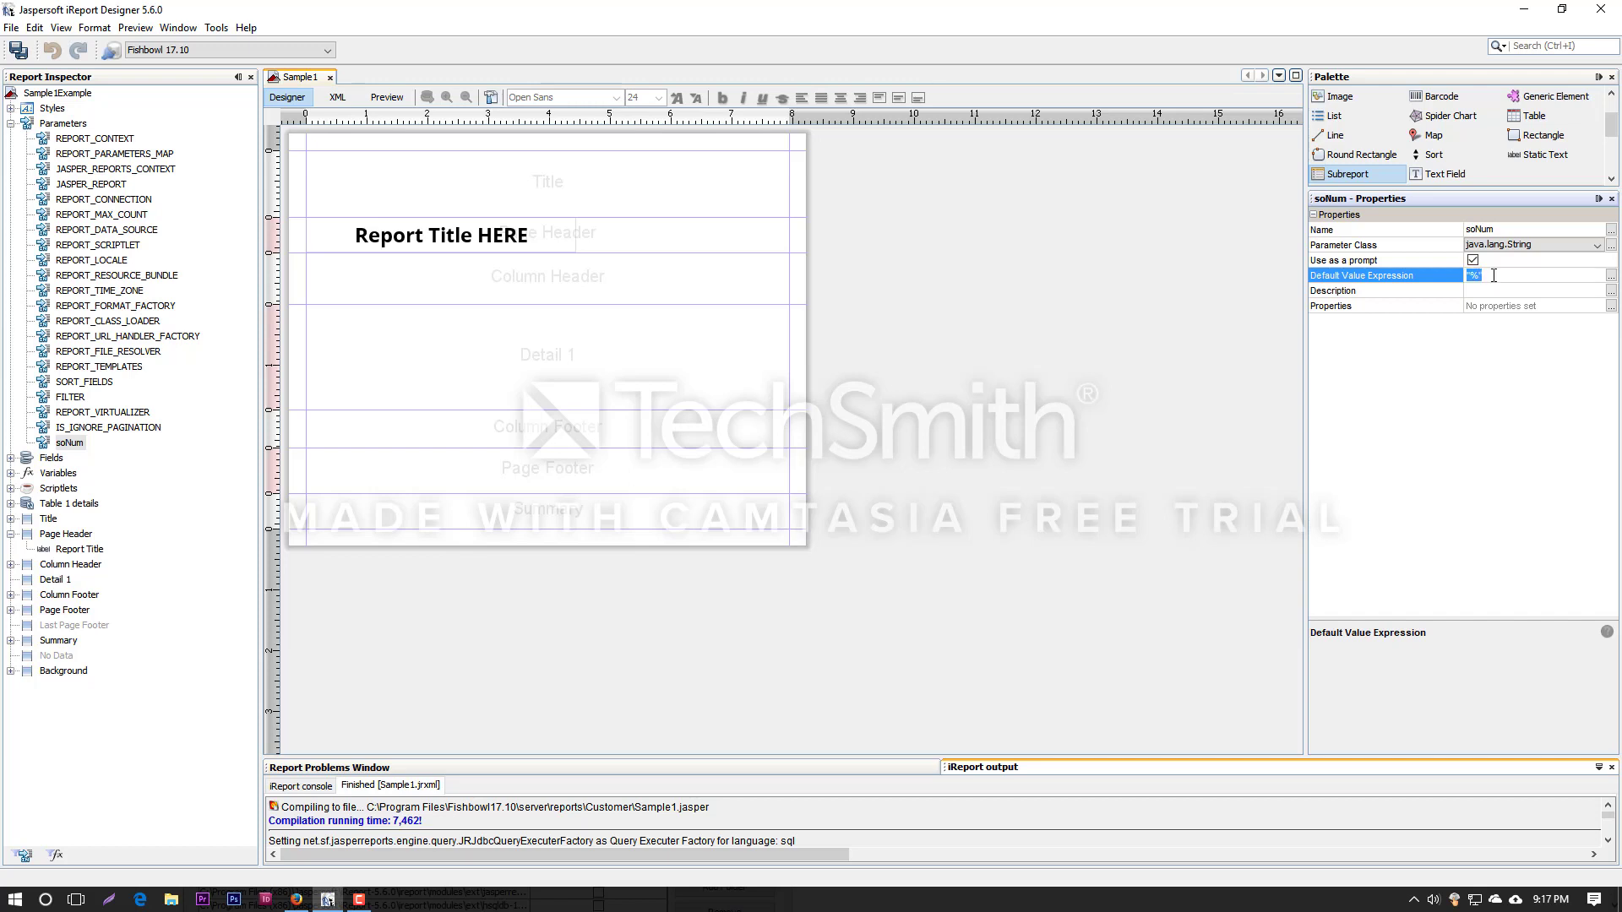
key(BackSpace)
key(Return)
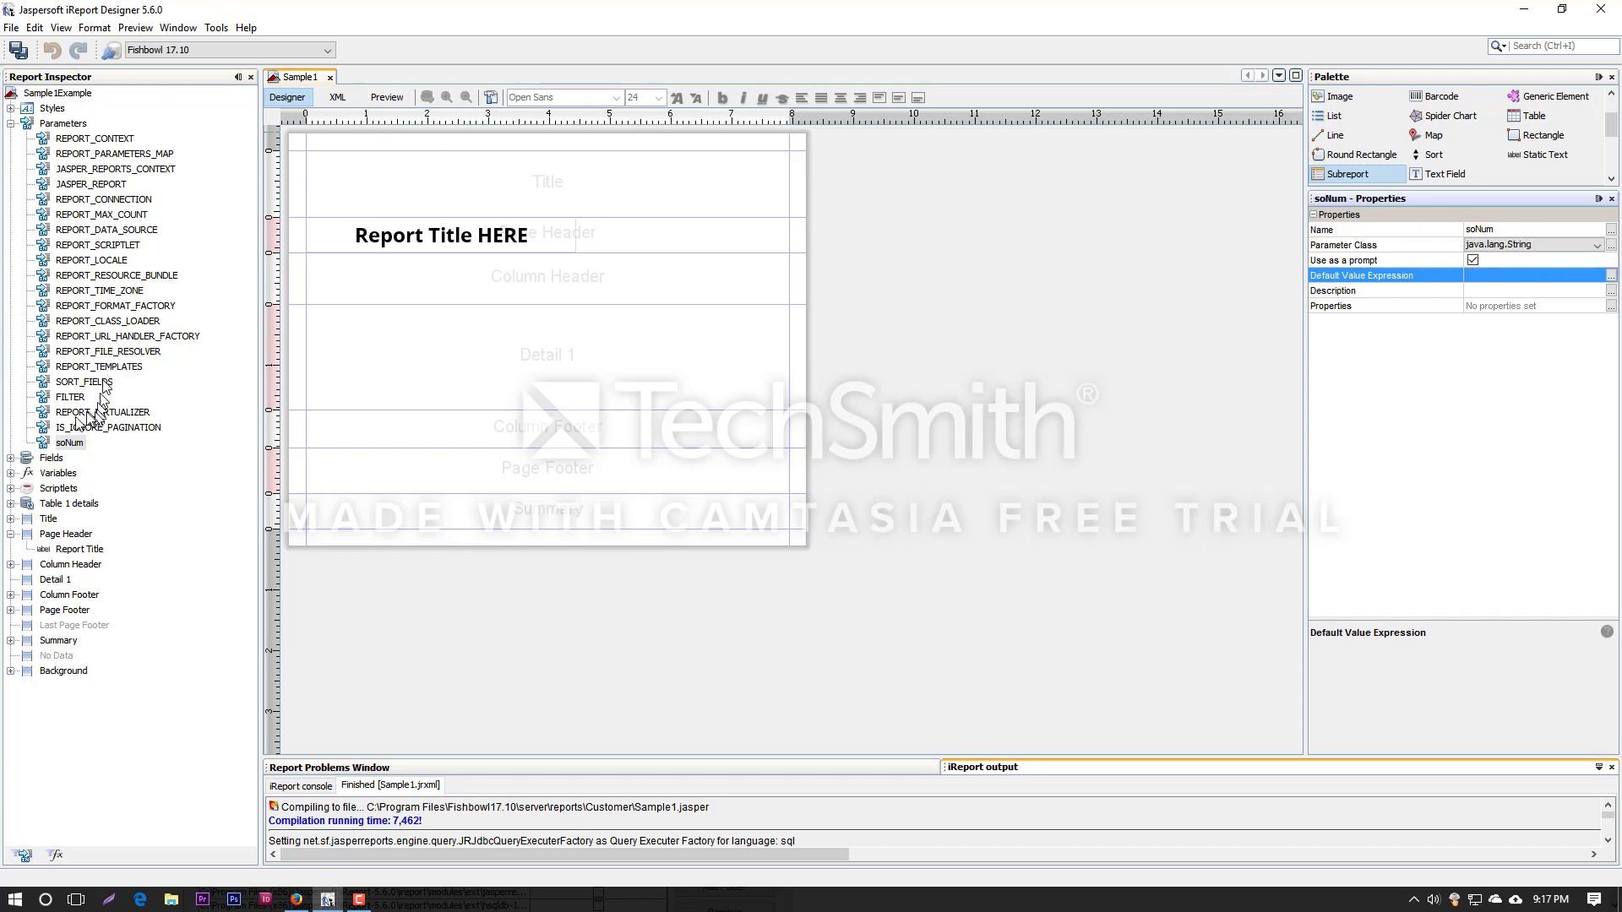
Switch to the Fishbowl iReport wiki page in Firefox and find the soNum entry in the Custom Parameters table.
click(70, 443)
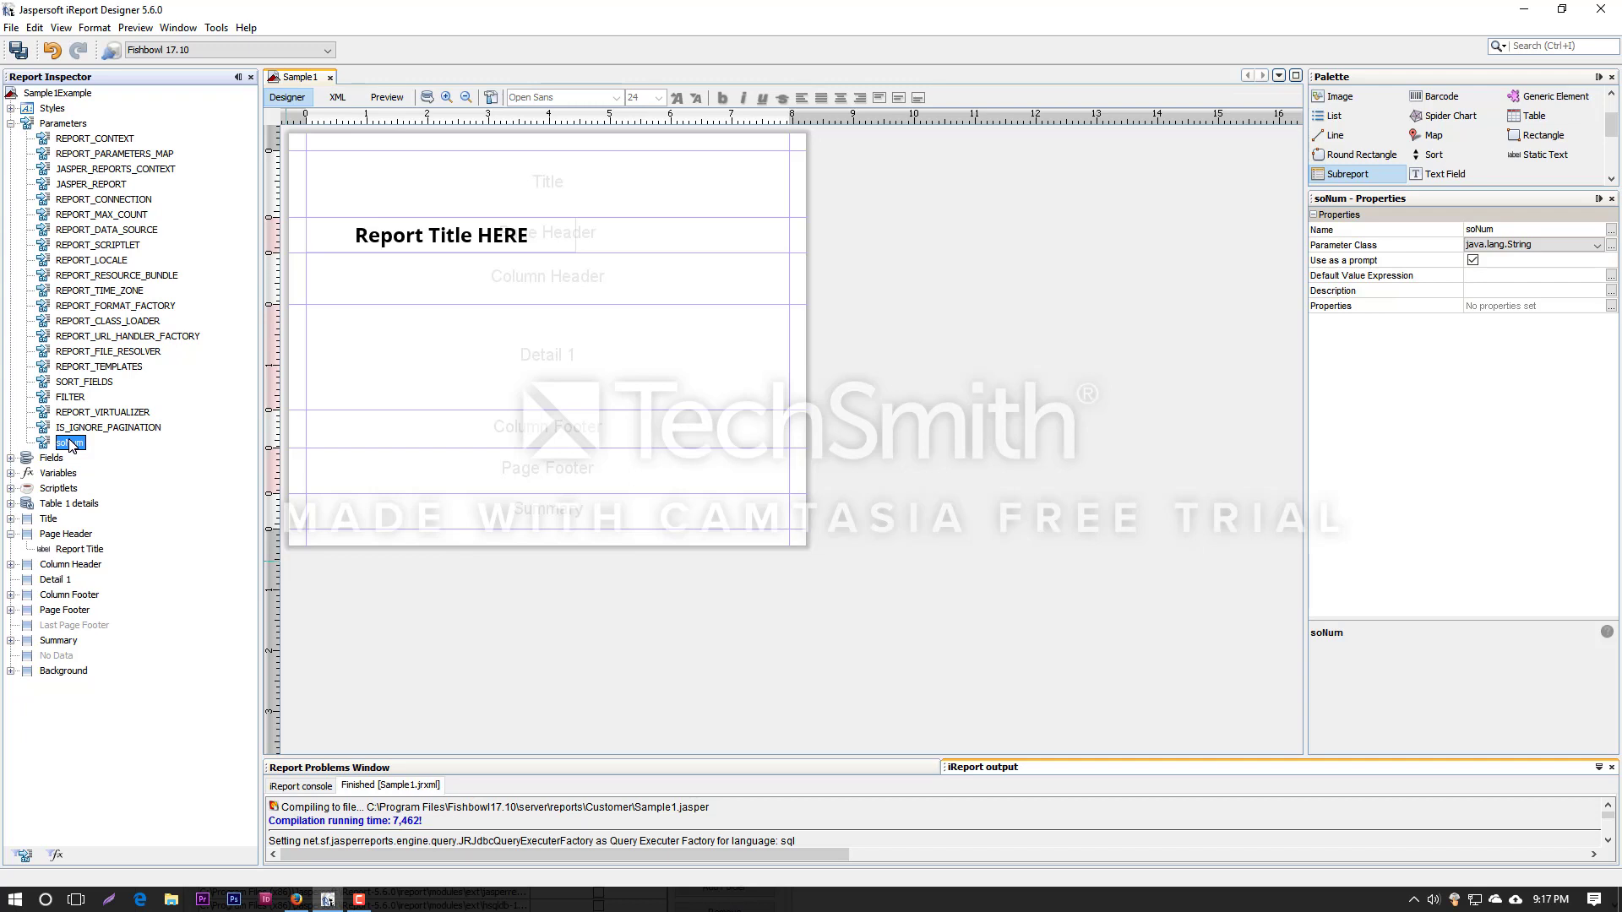
key(alt+Tab)
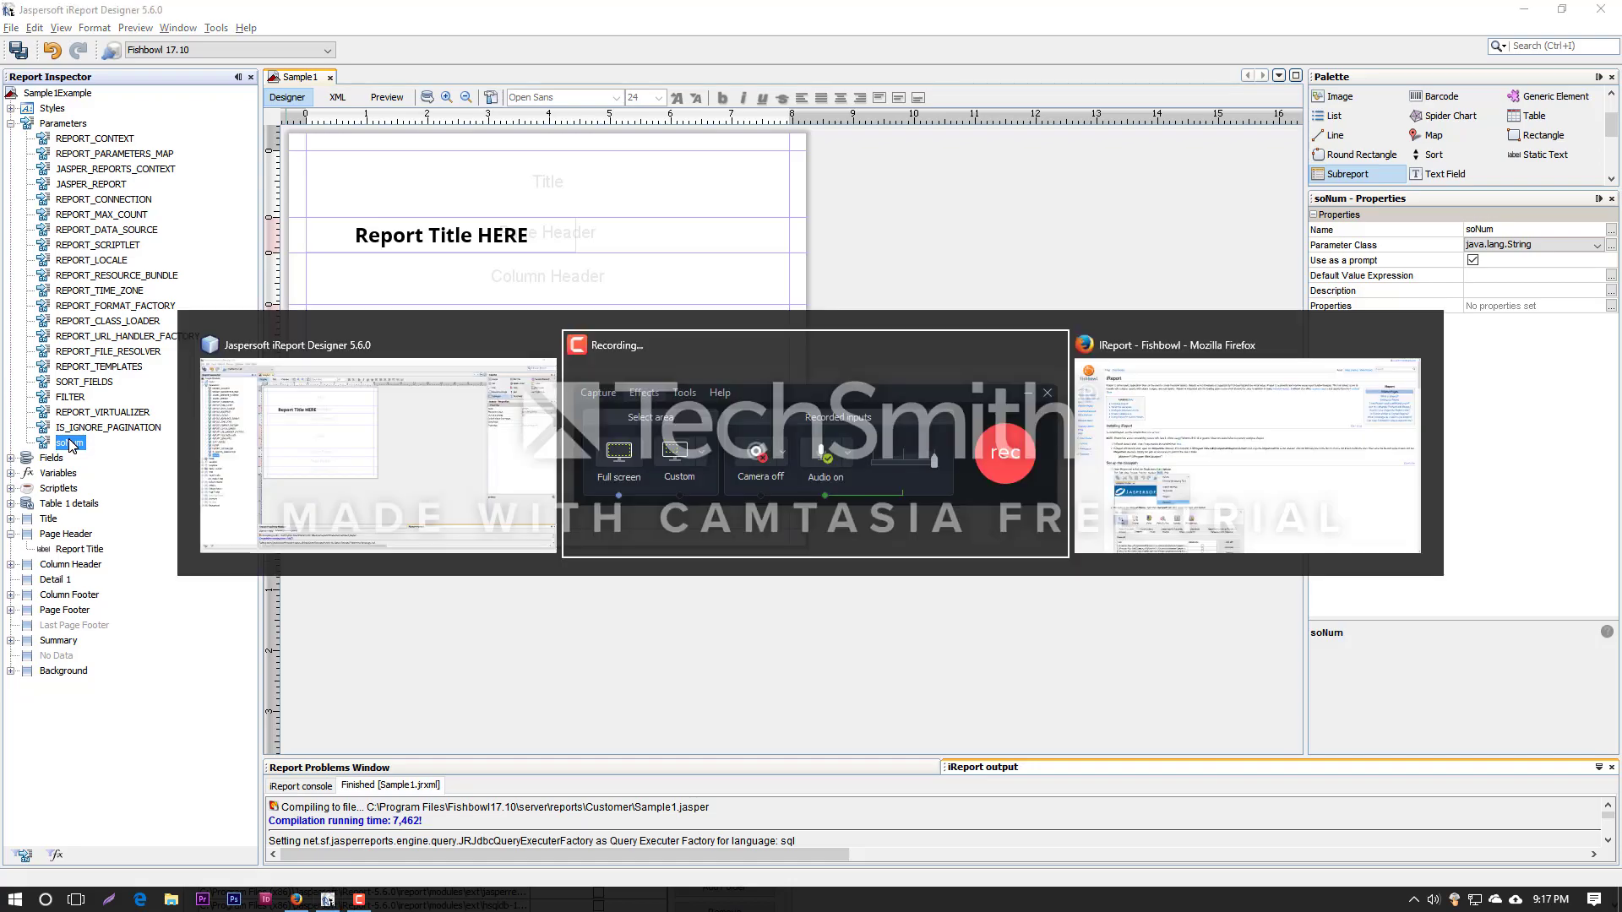
key(alt+Tab)
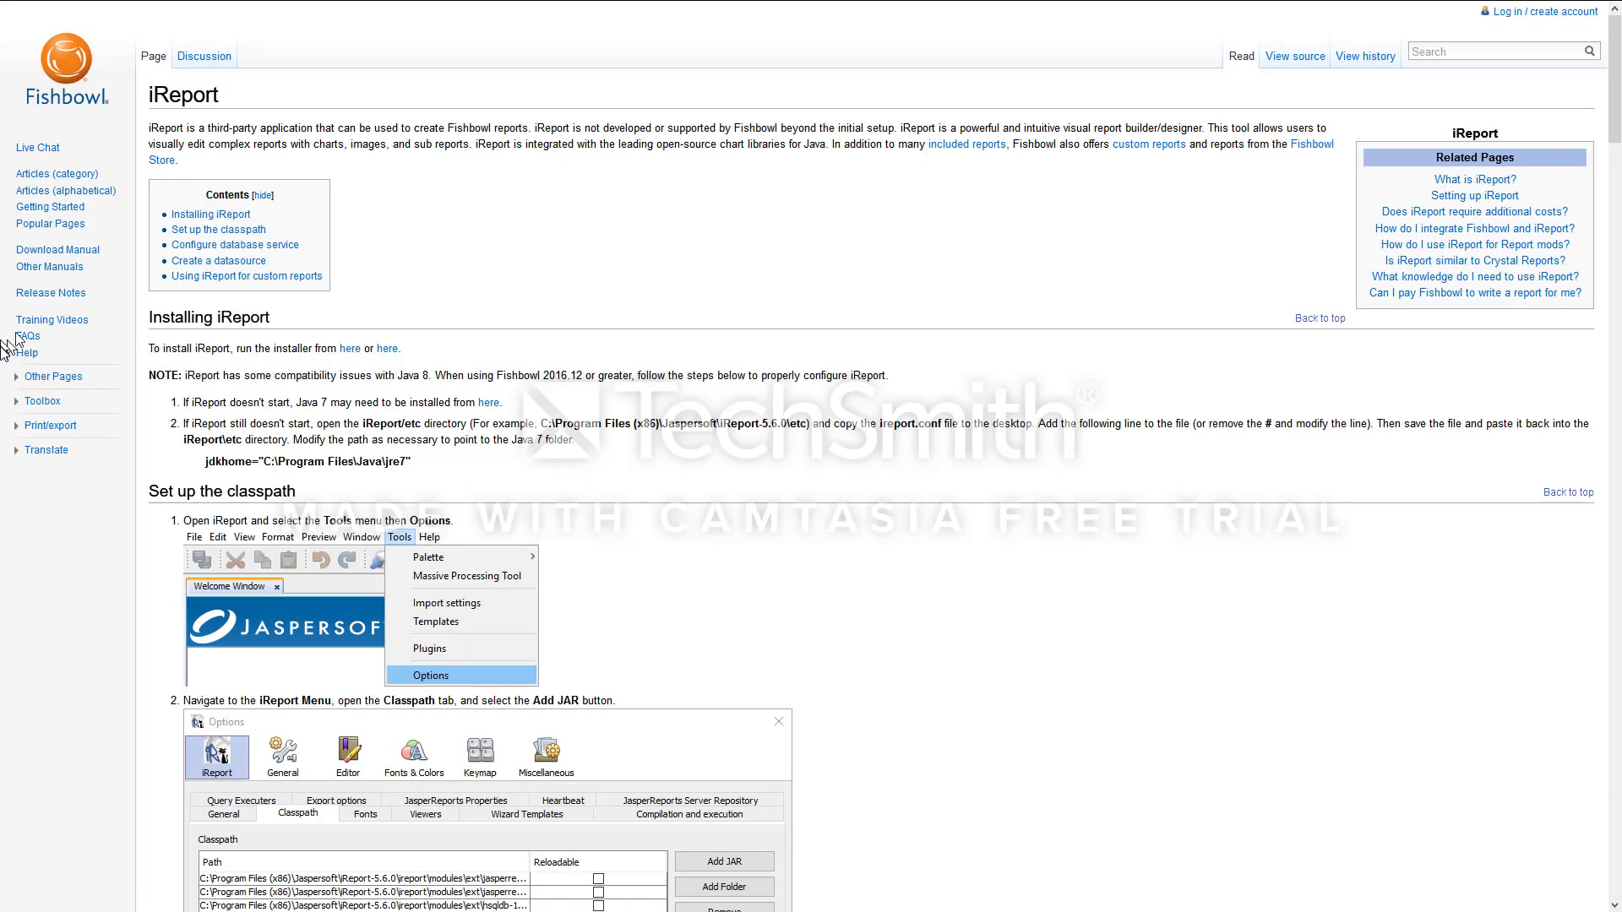
scroll(626, 460, down, 10)
scroll(505, 490, down, 20)
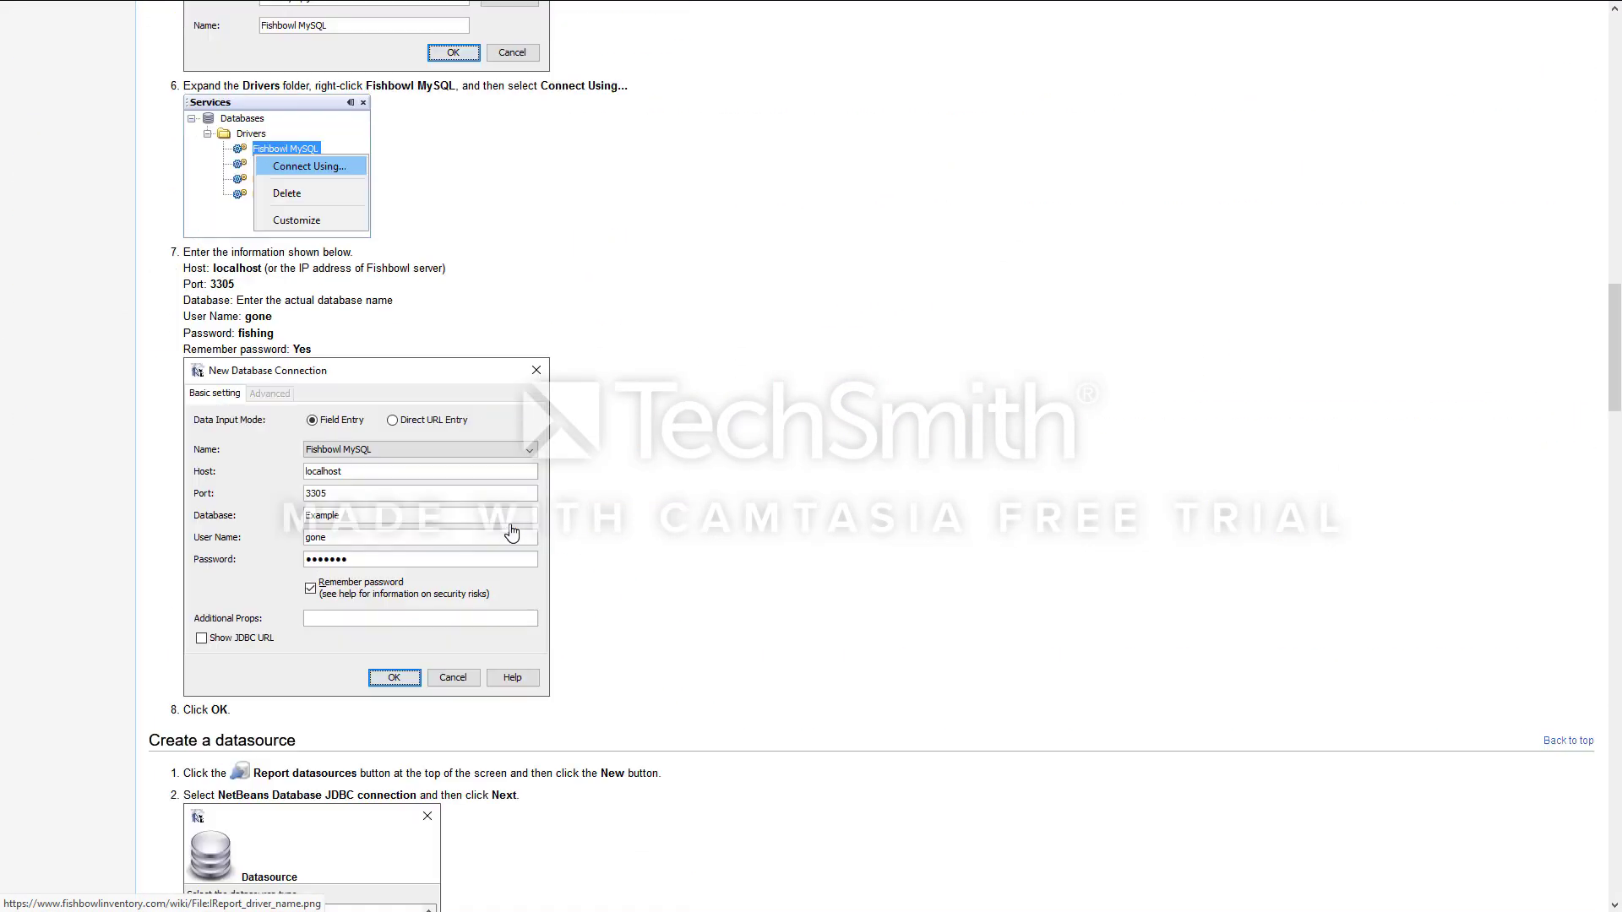
scroll(510, 534, down, 3)
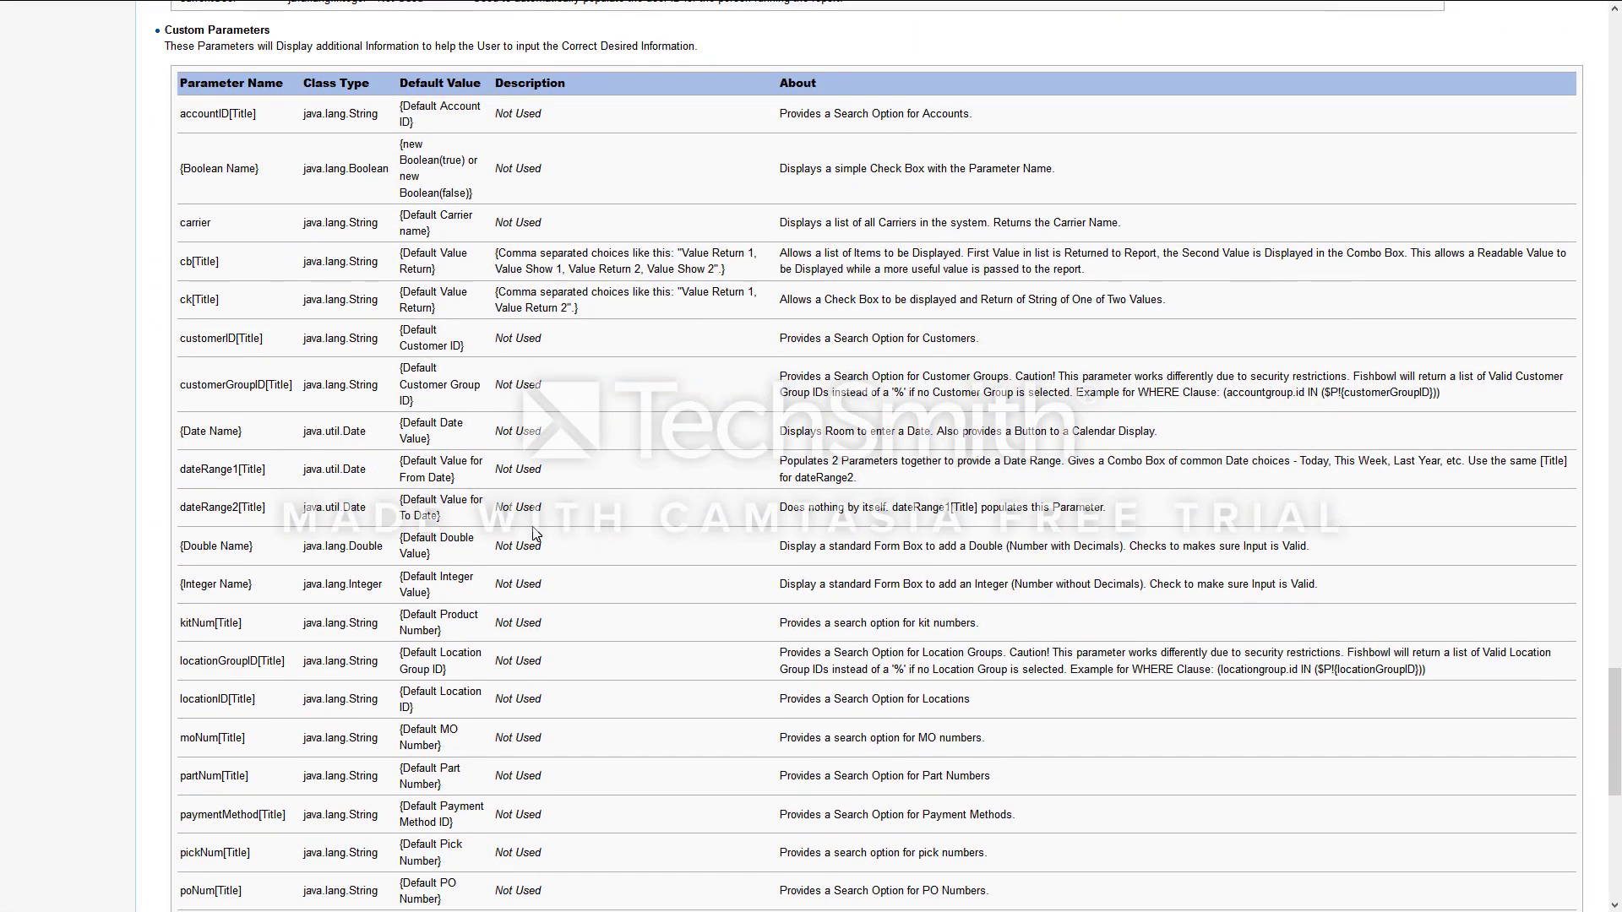
scroll(509, 531, down, 5)
scroll(533, 527, down, 2)
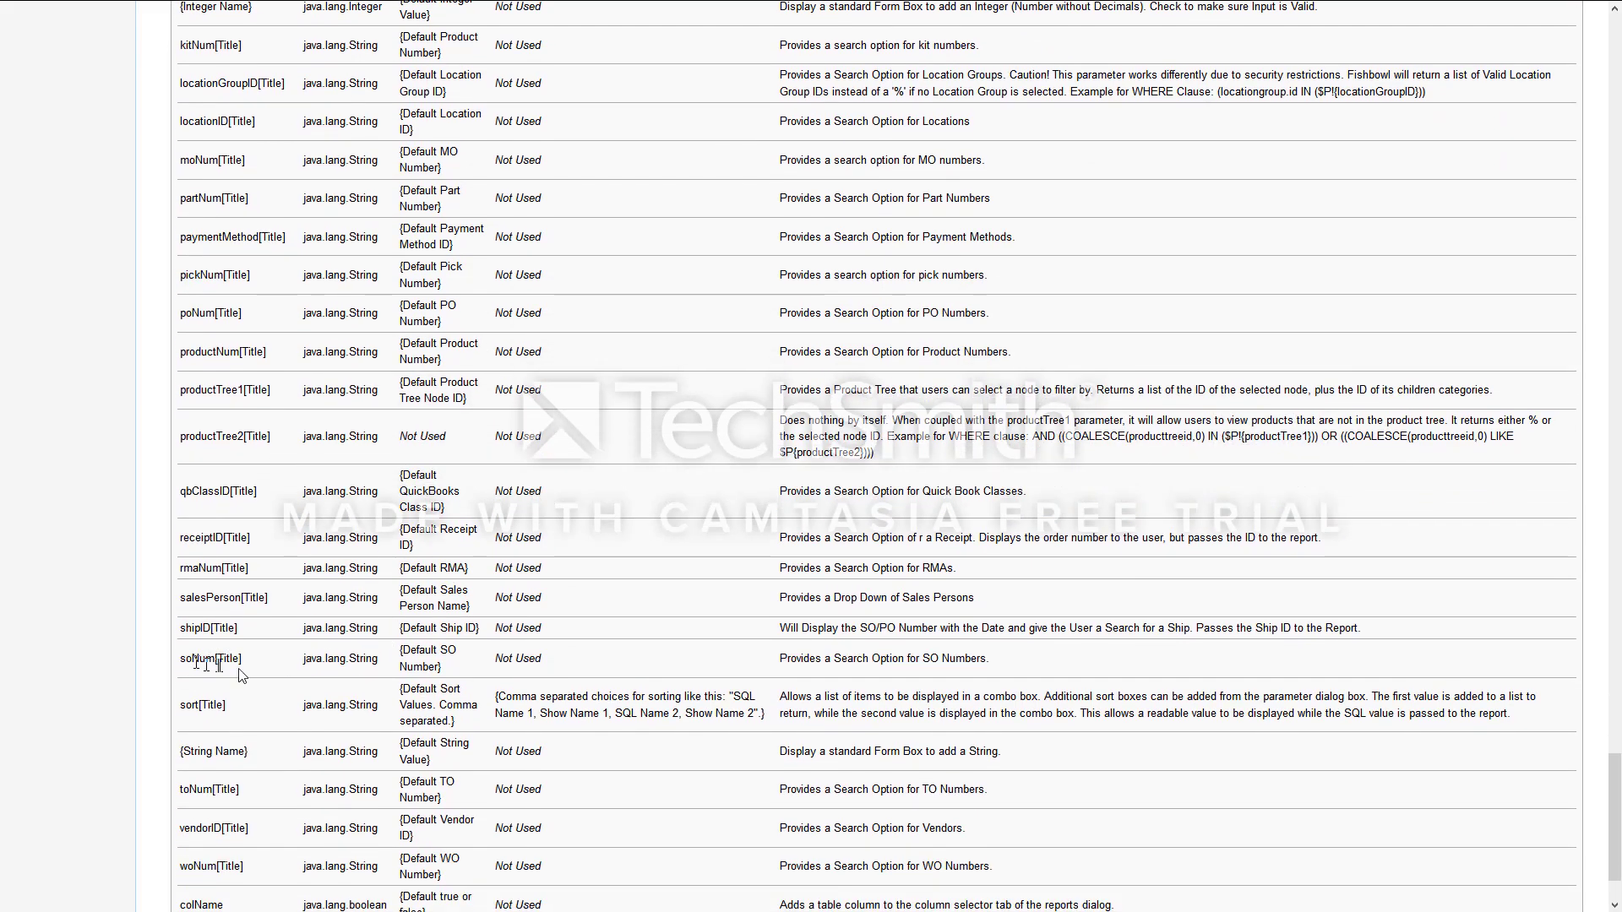
Examine the soNum and productNum entries in the Custom Parameters table, including the parameter class and search option description.
double_click(195, 658)
drag(923, 658, 993, 659)
drag(198, 348, 248, 353)
drag(356, 352, 380, 358)
drag(224, 353, 180, 353)
Switch to iReport Designer and replace the report query with "select product.name product, soitem.productnum".
key(alt+Tab)
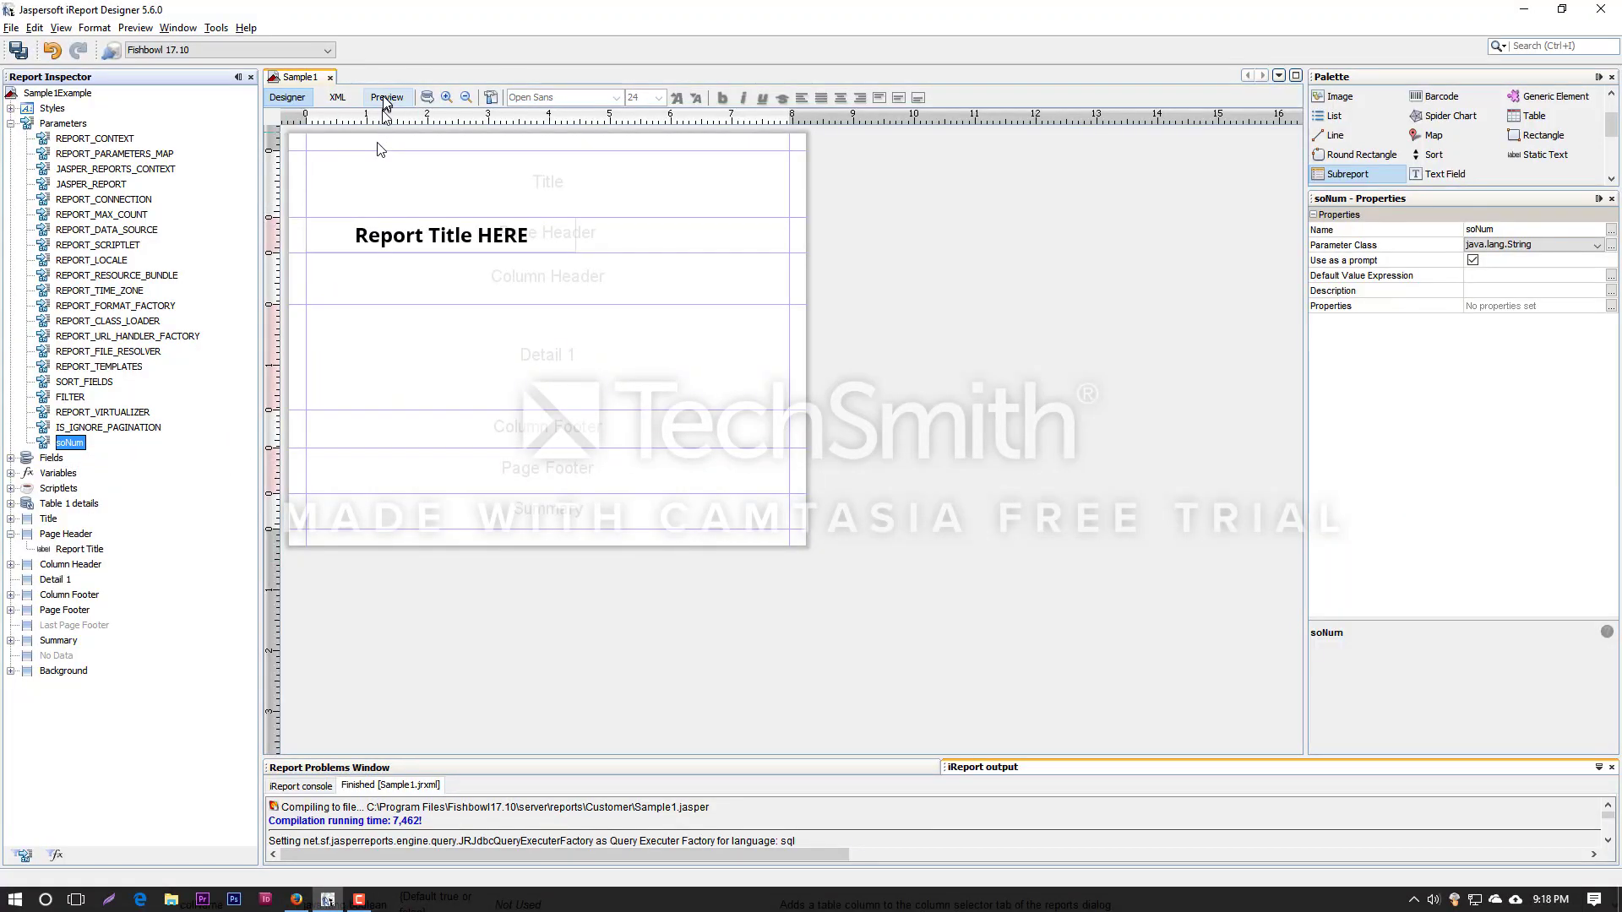
click(427, 97)
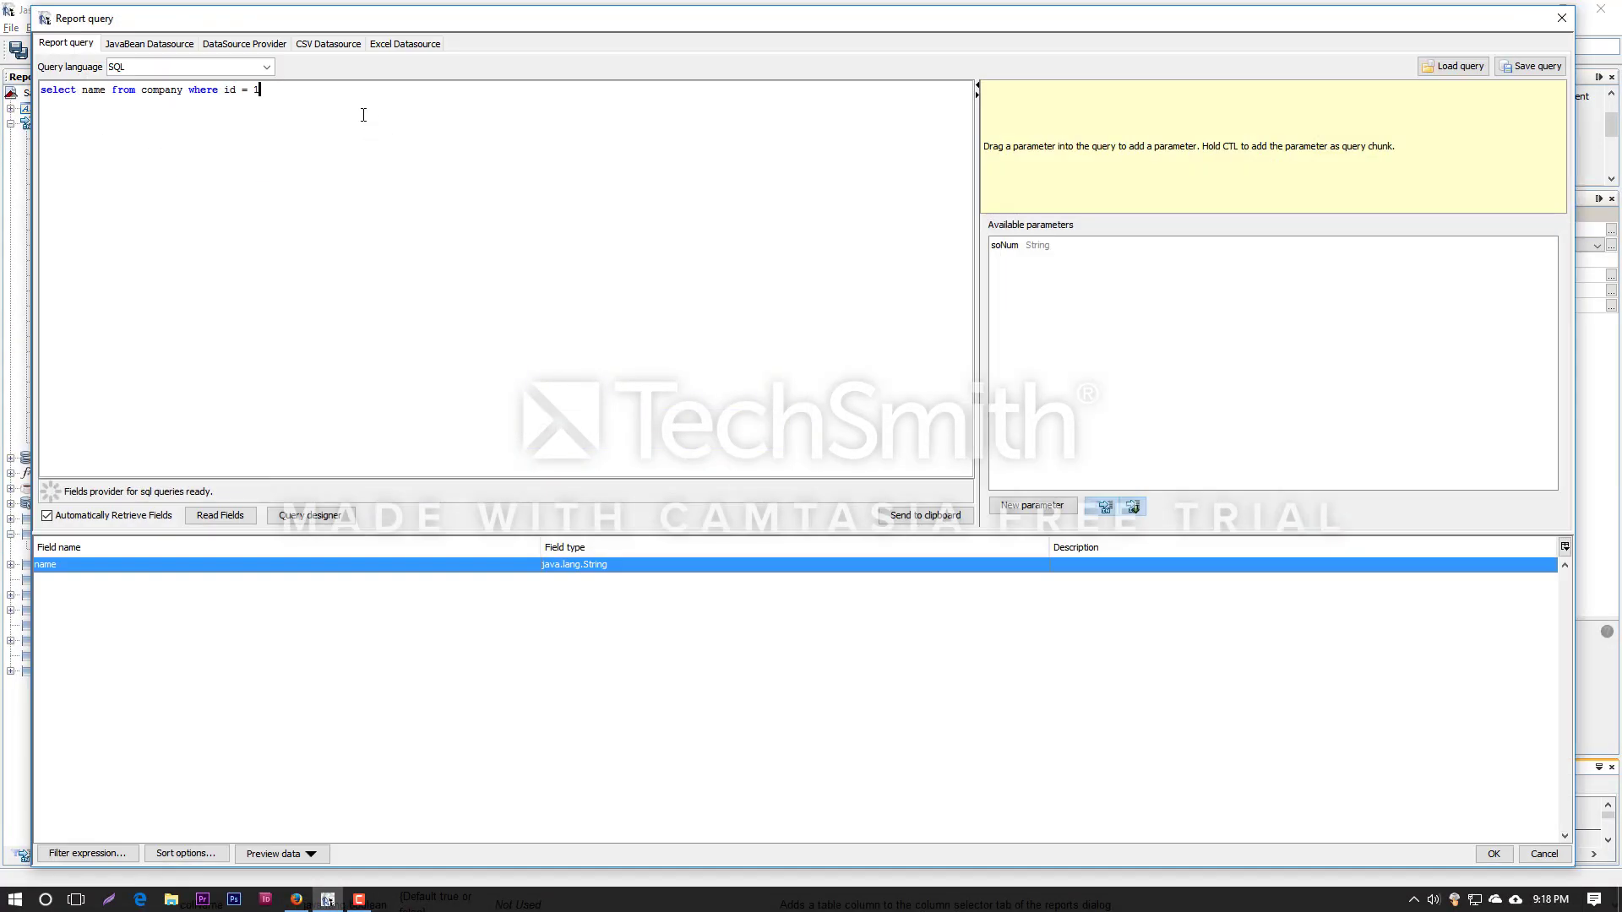
key(ctrl+a)
text(select pr)
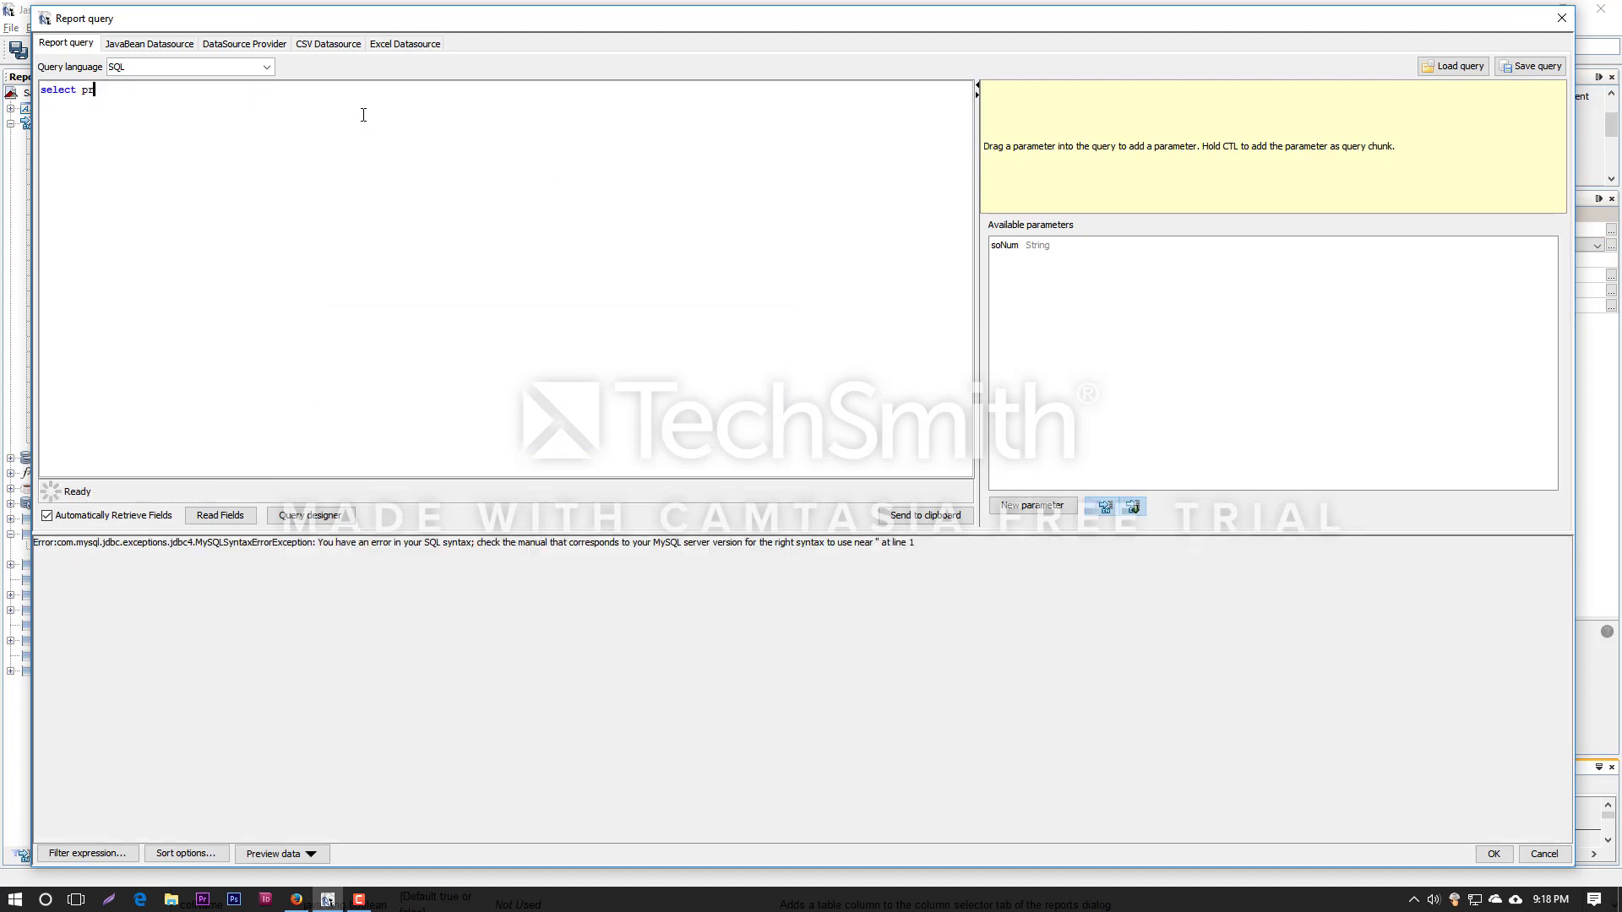
text(oduct.name)
key(BackSpace)
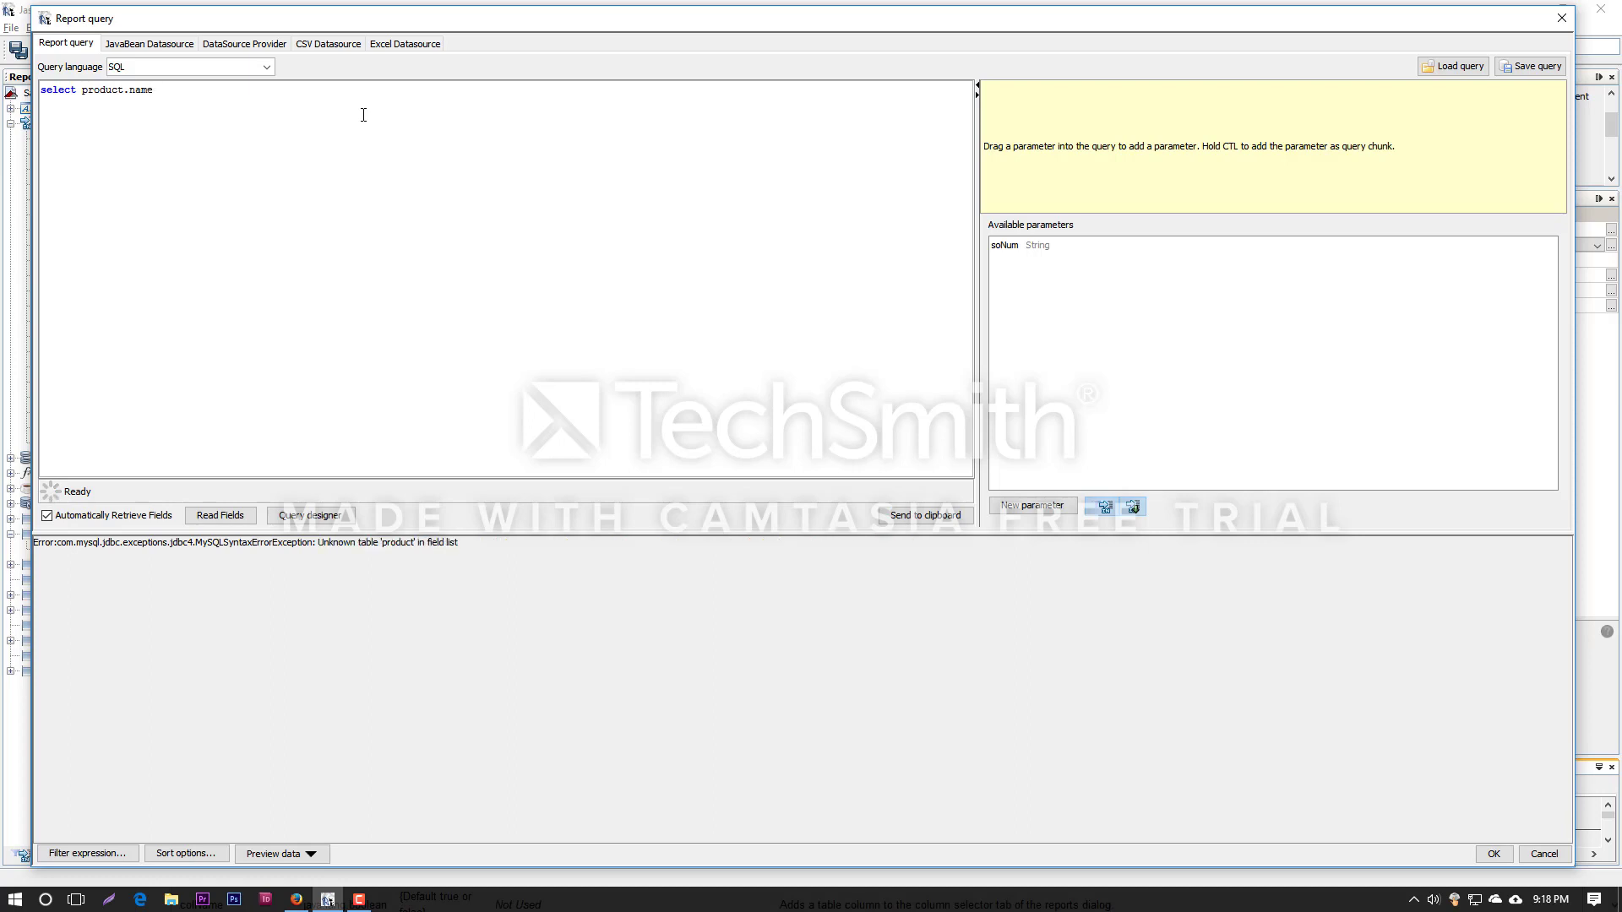
text(product)
text(, so)
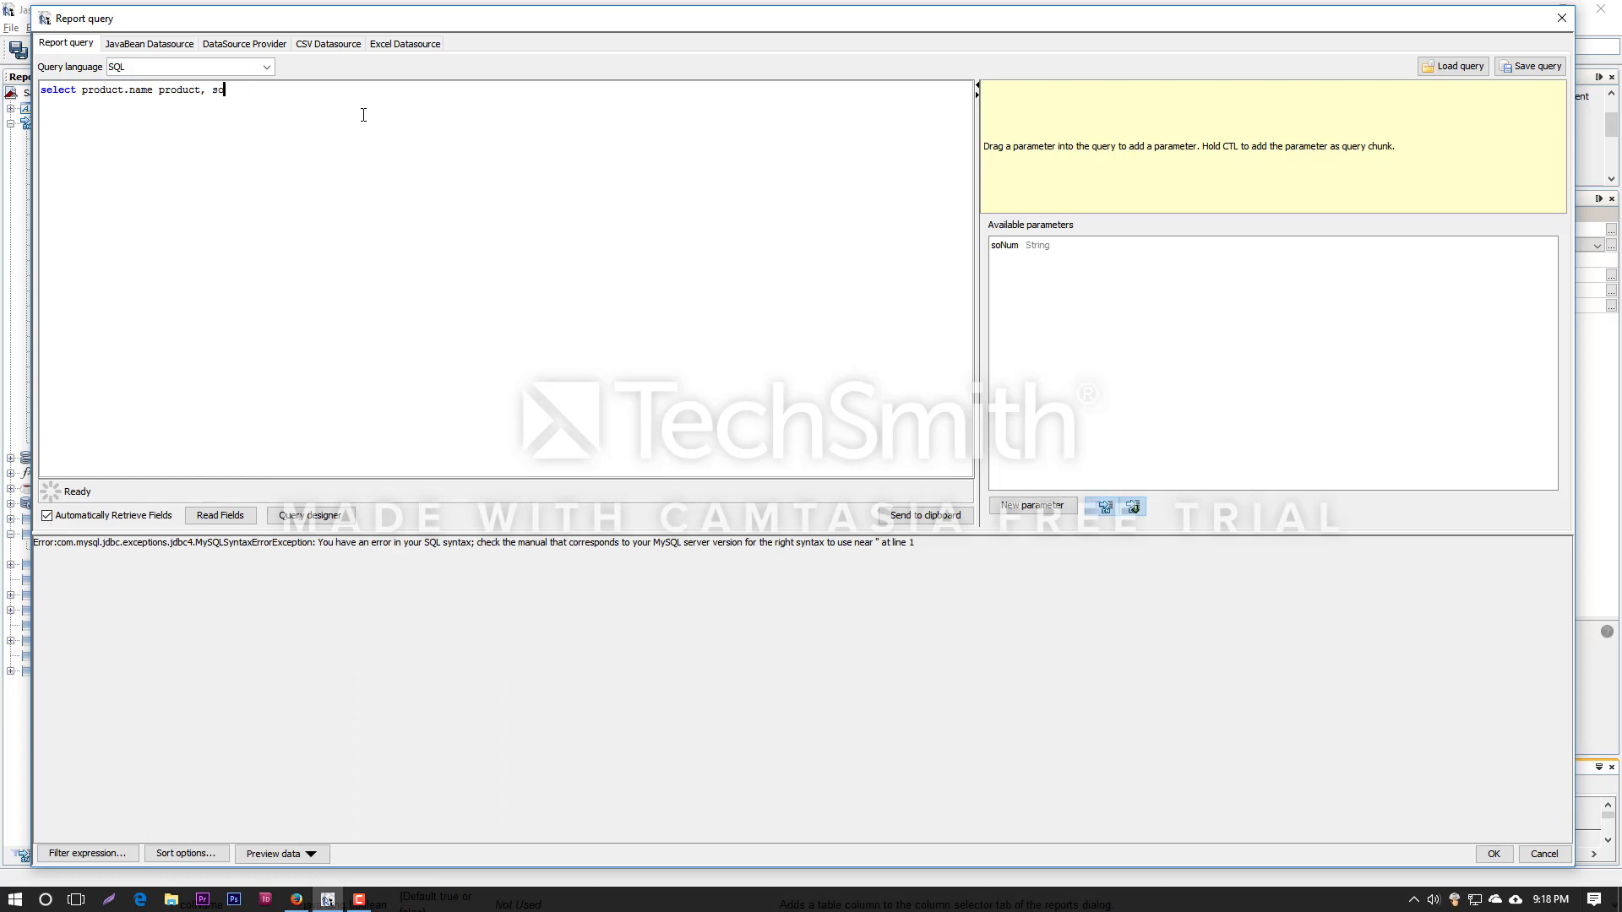
text(item.productnum)
Change product.name to product.num in the query's select list.
key(Left)
key(Left)
key(Left)
key(Left)
key(Left)
key(Left)
key(Left)
key(Left)
key(Left)
key(Left)
key(Left)
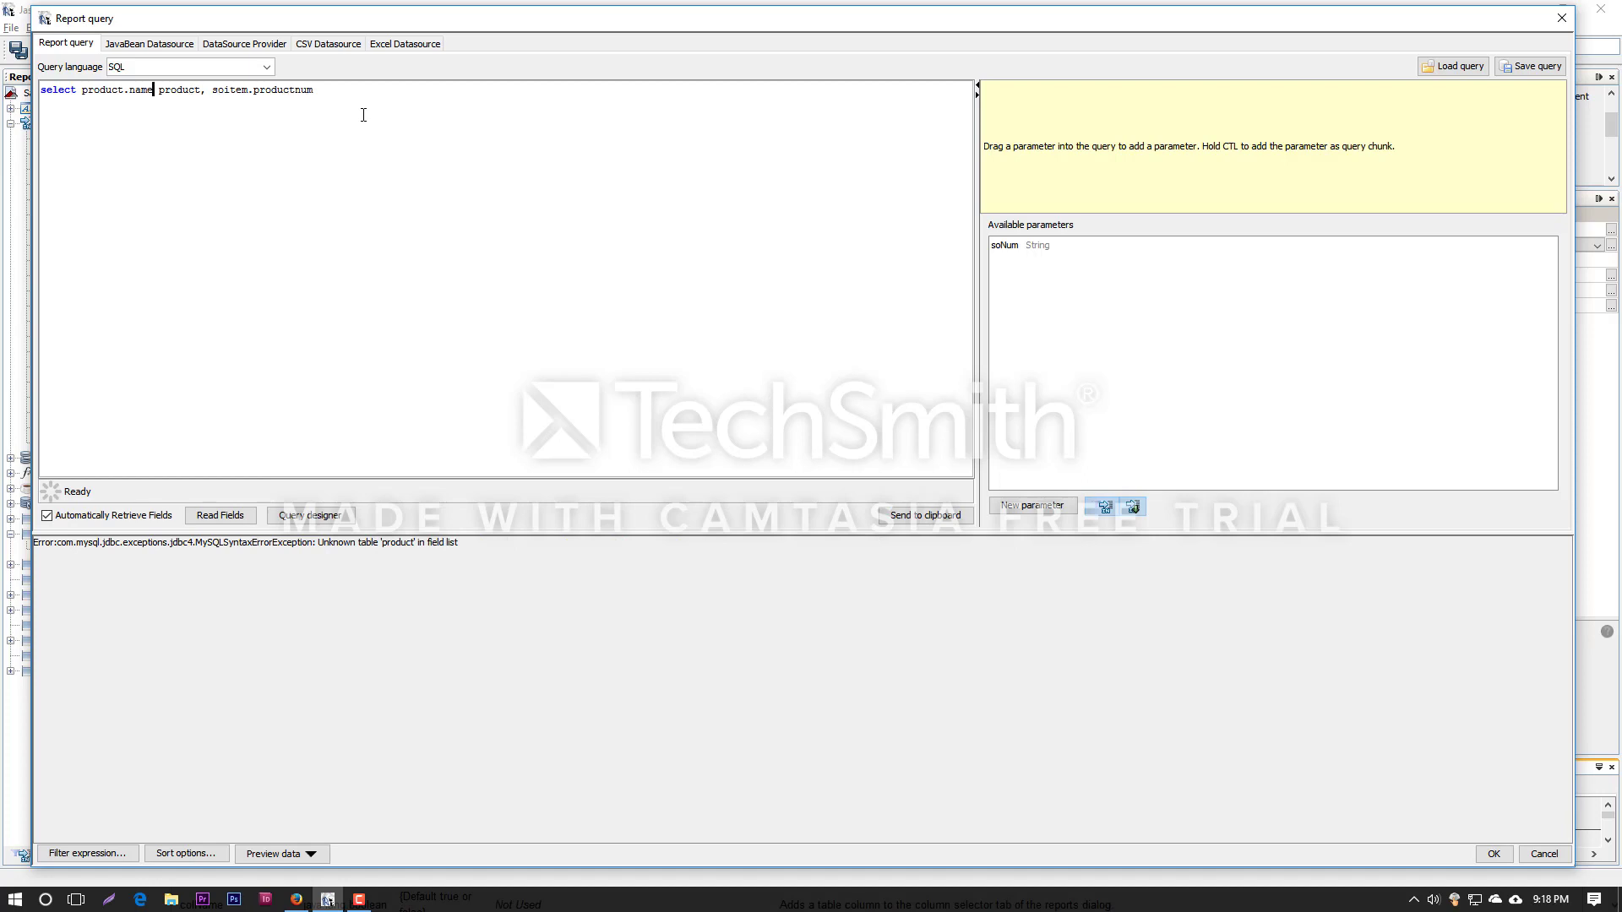
key(BackSpace)
key(Left)
key(BackSpace)
text(u)
Extend the select list with so.num under the alias sonum, soitem.qtytofulfill and soitem.unitprice.
key(End)
text(,)
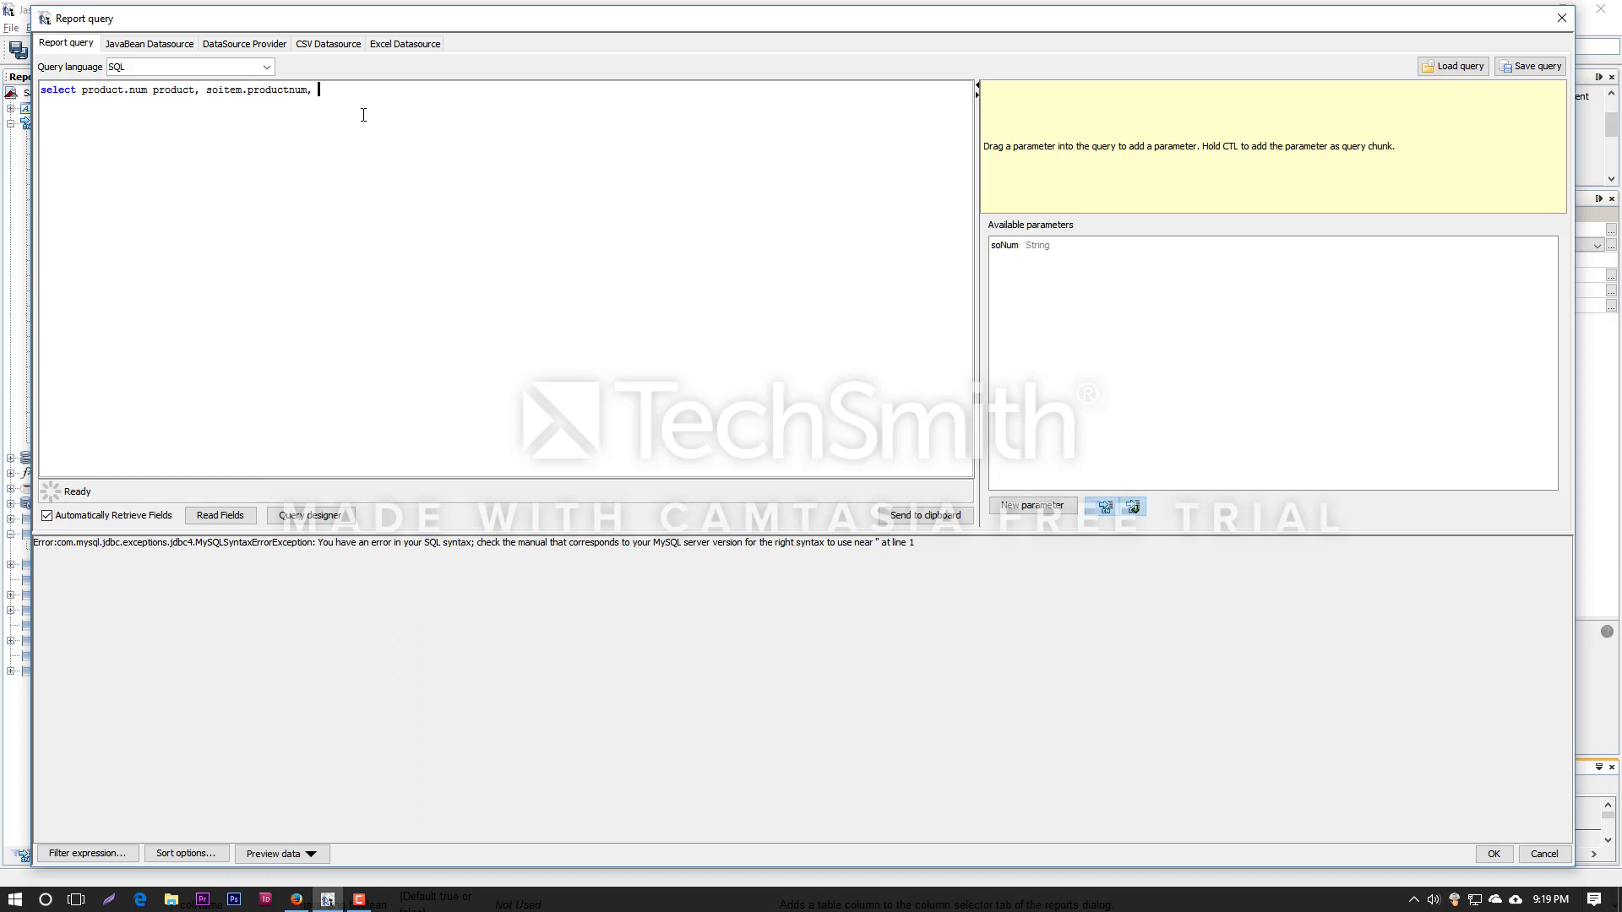
text(so.id so)
key(BackSpace)
key(BackSpace)
key(BackSpace)
key(BackSpace)
text(num)
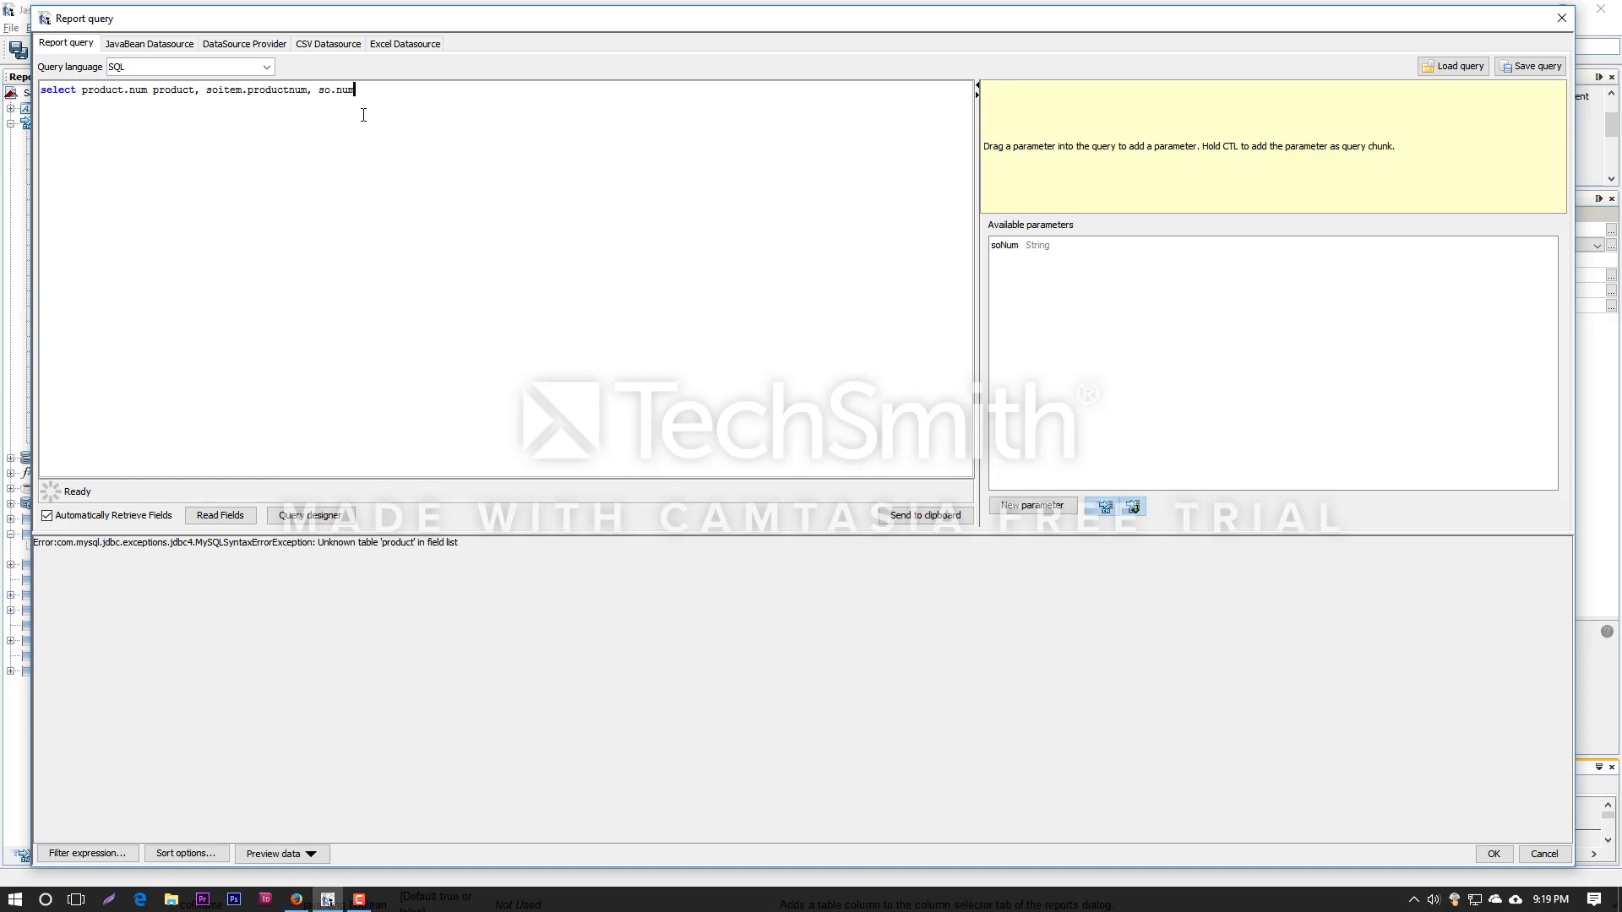
text( sonum, soitem)
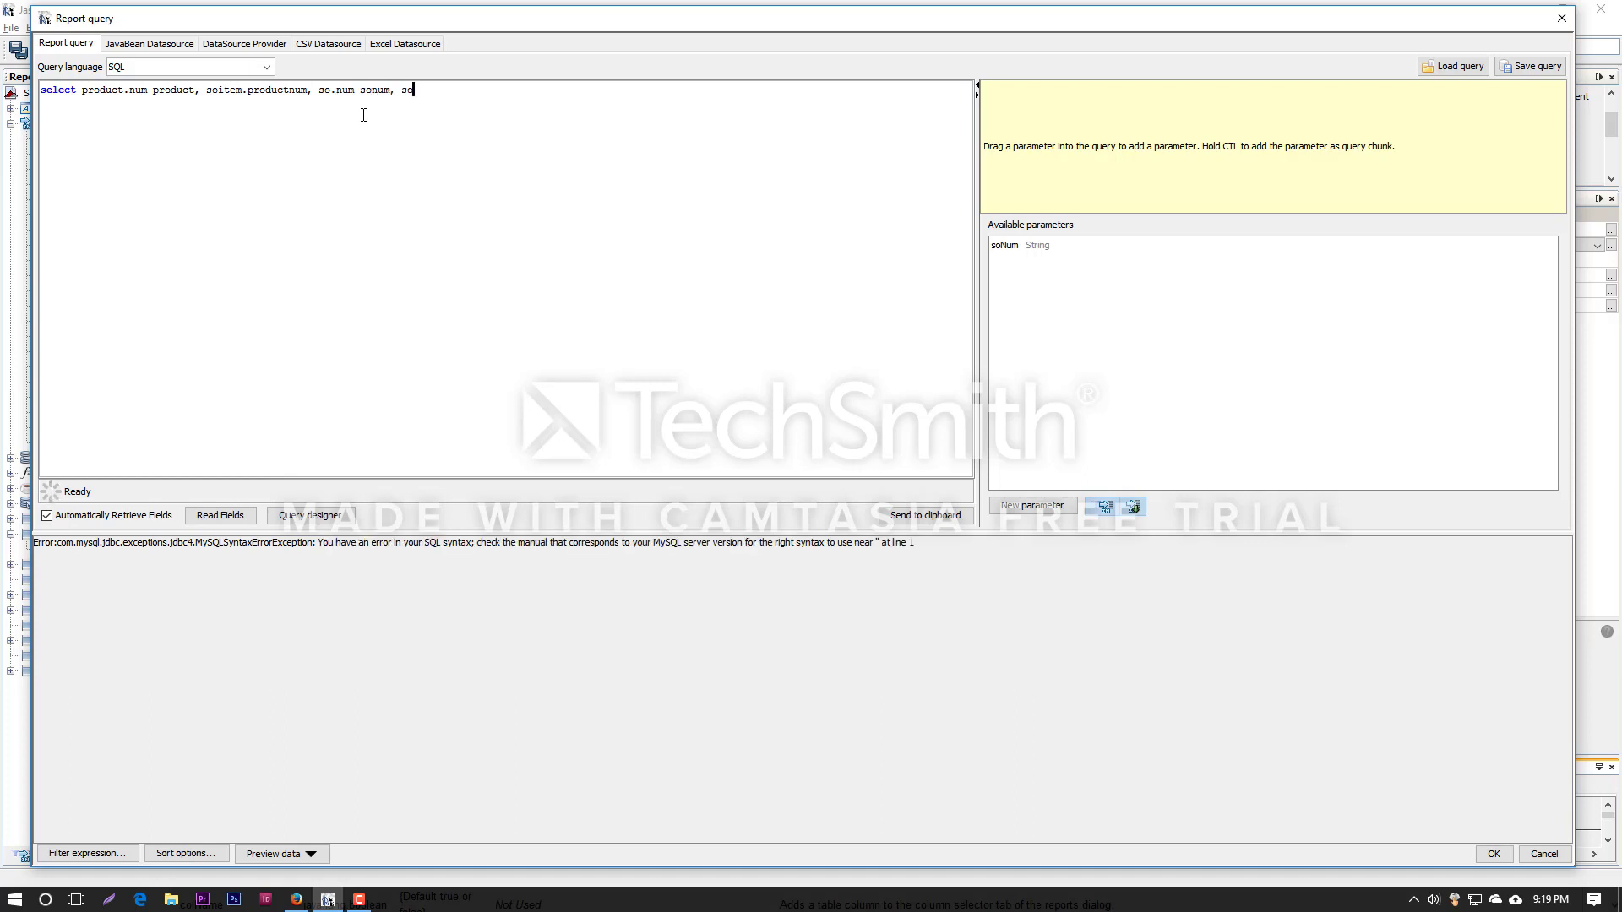
text(.qtytofulfill, soitem)
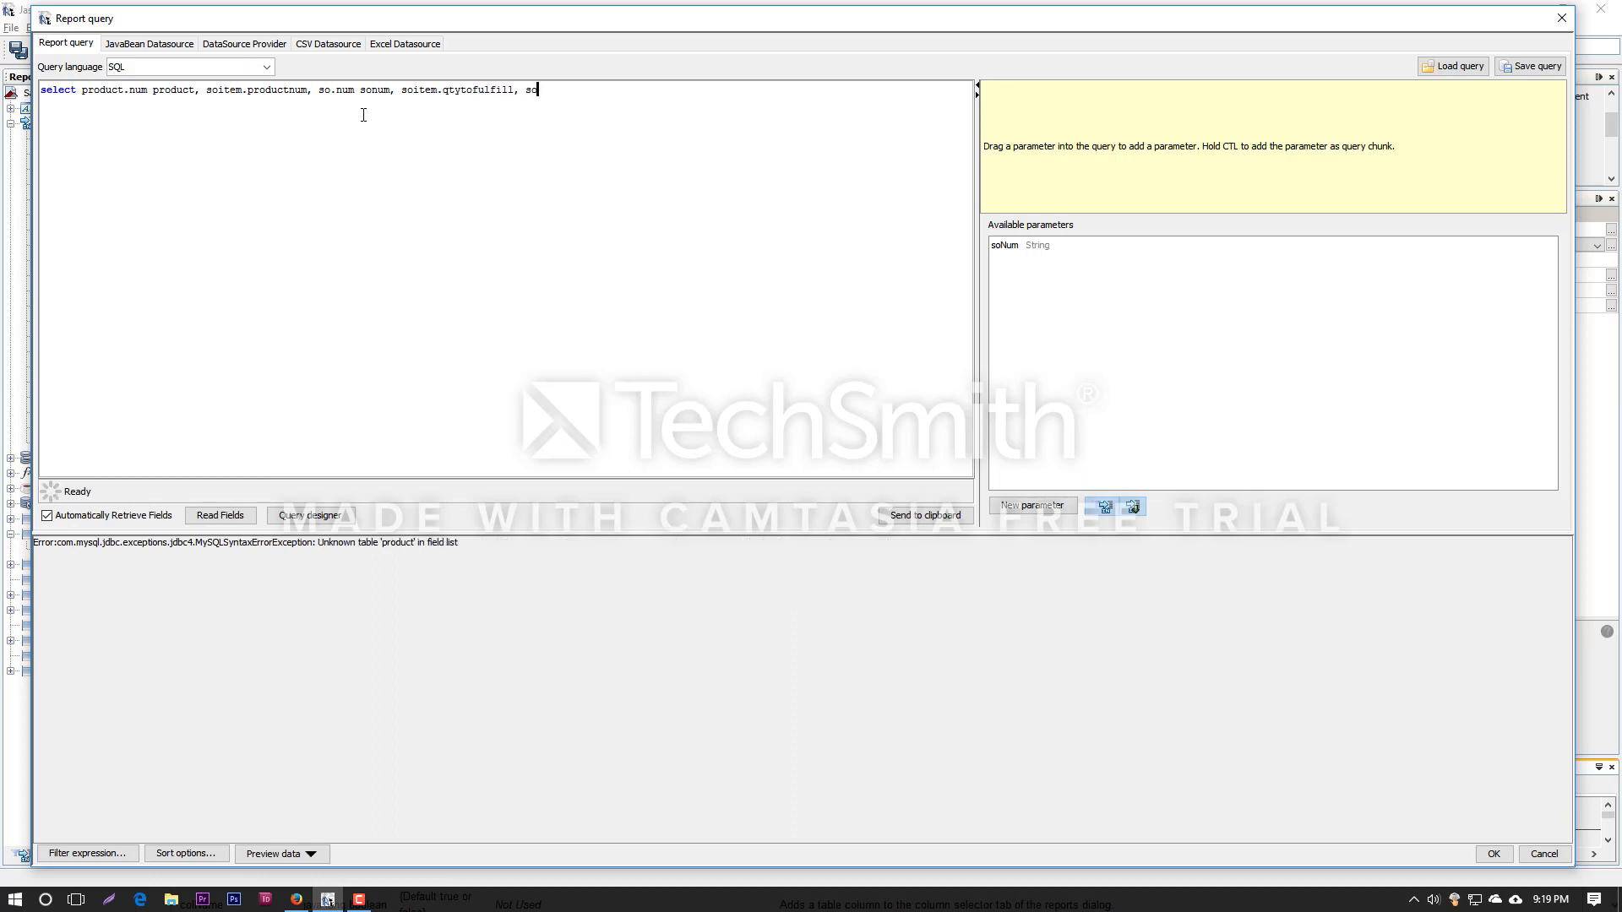
text(.)
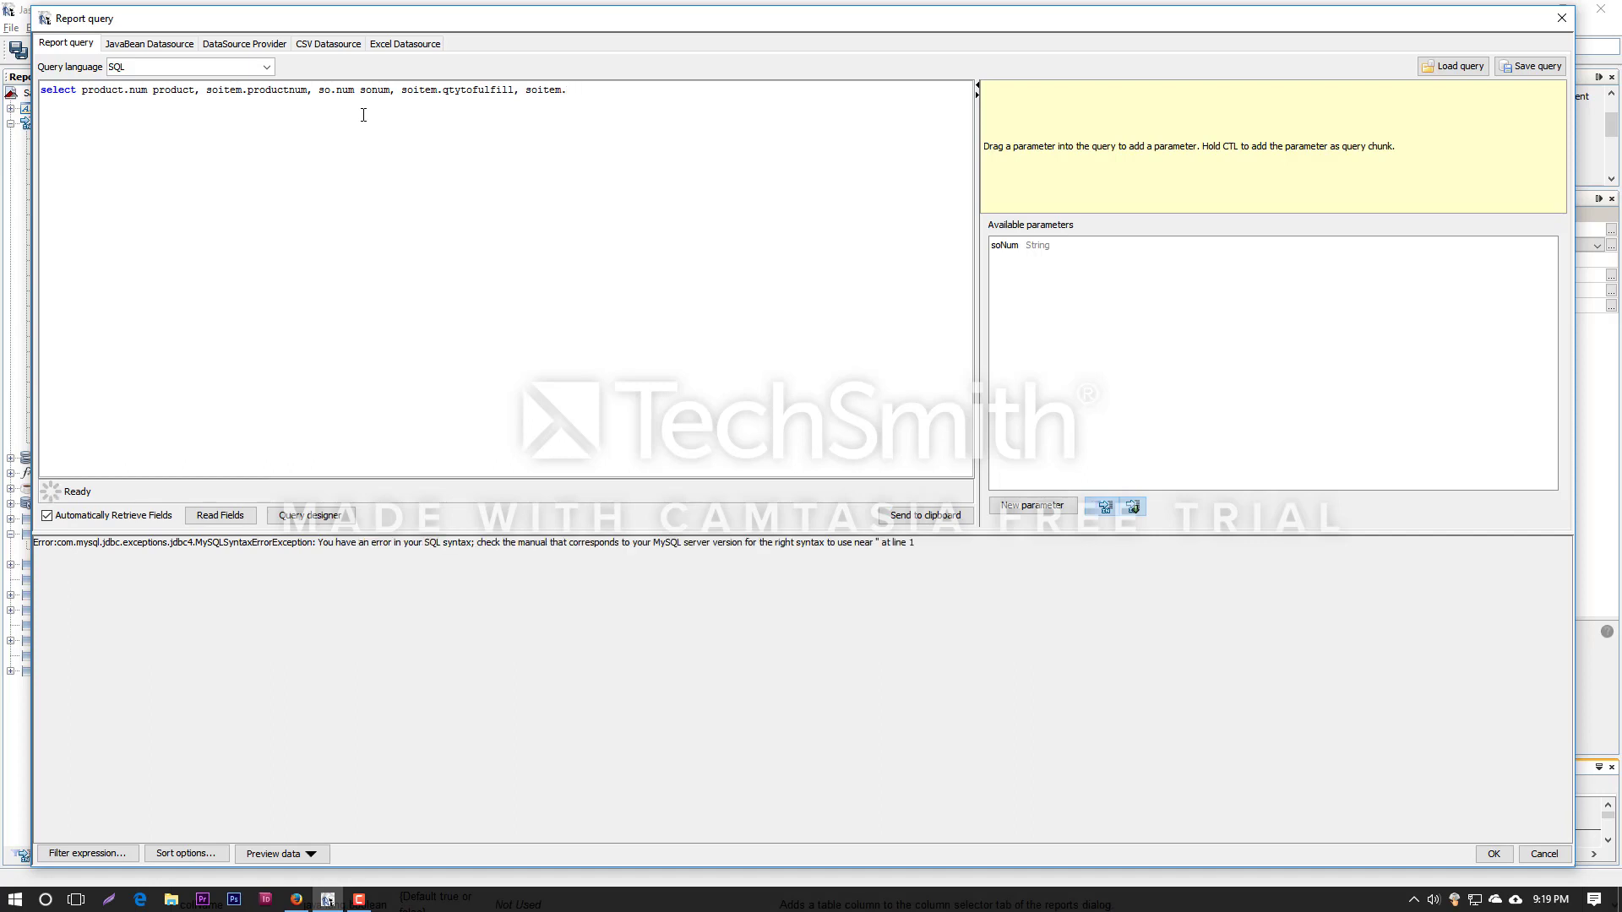
text(unitprice  )
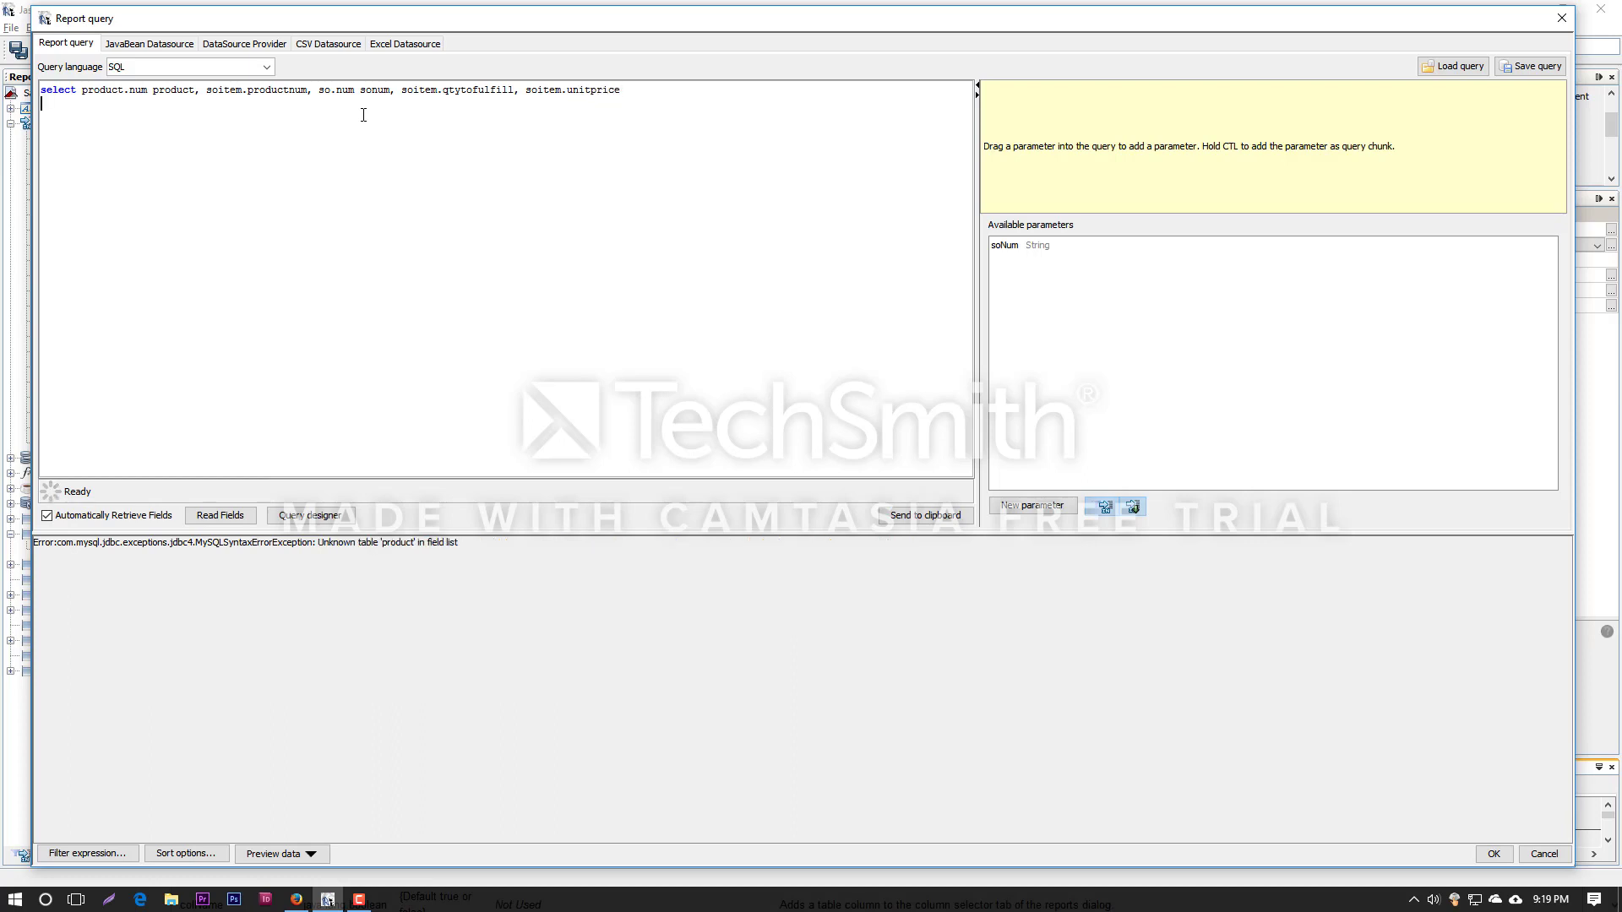
Add a "FROM so" clause below the select list and rewrite the select keyword in capitals as SELECT.
text(FROM)
key(Up)
key(Up)
key(Right)
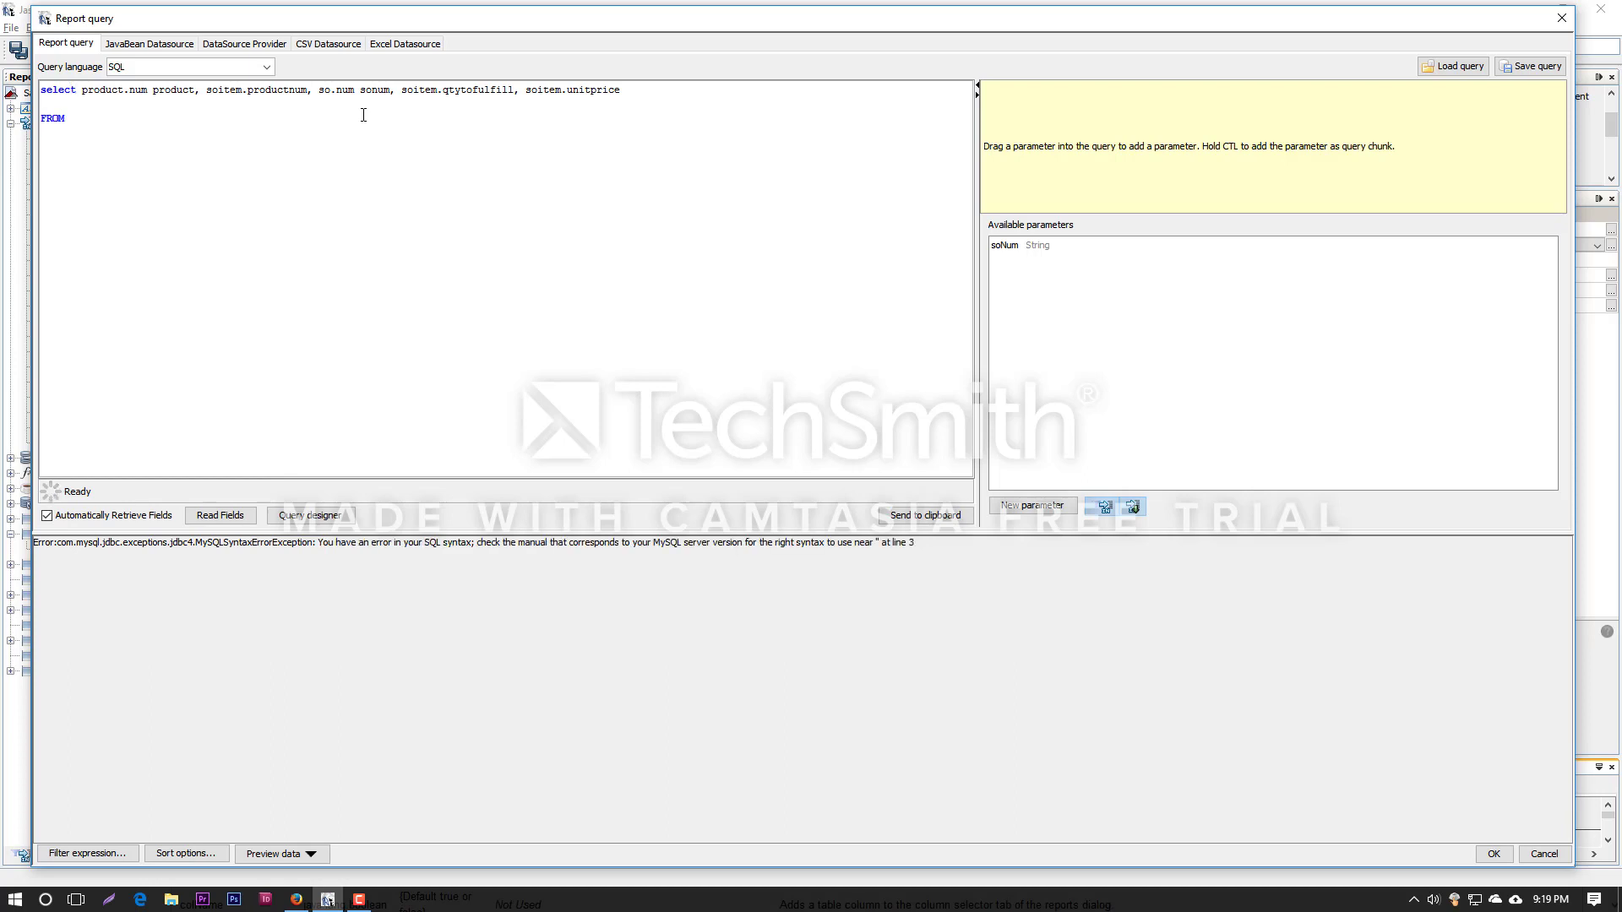
key(shift+Home)
text(SELECT)
text(so)
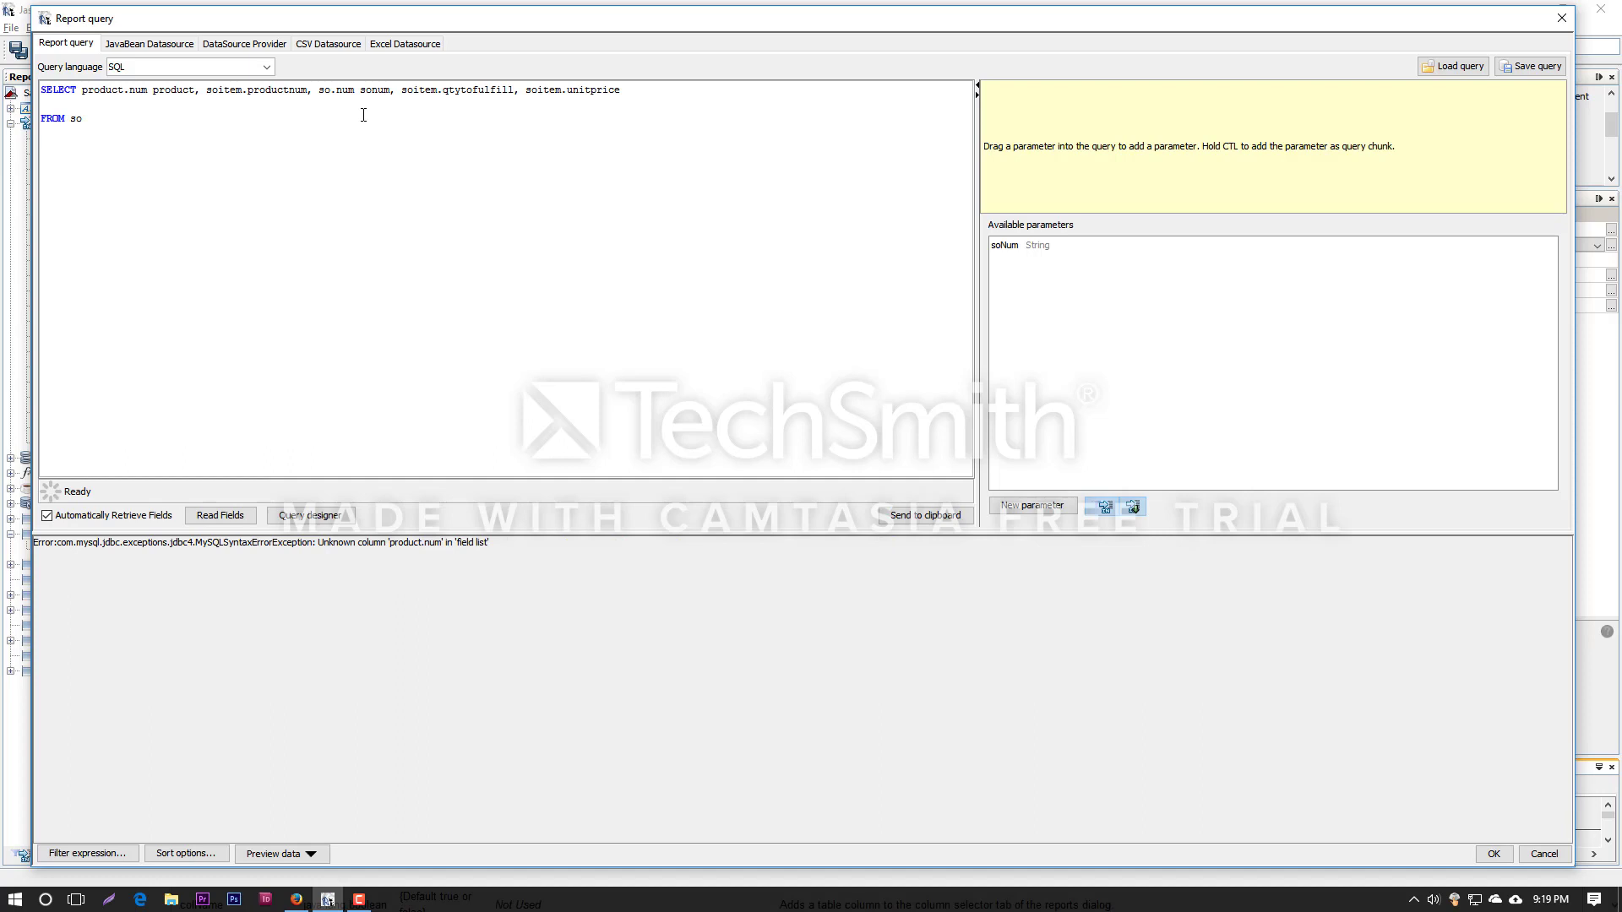
Left join soitem on soitem.soid = so.id, and product on product.productid = soitem.productid.
key(Return)
text(LEFT JOIN soitem ON soitem)
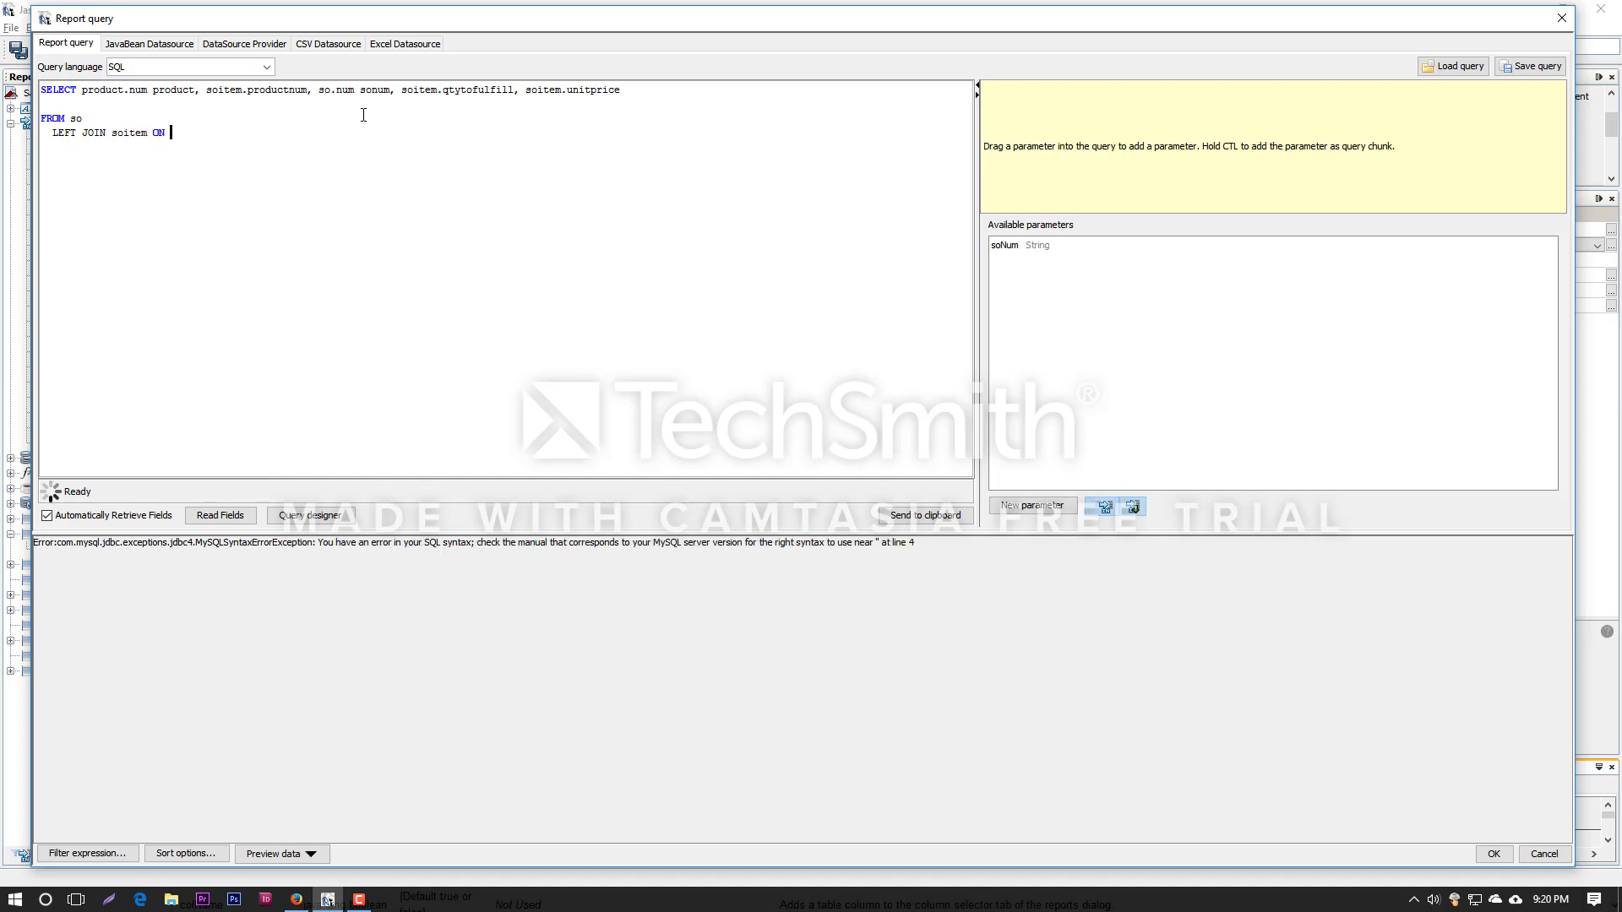
text(.soid = so.id)
key(Return)
text(LEFT JOIN product ON prod)
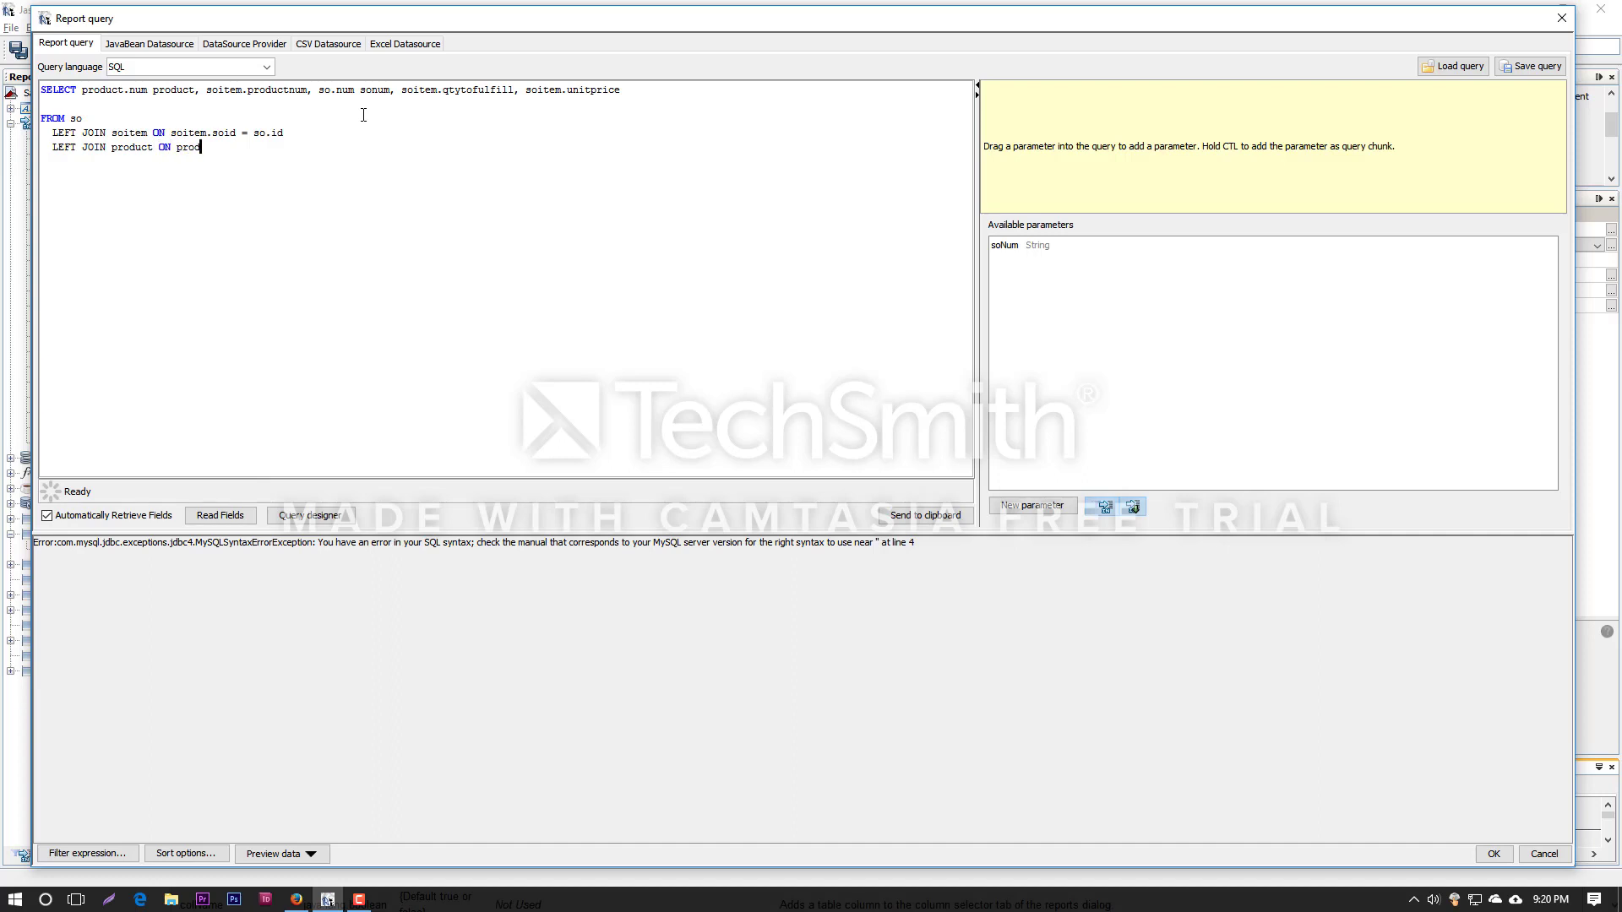
text(uct.productid = soitem.productid)
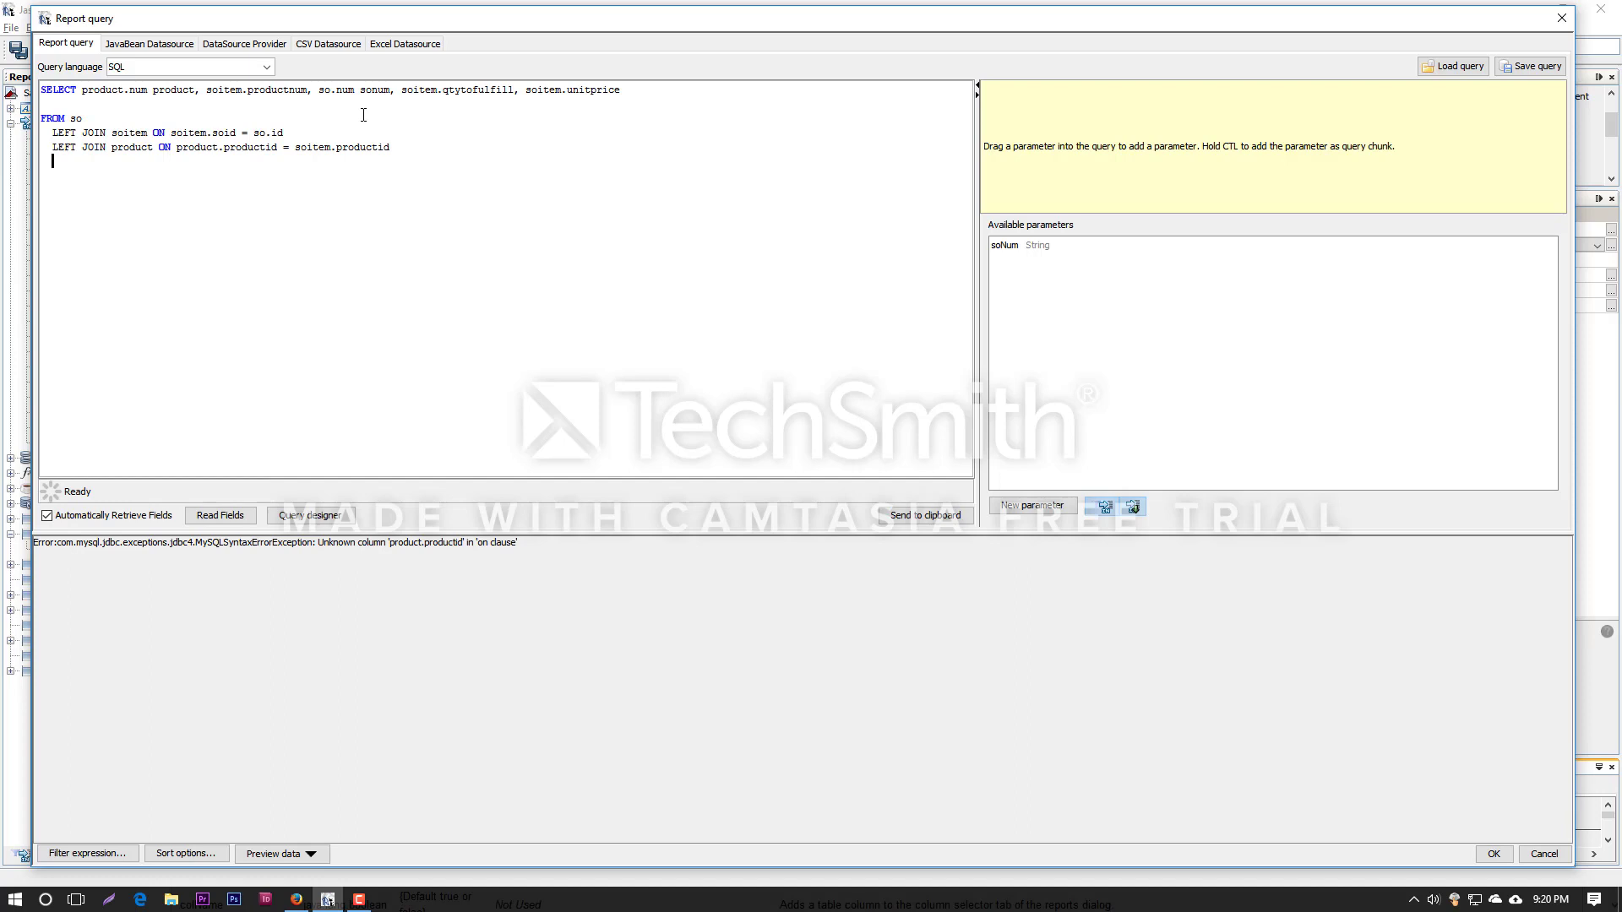
Correct the product join condition to product.id = soitem.productid.
key(Right)
key(Delete)
key(Delete)
key(Delete)
key(Delete)
key(Delete)
key(Delete)
key(BackSpace)
text(i)
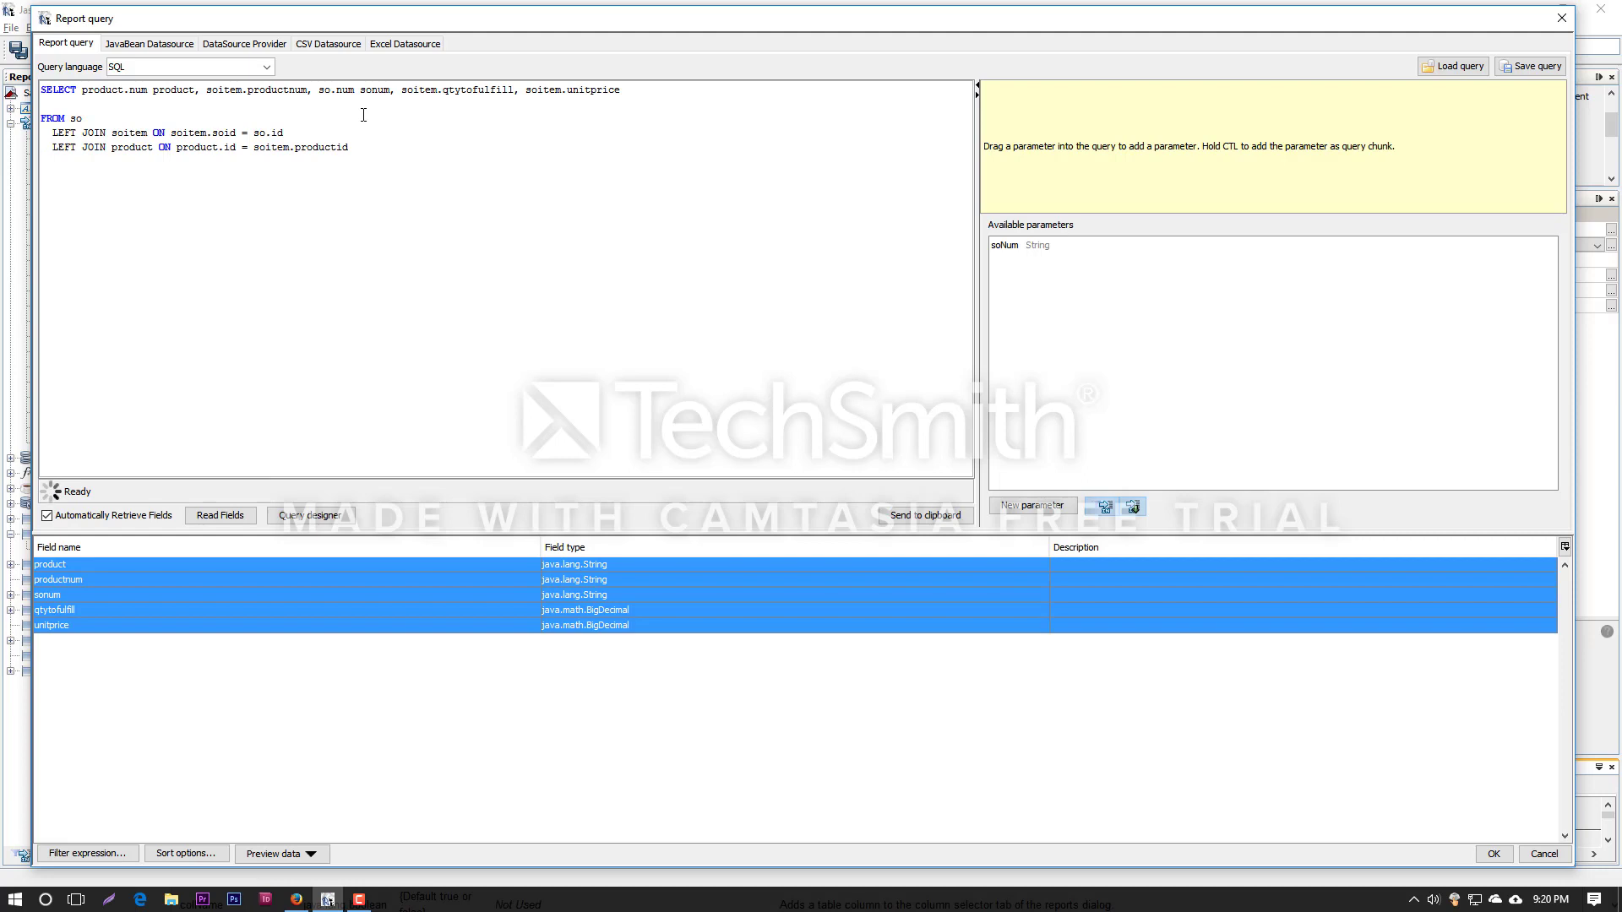
Filter the query with WHERE so.num LIKE $P{soNum}, using the available soNum parameter, and order it by soitem.id.
text(WHERE so.num LIKE)
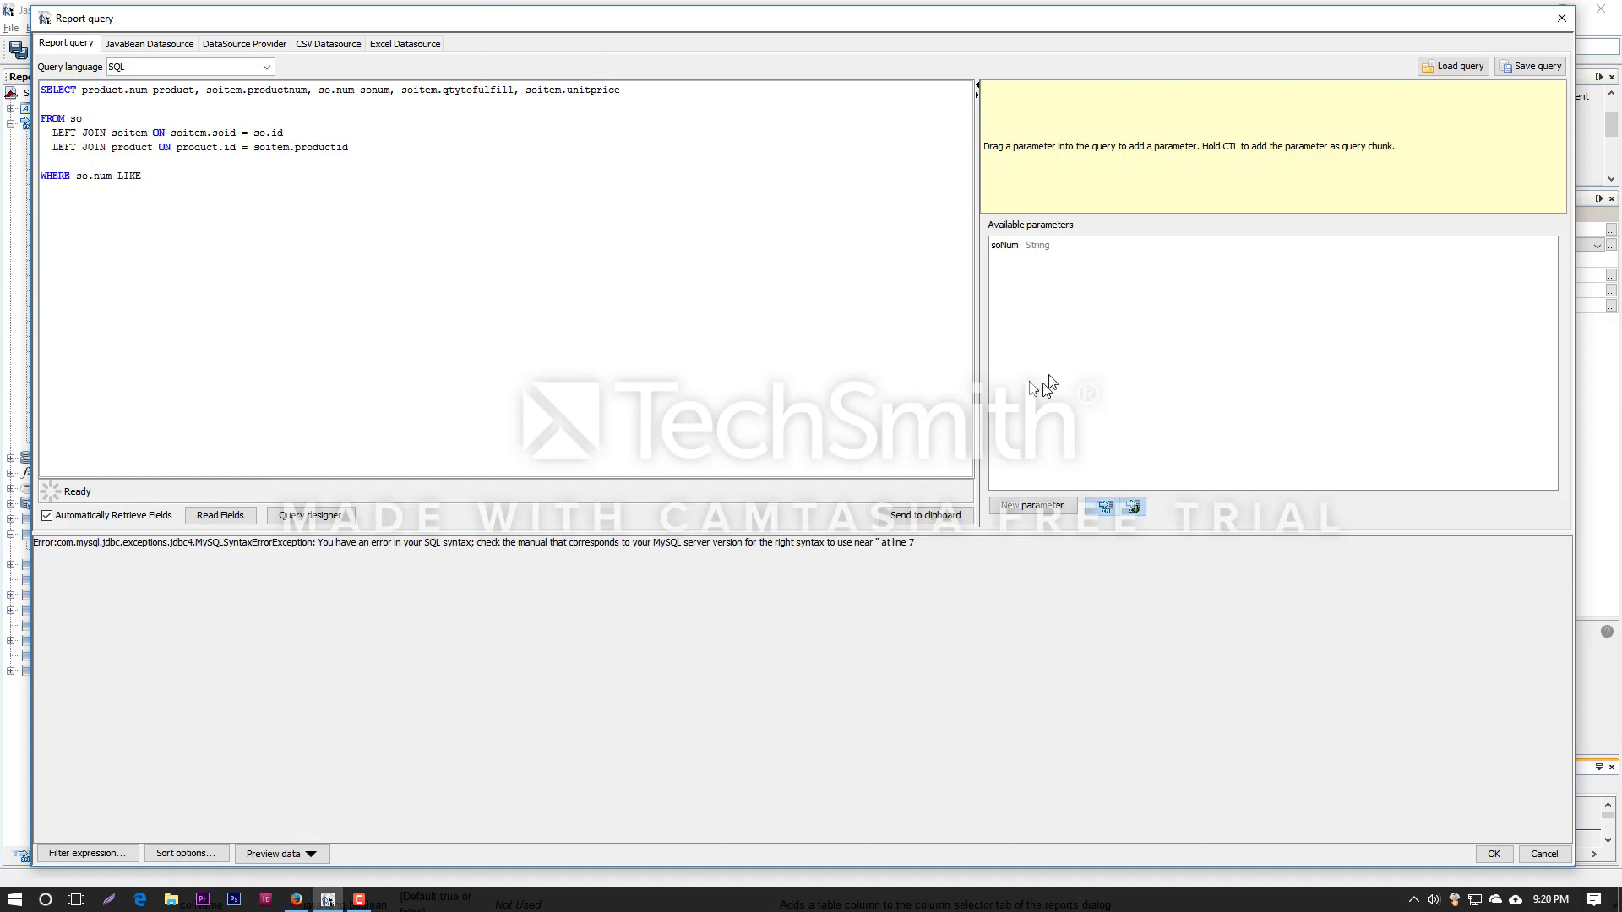
drag(1004, 246, 377, 179)
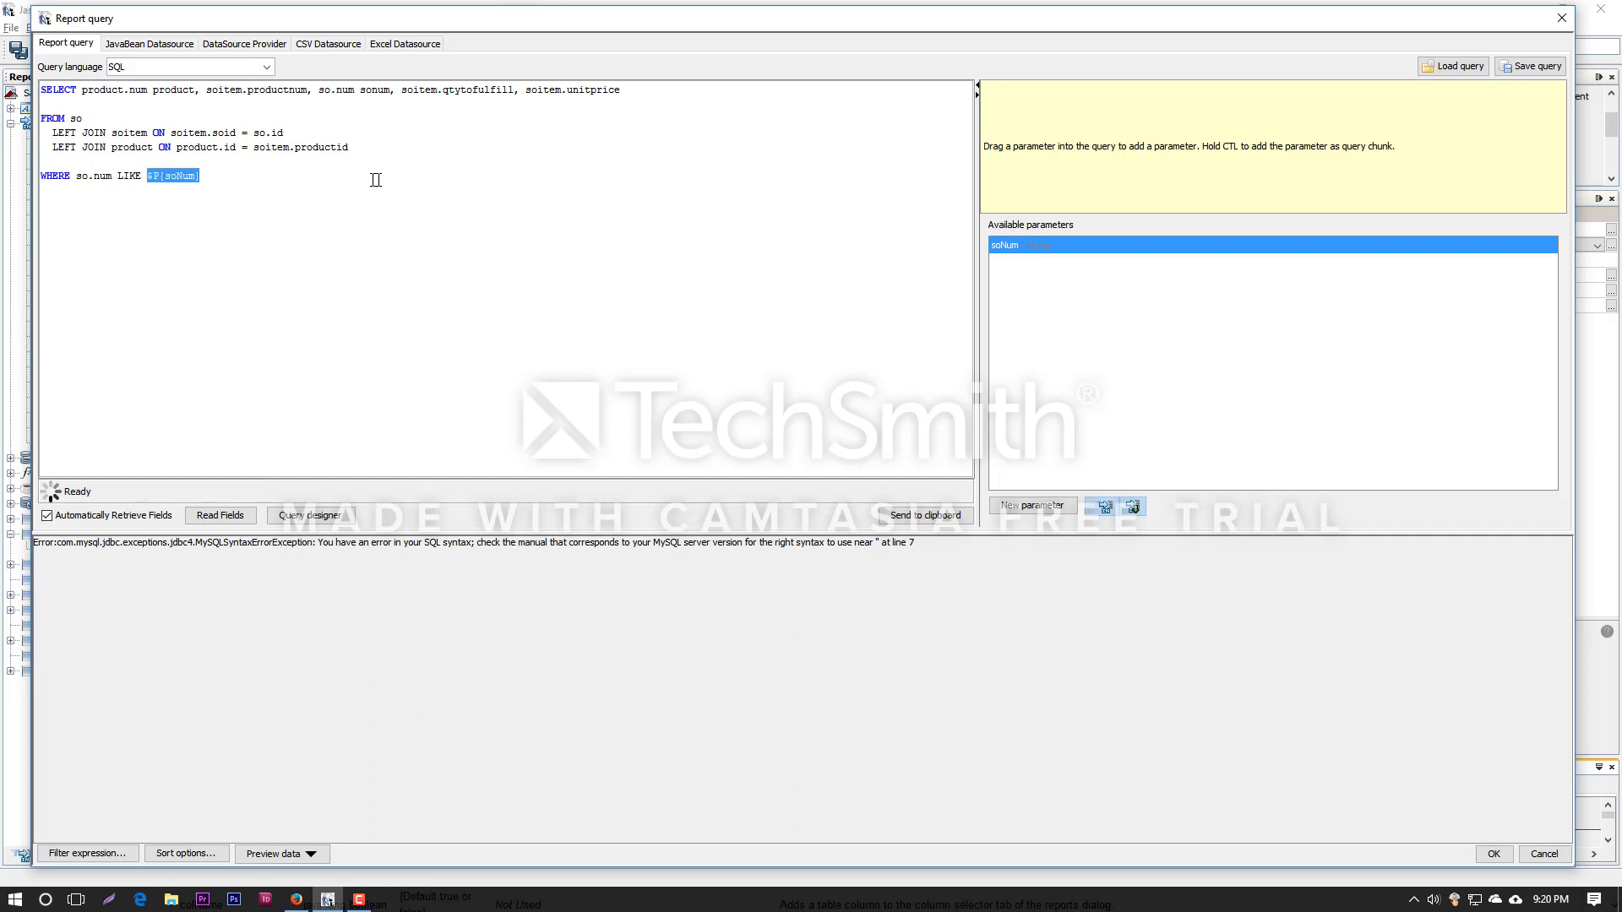
click(345, 177)
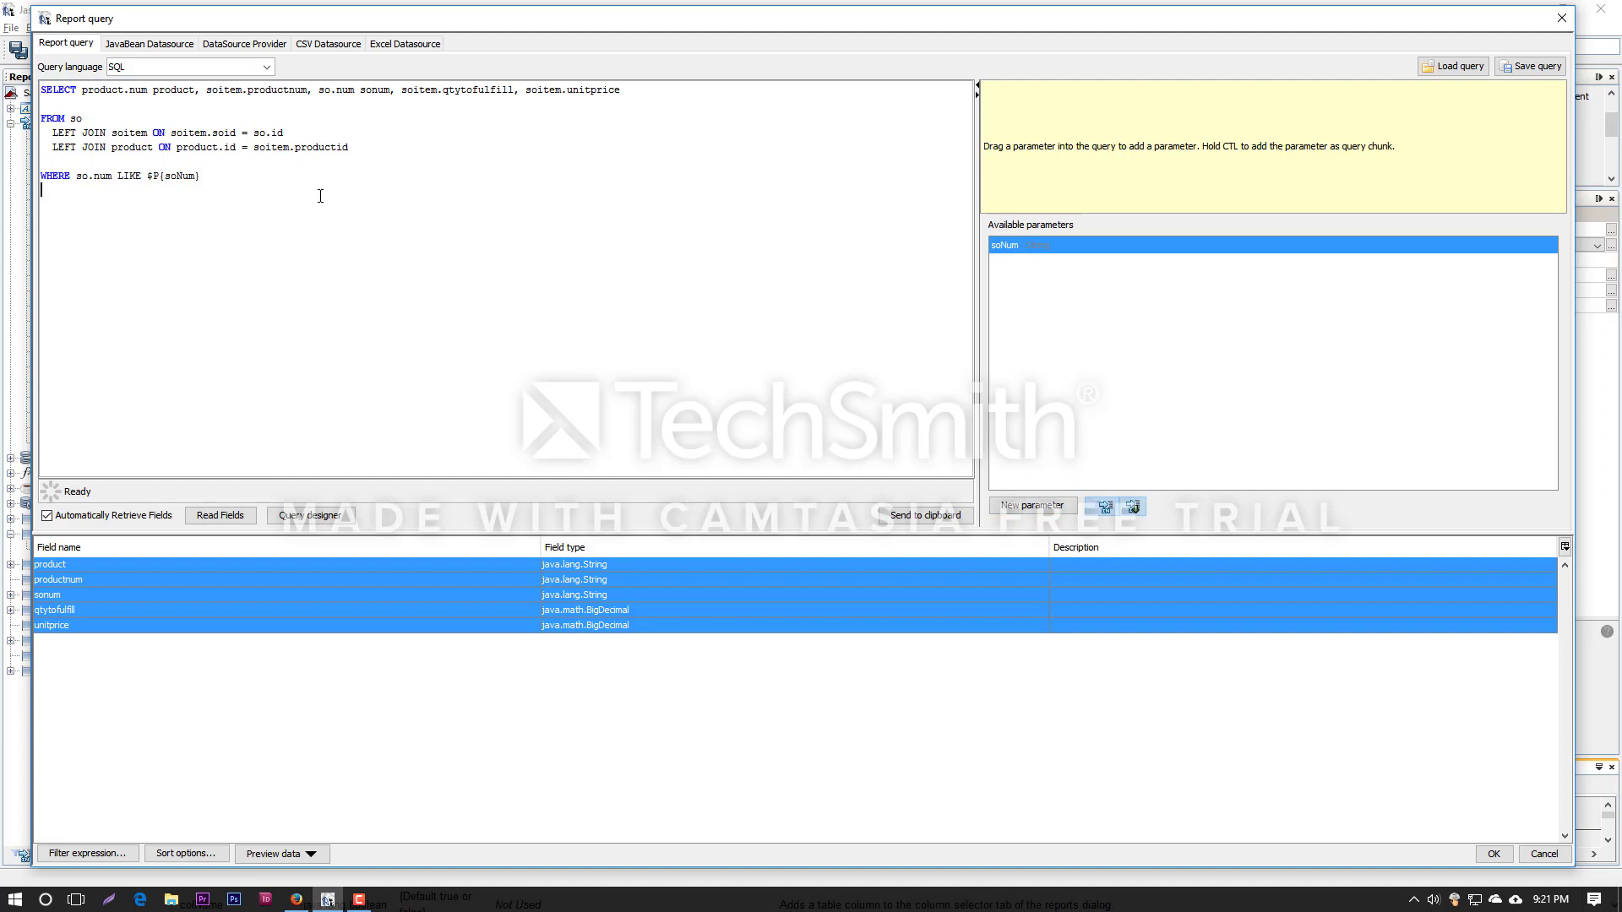
text(ORDER BY so)
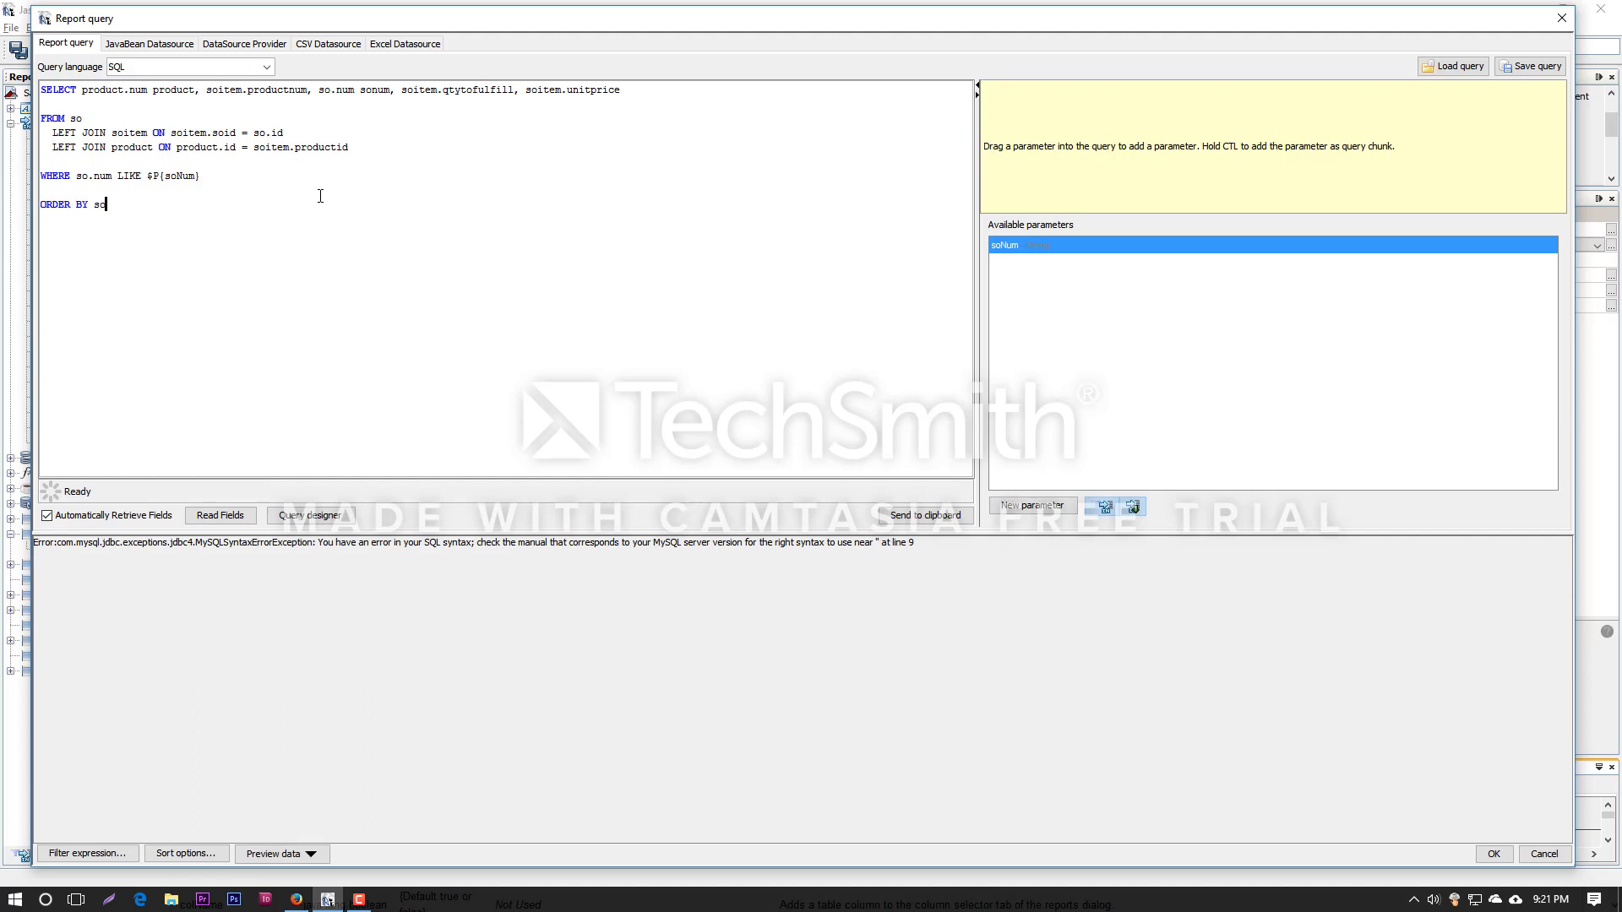
text(item.)
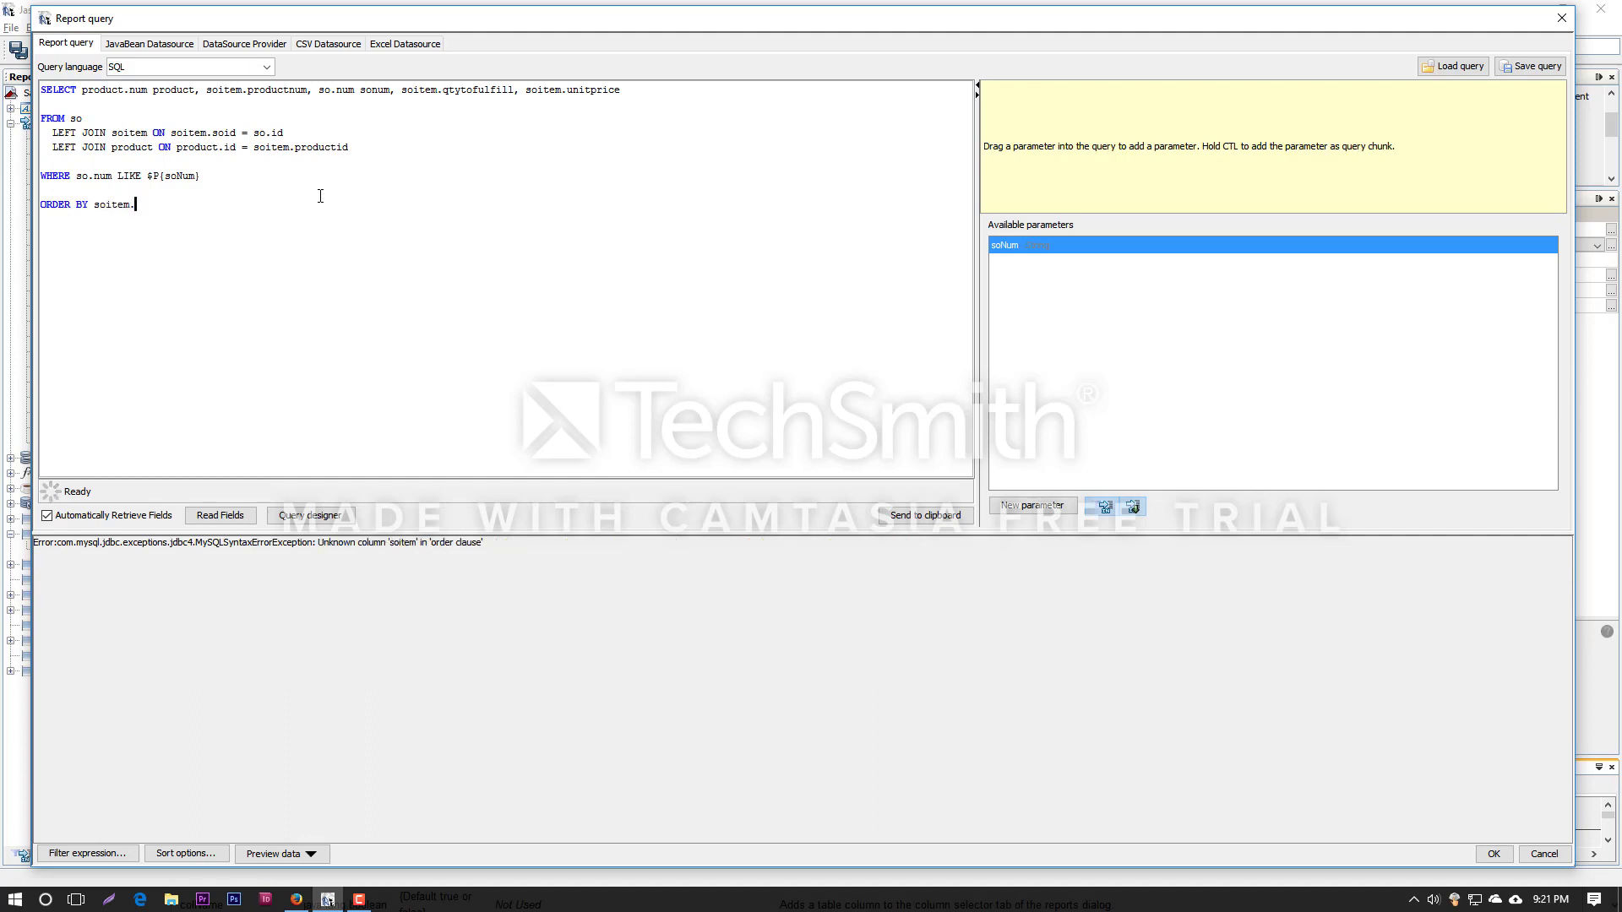
text(id)
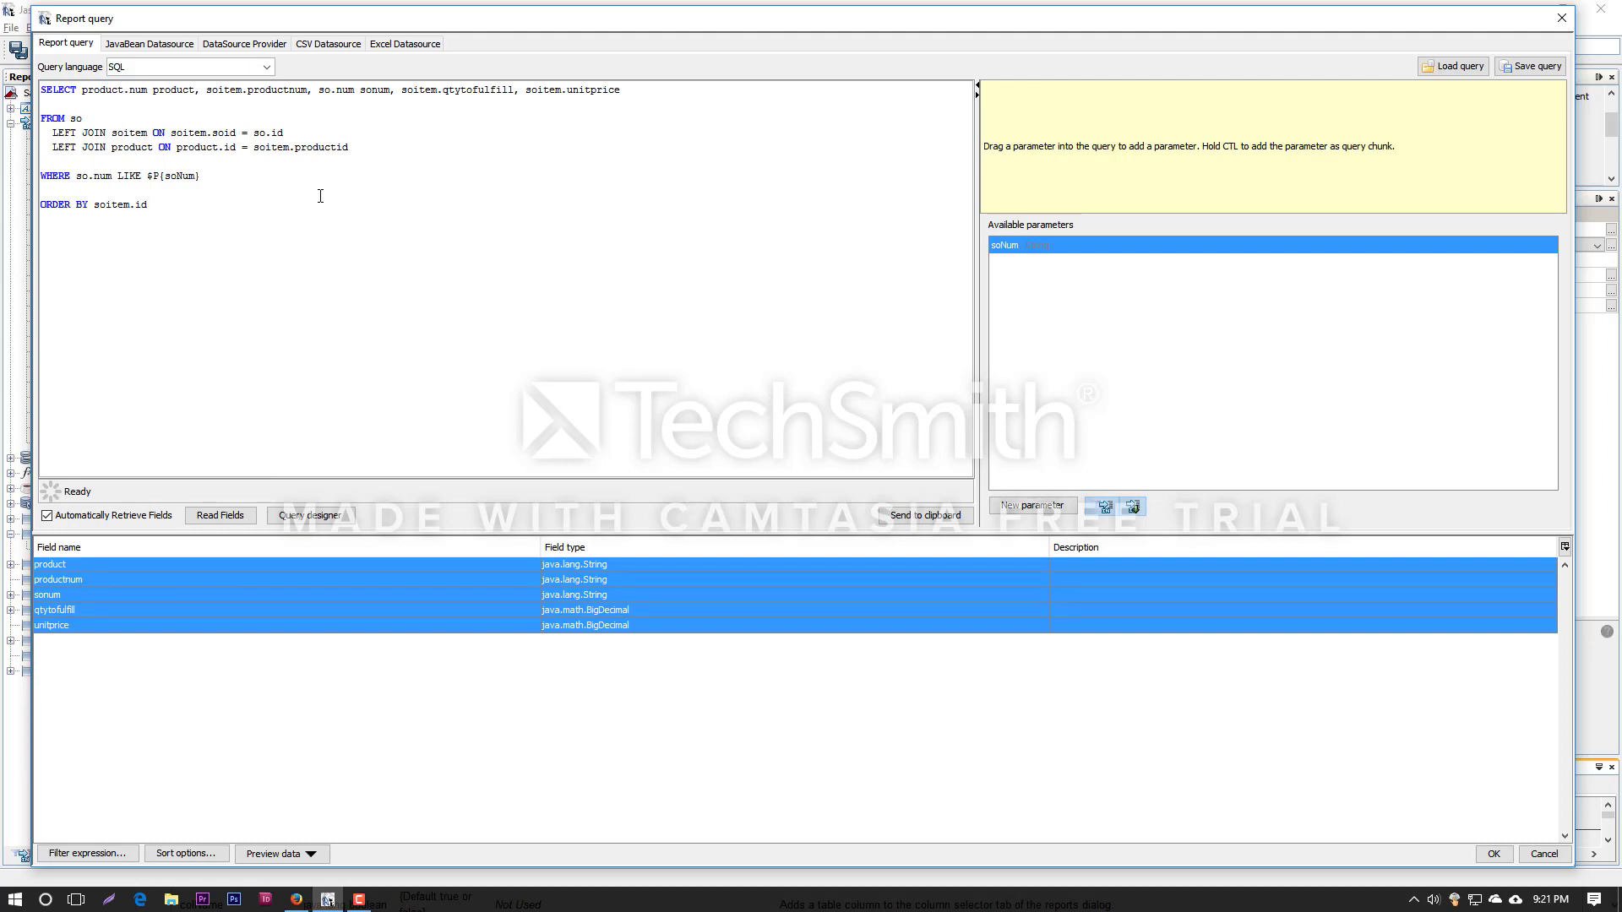
Compare the names and types of the retrieved fields with the columns and aliases in the SELECT line.
click(58, 566)
click(59, 581)
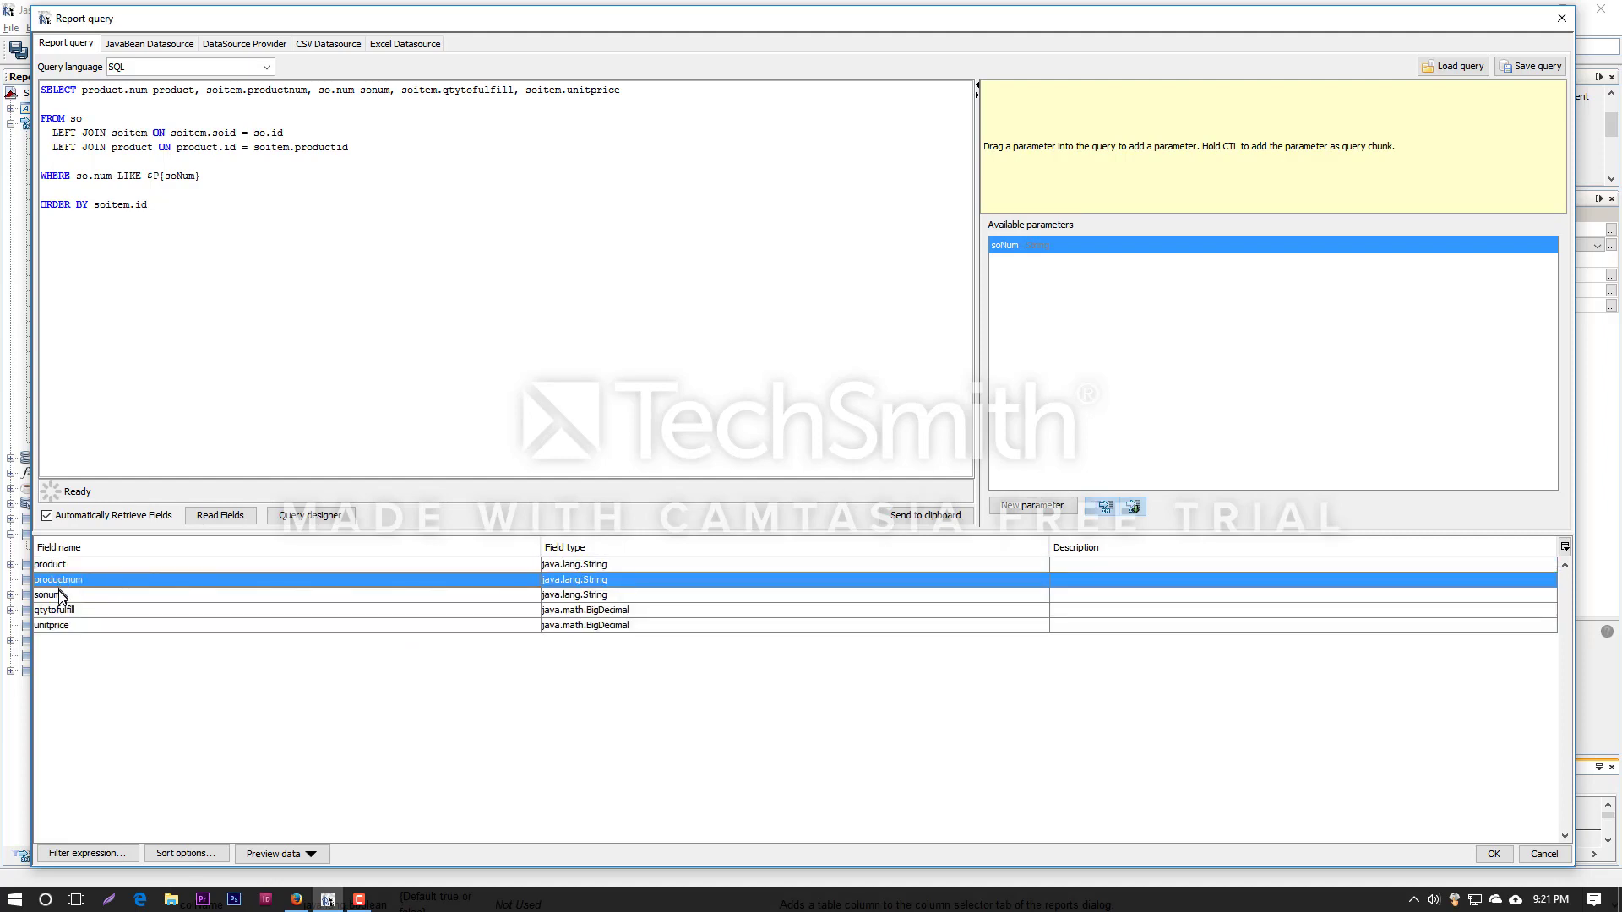
click(58, 593)
click(59, 608)
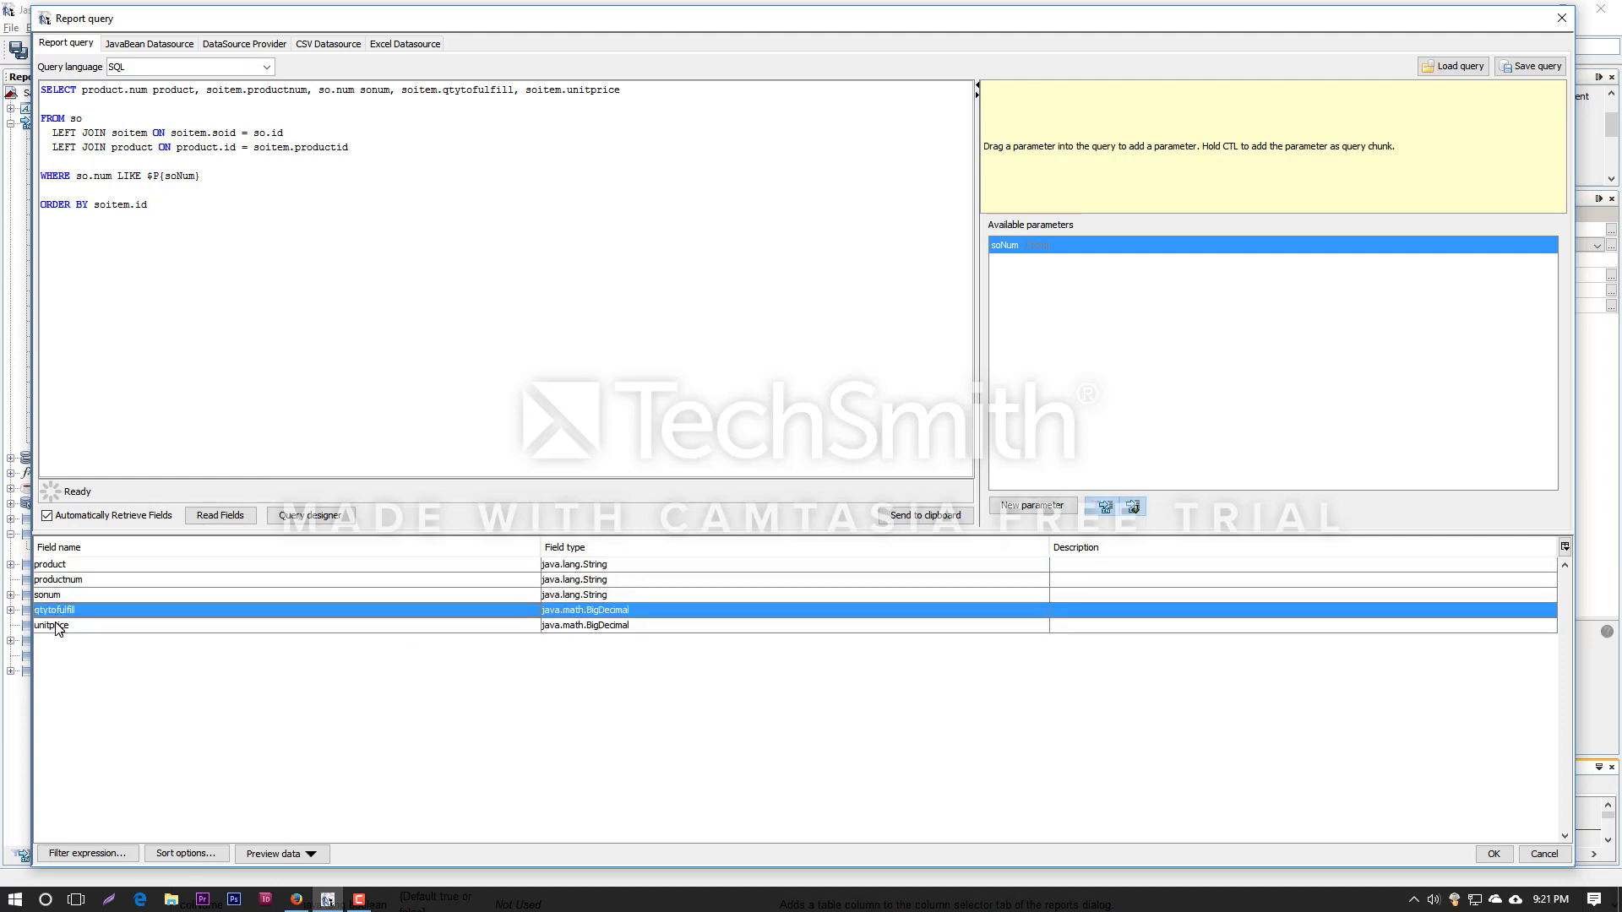
click(58, 622)
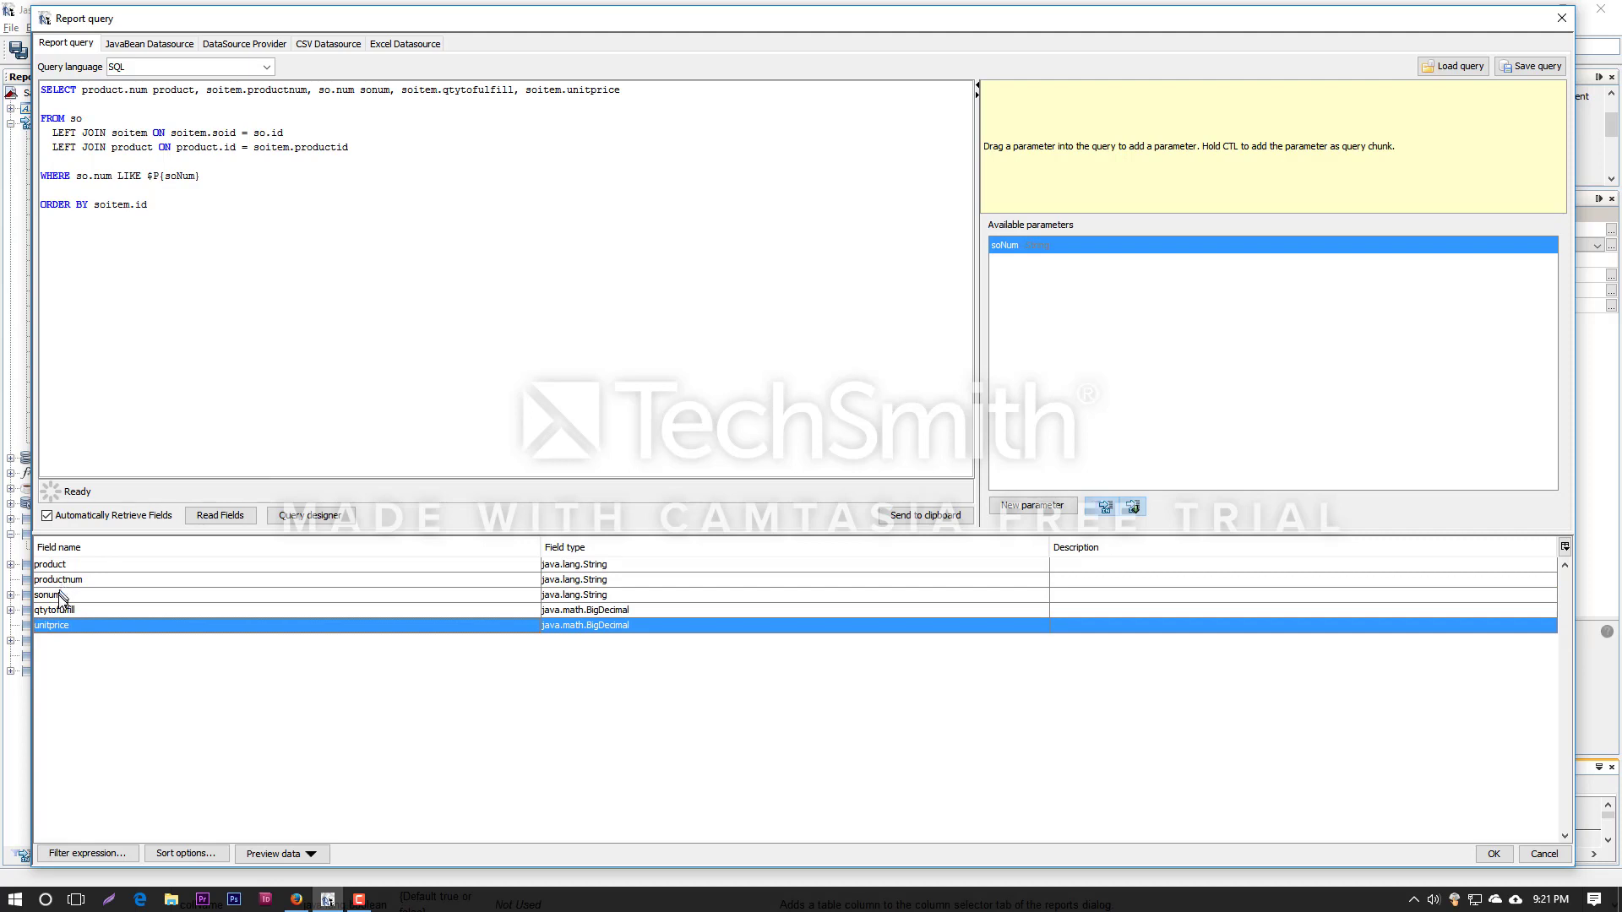
click(61, 564)
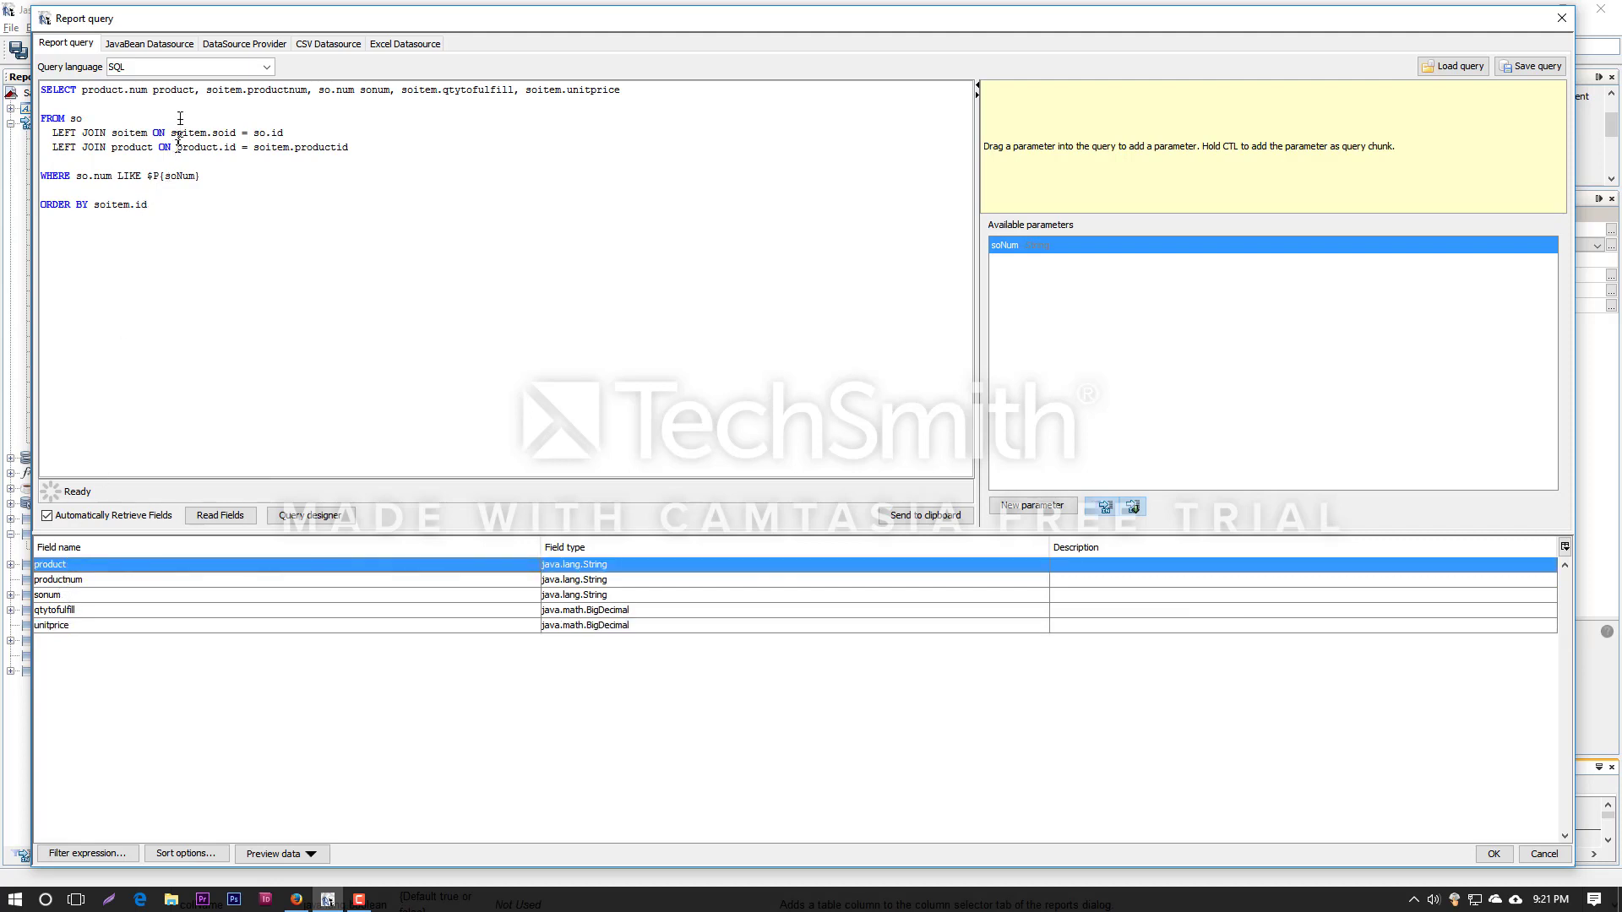
double_click(180, 90)
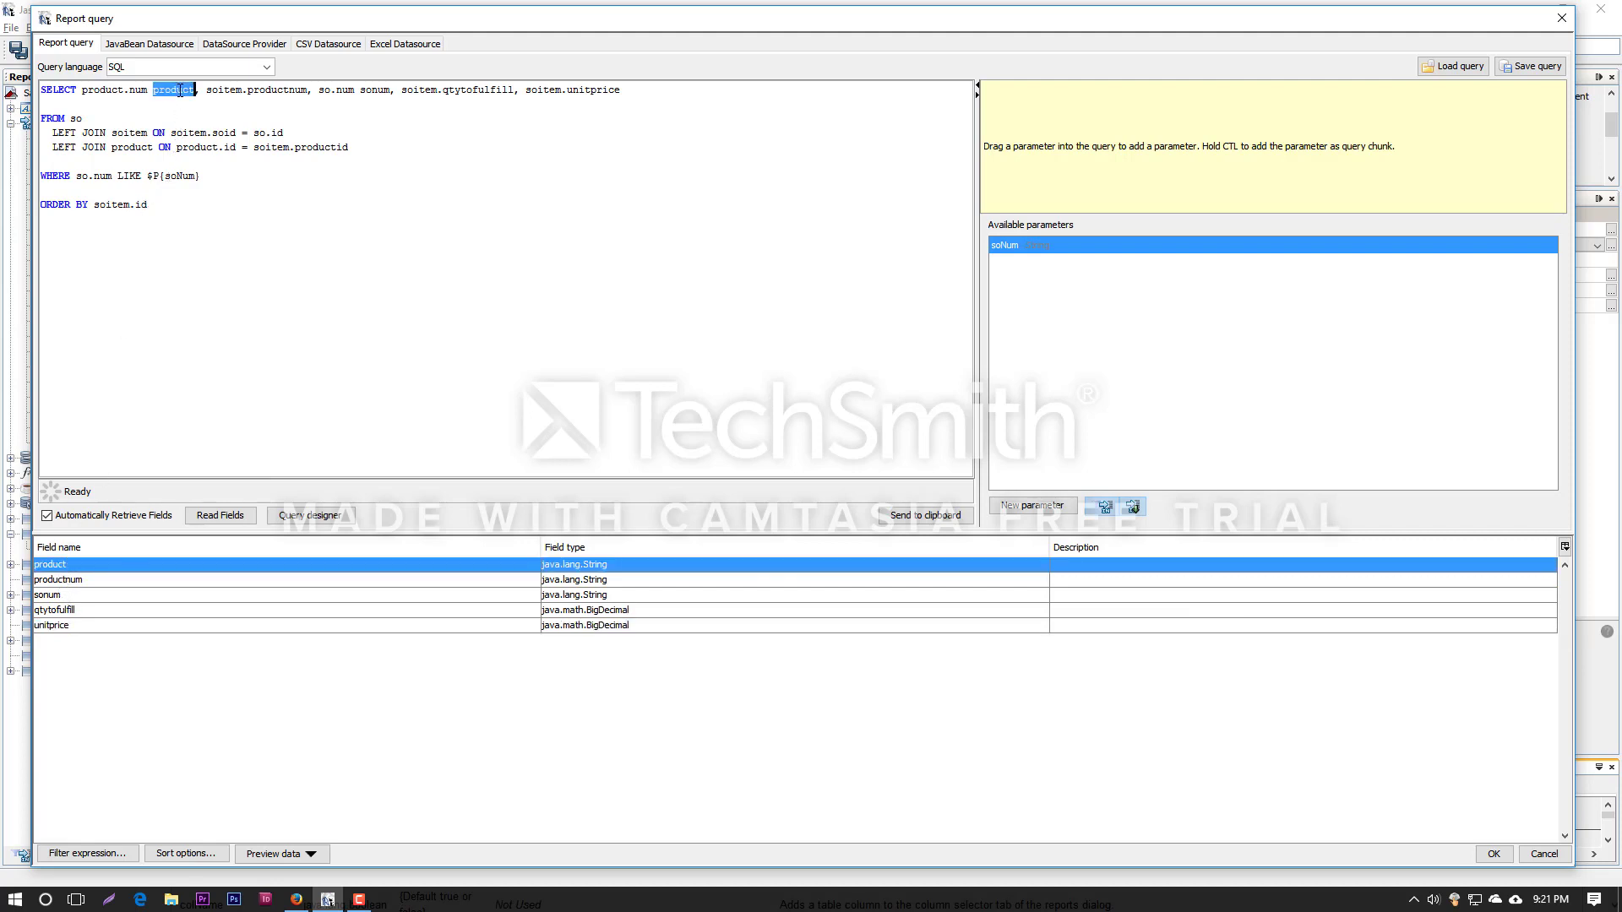
double_click(461, 90)
double_click(477, 91)
click(53, 610)
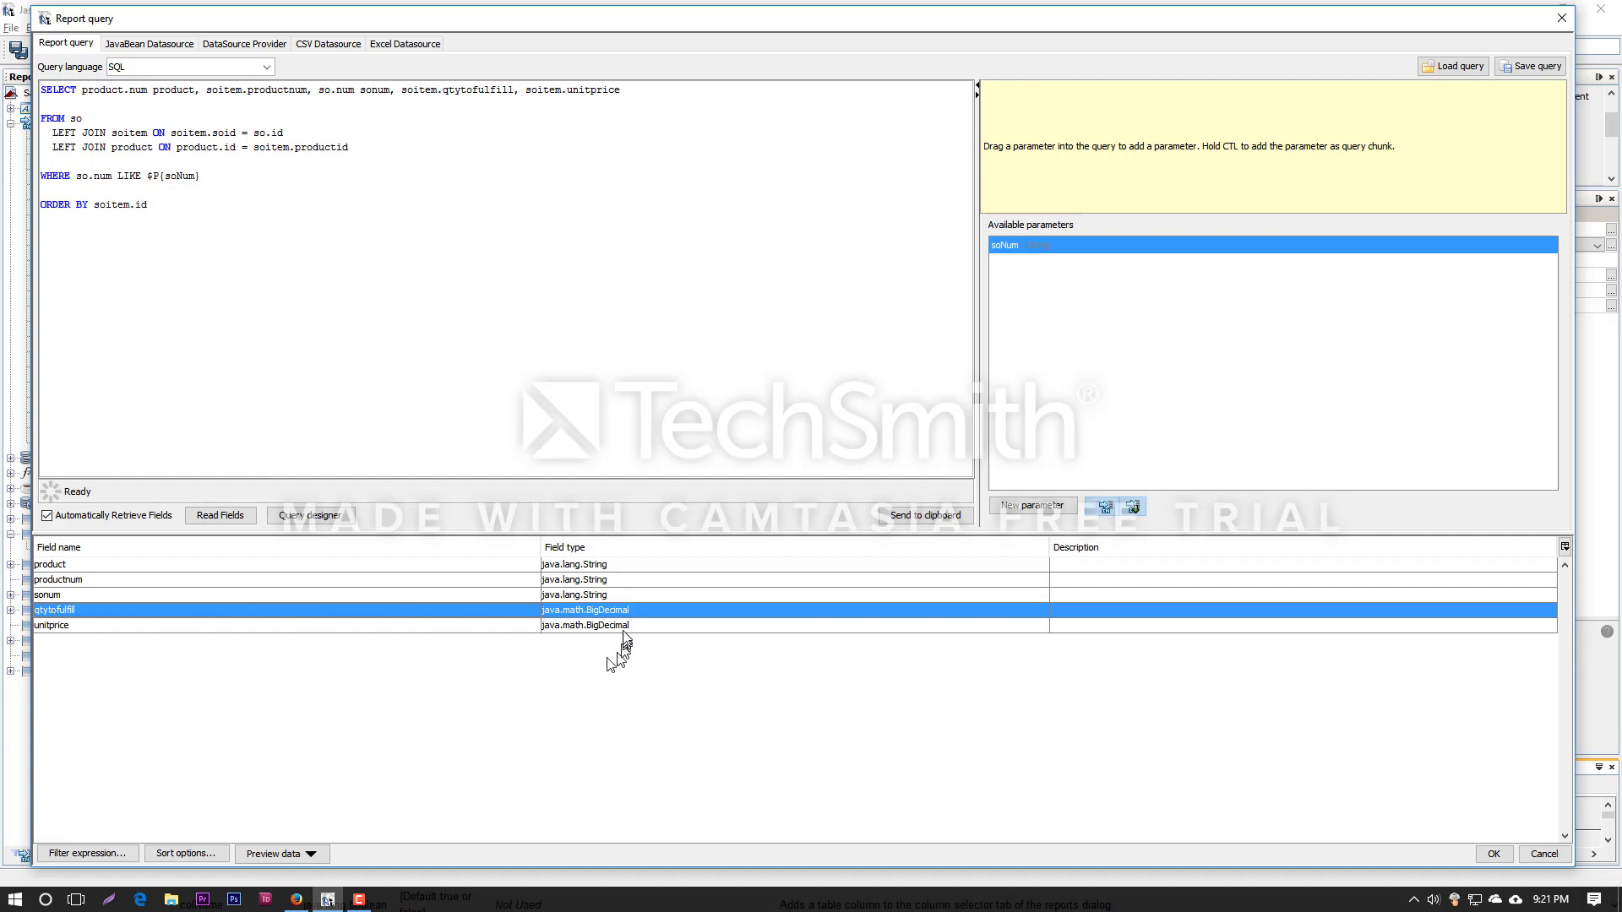
click(615, 580)
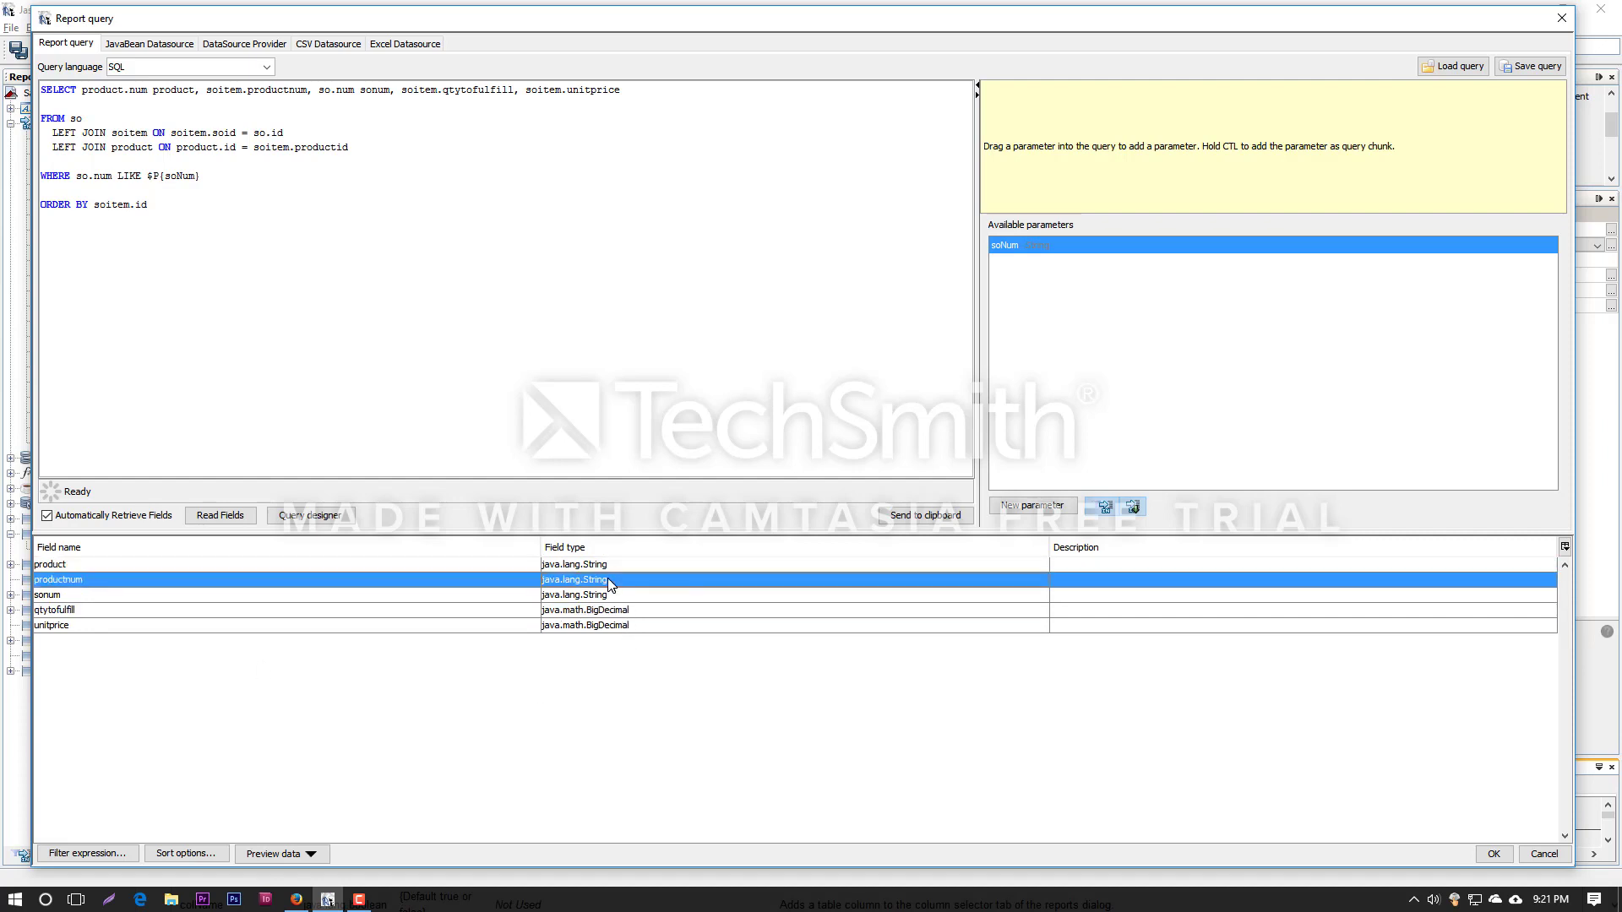
click(612, 610)
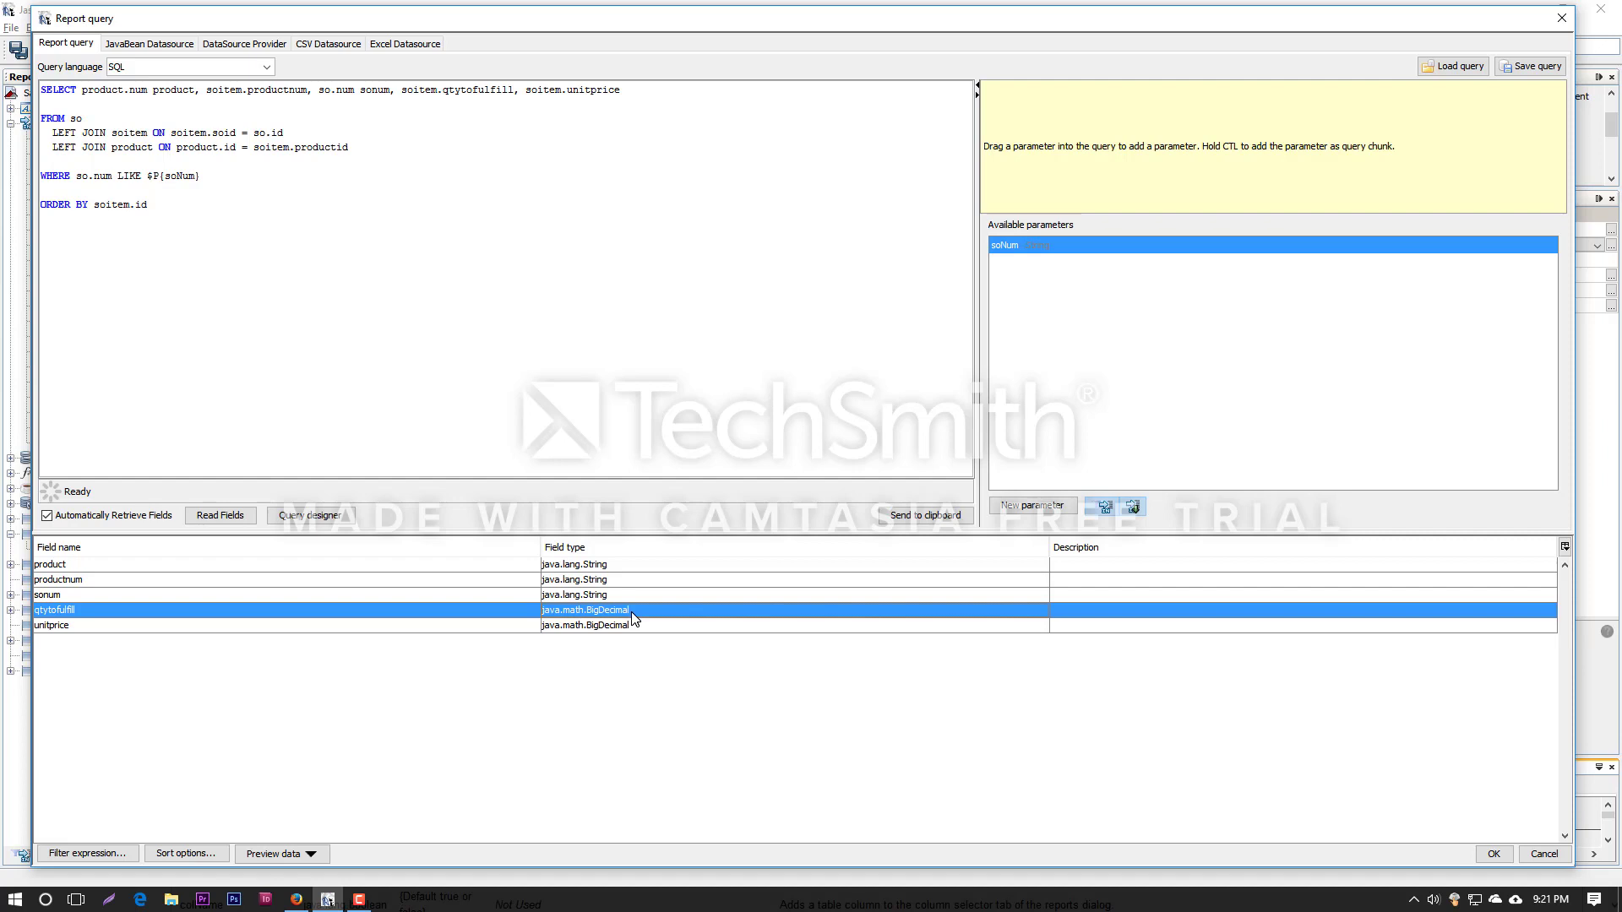
Read the fields from the query again and accept the report query.
click(210, 519)
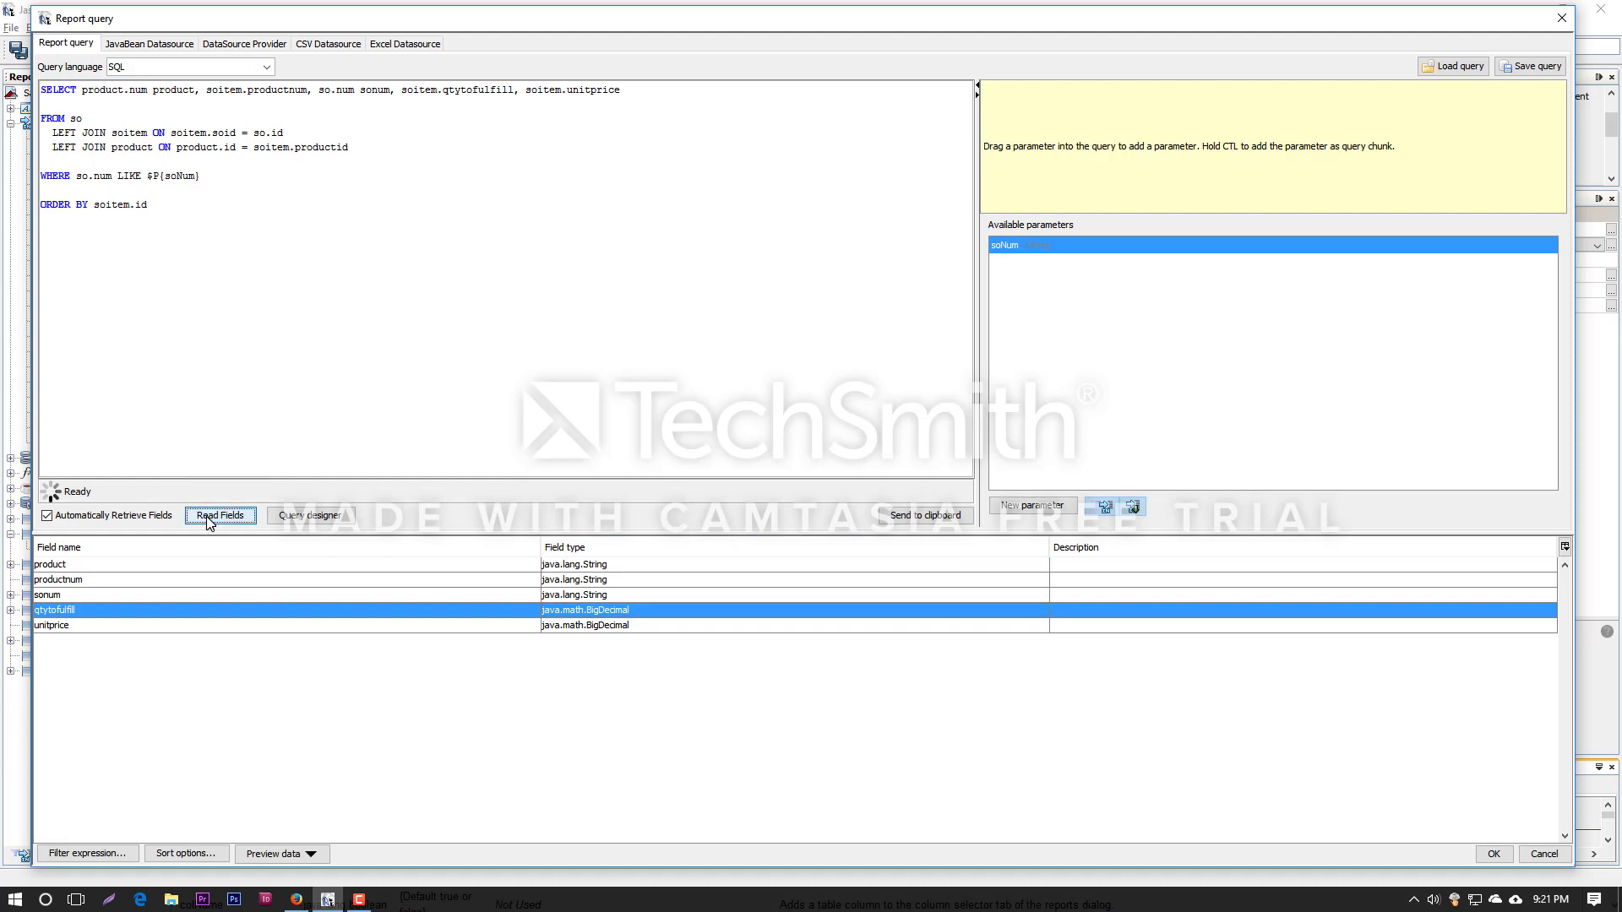
click(619, 610)
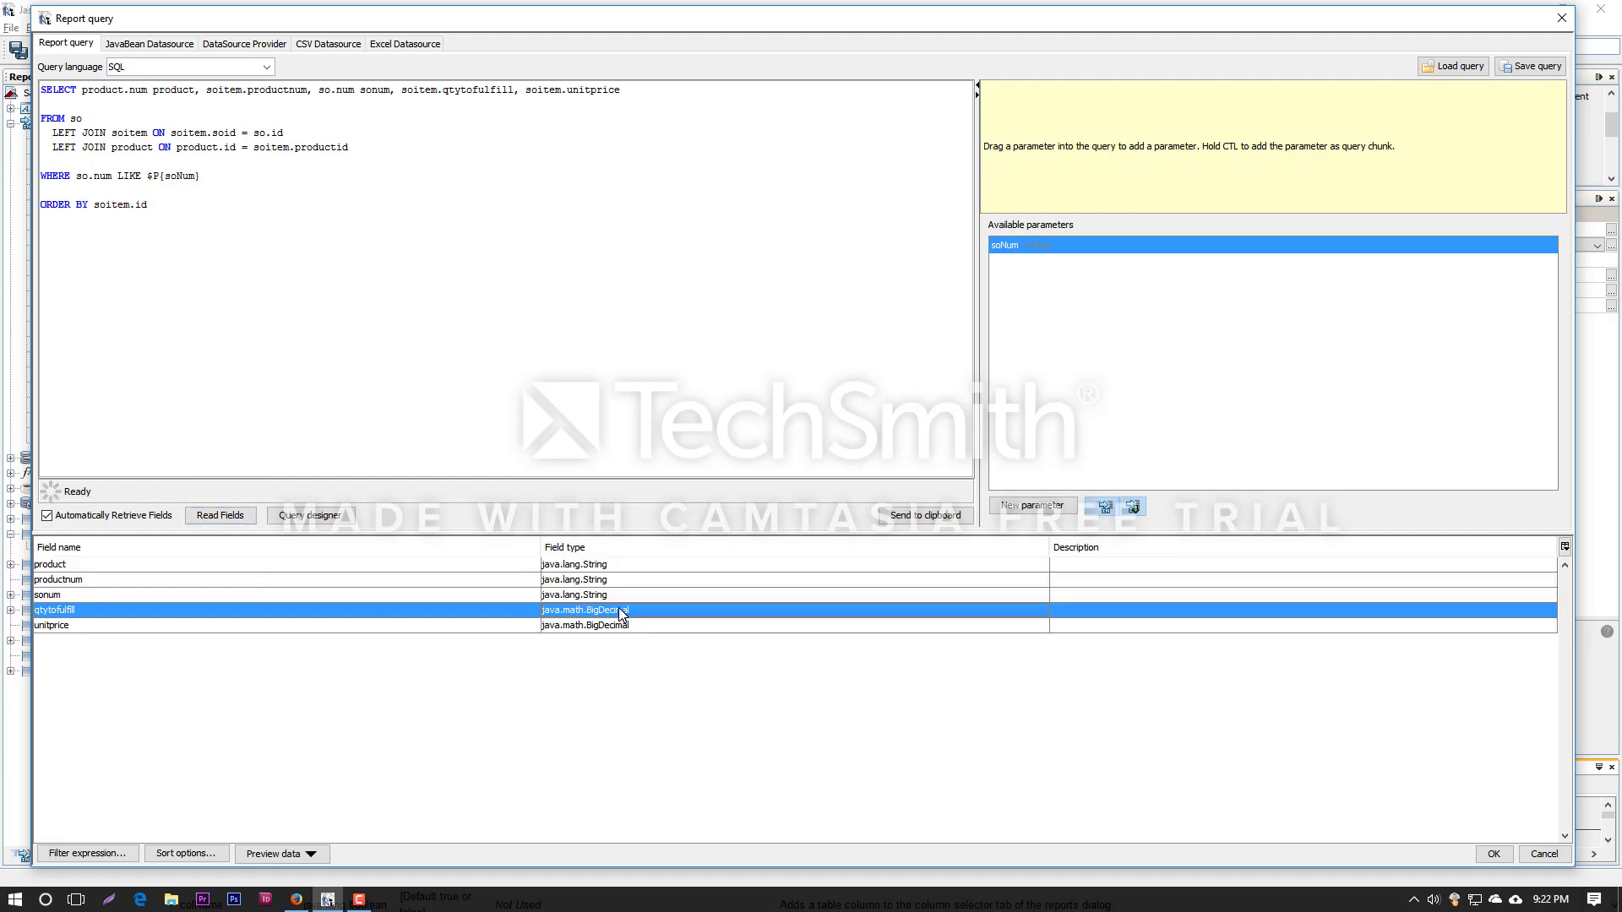
click(1493, 854)
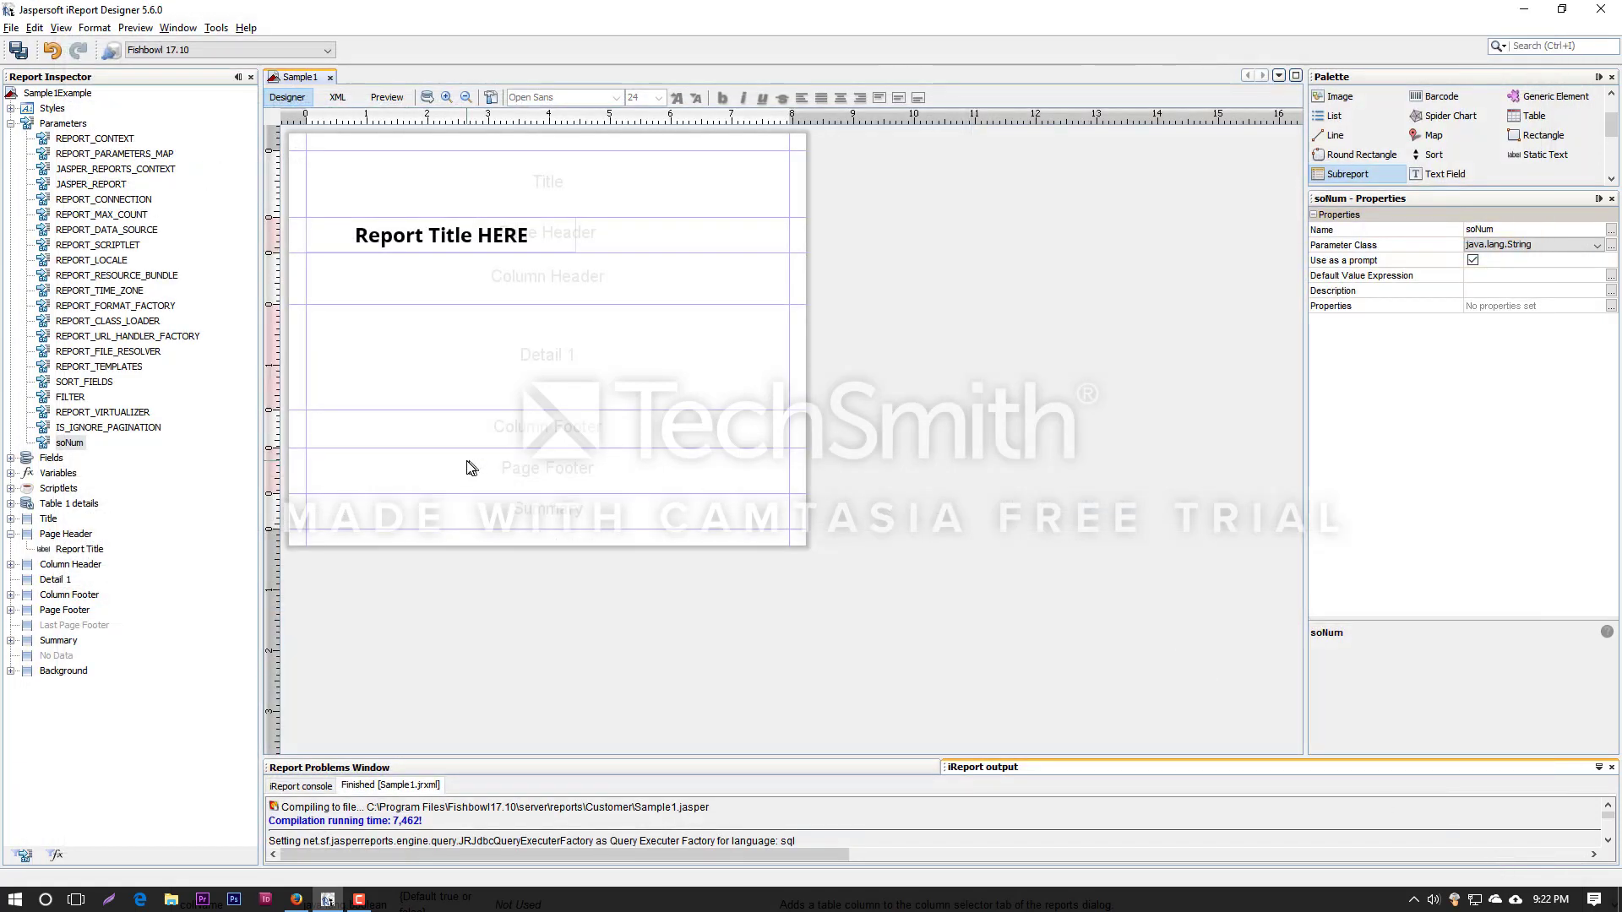
Change the field class of the qtytofulfill field to java.lang.Double.
click(11, 459)
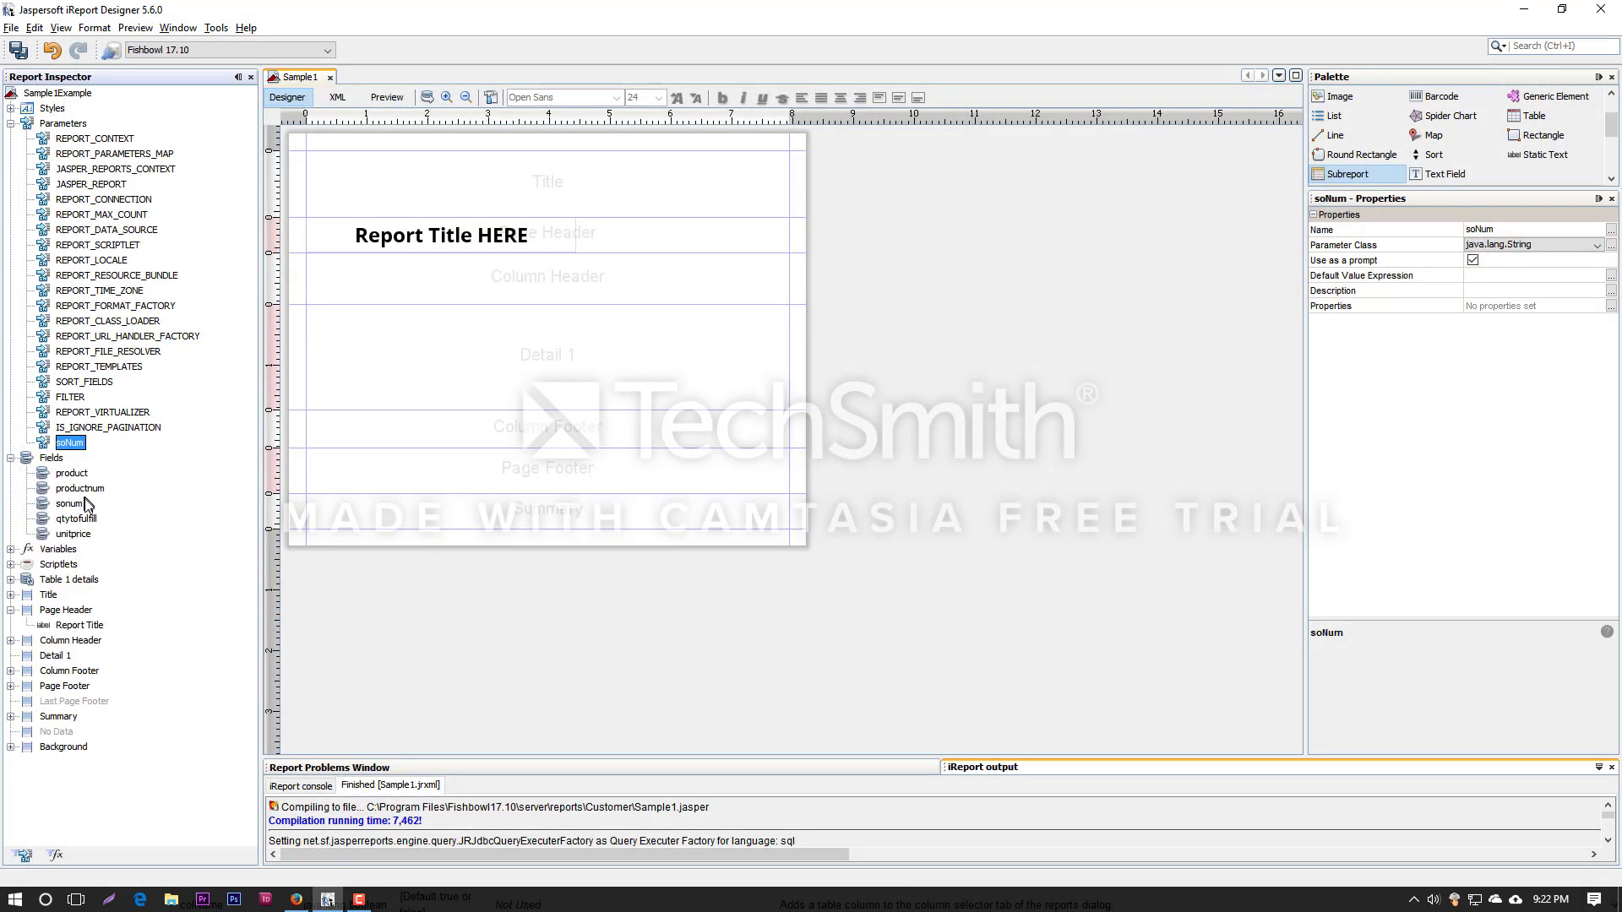
click(76, 534)
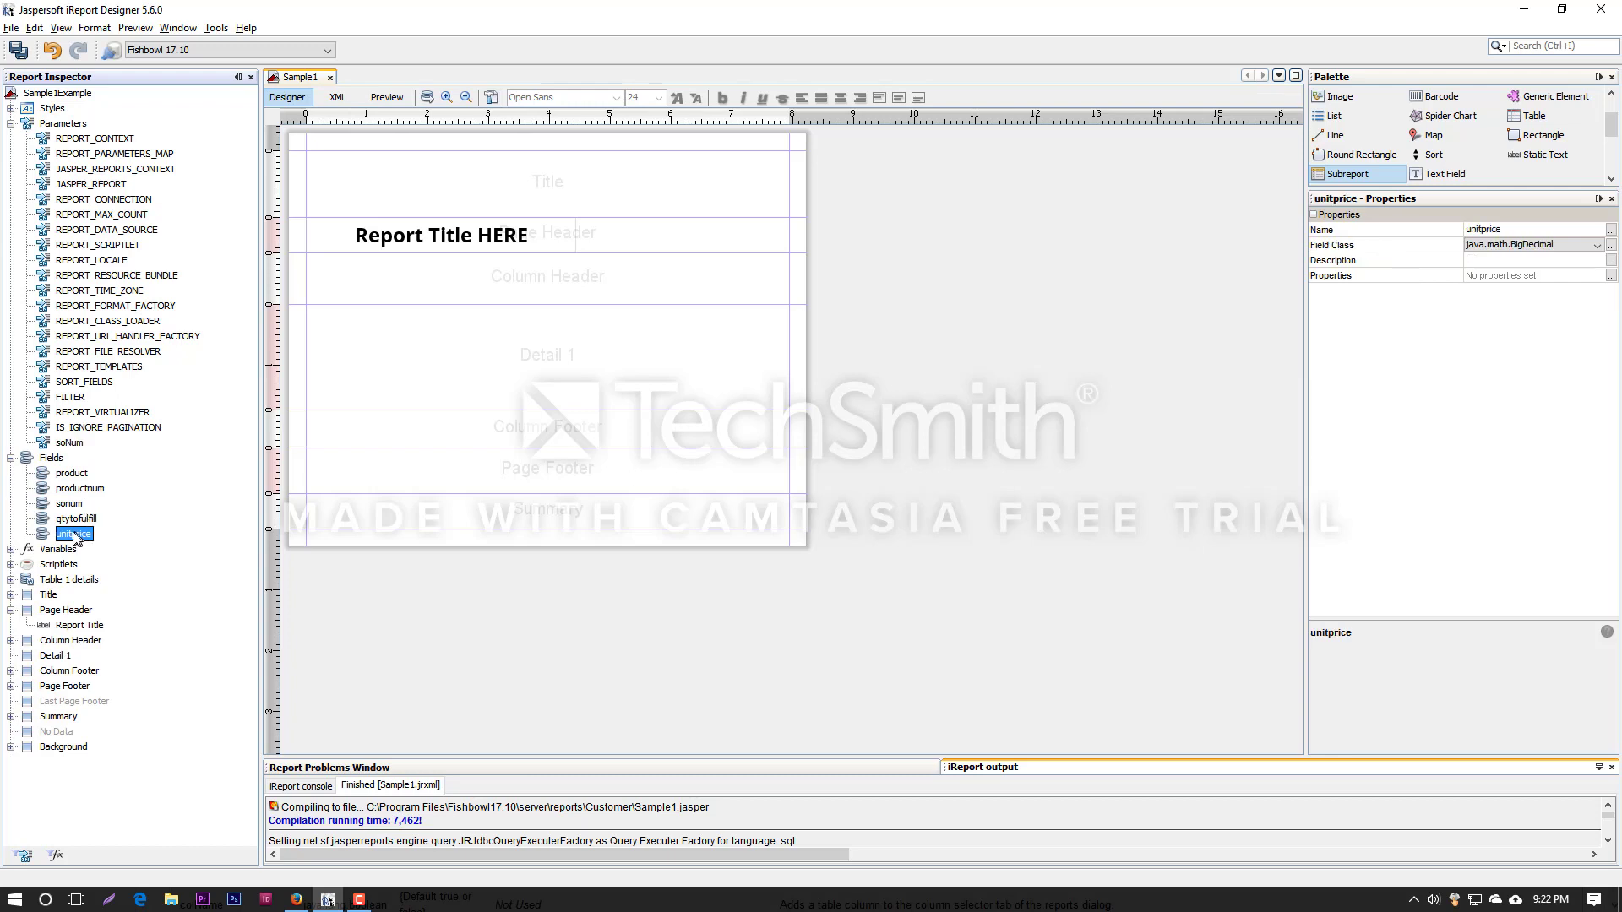
click(77, 519)
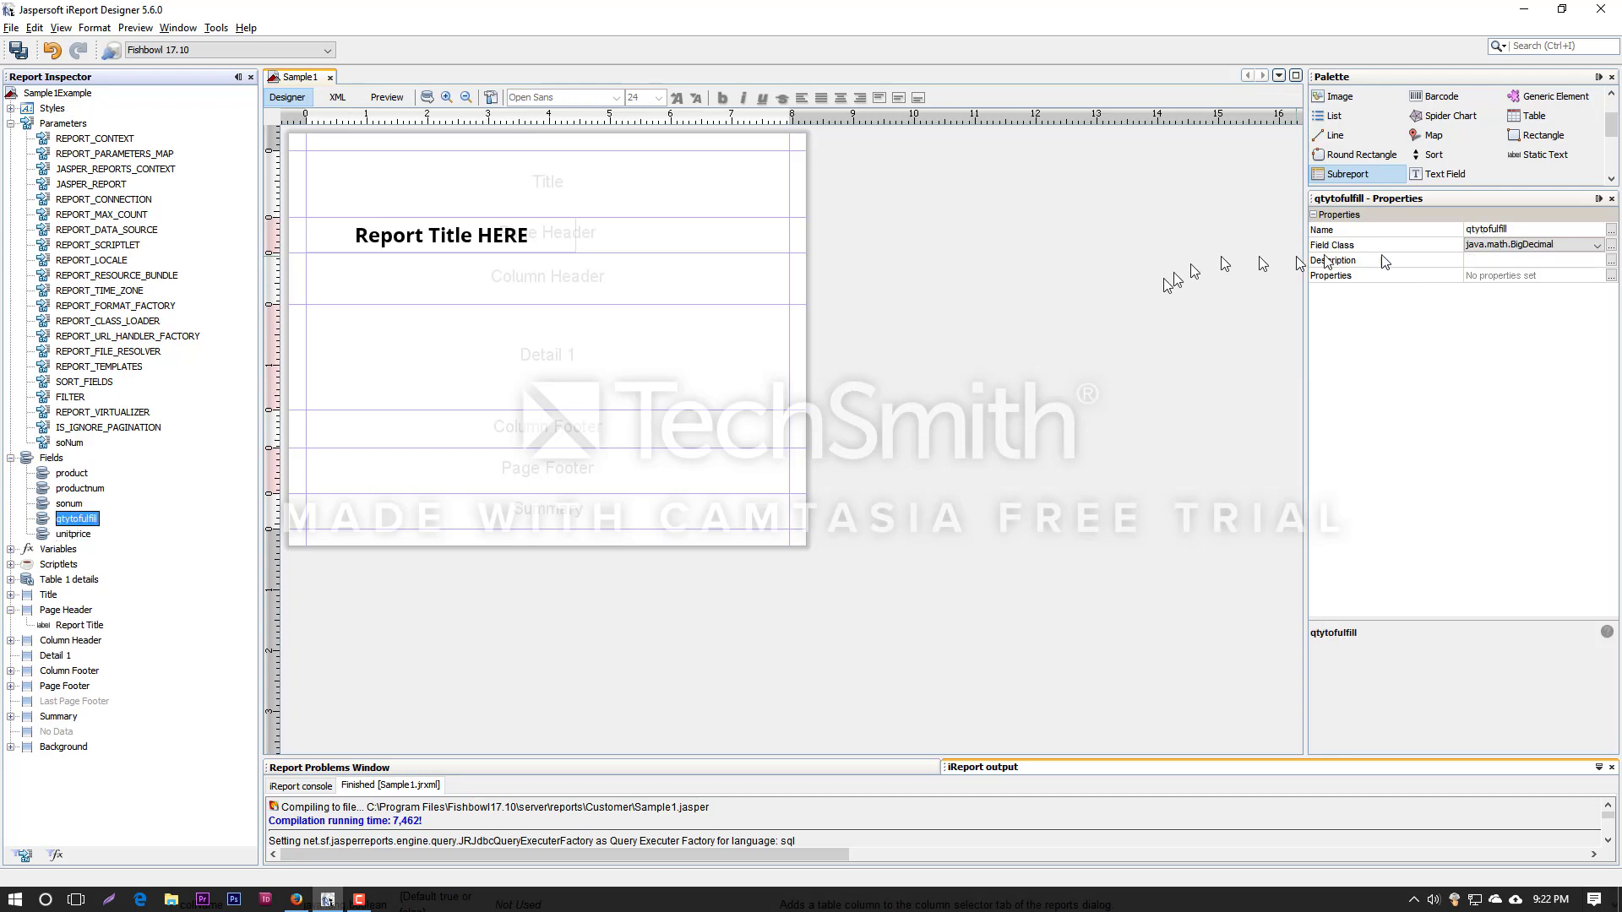
click(1595, 247)
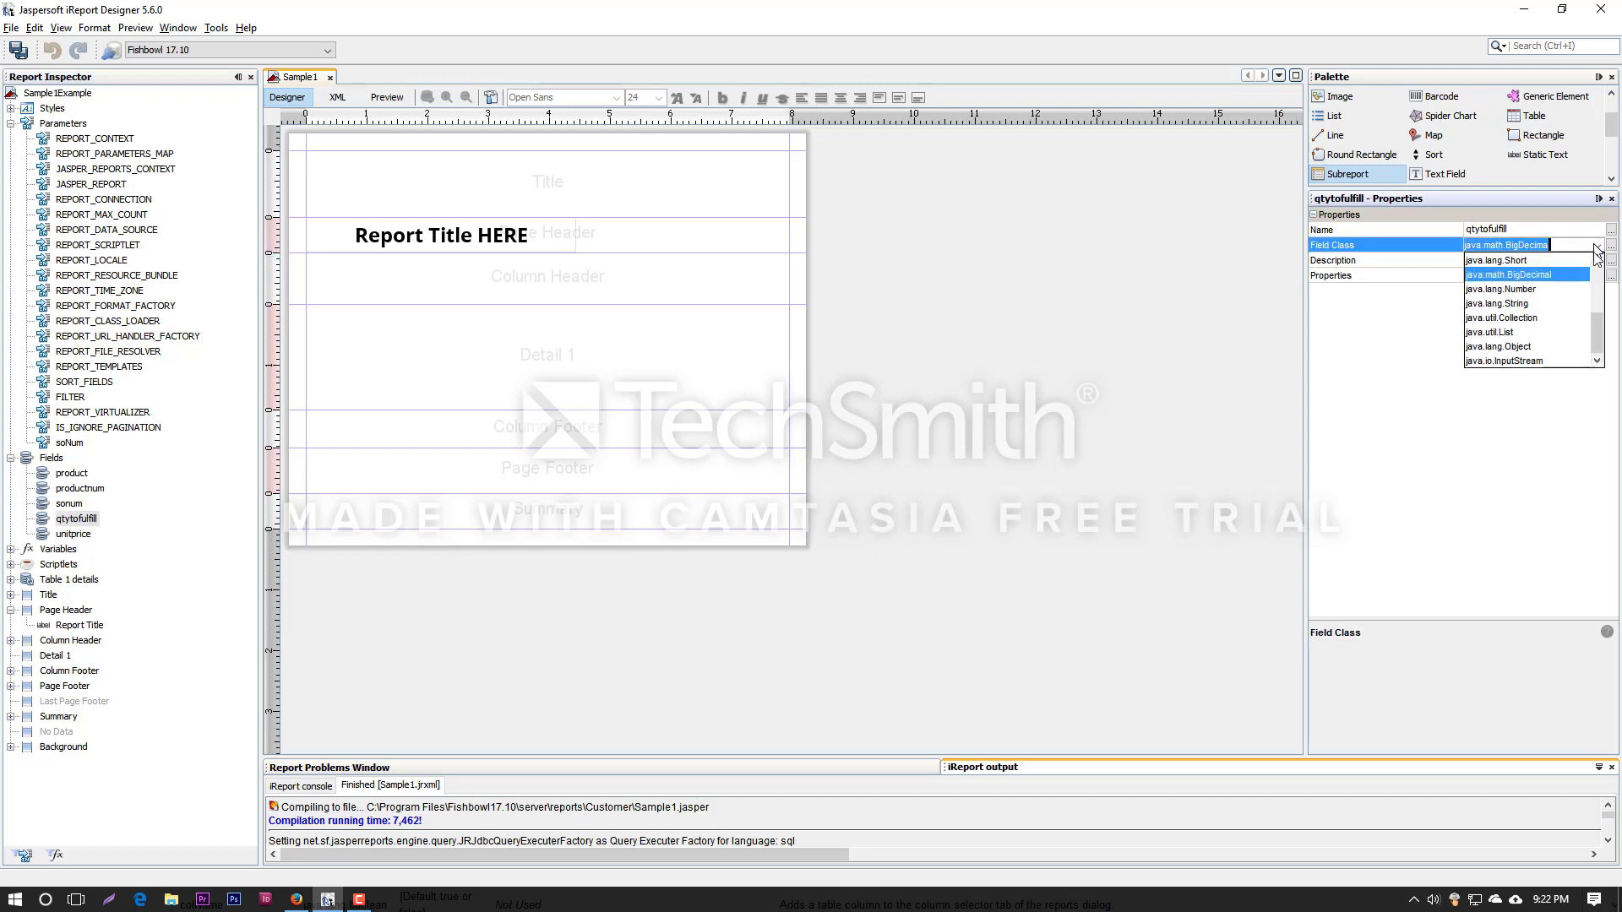
scroll(1599, 310, up, 2)
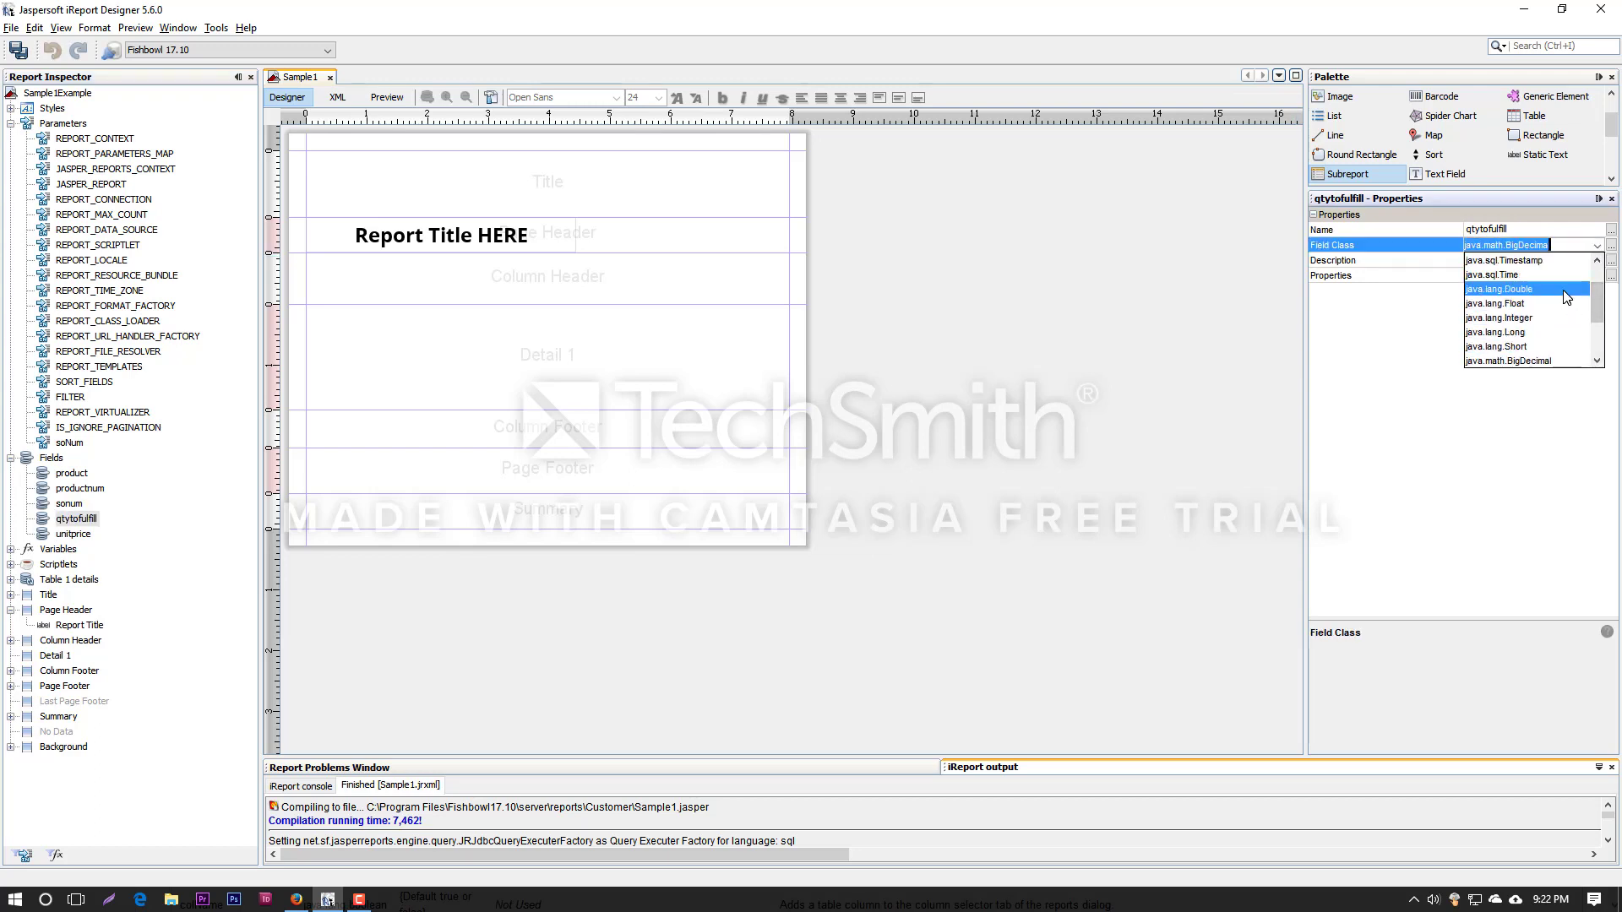
click(1567, 298)
Change the field class of the unitprice field to java.lang.Double.
click(88, 535)
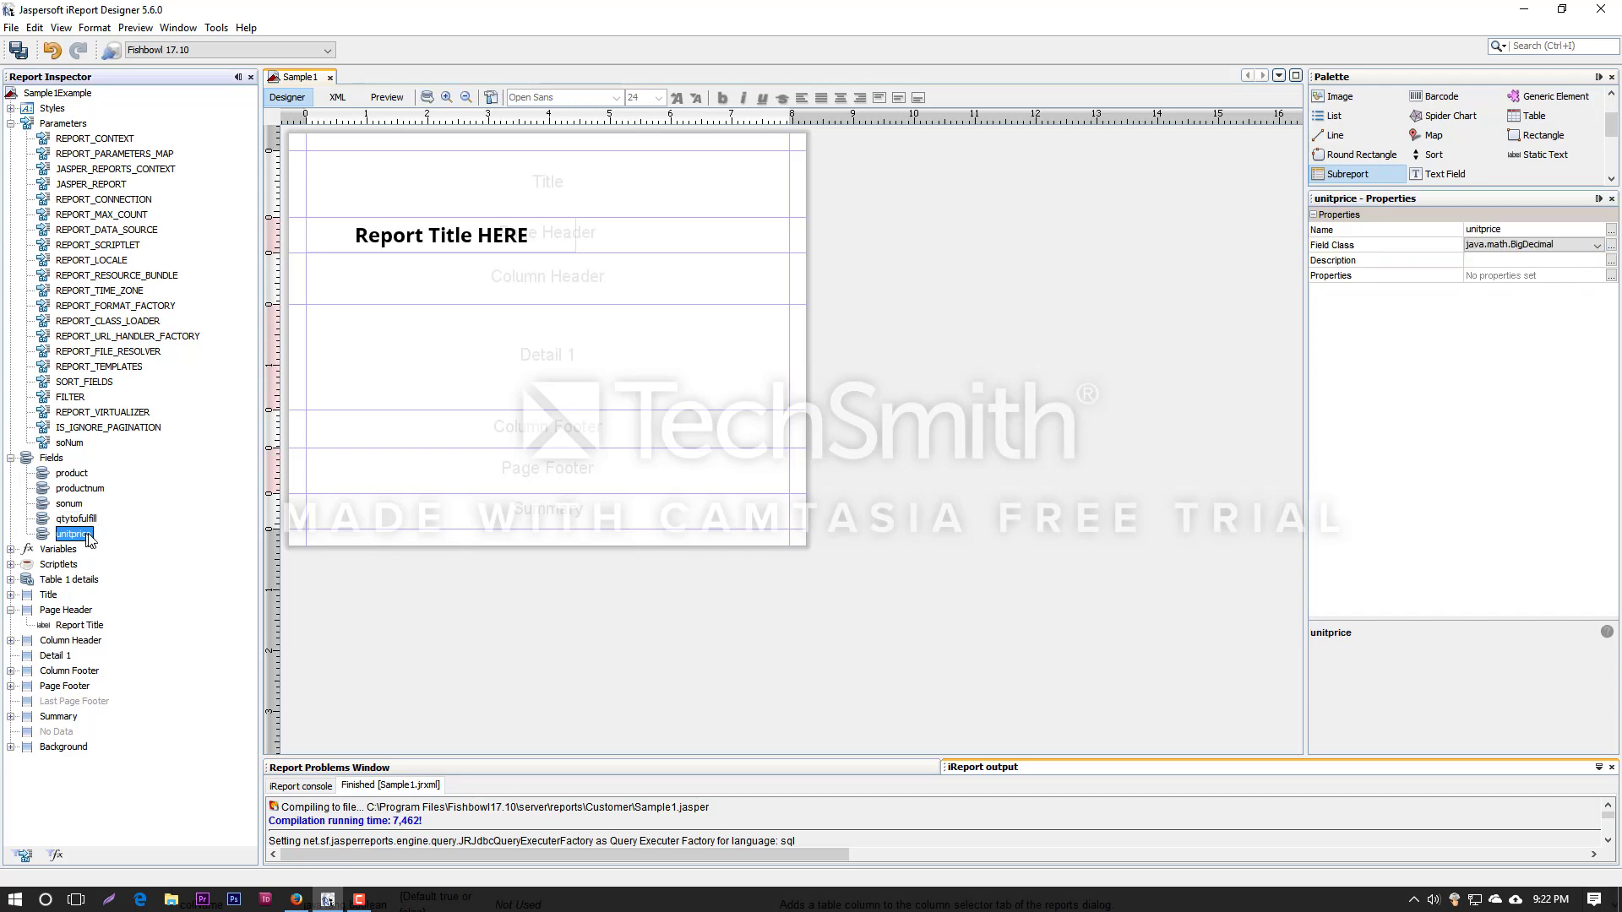
click(1597, 244)
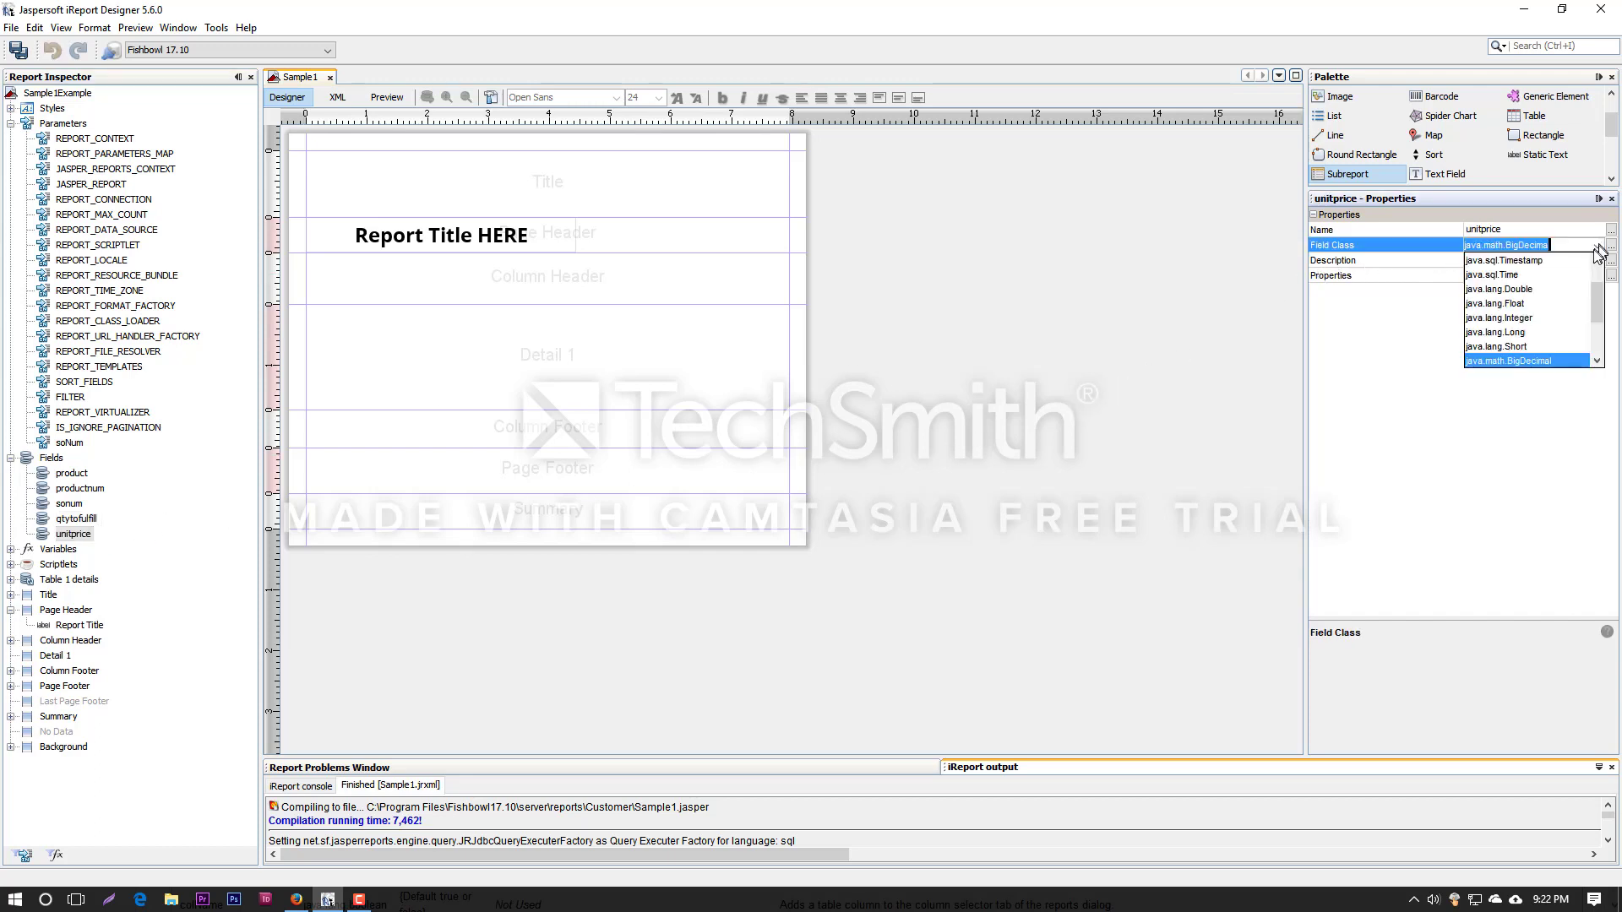
click(1520, 291)
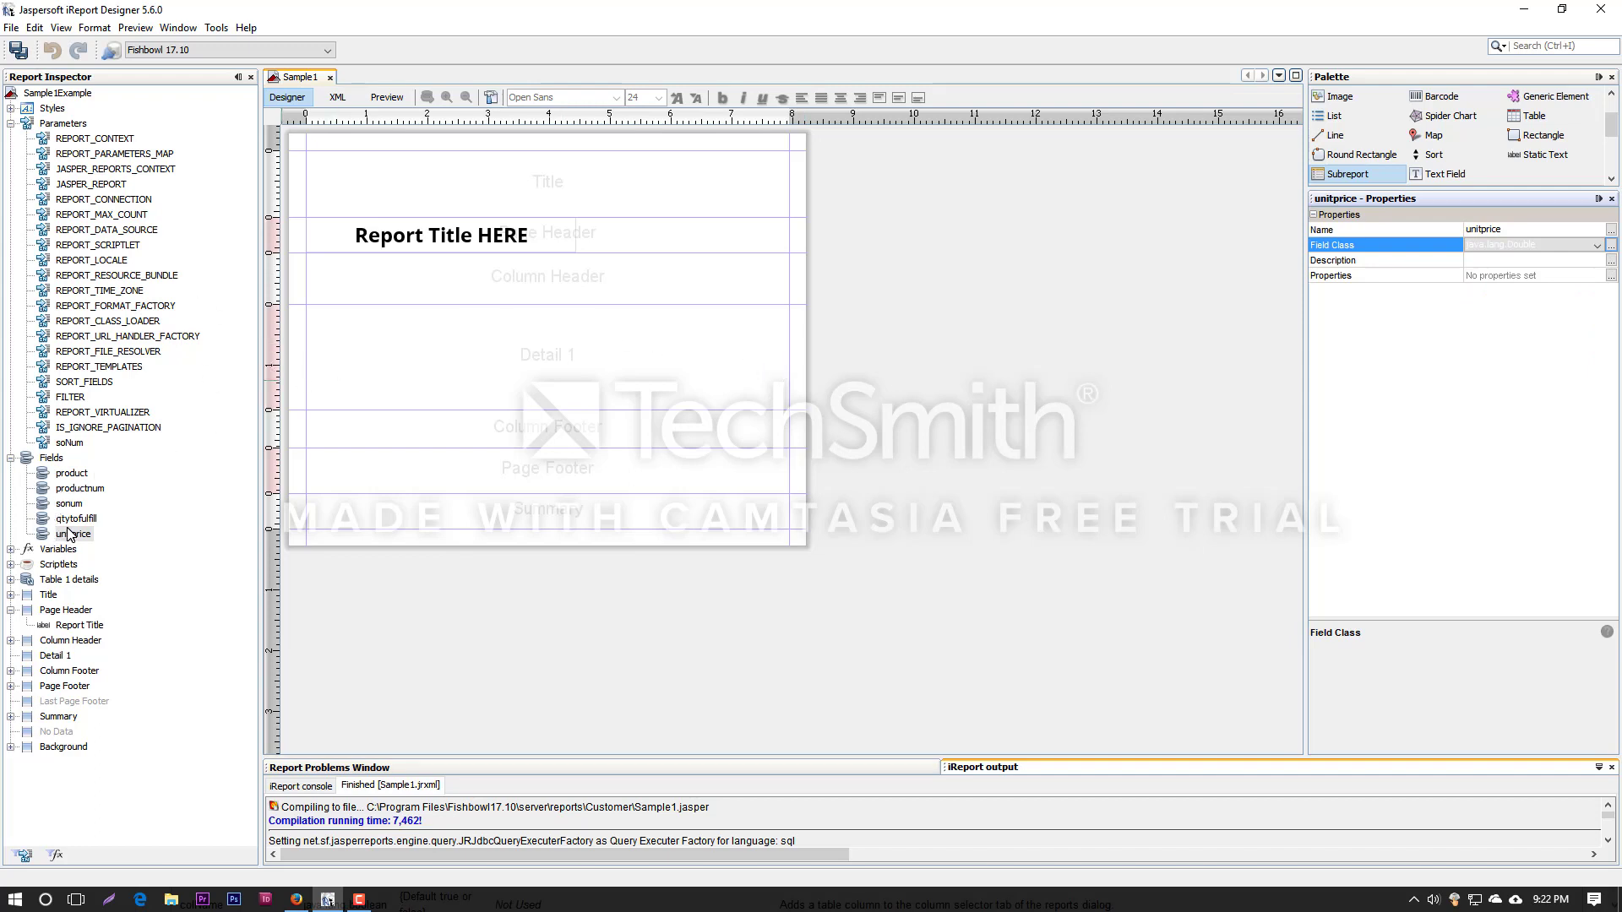
Place the sonum field at the left margin of the Detail 1 band and align its label with the Column Header band's upper edge.
drag(70, 501, 326, 313)
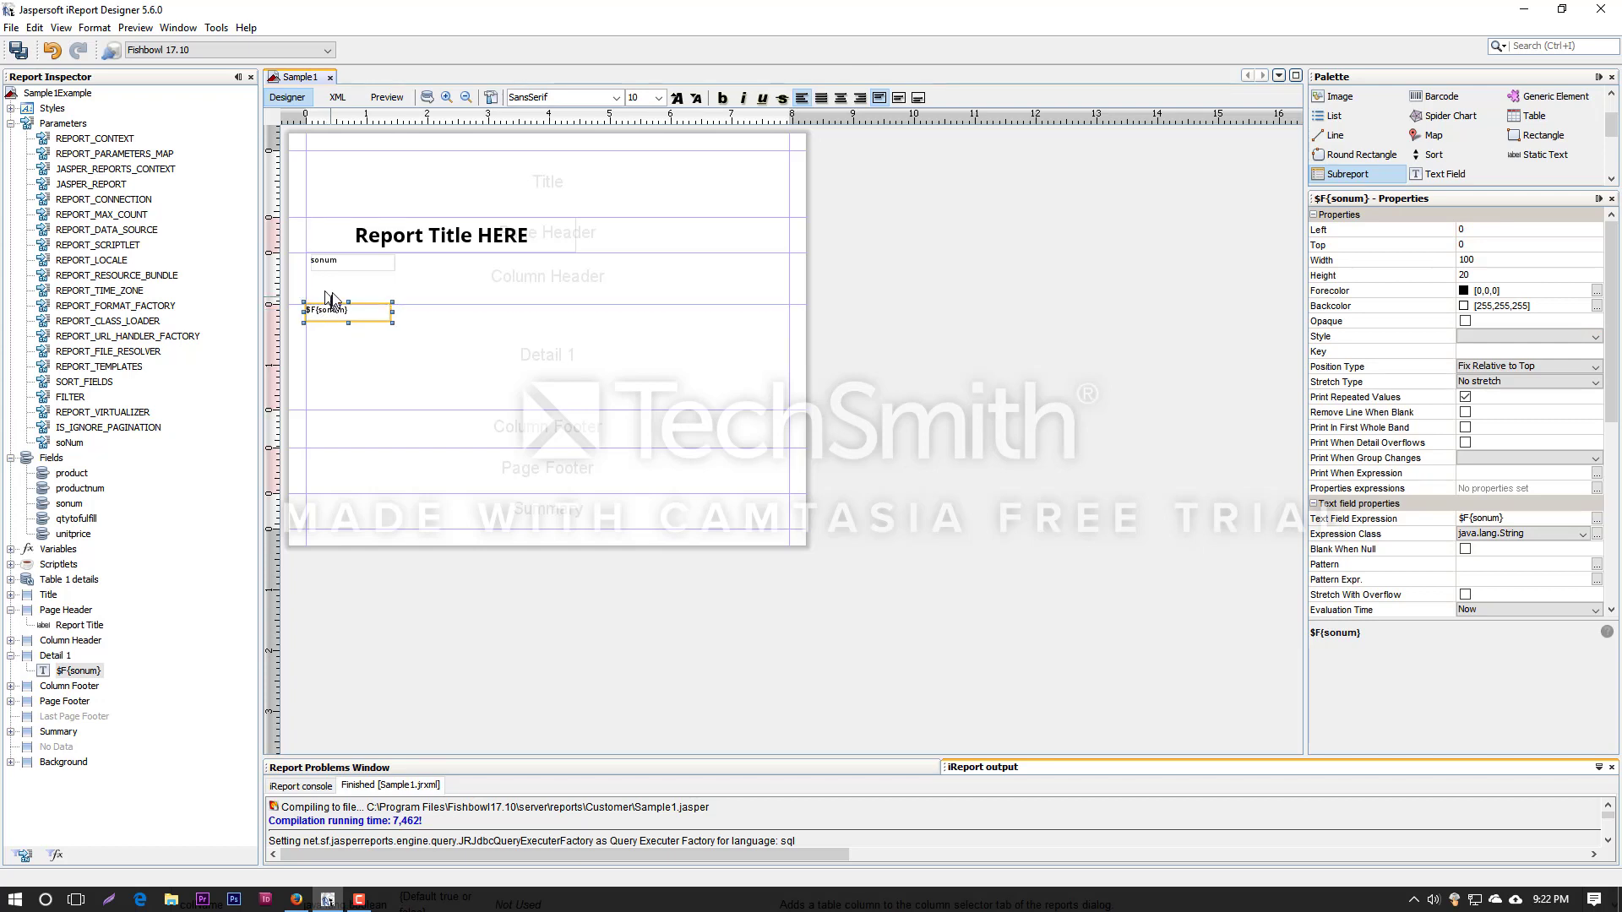
click(339, 265)
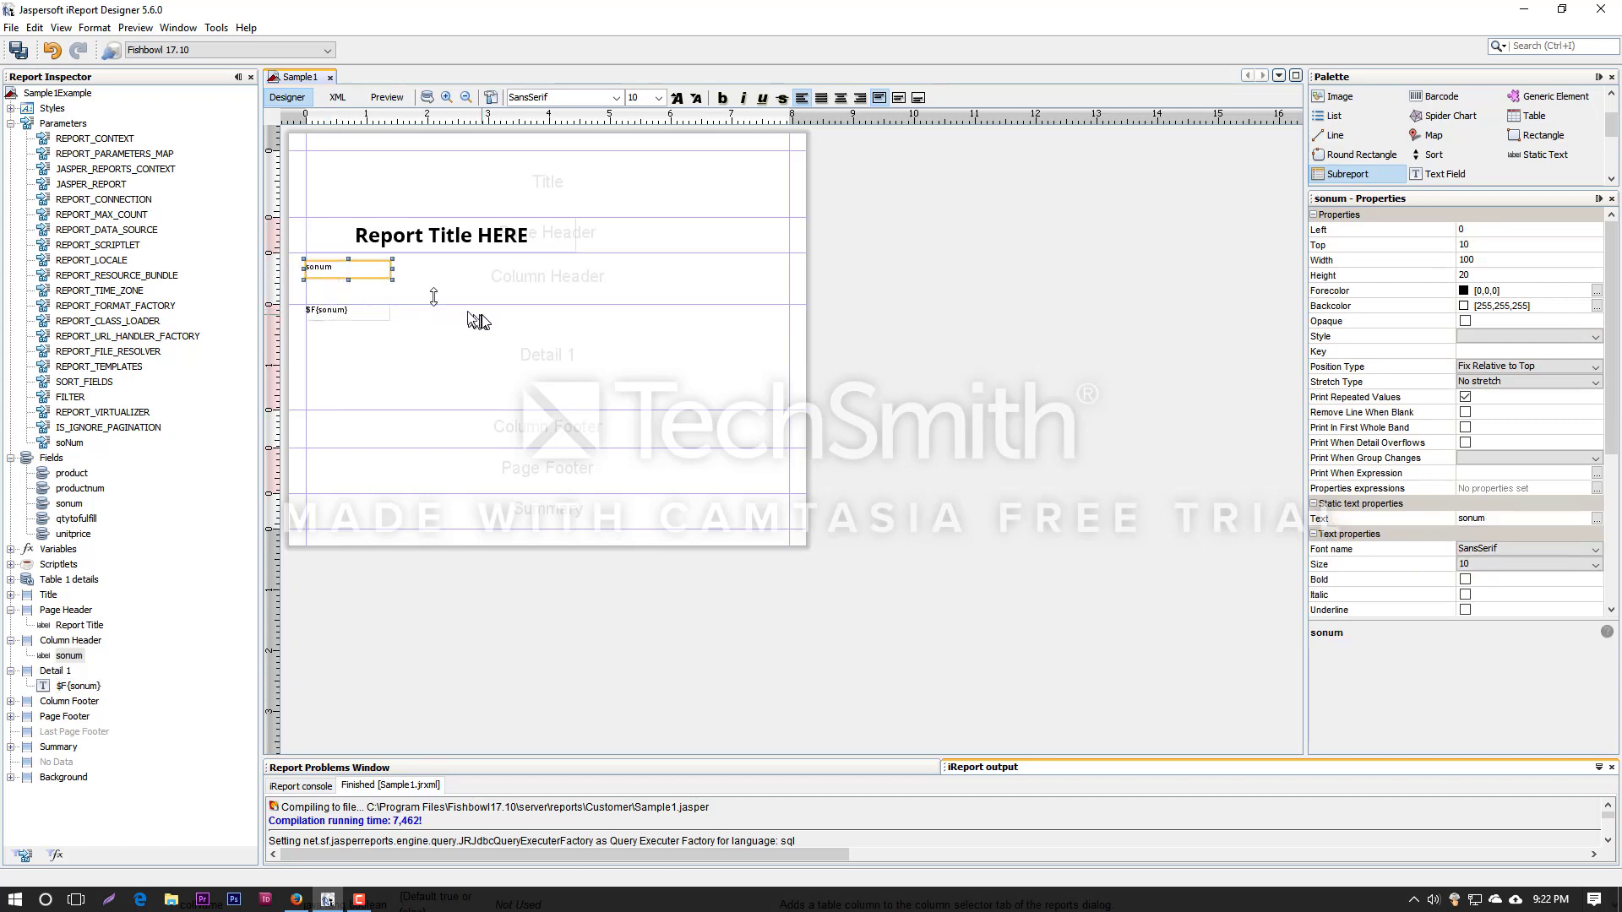
drag(372, 274, 372, 266)
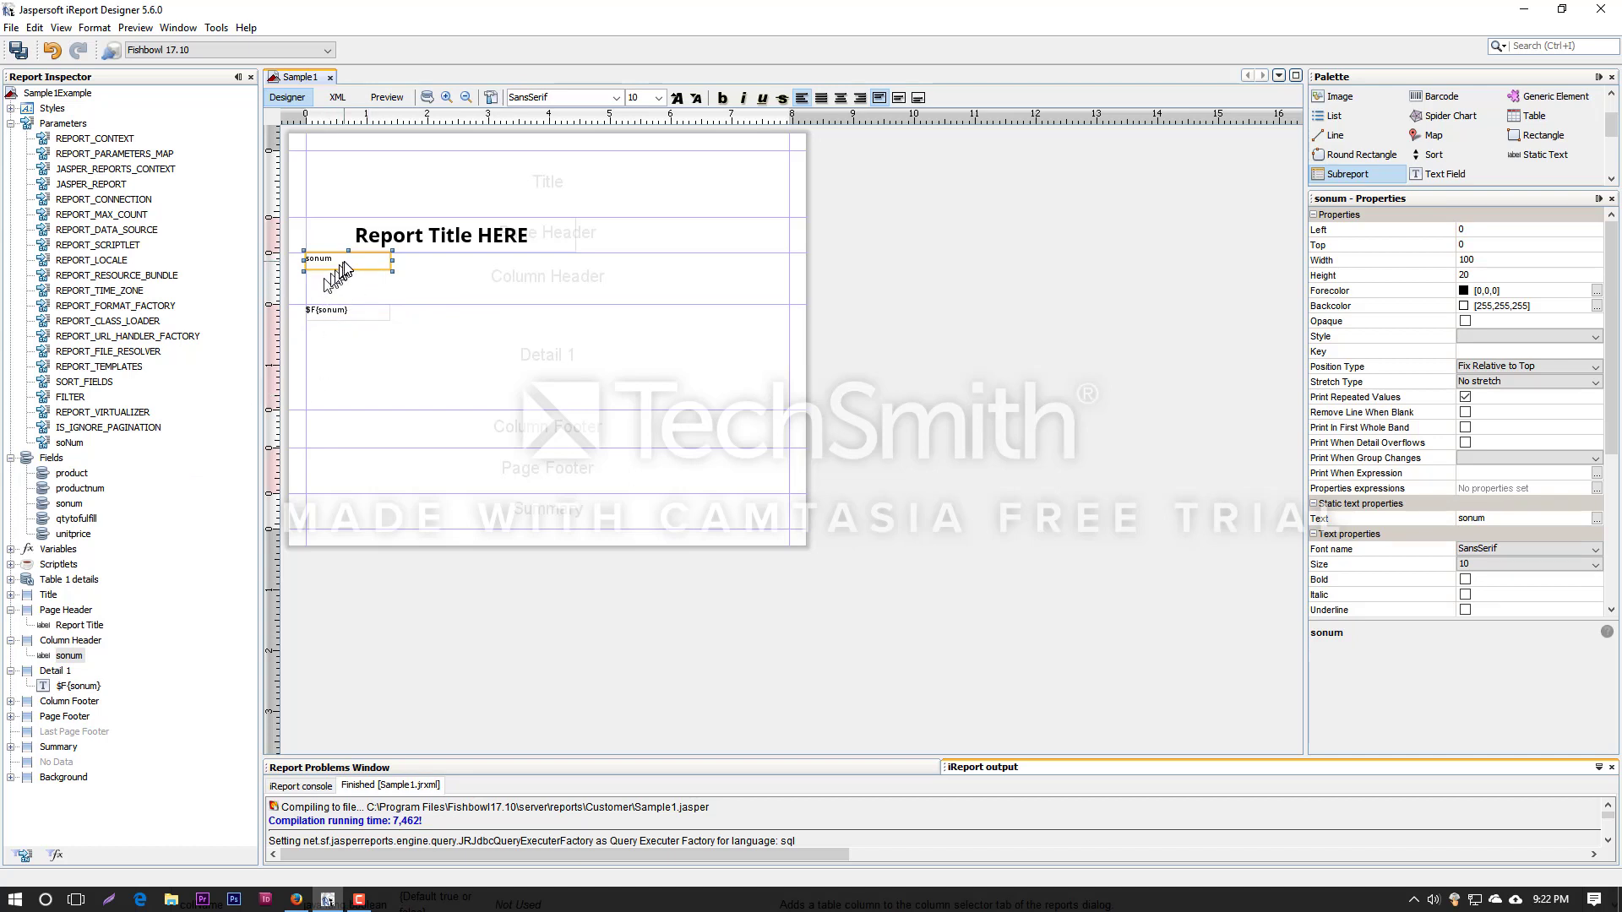
Change the sonum column label to "SO Num" and shrink the Column Header and Detail 1 bands to fit their contents.
double_click(348, 269)
text(so Num)
key(Return)
double_click(488, 304)
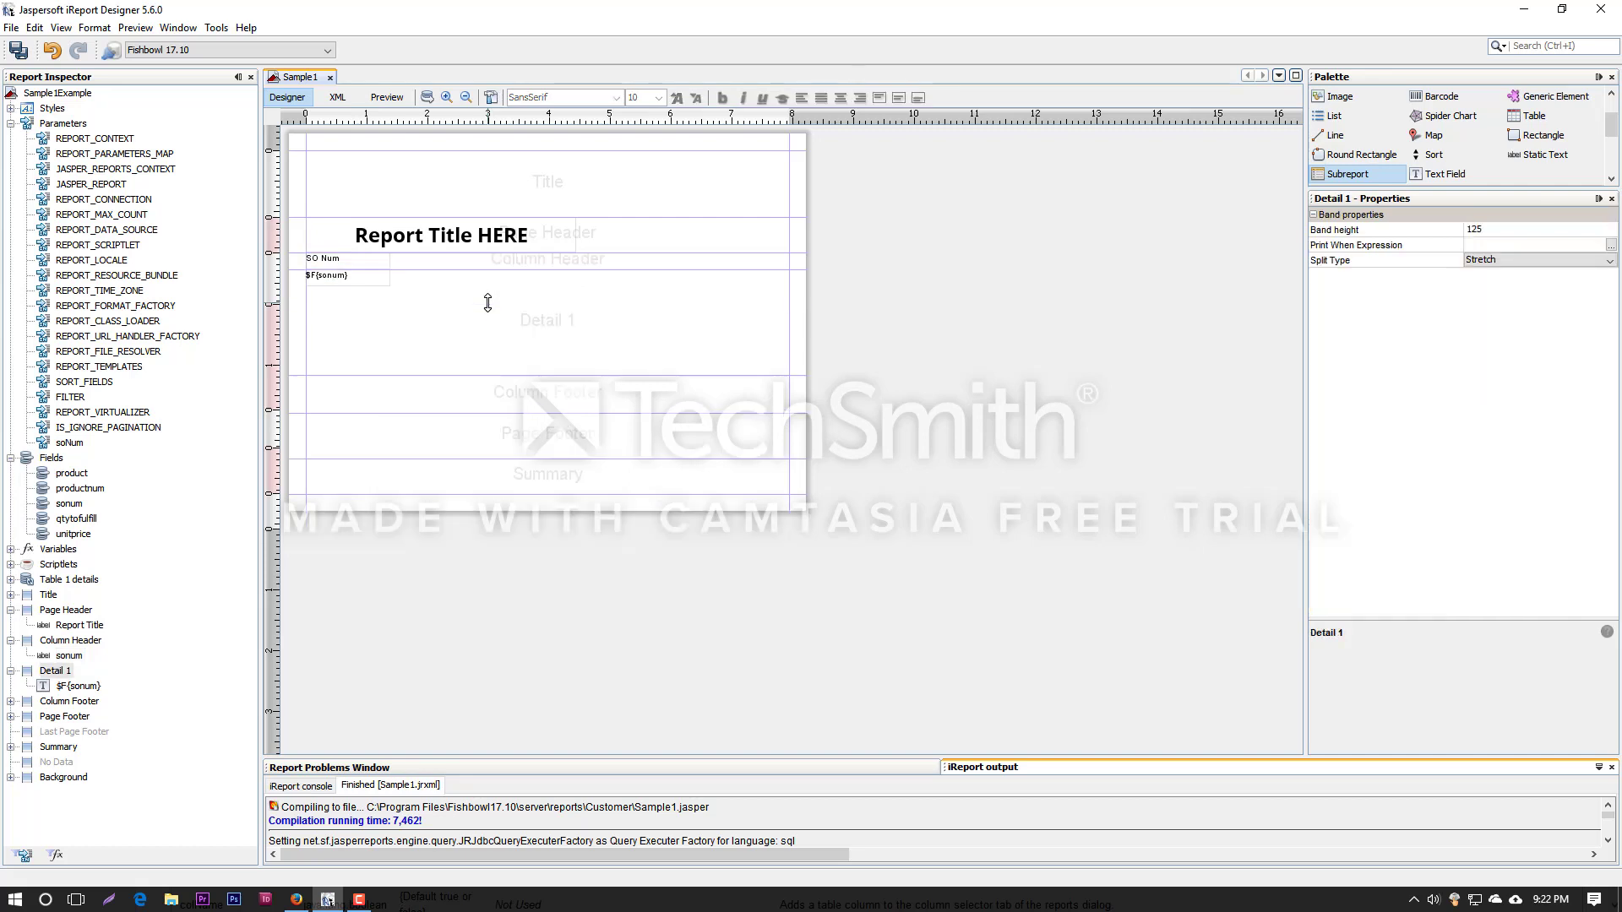
double_click(462, 374)
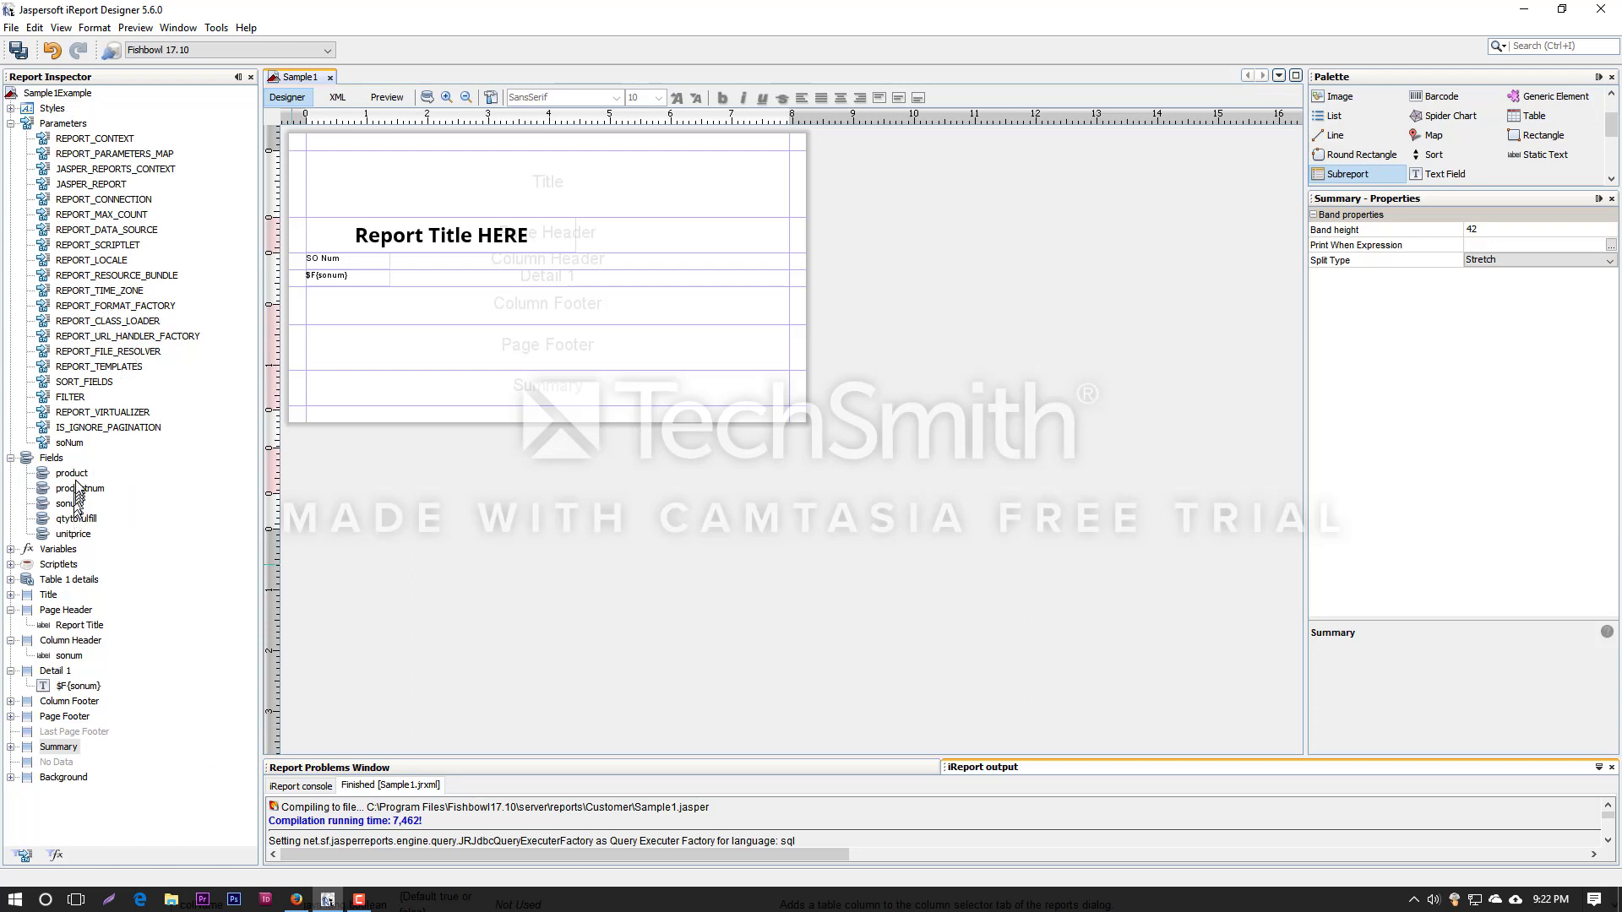
Add the product and productnum fields to Detail 1 beside the sonum field, and line up the productnum column with the product column.
drag(73, 474, 389, 282)
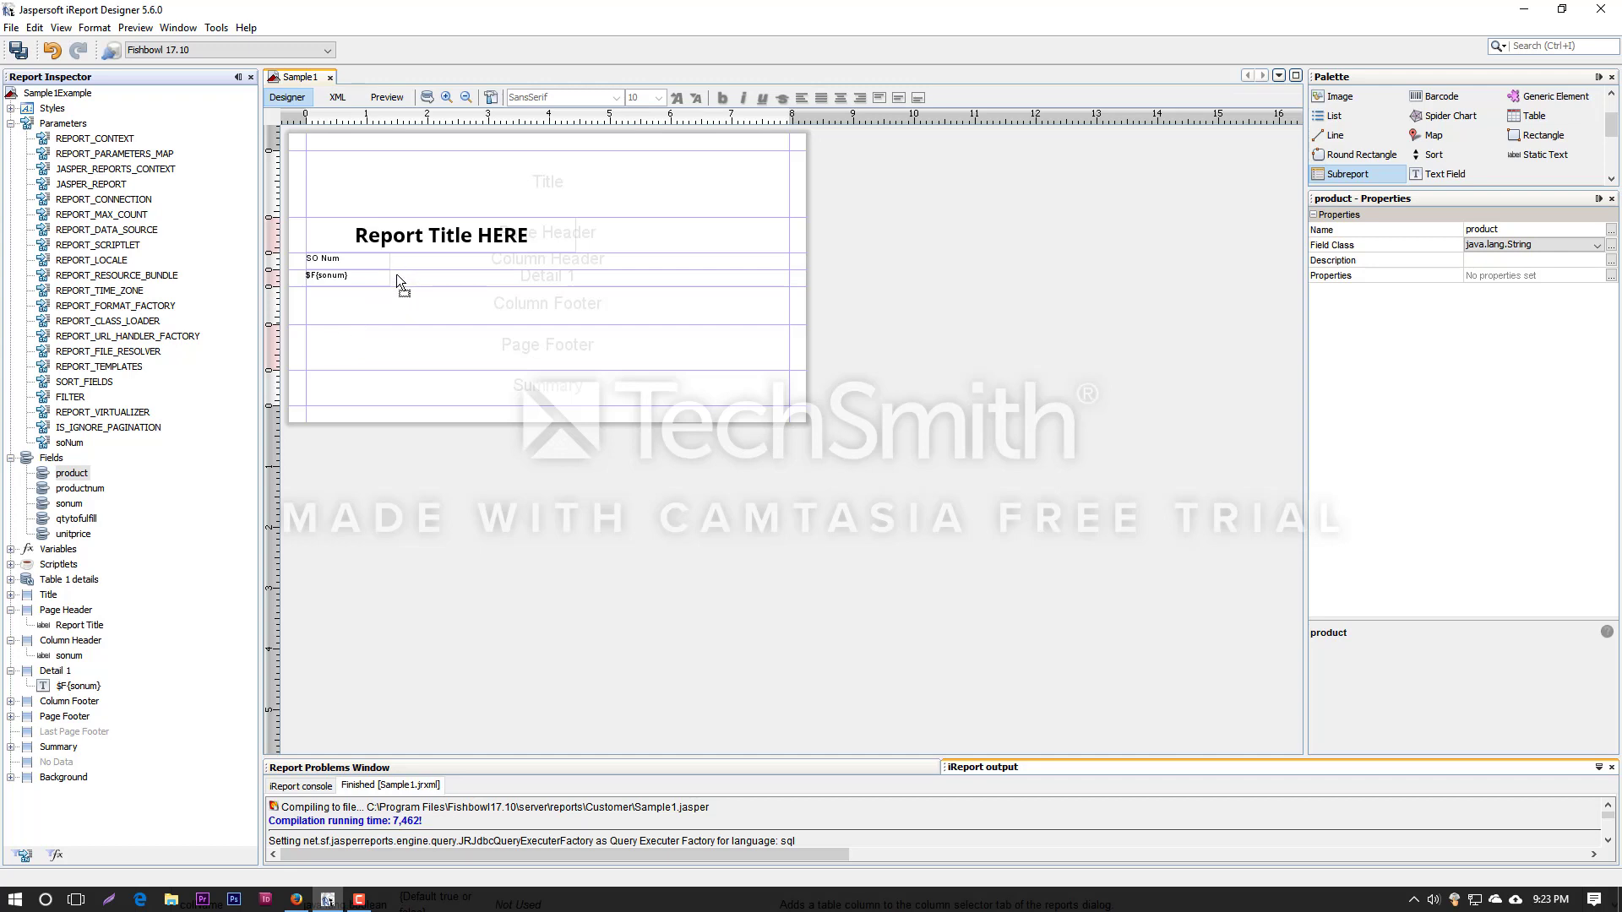
drag(397, 274, 389, 274)
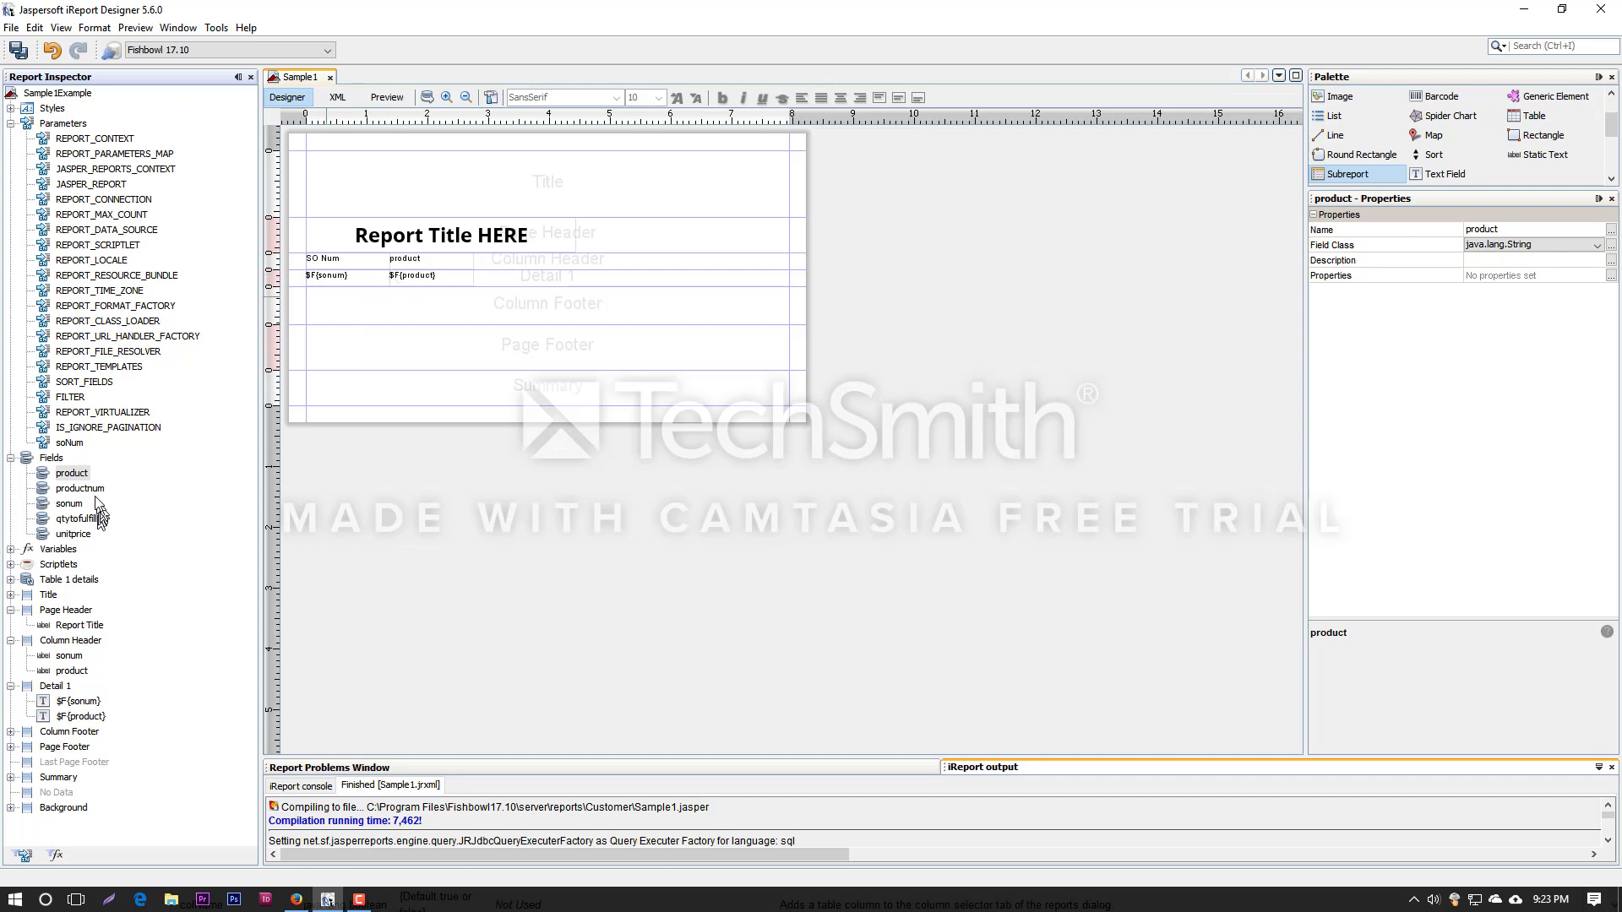
drag(81, 488, 474, 271)
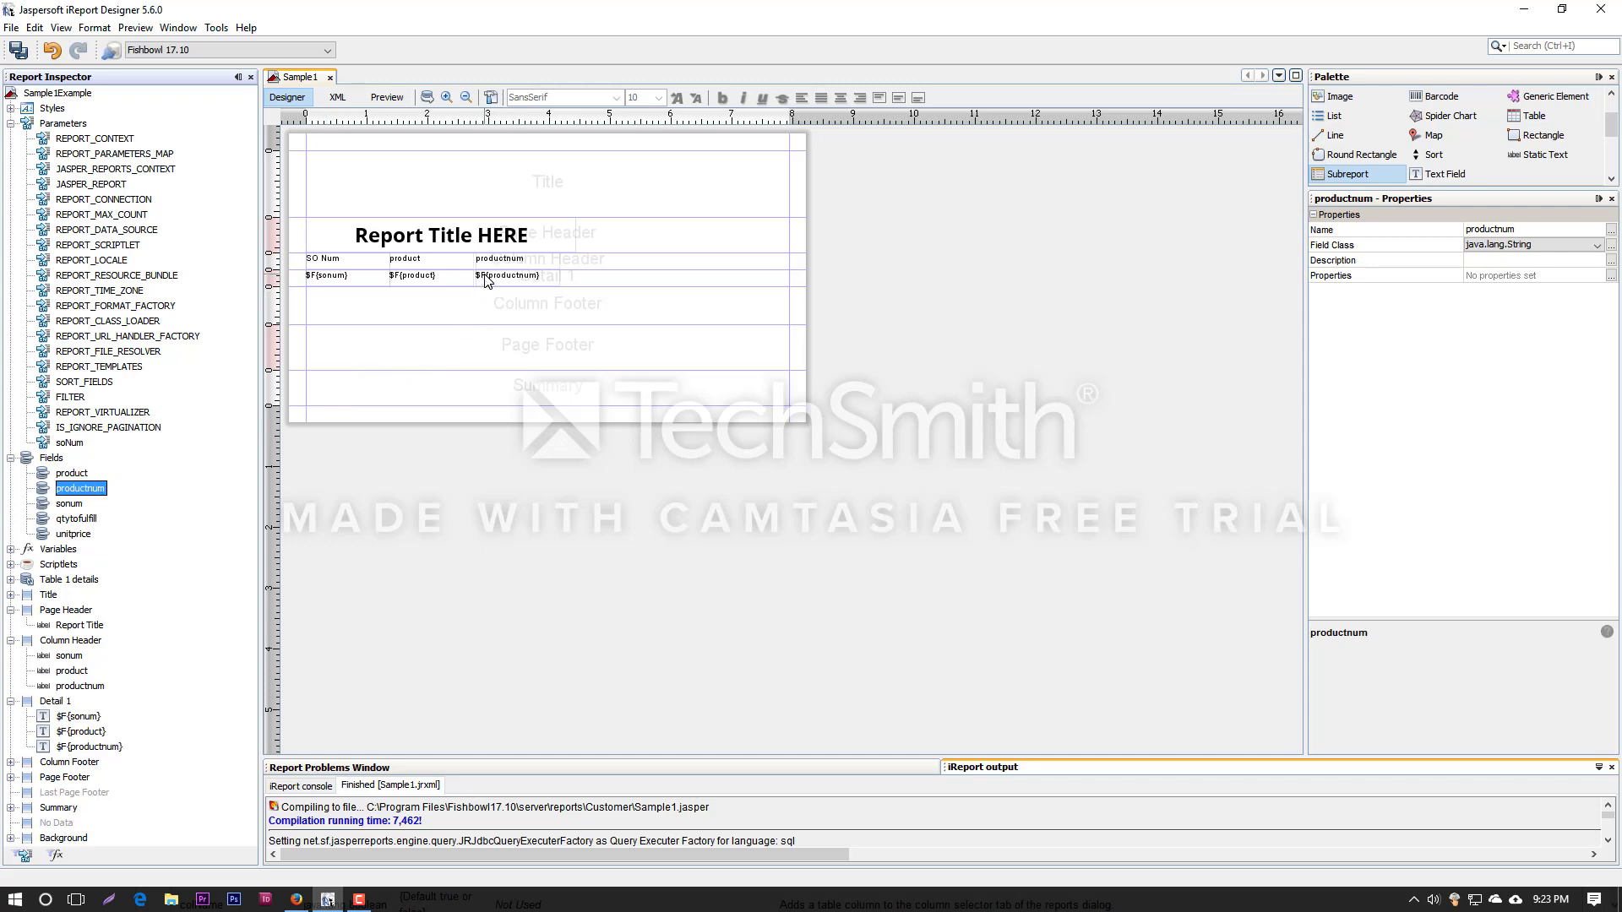
click(491, 257)
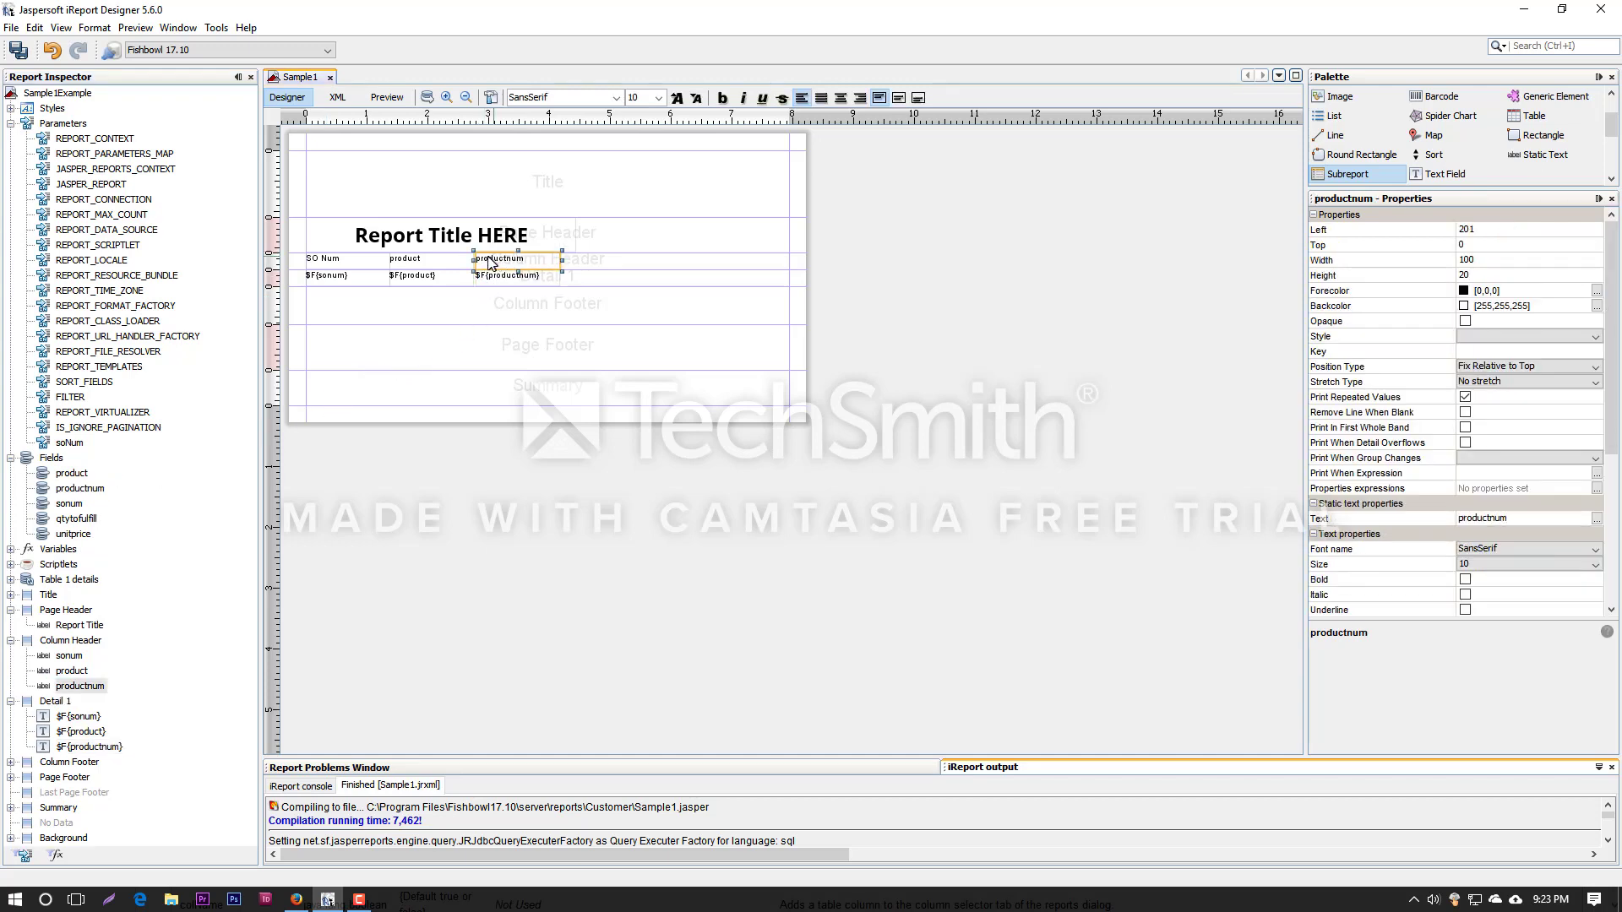
click(497, 281)
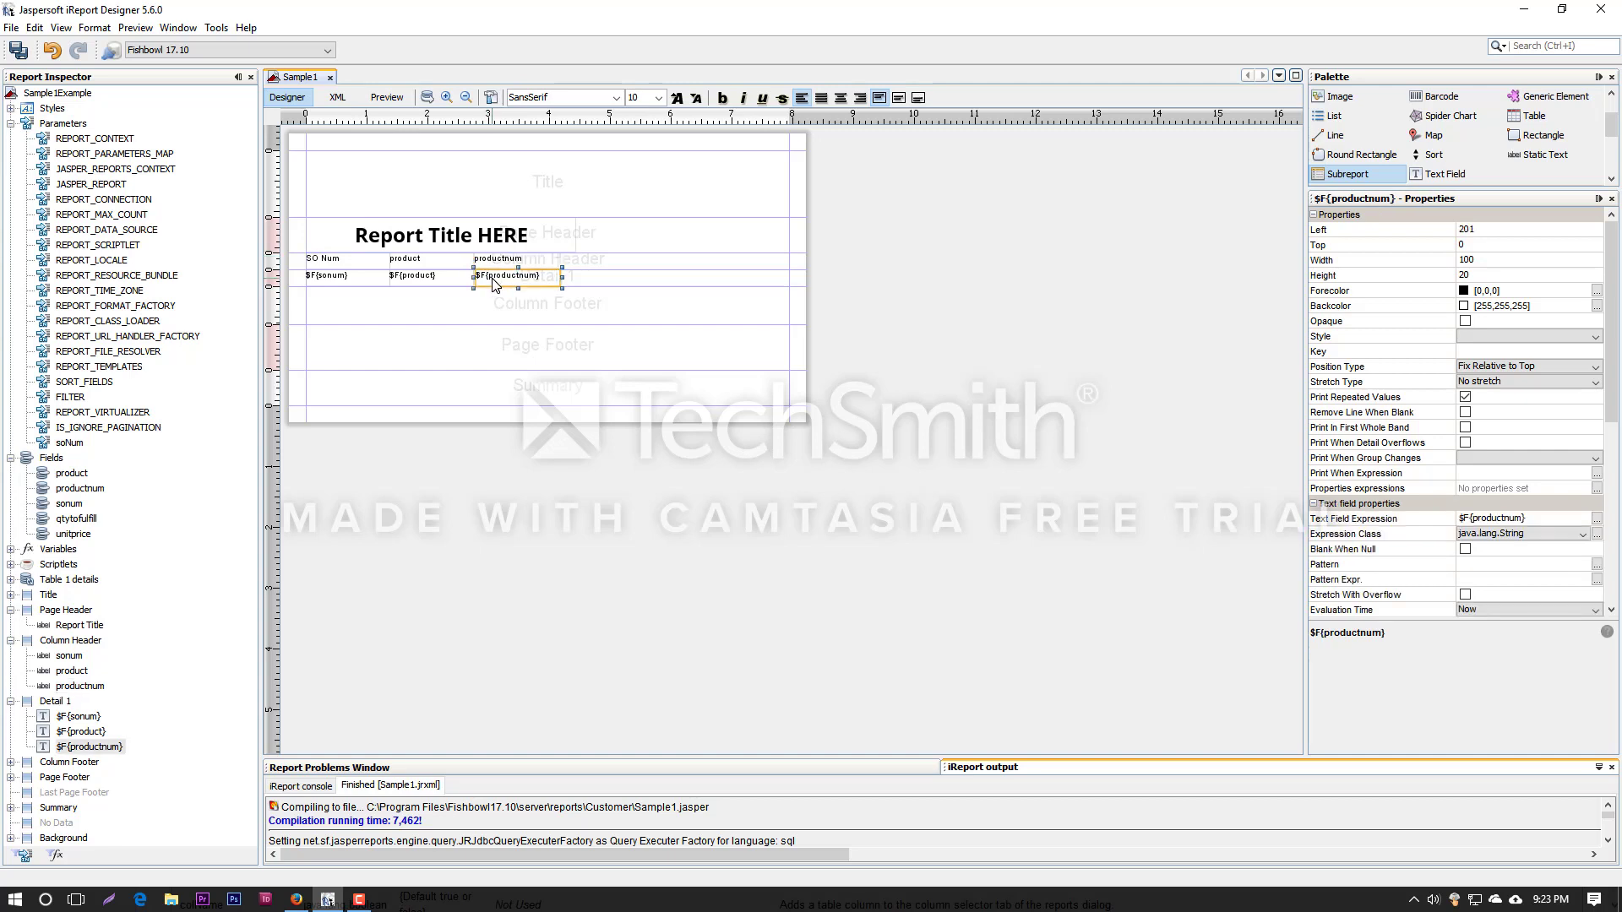
drag(496, 281, 495, 282)
click(464, 283)
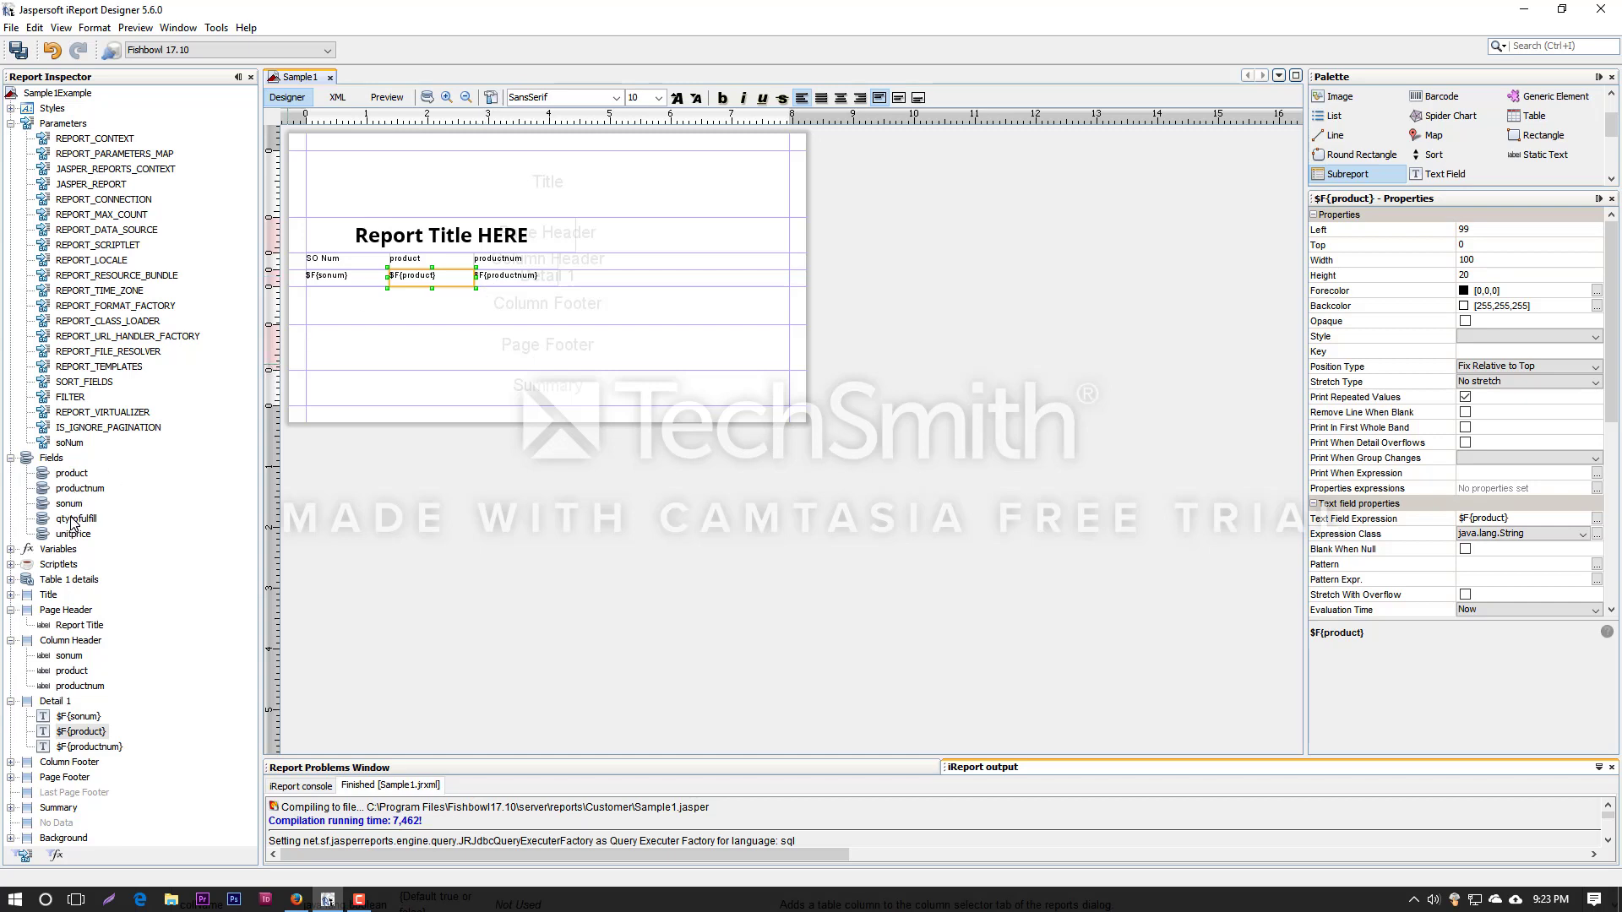
Add the qtytofulfill and unitprice fields to the rest of the Detail 1 row and align the unitprice label and field with their neighbours.
drag(71, 521, 558, 272)
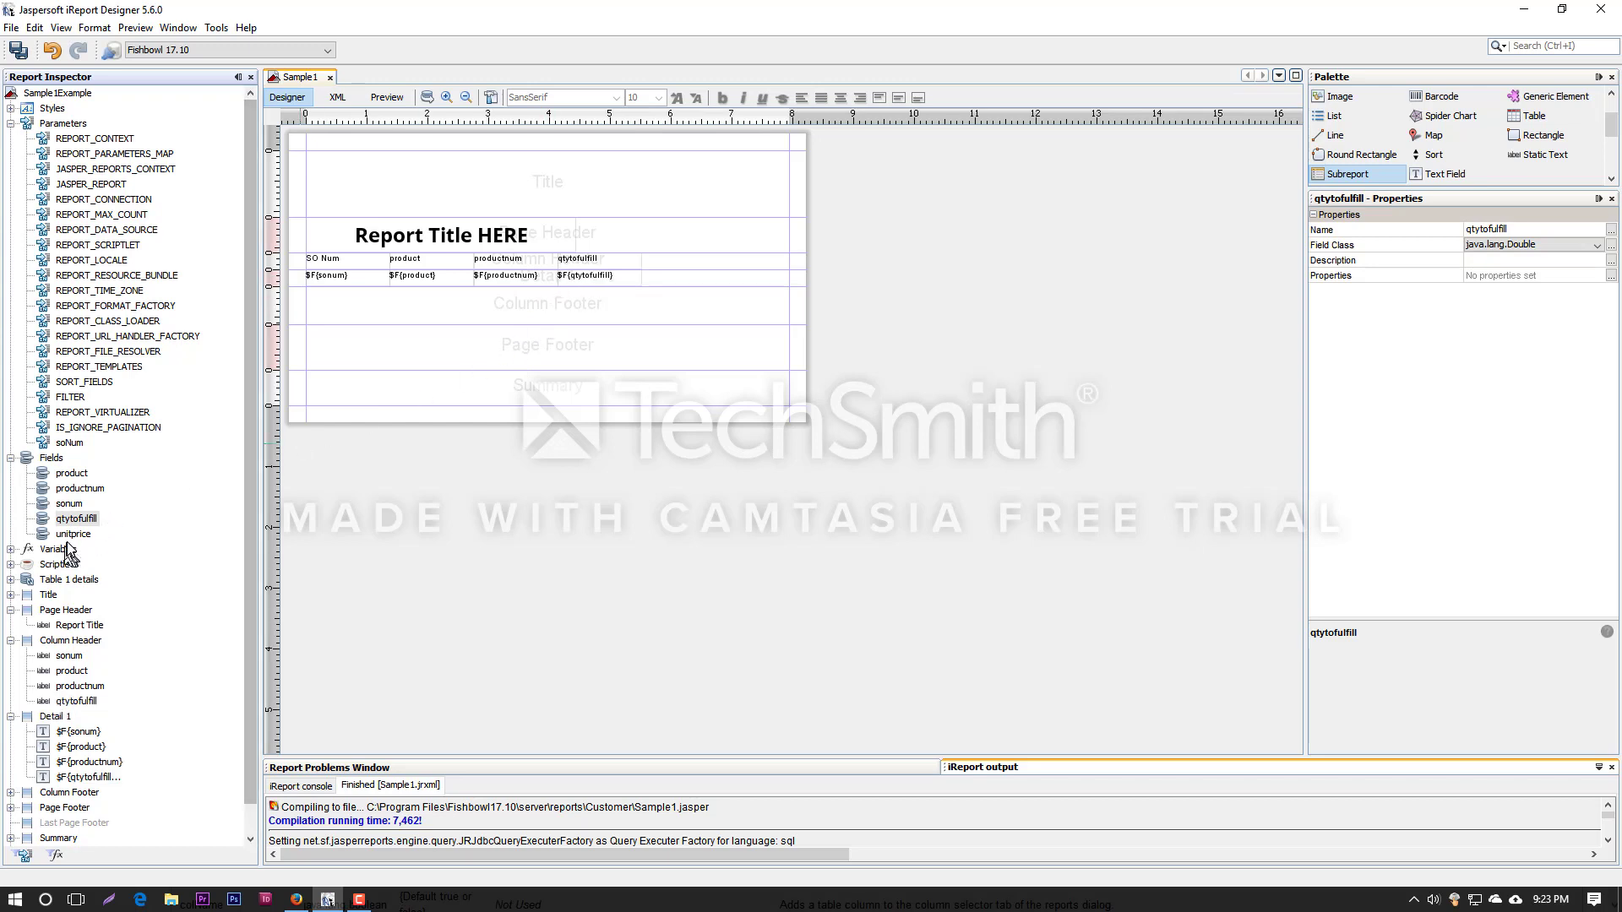
drag(73, 534, 644, 271)
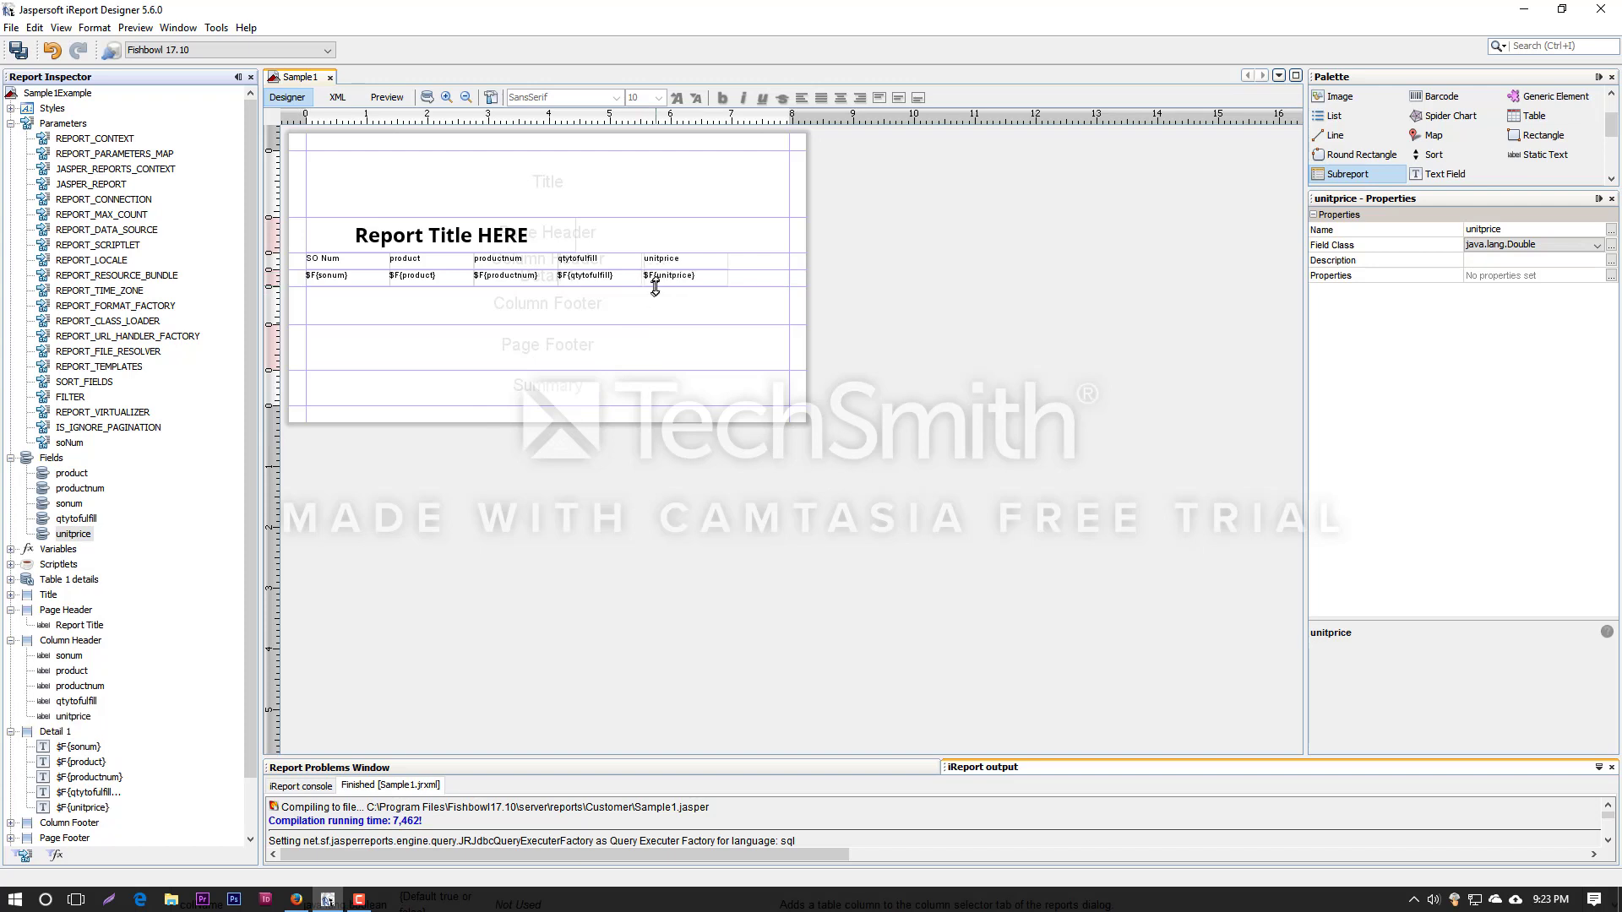
click(673, 262)
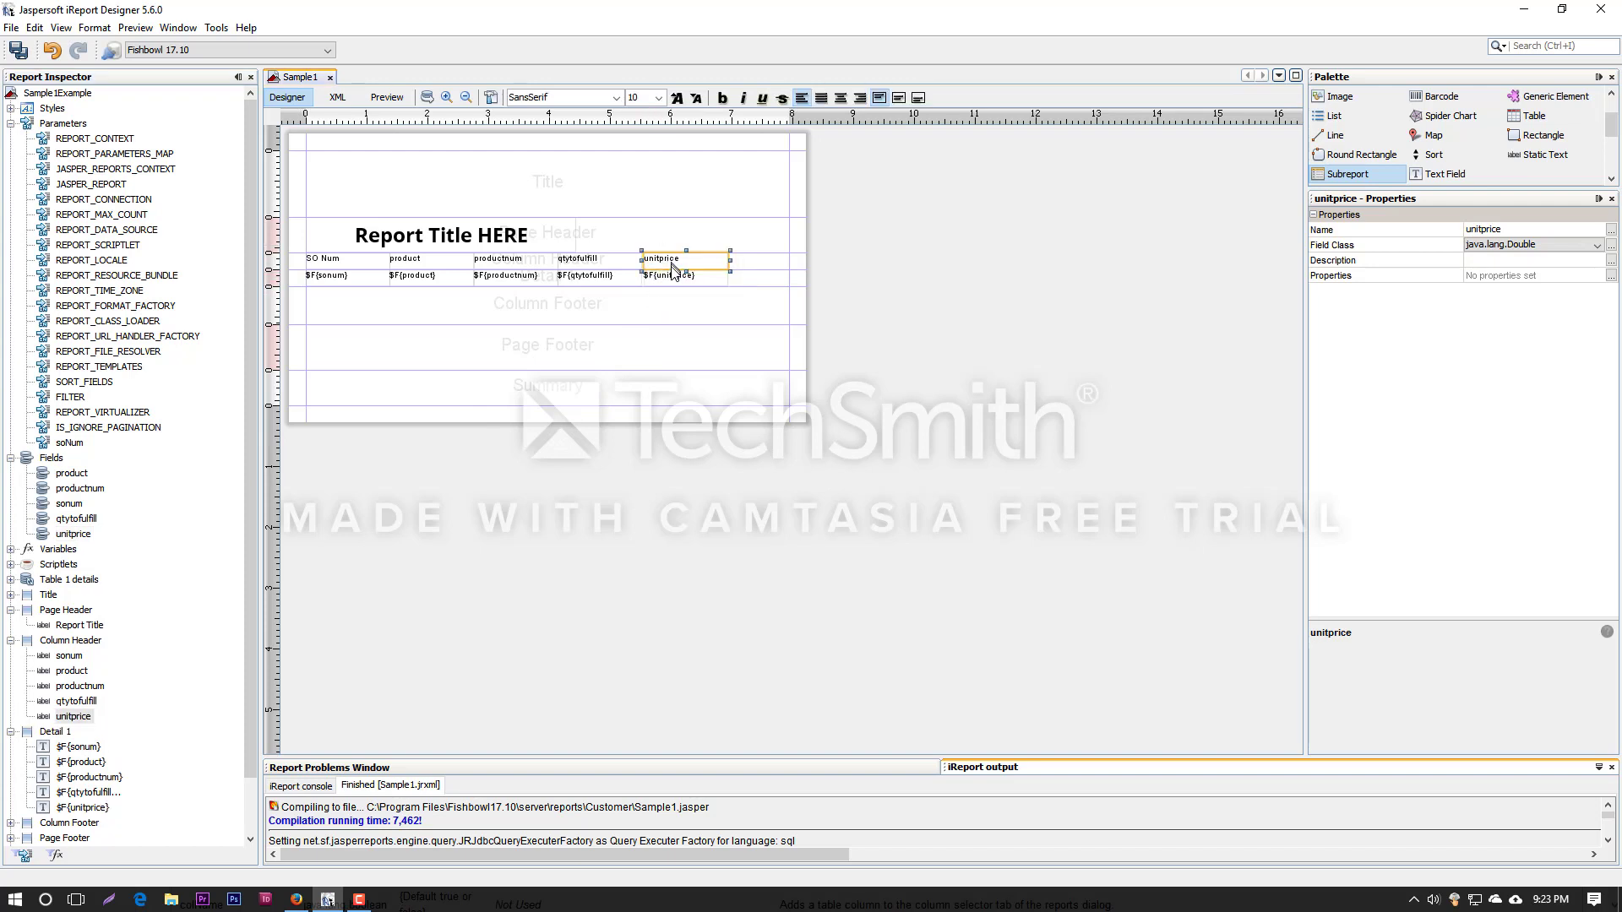
shift+click(670, 279)
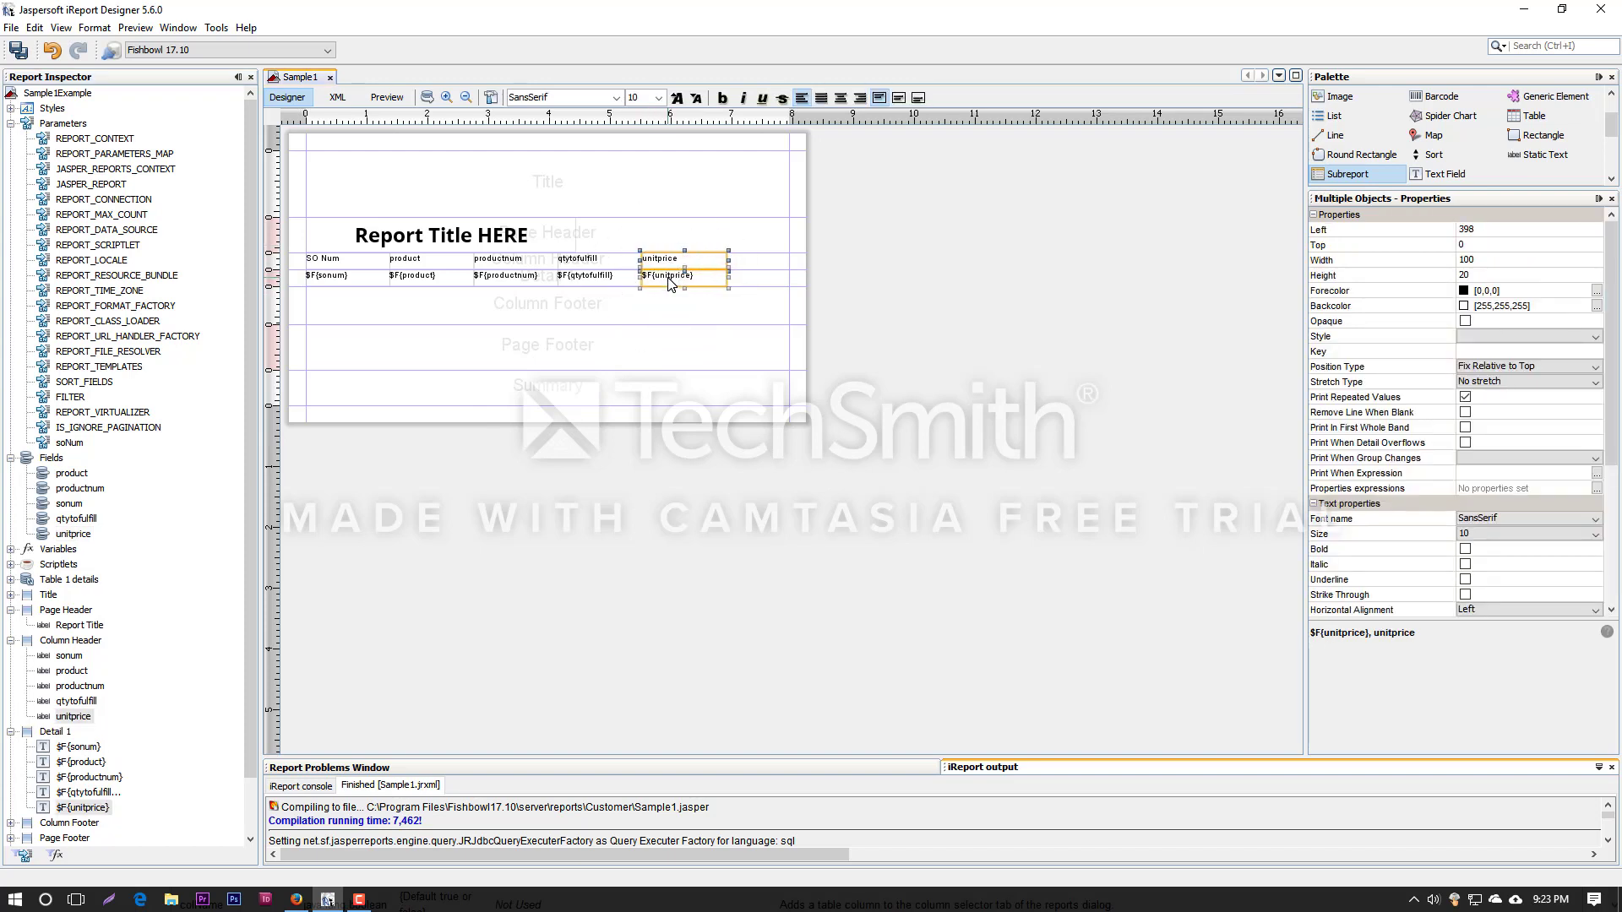
click(523, 322)
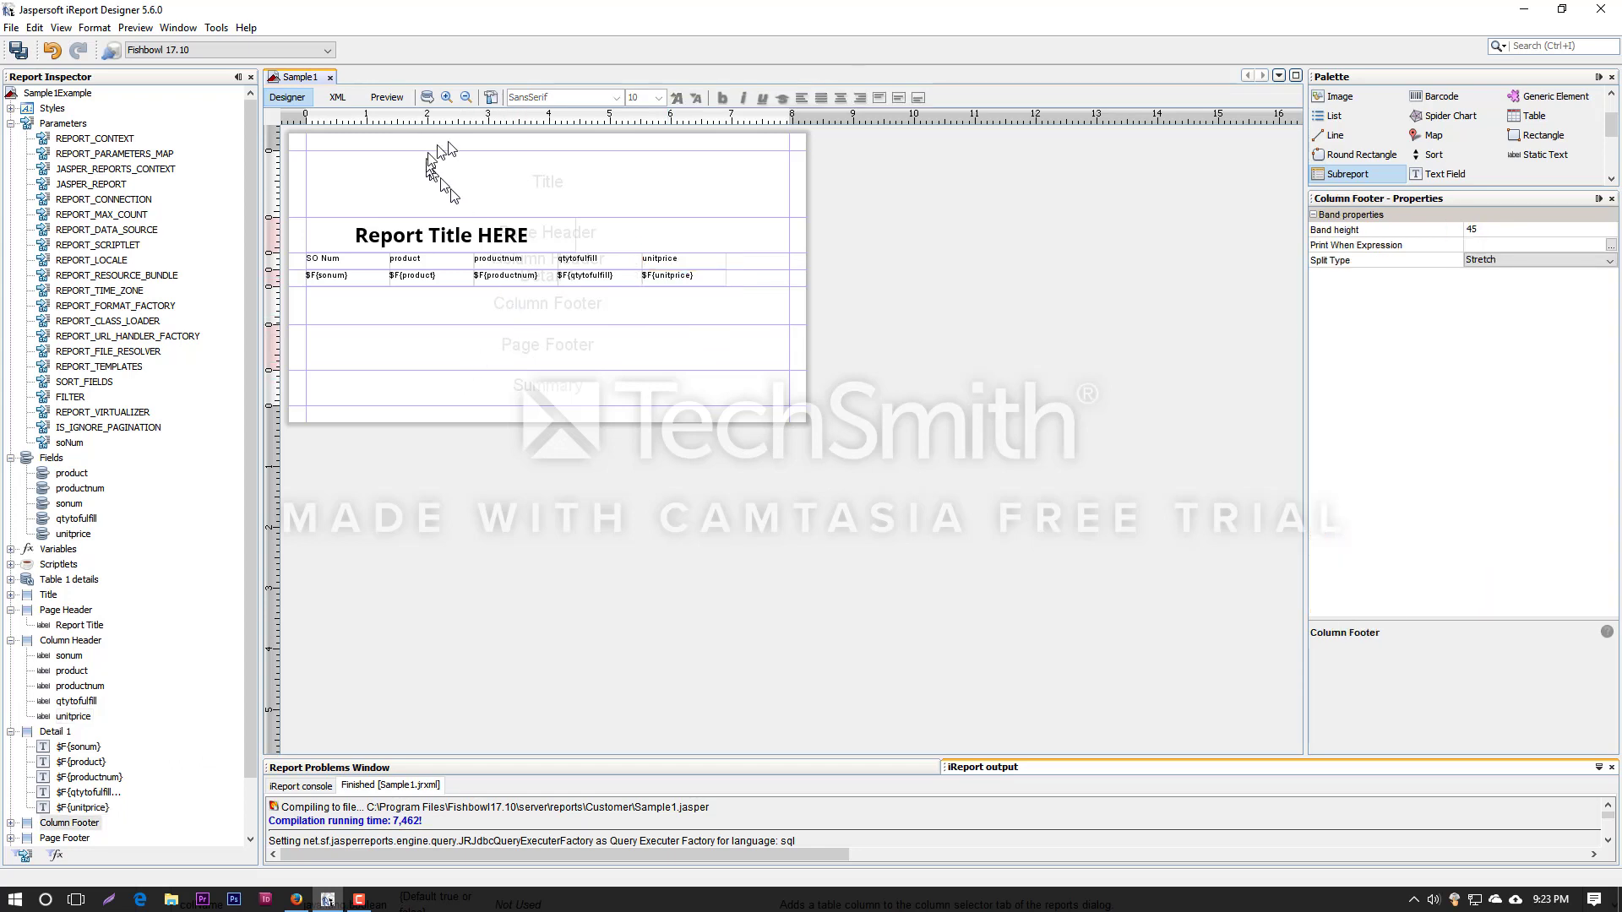
Compile the Sample1 report.
click(491, 98)
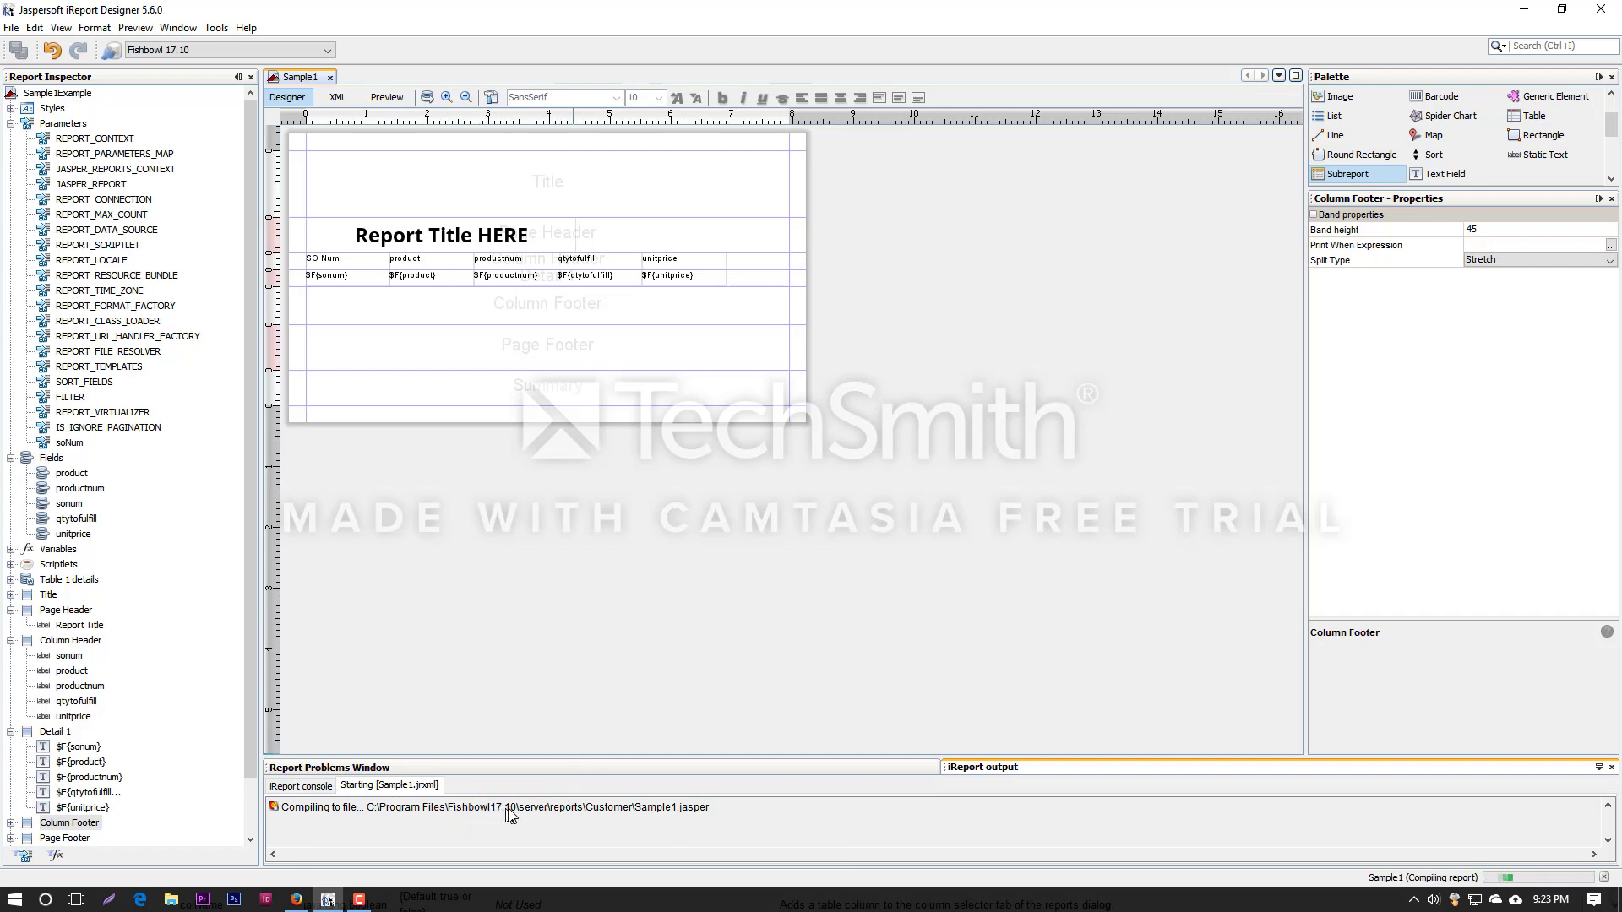
click(632, 815)
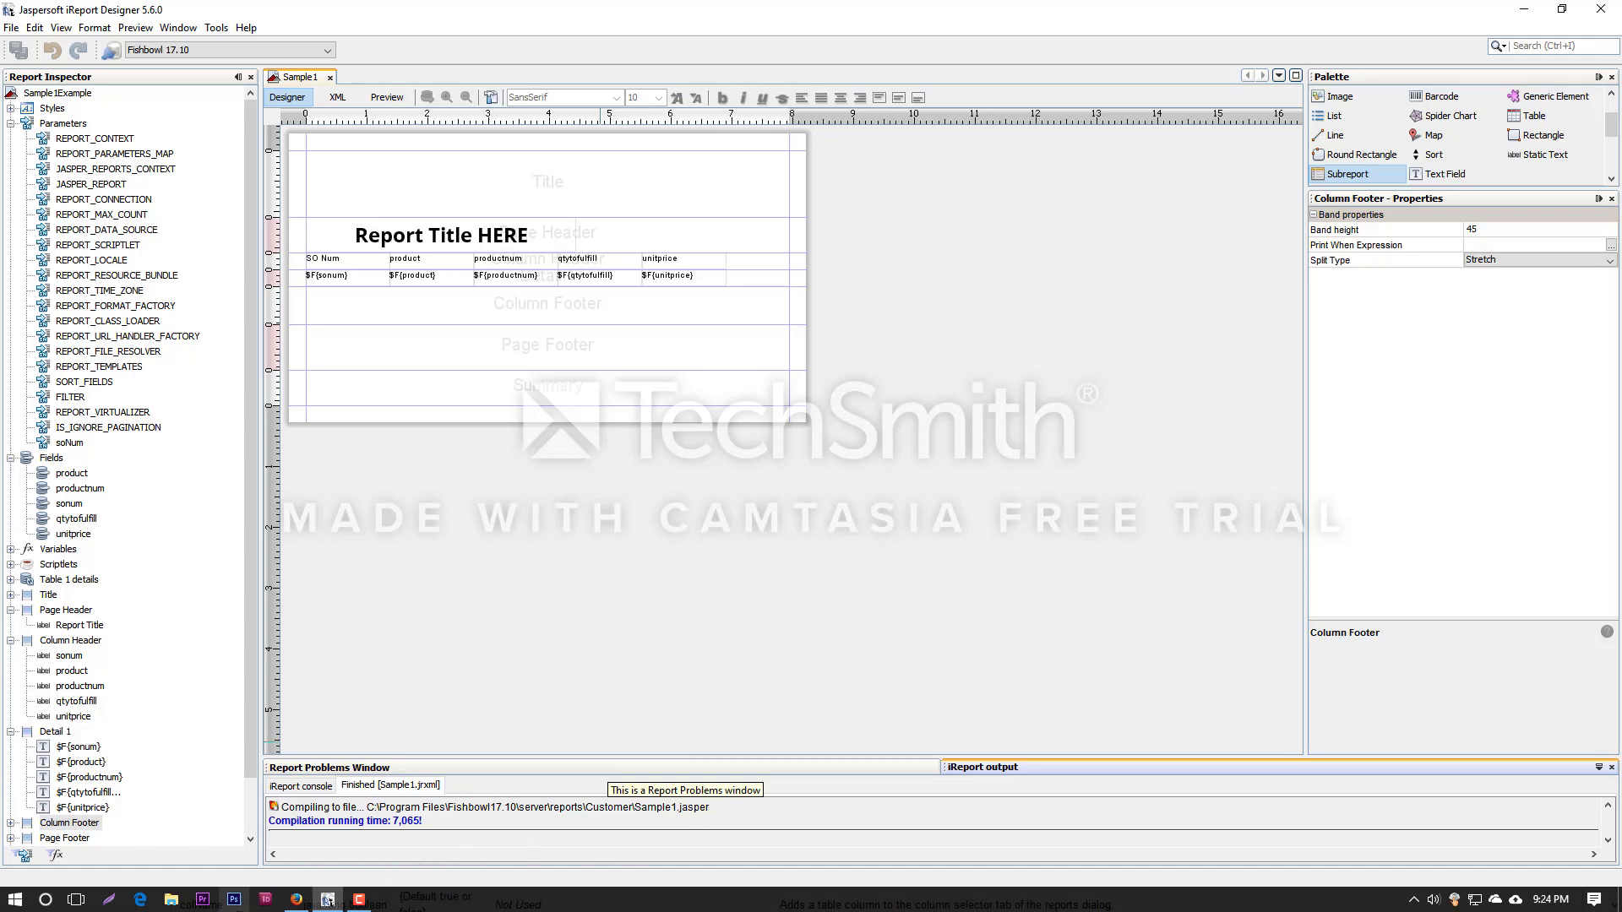
Launch the Fishbowl Server and the Fishbowl Client.
click(1413, 900)
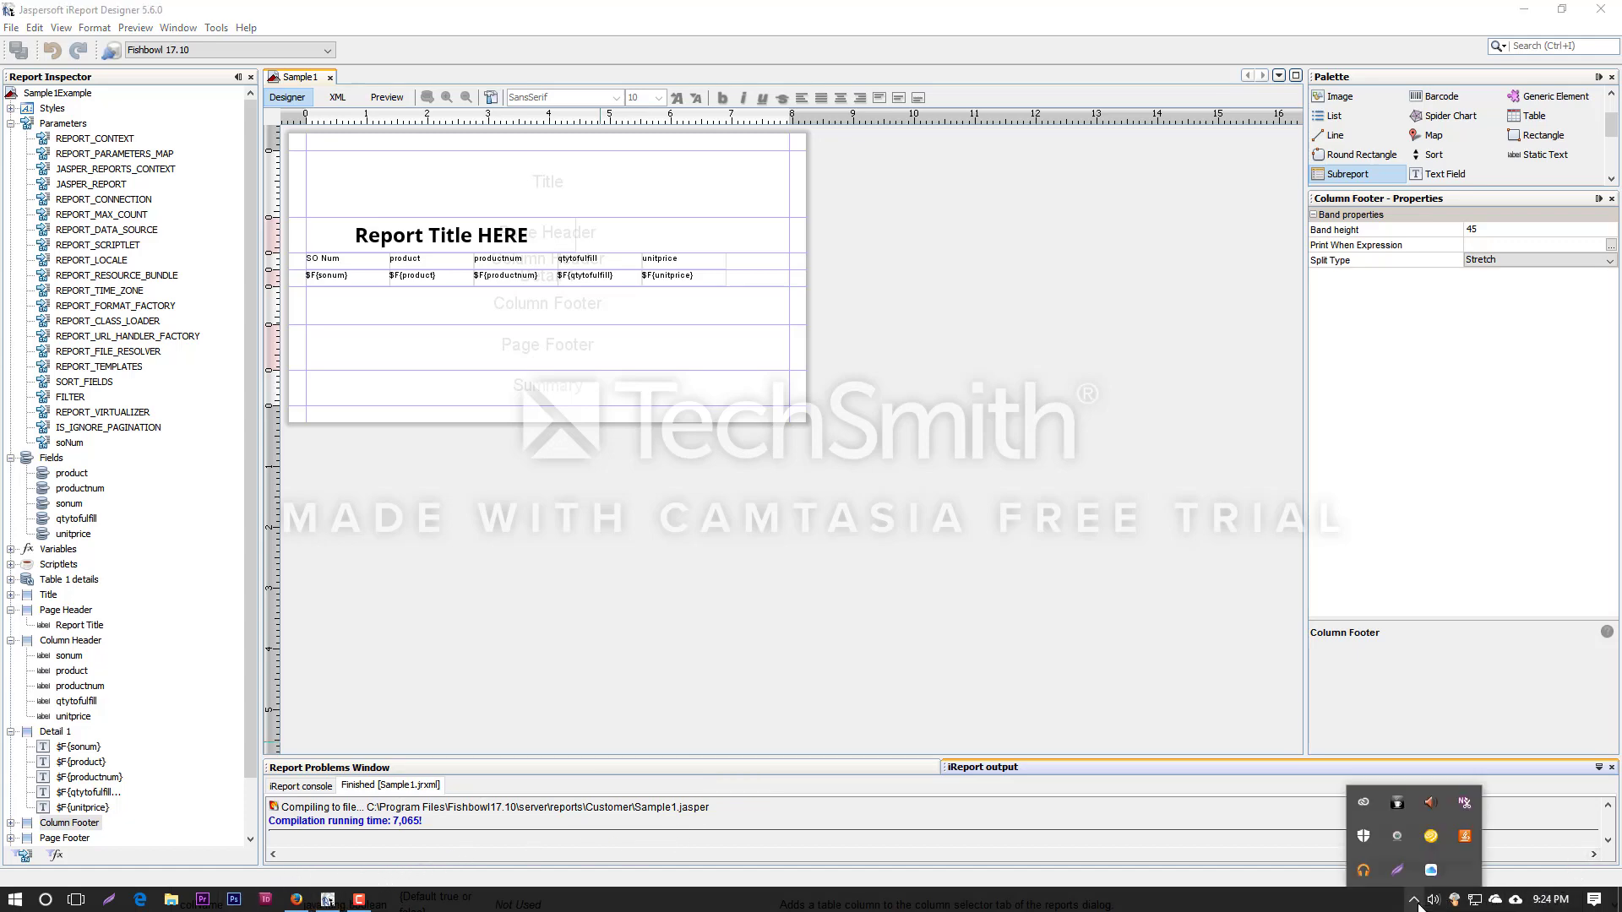
key(super)
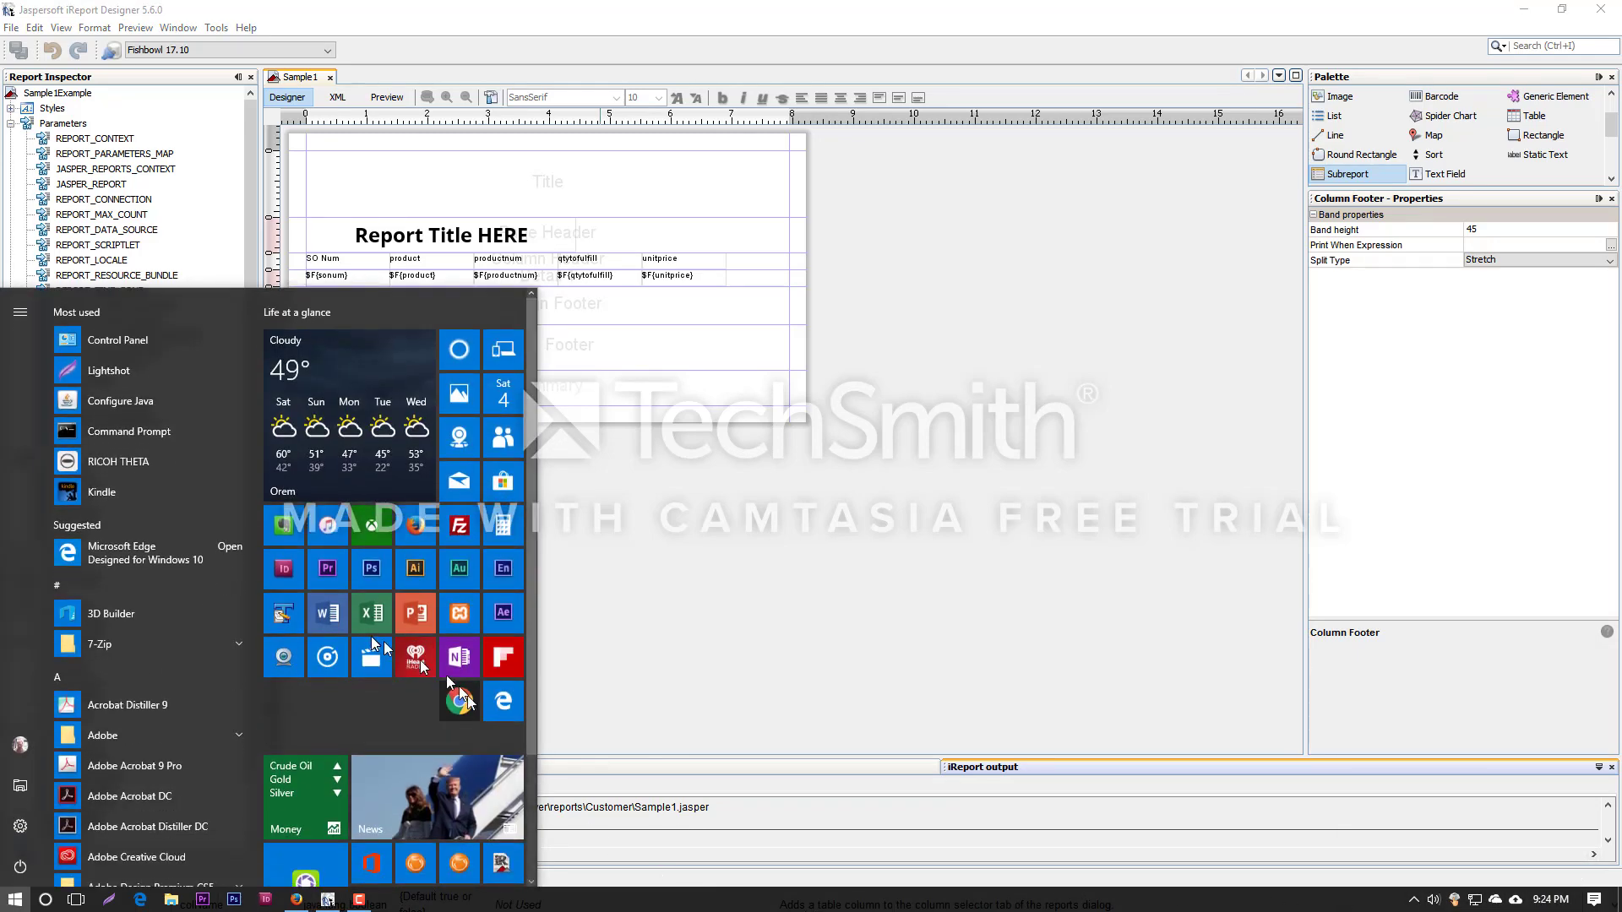
scroll(377, 653, down, 2)
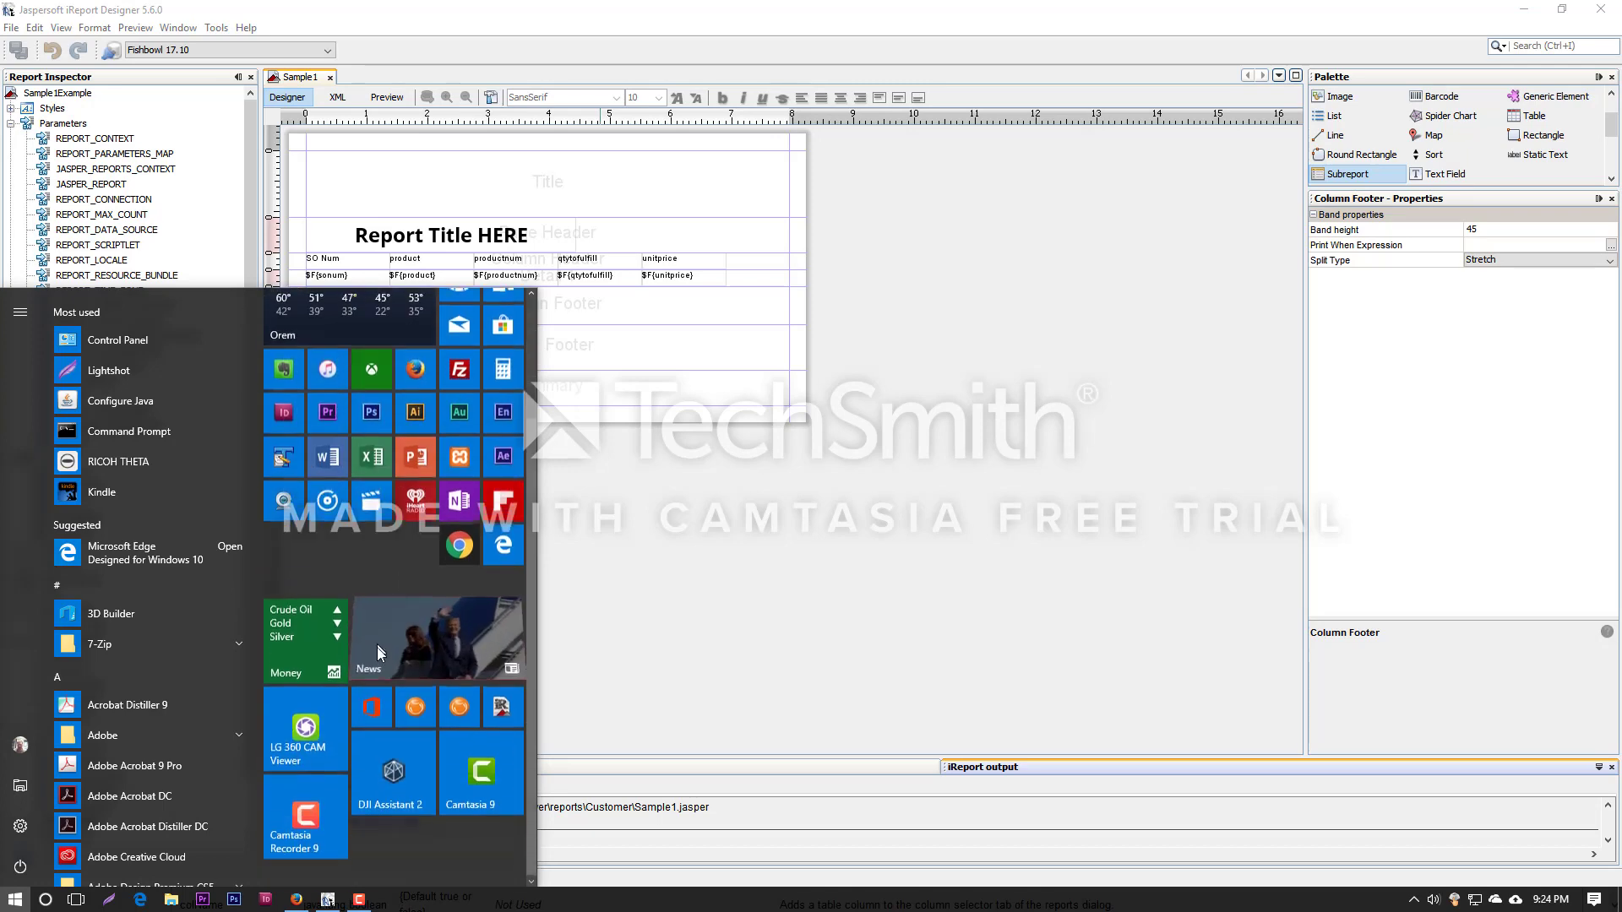
click(457, 706)
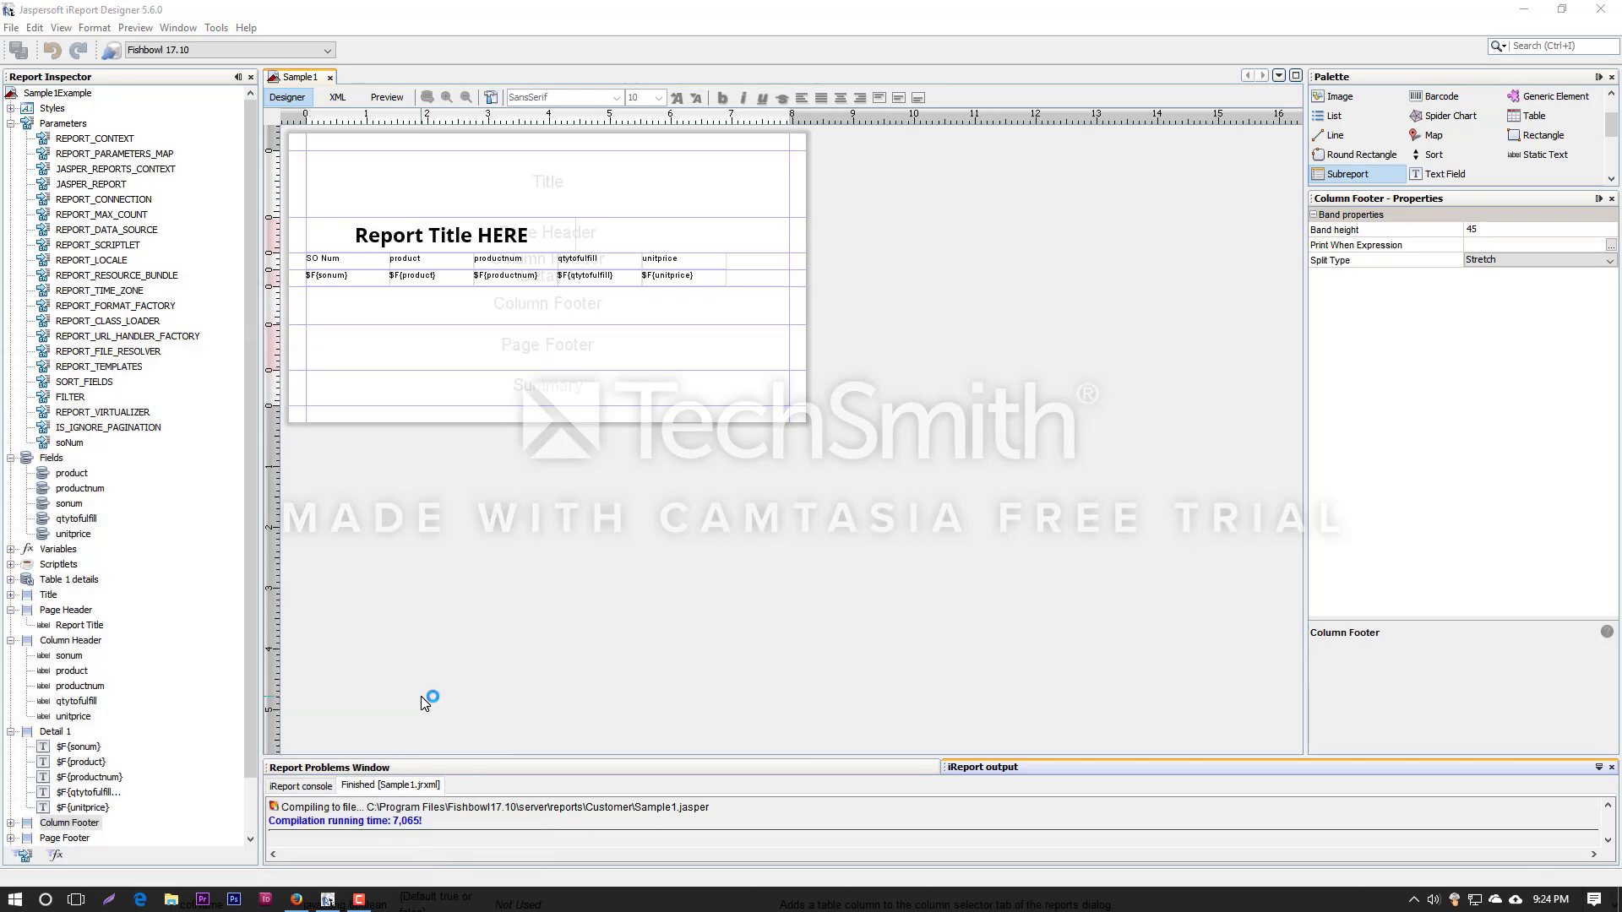
key(super)
click(461, 865)
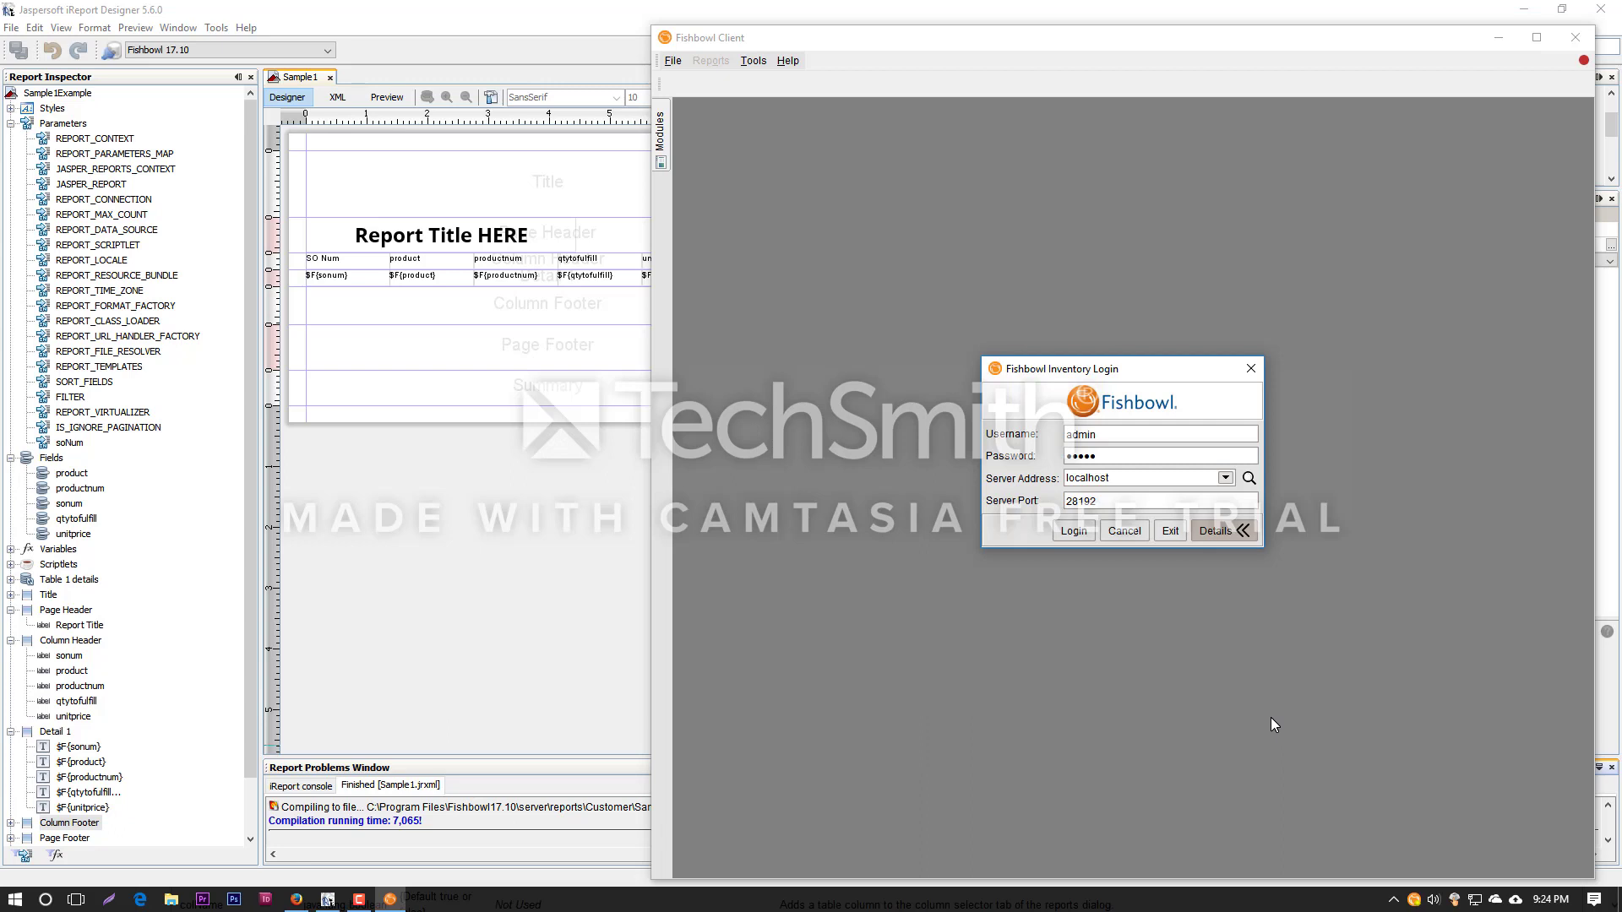
Show the Fishbowl Server window to check its startup status, and close the window.
right_click(1413, 900)
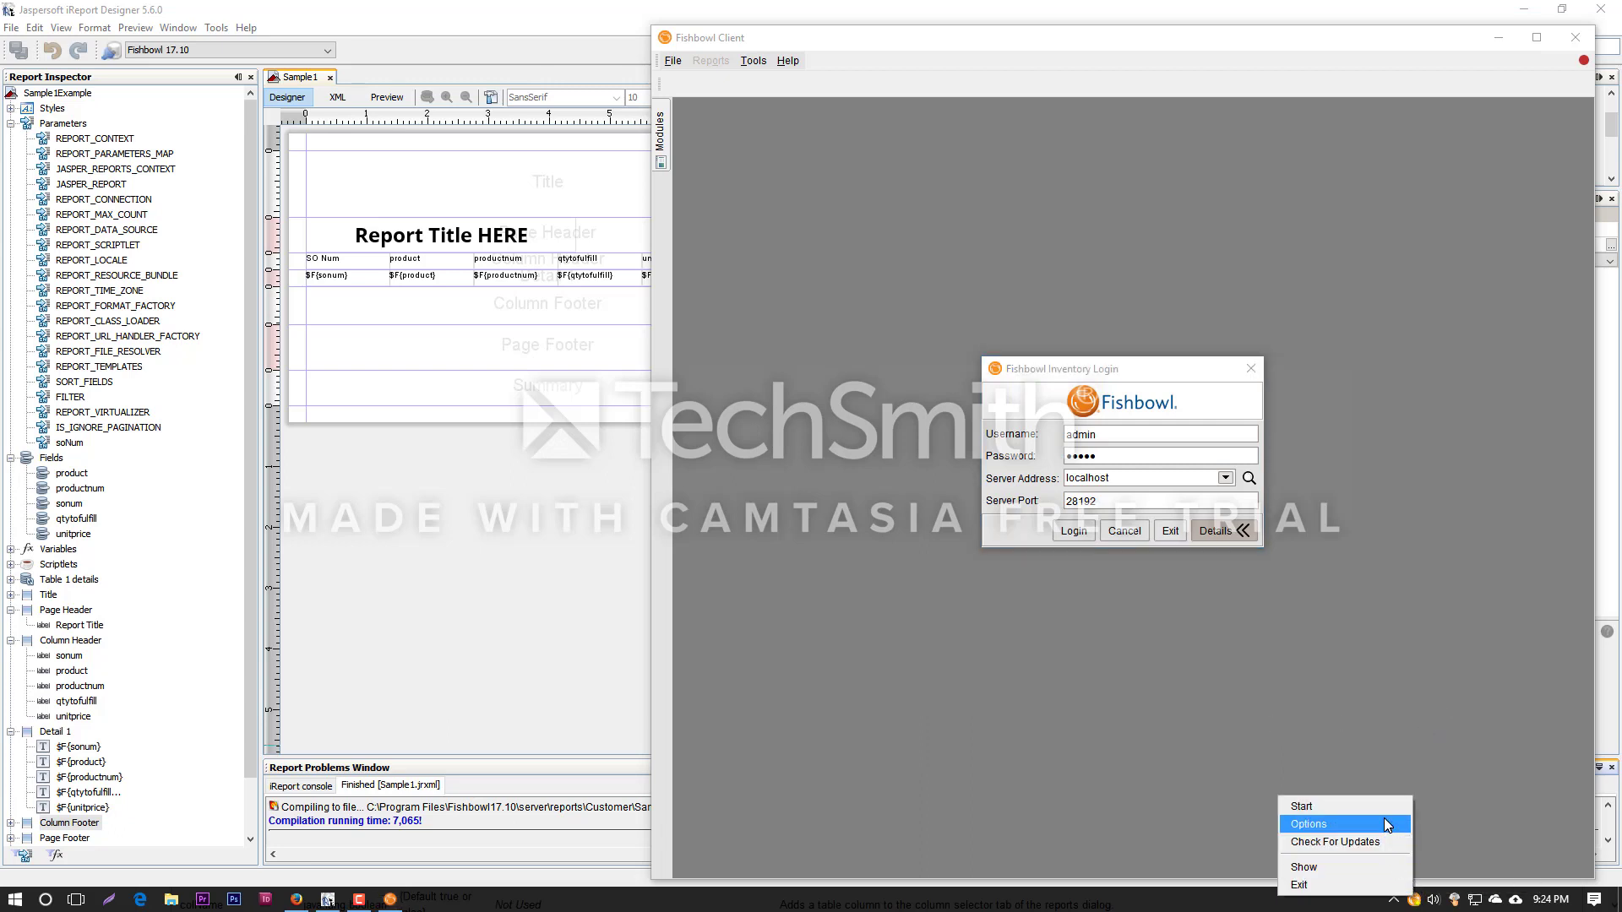
click(1361, 865)
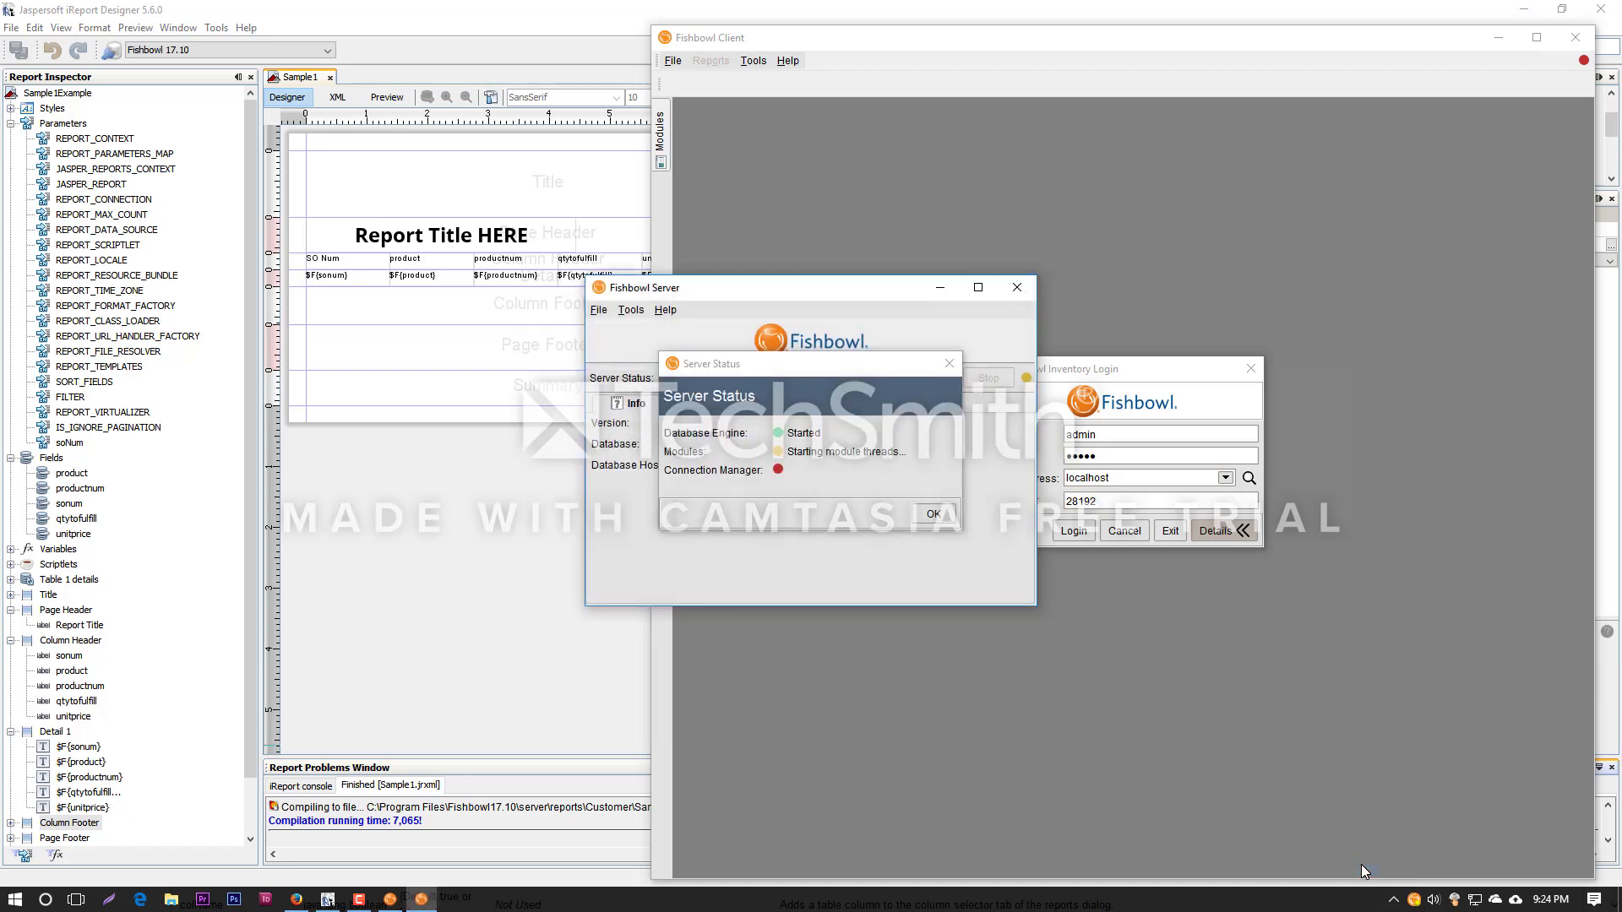
click(1017, 286)
Log in to the Fishbowl Client on localhost with the filled-in credentials and cancel the inventory setup wizard.
click(1071, 528)
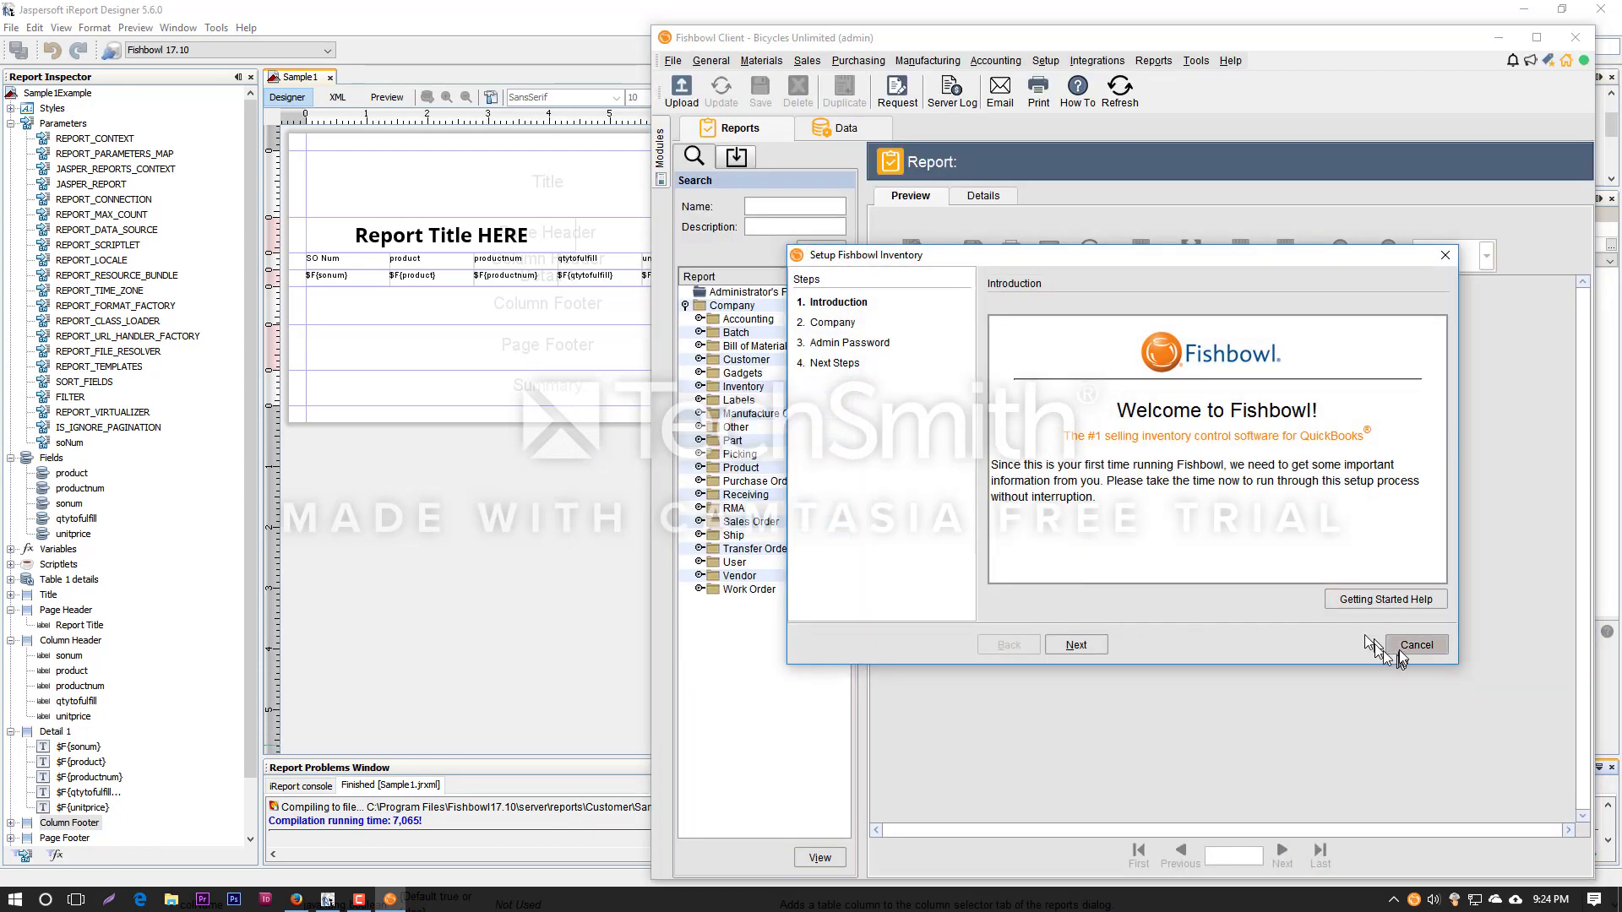
click(1401, 639)
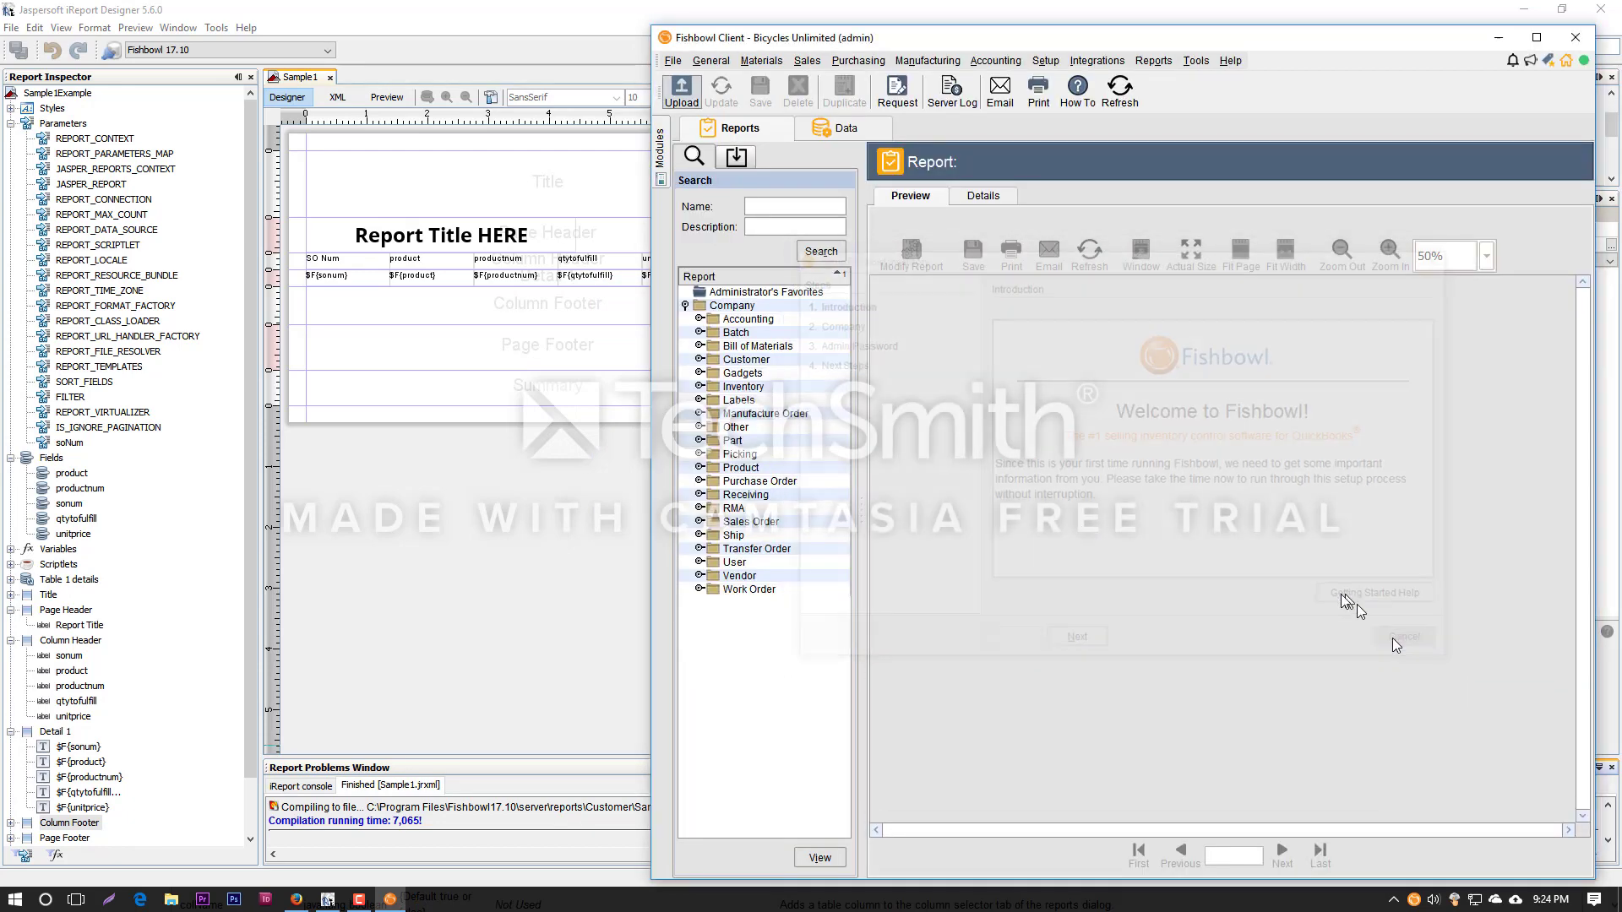
Save the open module tabs of the Fishbowl Client.
right_click(740, 131)
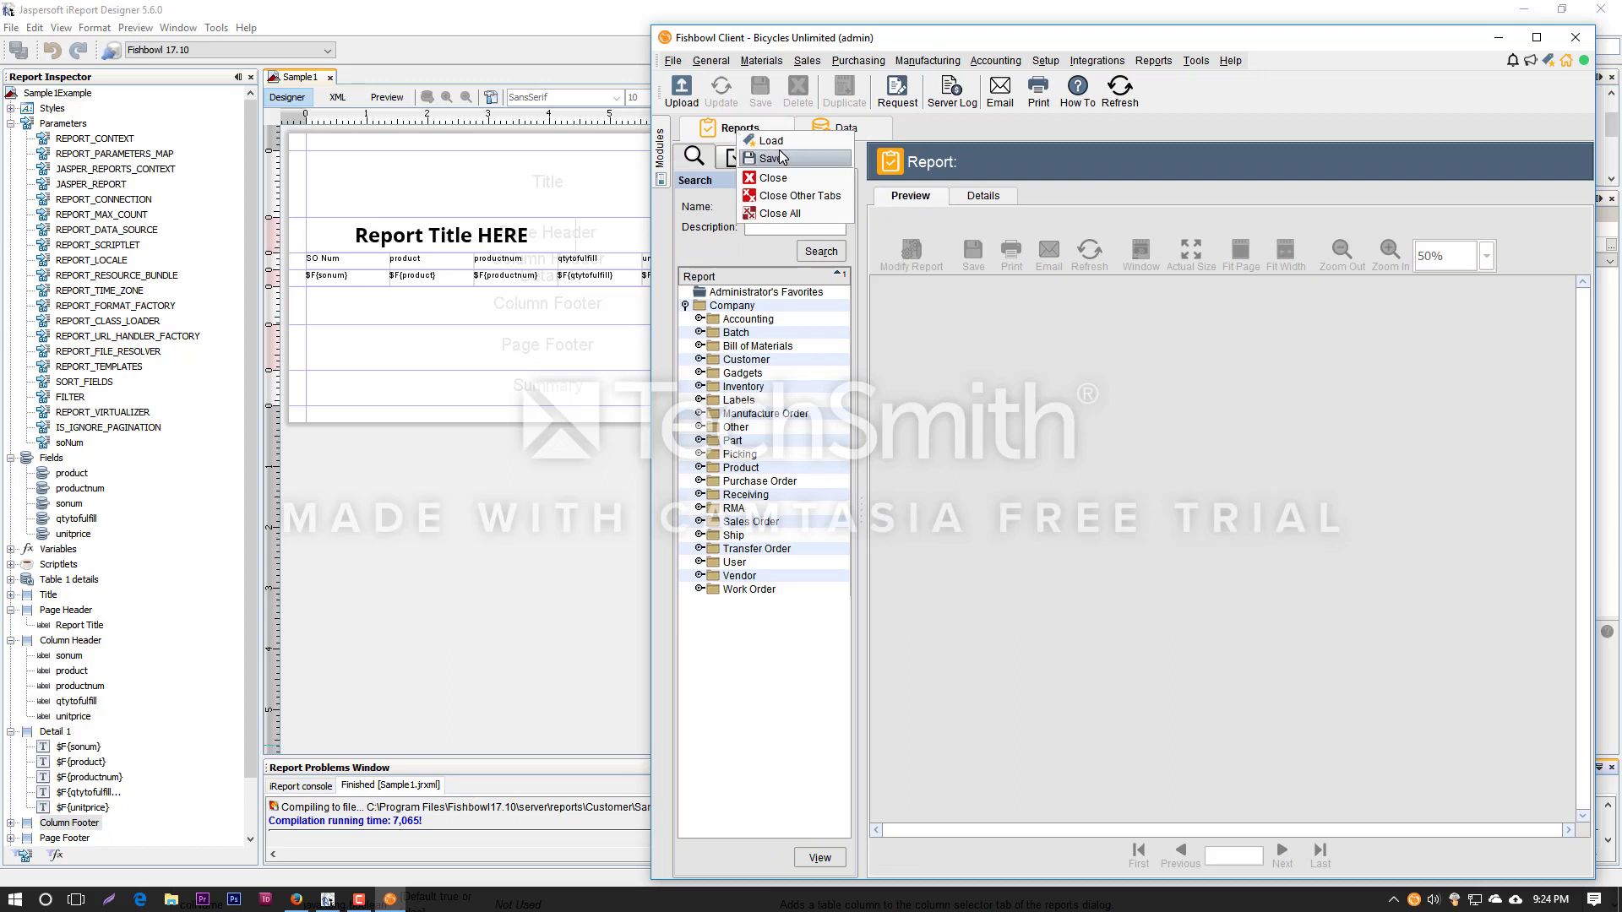
click(782, 158)
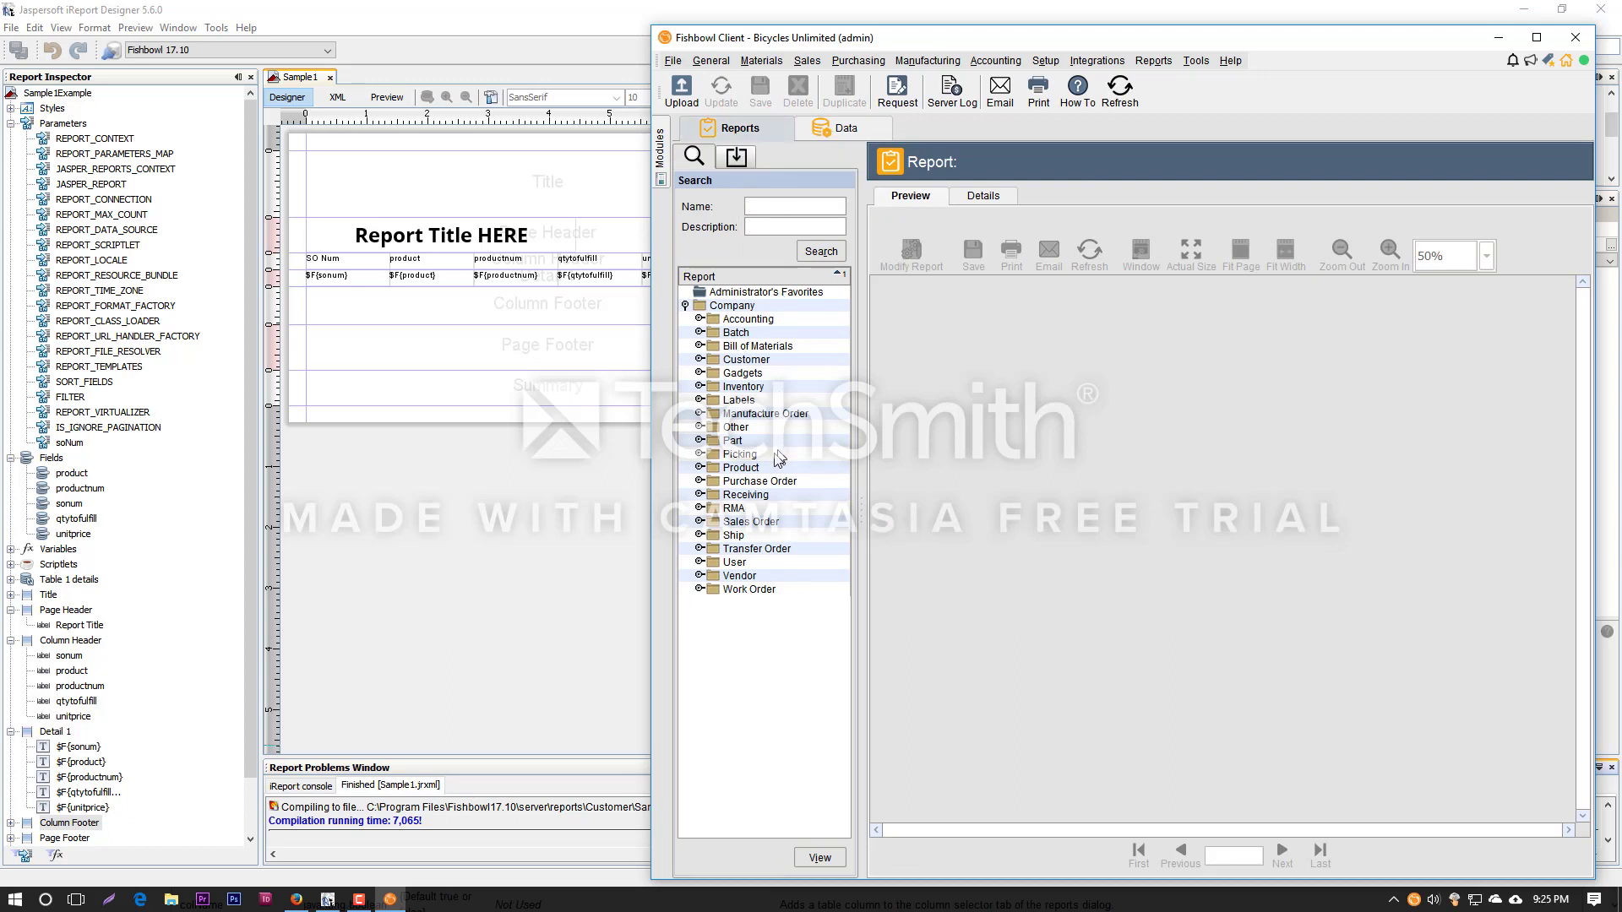
Begin uploading a new report and browse to the root of drive C: for its file.
click(678, 91)
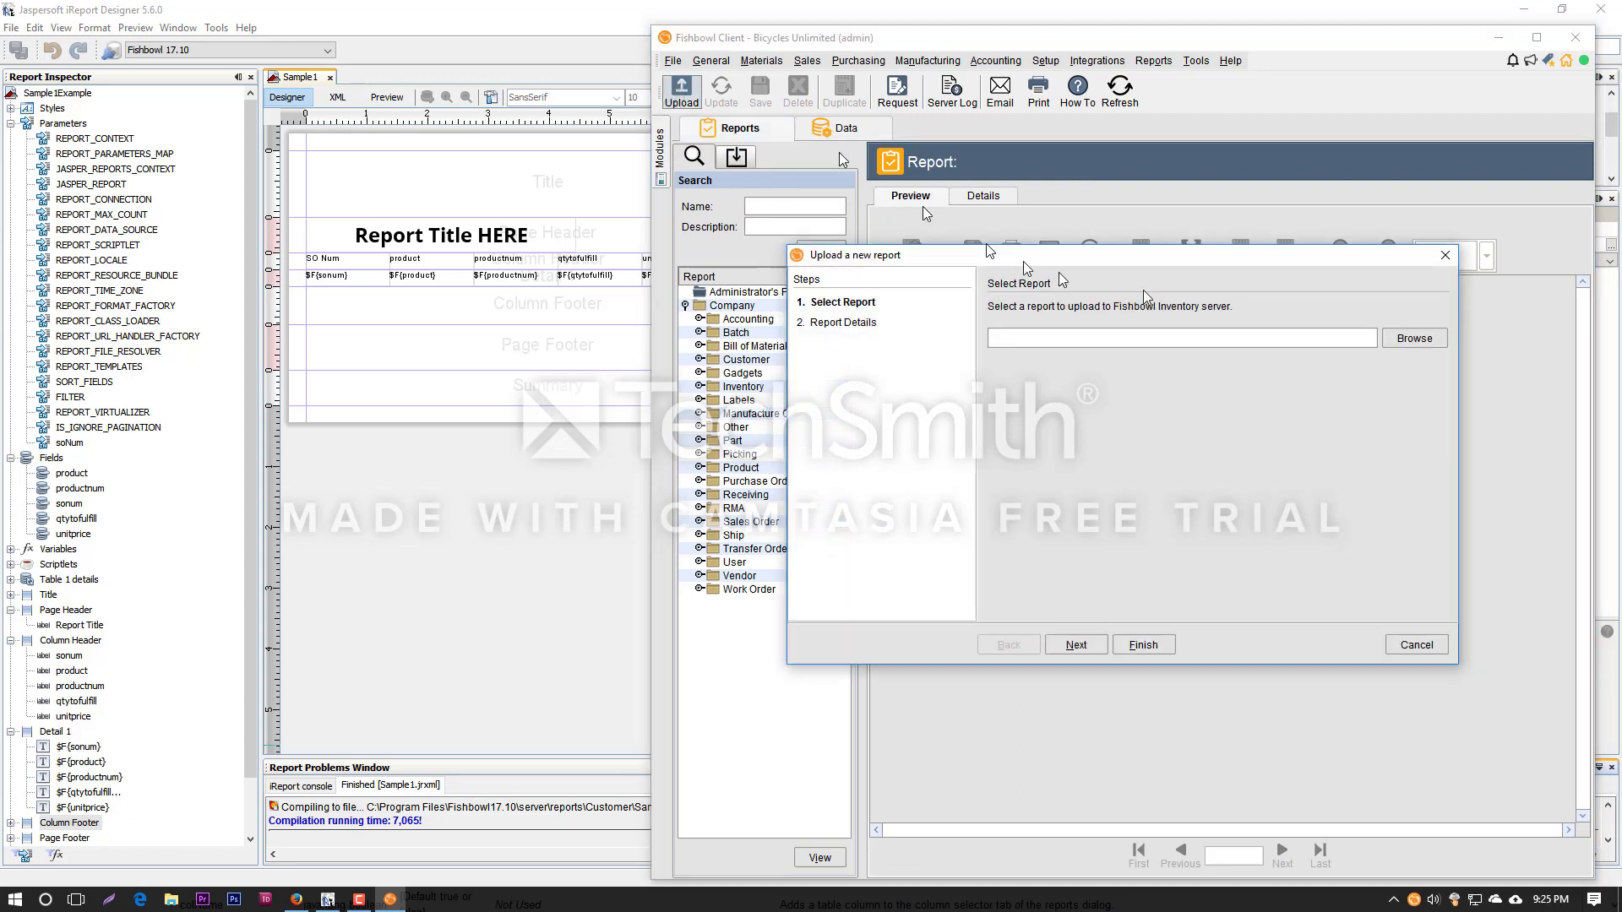
click(1410, 342)
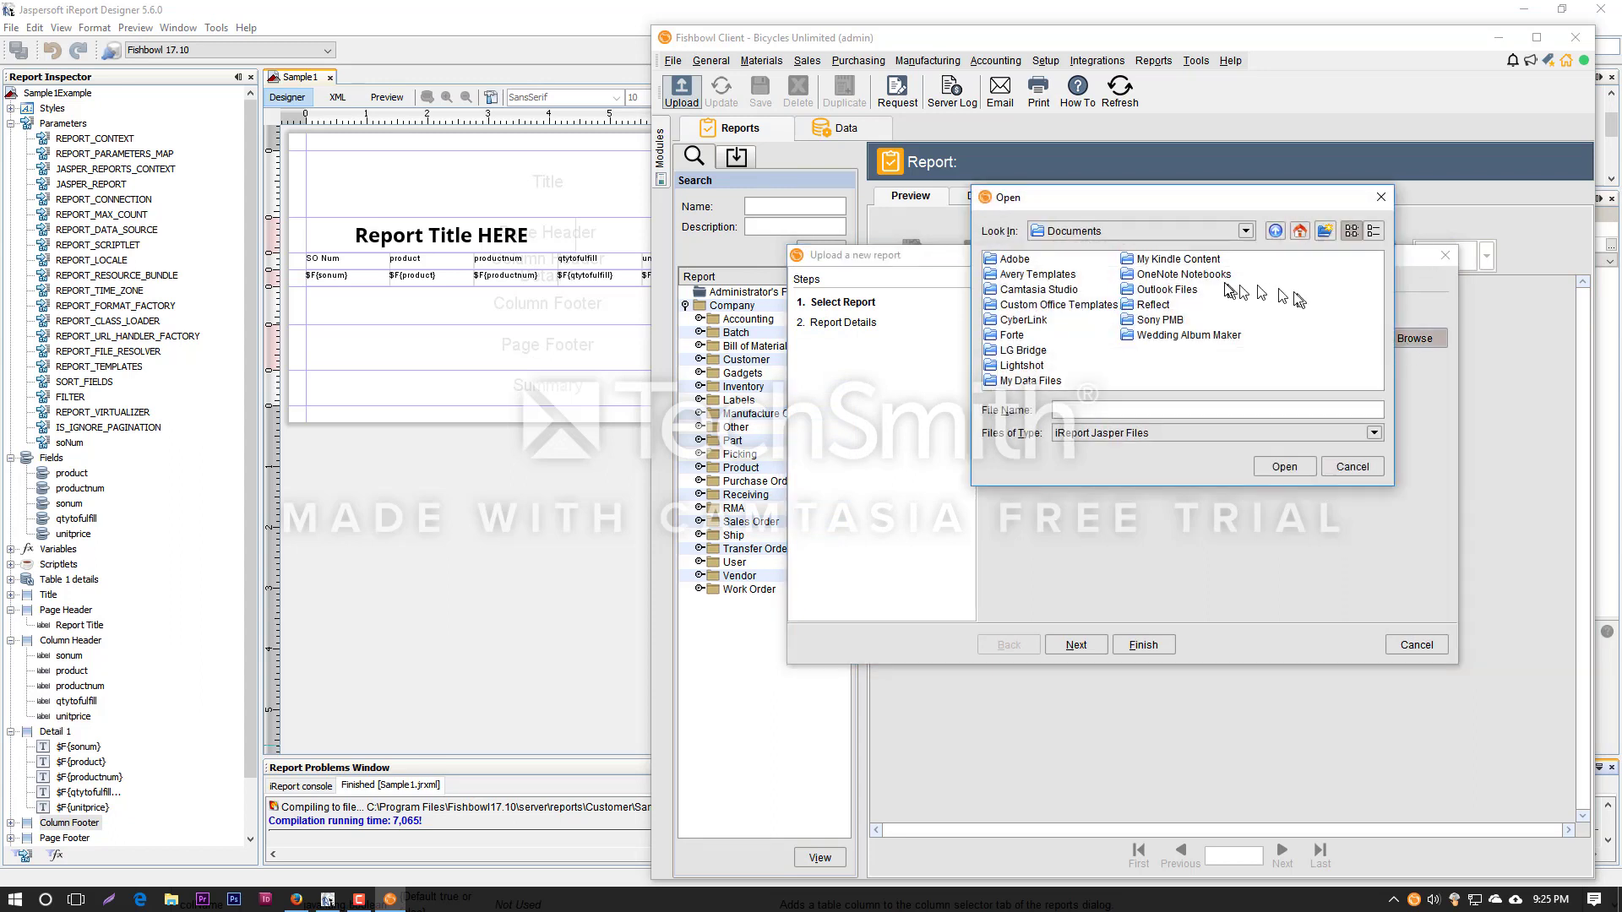
click(1276, 232)
double_click(1275, 233)
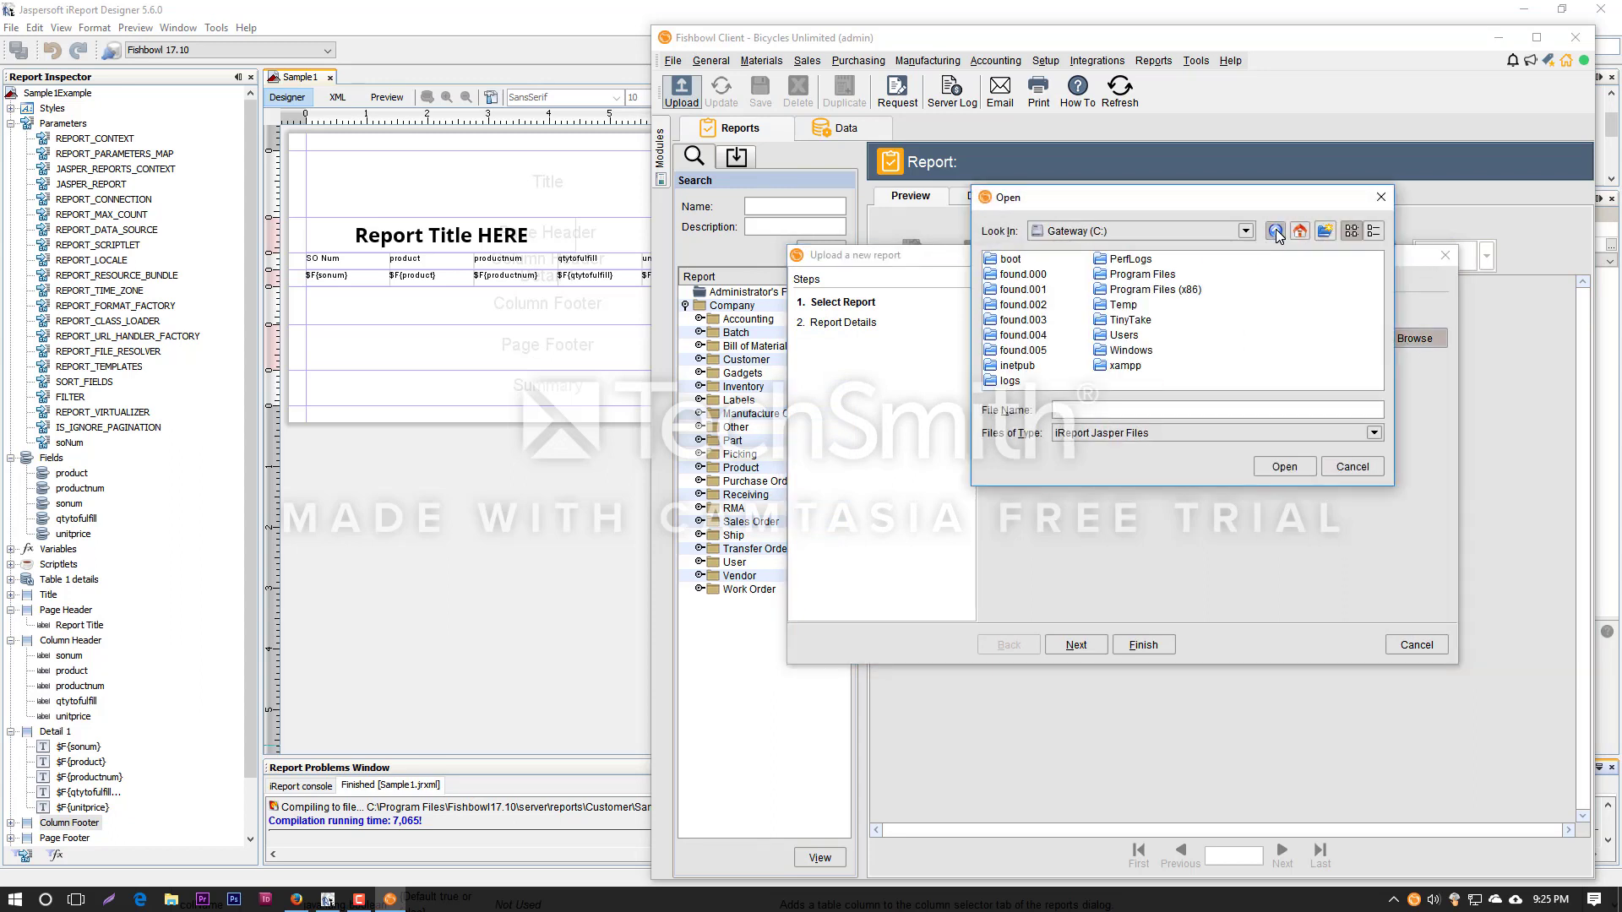
click(1275, 232)
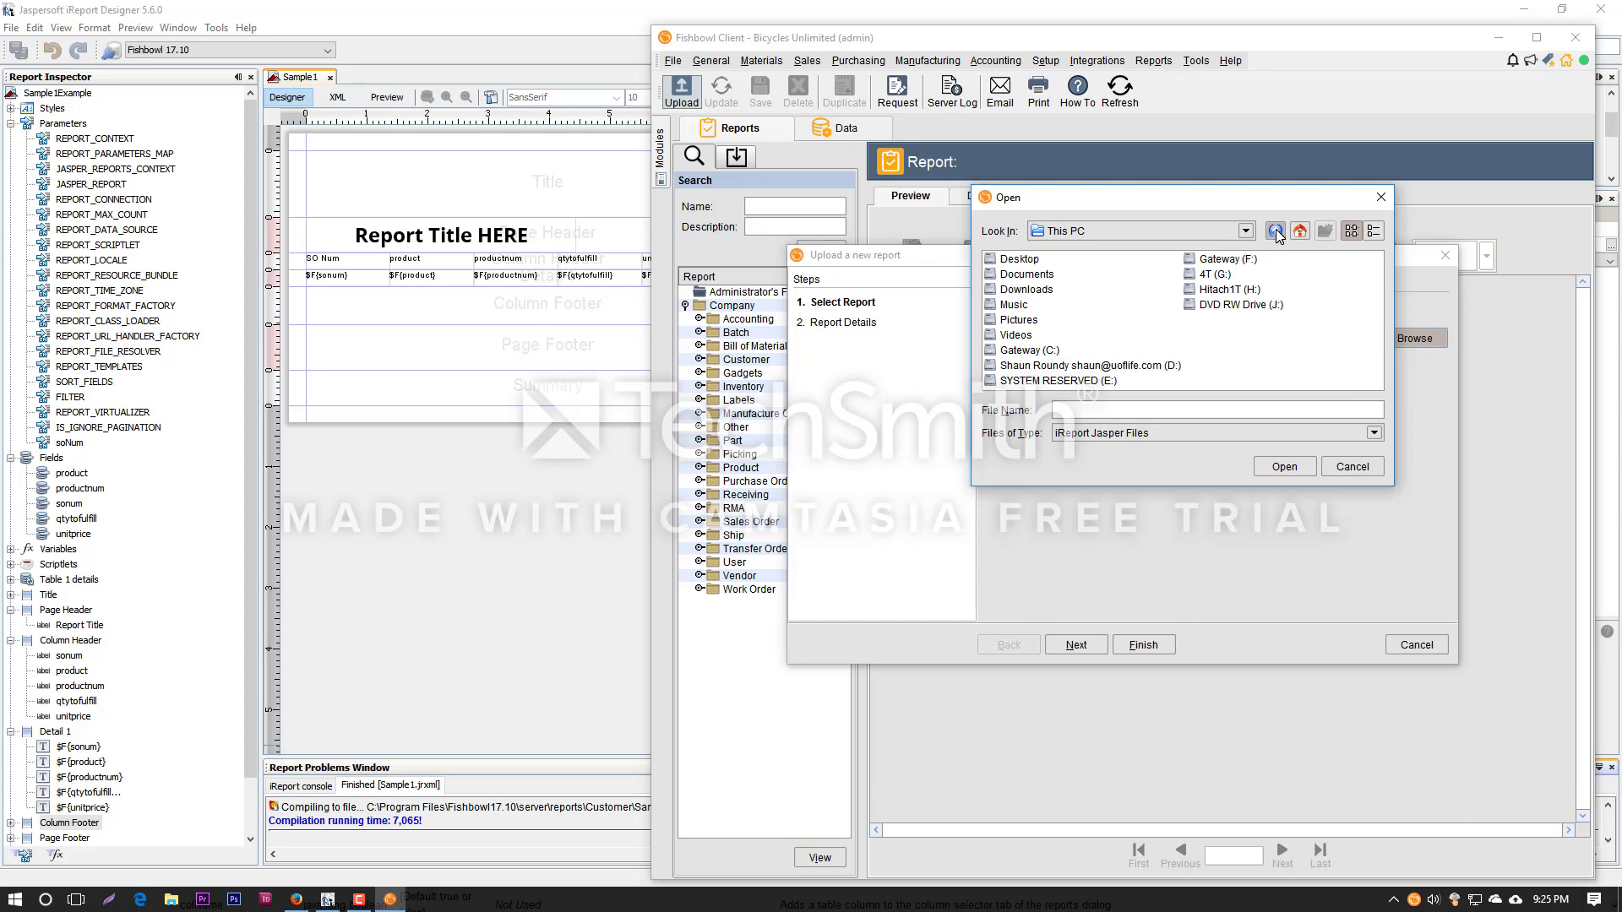
click(1275, 232)
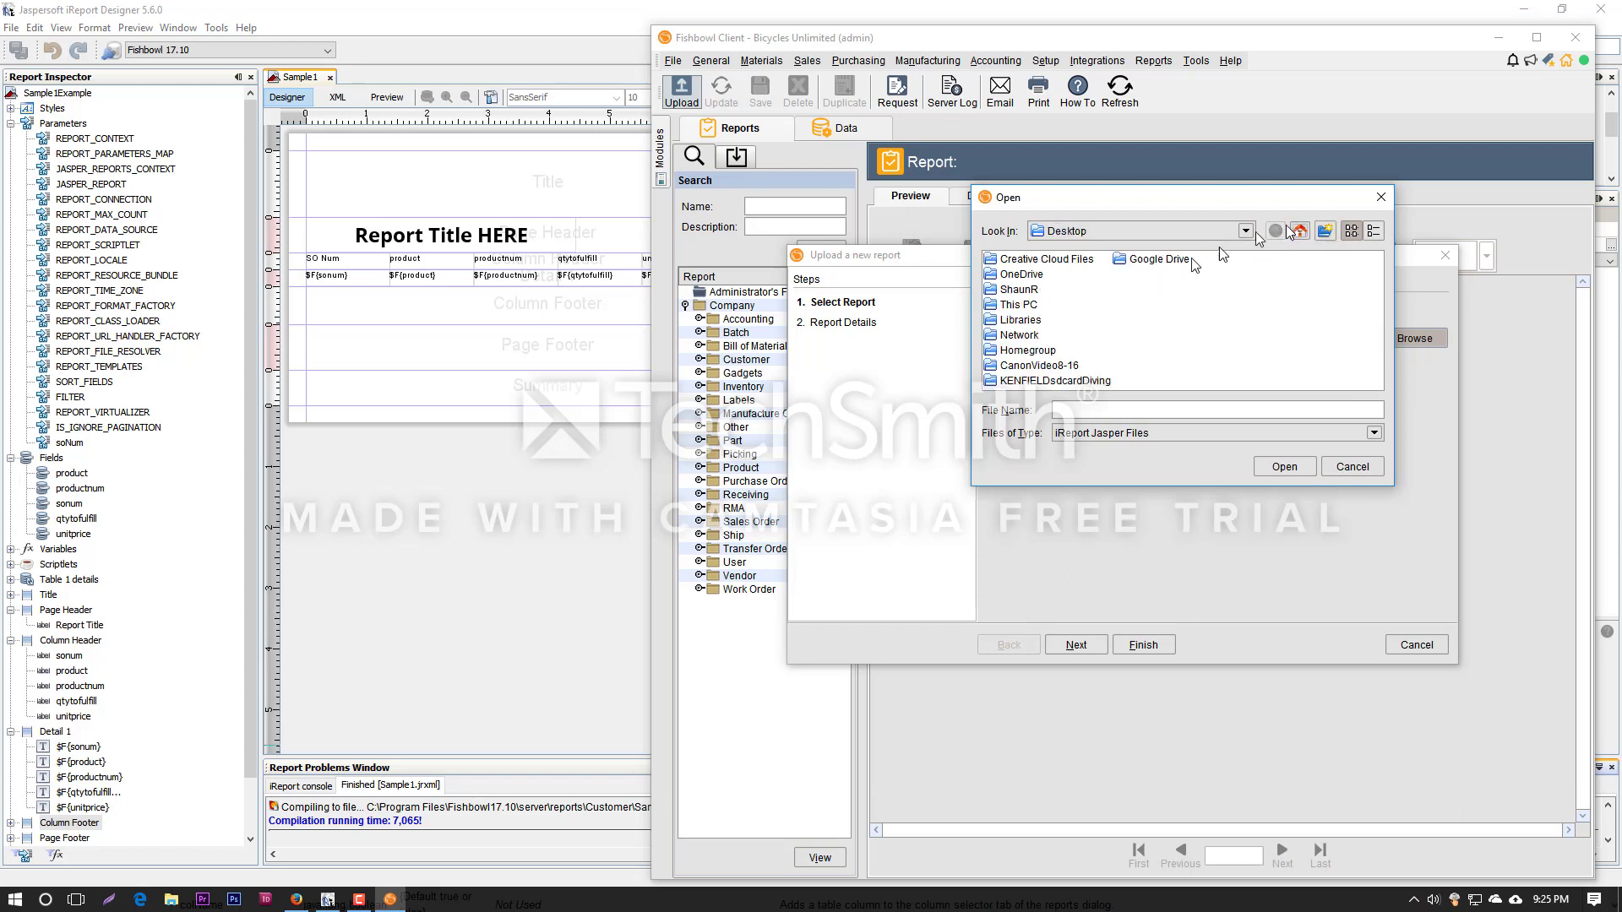
double_click(1026, 305)
double_click(1037, 350)
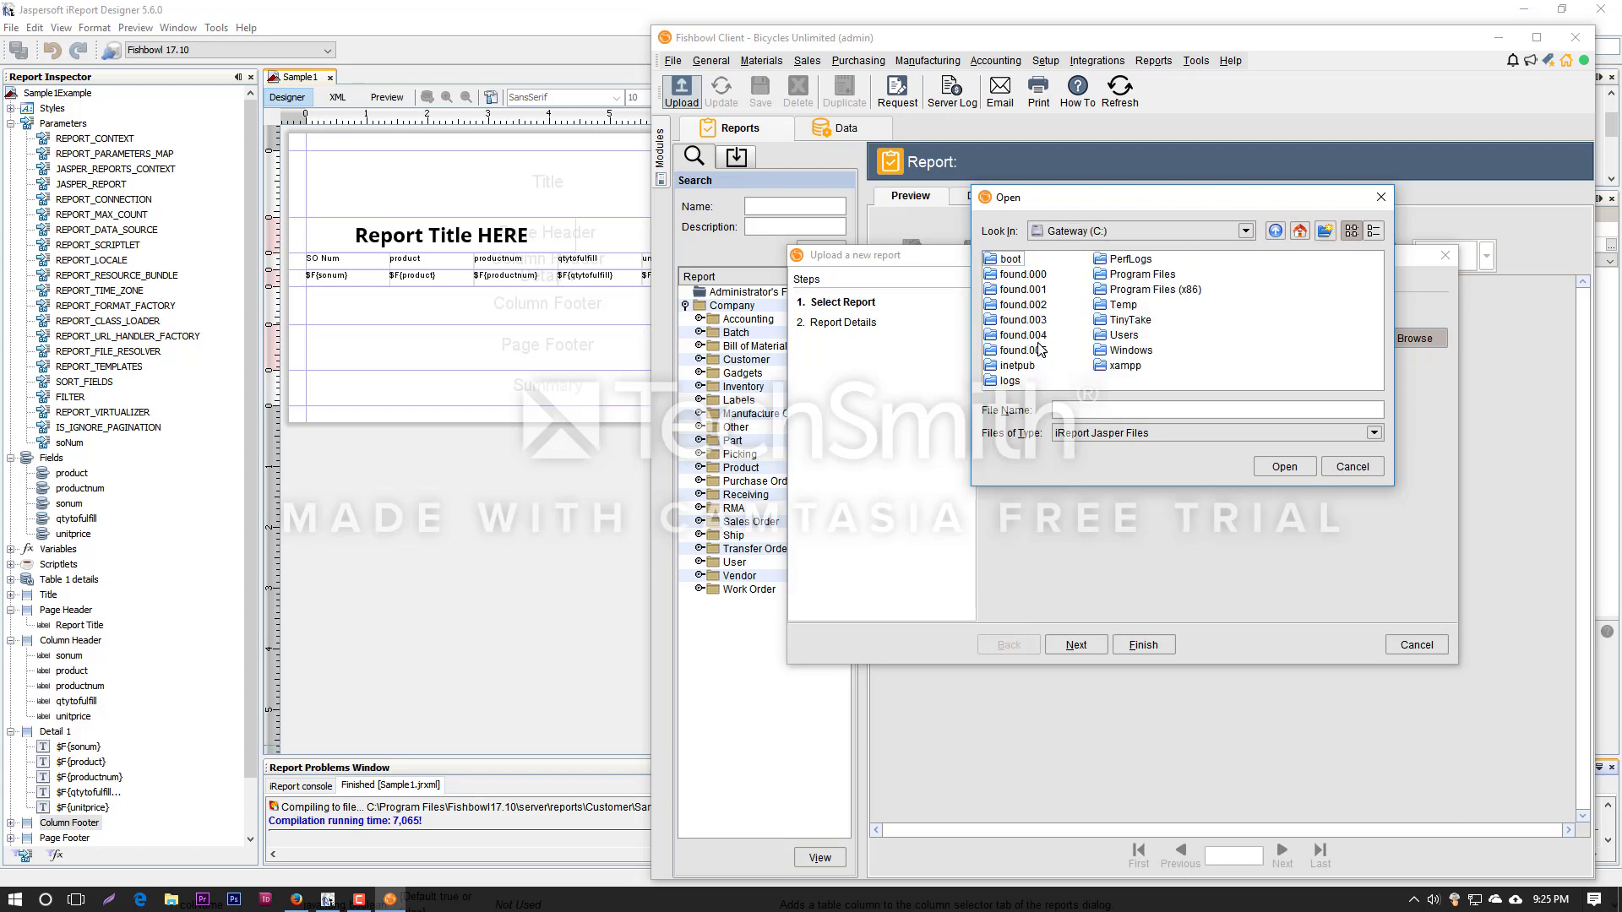
Select Sample1.jasper from Program Files\Fishbowl17.10\server\reports\Customer as the report to upload.
double_click(1136, 275)
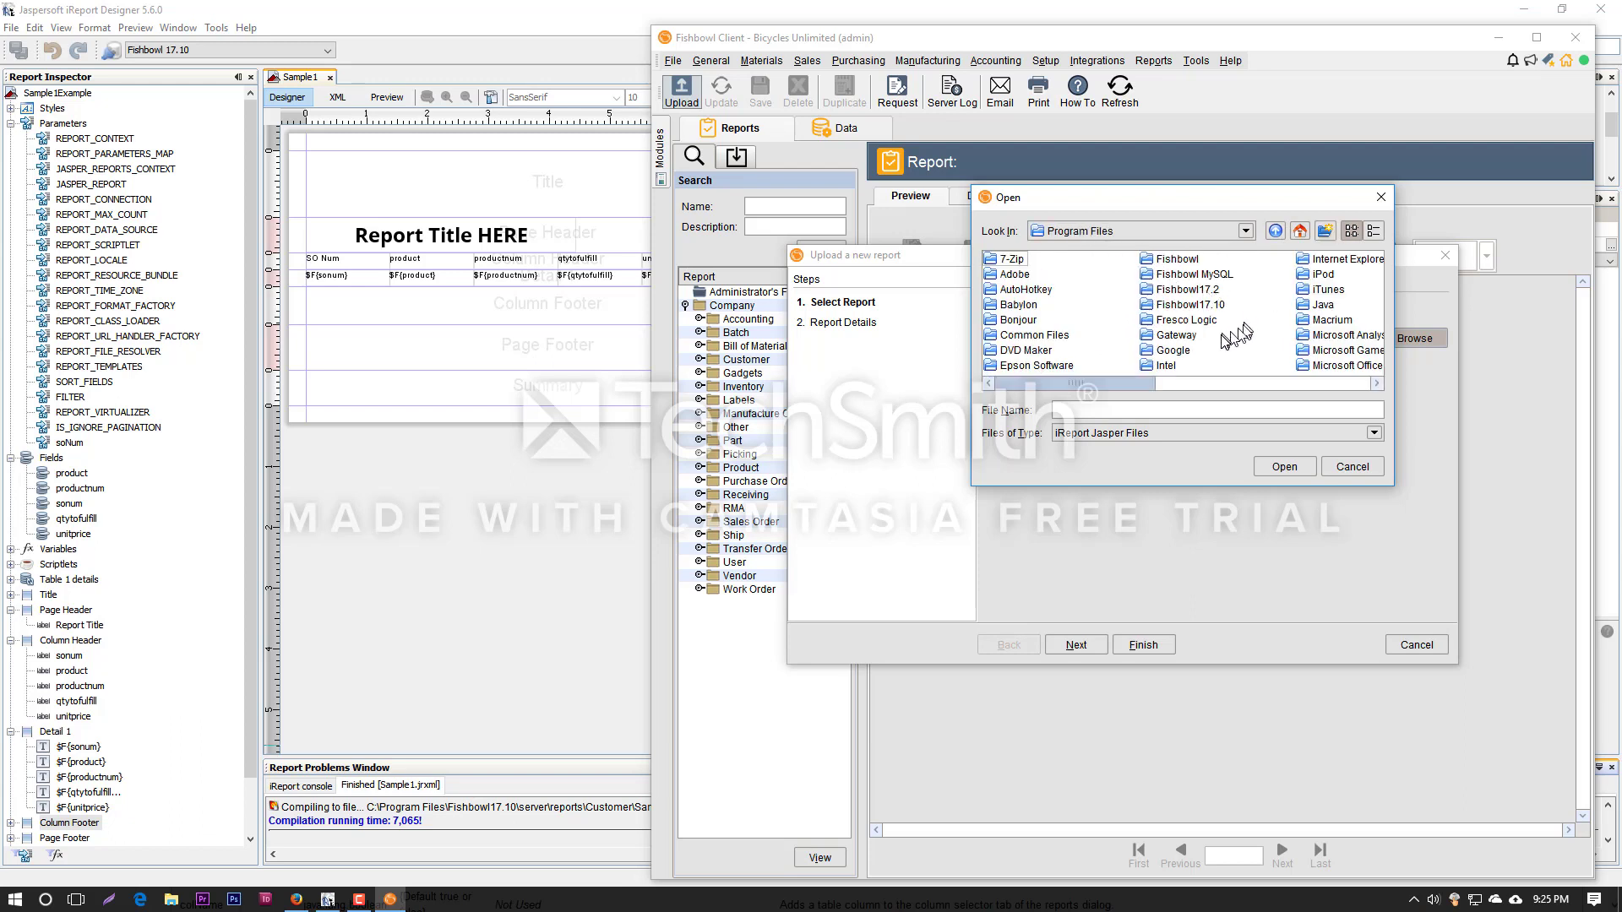
click(1207, 306)
double_click(1208, 306)
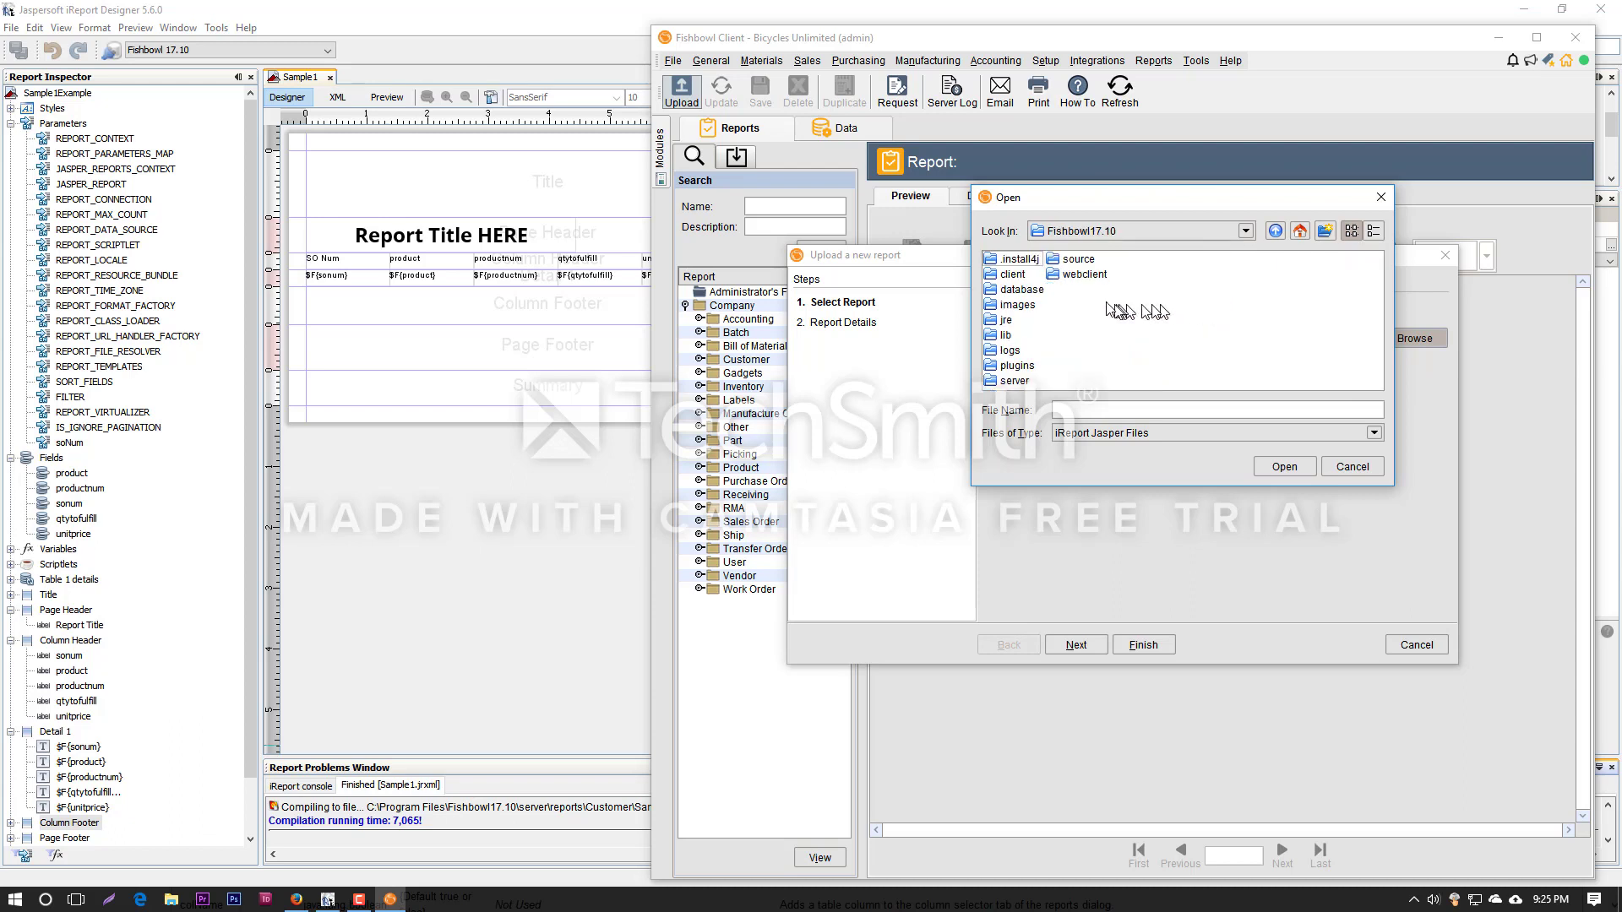
click(1028, 381)
double_click(1028, 381)
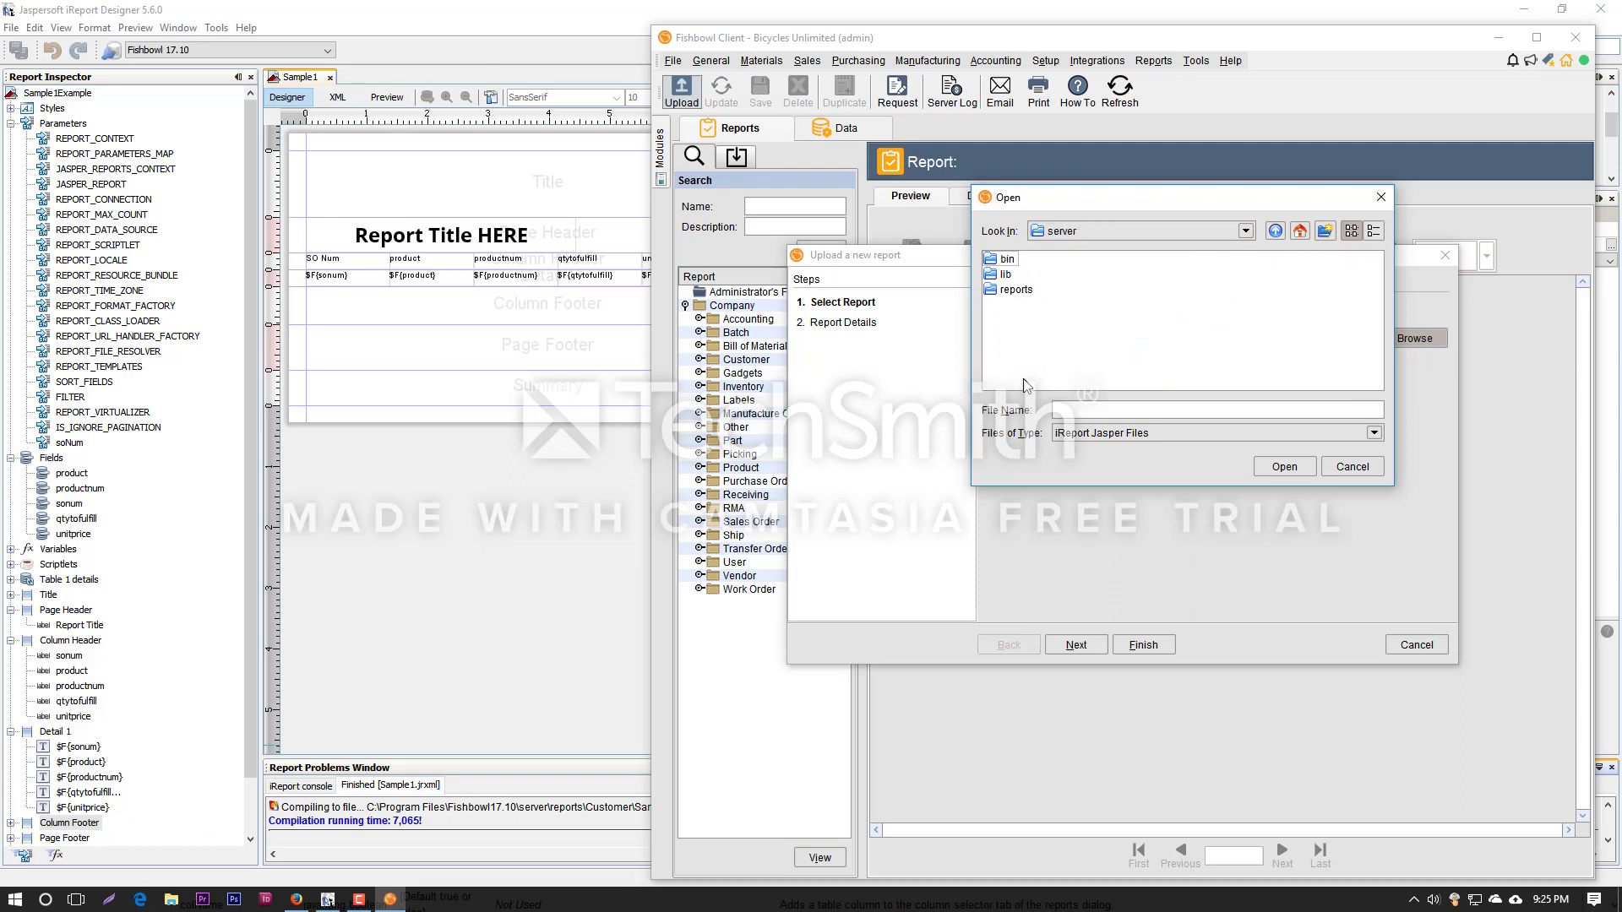
double_click(1016, 291)
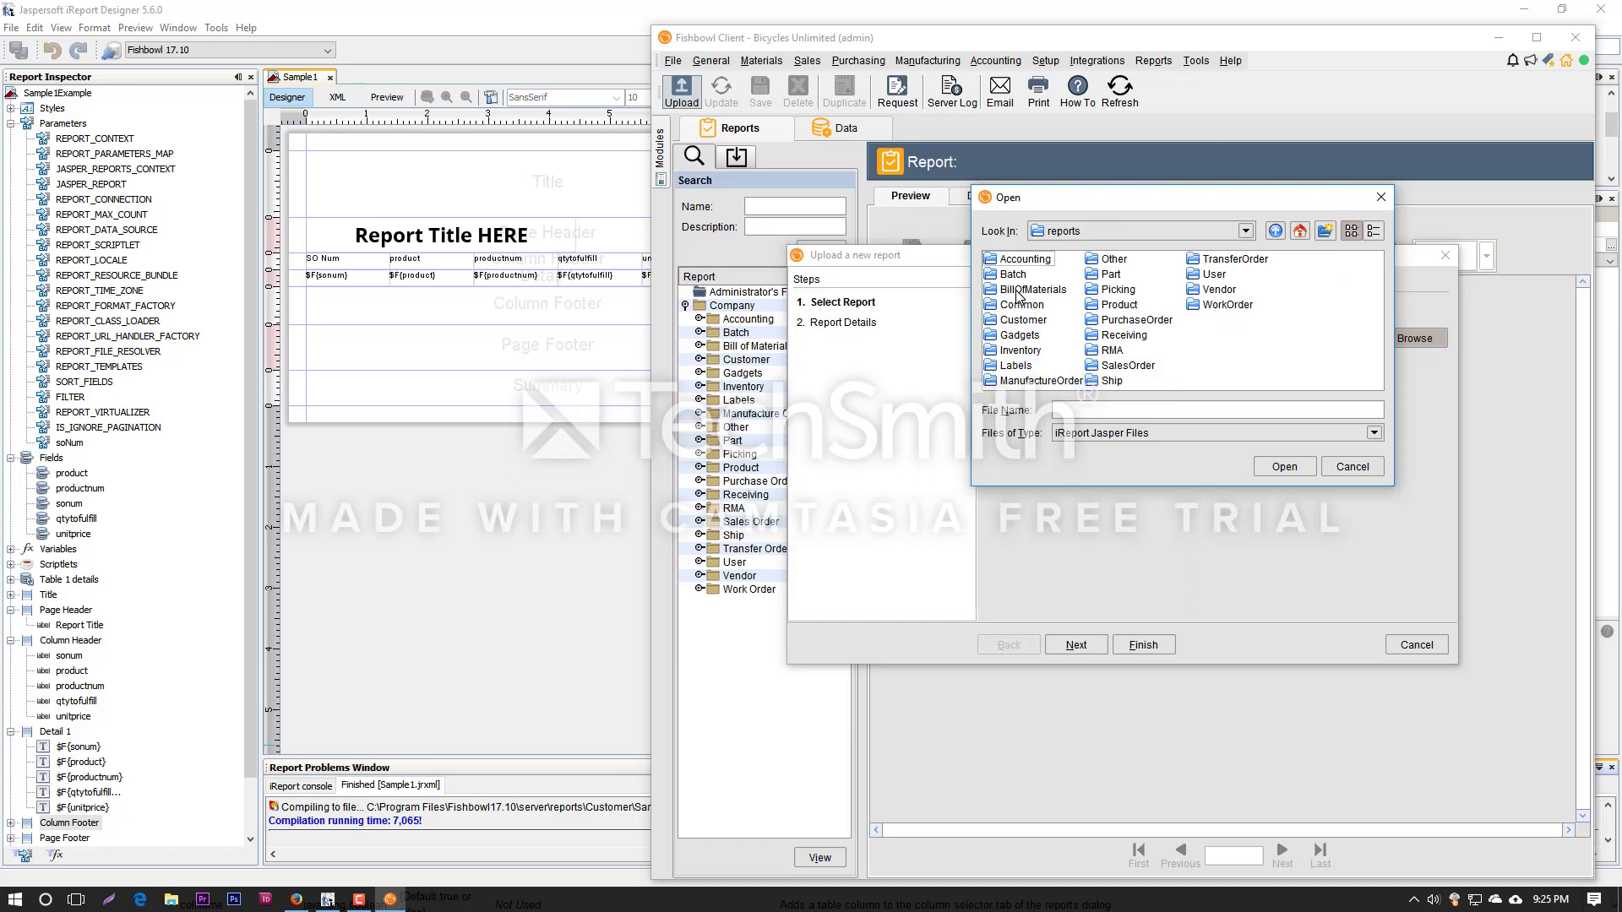
double_click(1021, 320)
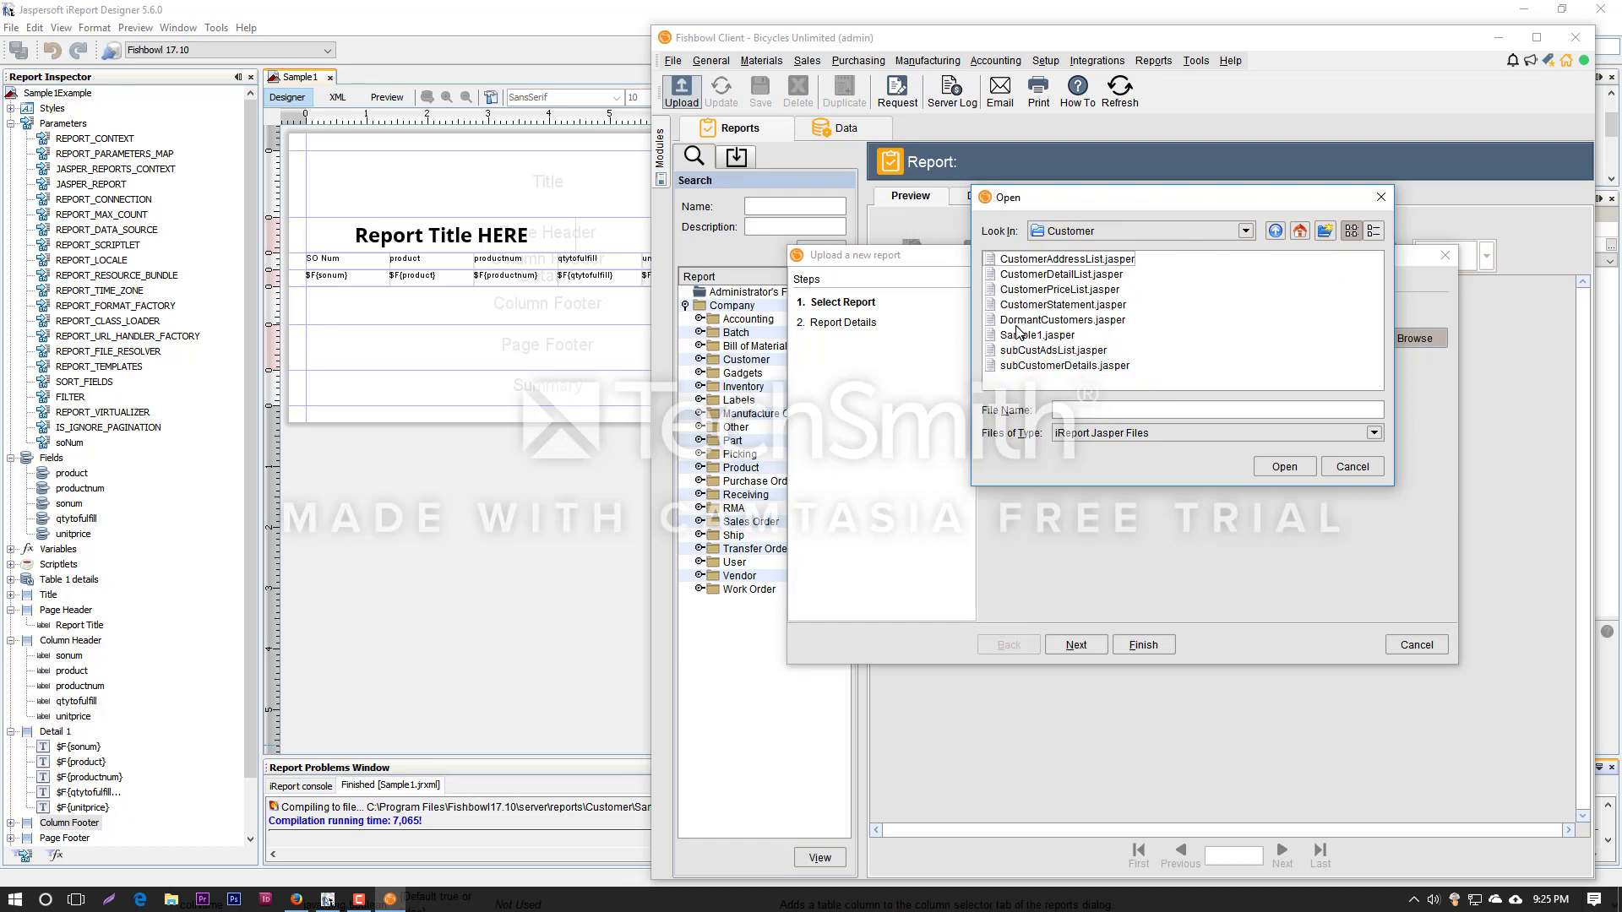
double_click(1036, 335)
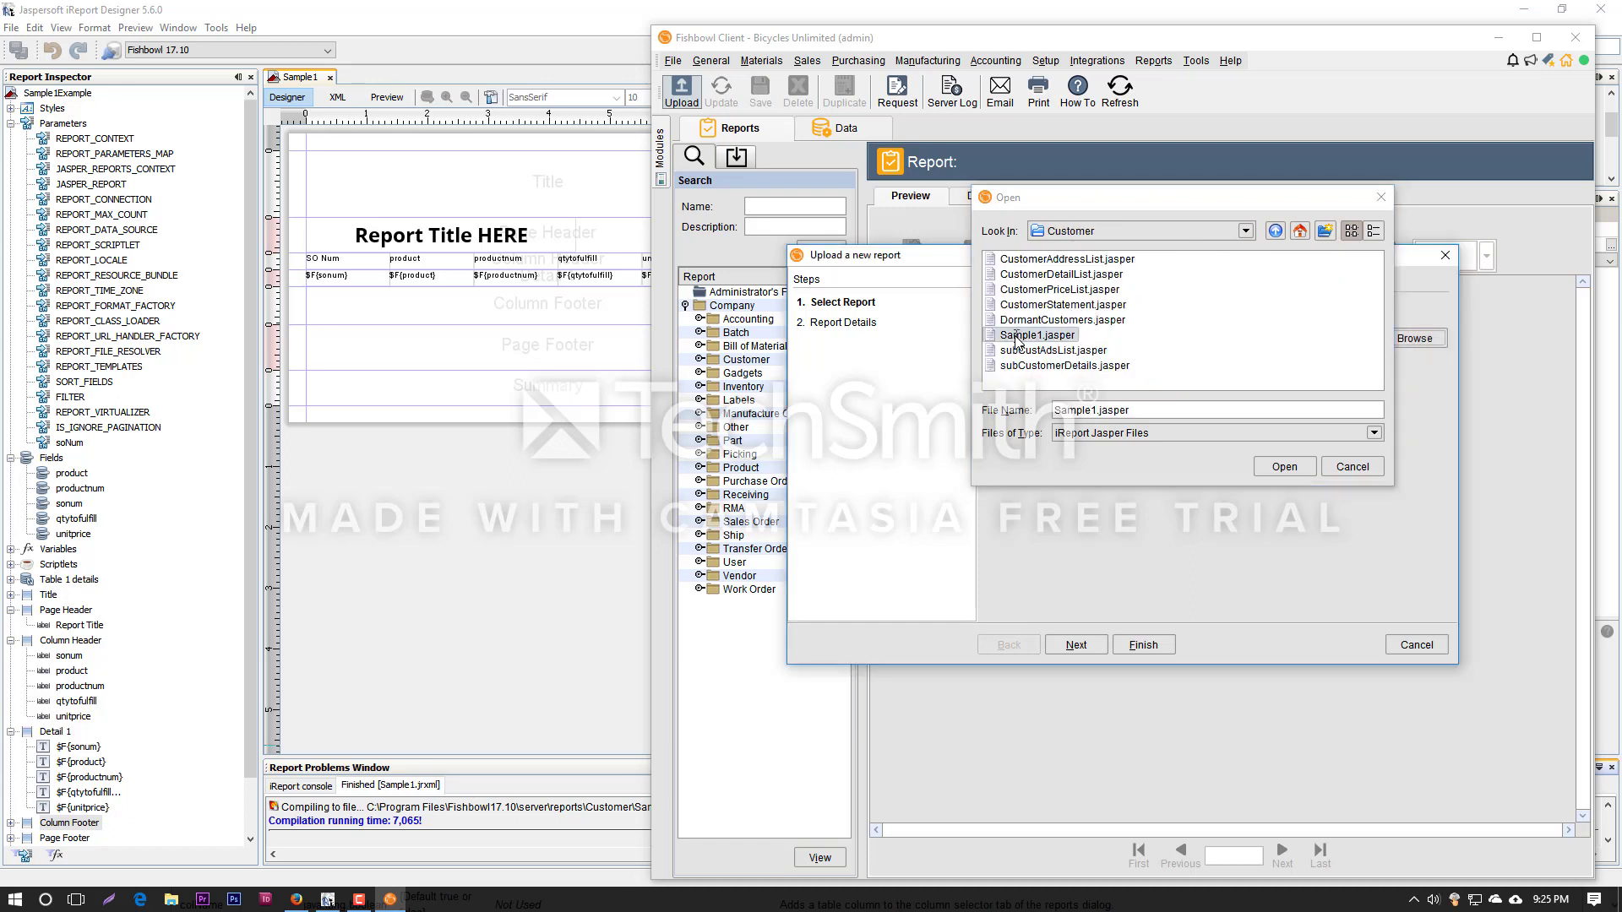
Compare the upload's report name with the report root in iReport Designer, and finish the upload as Sample 1 Example.
click(1076, 645)
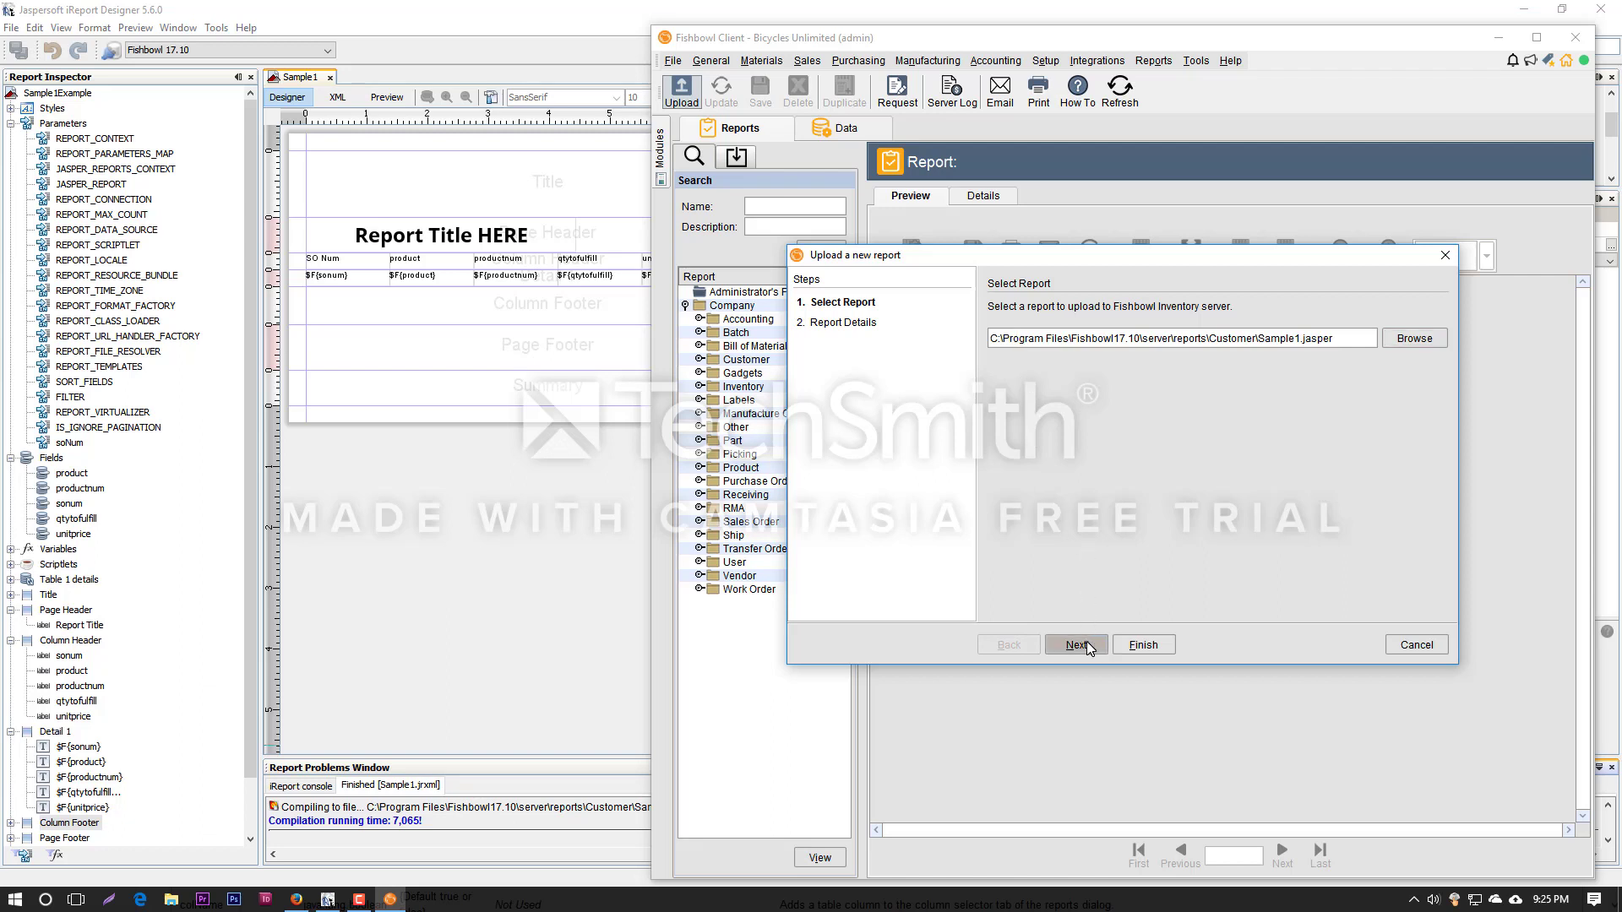
click(1139, 341)
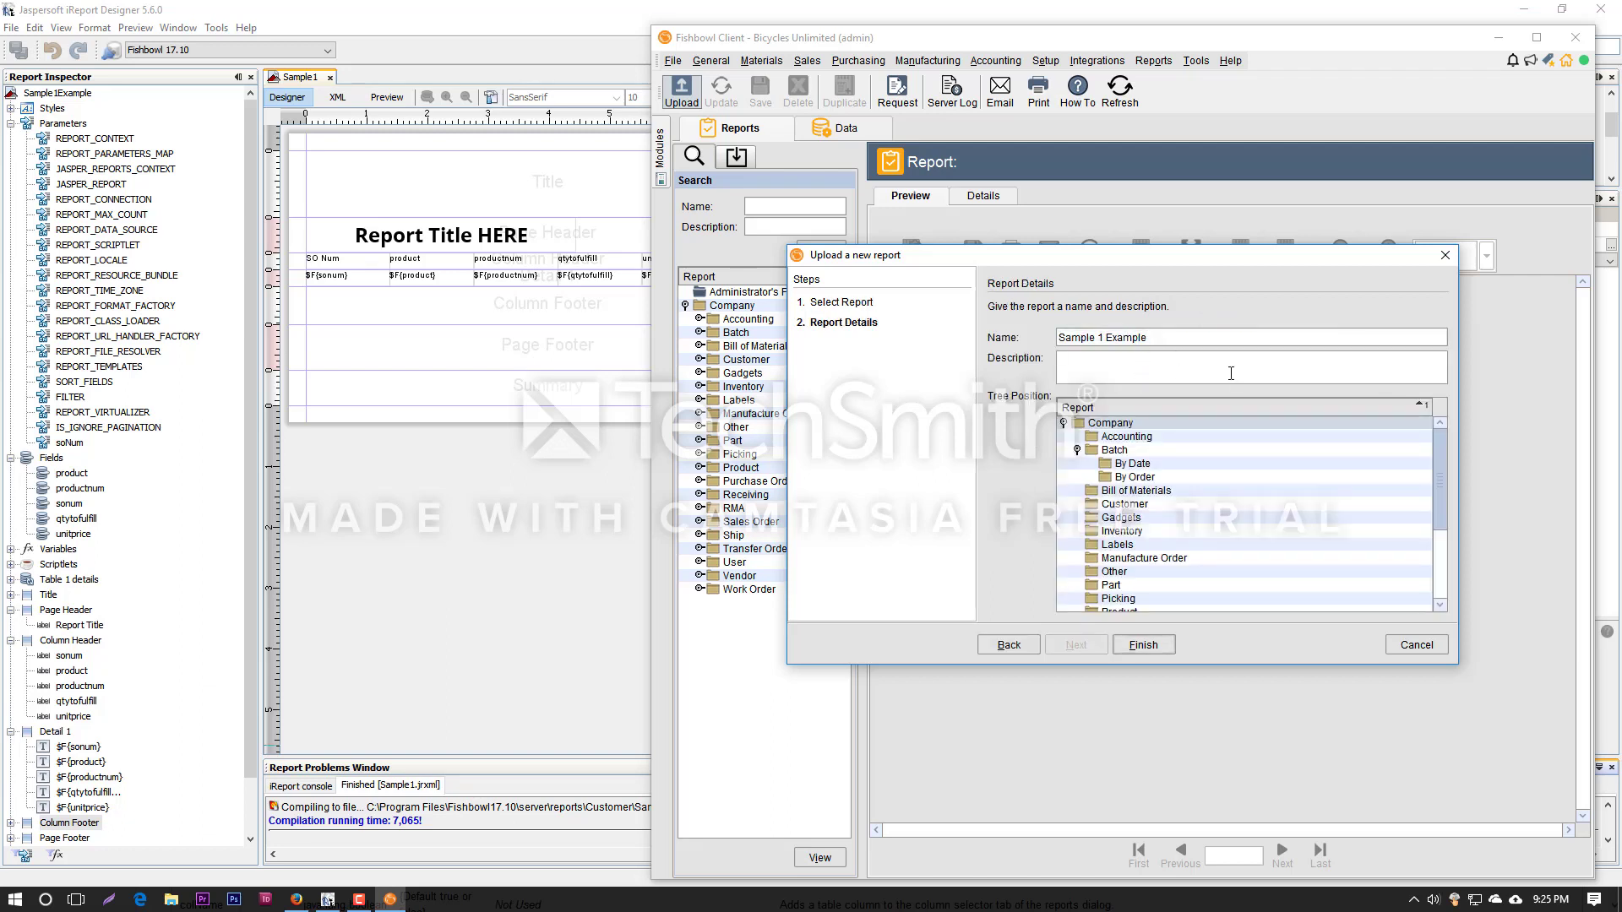
click(85, 100)
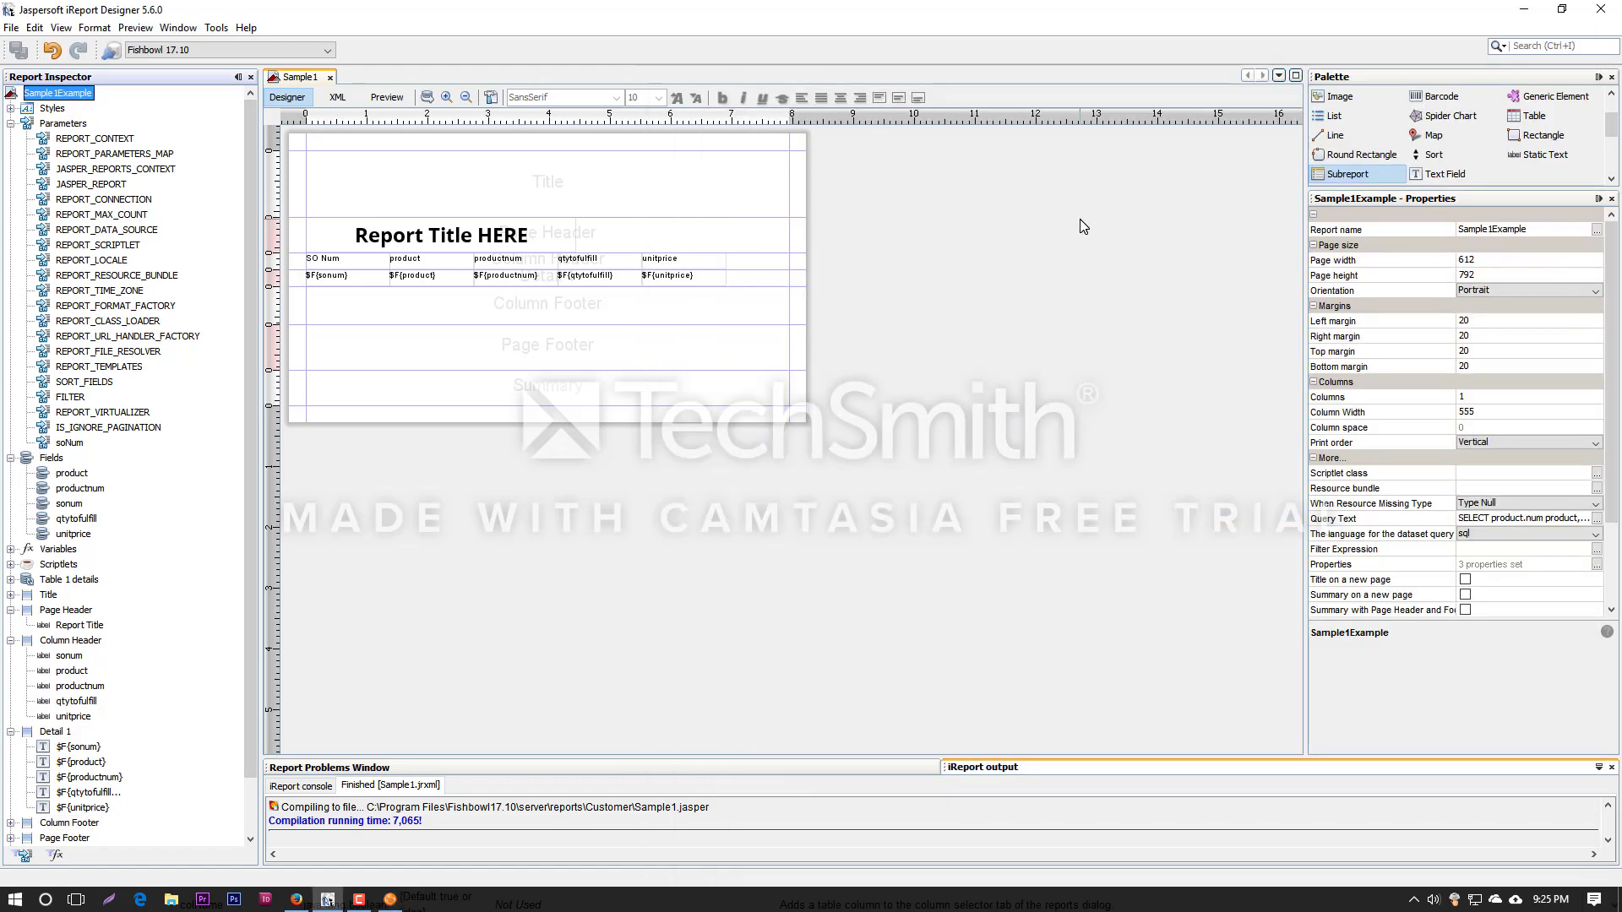
key(alt+Tab)
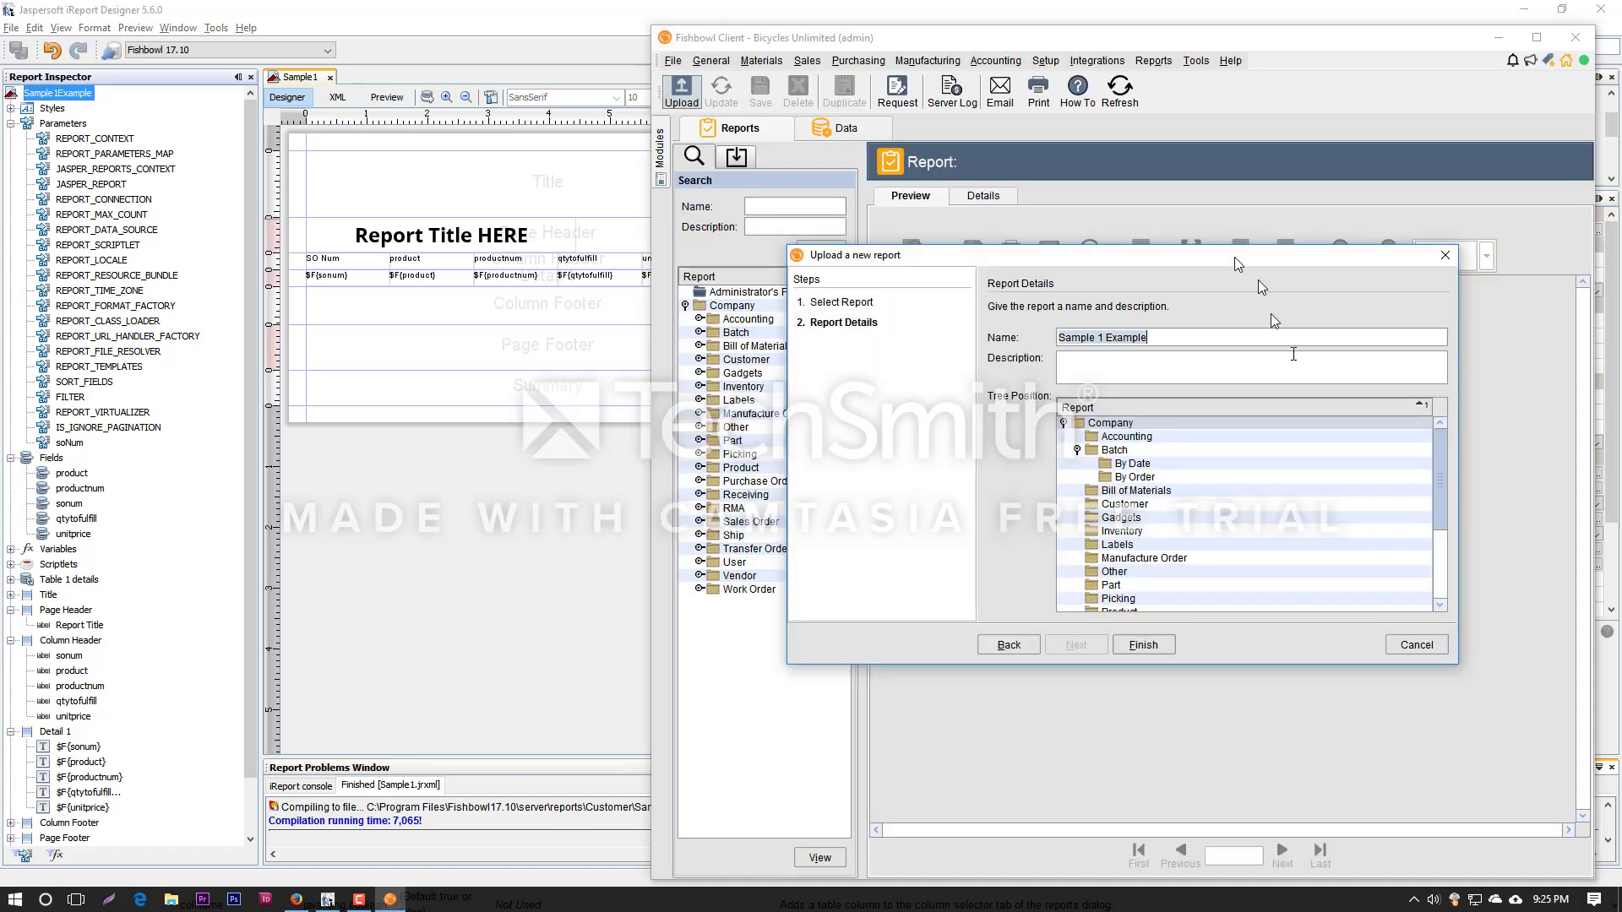
click(1136, 644)
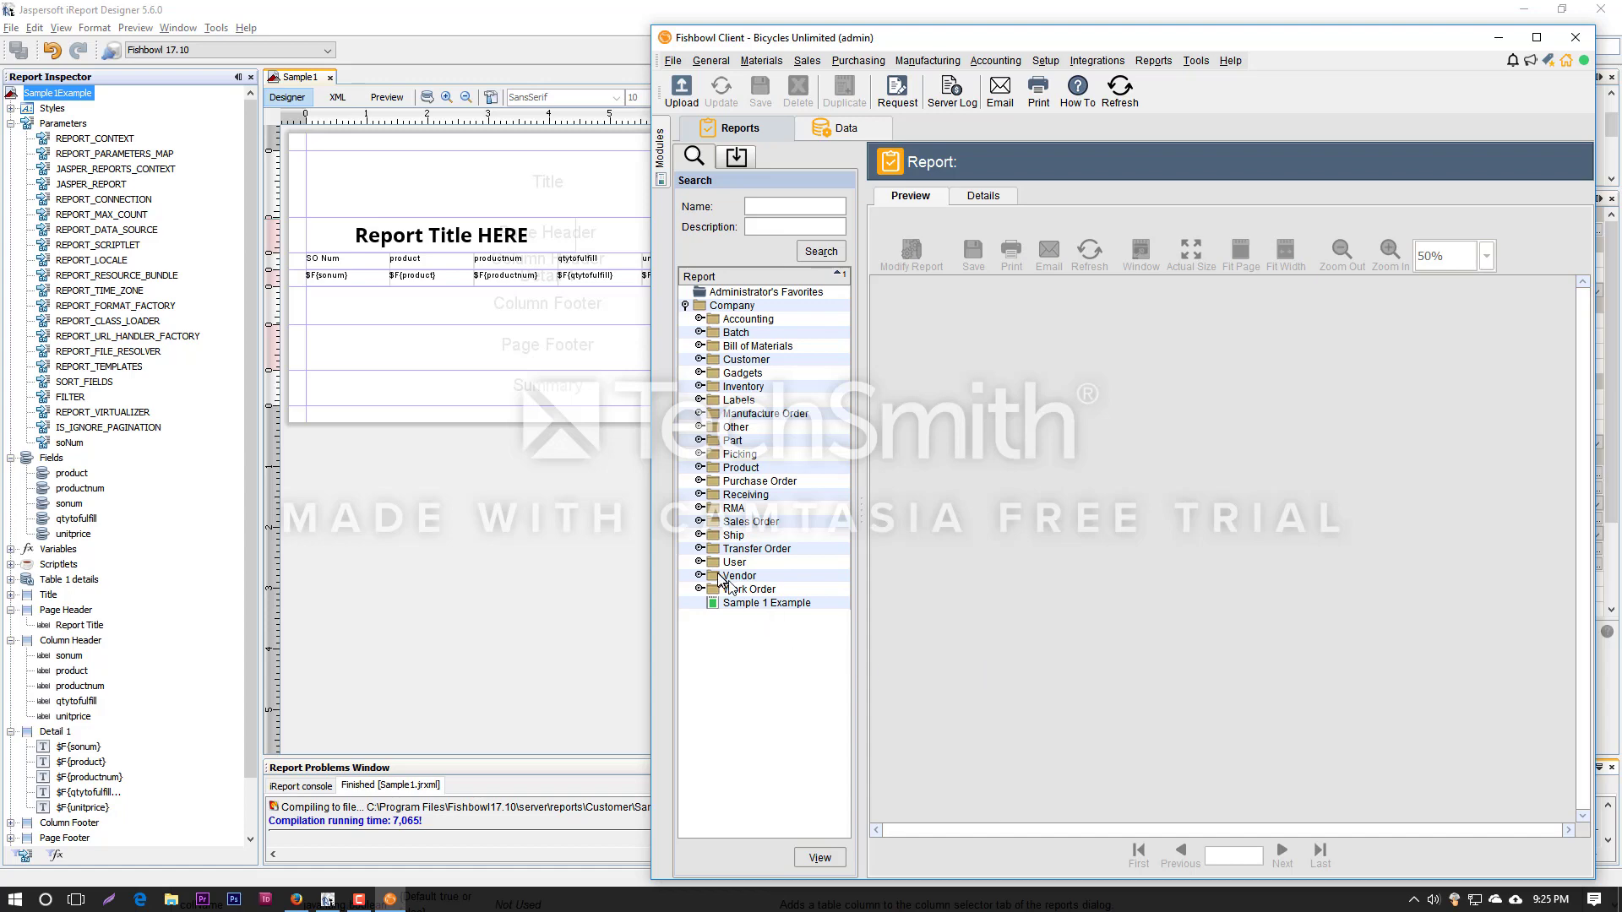
Try to run the Sample 1 Example report for the Bullet Bicycles sales order.
double_click(748, 603)
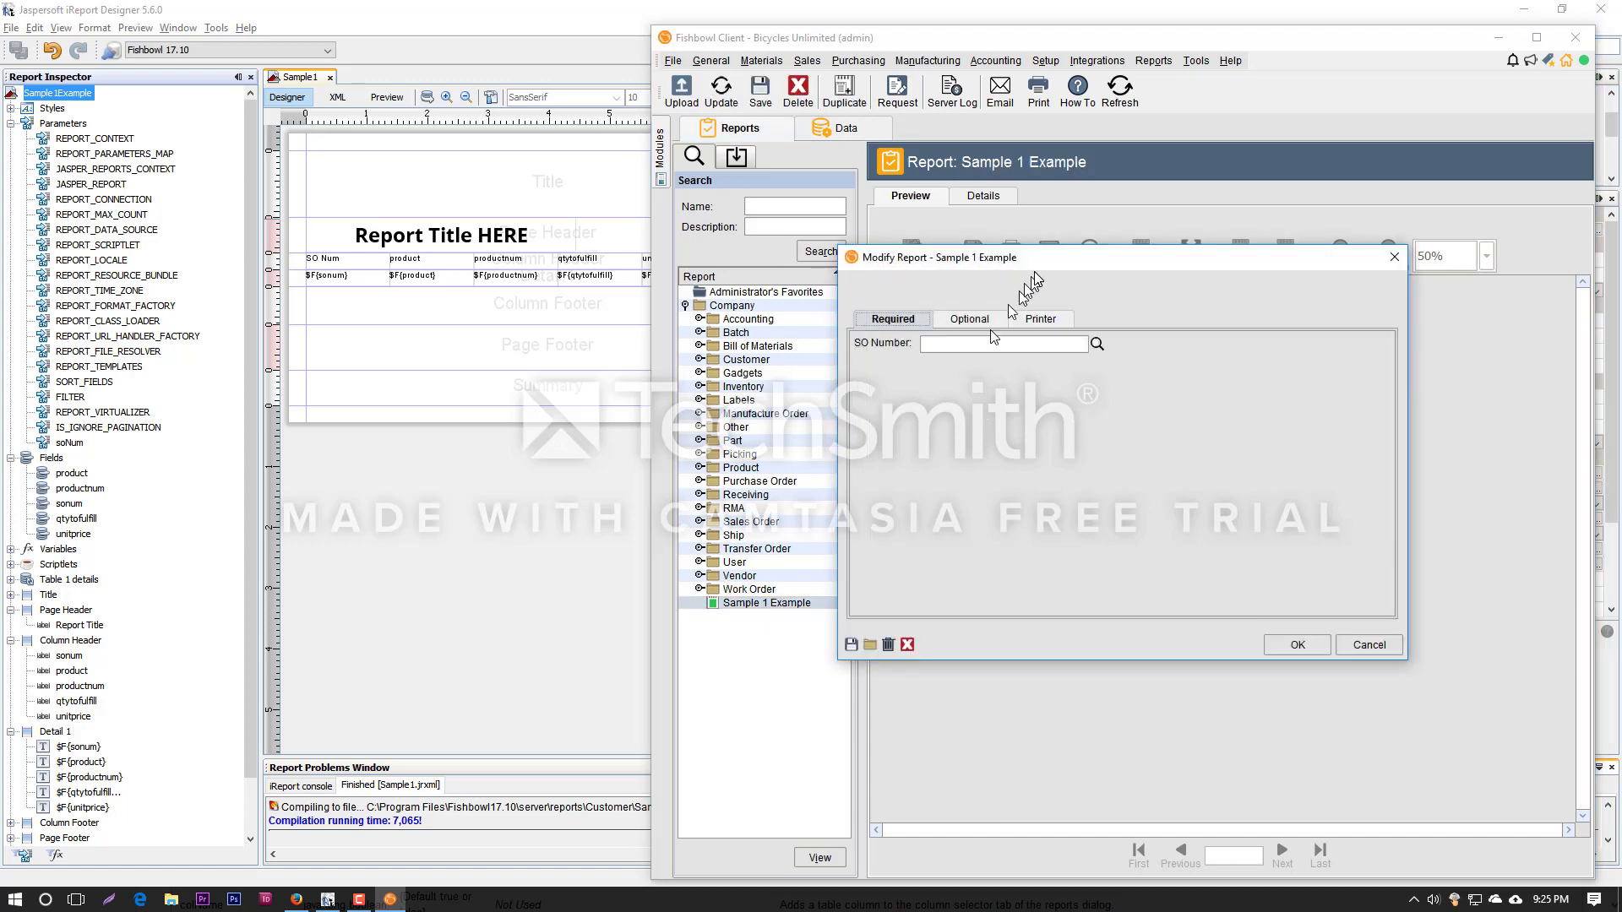
click(1096, 343)
double_click(1050, 421)
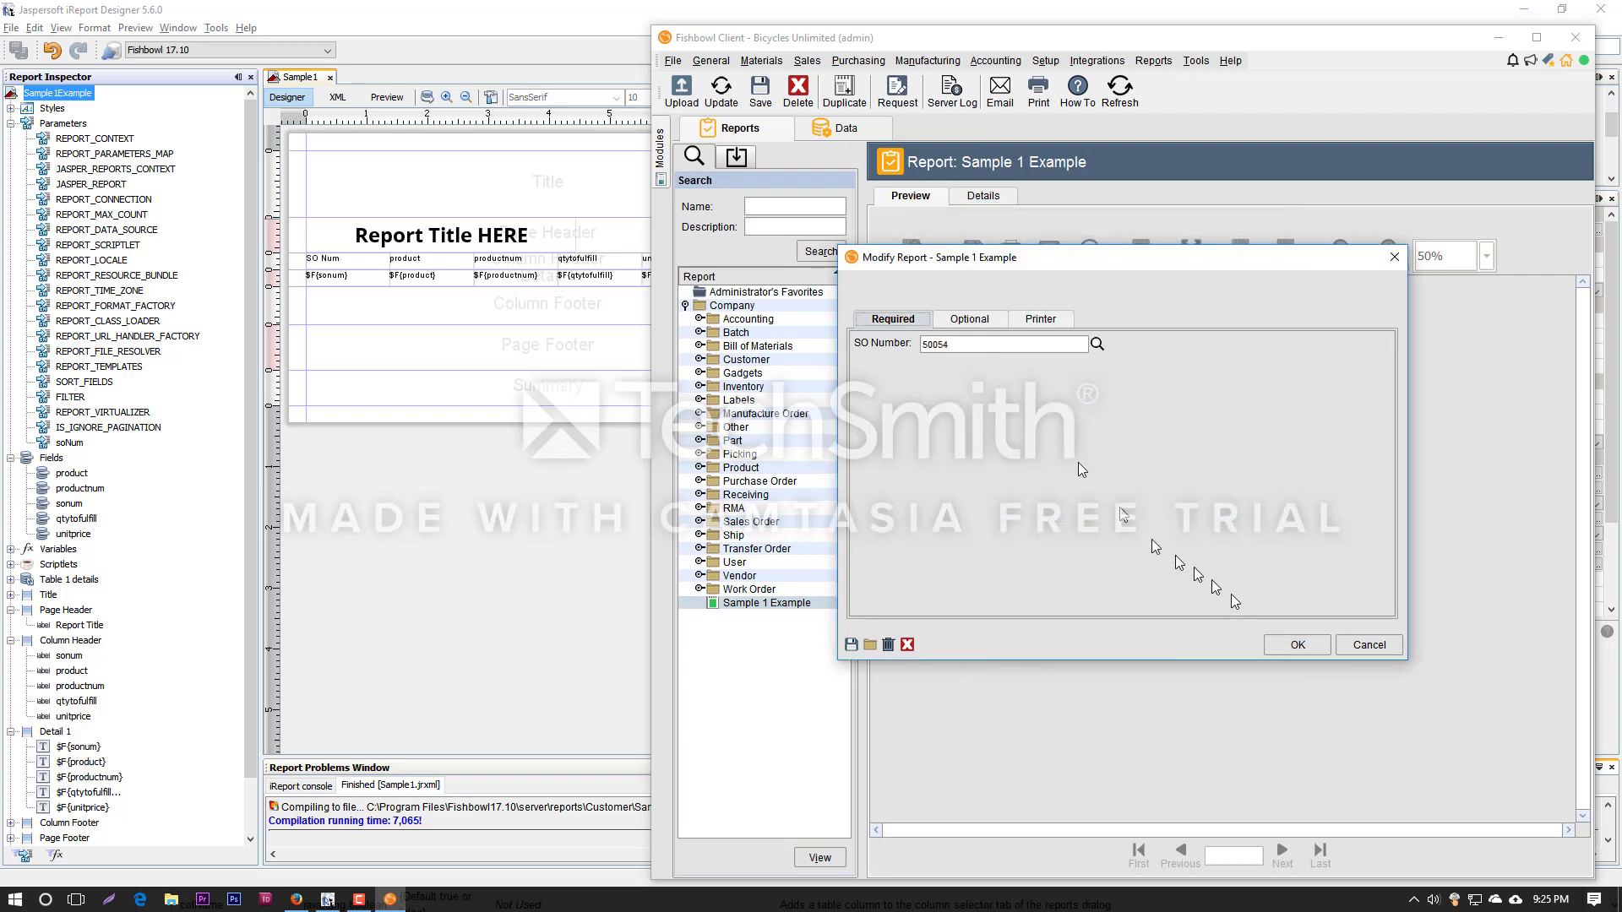
click(1297, 644)
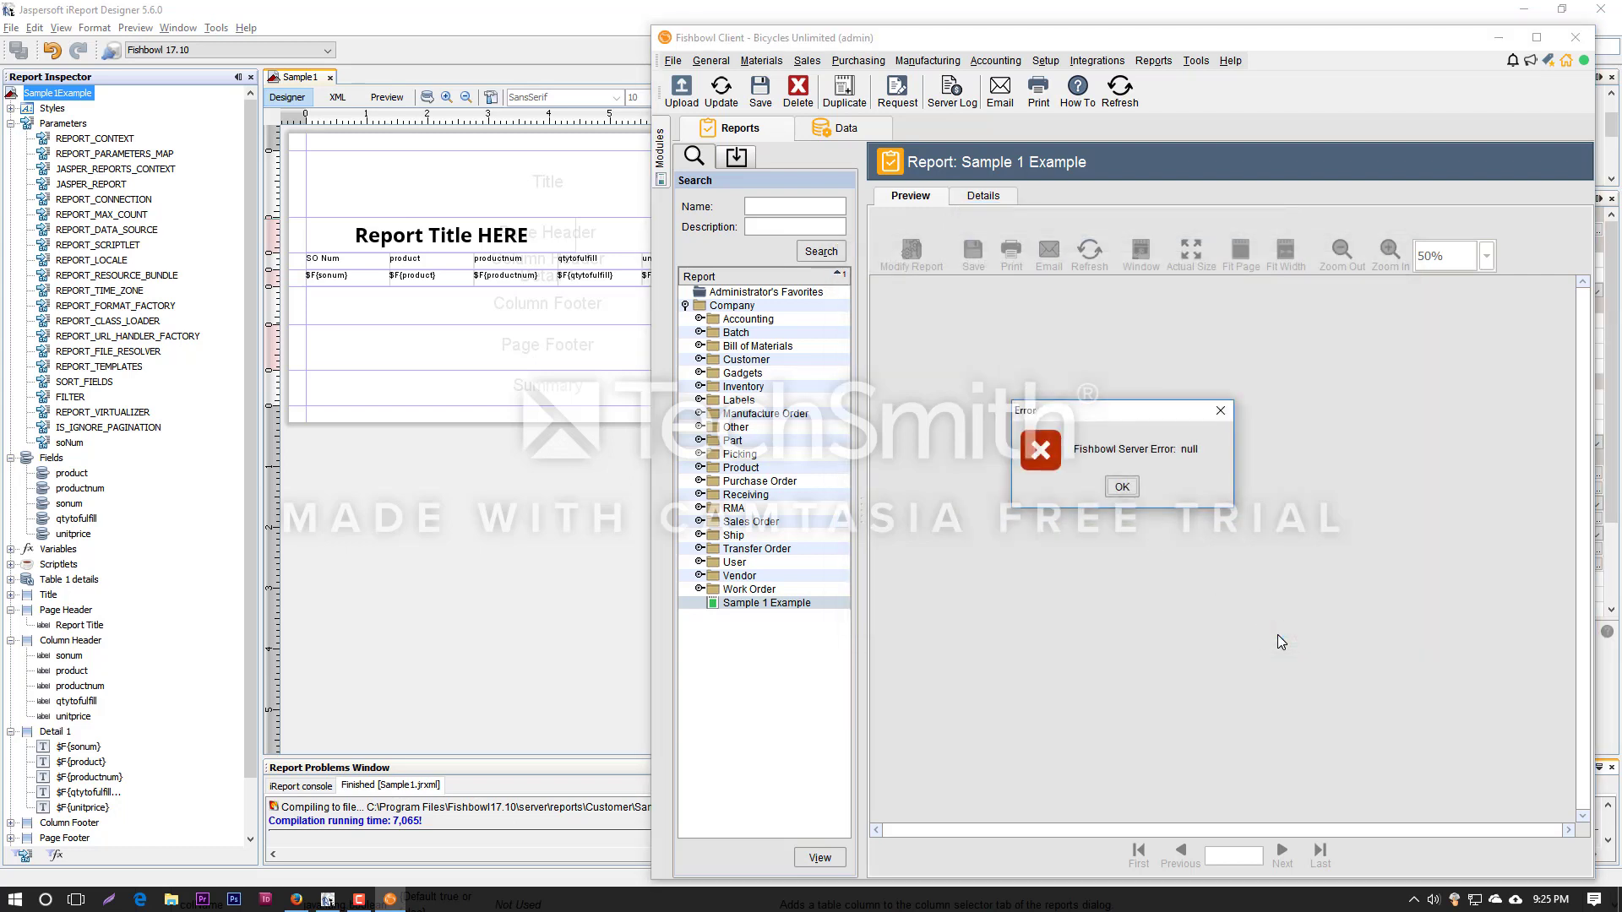
click(1121, 487)
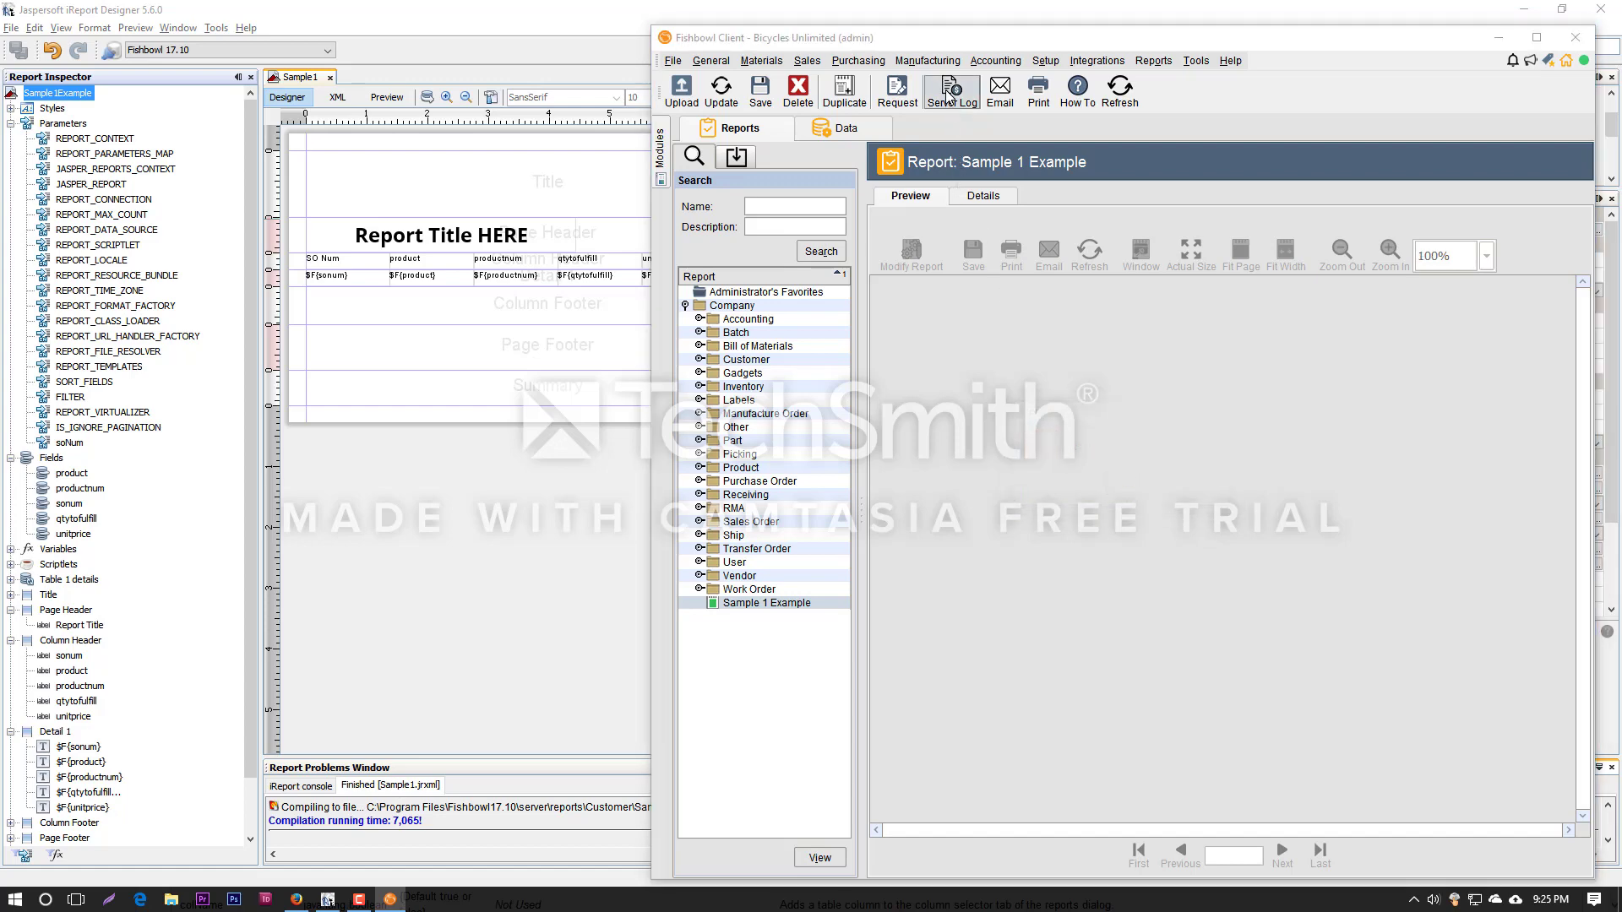
Examine the cause of the report failure at the end of the server log, and close the log.
click(950, 92)
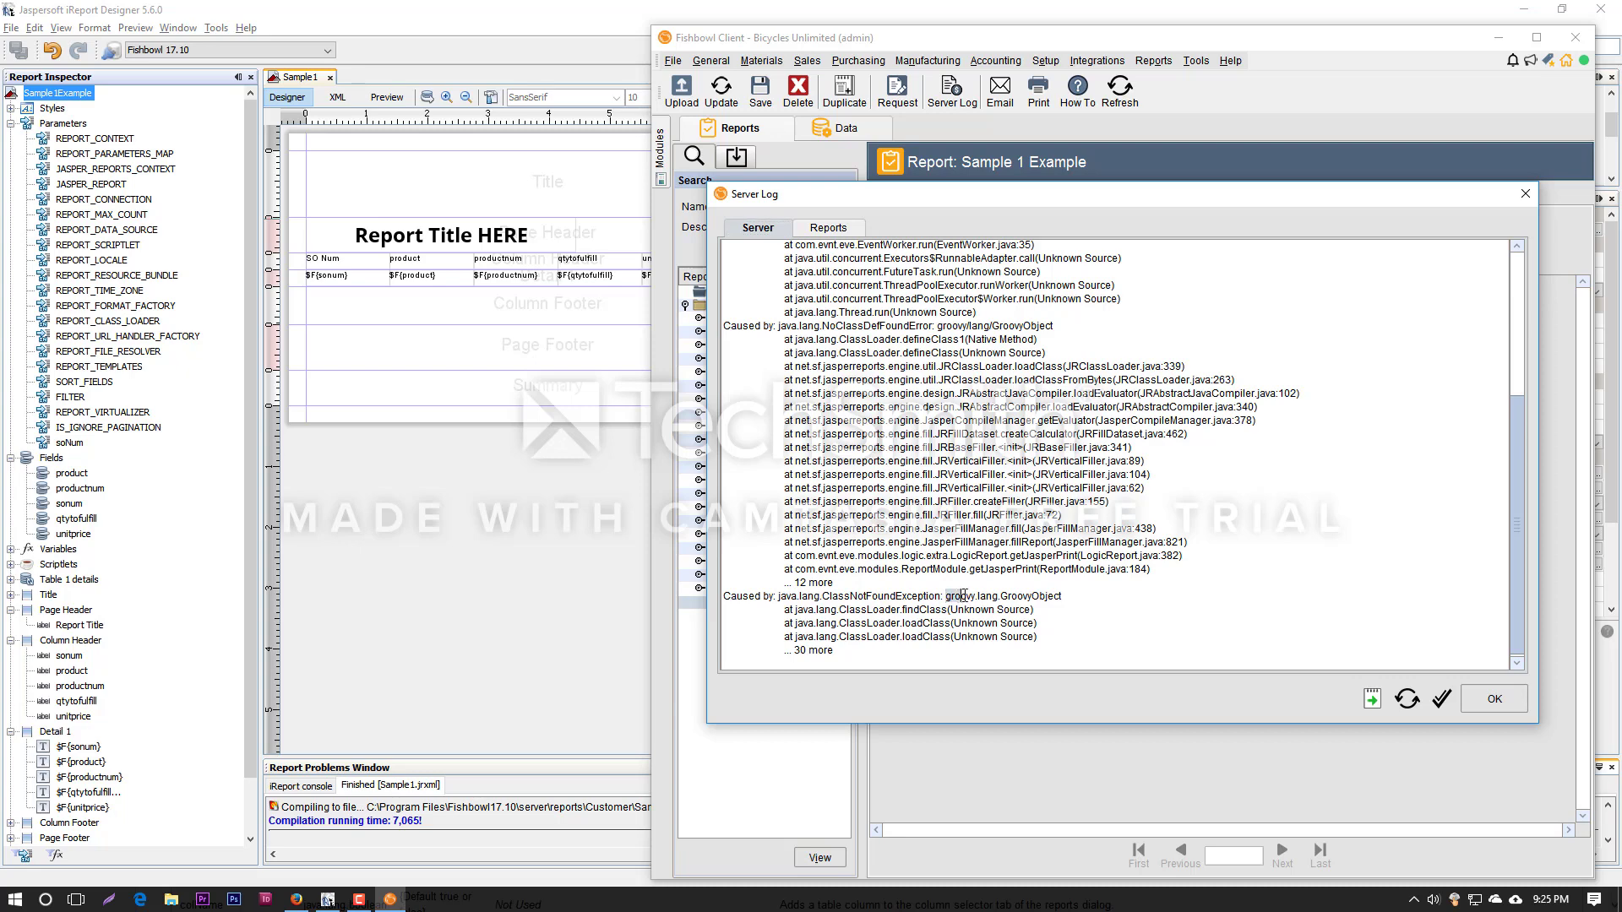
drag(963, 596, 1066, 593)
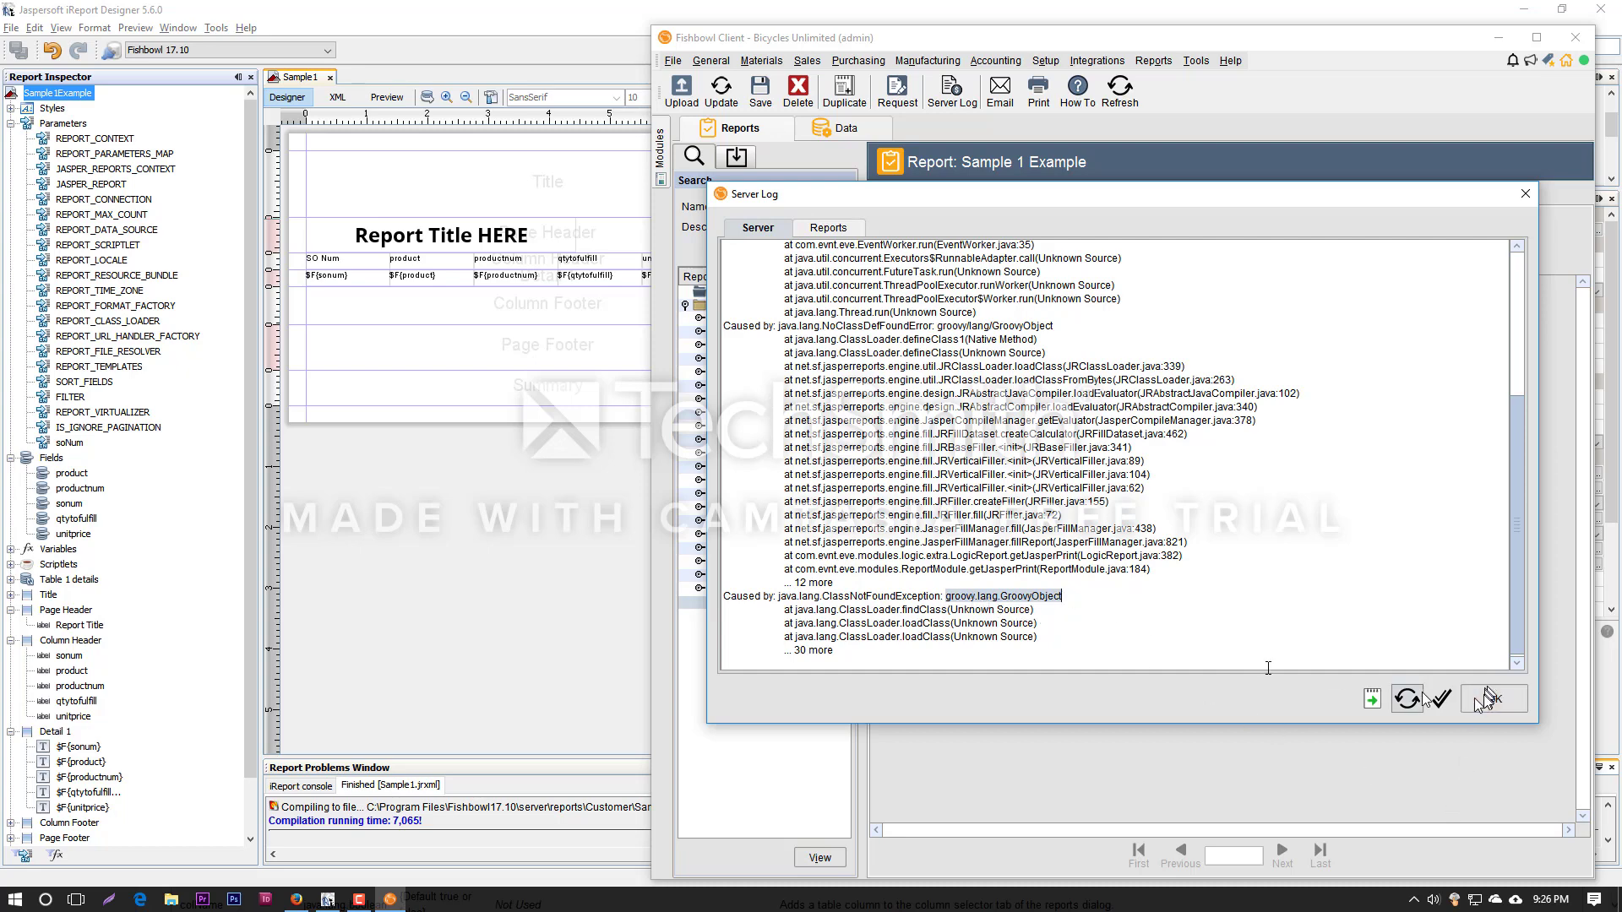
drag(861, 596, 1049, 598)
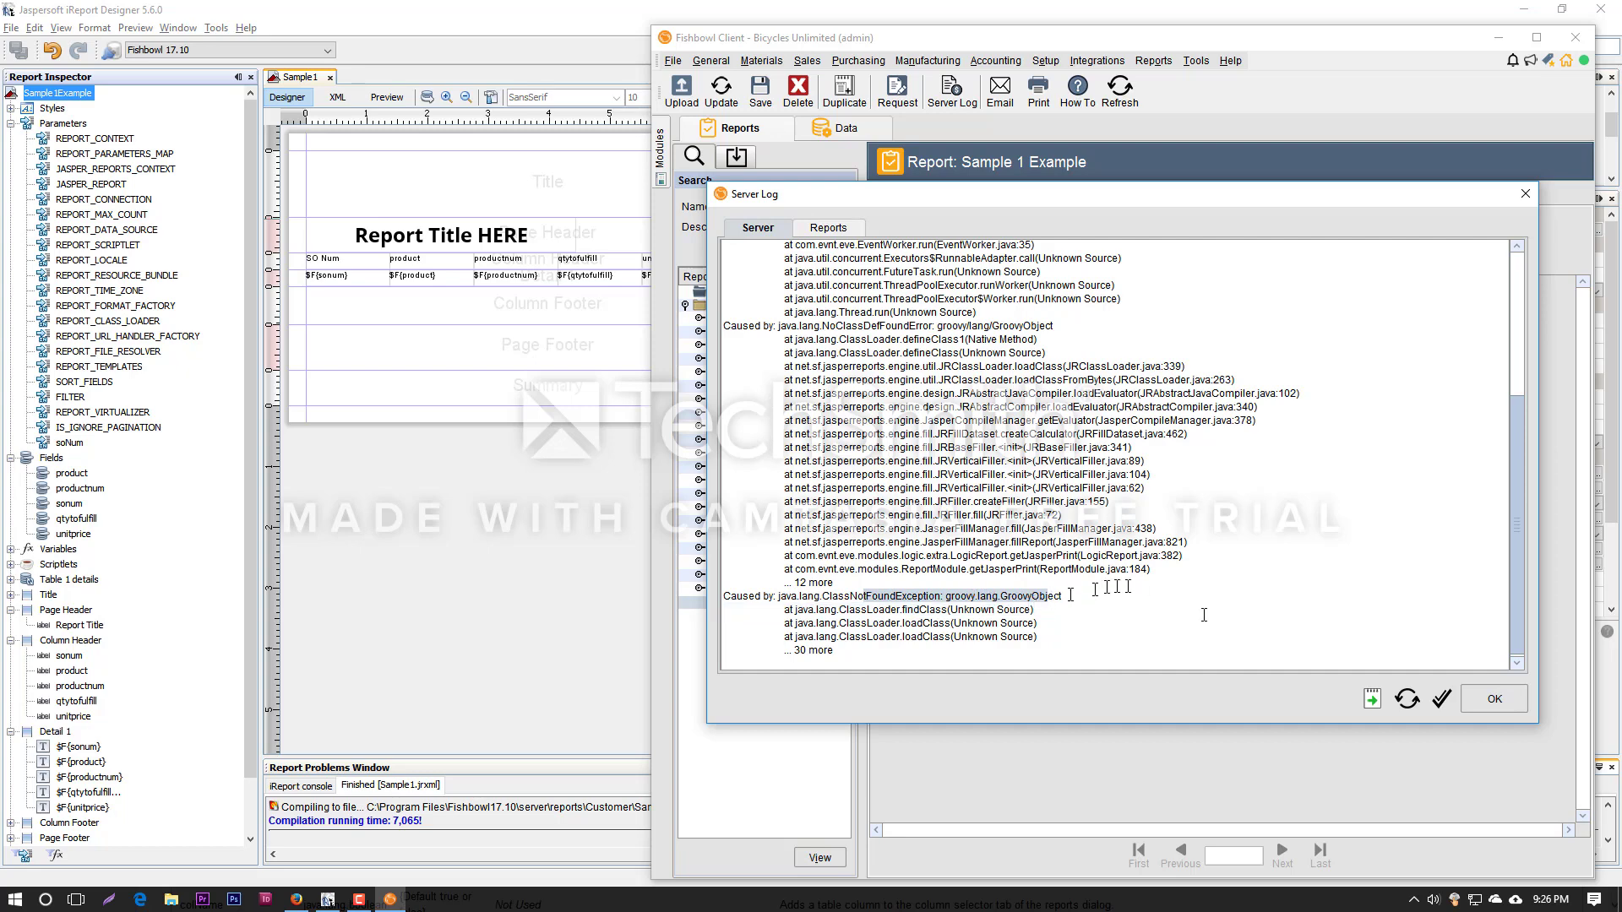
click(1494, 699)
In iReport Designer, set the Sample1Example report's expression language to Java and recompile the report.
click(608, 644)
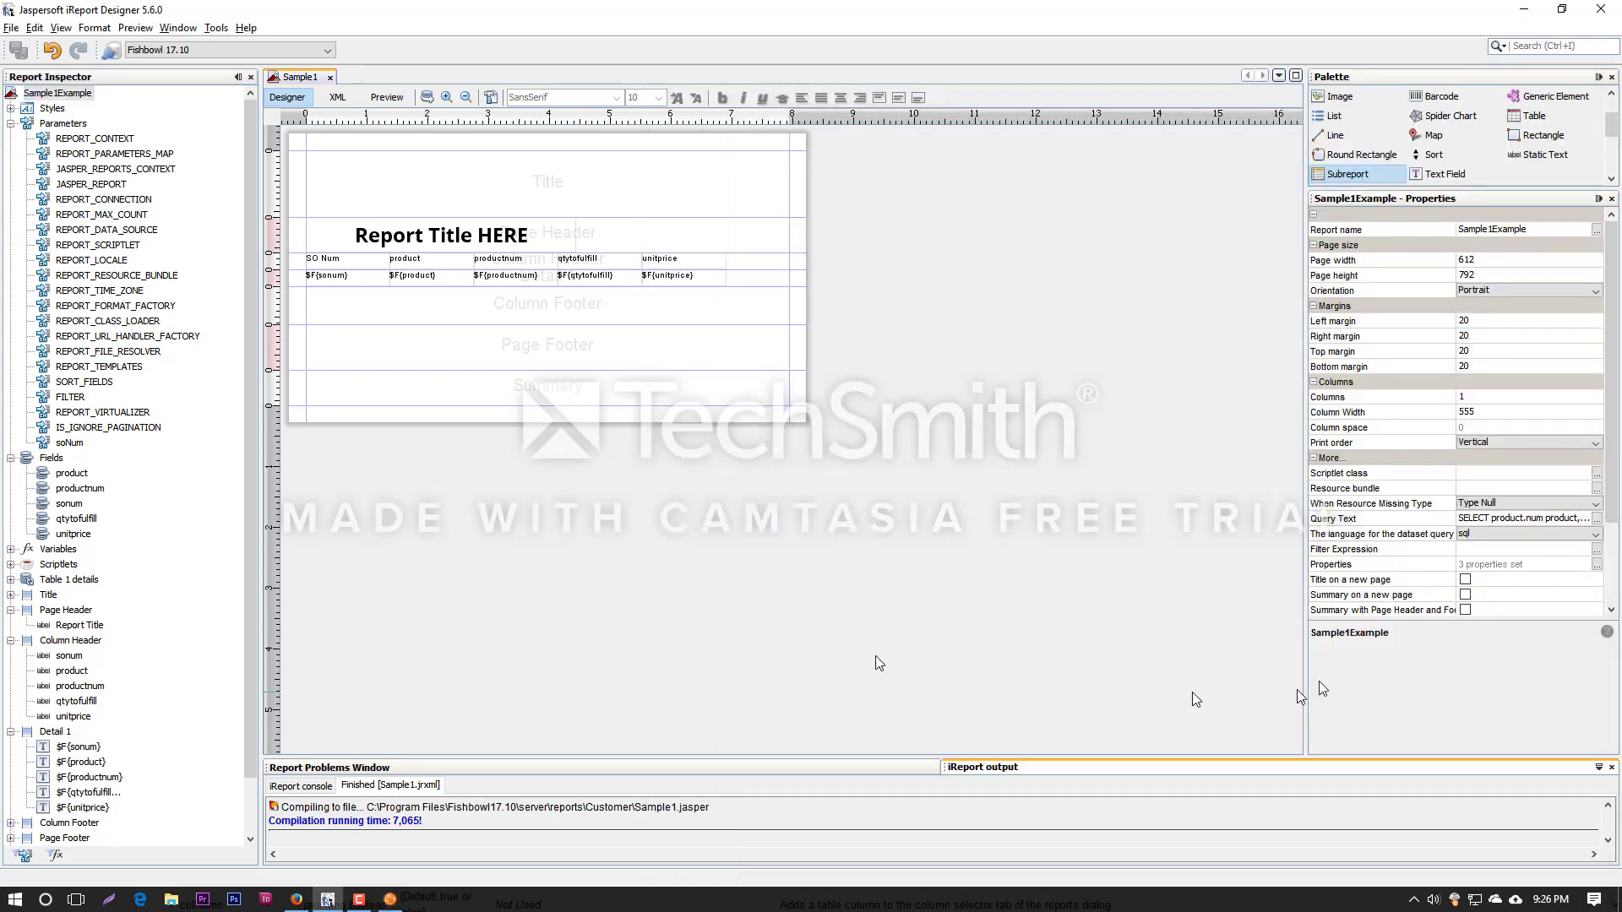
click(71, 95)
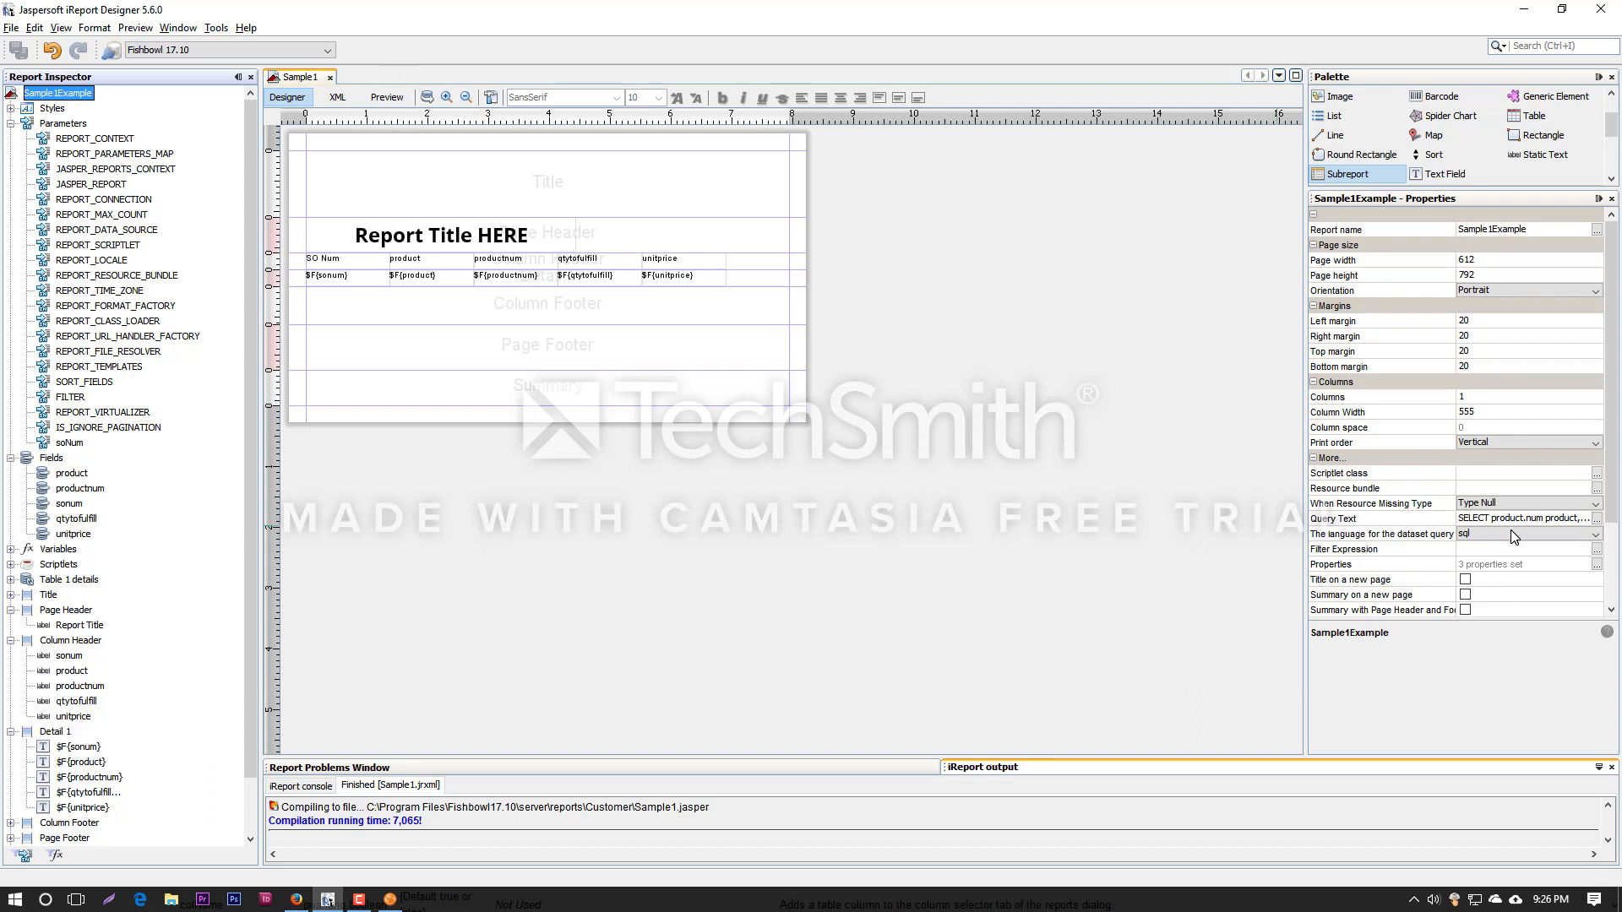
scroll(1513, 537, down, 3)
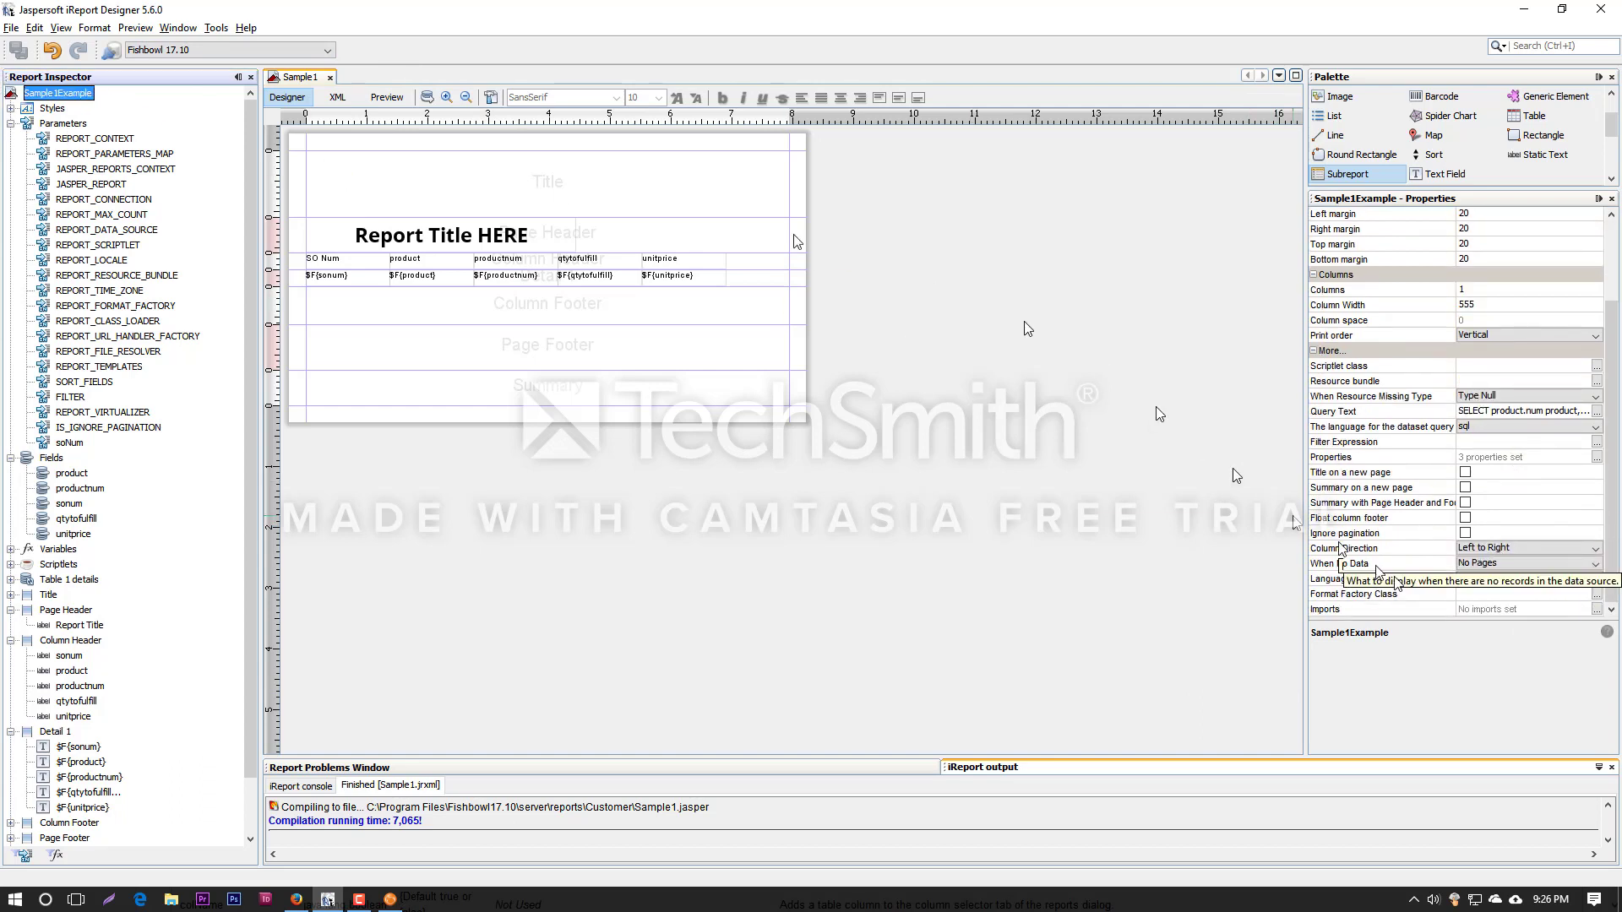
click(1597, 581)
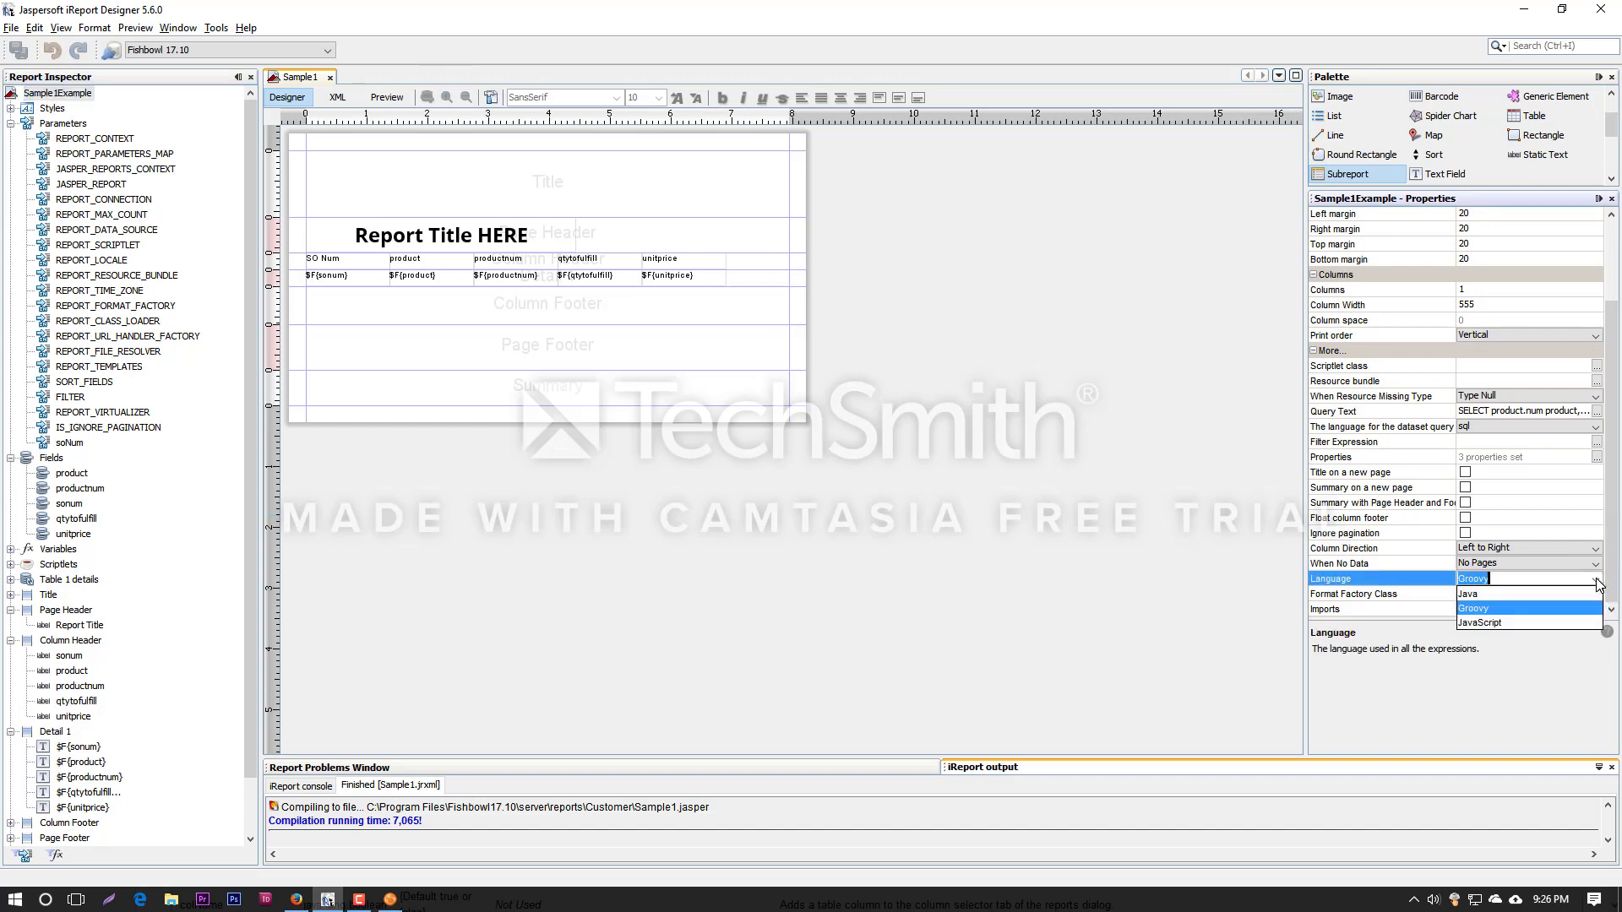
click(1564, 607)
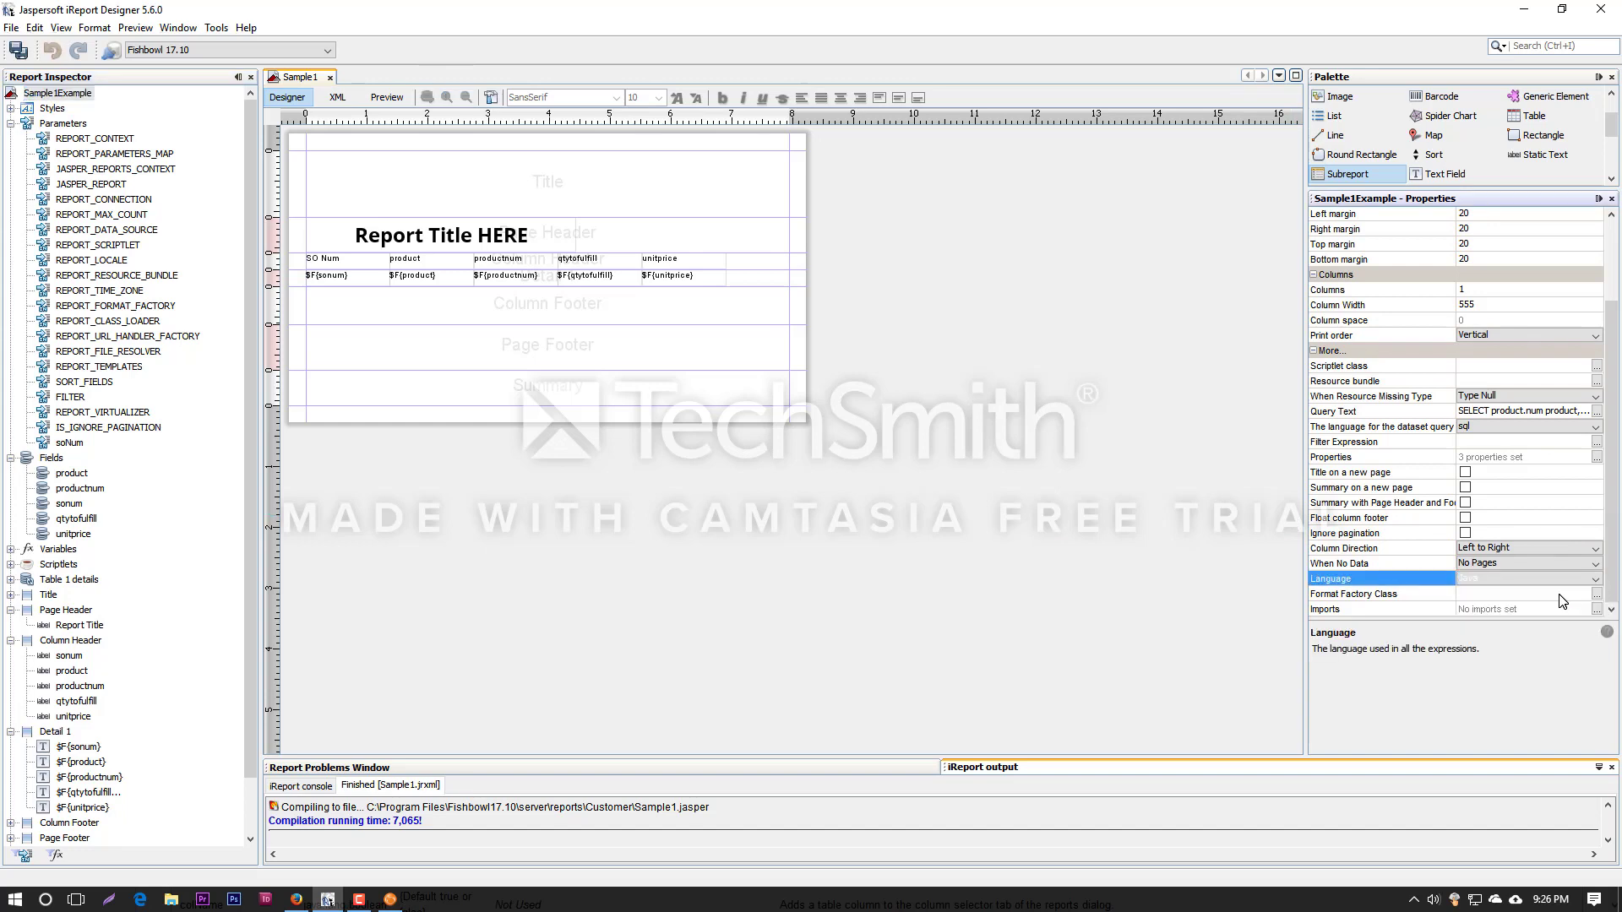
click(490, 98)
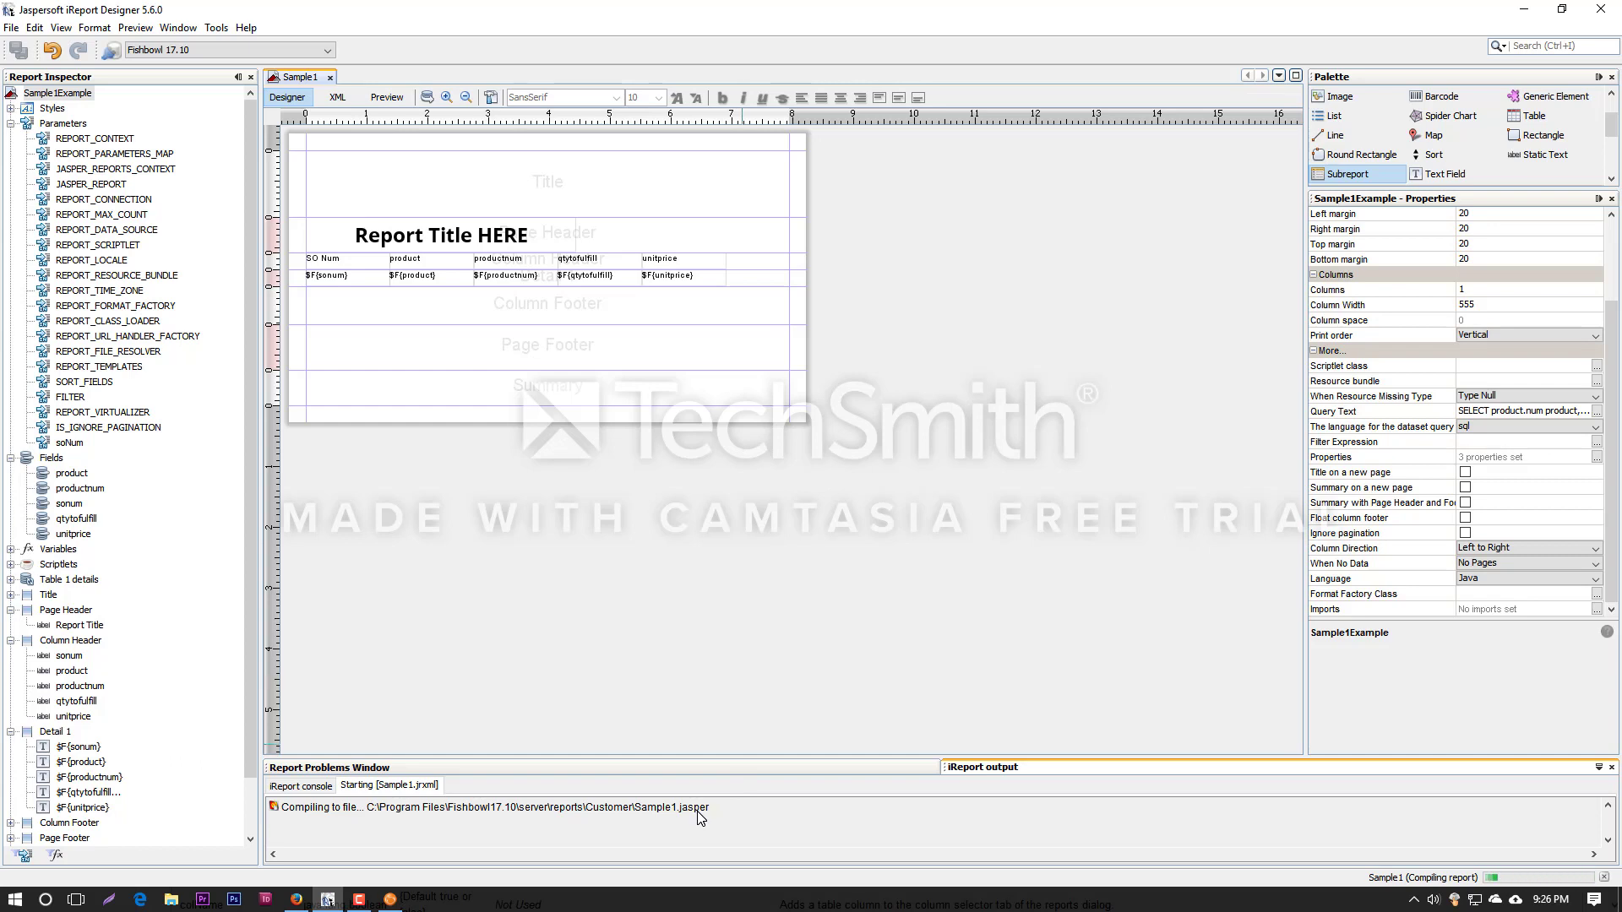
Switch to the Fishbowl Client and try to run the Sample 1 Example report for the Bullet Bicycles sales order.
key(alt+Tab)
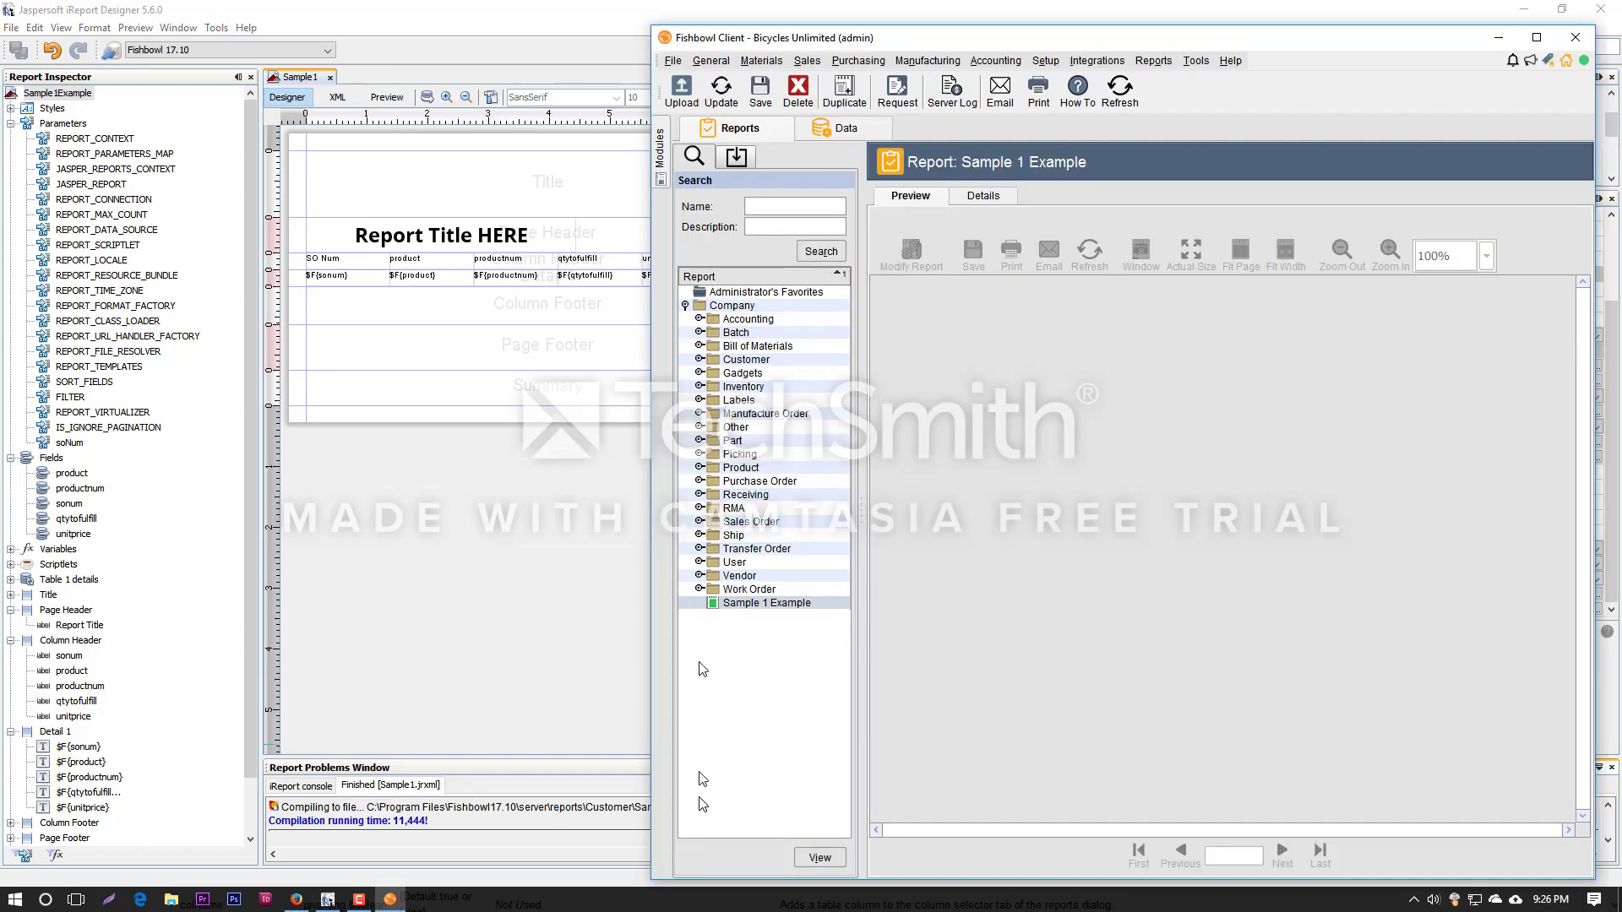
double_click(787, 603)
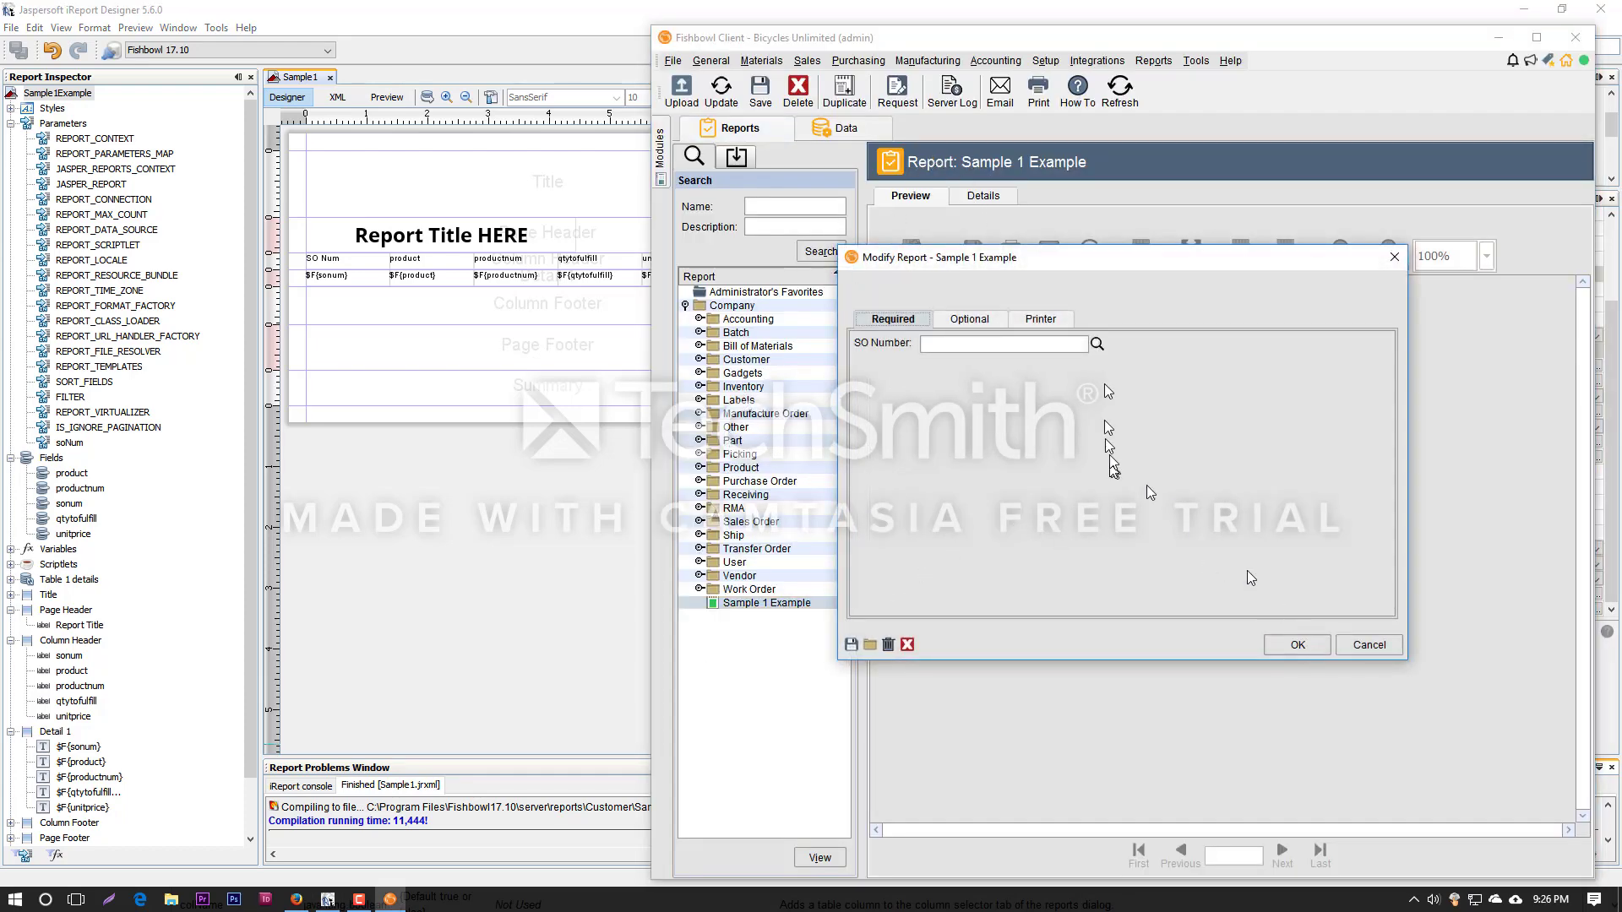
click(1096, 344)
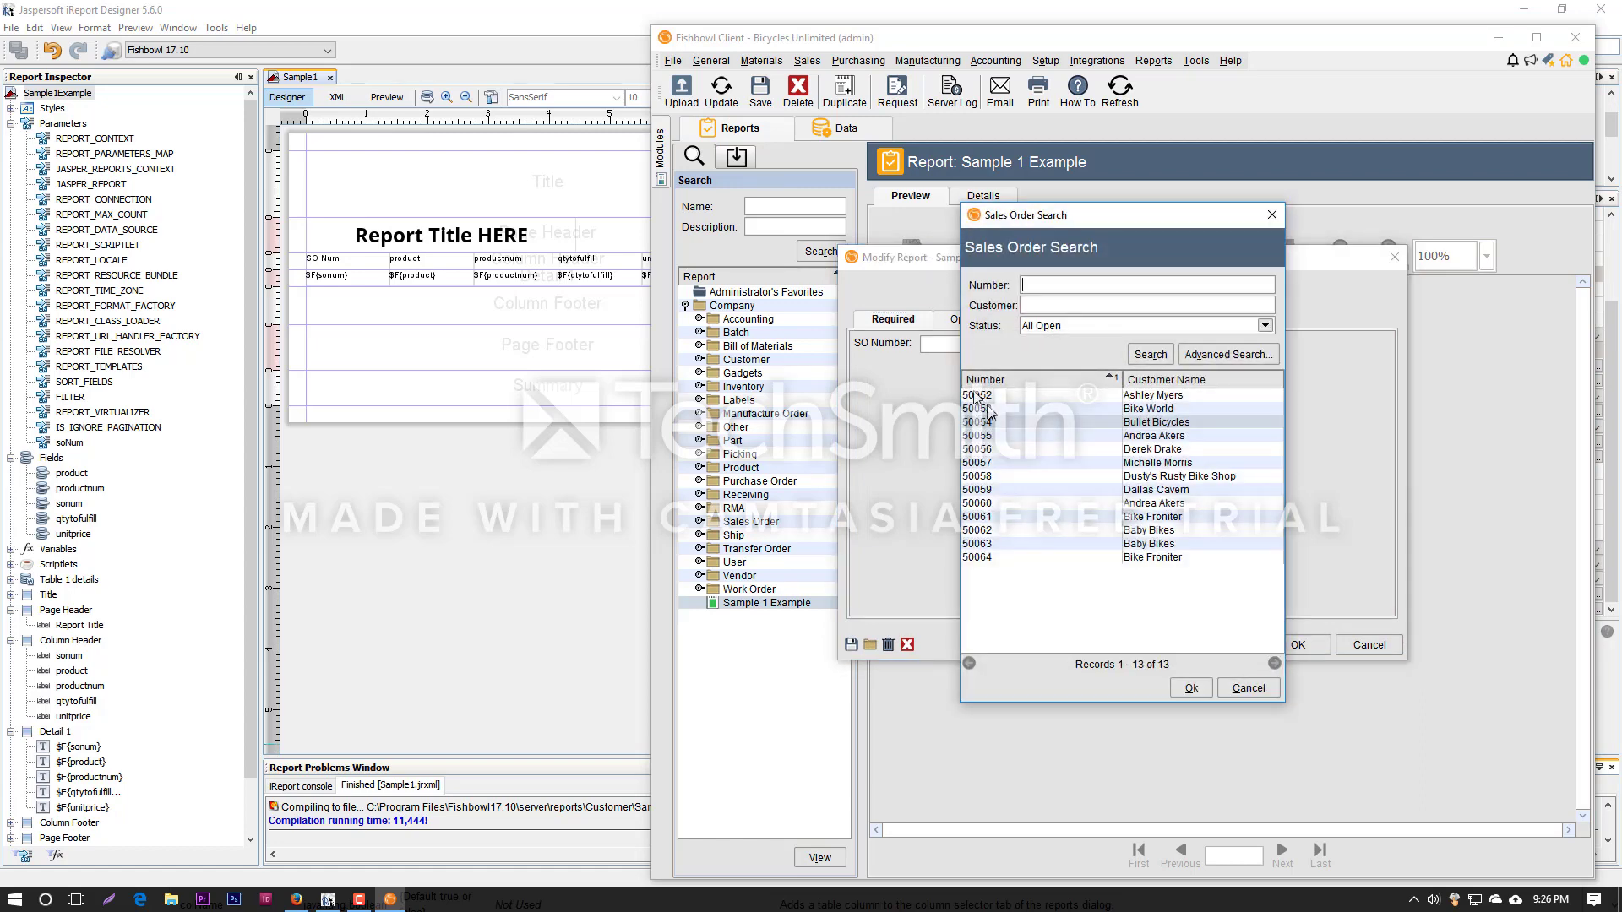
click(1182, 688)
click(1292, 645)
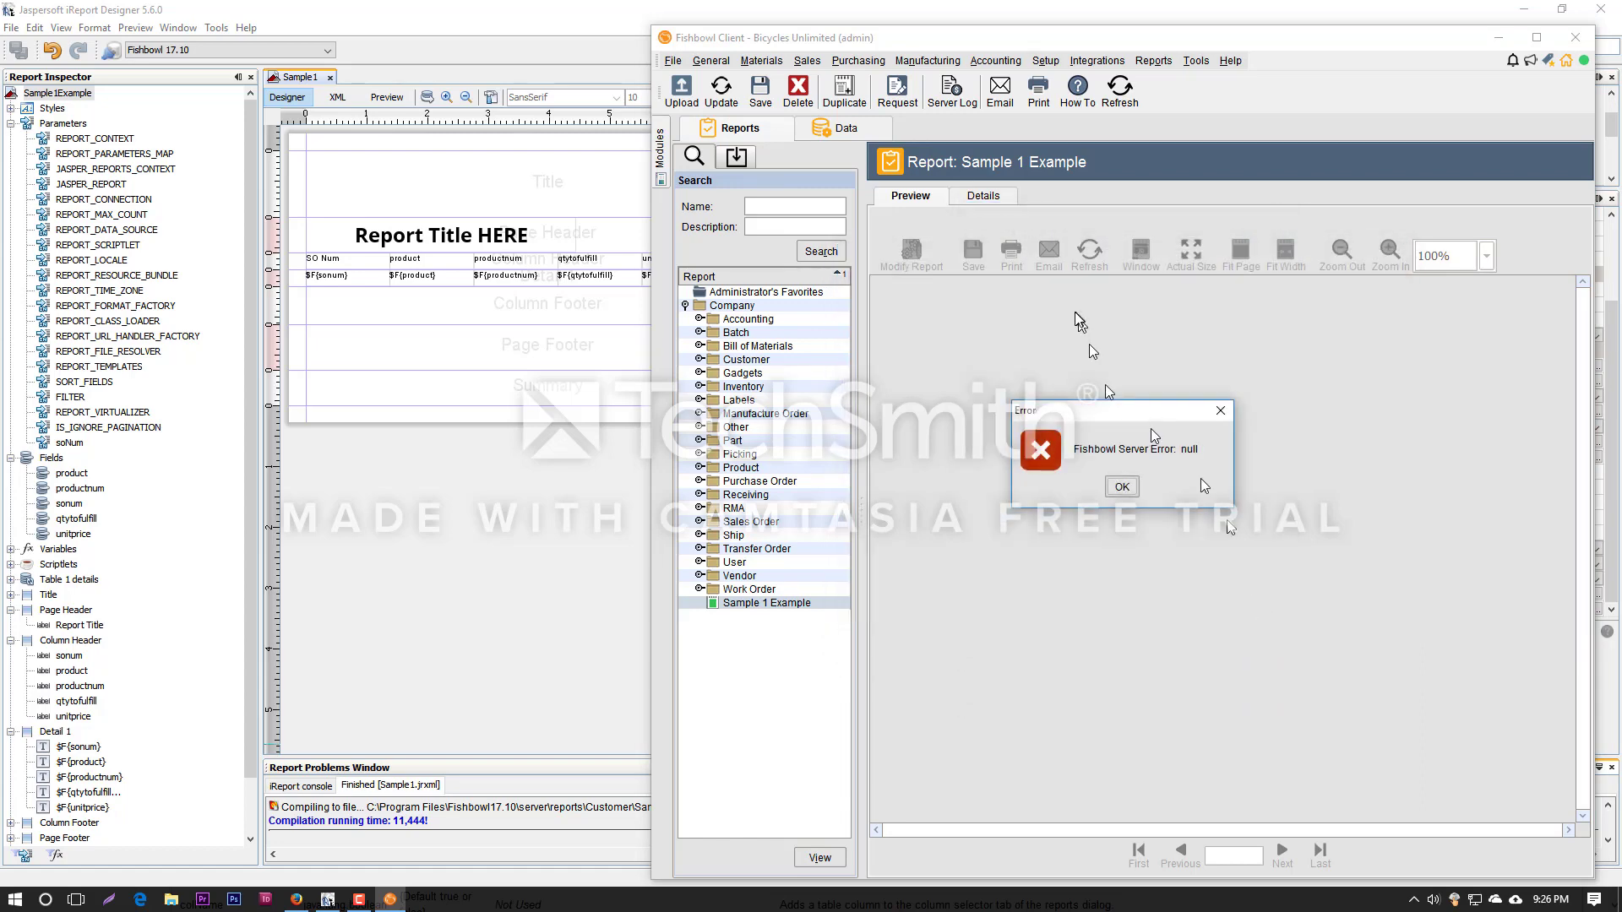
click(1122, 487)
Examine the final exception in the server log for the cause of the report error, and close the log.
click(952, 92)
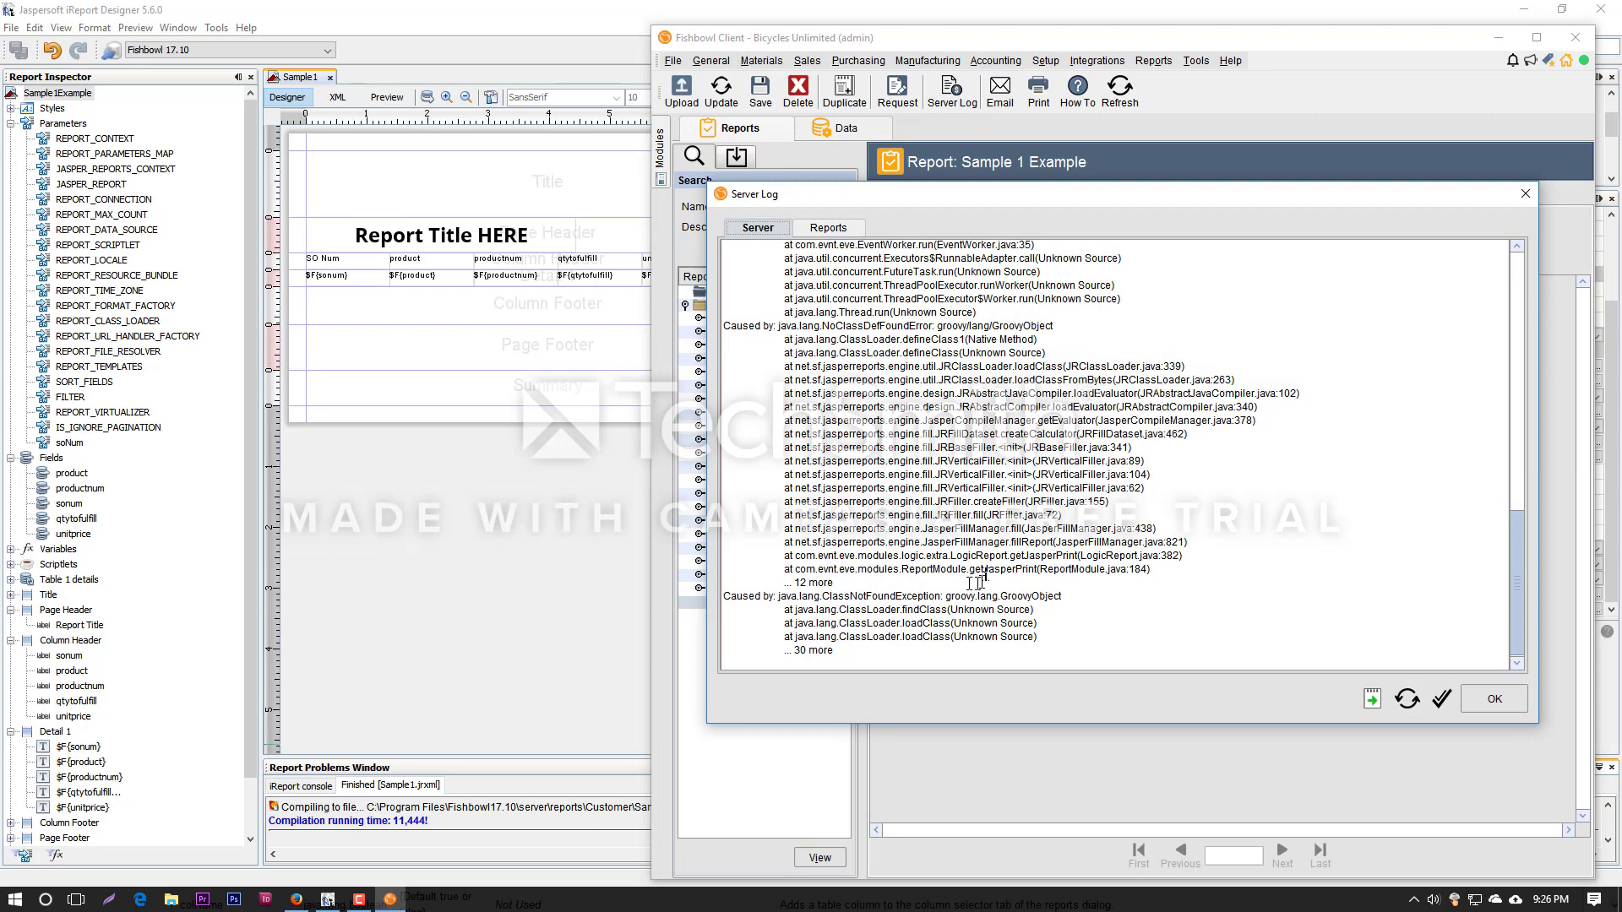
drag(969, 591, 1038, 591)
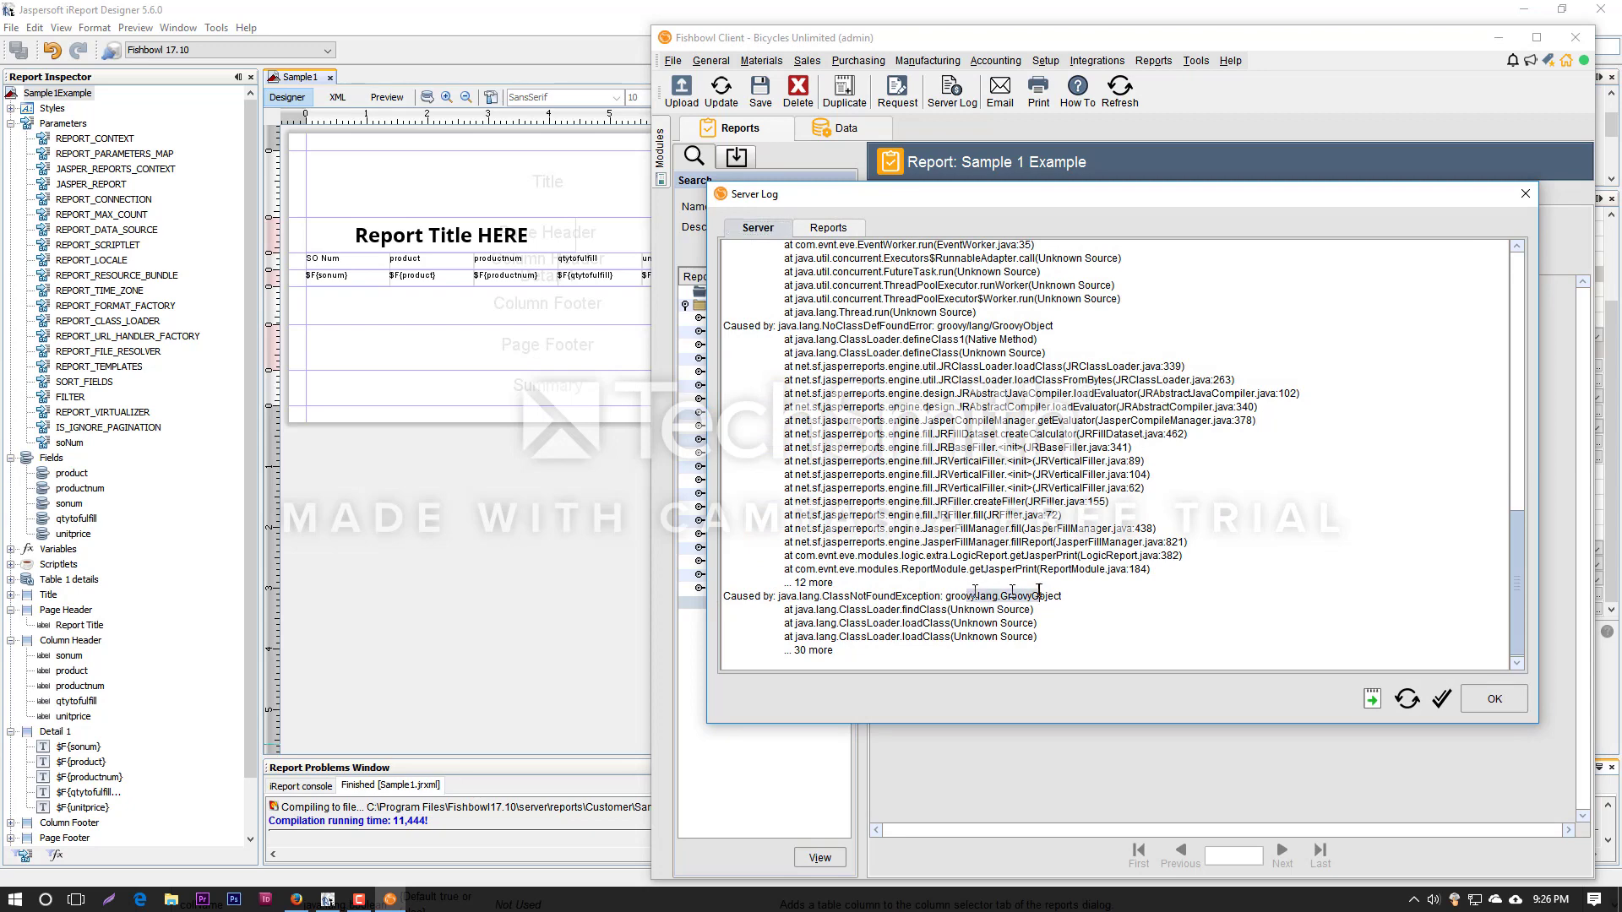
click(1494, 697)
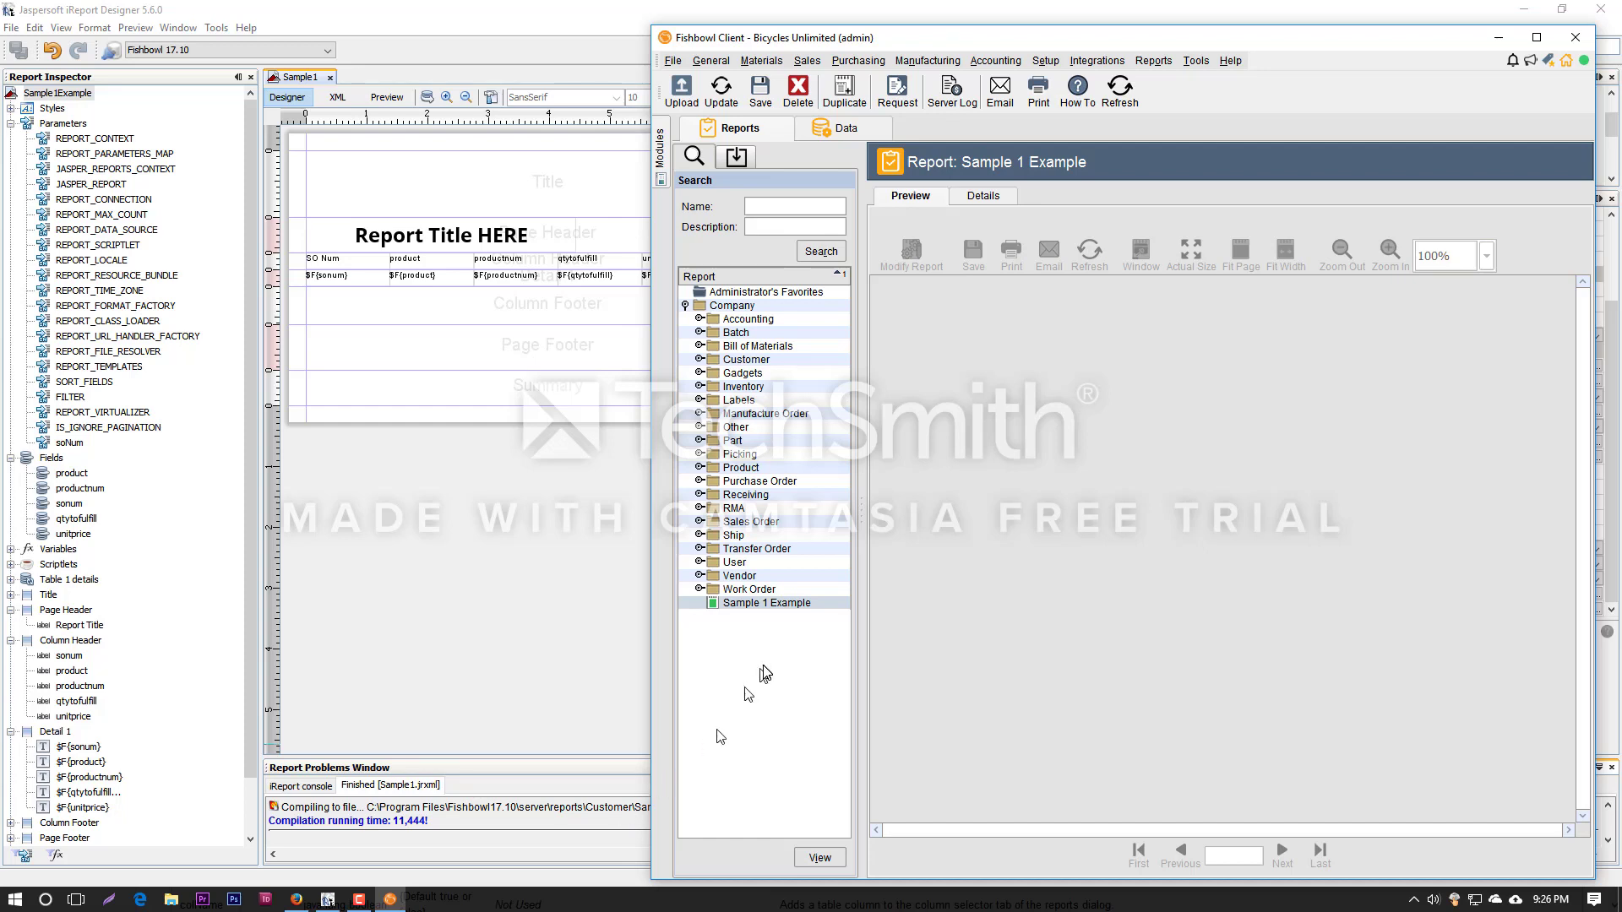
Upload Sample1.jasper from the server's reports\Custom folder as Sample 1 Example, overwriting the existing report.
click(770, 603)
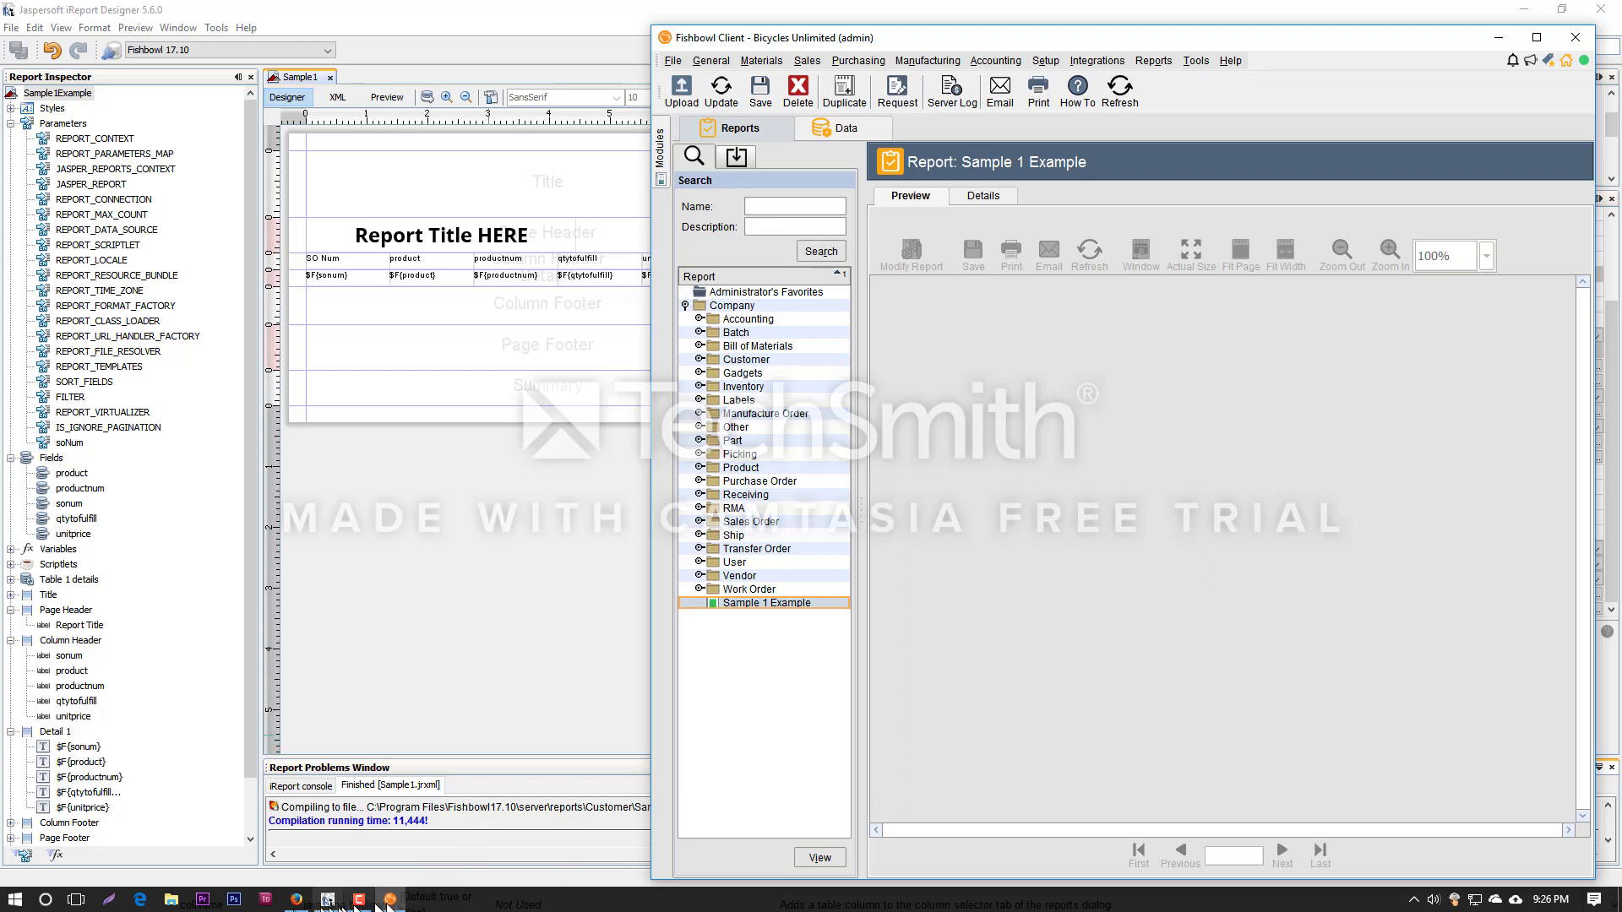
click(681, 89)
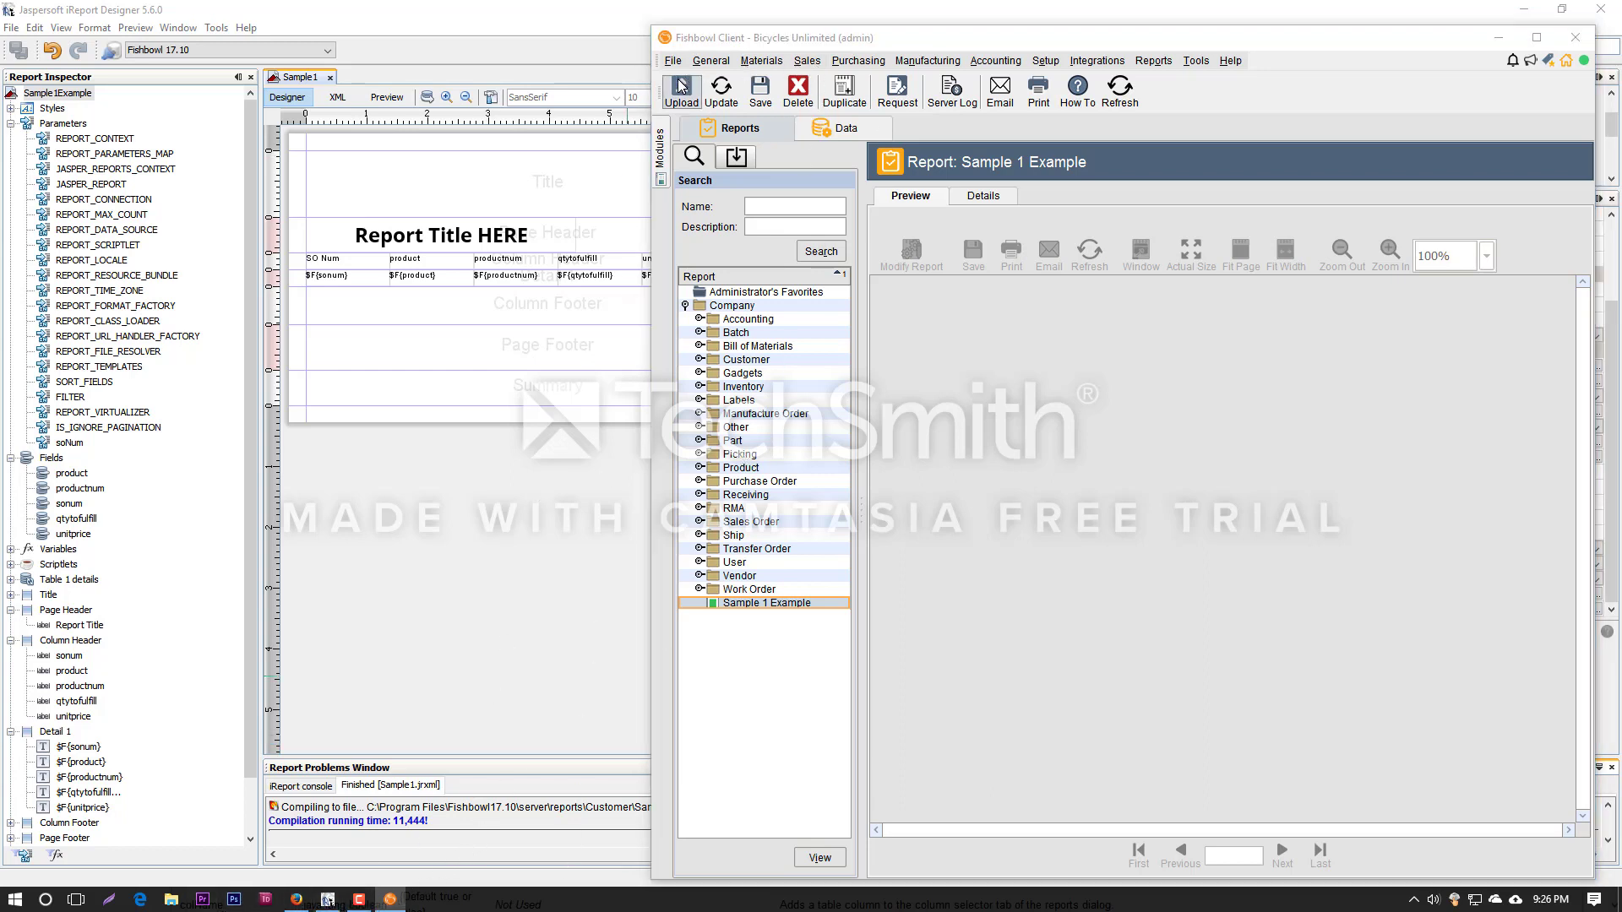
click(1414, 338)
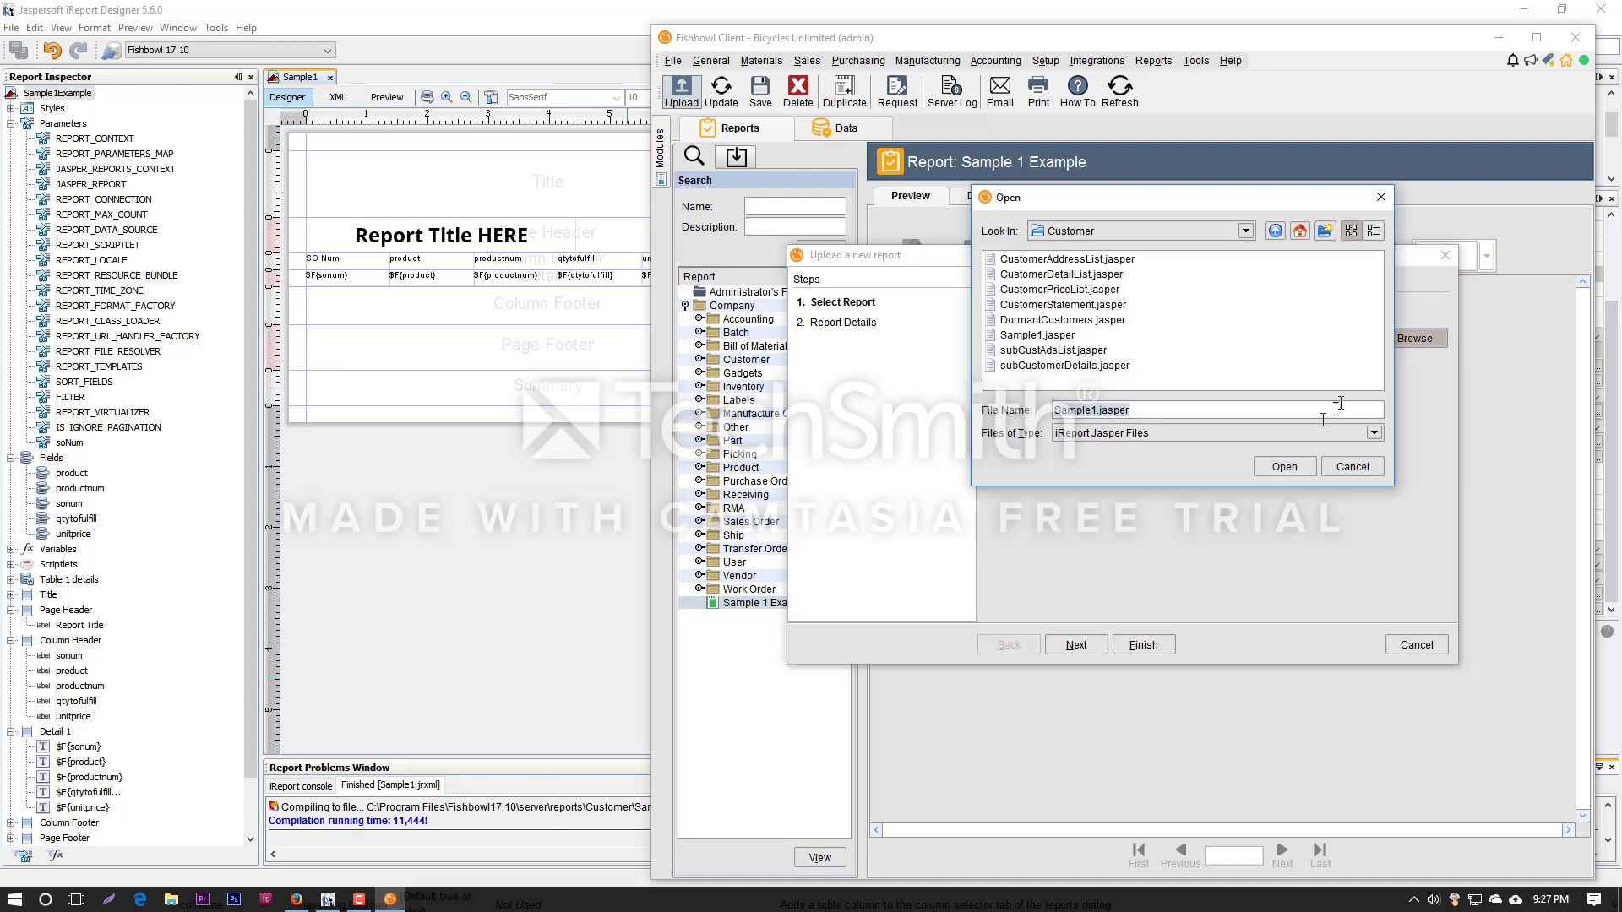
click(1275, 232)
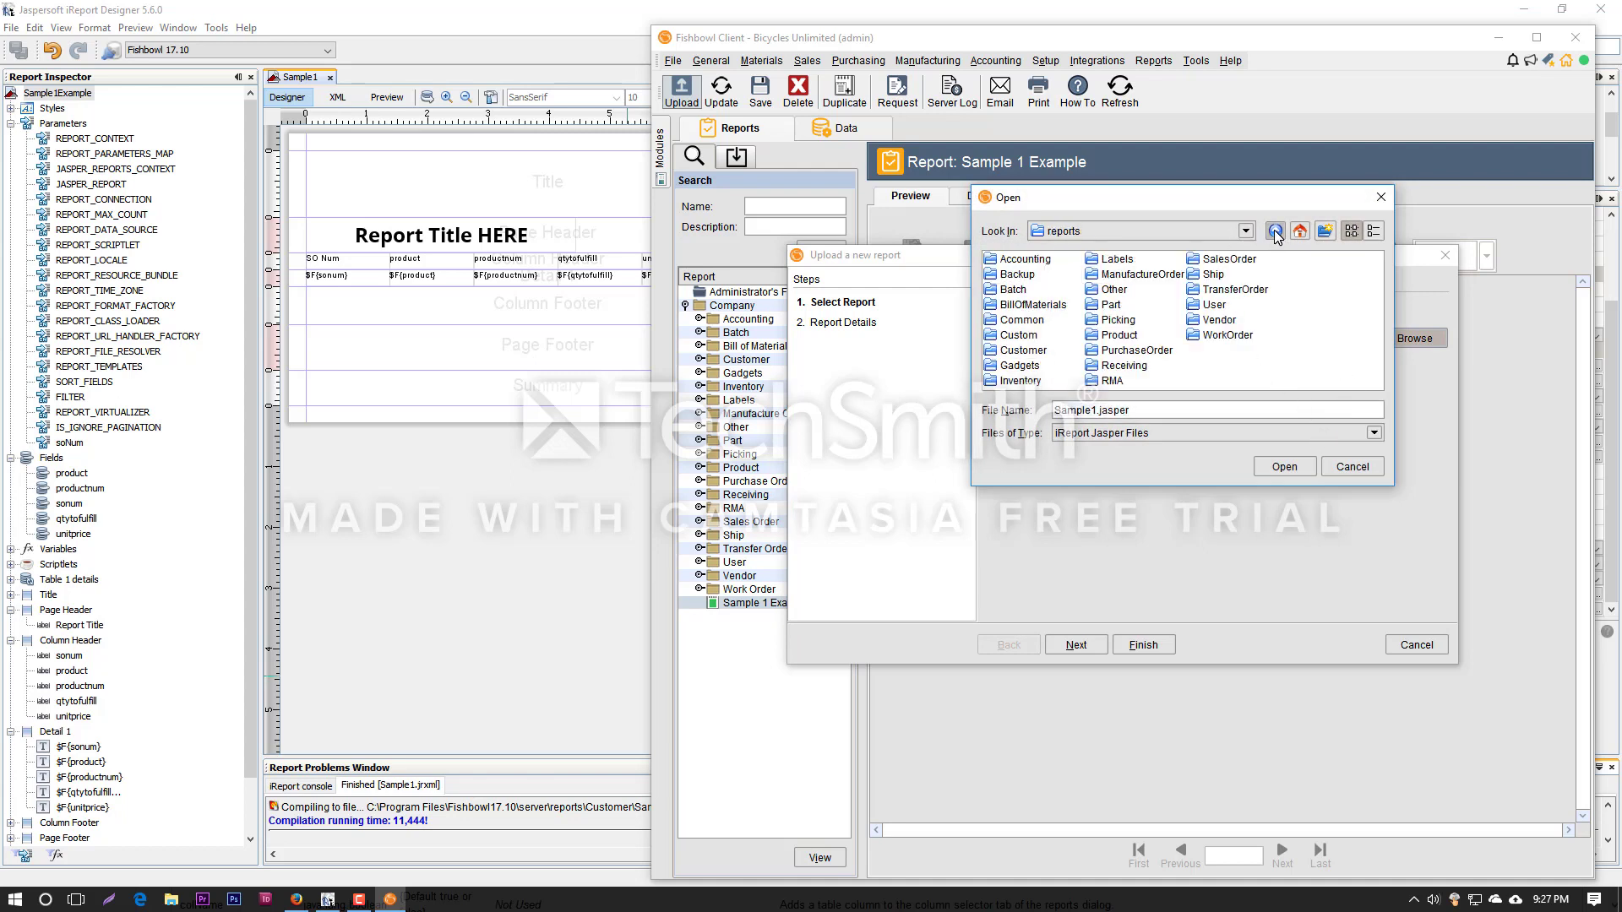
double_click(1018, 335)
click(1283, 466)
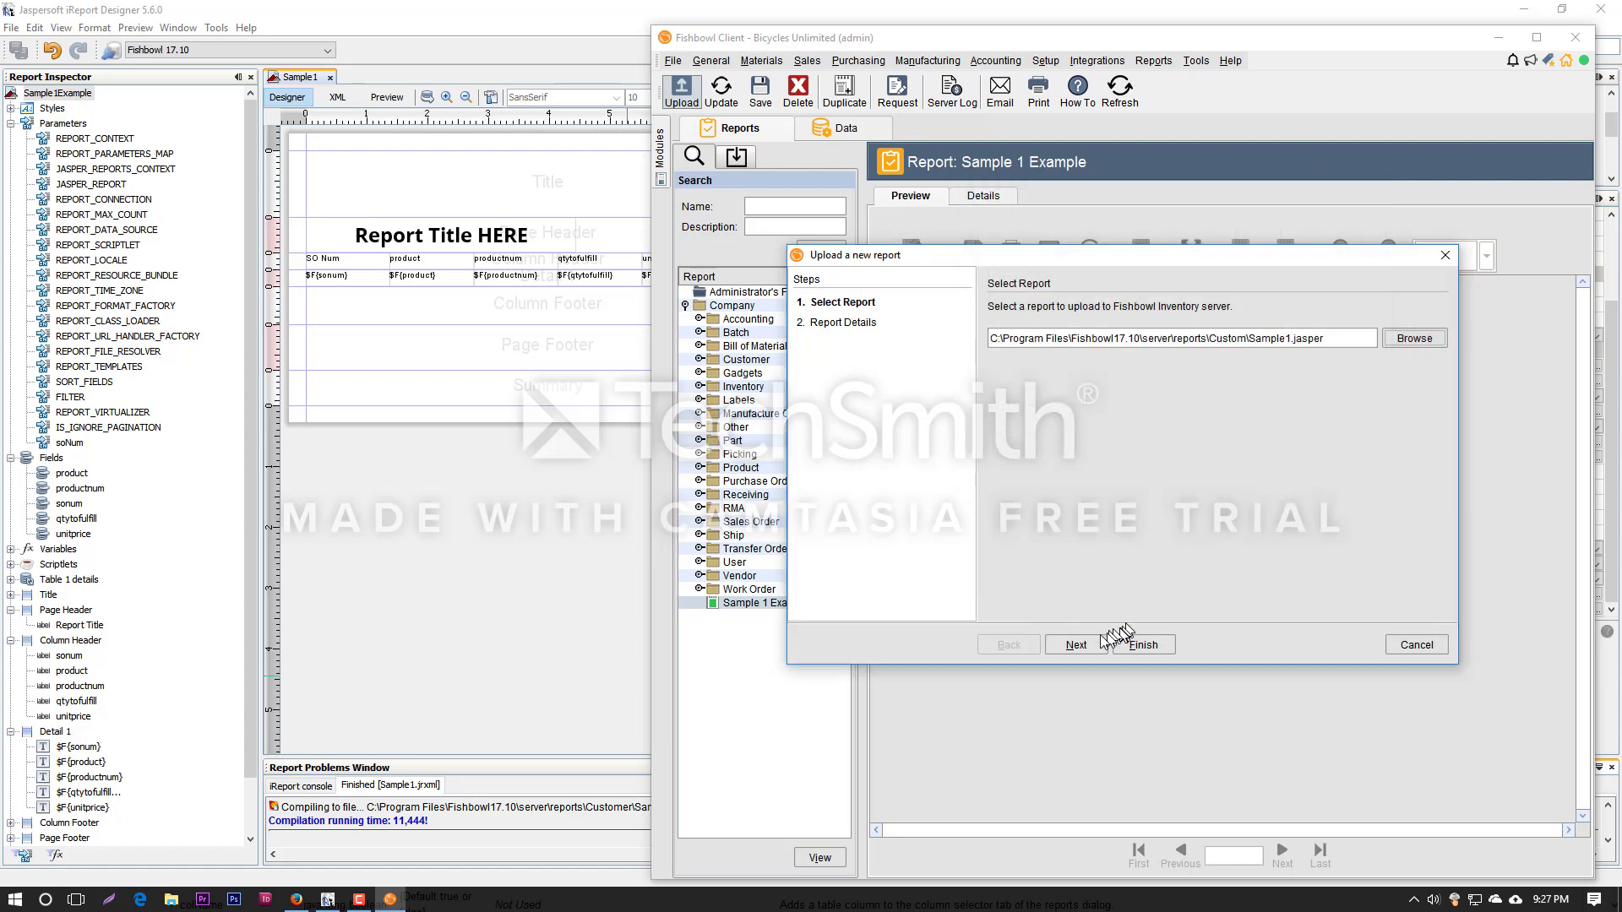
click(1075, 644)
click(1143, 645)
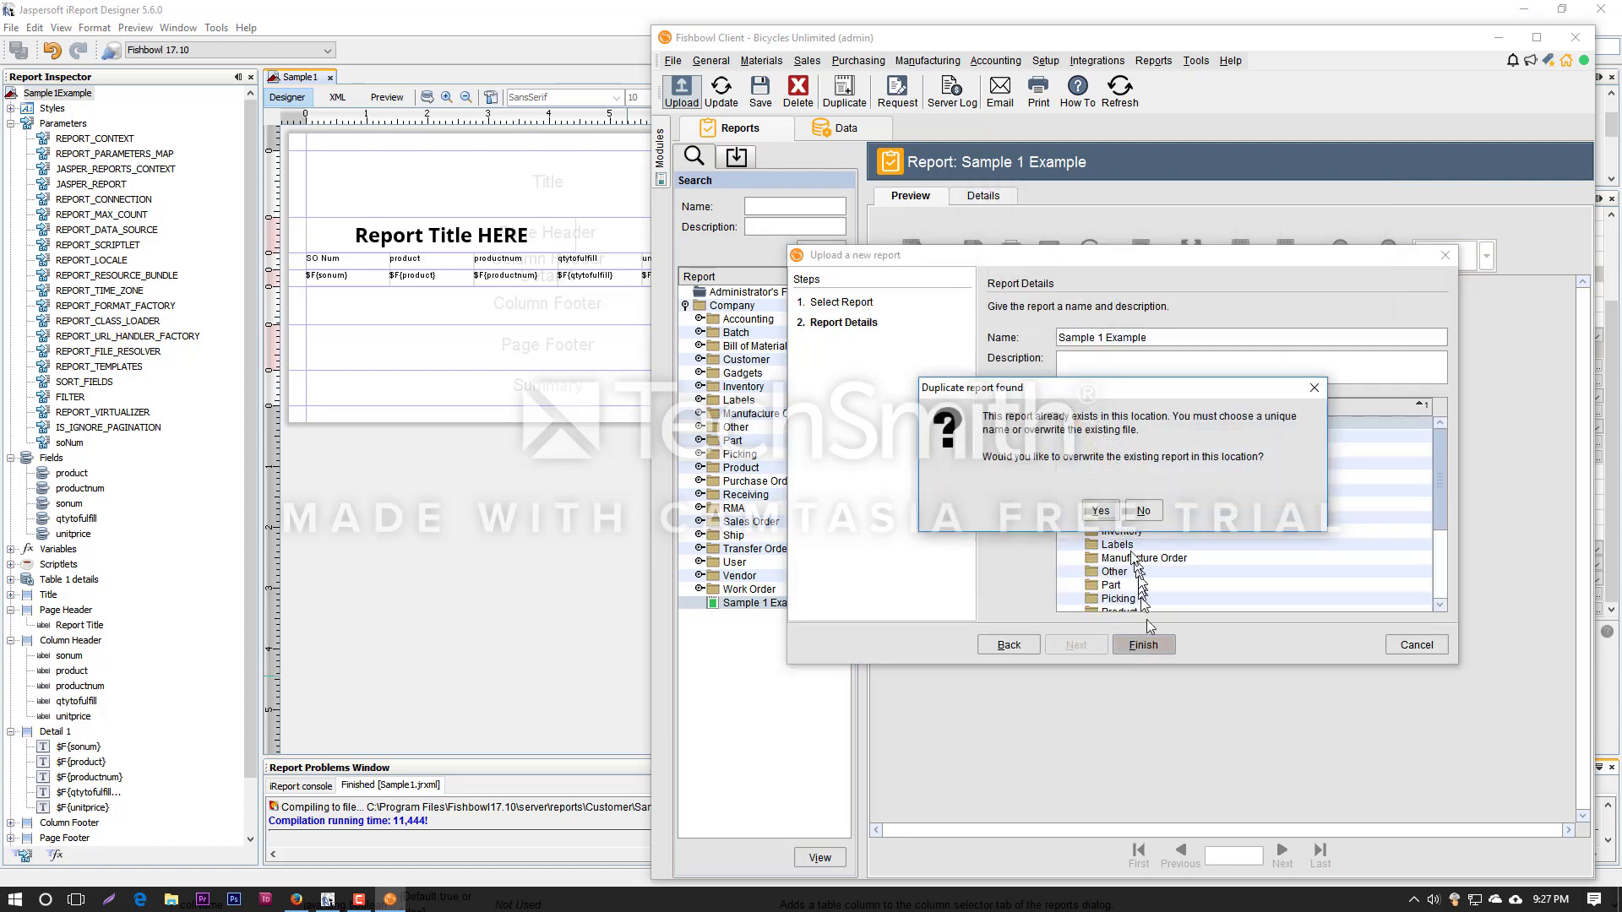
click(1102, 510)
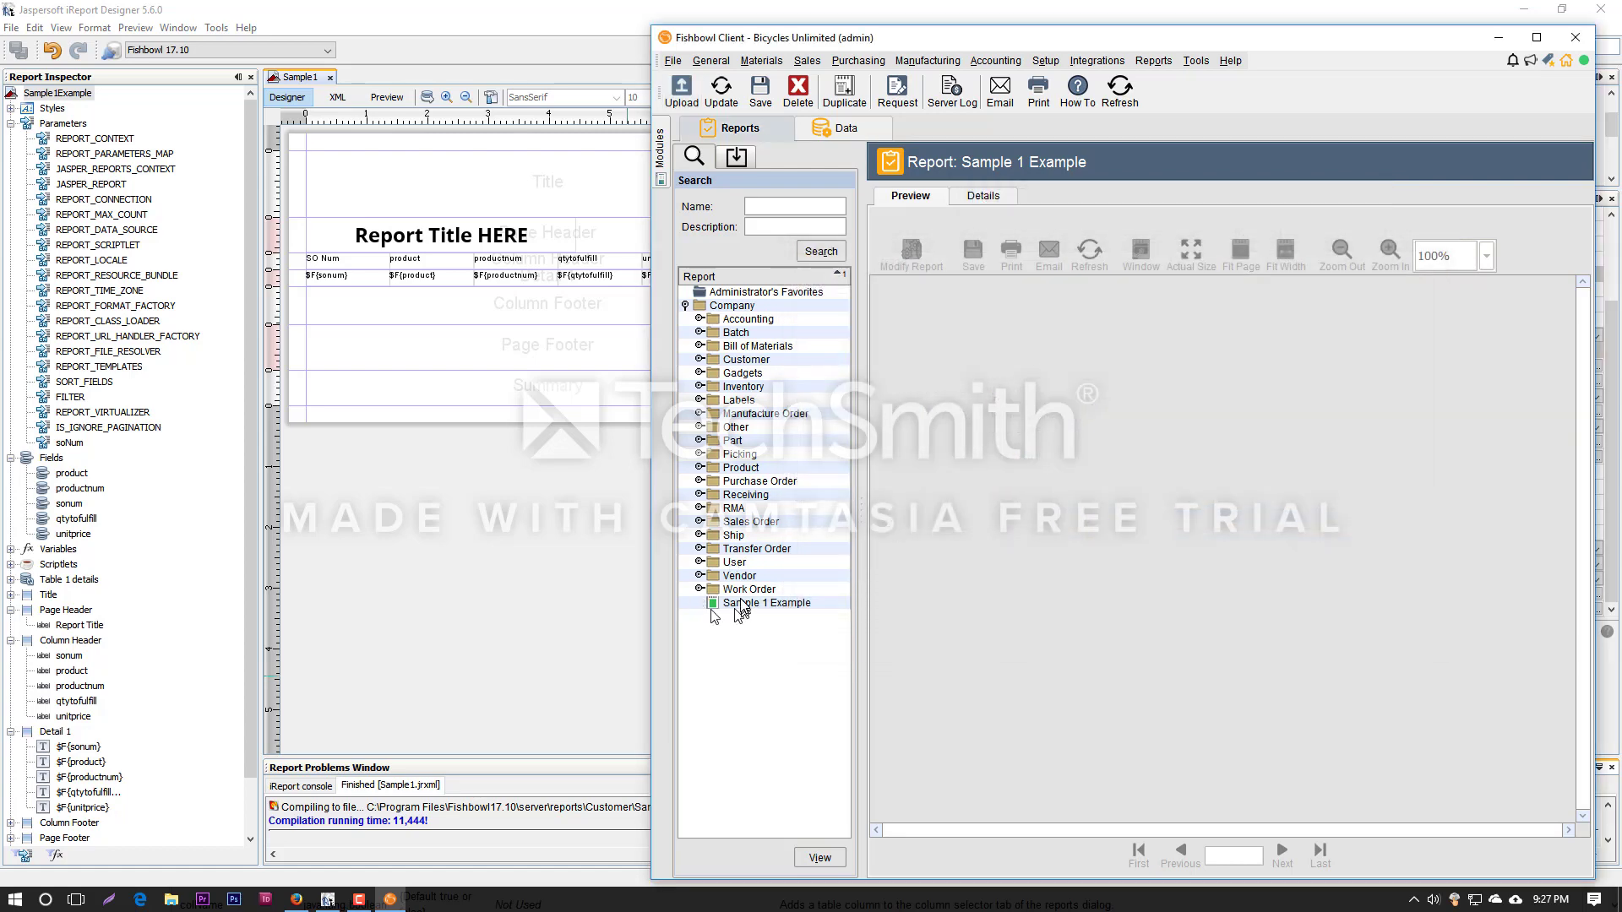
Try to run the overwritten Sample 1 Example report for the Bullet Bicycles sales order, and check the server log for the error's cause.
double_click(768, 604)
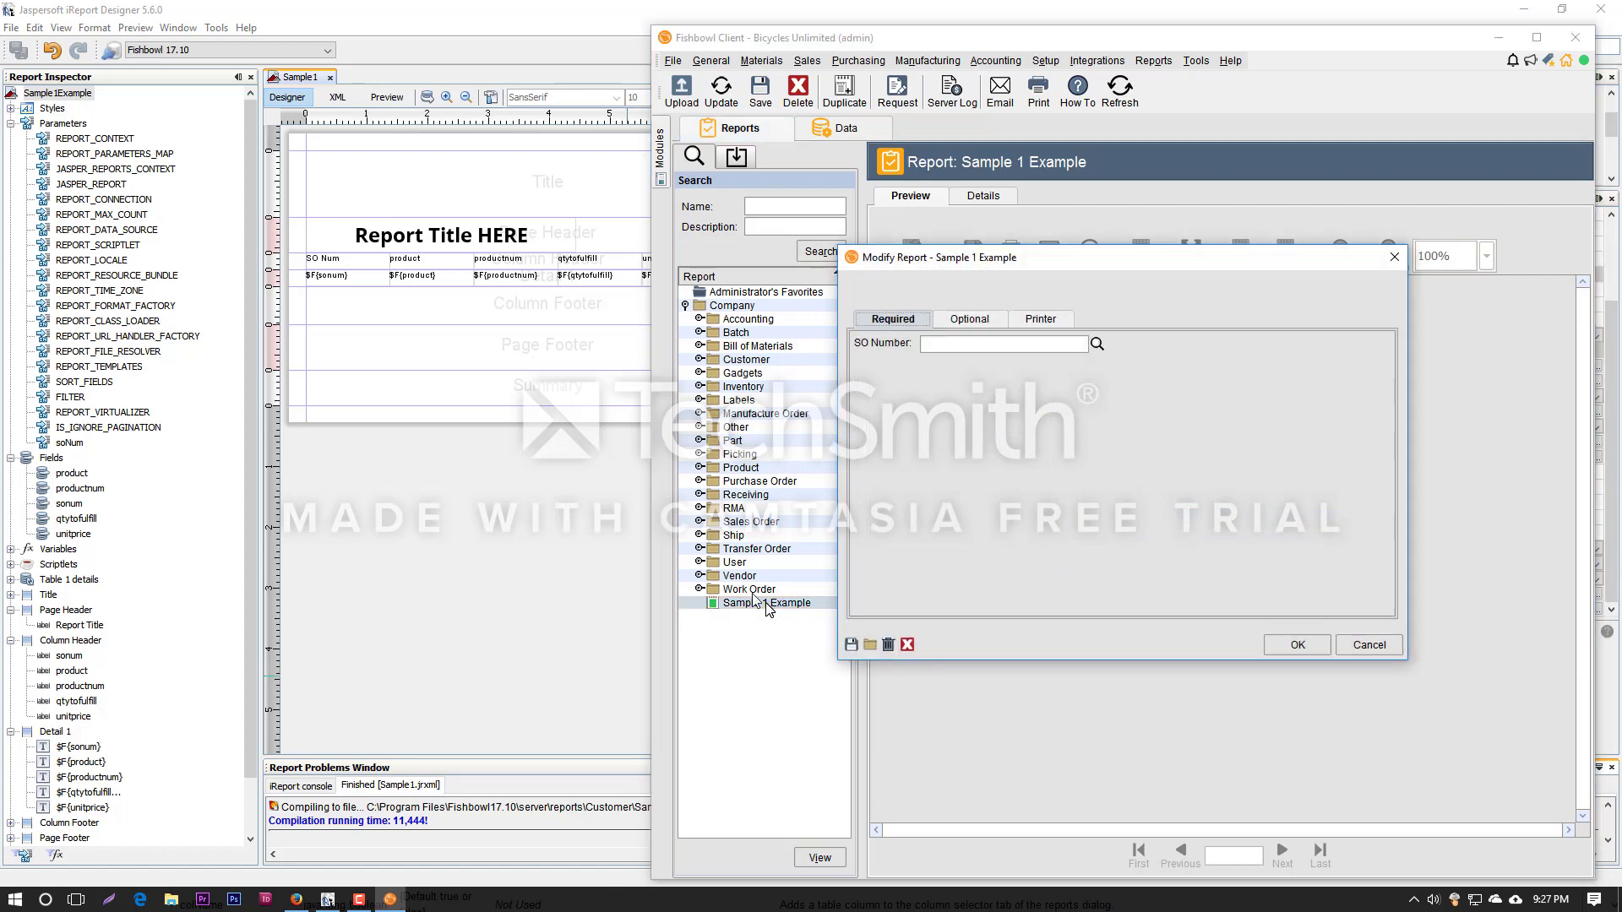
click(1096, 345)
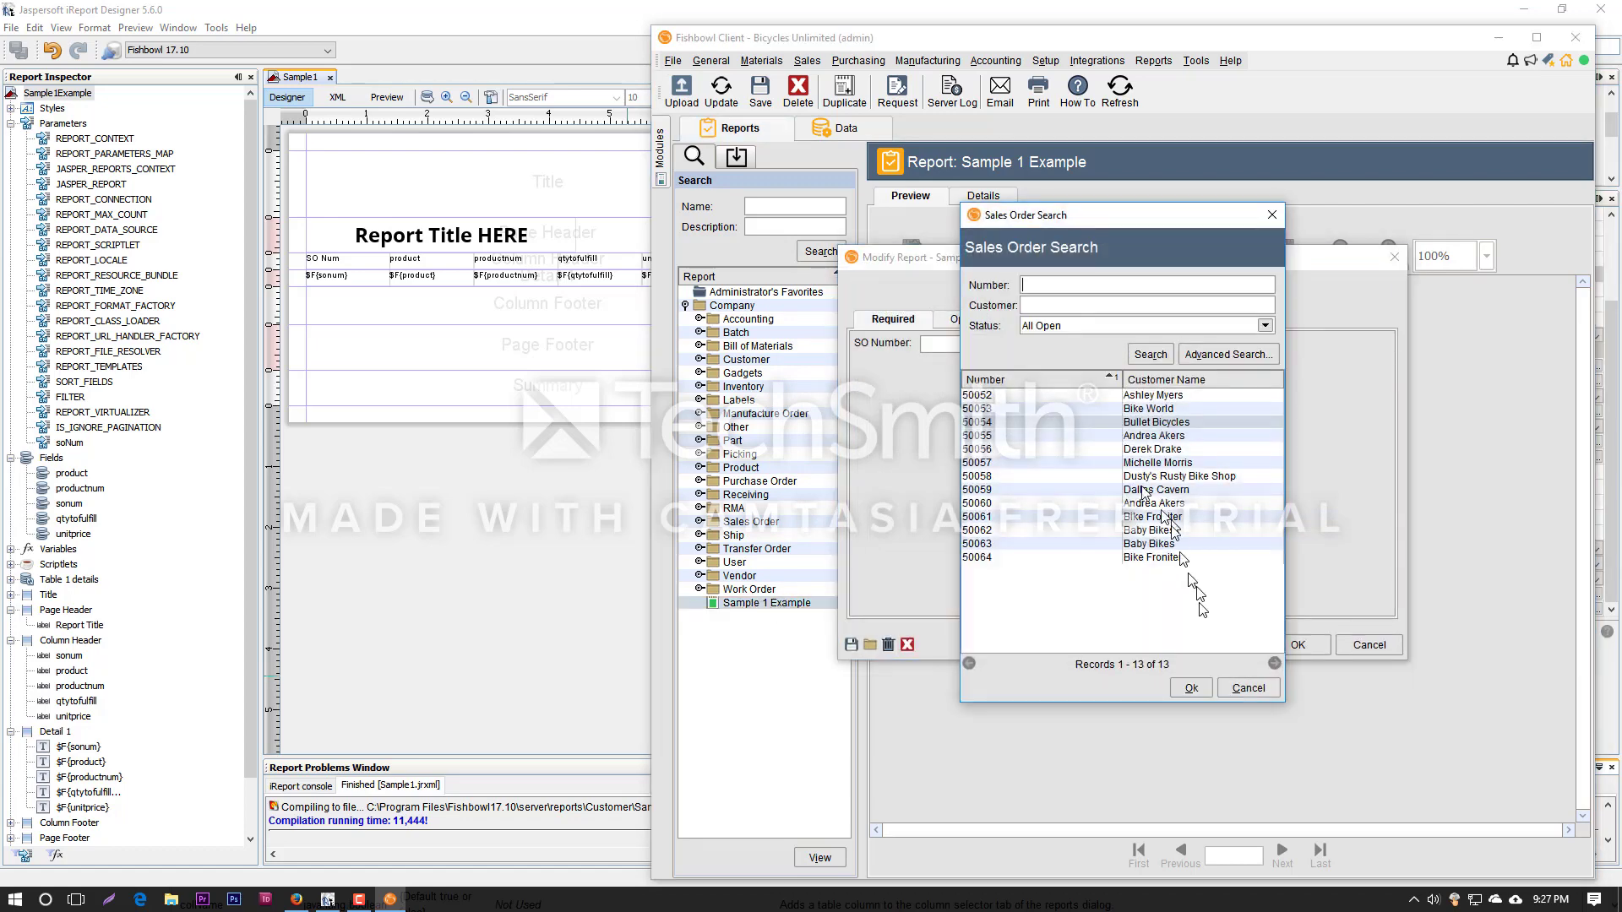
click(1191, 682)
click(1297, 645)
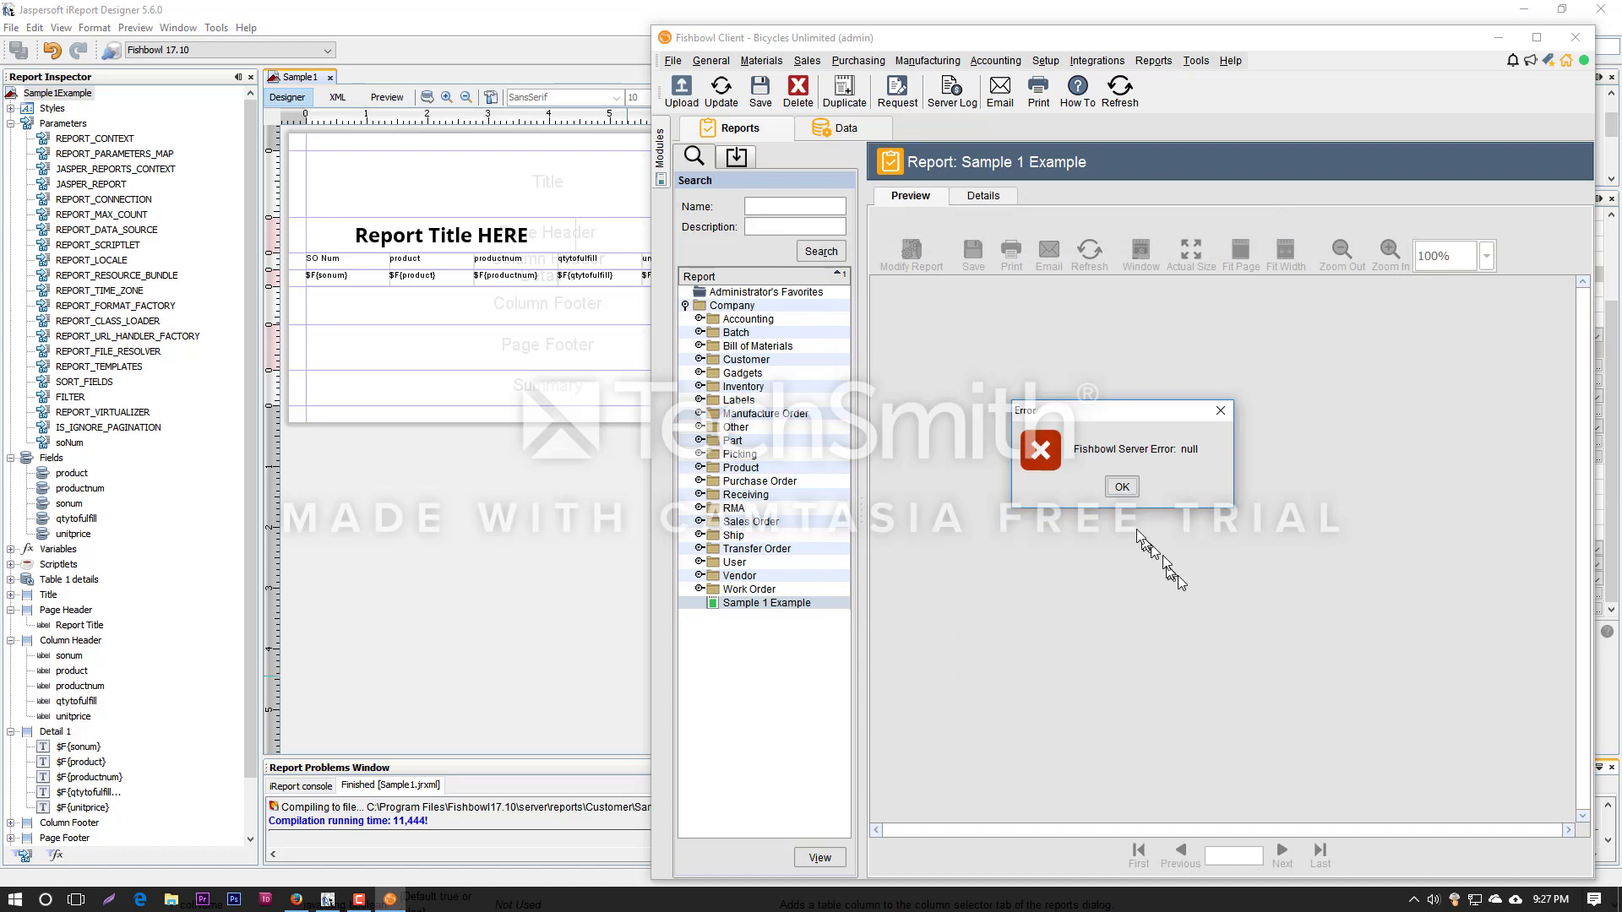
click(1120, 486)
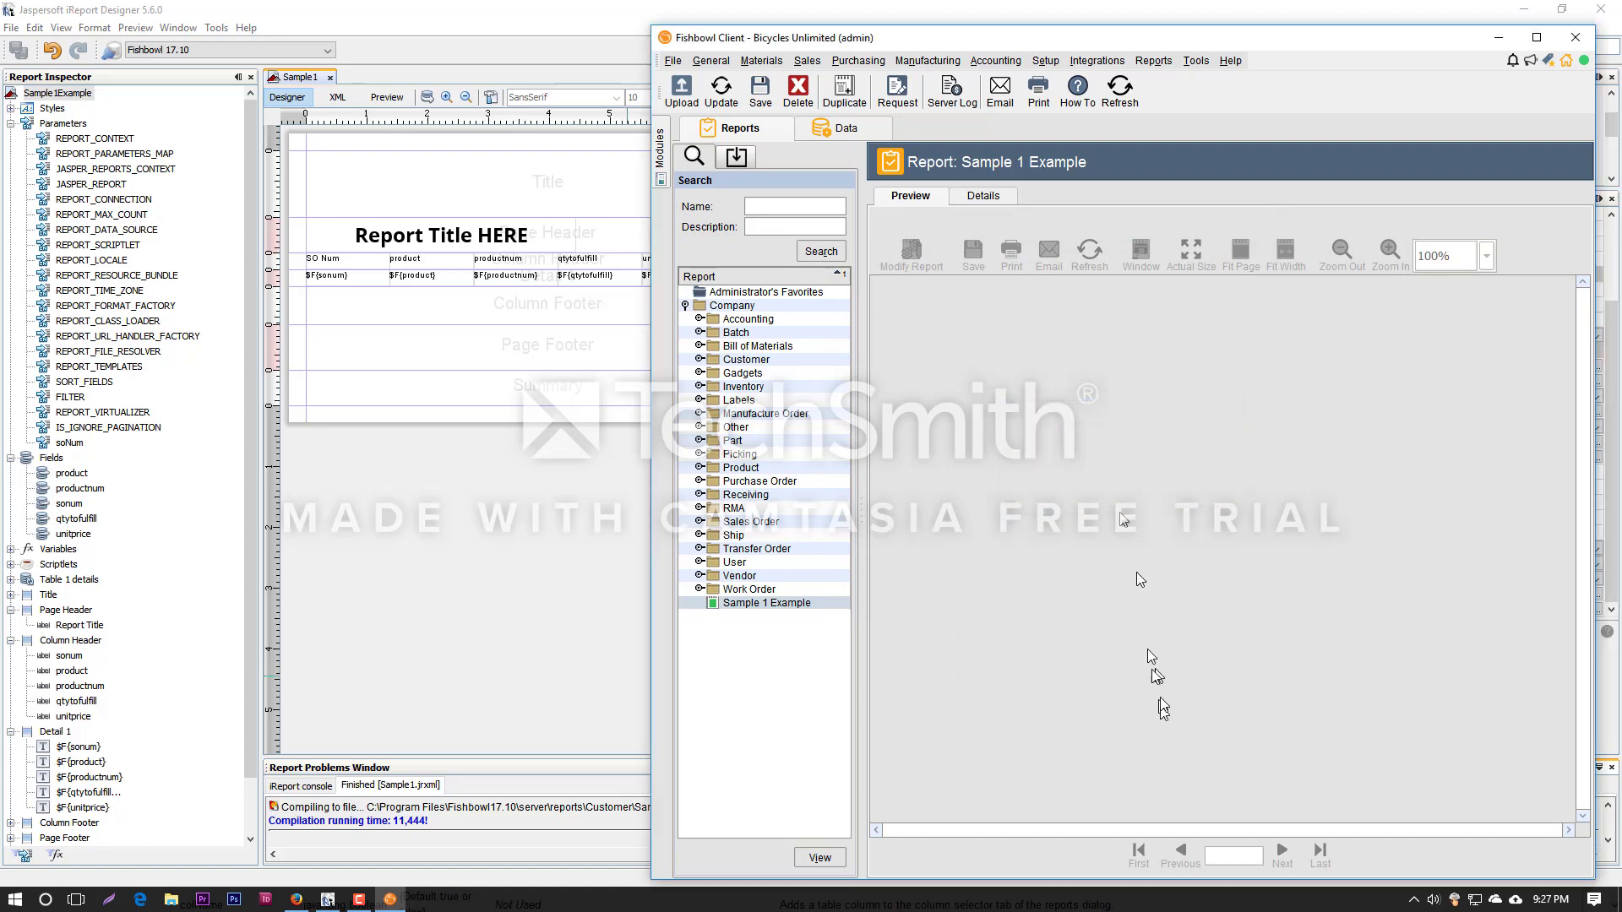
click(952, 93)
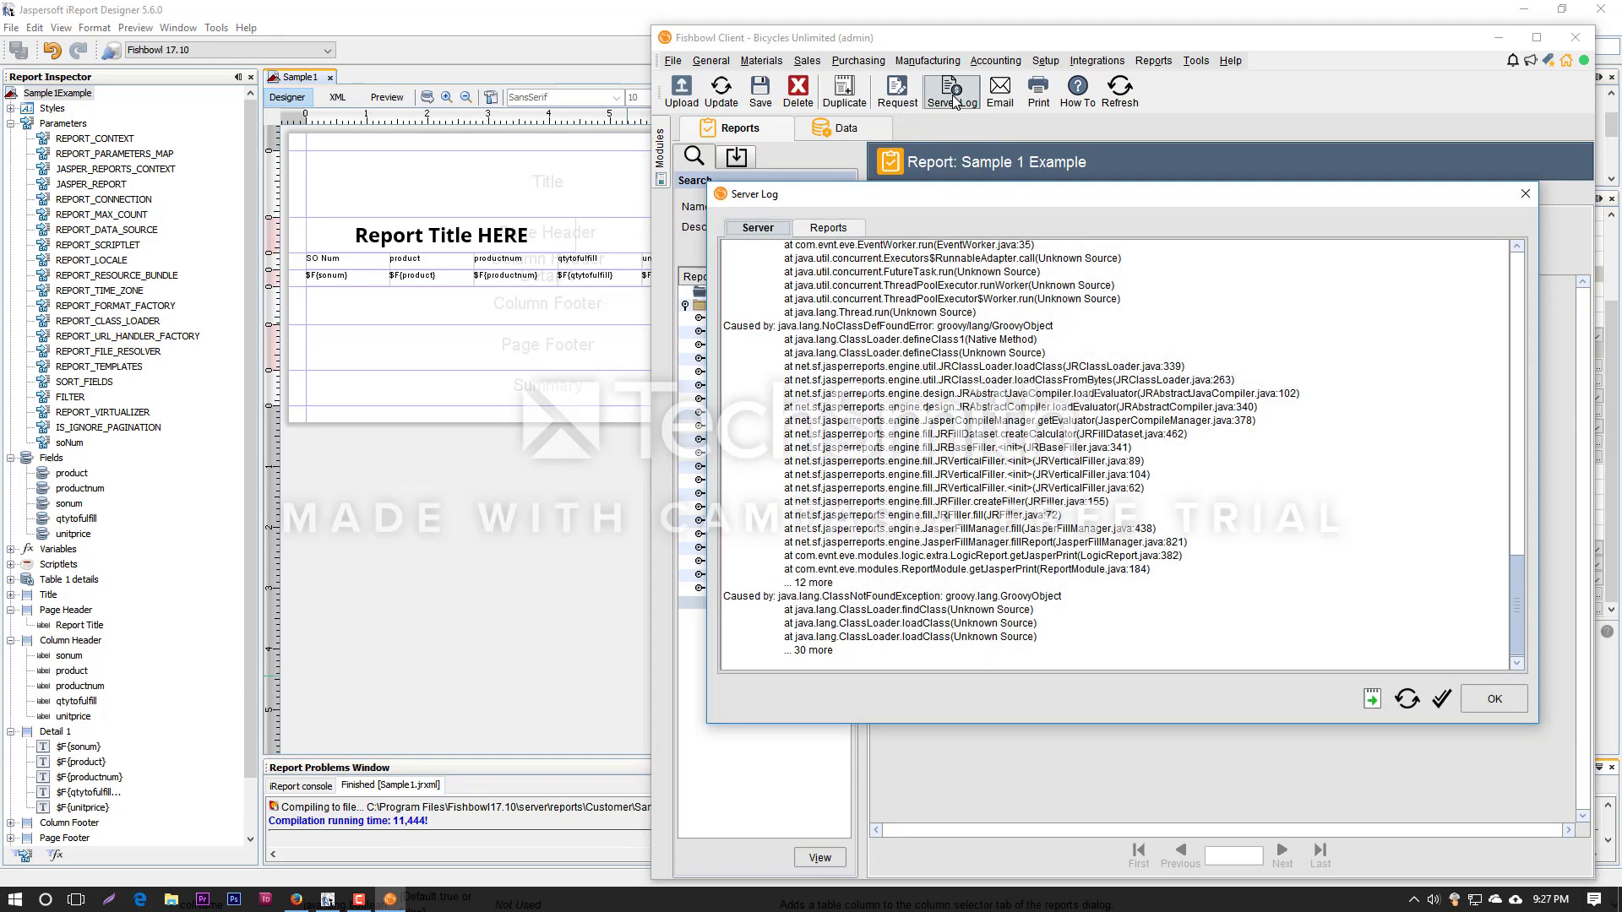
click(1496, 701)
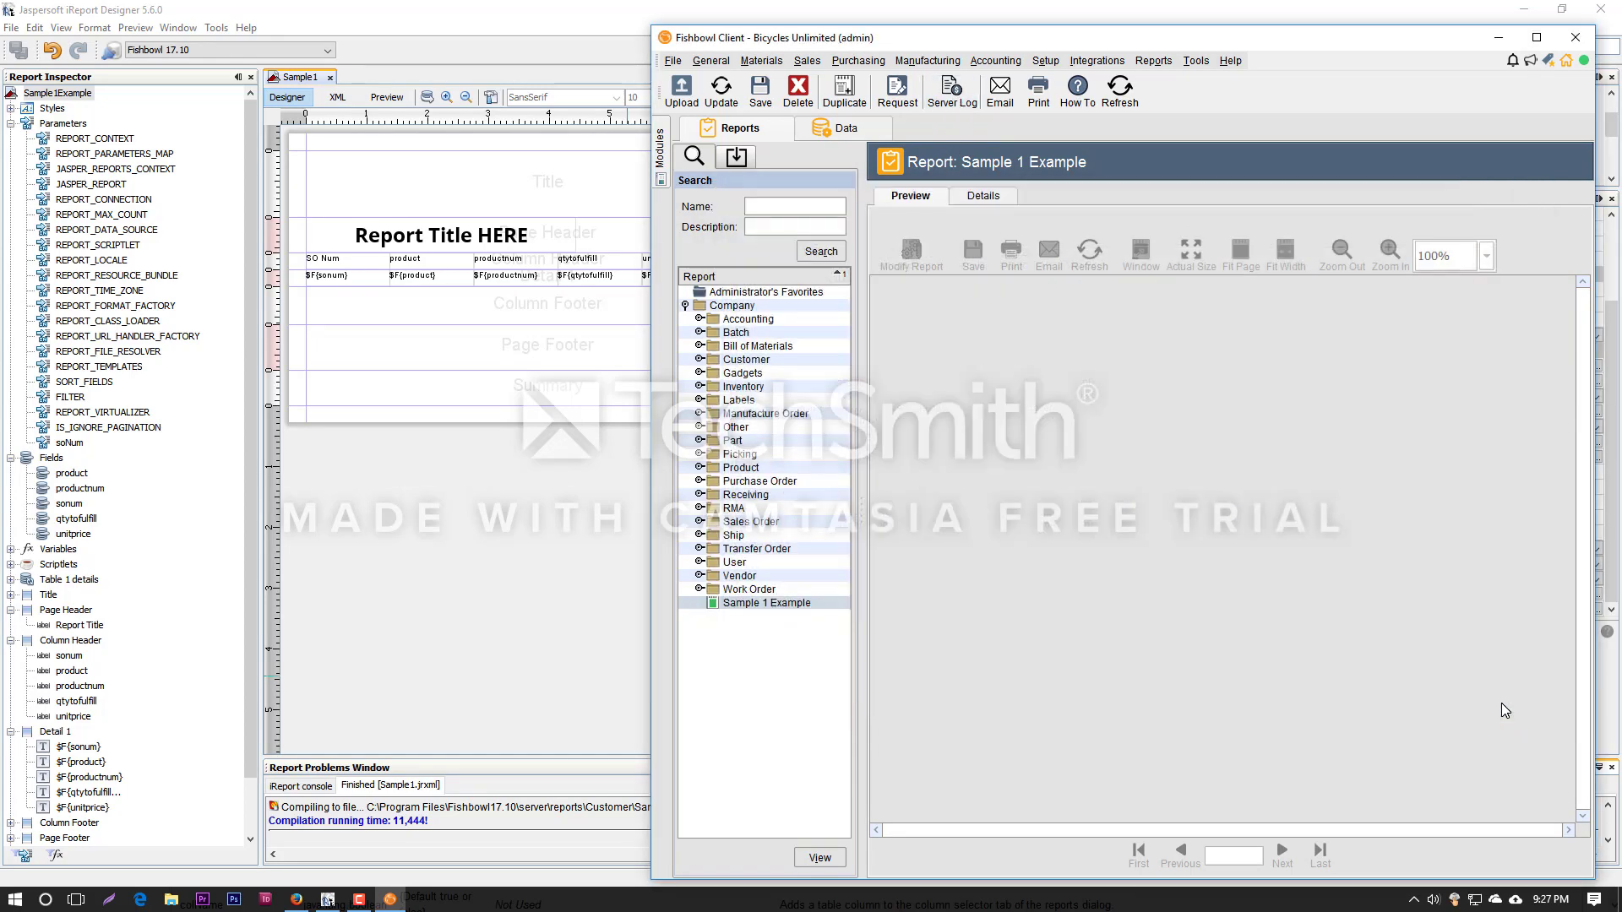
Delete the Sample 1 Example report from the Company report list.
right_click(808, 606)
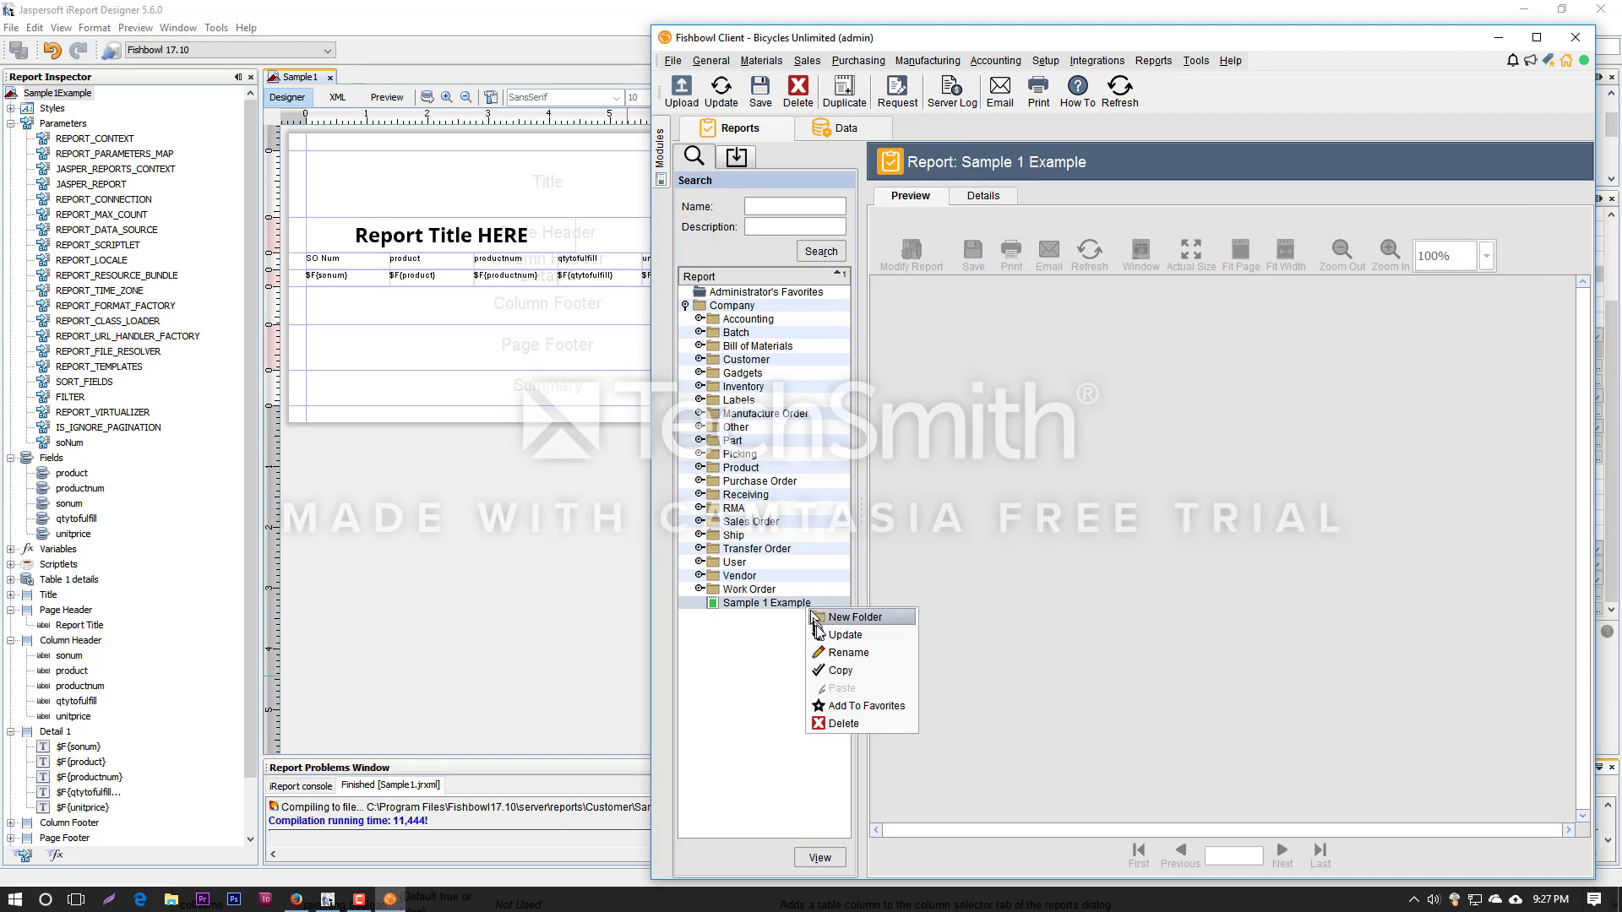
click(845, 724)
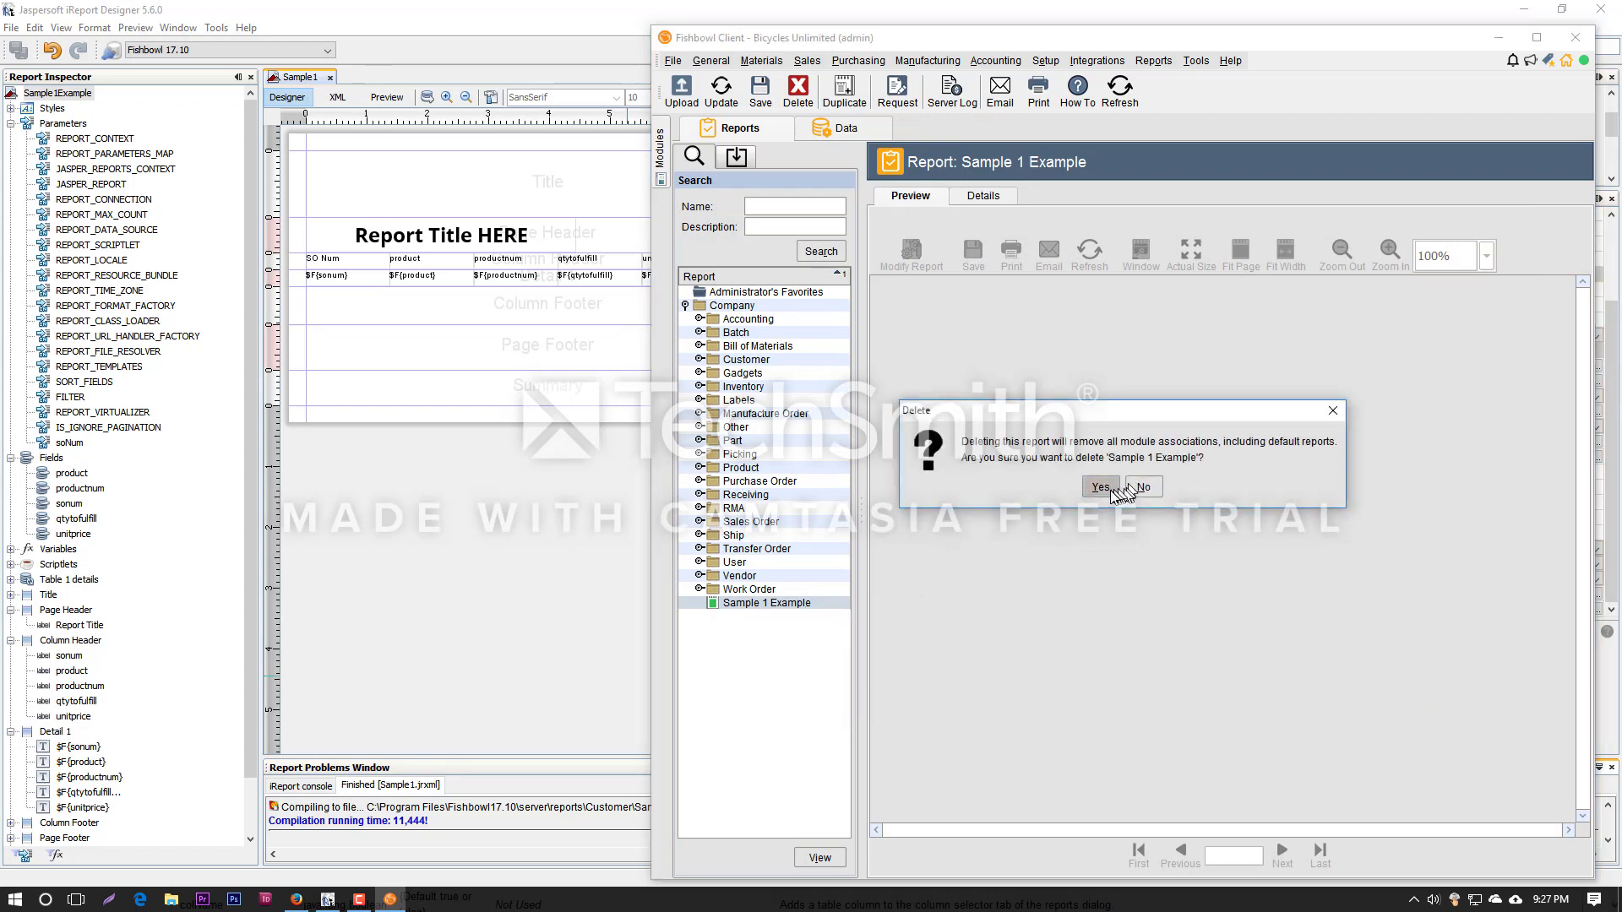
click(1032, 498)
Upload the recompiled Sample1.jasper from the server's reports\Customer folder as Sample 1 Example.
click(681, 89)
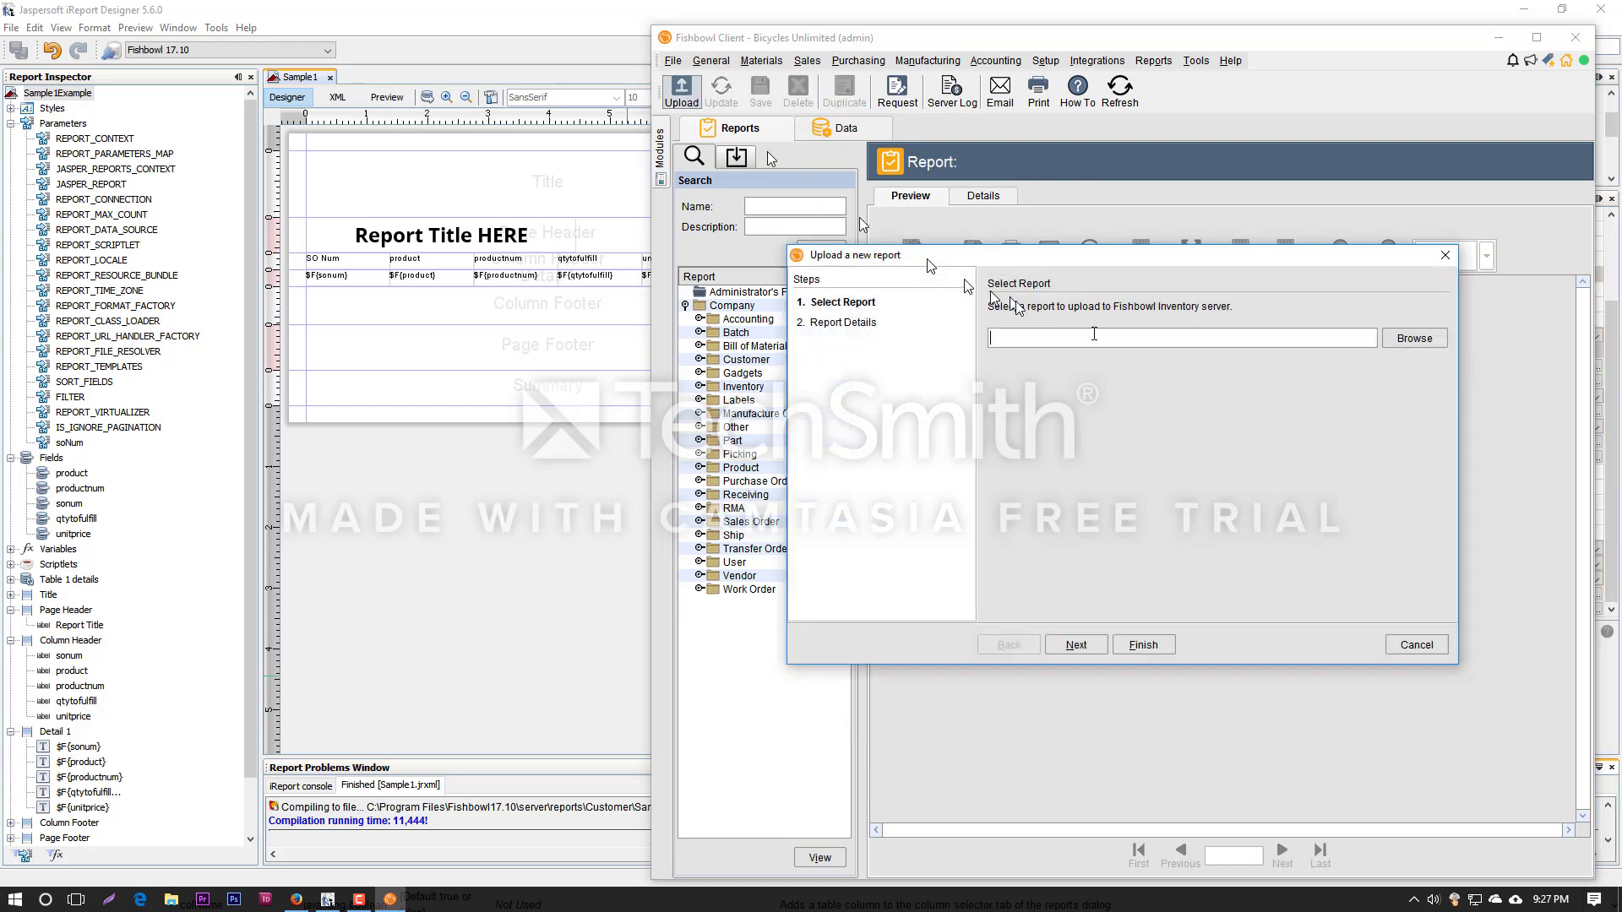
click(1415, 339)
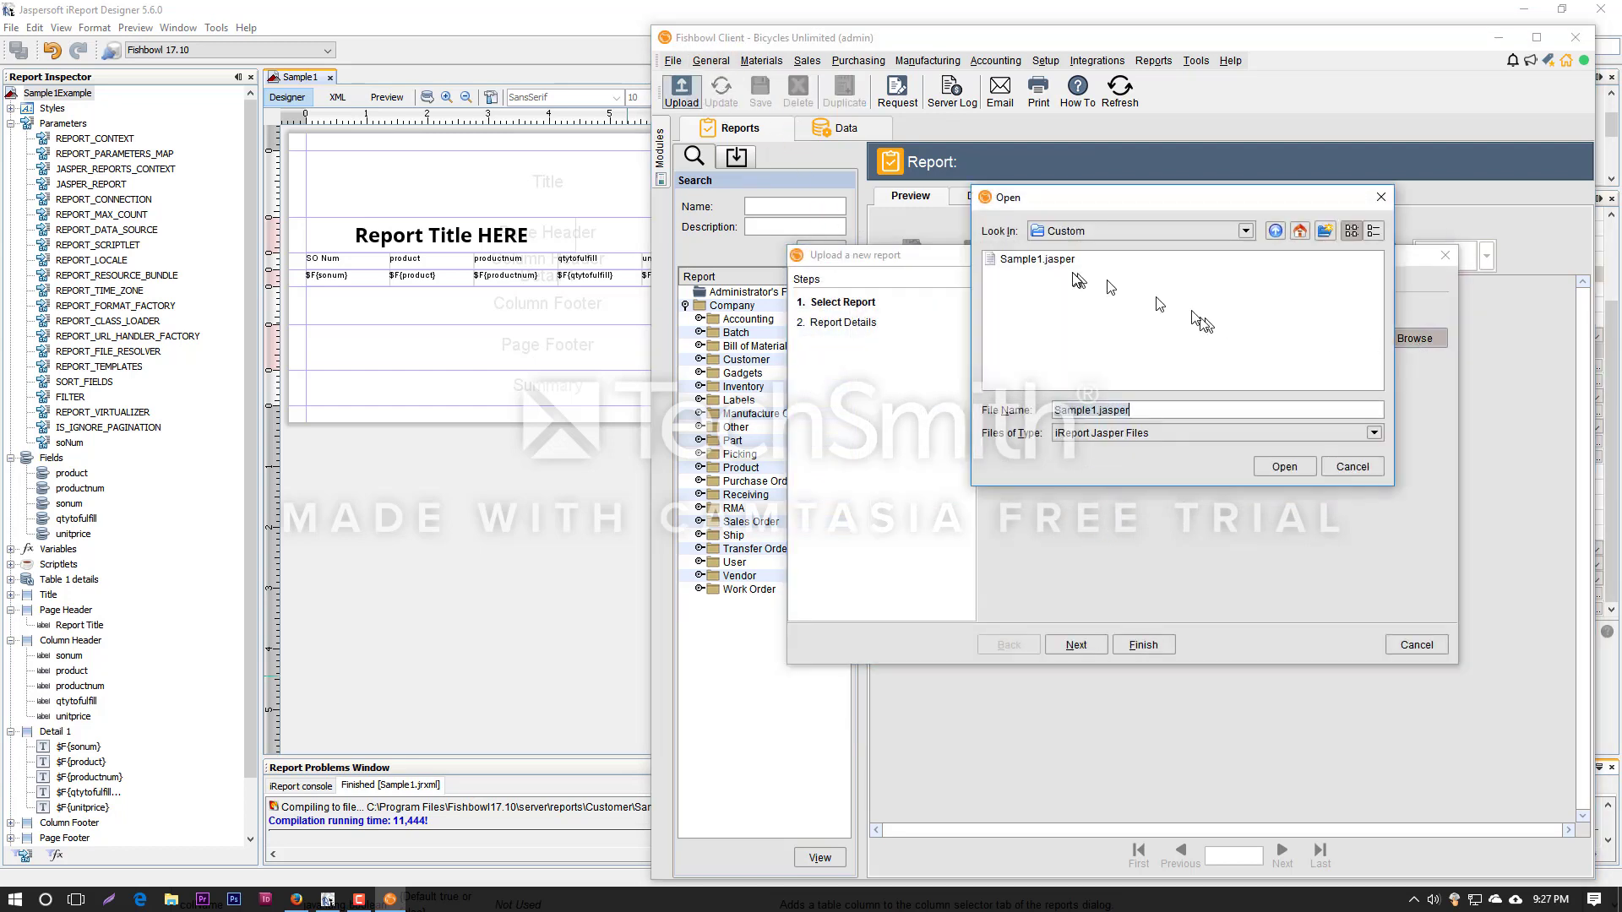
click(1049, 265)
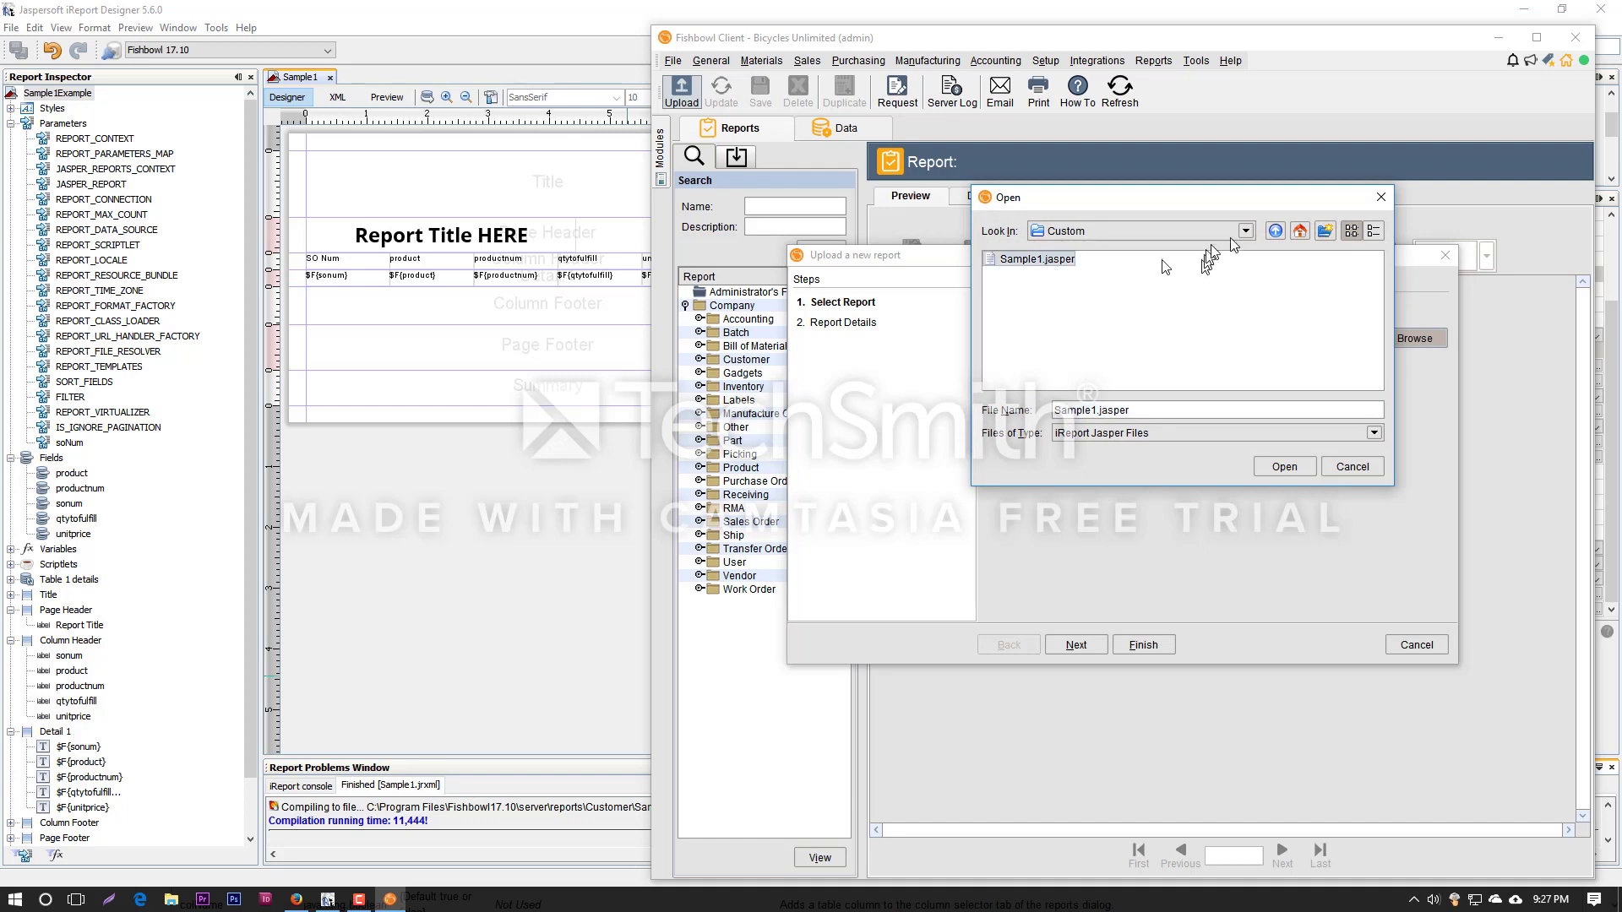
click(1274, 232)
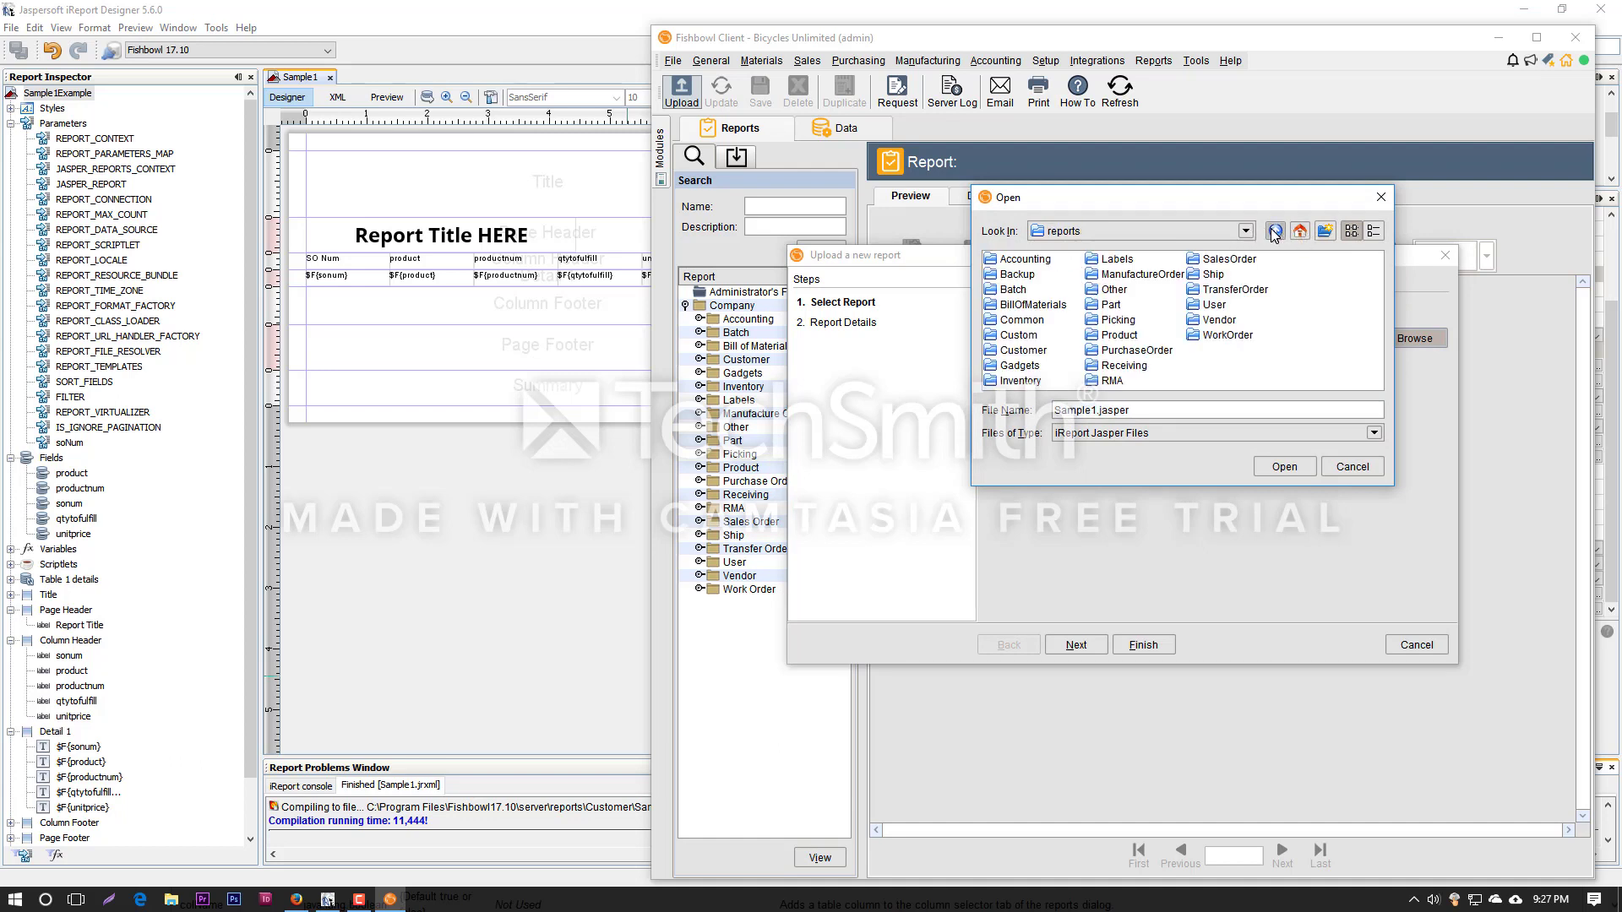
double_click(1025, 336)
click(1039, 262)
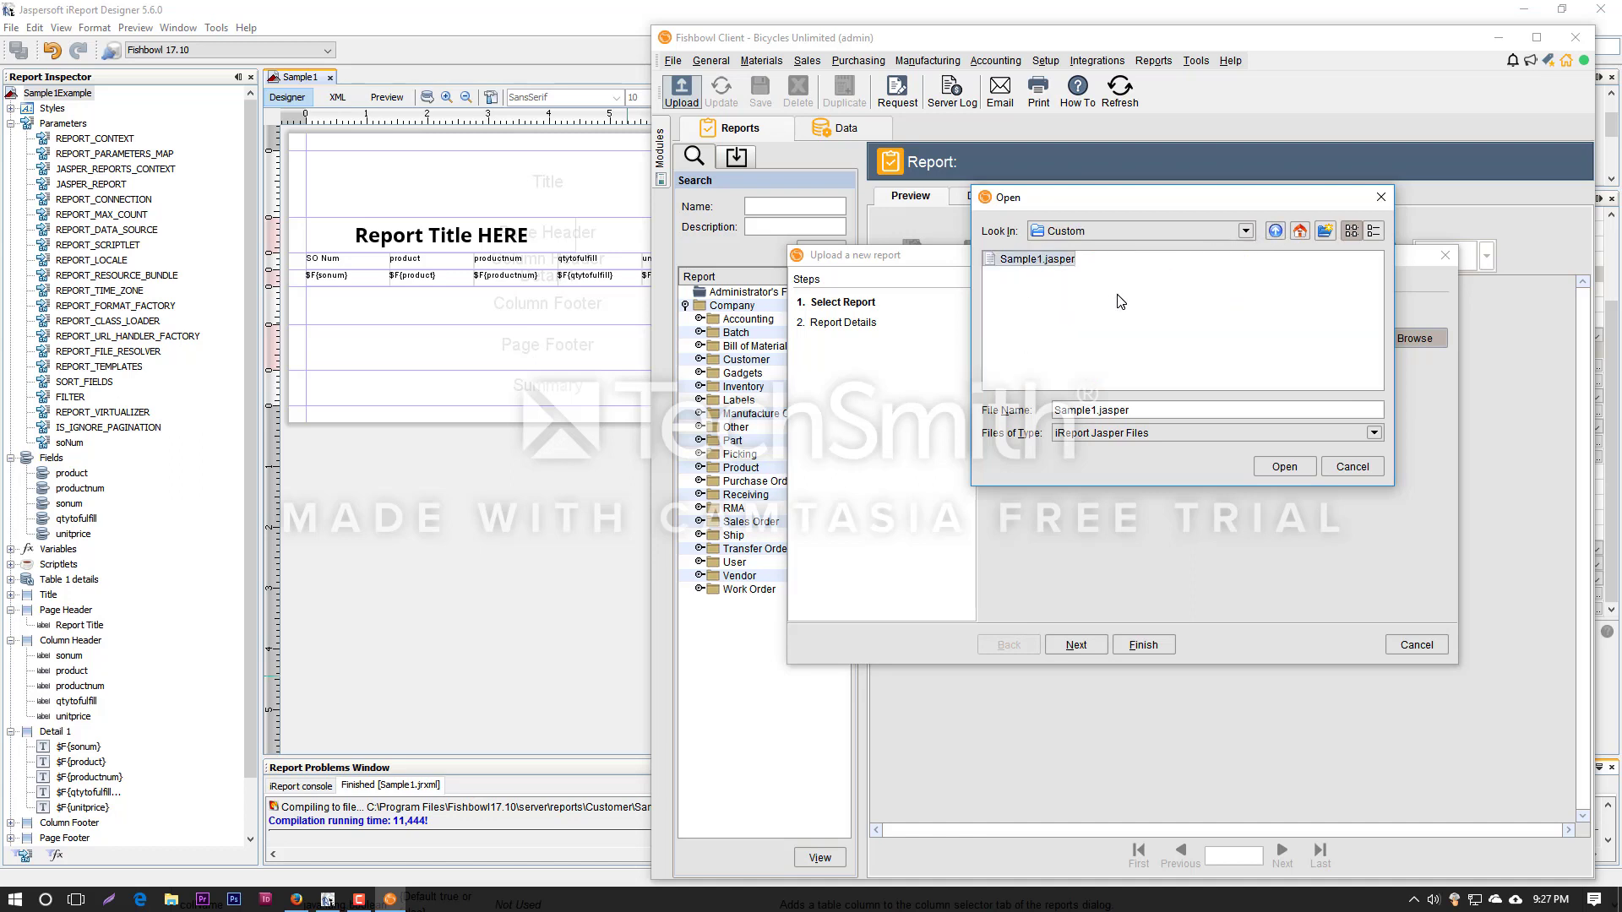
click(1275, 231)
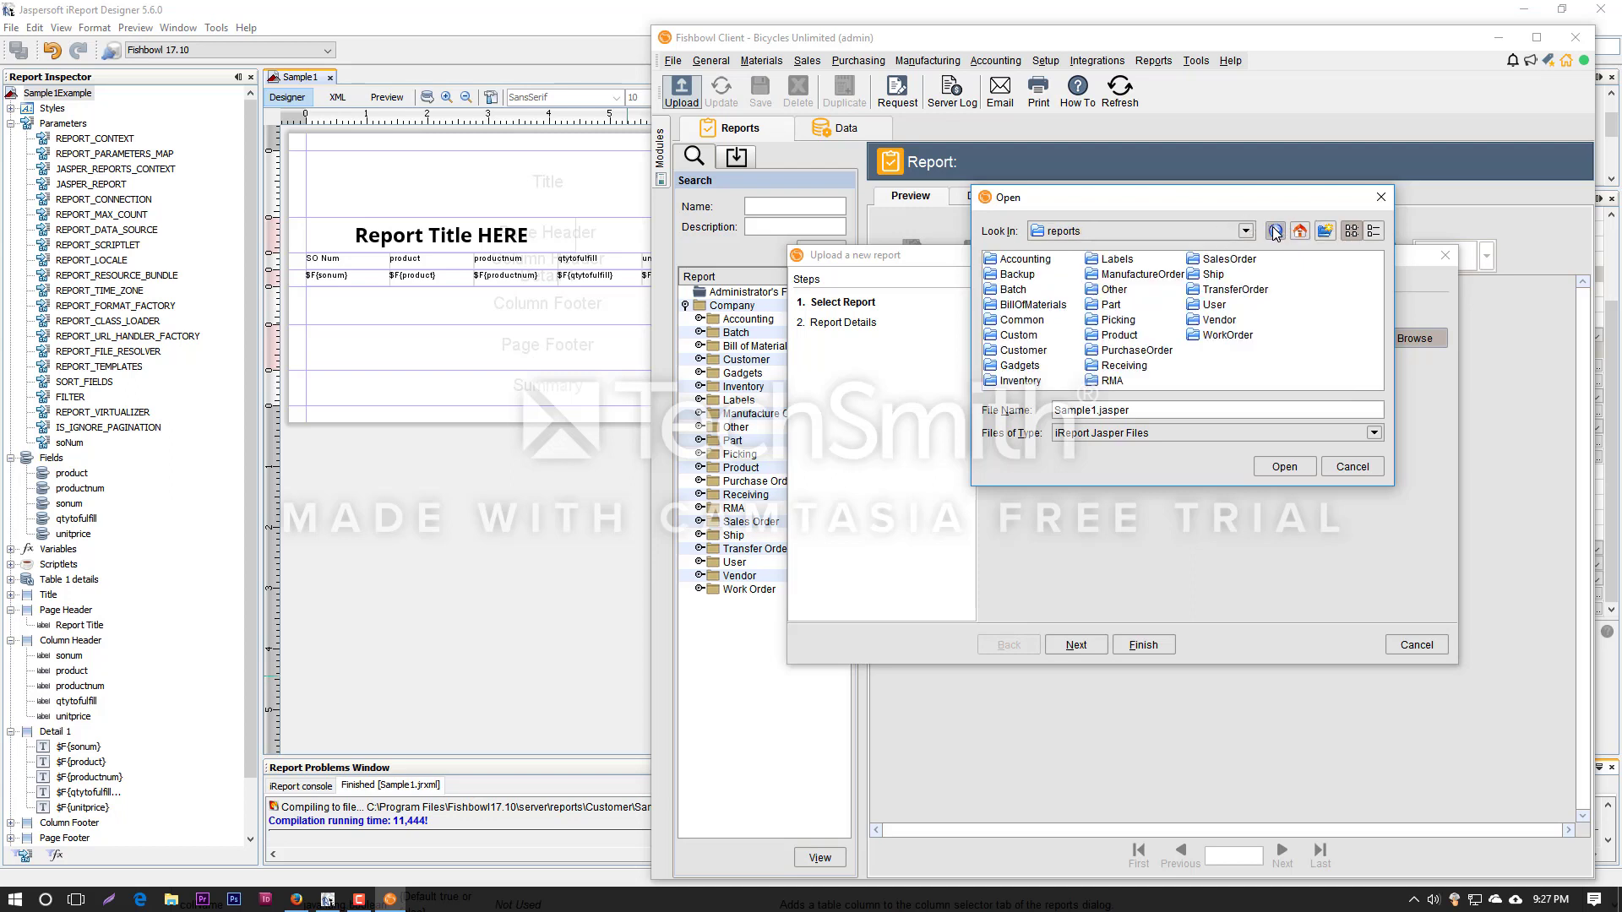
double_click(1022, 351)
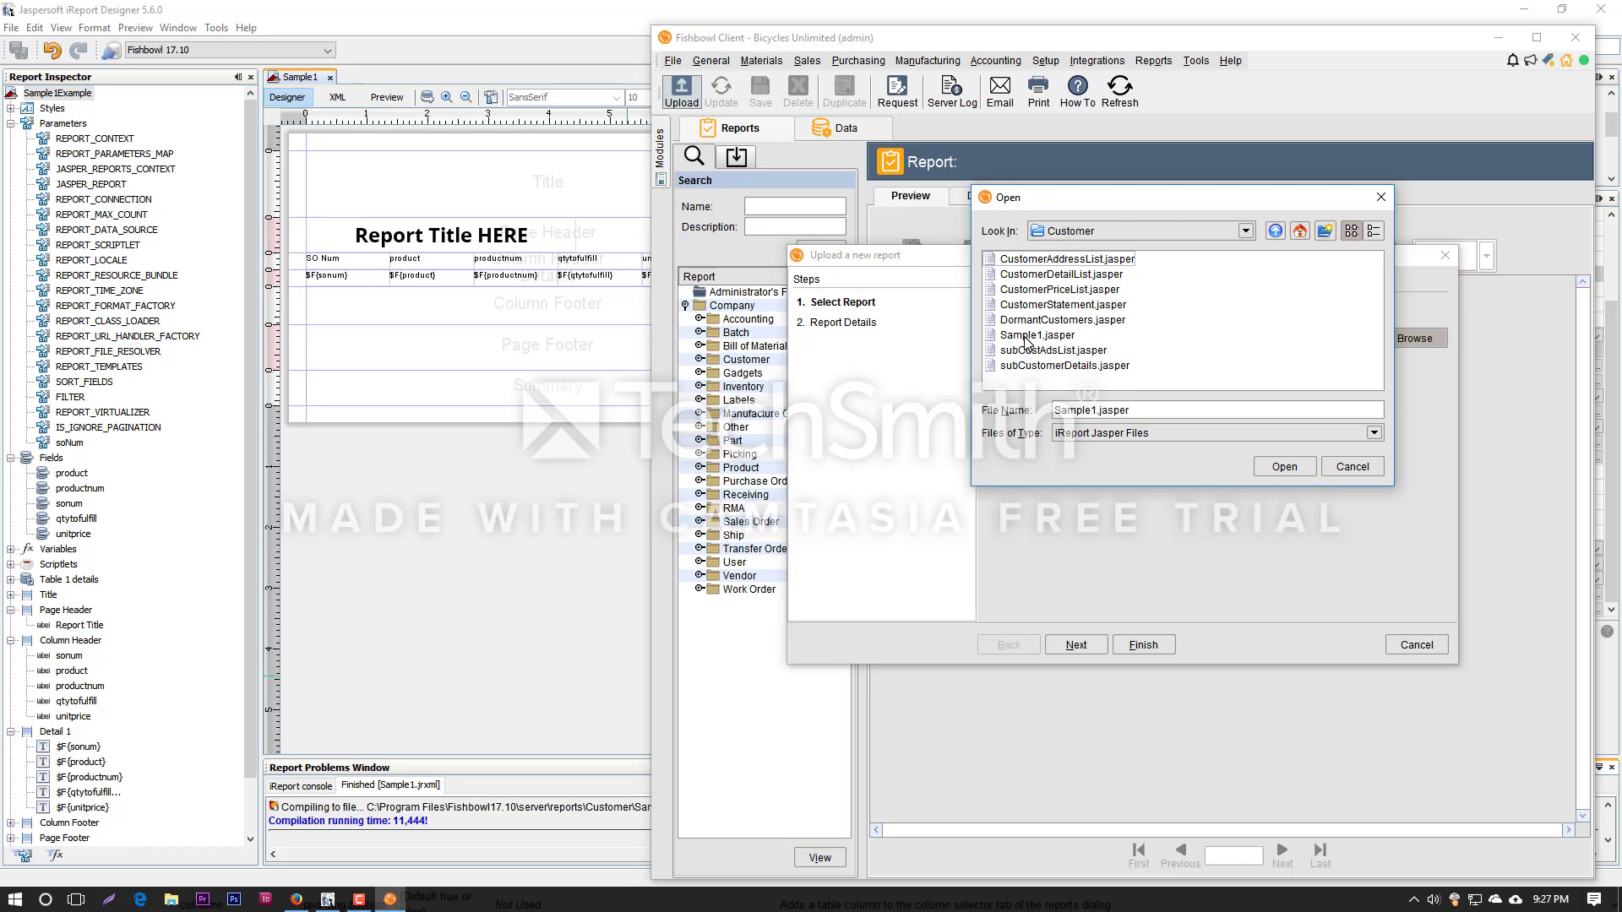
double_click(1026, 335)
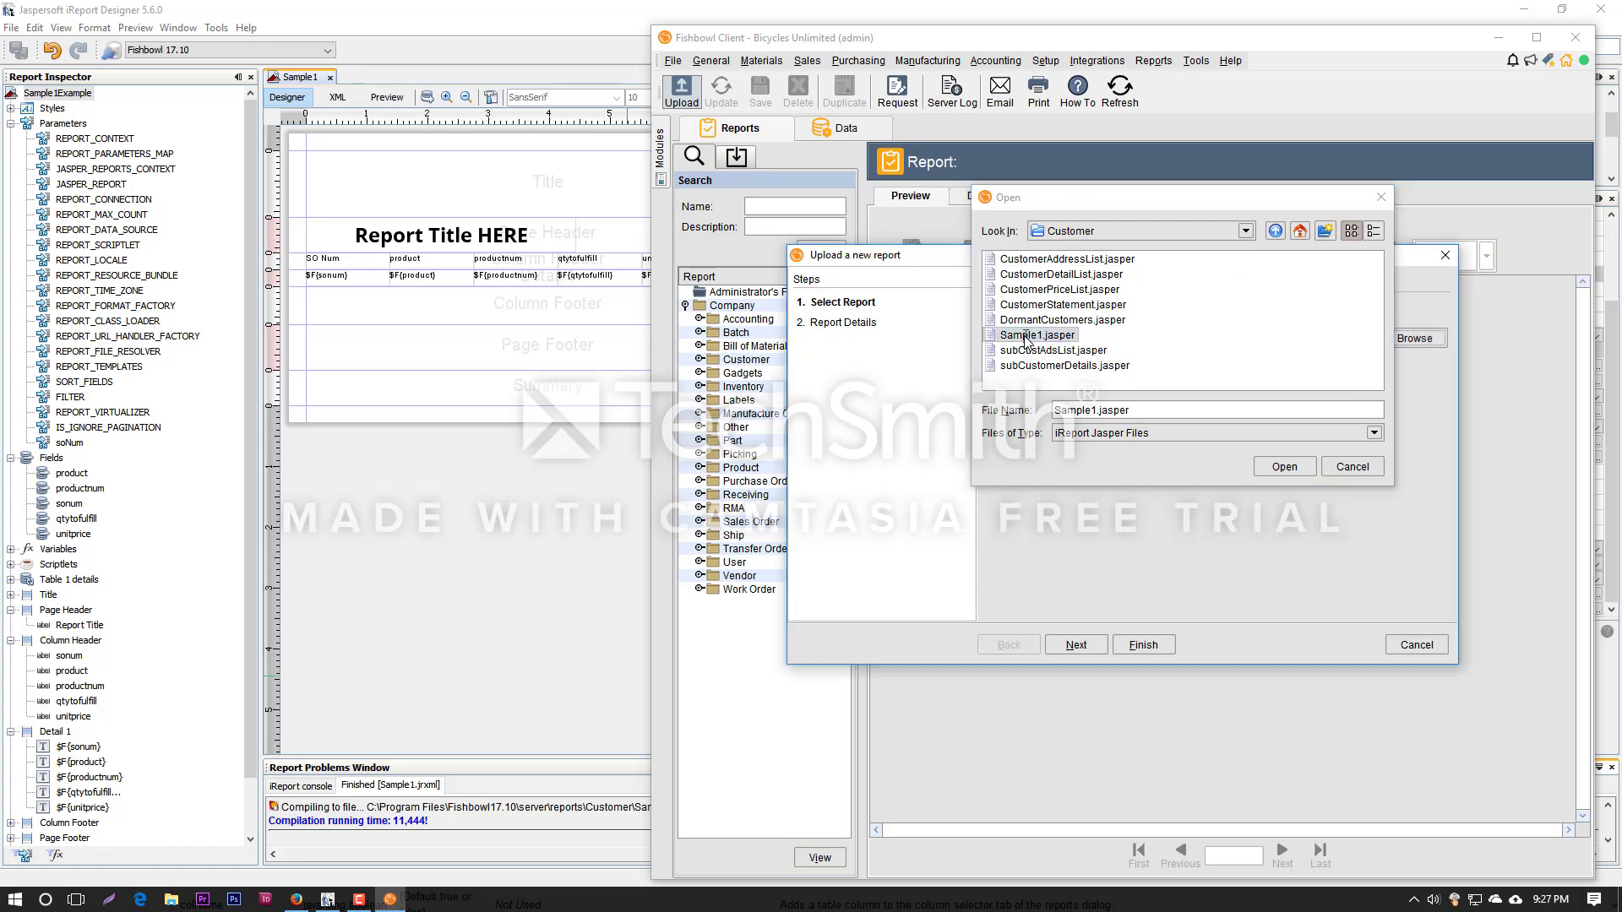
click(1069, 647)
click(1138, 646)
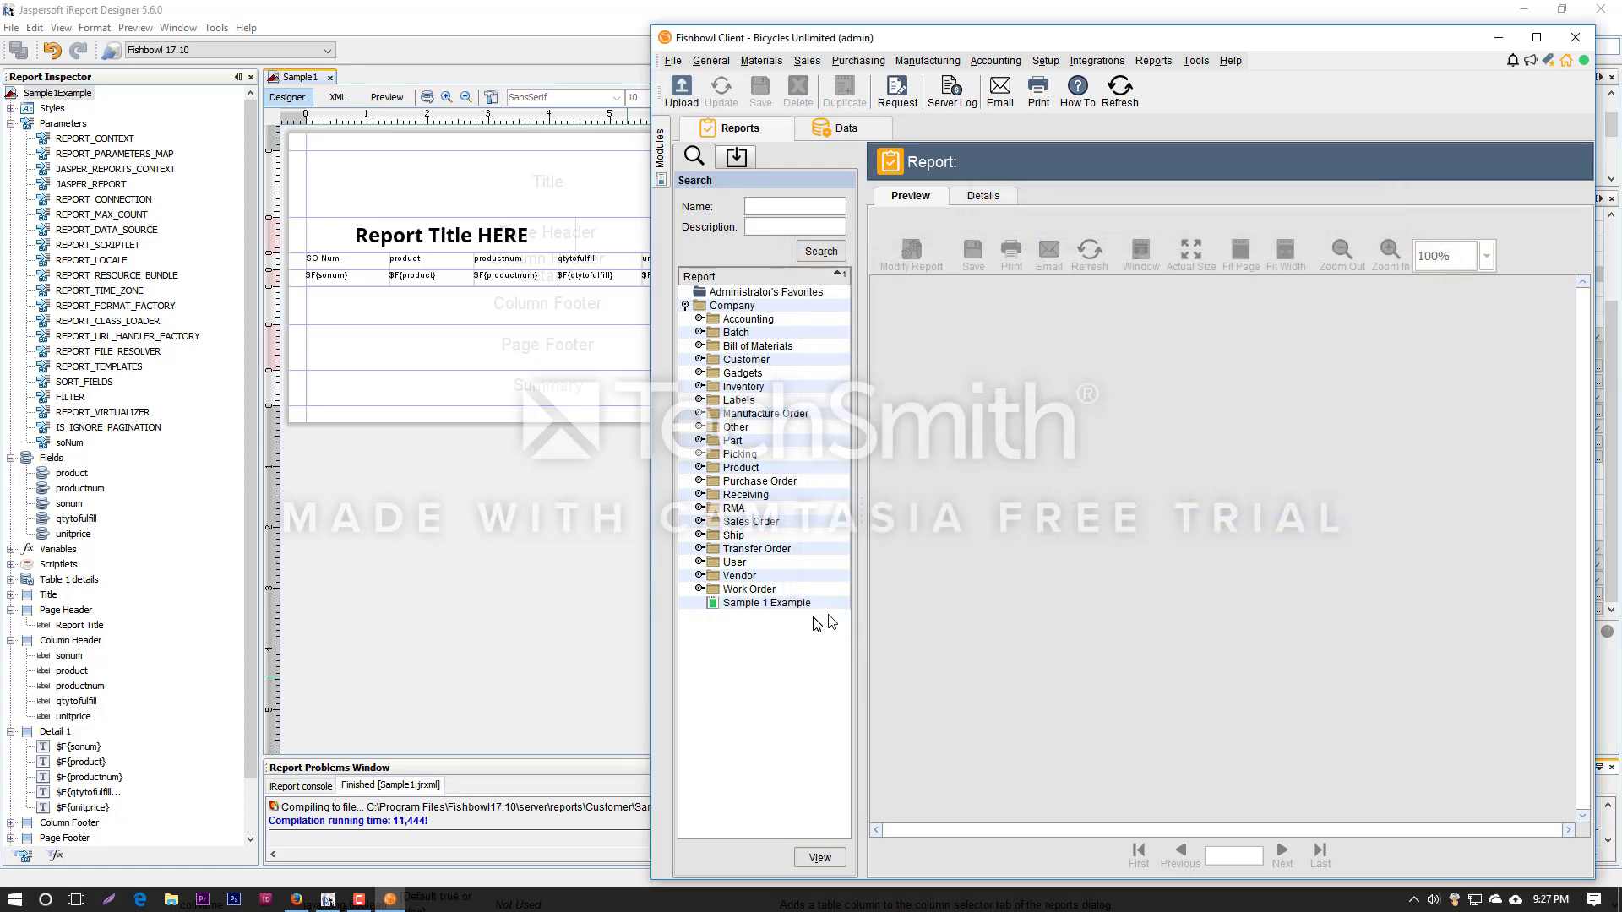
Run the newly uploaded Sample 1 Example report for the Bullet Bicycles sales order.
double_click(789, 603)
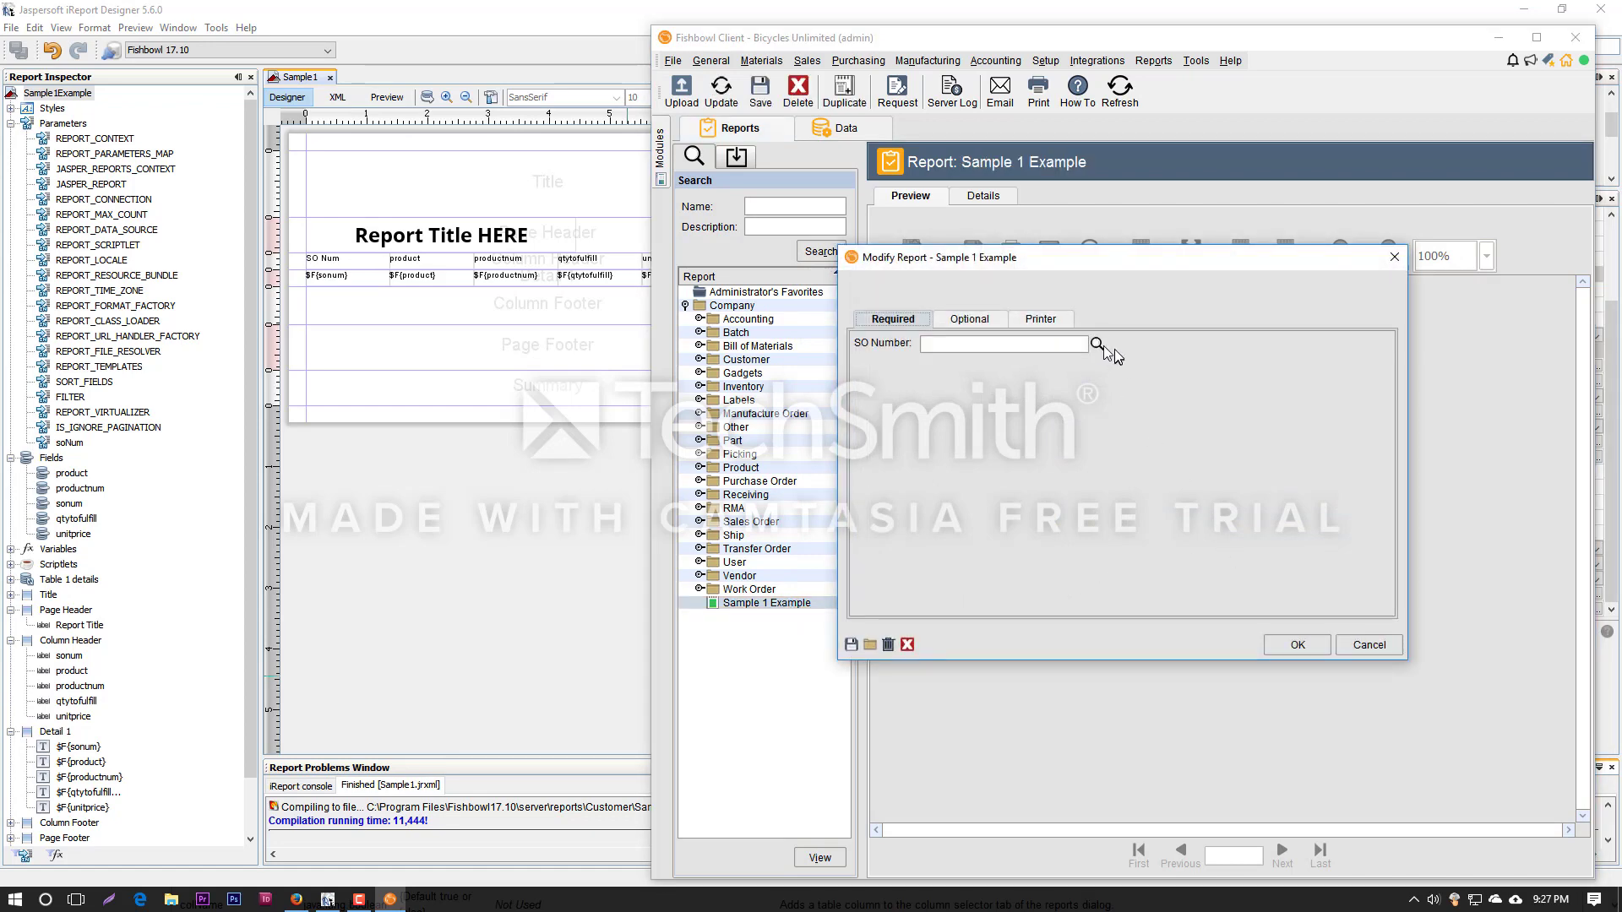
click(1097, 344)
click(1179, 684)
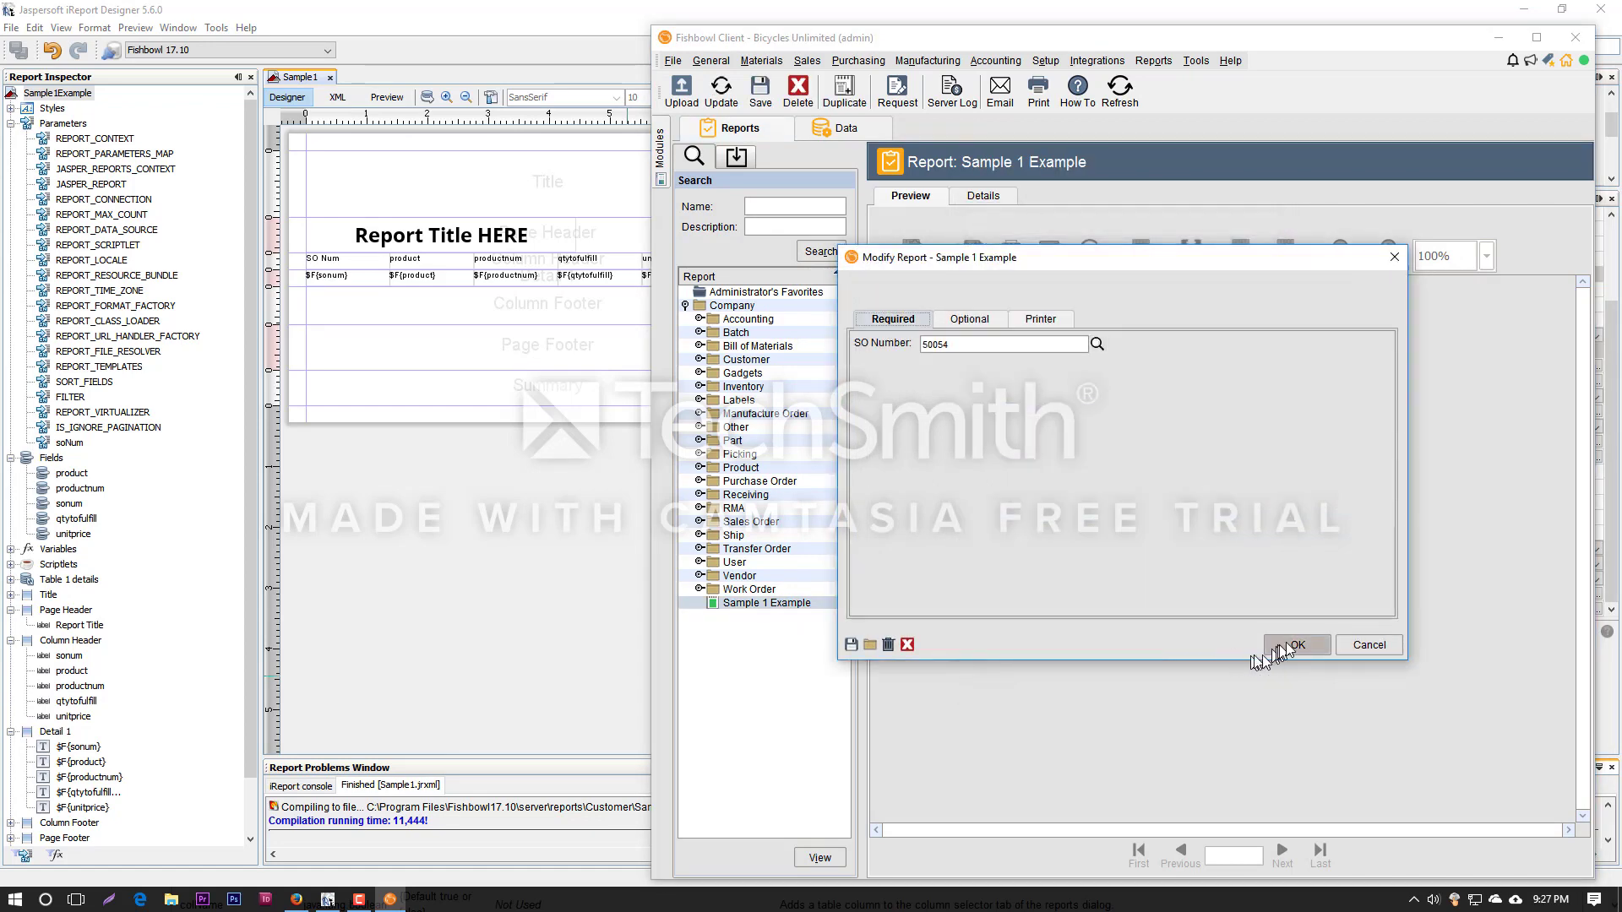
click(1285, 647)
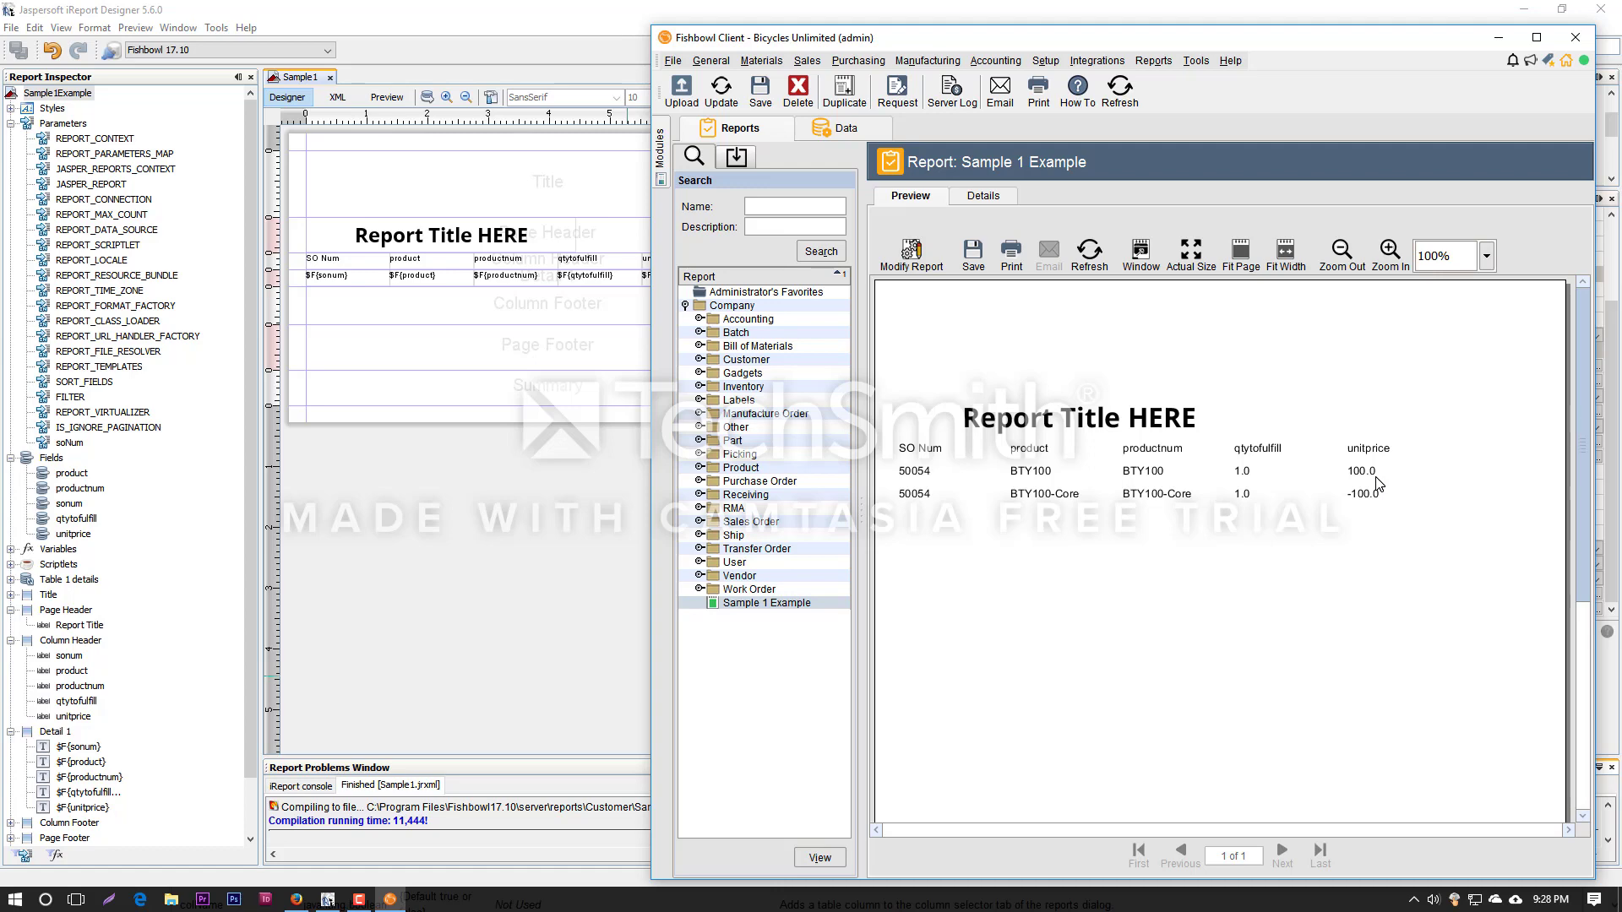
Switch to iReport Designer and examine the report's built-in variables, comparing the layout with the Fishbowl report output.
click(65, 551)
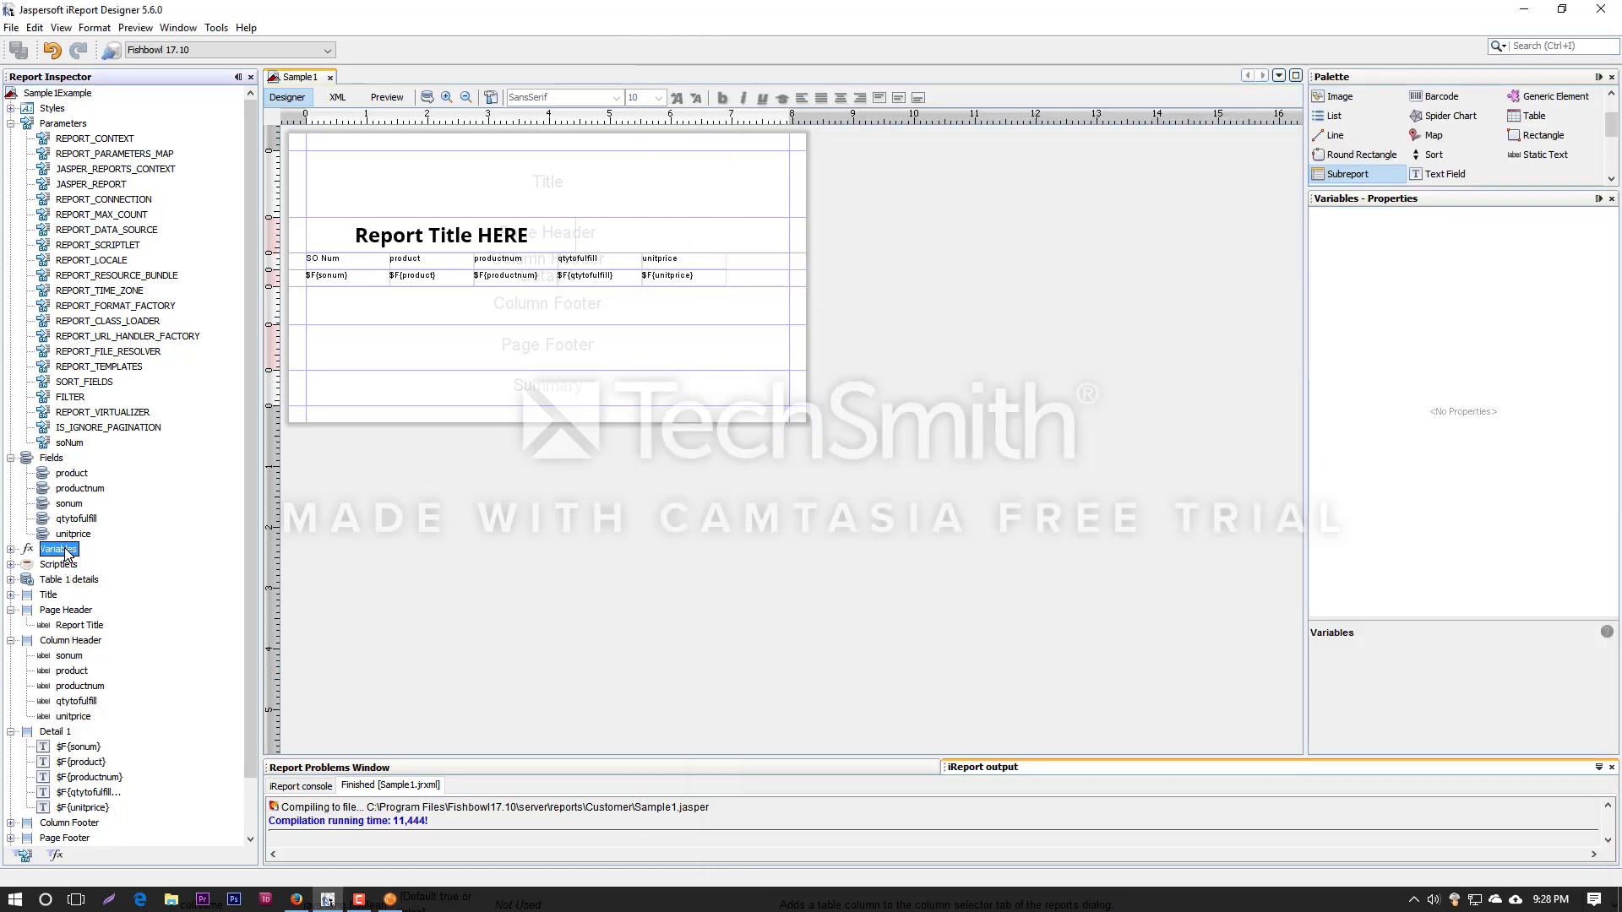
click(11, 550)
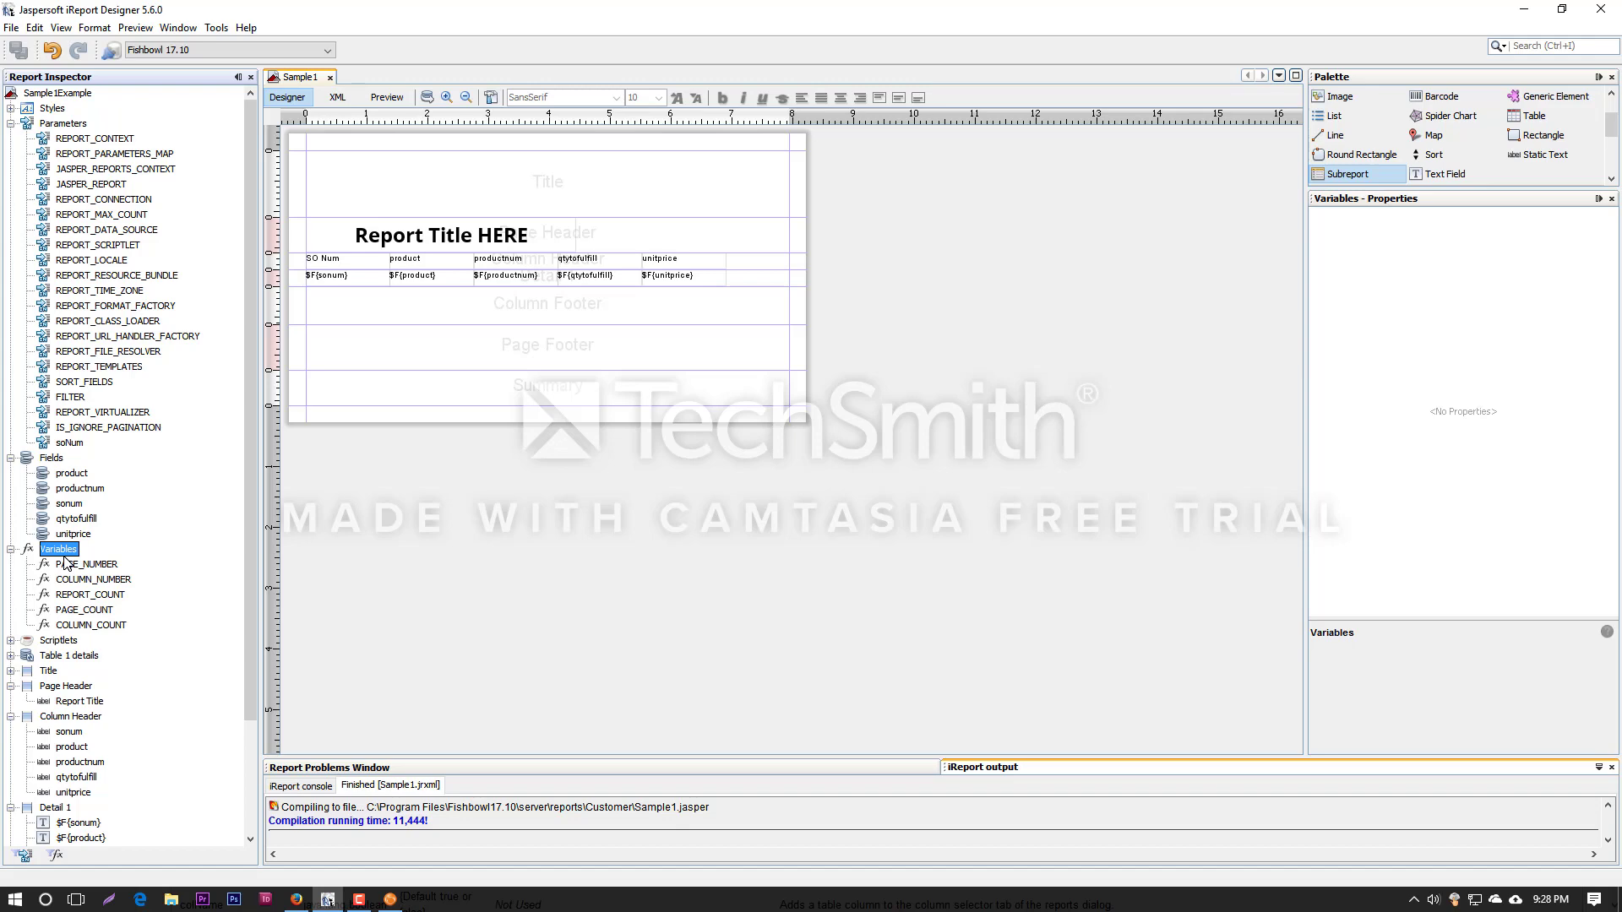
key(alt+Tab)
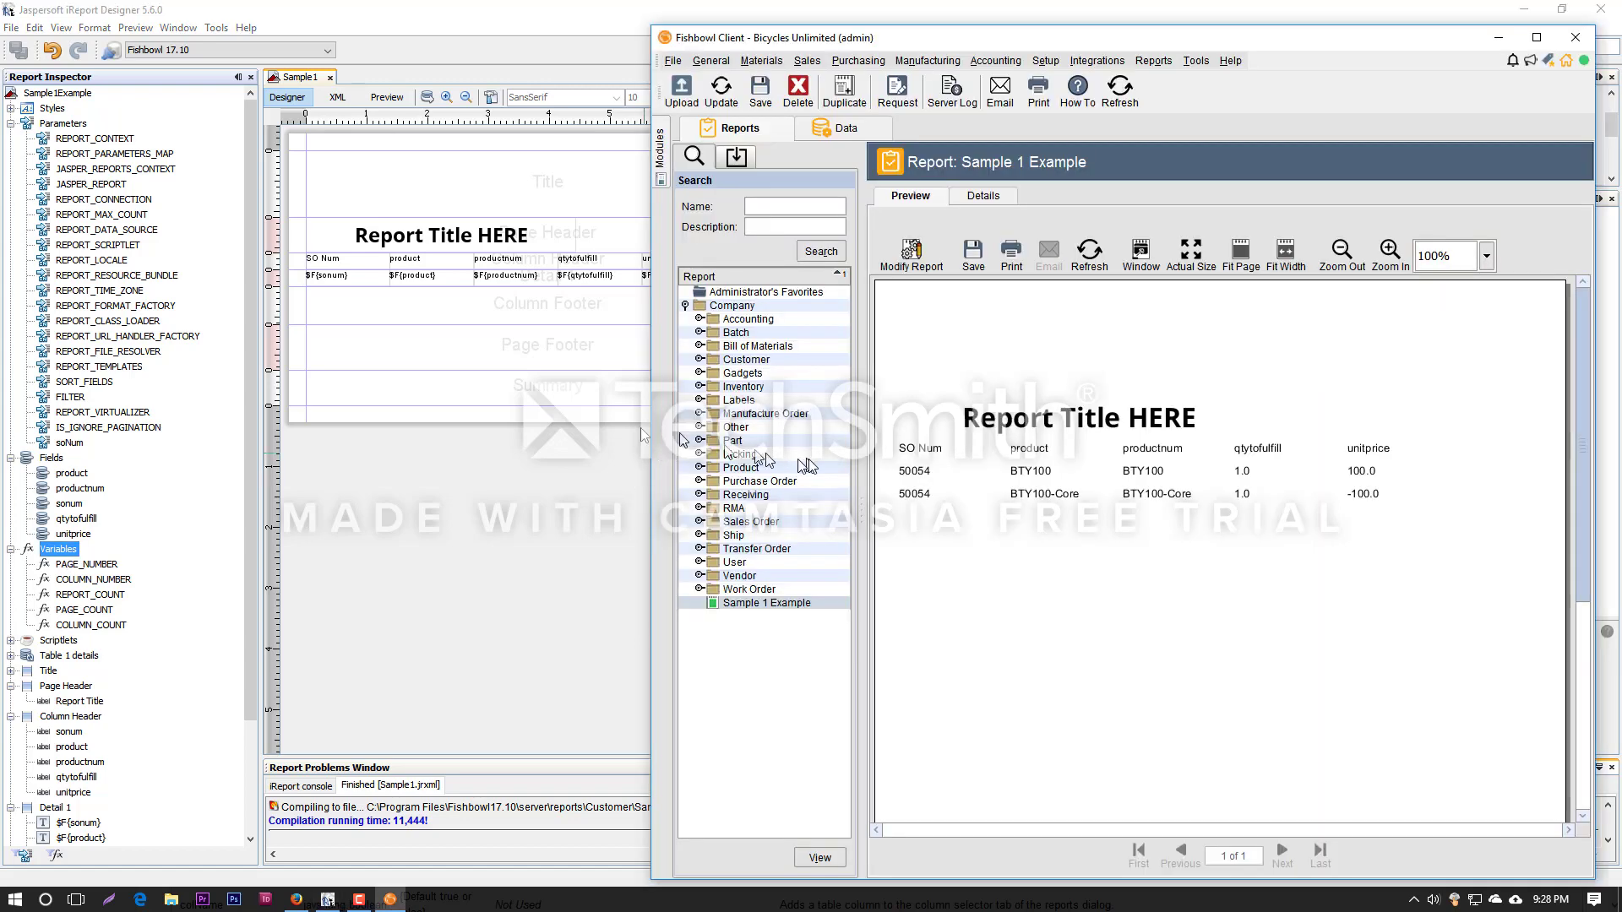
key(alt+Tab)
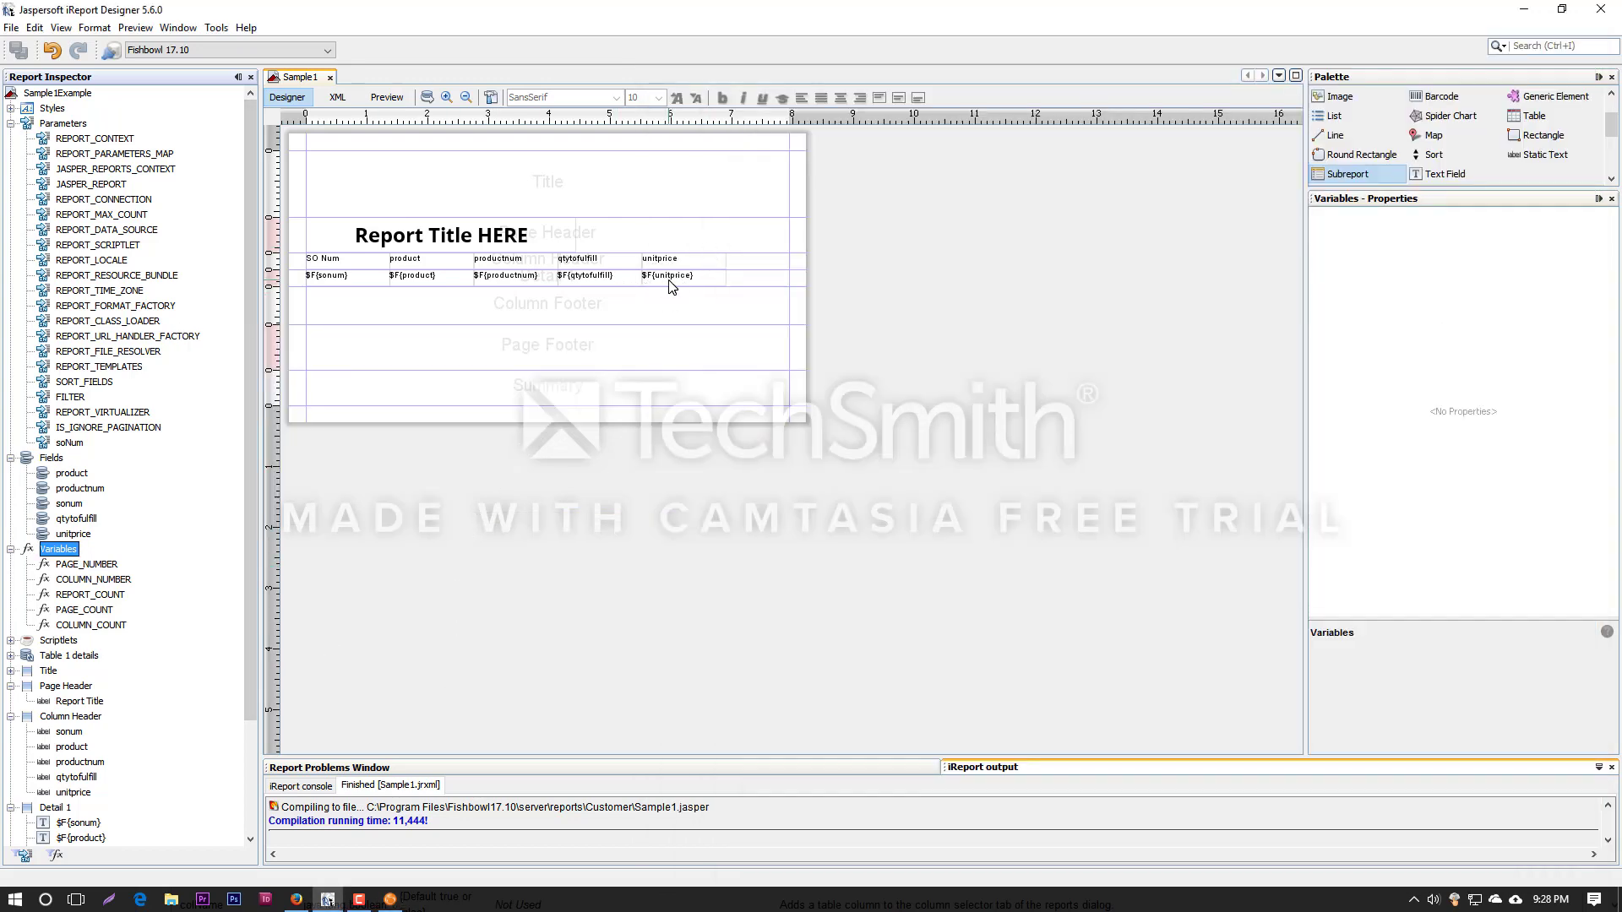
Try the sonum field as the qtytofulfill text field's pattern expression, clear it, and look through the available parameters and variables.
click(613, 281)
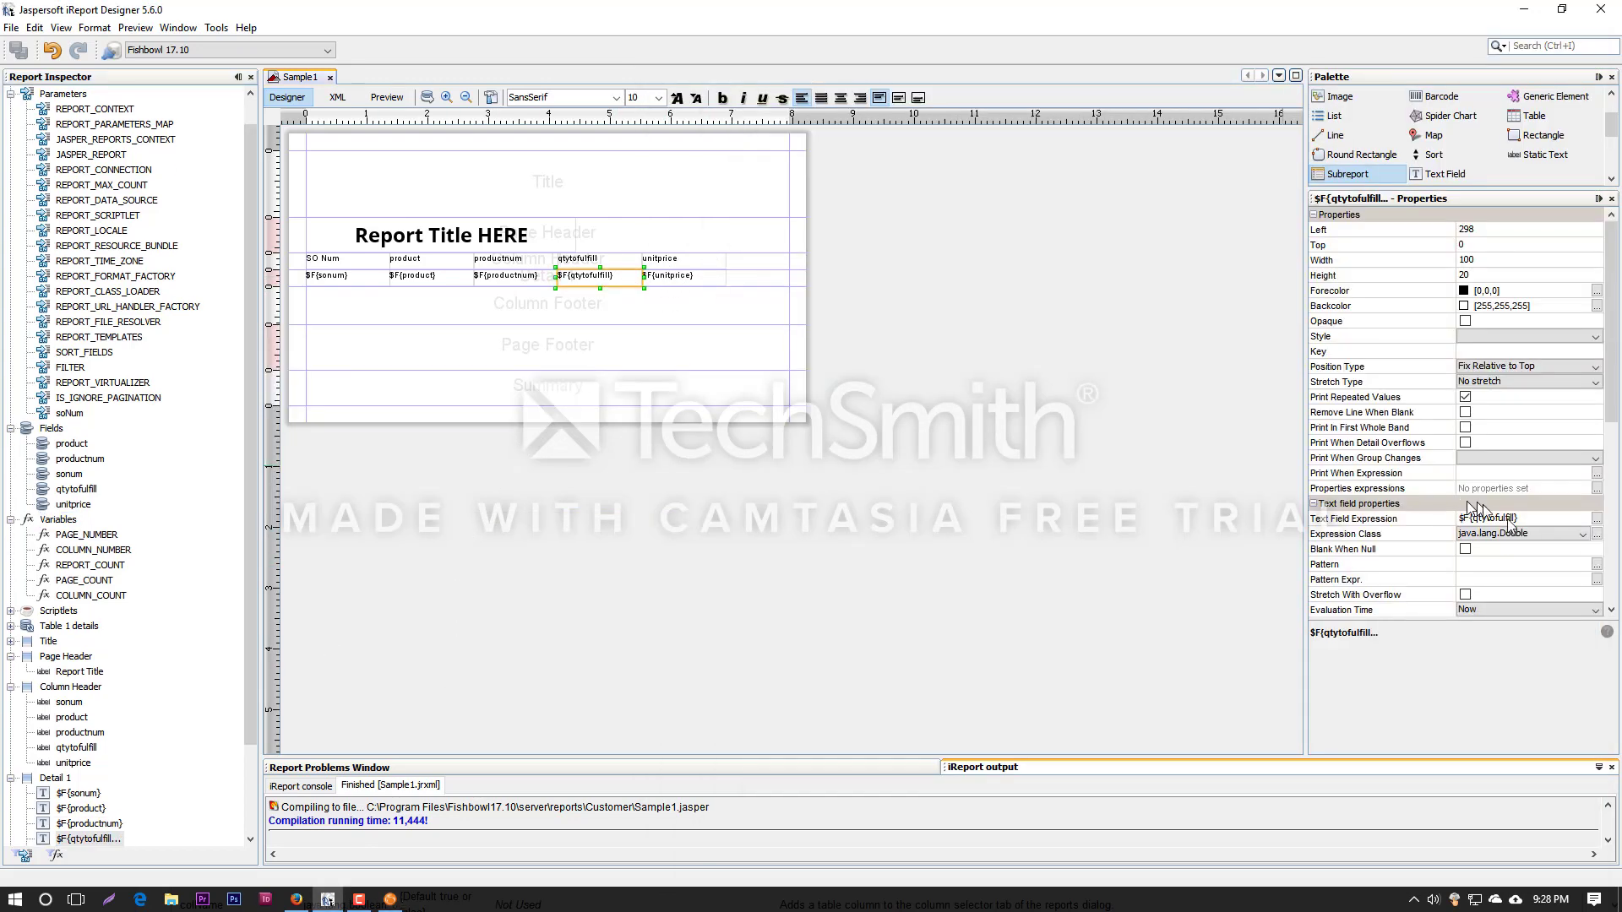
click(1597, 581)
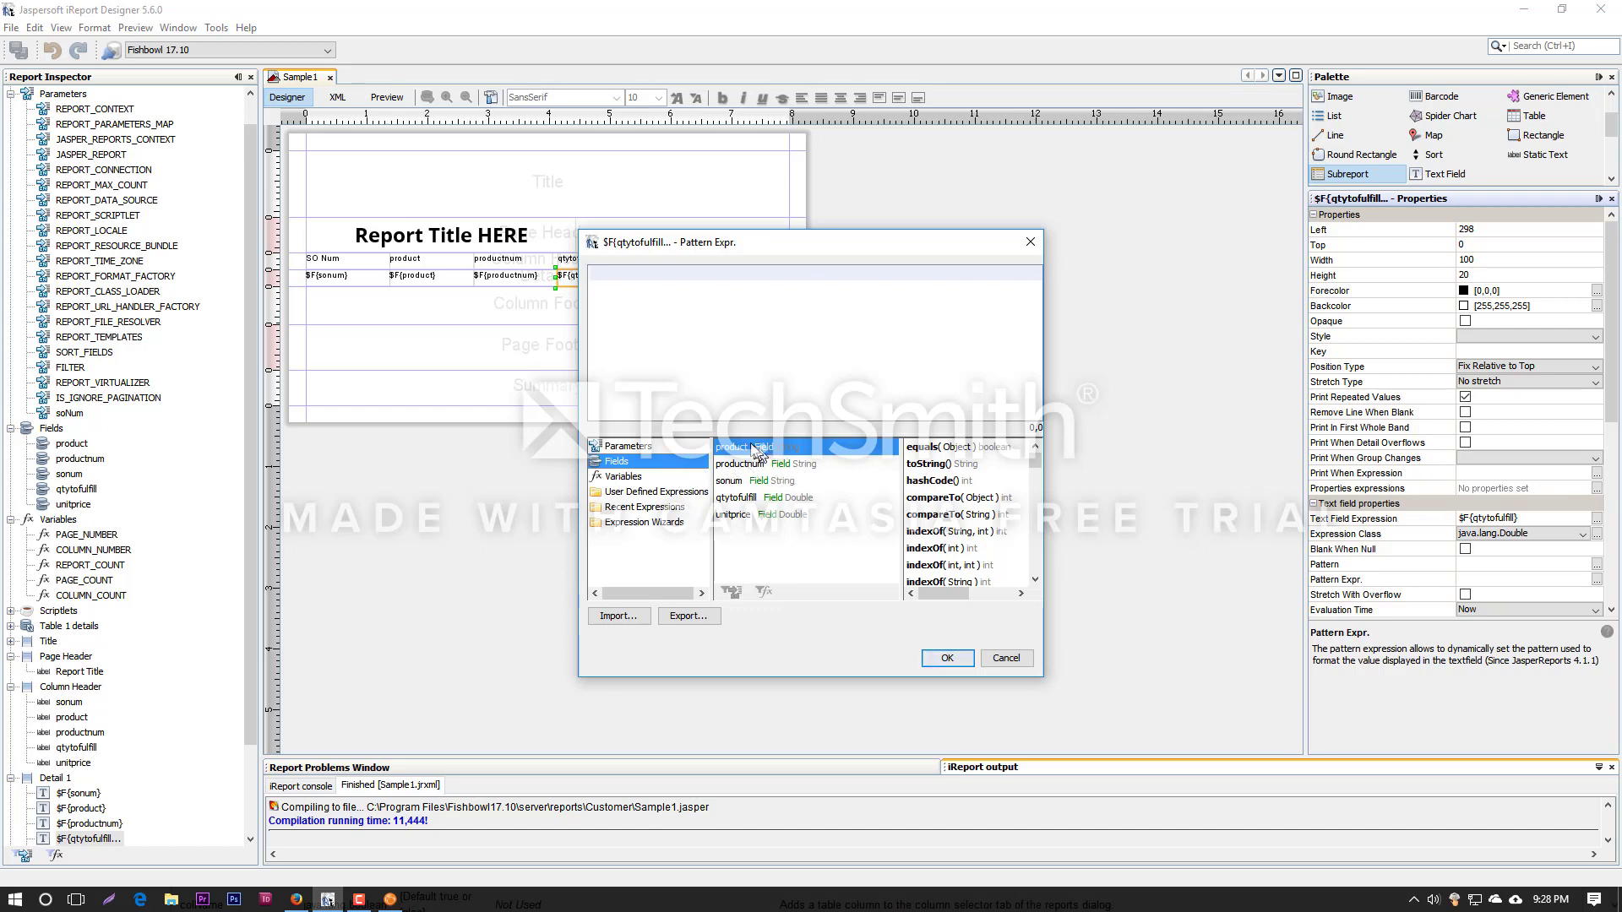
double_click(742, 481)
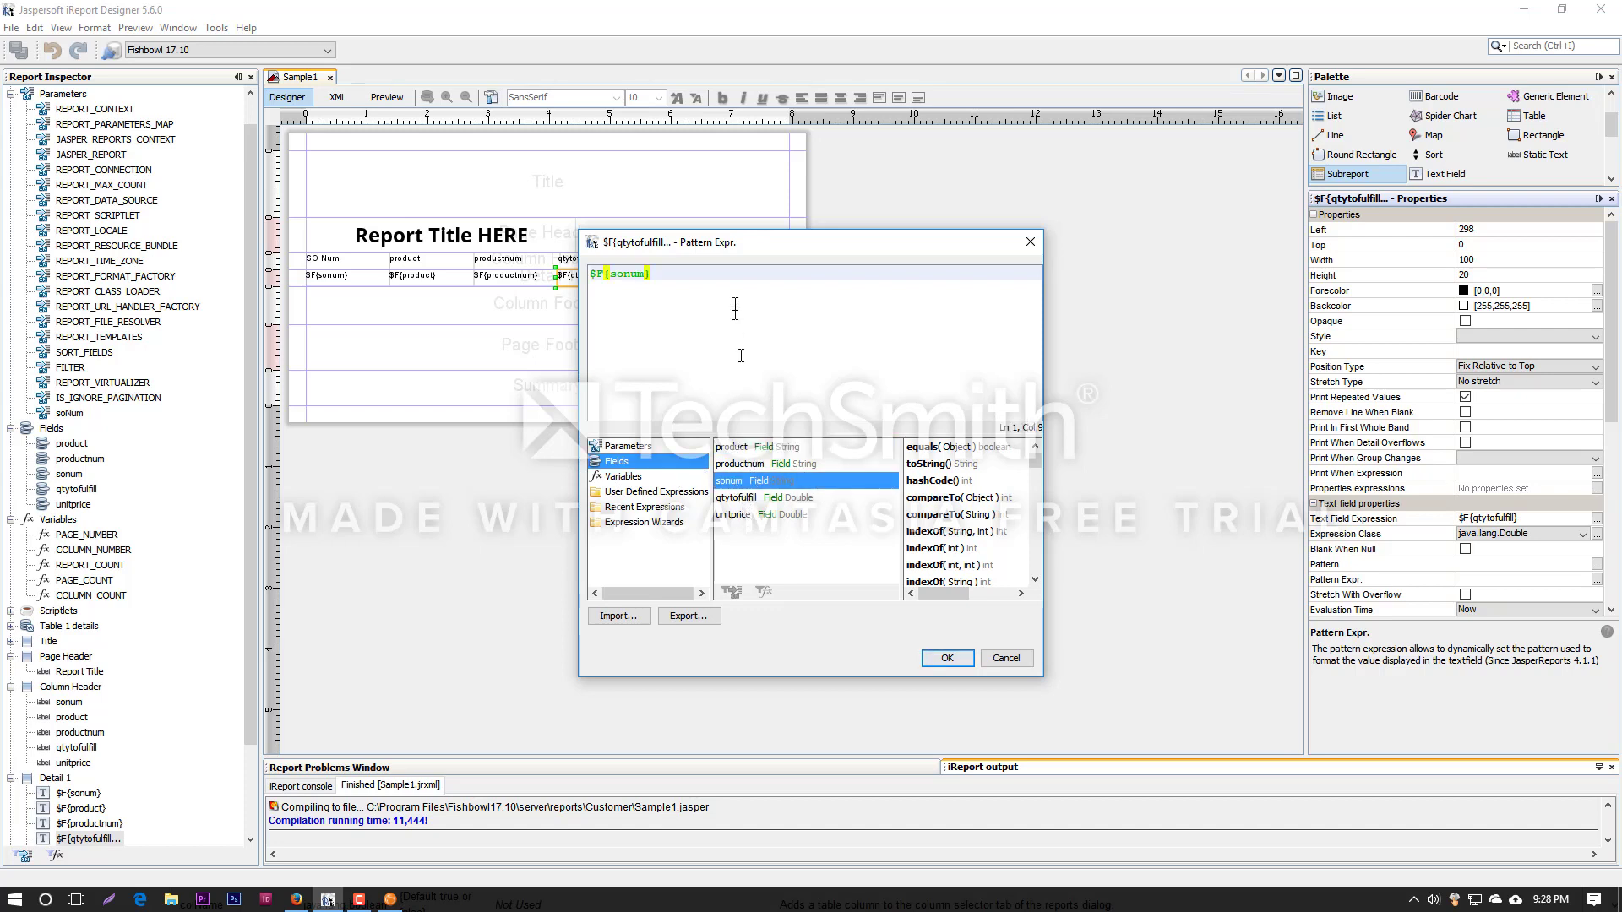
drag(683, 281, 545, 276)
key(BackSpace)
click(655, 445)
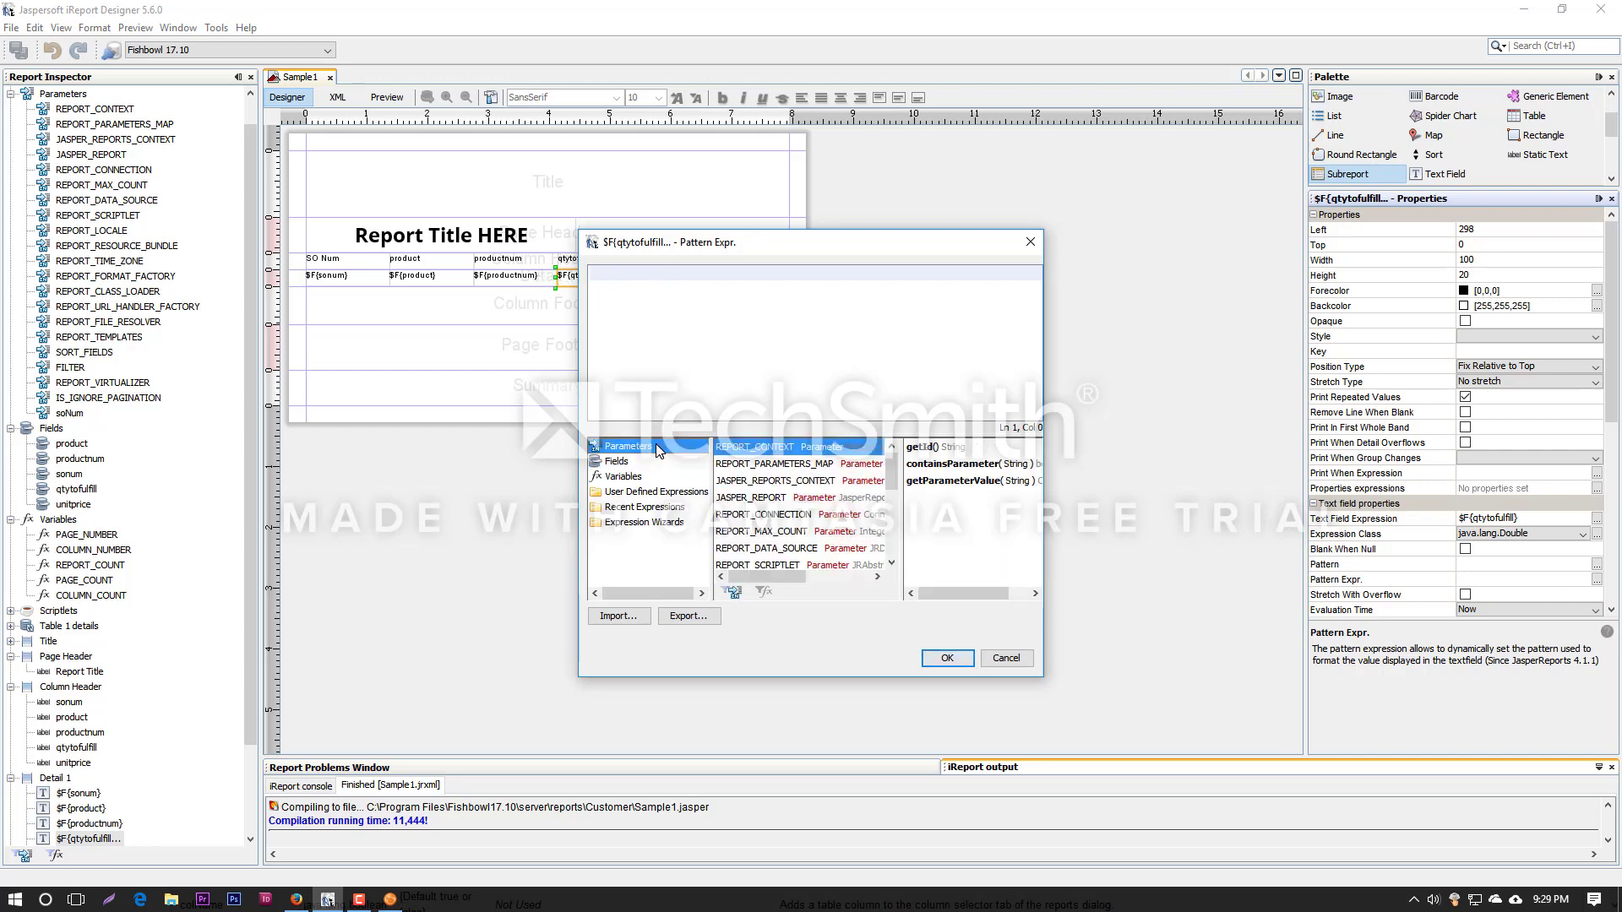
click(633, 482)
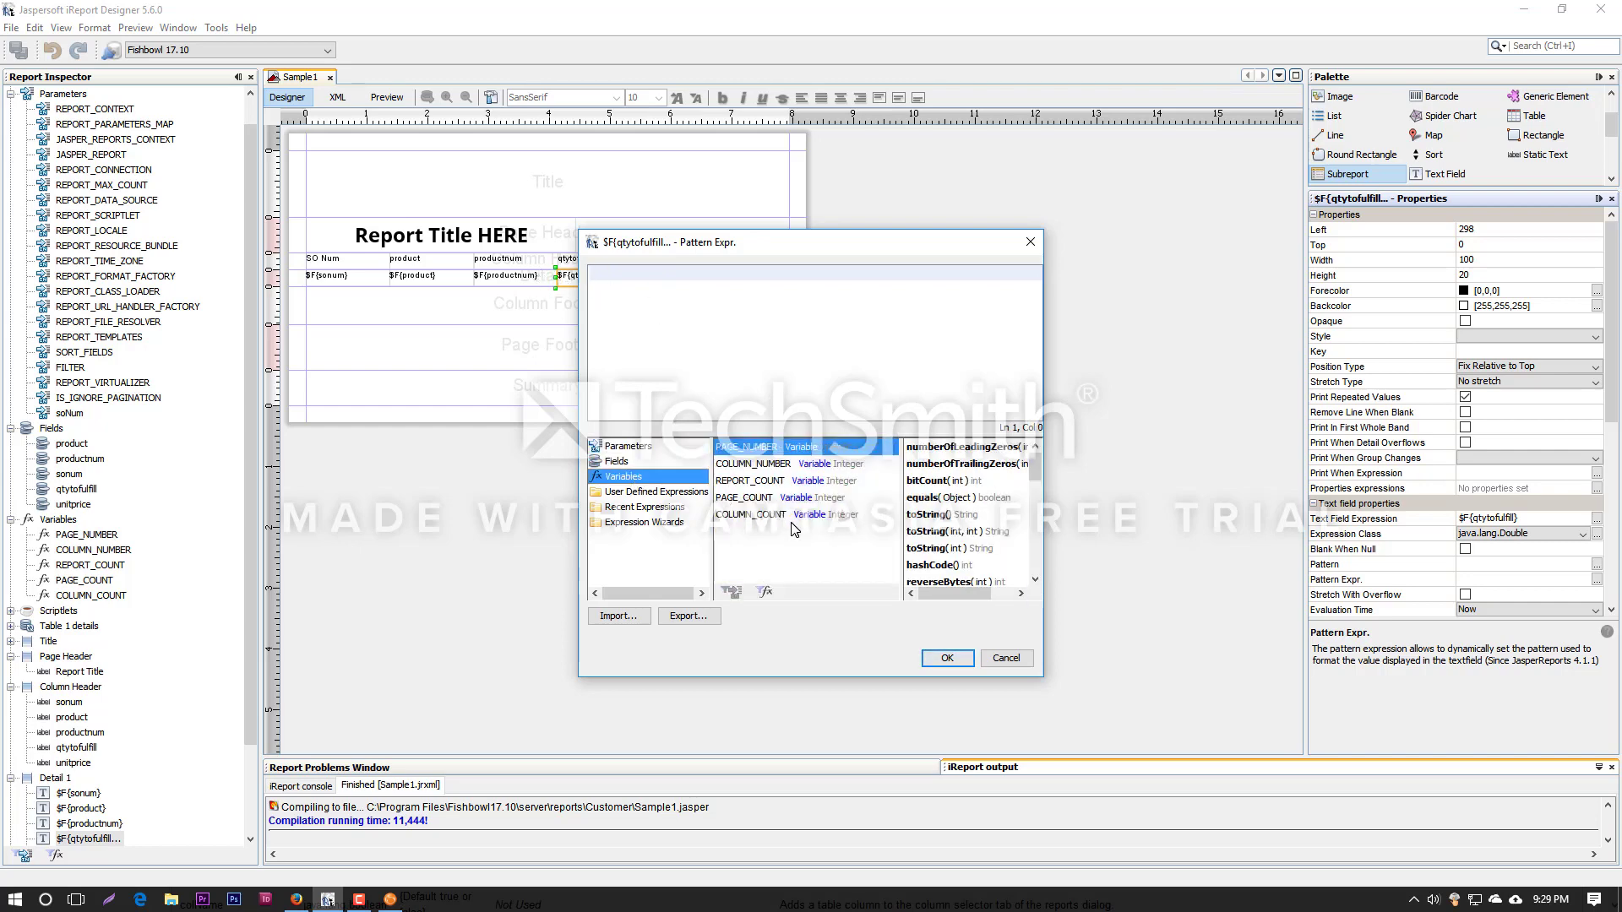
click(755, 539)
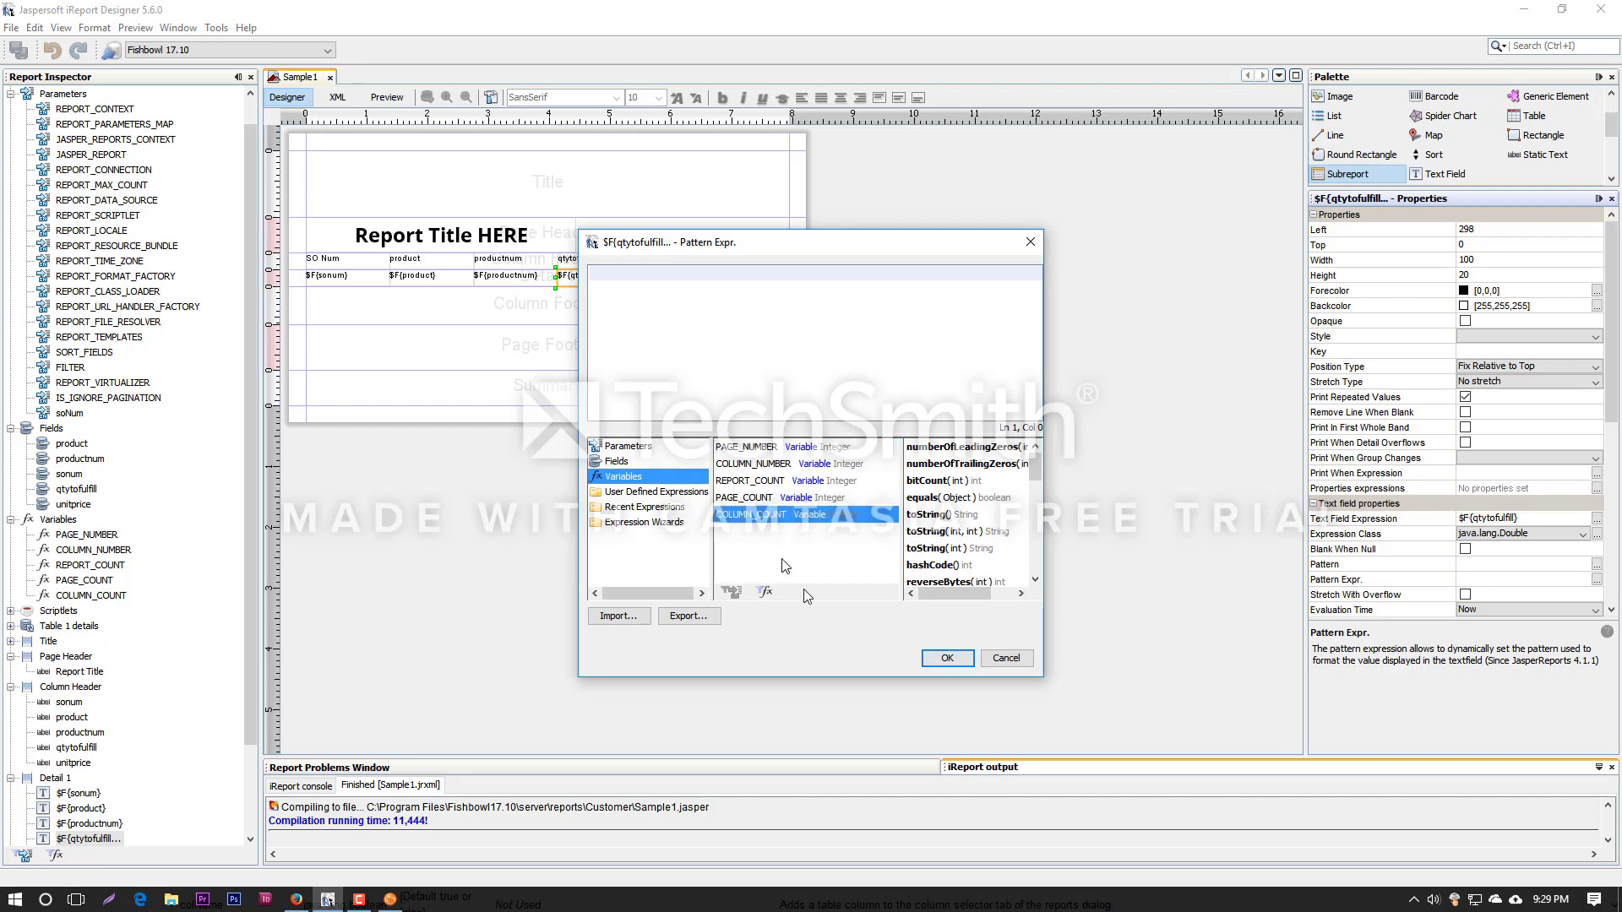
click(947, 658)
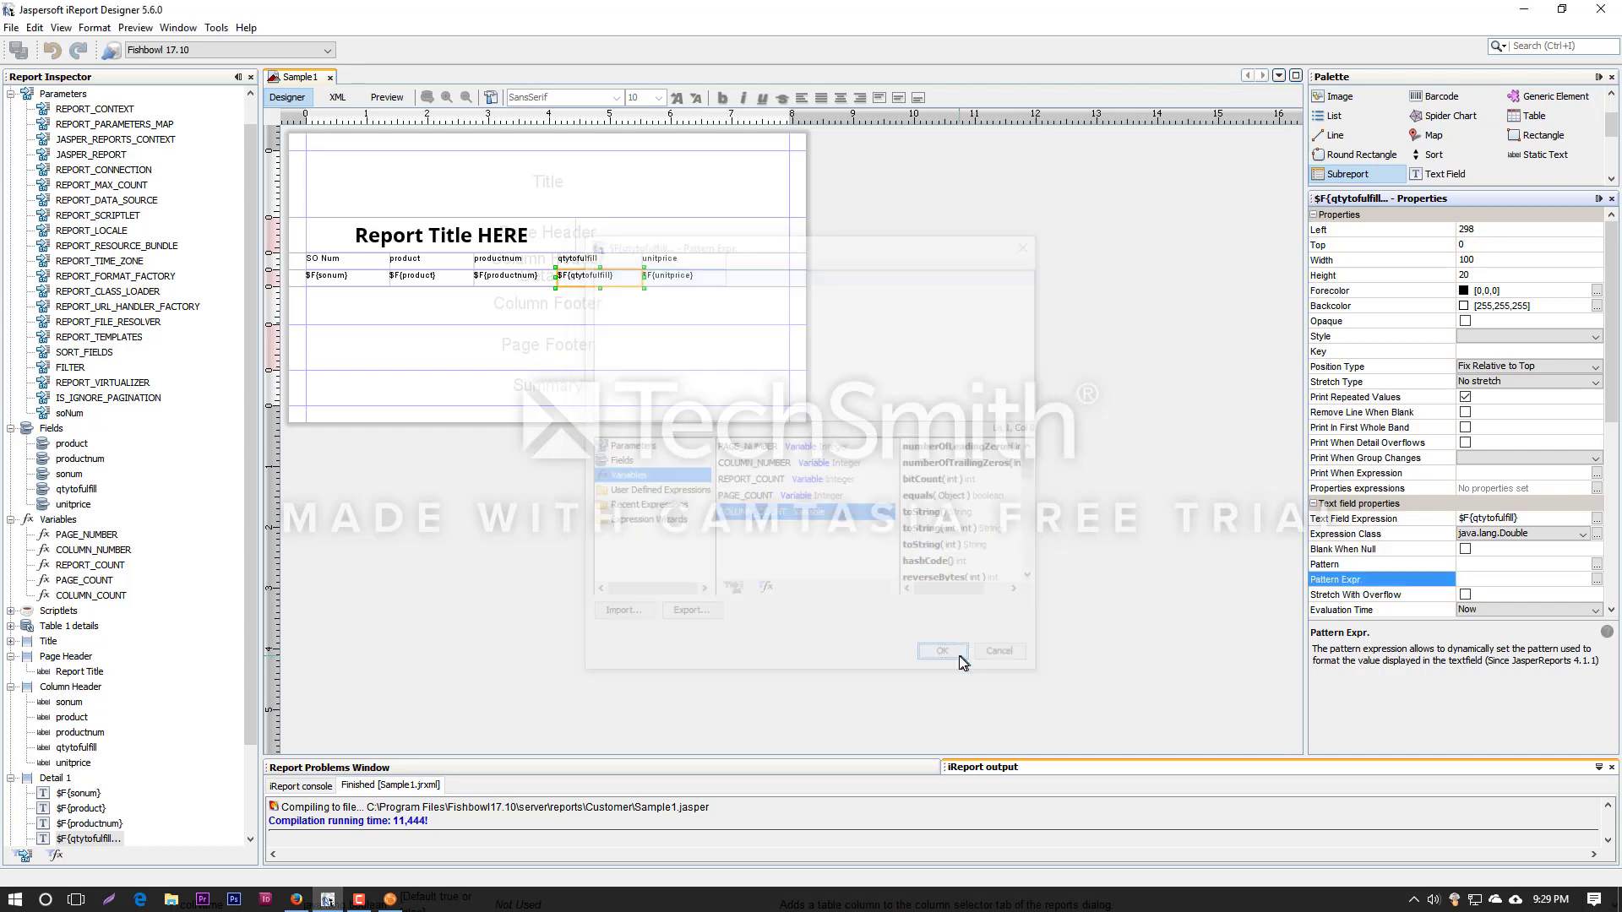
Try $F{product} as the qtytofulfill text field's pattern expression, clear it, and return to the report preview in Fishbowl Client.
click(1596, 579)
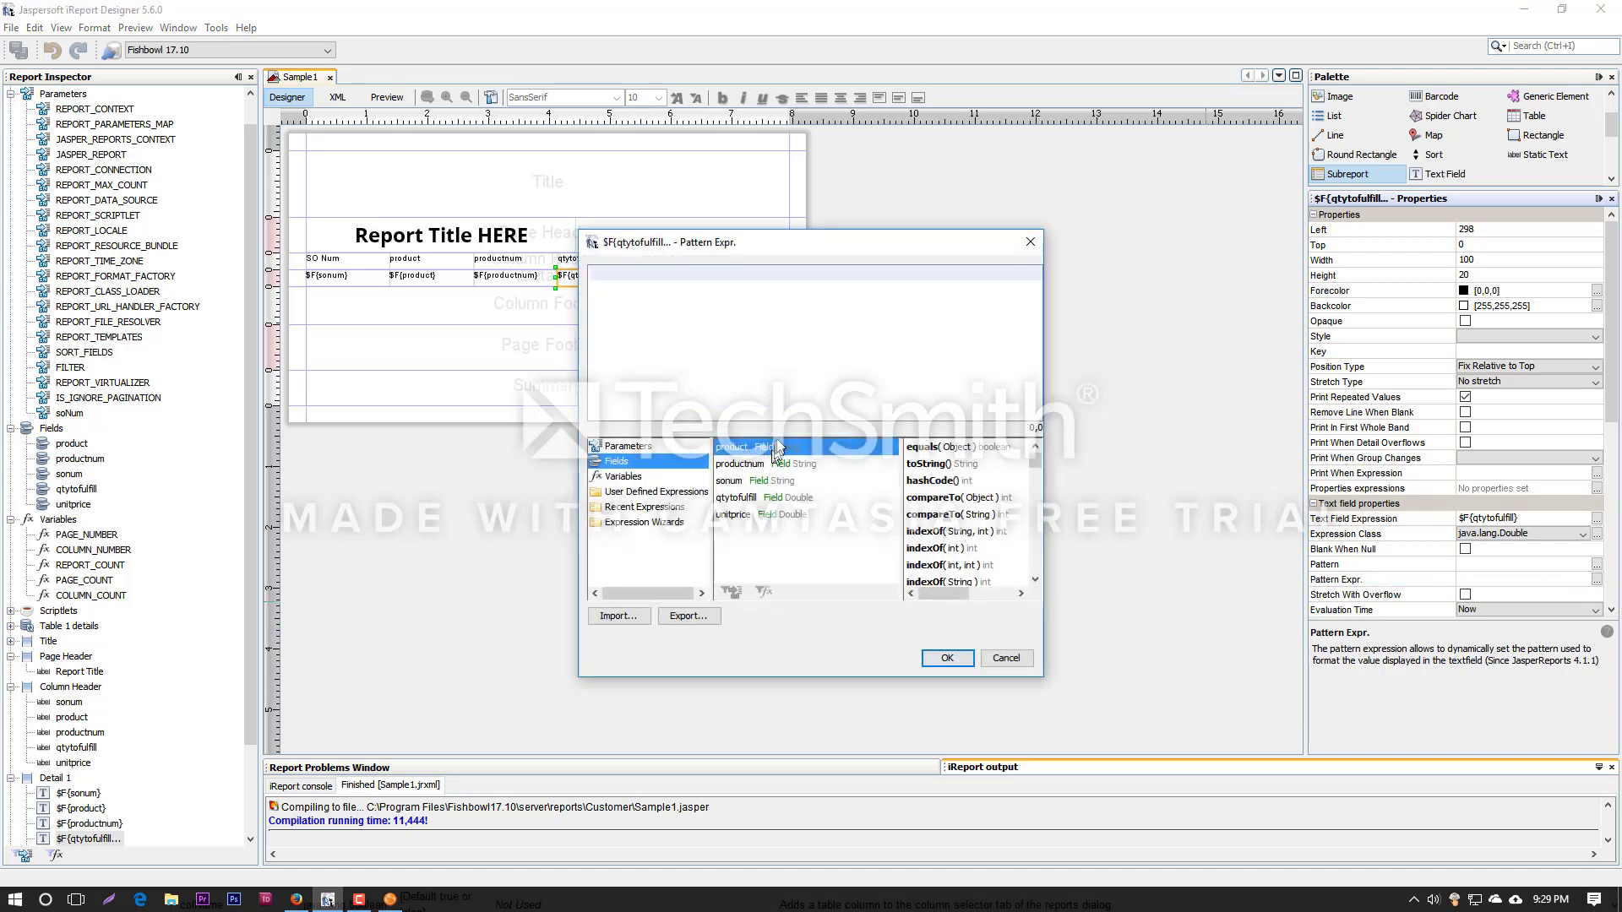
double_click(743, 448)
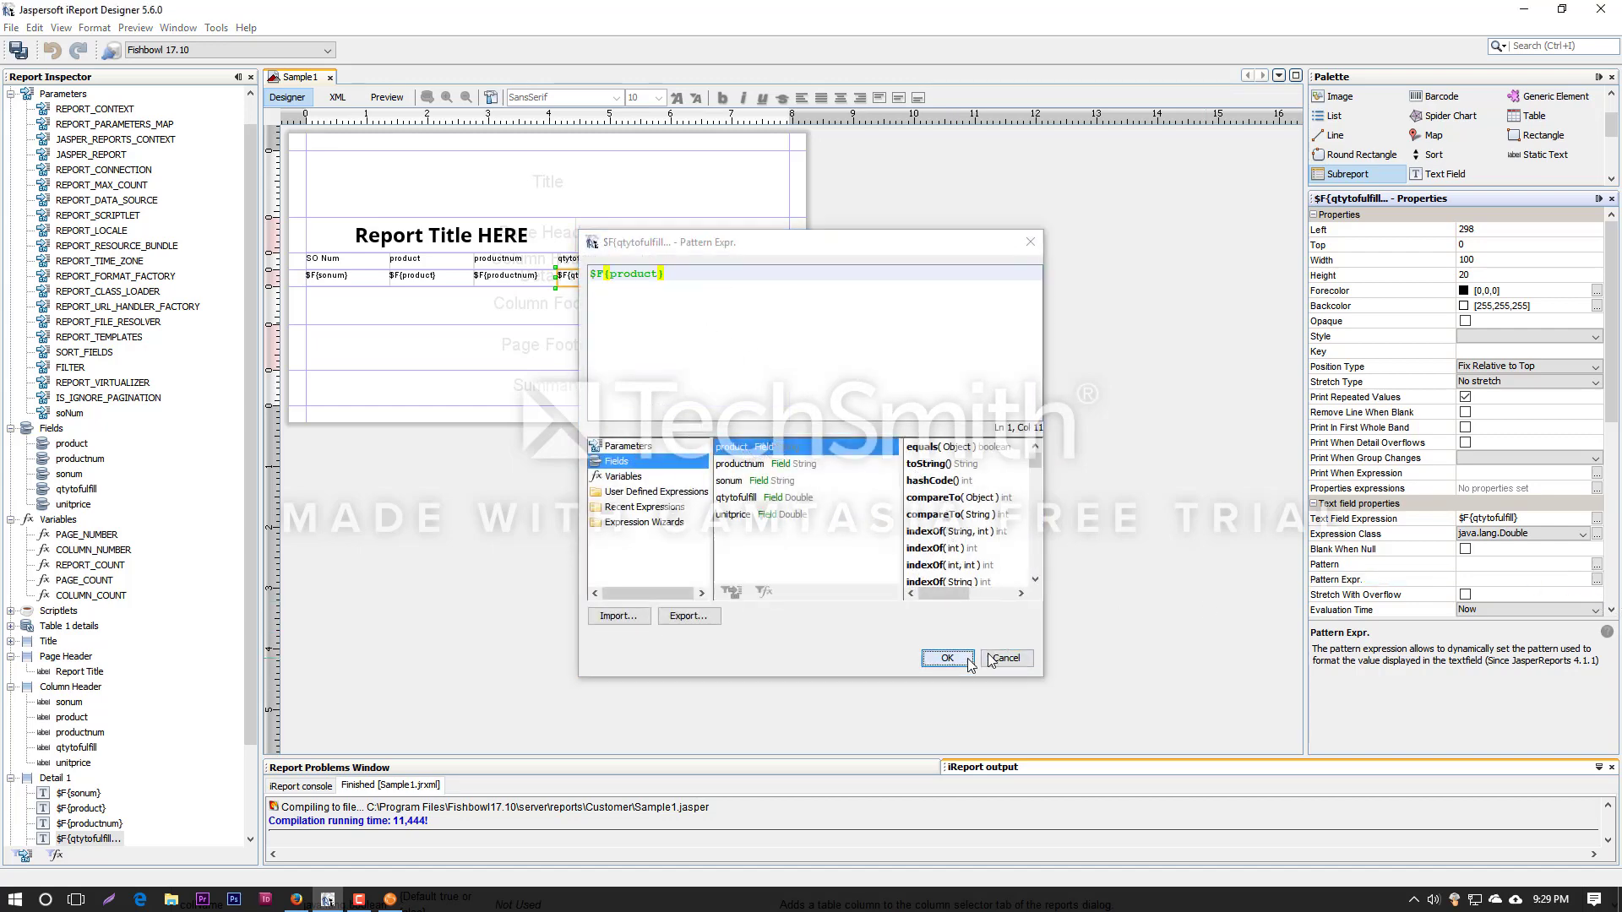
click(1006, 658)
click(1548, 580)
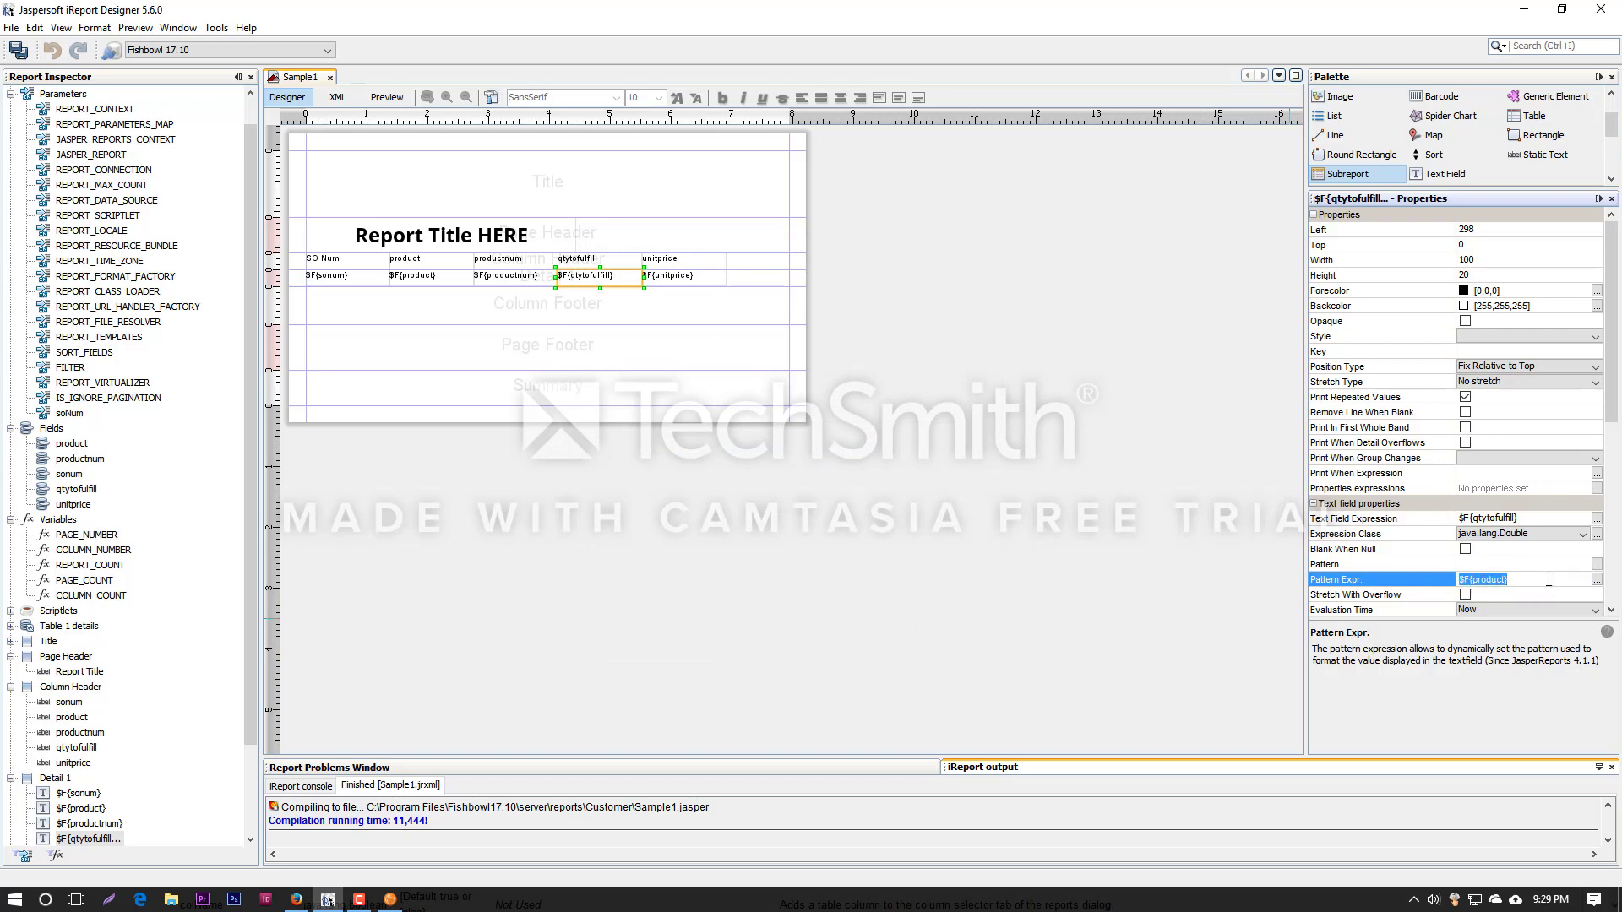
key(BackSpace)
key(alt+Tab)
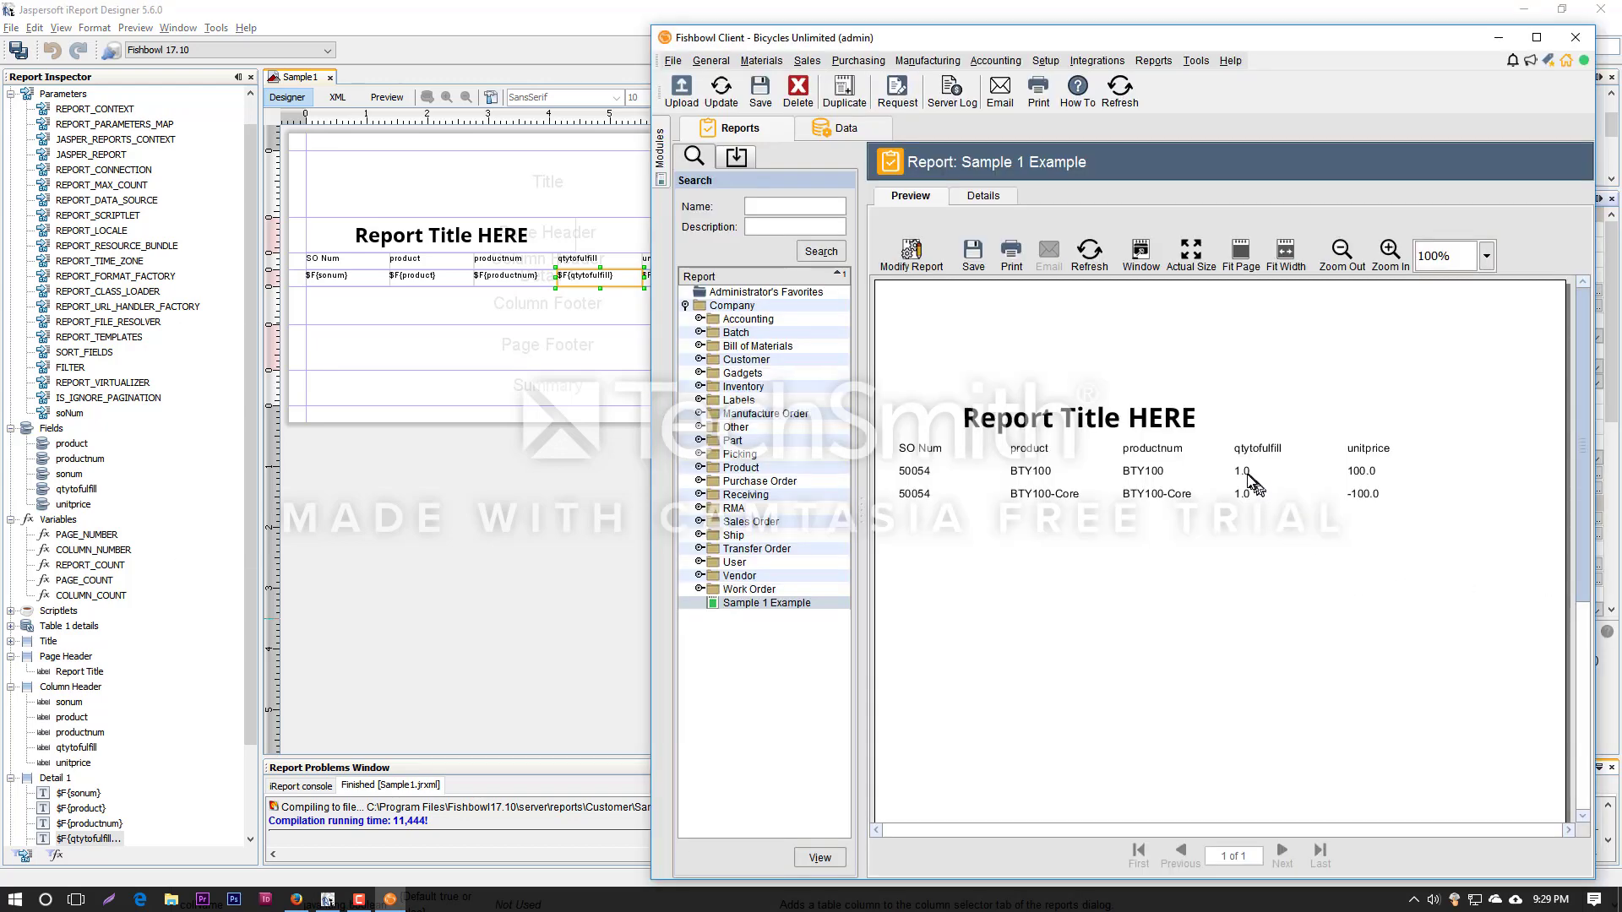